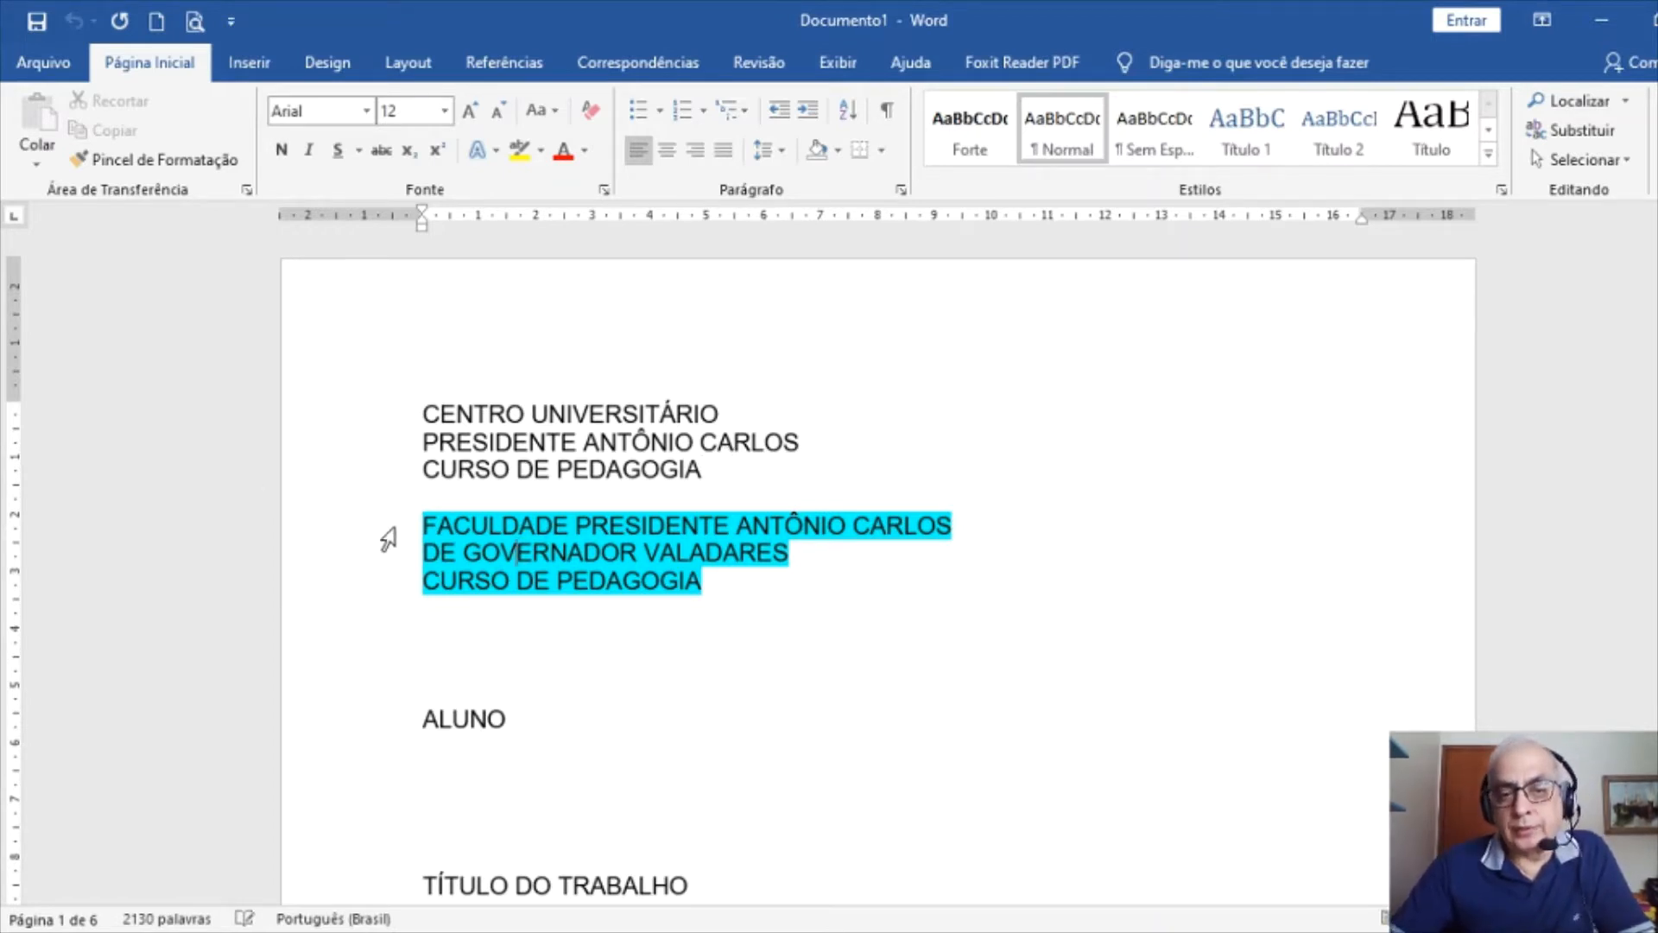
Select the three cyan-highlighted Faculdade lines under PRESIDENTE ANTÔNIO CARLOS and delete them
{"action": "left_click_drag", "start_coordinate": [385, 537], "coordinate": [390, 580]}
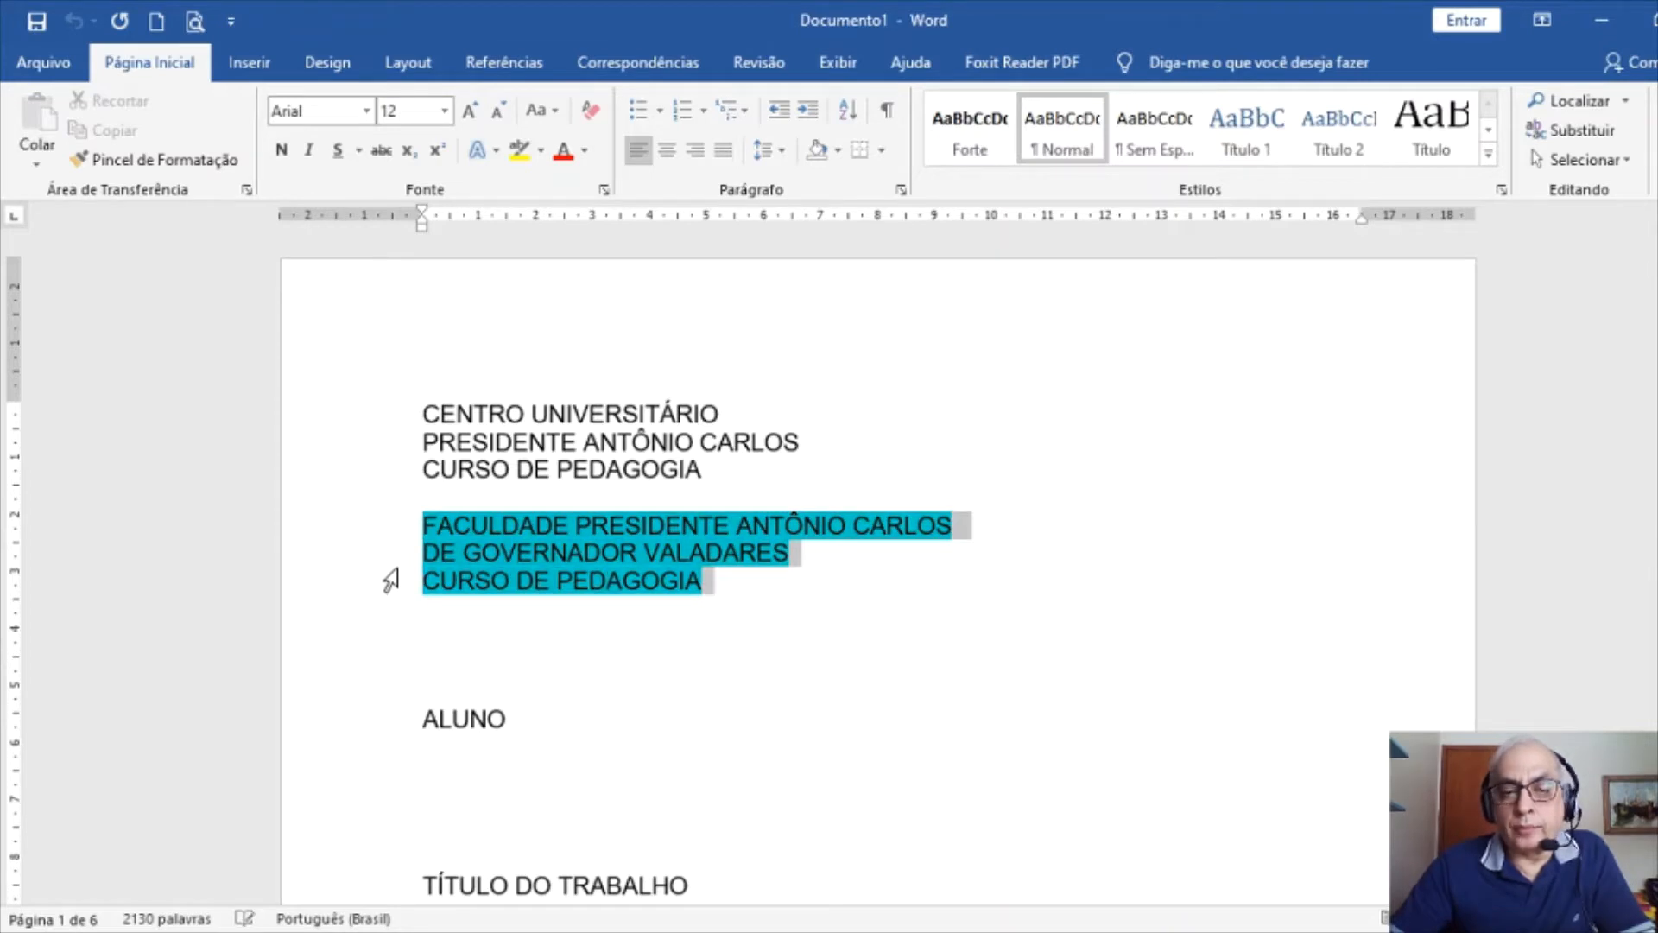
{"action": "left_click", "coordinate": [714, 594]}
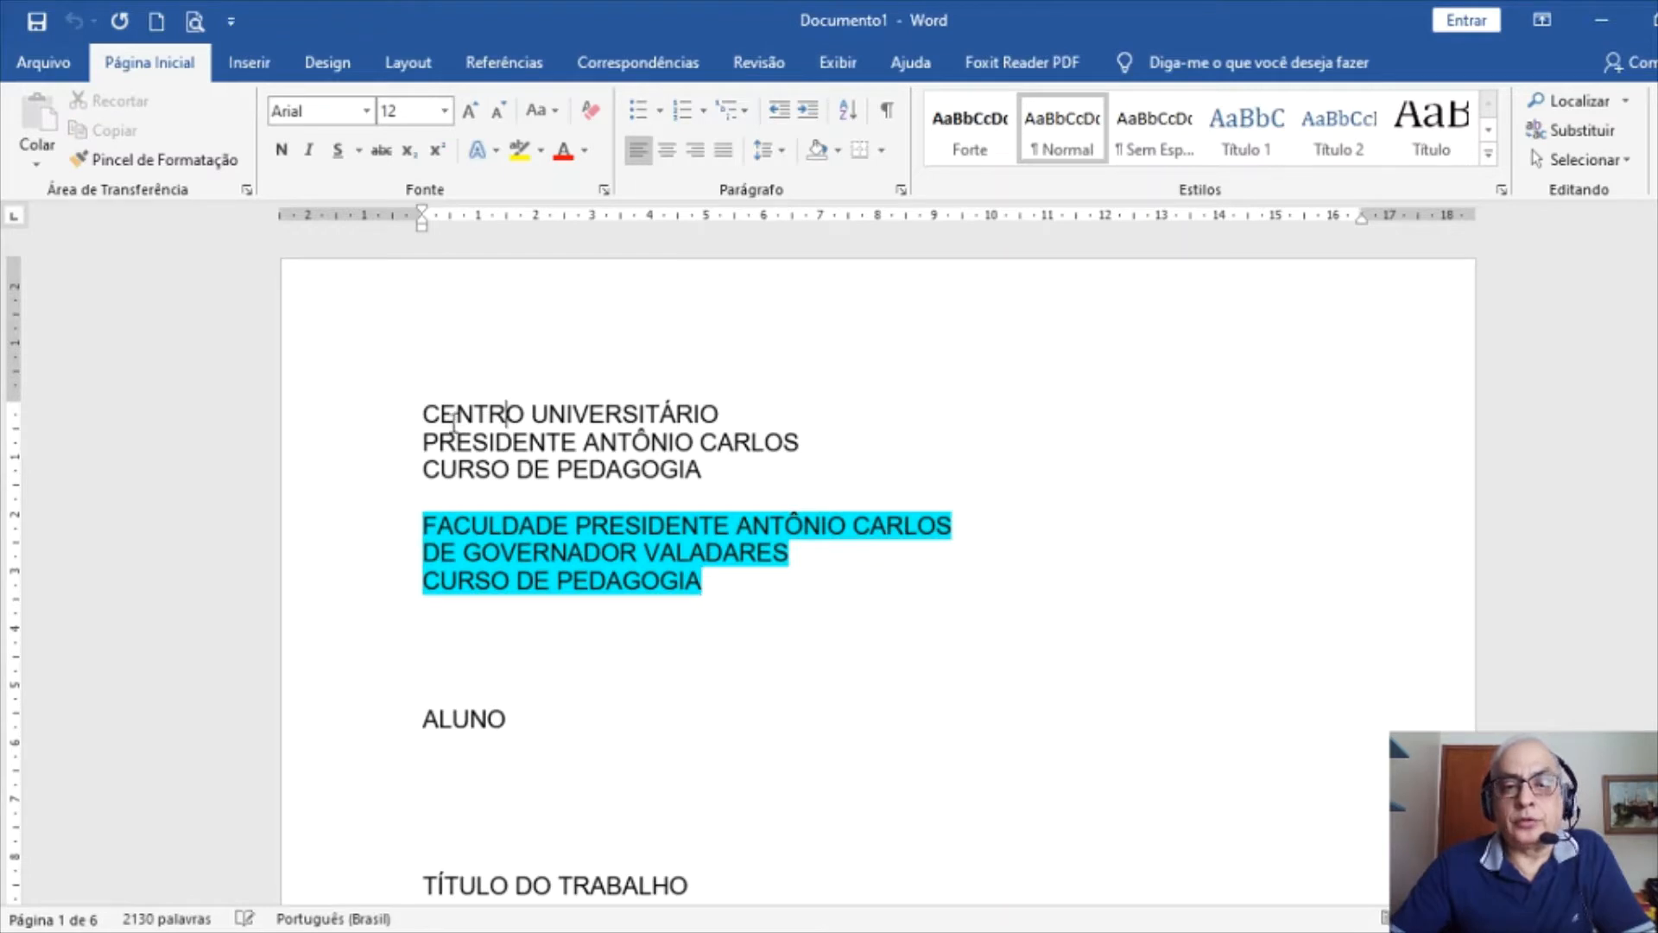
{"action": "left_click_drag", "start_coordinate": [421, 415], "coordinate": [708, 475]}
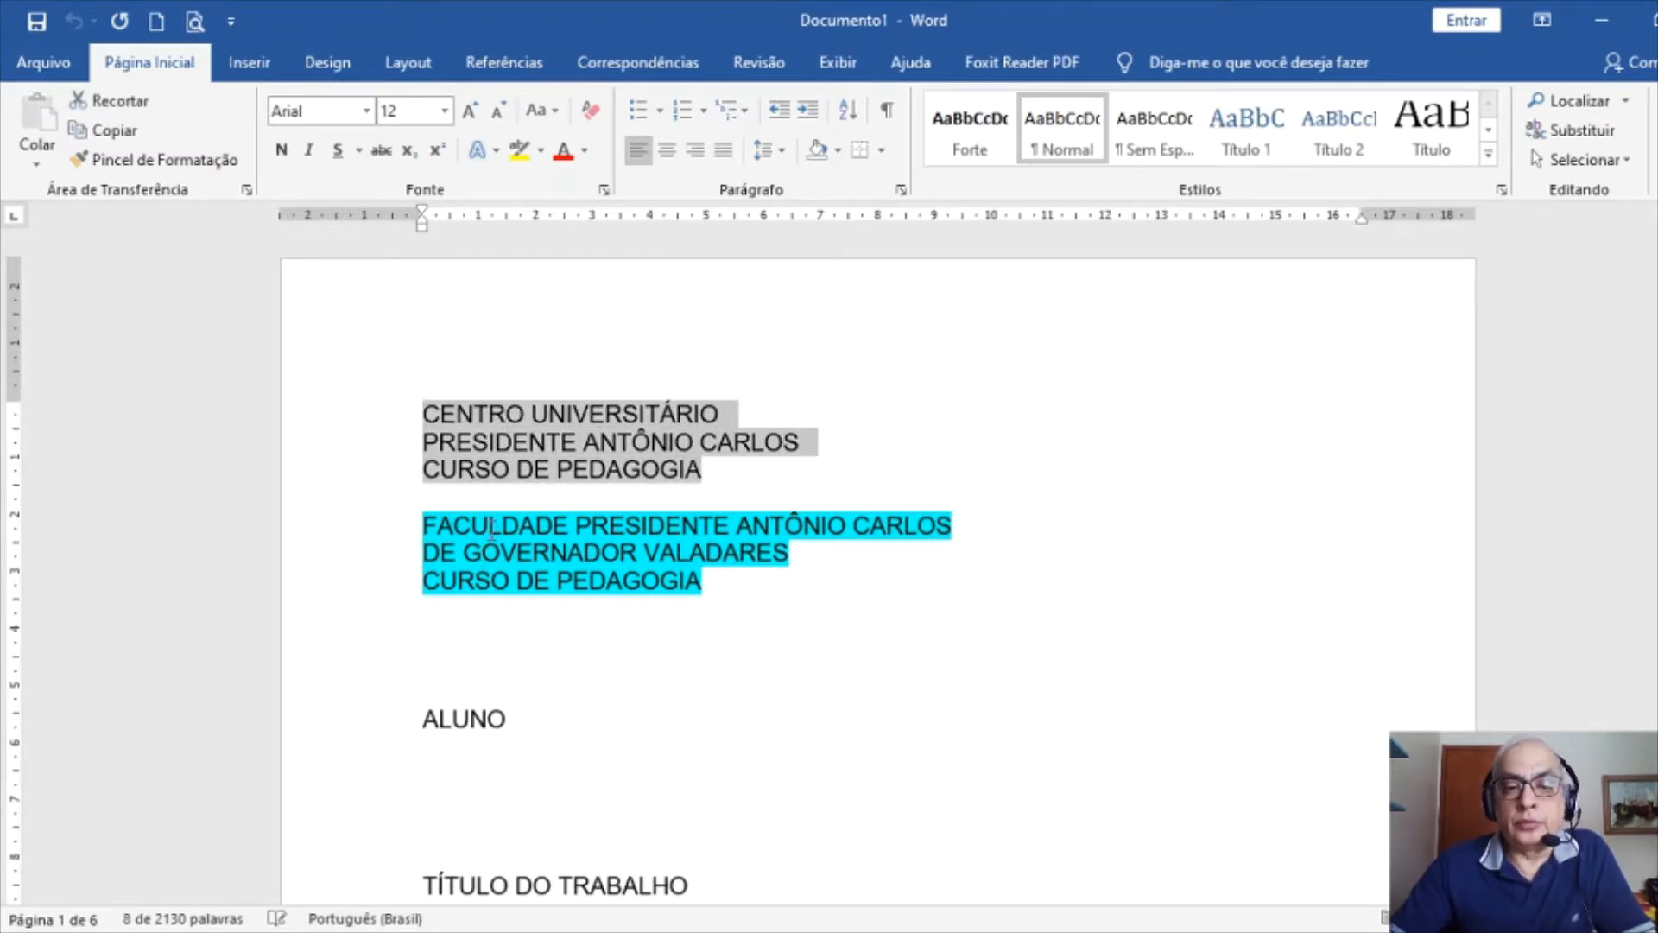
{"action": "left_click", "coordinate": [492, 529]}
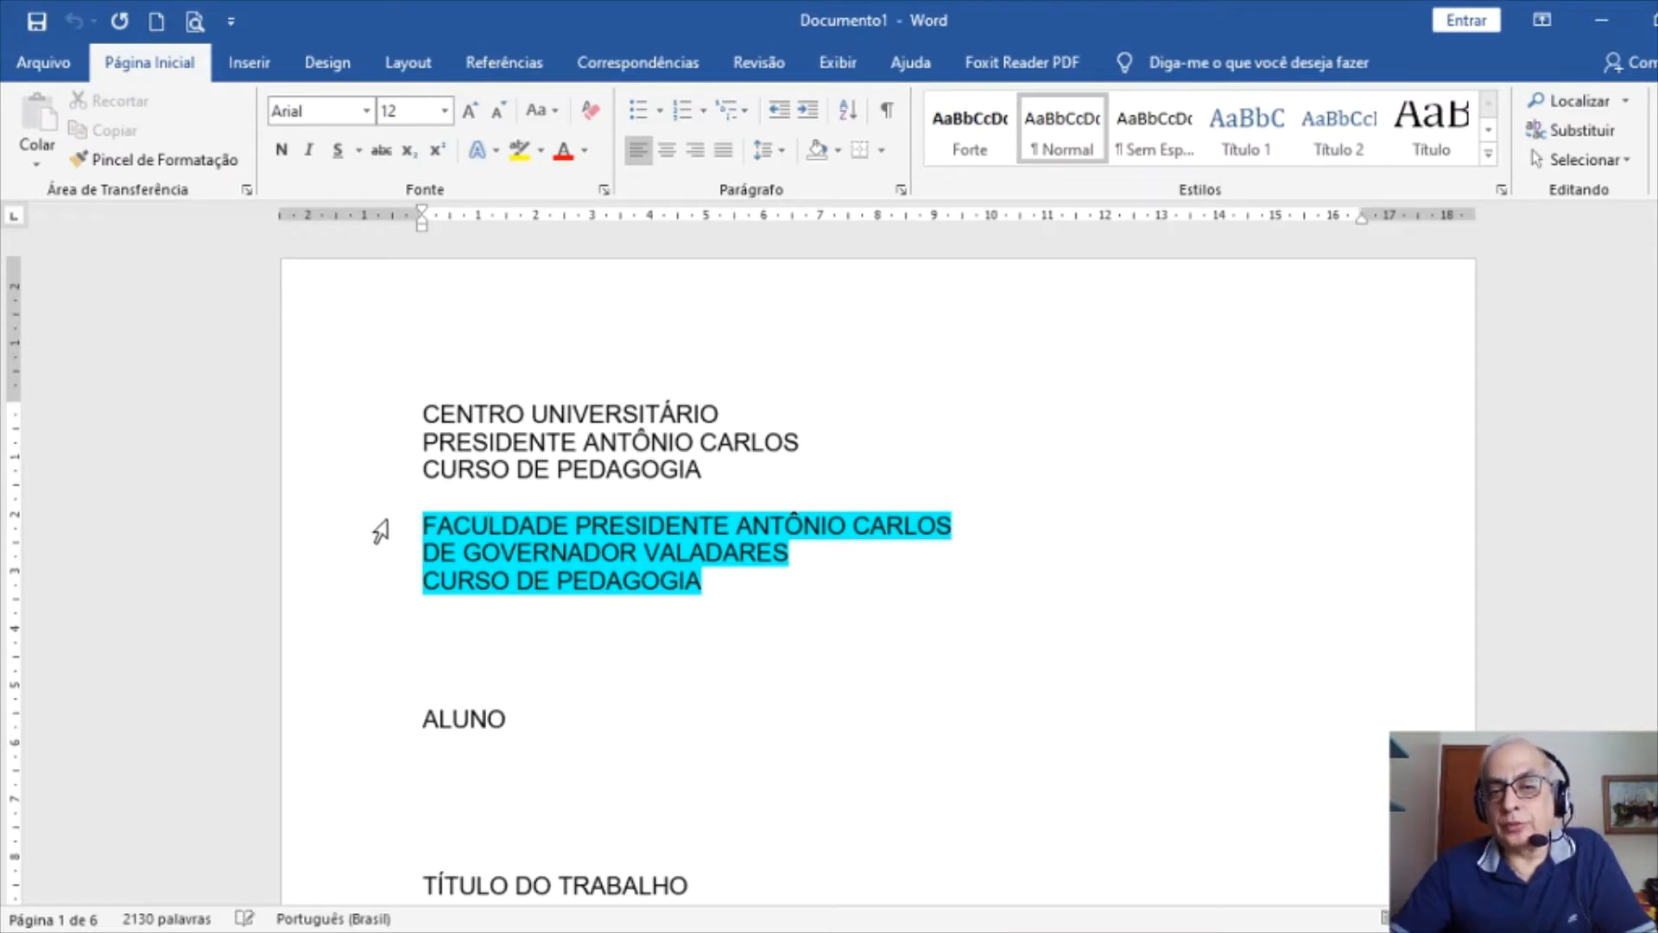
{"action": "left_click_drag", "start_coordinate": [372, 538], "coordinate": [386, 591]}
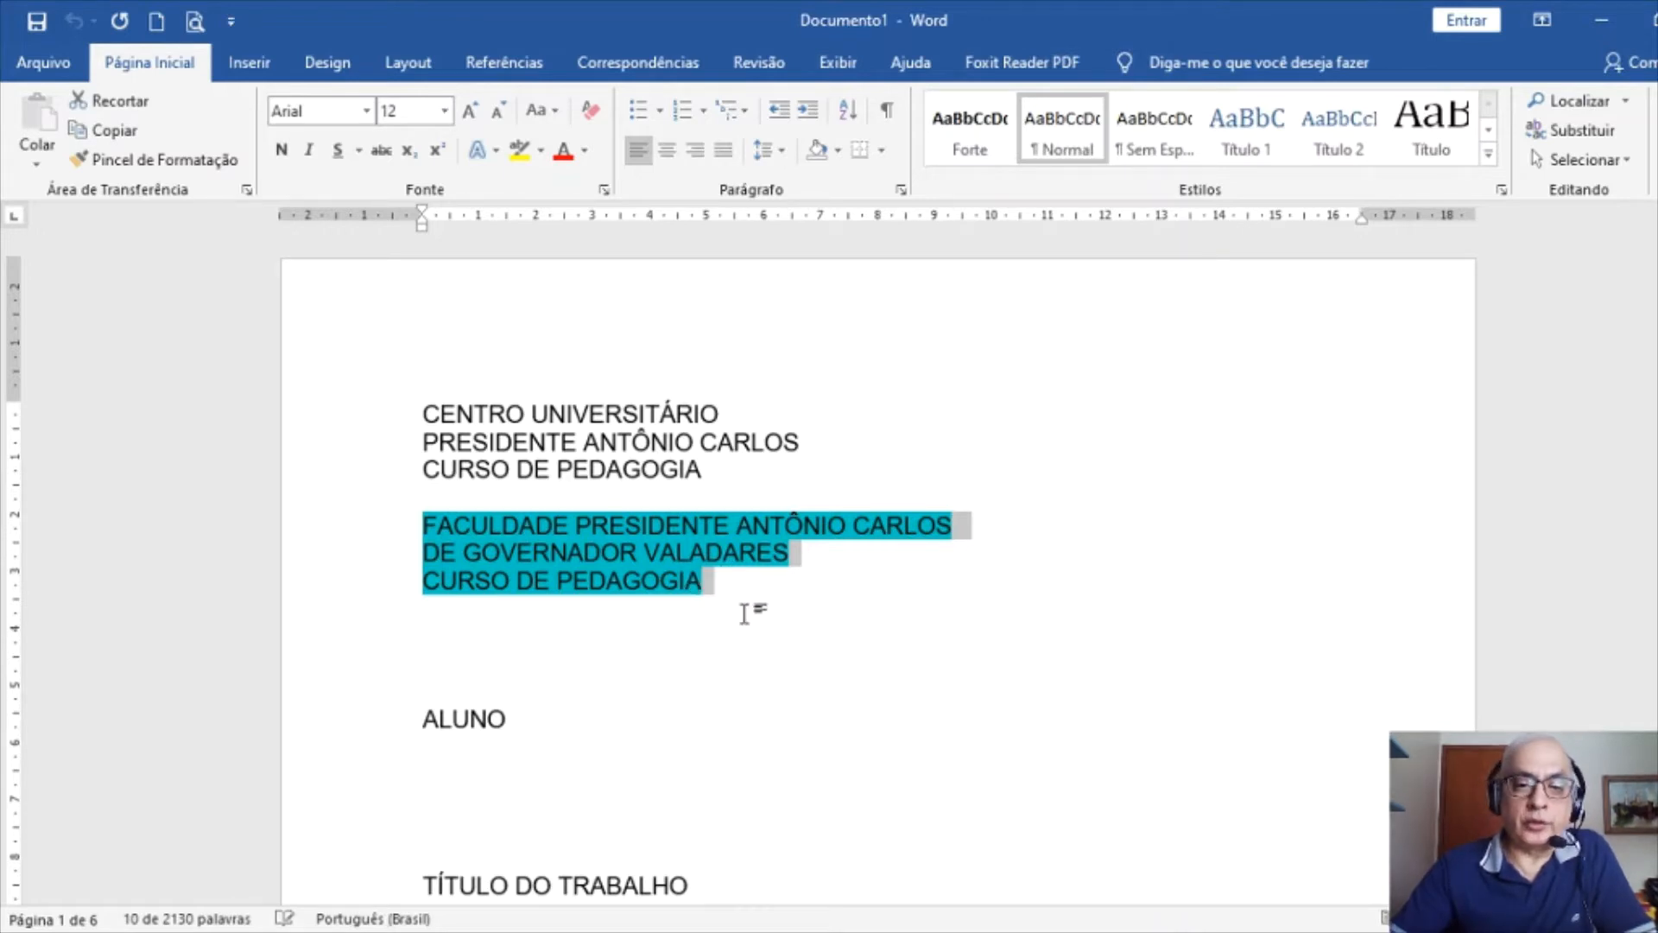
{"action": "scroll", "coordinate": [751, 605], "scroll_direction": "down", "scroll_amount": 10}
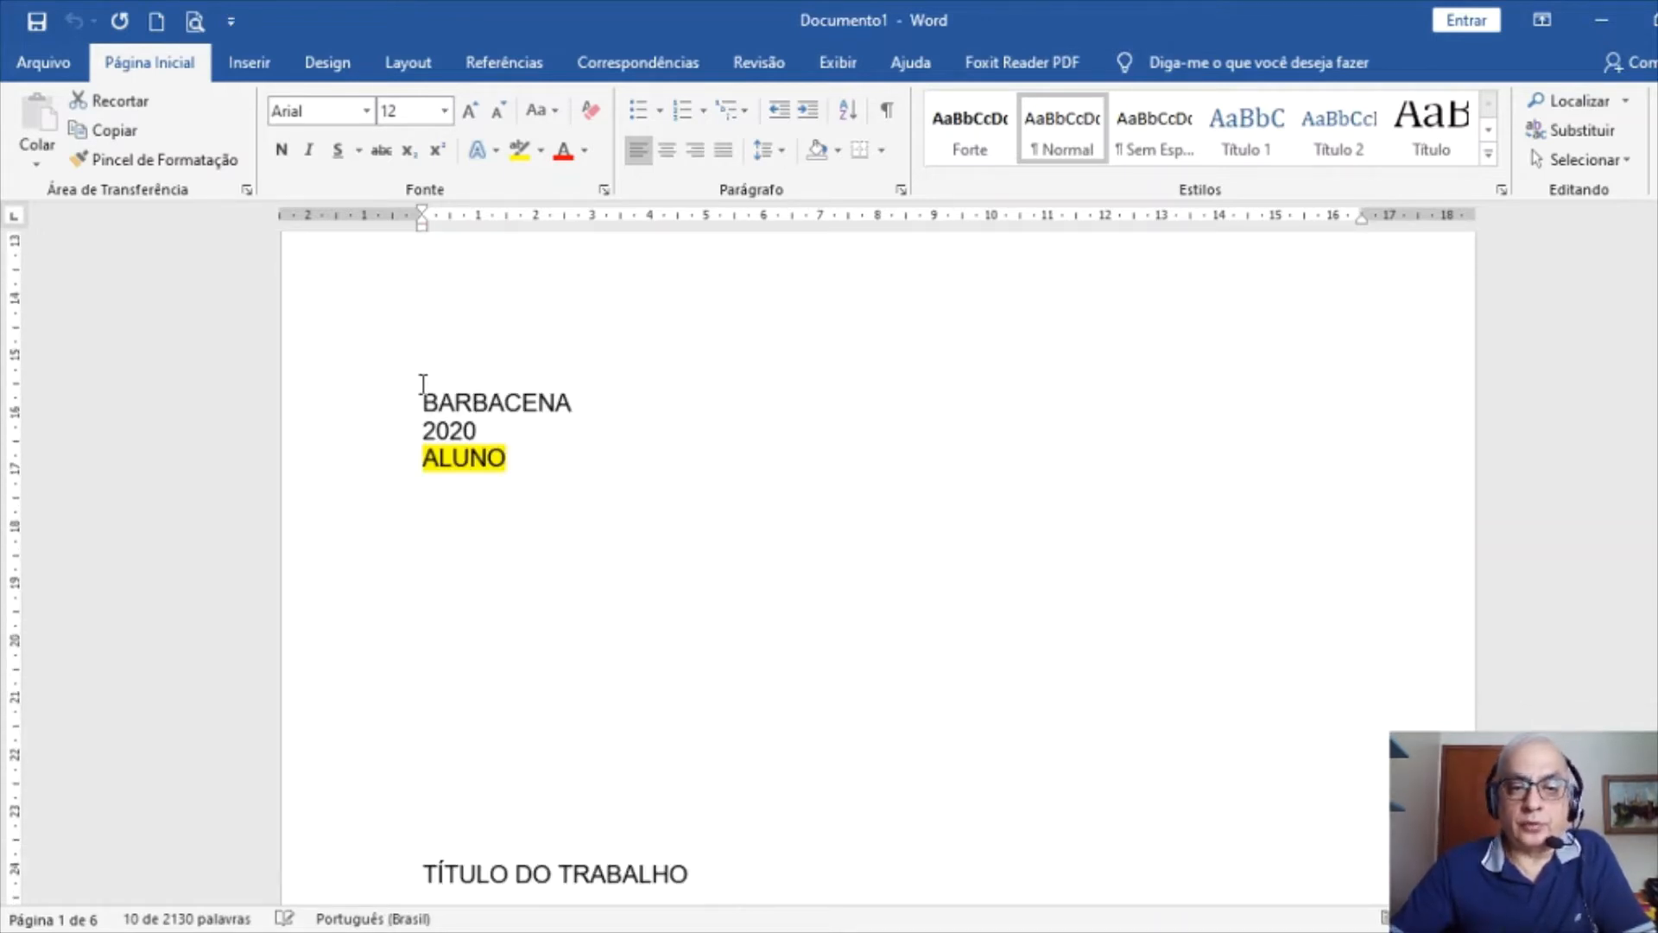
{"action": "double_click", "coordinate": [511, 401]}
{"action": "scroll", "coordinate": [674, 519], "scroll_direction": "down", "scroll_amount": 12}
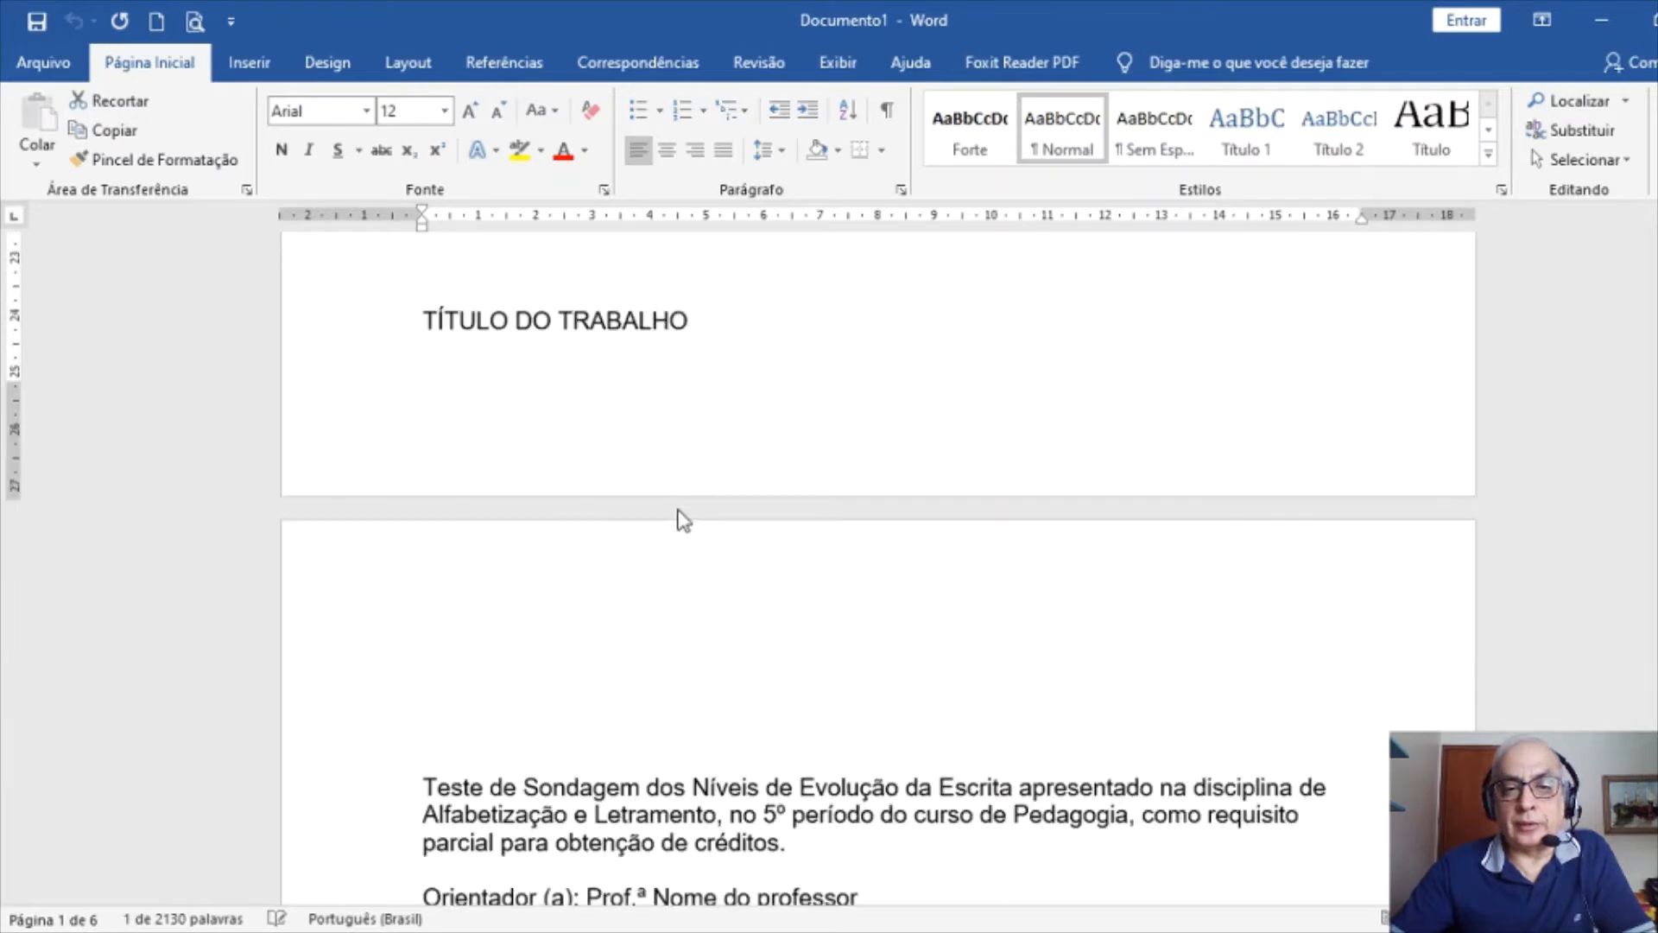
{"action": "left_click", "coordinate": [490, 518]}
{"action": "scroll", "coordinate": [548, 519], "scroll_direction": "up", "scroll_amount": 15}
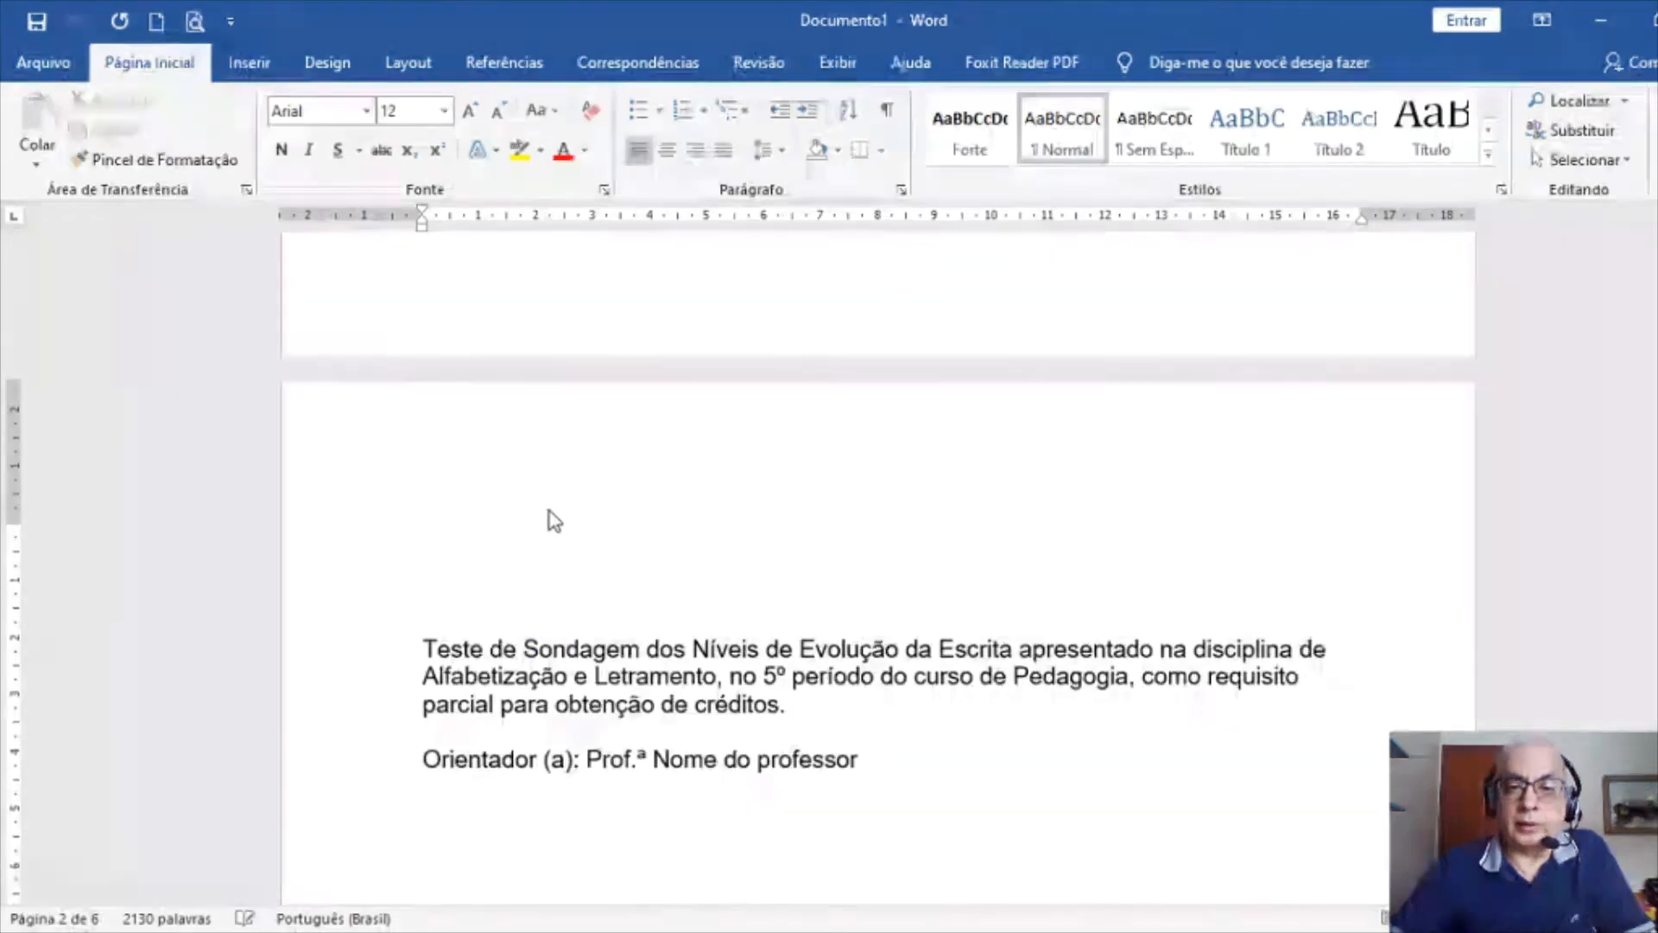
{"action": "scroll", "coordinate": [561, 516], "scroll_direction": "up", "scroll_amount": 1}
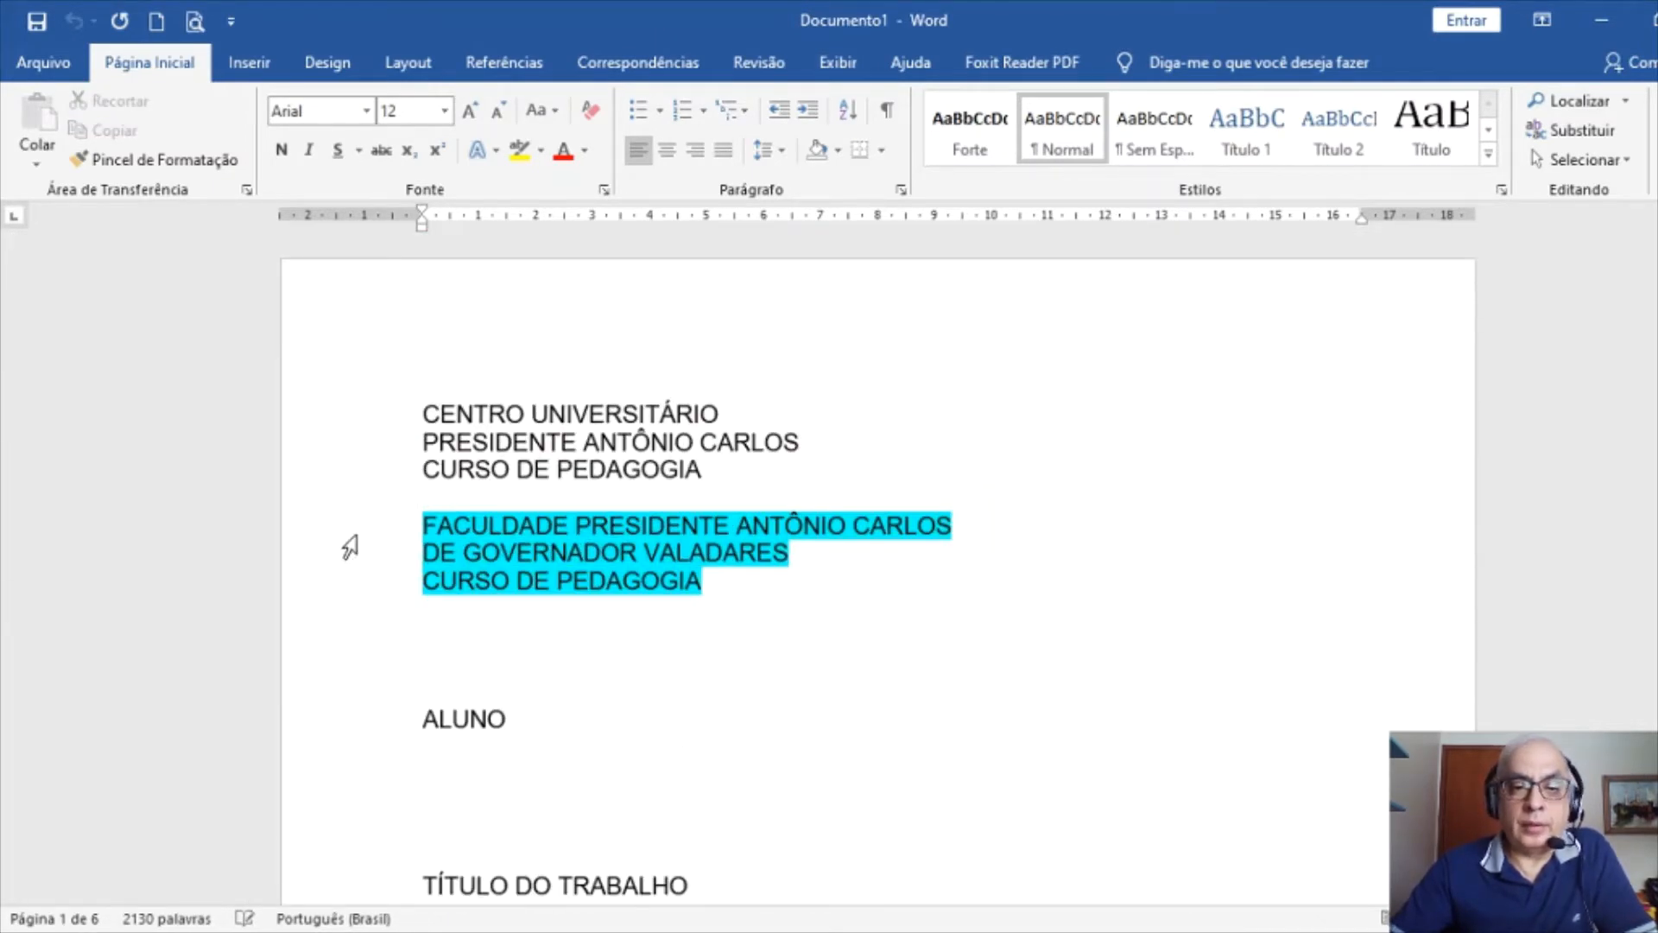
{"action": "left_click_drag", "start_coordinate": [356, 529], "coordinate": [366, 593]}
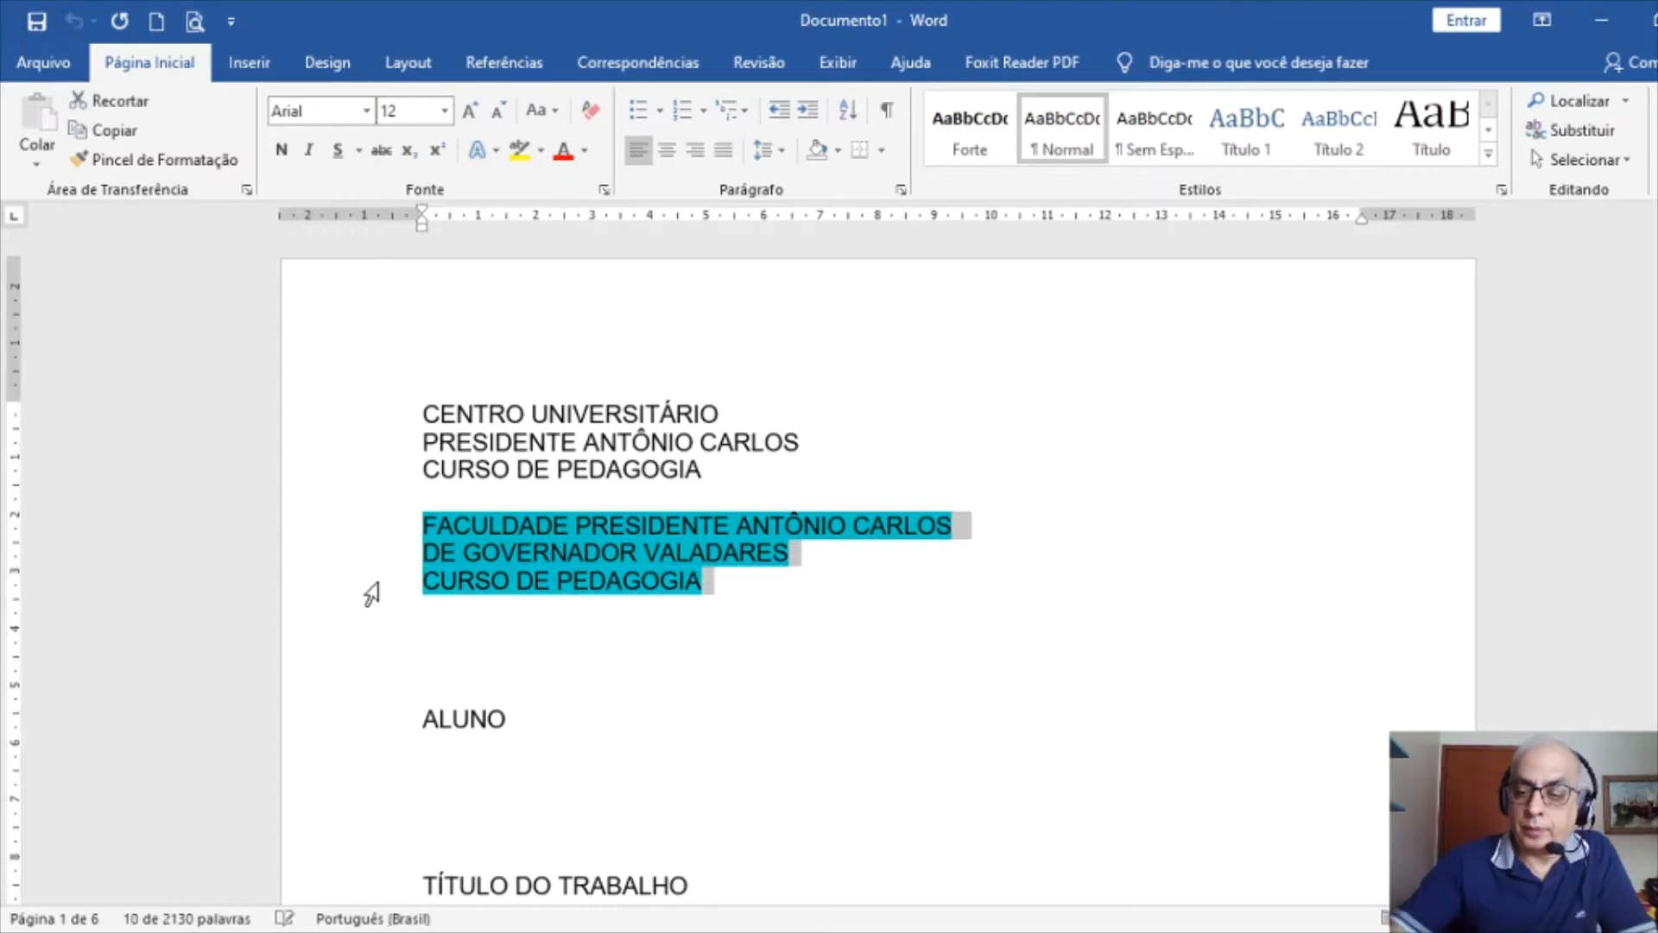
{"action": "key", "text": "Delete"}
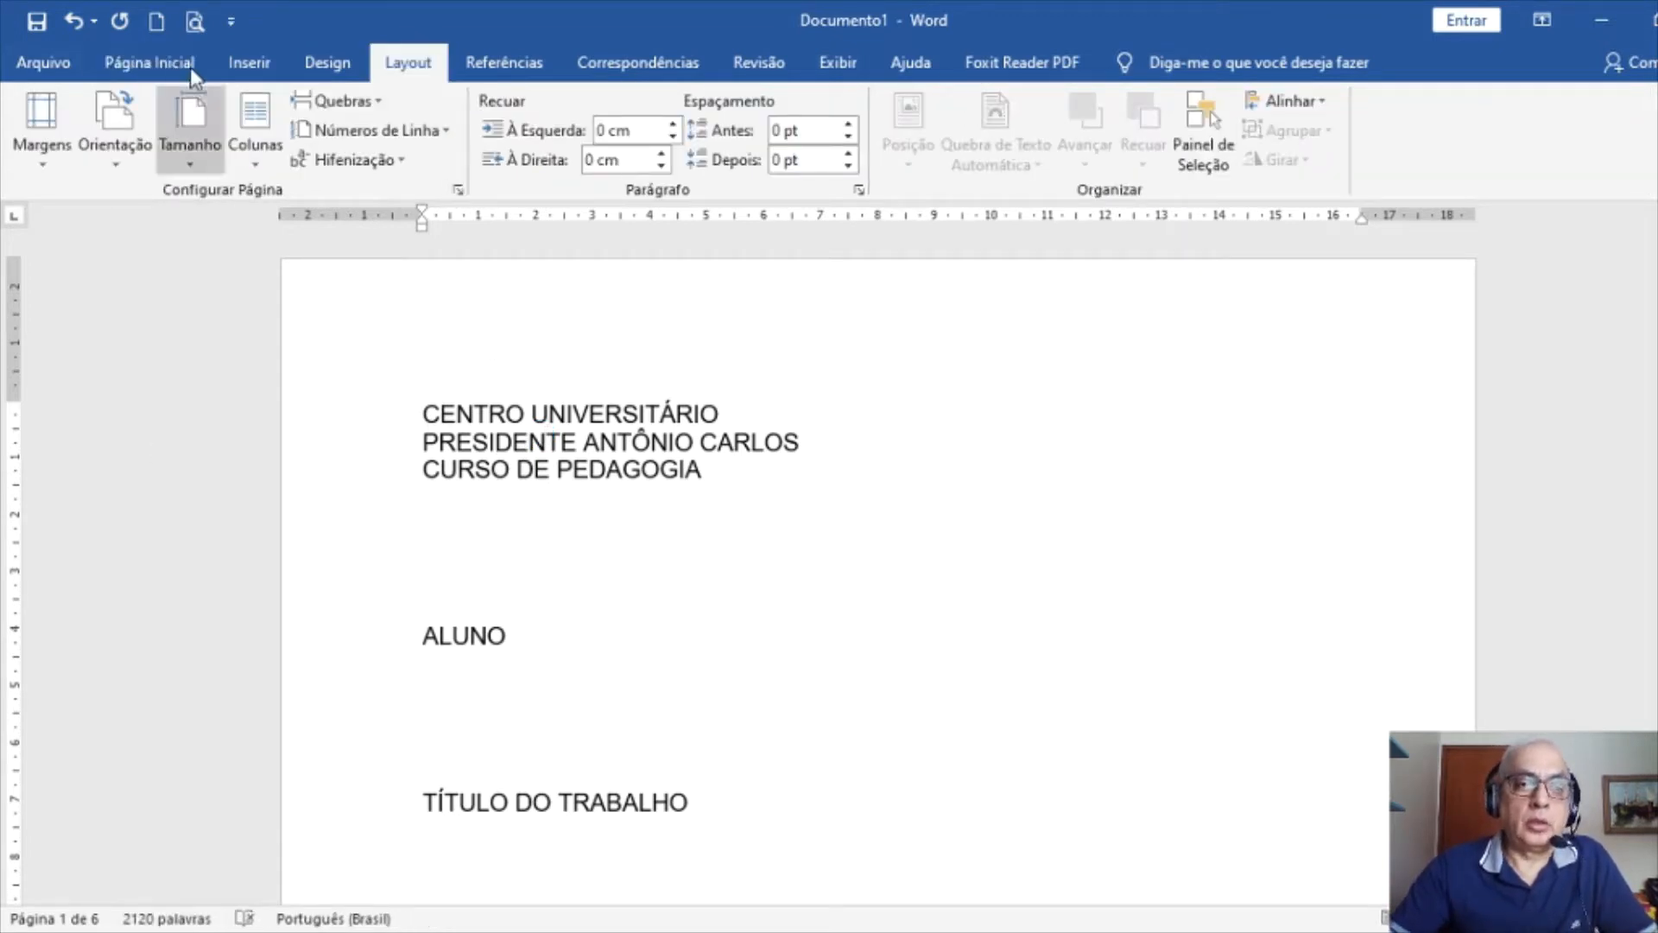
{"action": "left_click", "coordinate": [148, 67]}
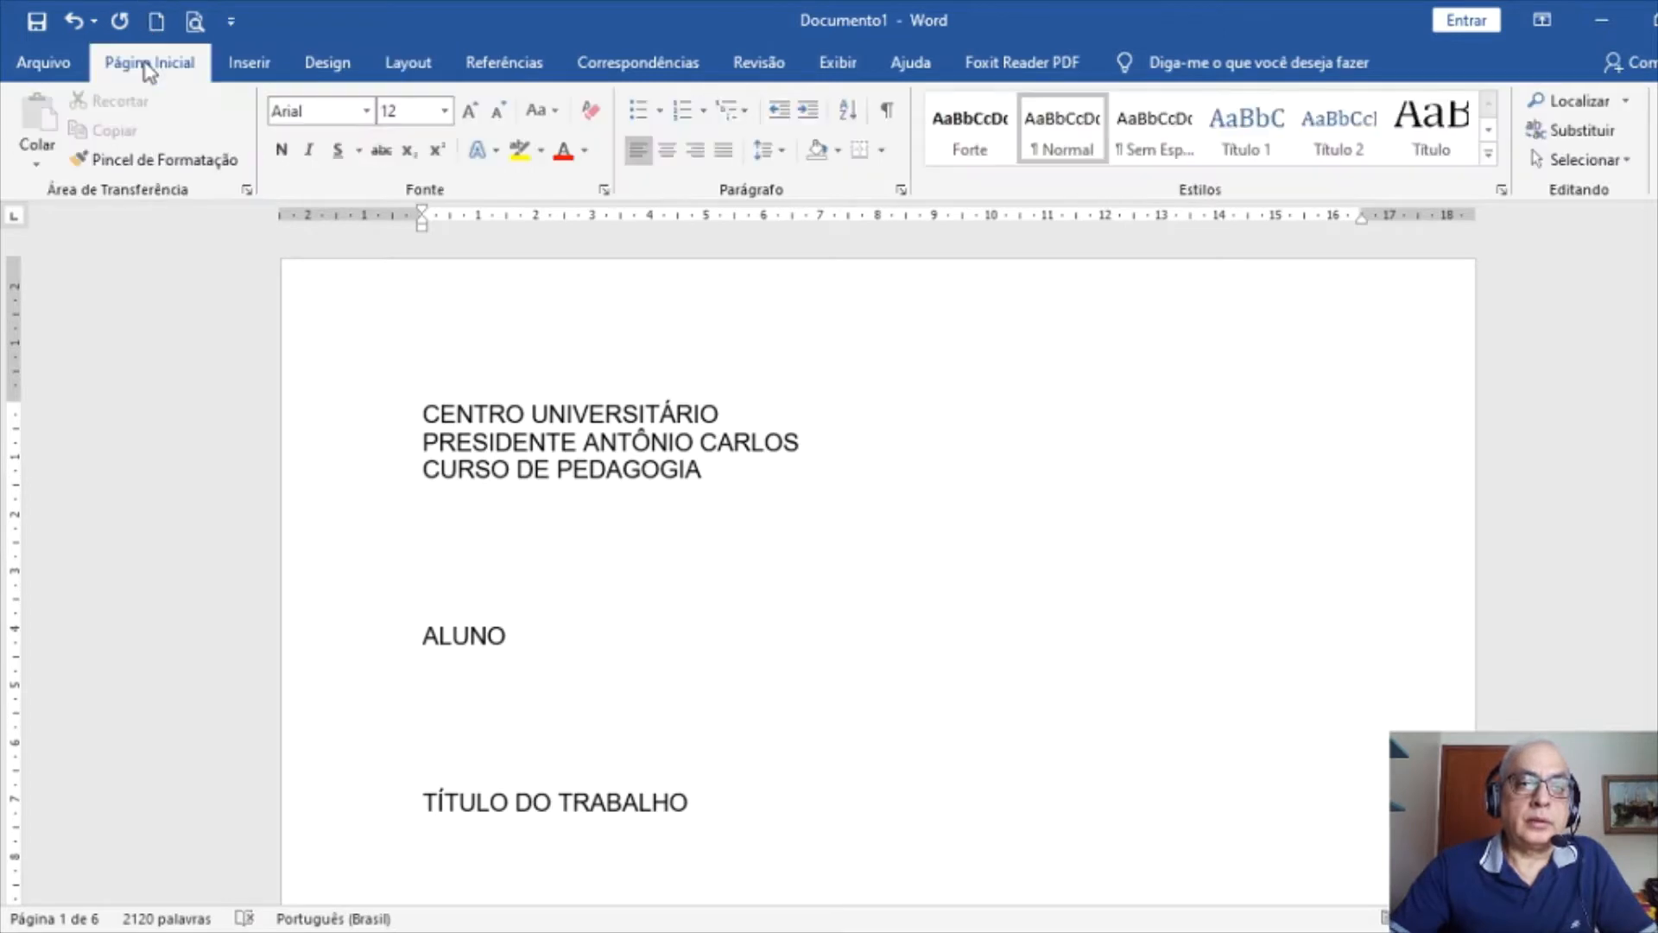
In Page Setup for the whole document, set the top and left margins to 3 cm
{"action": "double_click", "coordinate": [22, 549]}
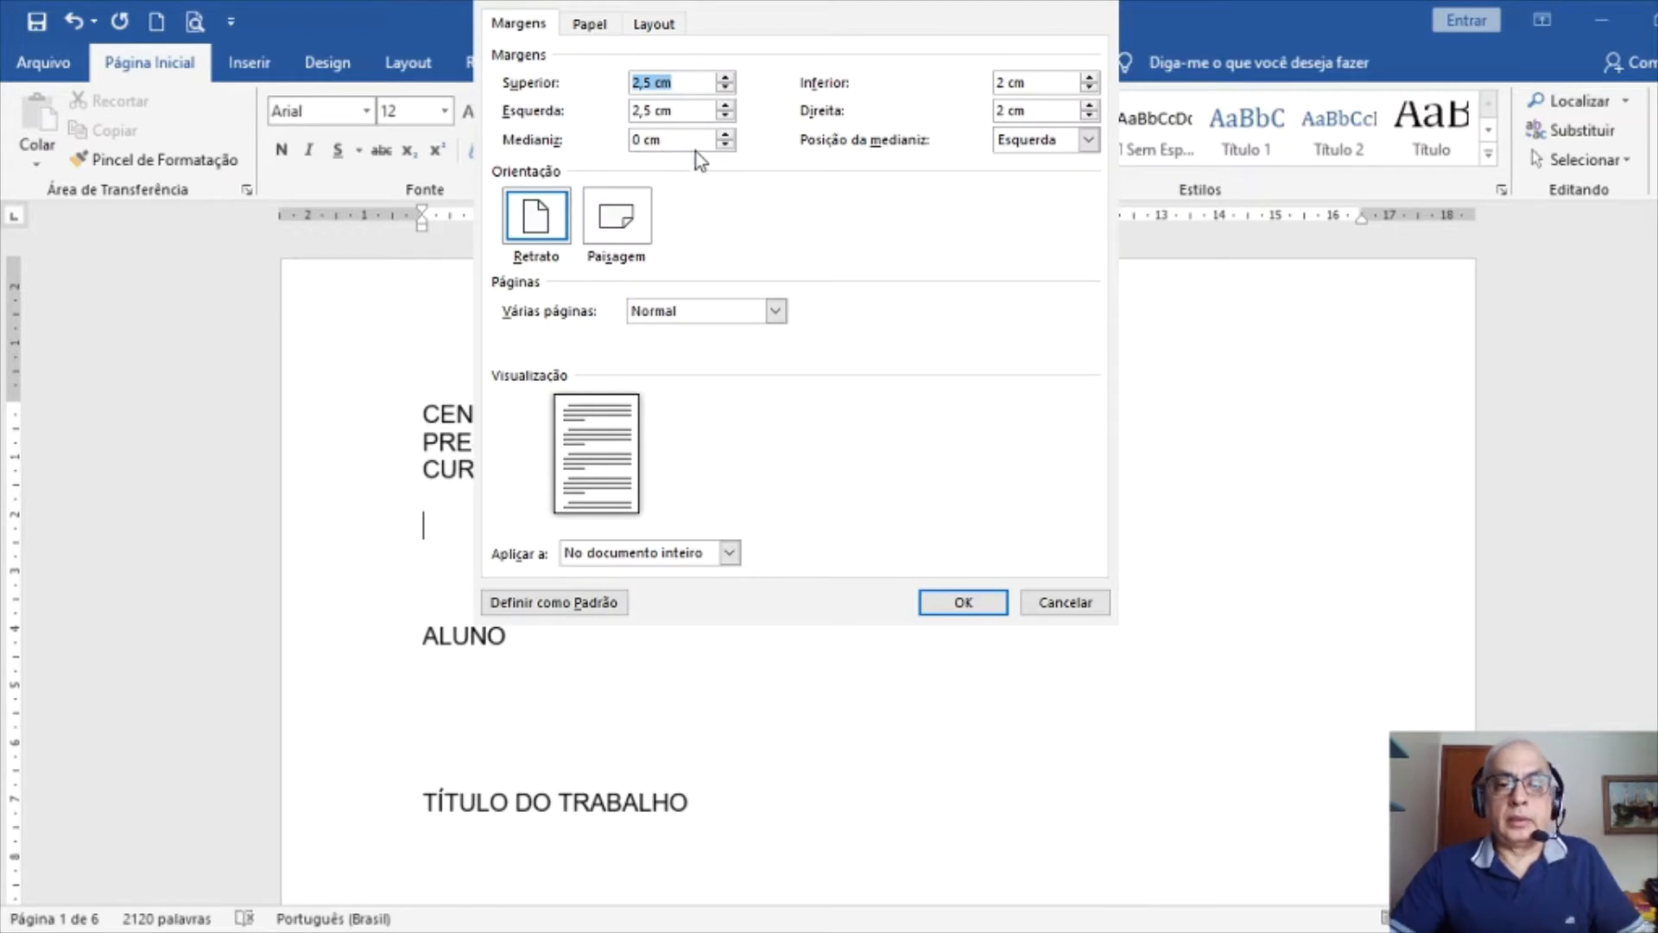
{"action": "left_click", "coordinate": [680, 556]}
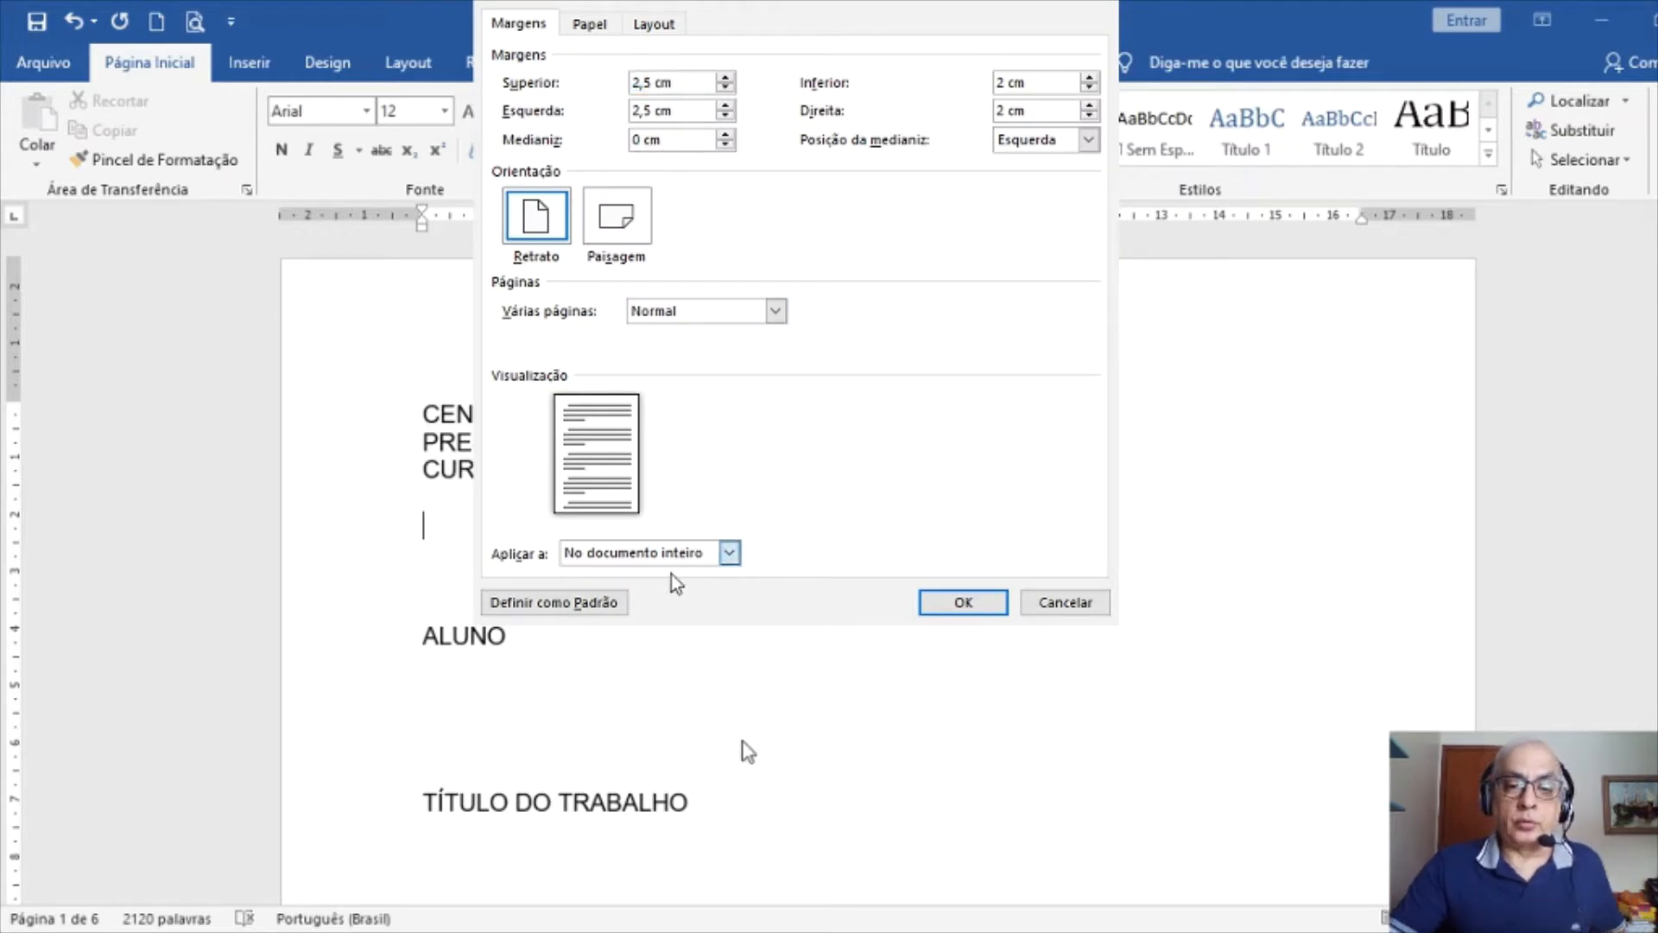
{"action": "left_click", "coordinate": [671, 574]}
{"action": "left_click", "coordinate": [691, 314]}
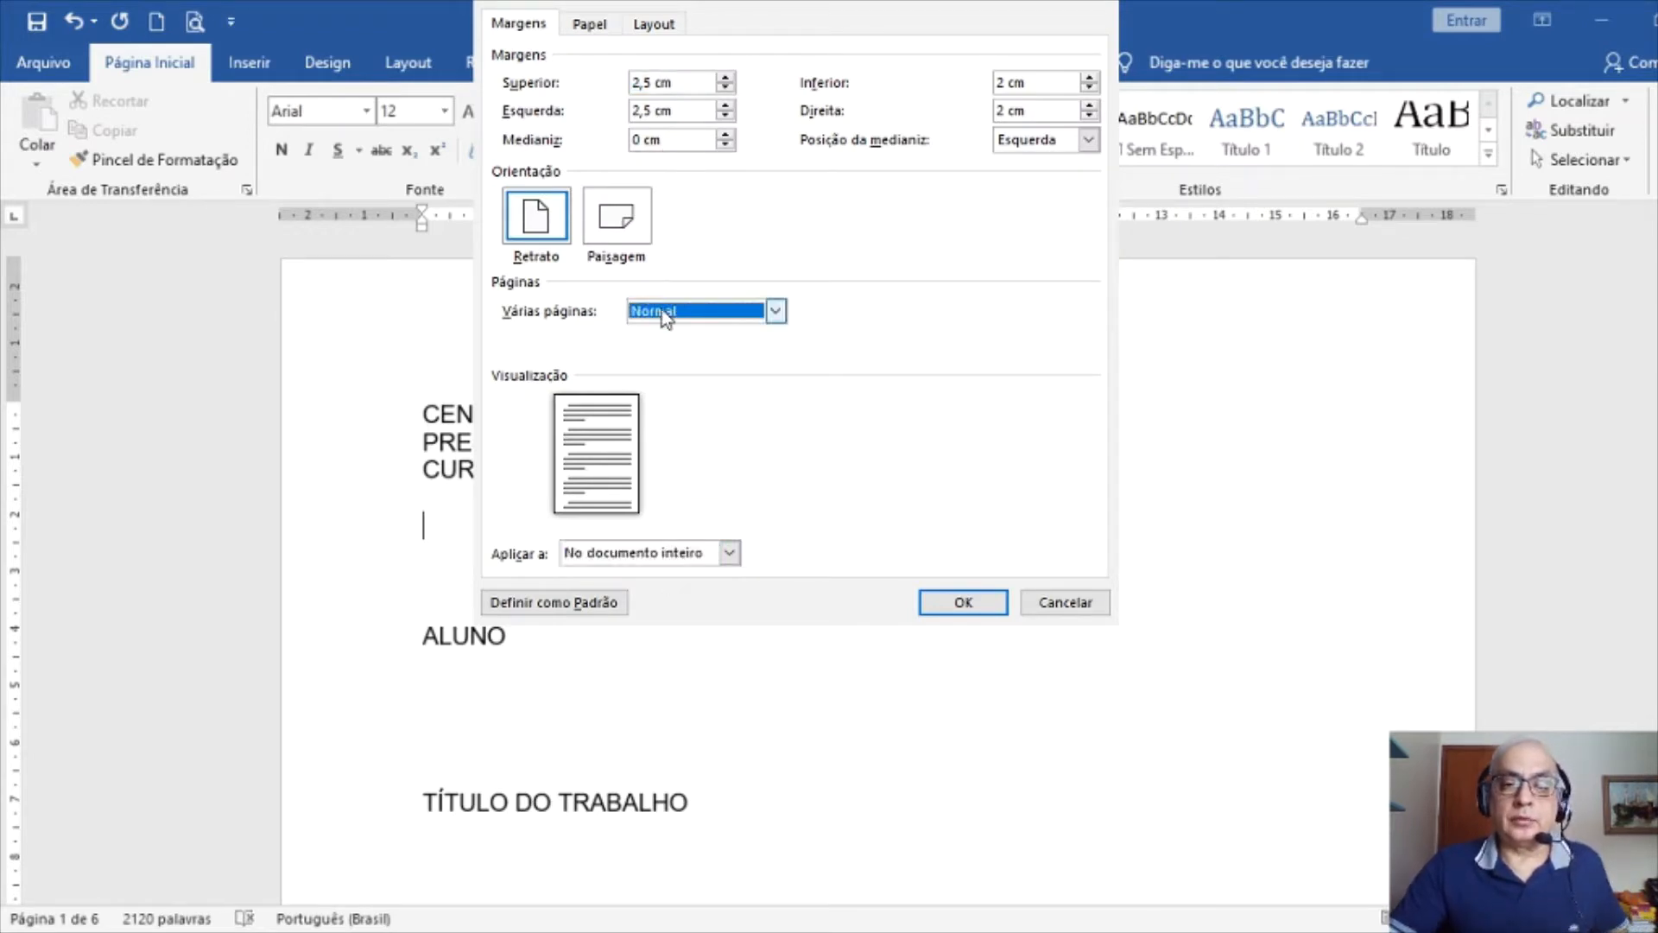
{"action": "left_click", "coordinate": [688, 322]}
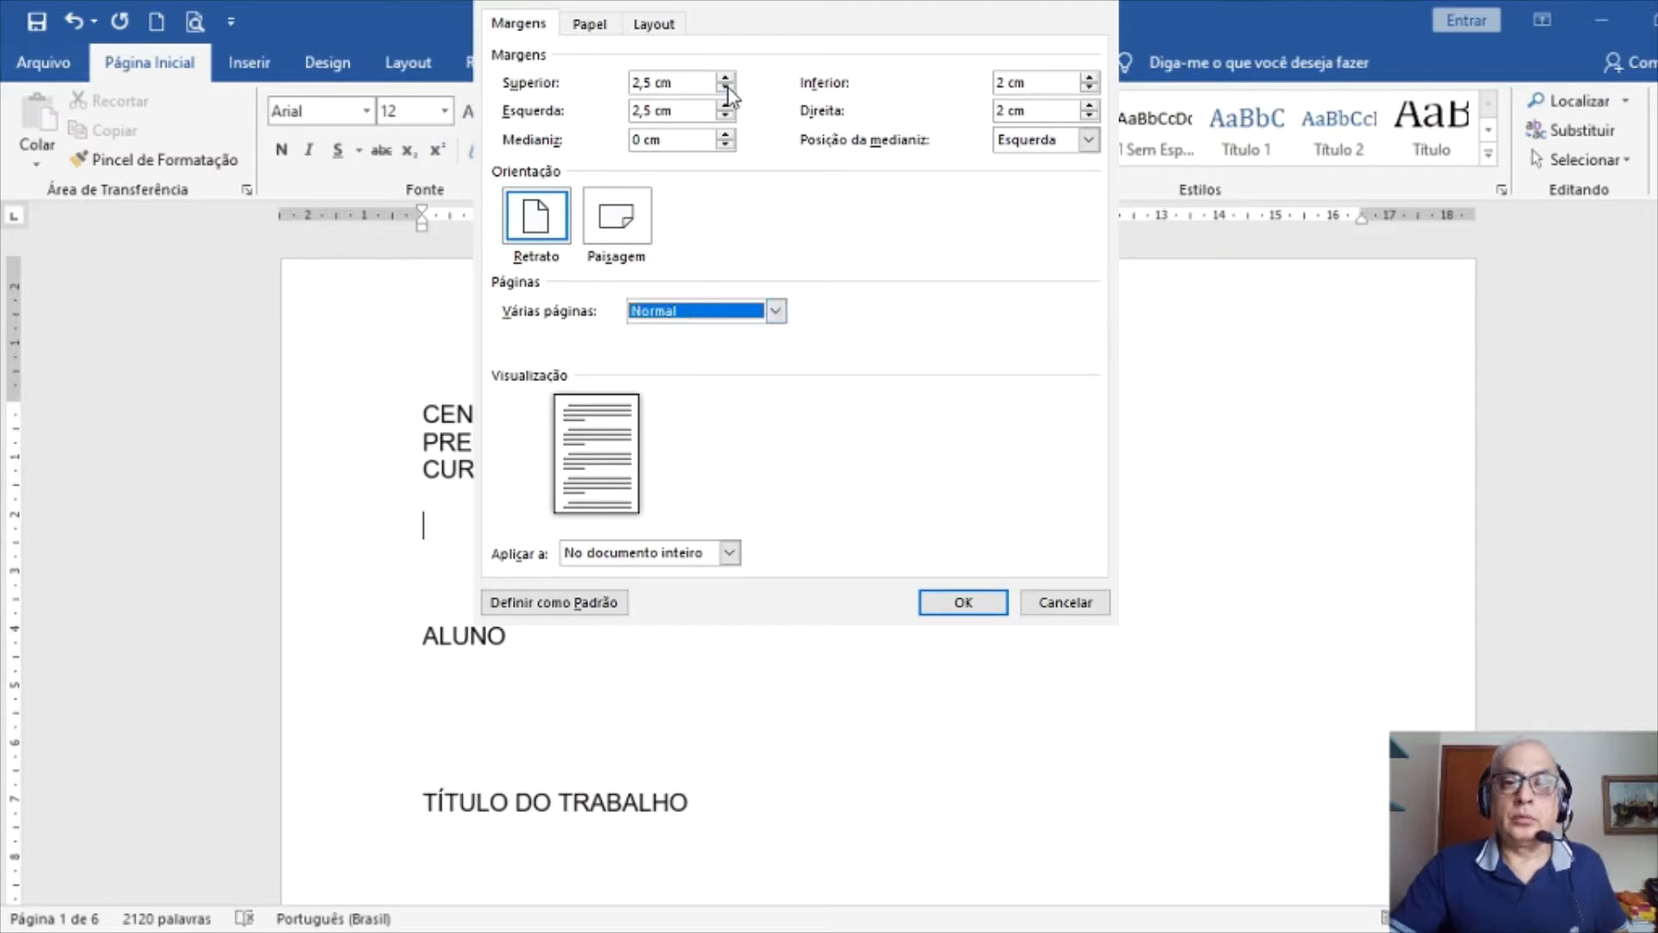
{"action": "left_click", "coordinate": [688, 81]}
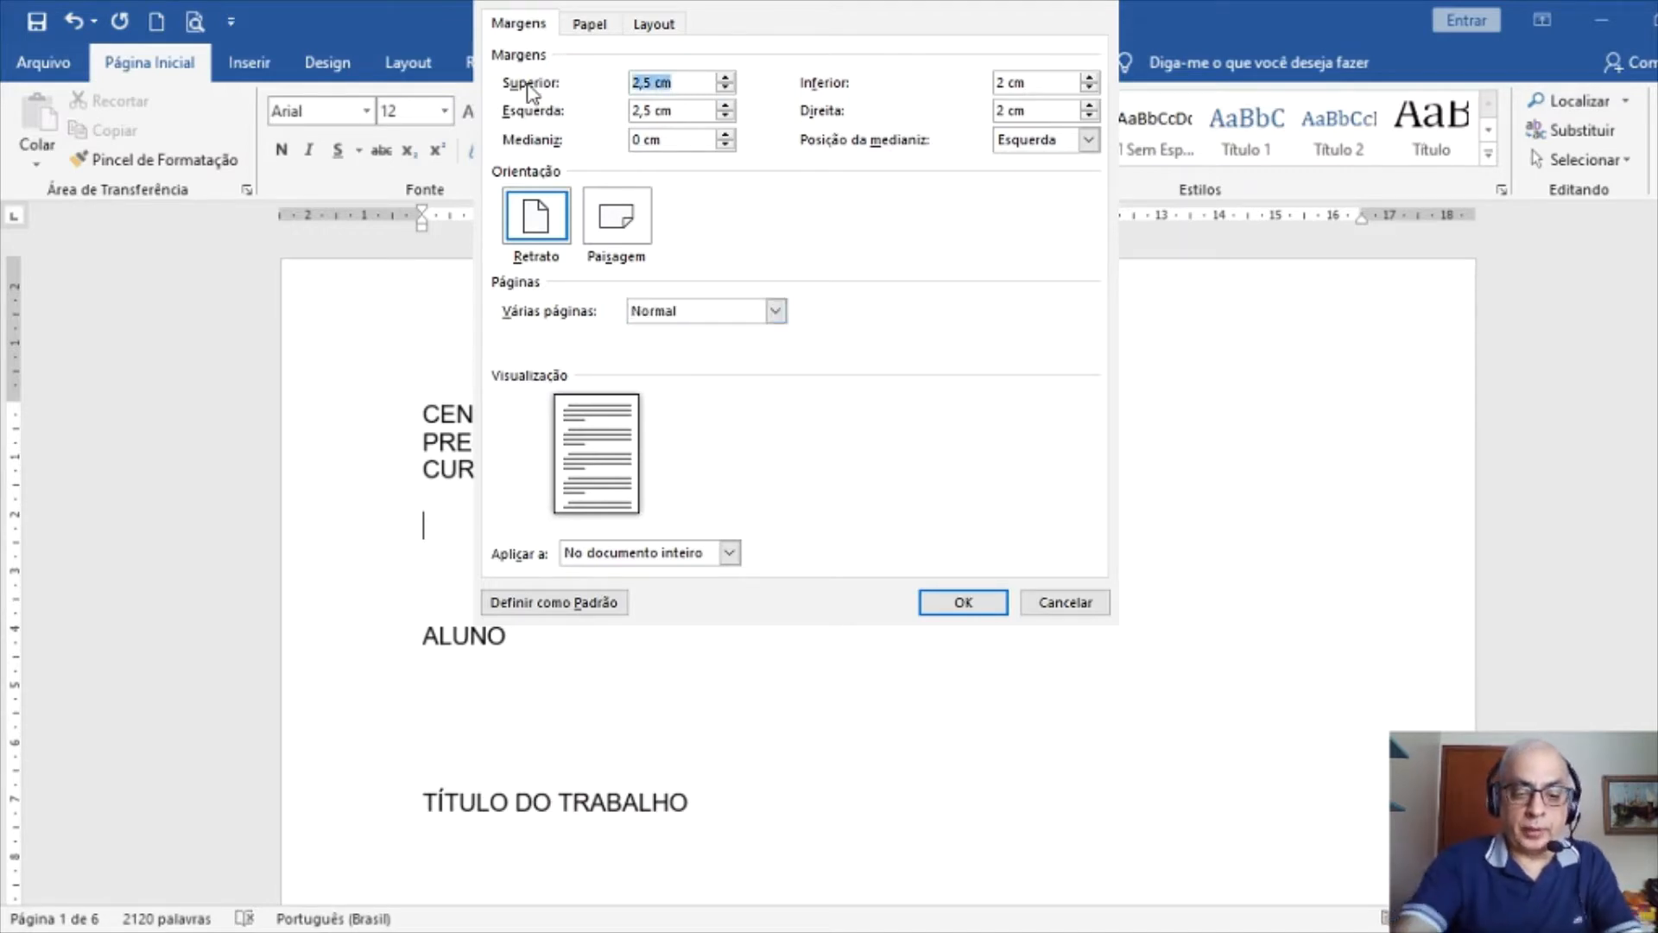
{"action": "type", "text": "3"}
{"action": "key", "text": "Tab"}
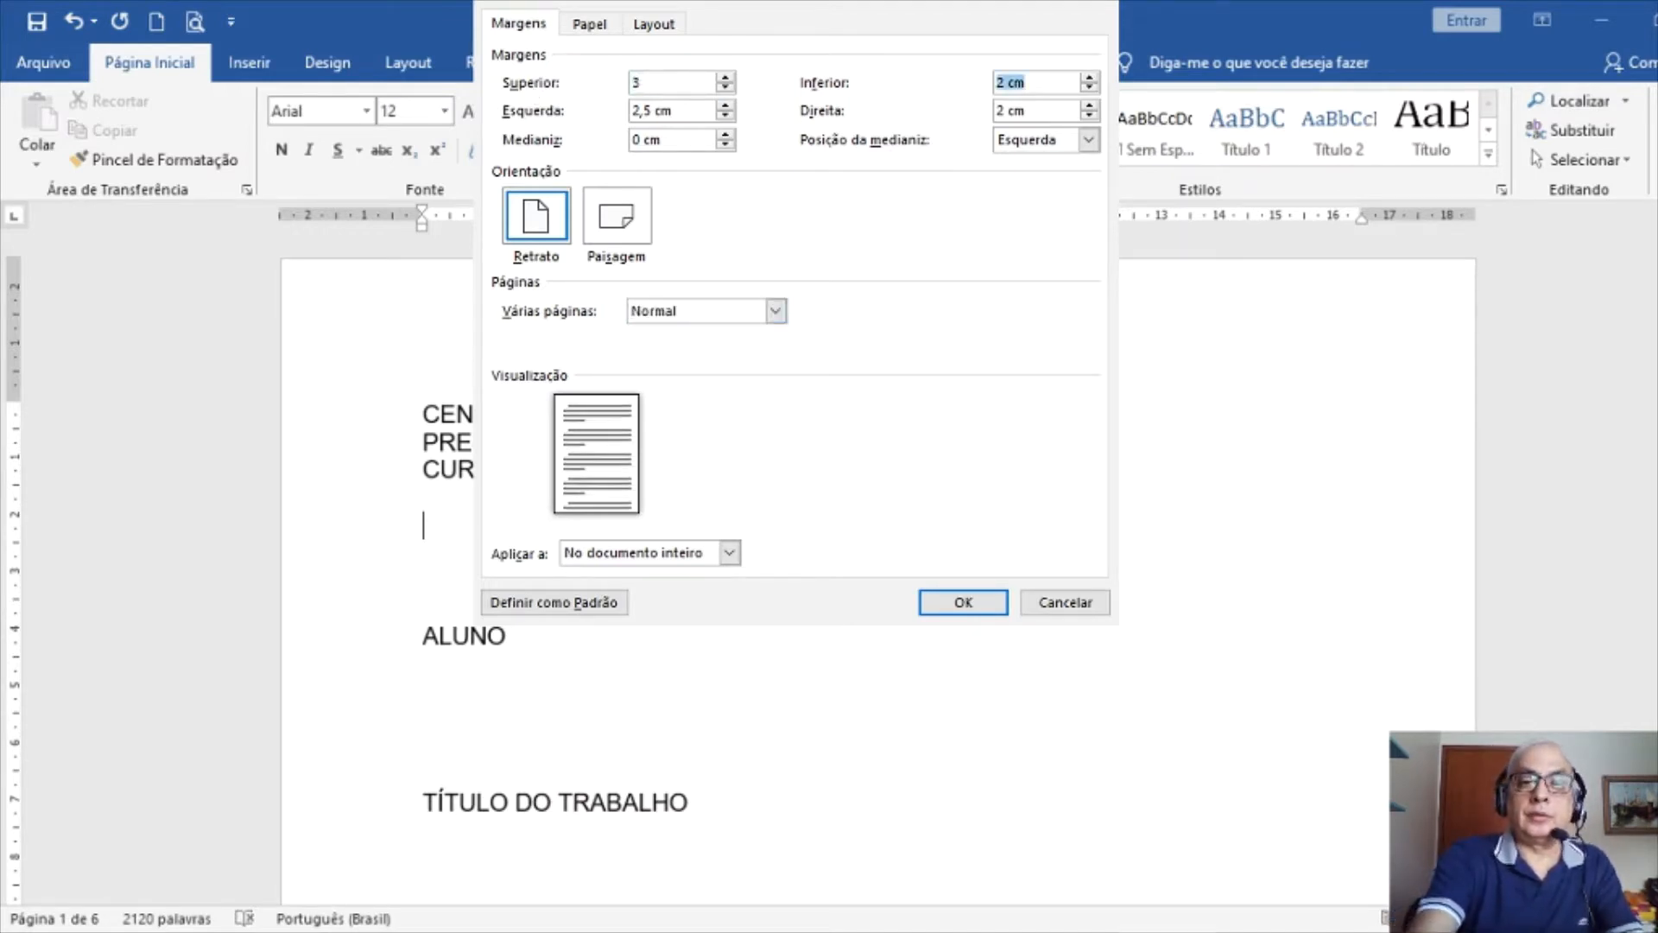
{"action": "key", "text": "Tab"}
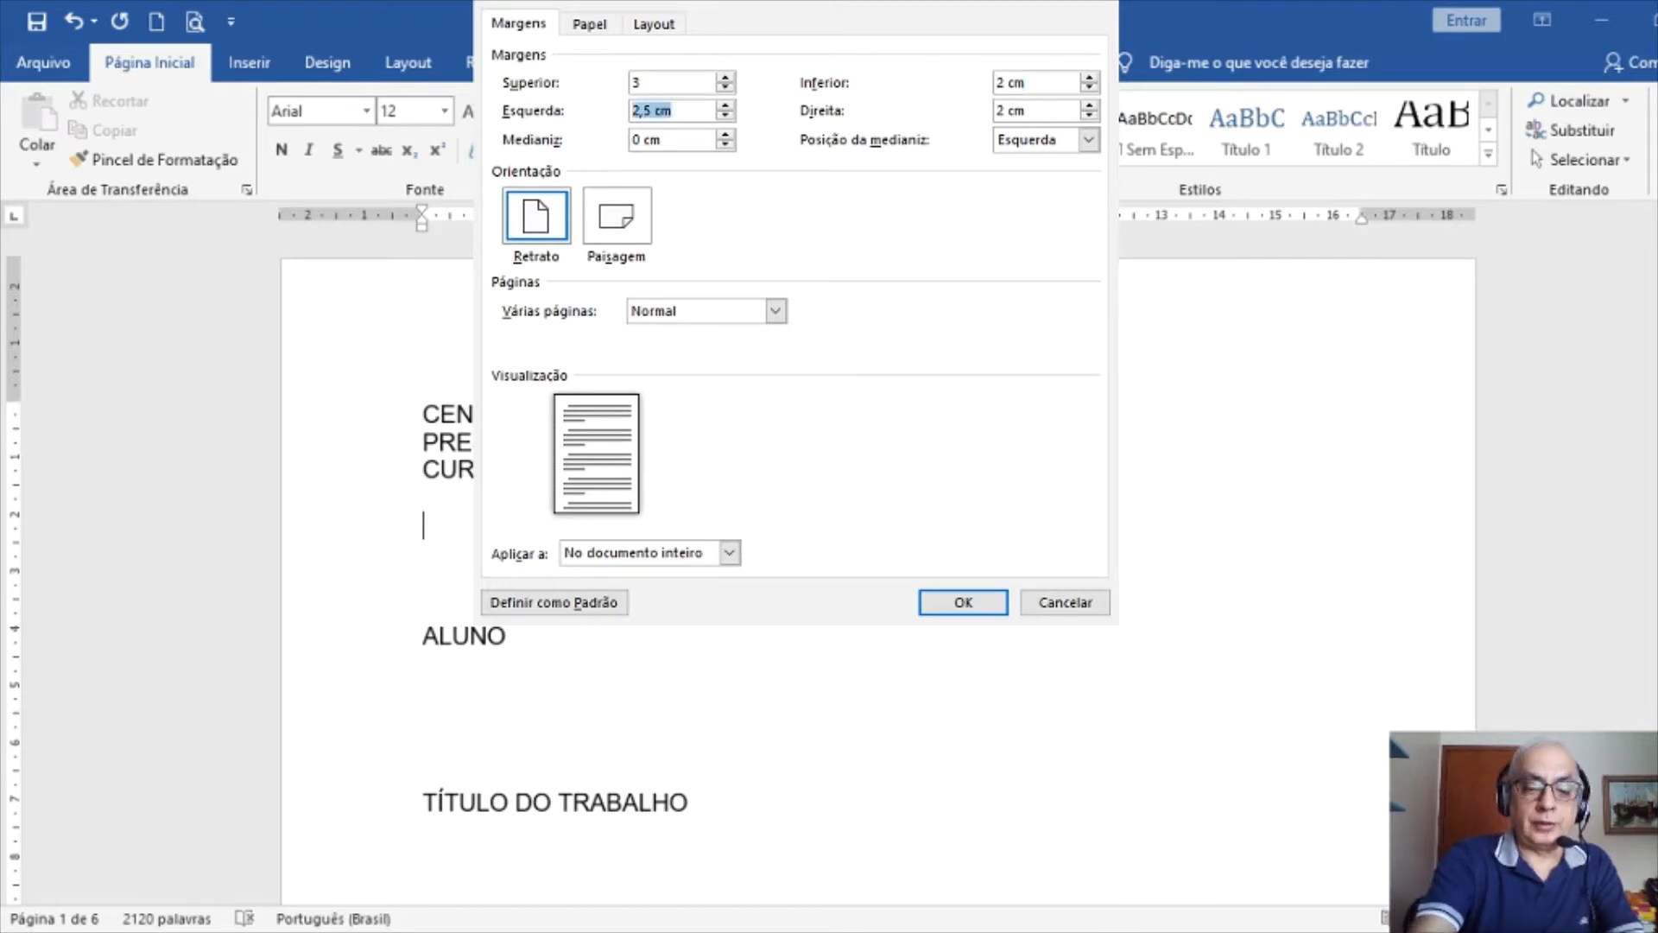
{"action": "type", "text": "3"}
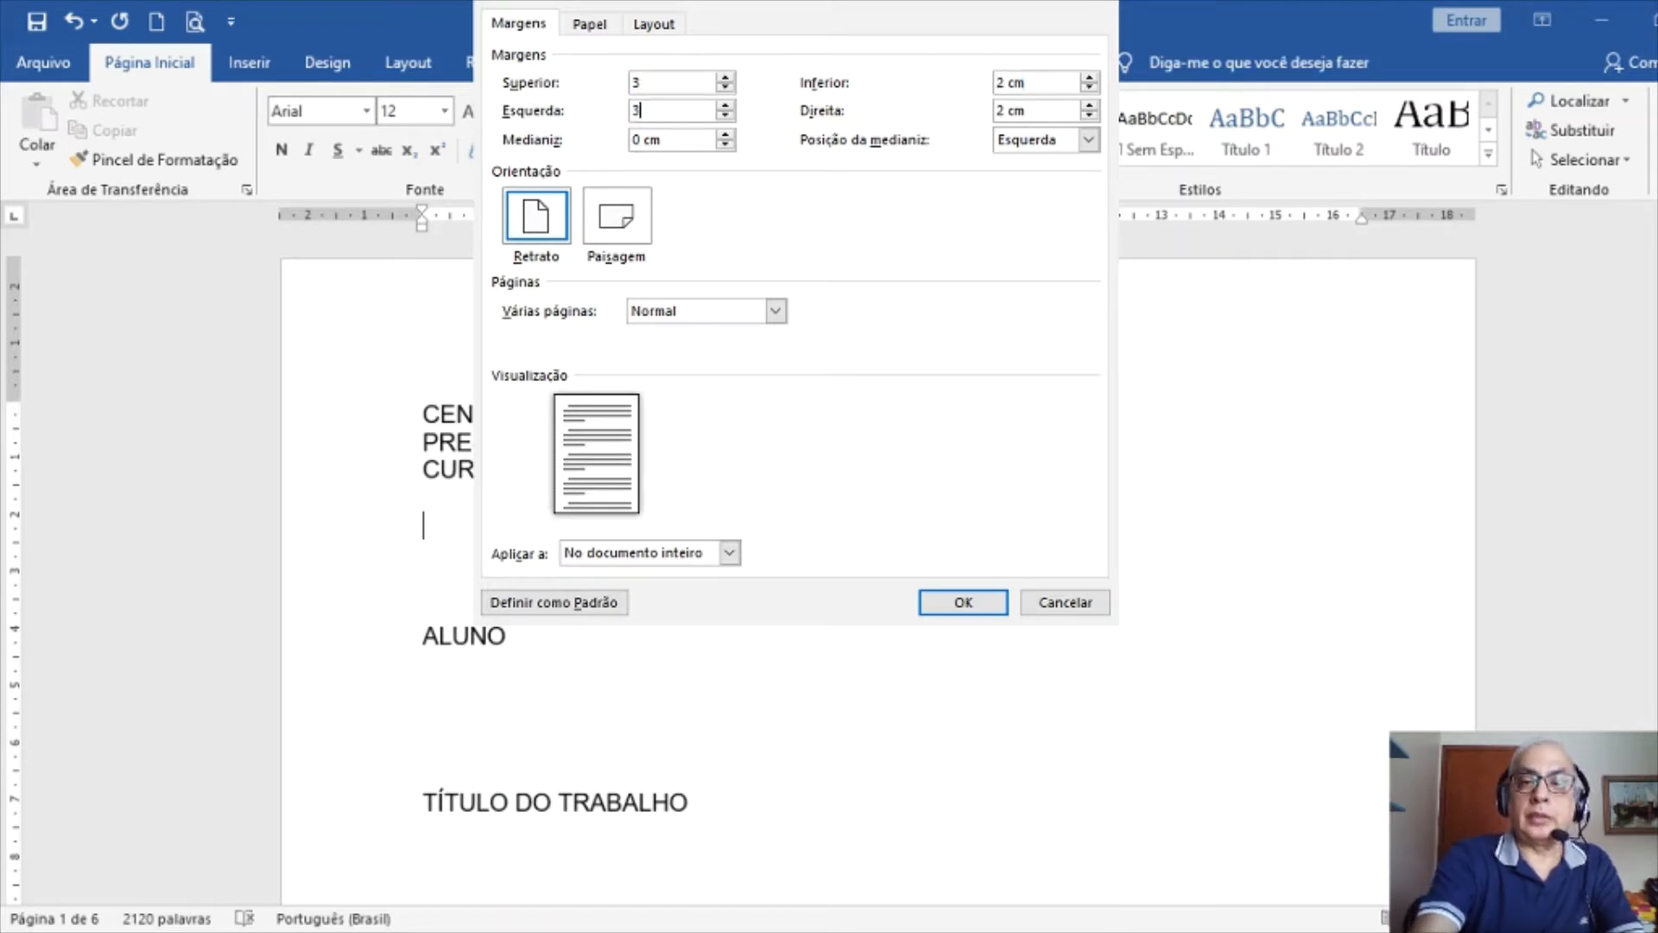
Start sections on an odd page, use different odd/even headers, and set the header distance to 2 cm
{"action": "left_click", "coordinate": [588, 26]}
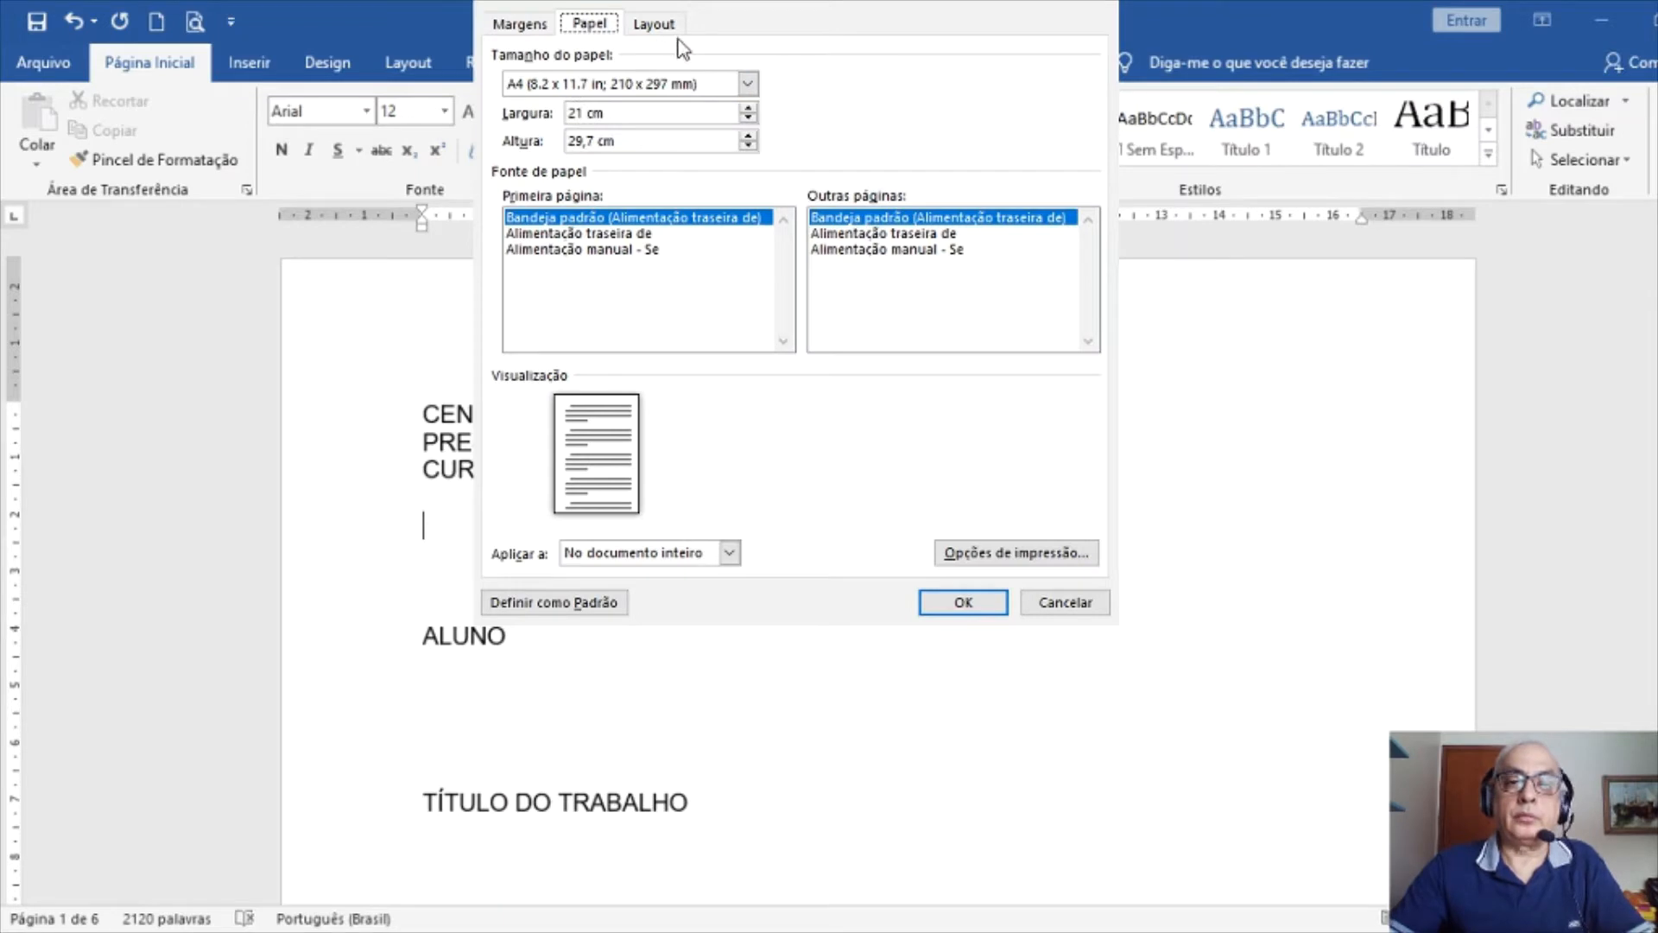
{"action": "left_click", "coordinate": [652, 30]}
{"action": "left_click", "coordinate": [691, 84]}
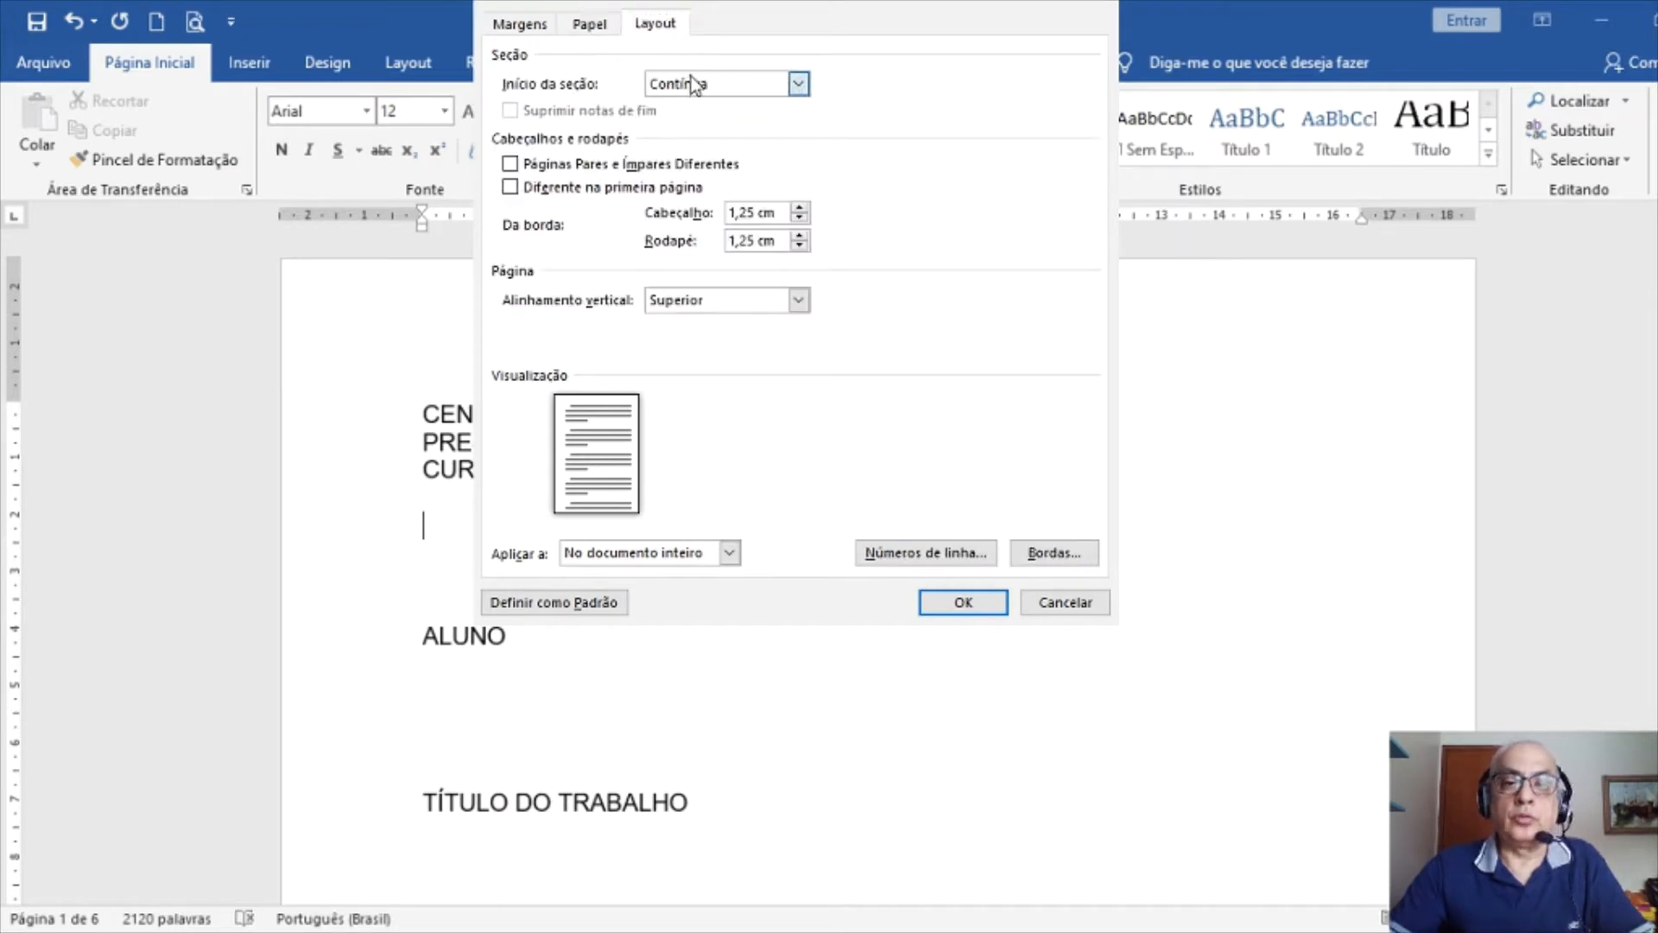
{"action": "left_click", "coordinate": [698, 170]}
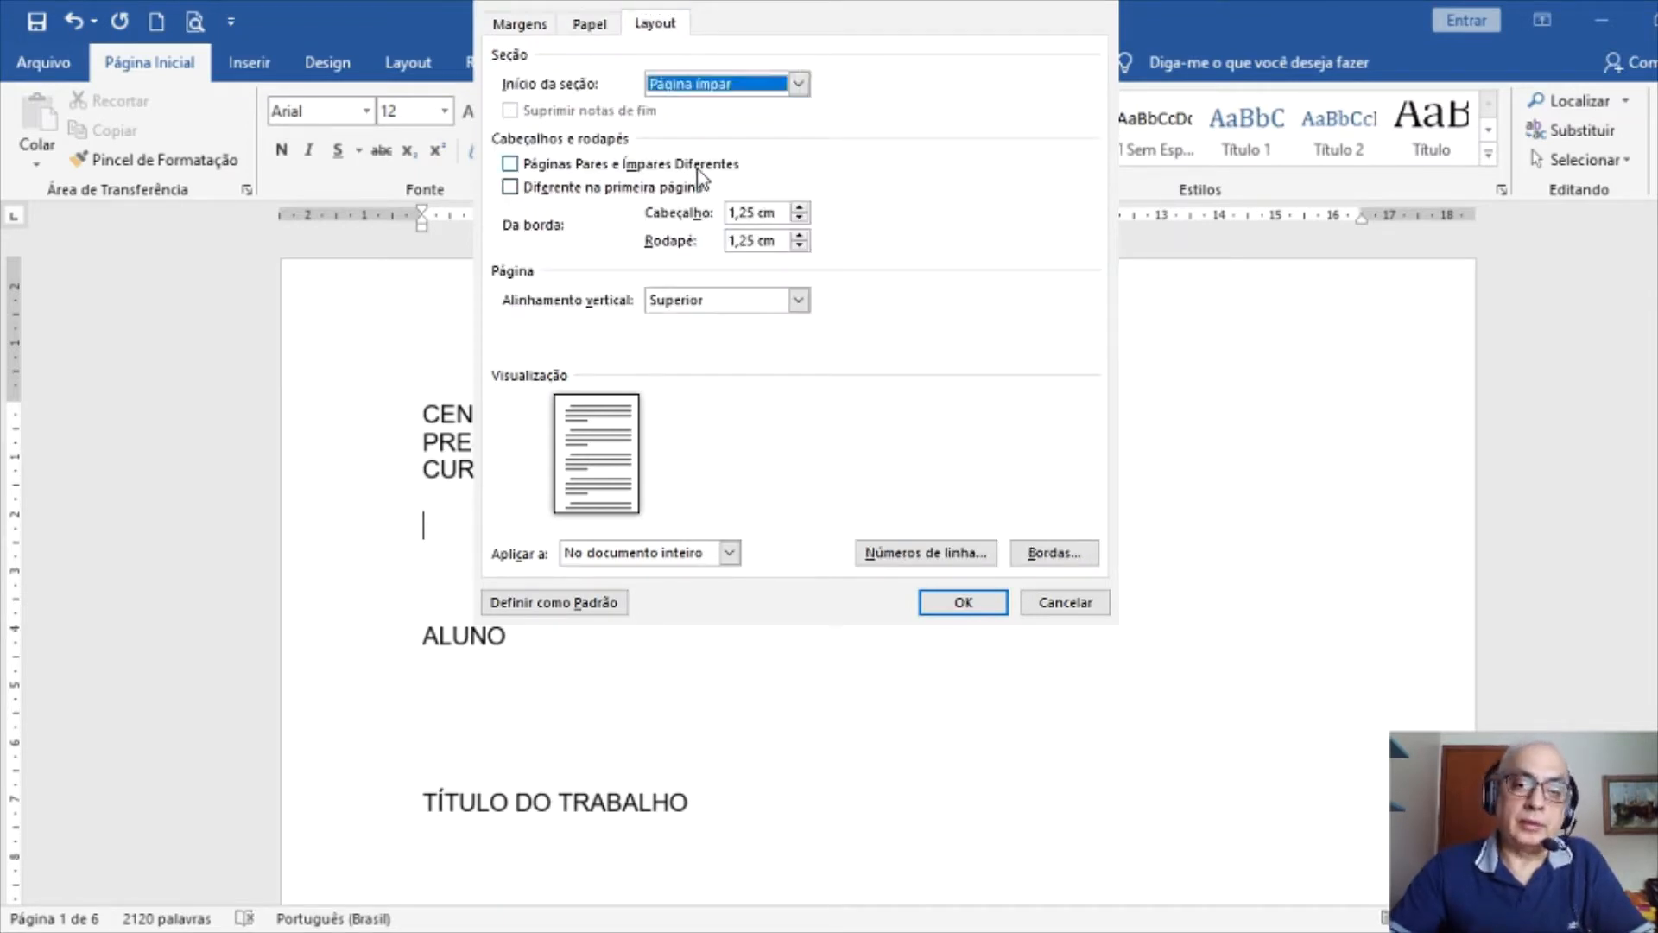
{"action": "left_click", "coordinate": [510, 164]}
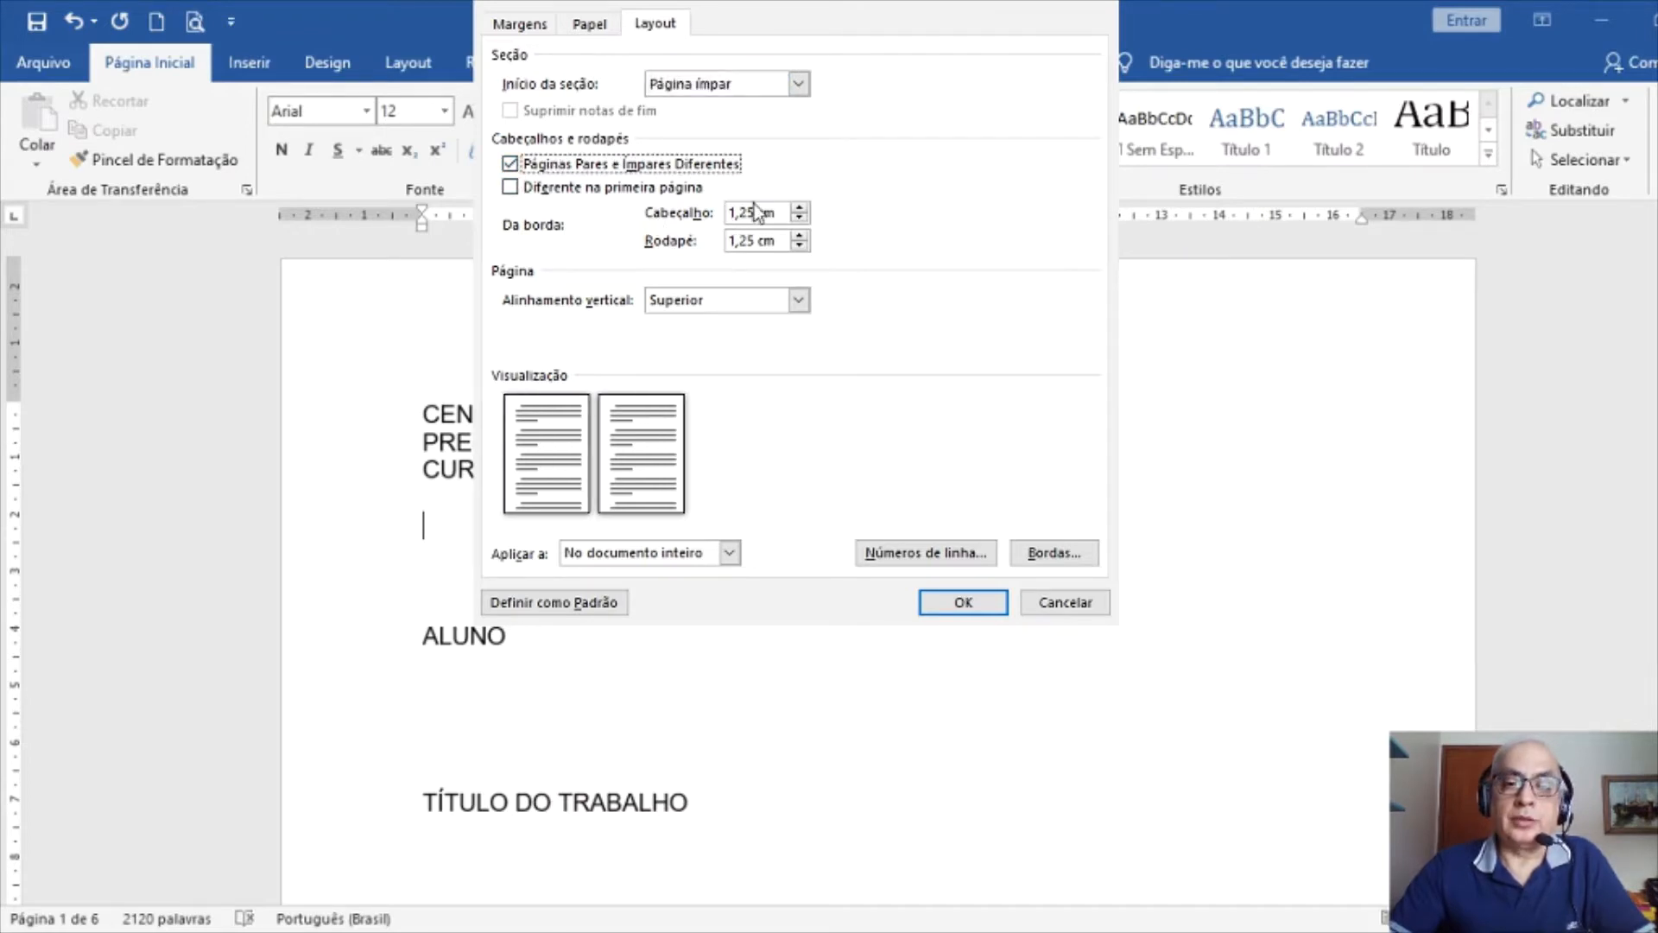
{"action": "left_click", "coordinate": [799, 210]}
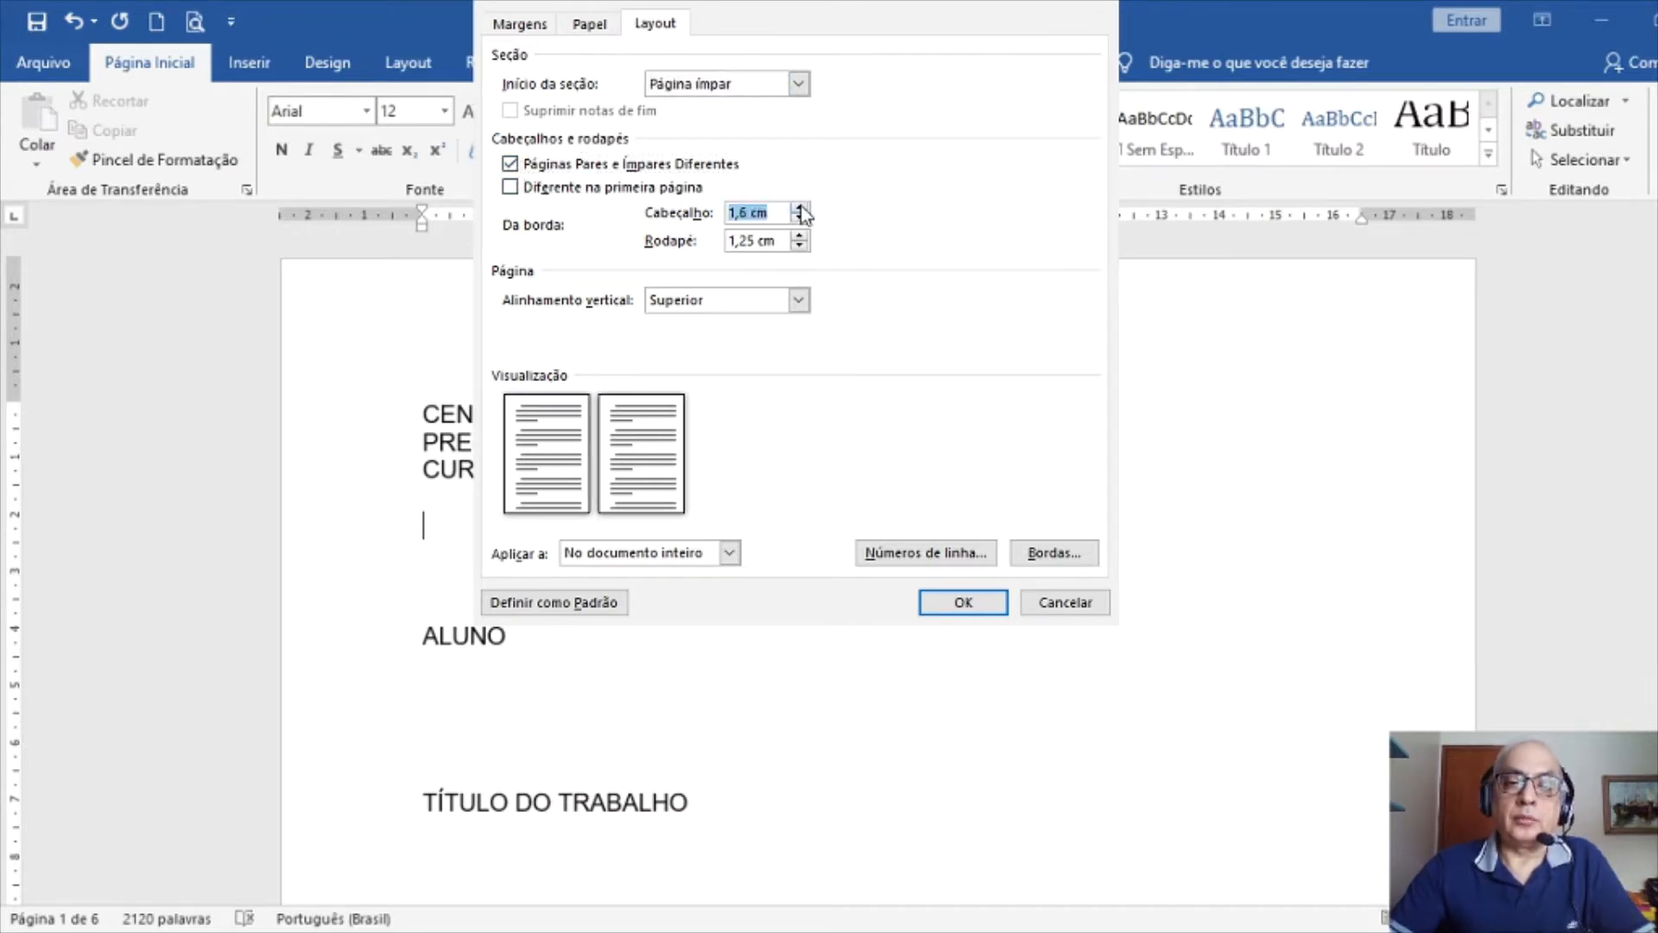
{"action": "left_click", "coordinate": [800, 209]}
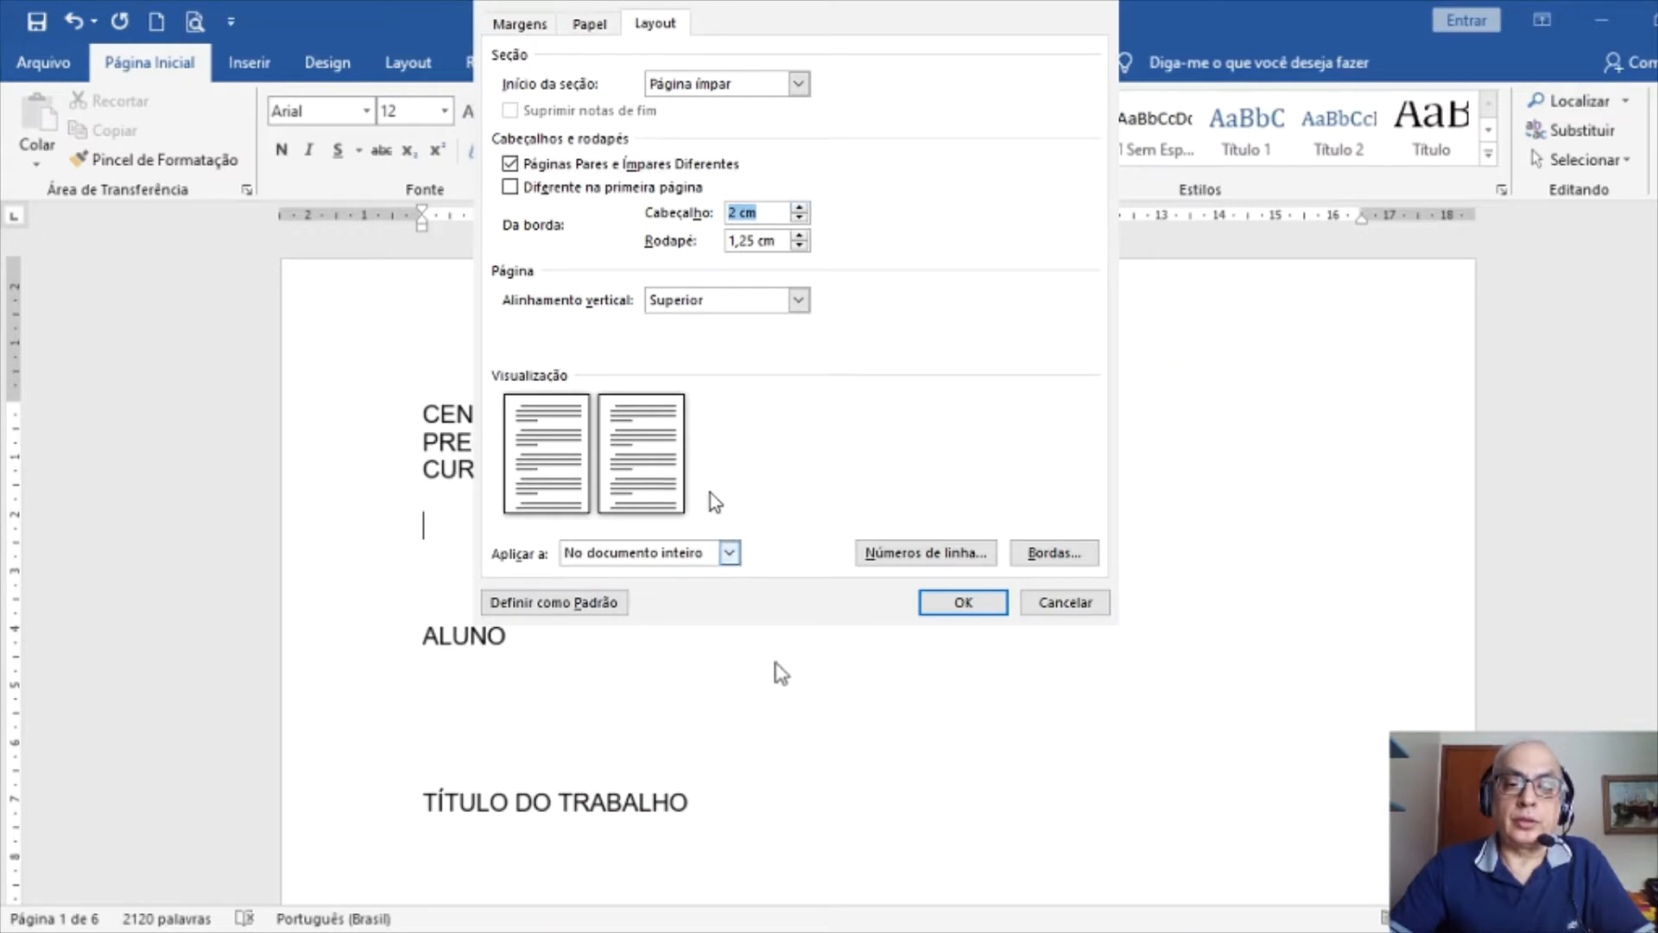
{"action": "key", "text": "Return"}
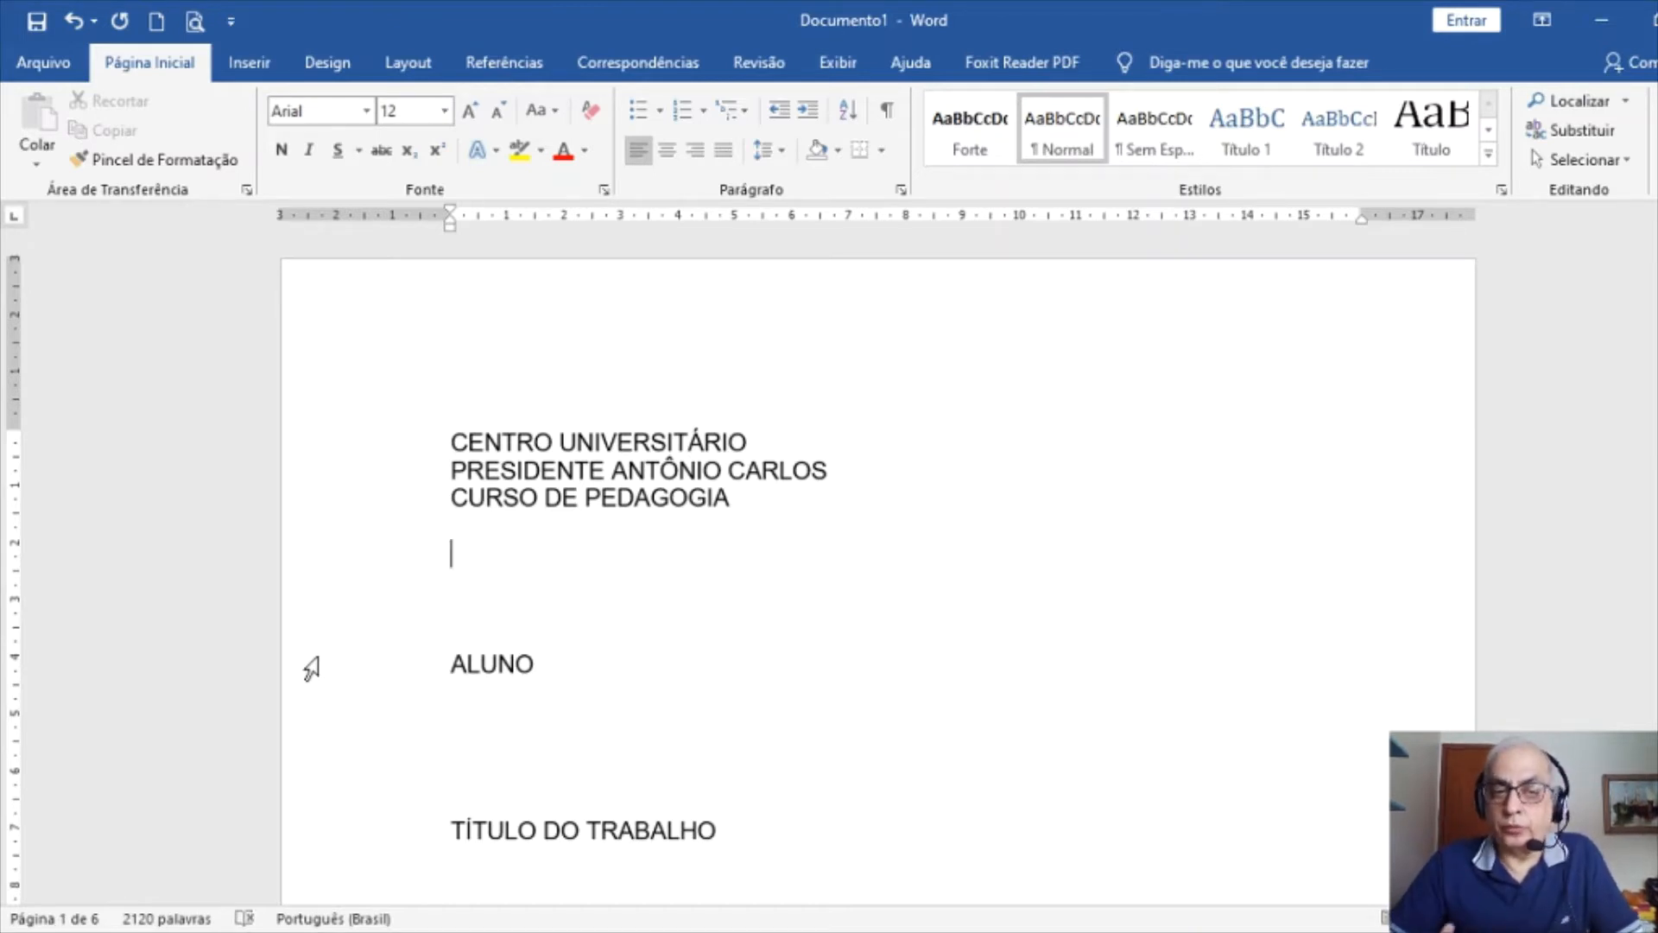
Select the whole document and set it in Times New Roman, size 12
{"action": "triple_click", "coordinate": [300, 566]}
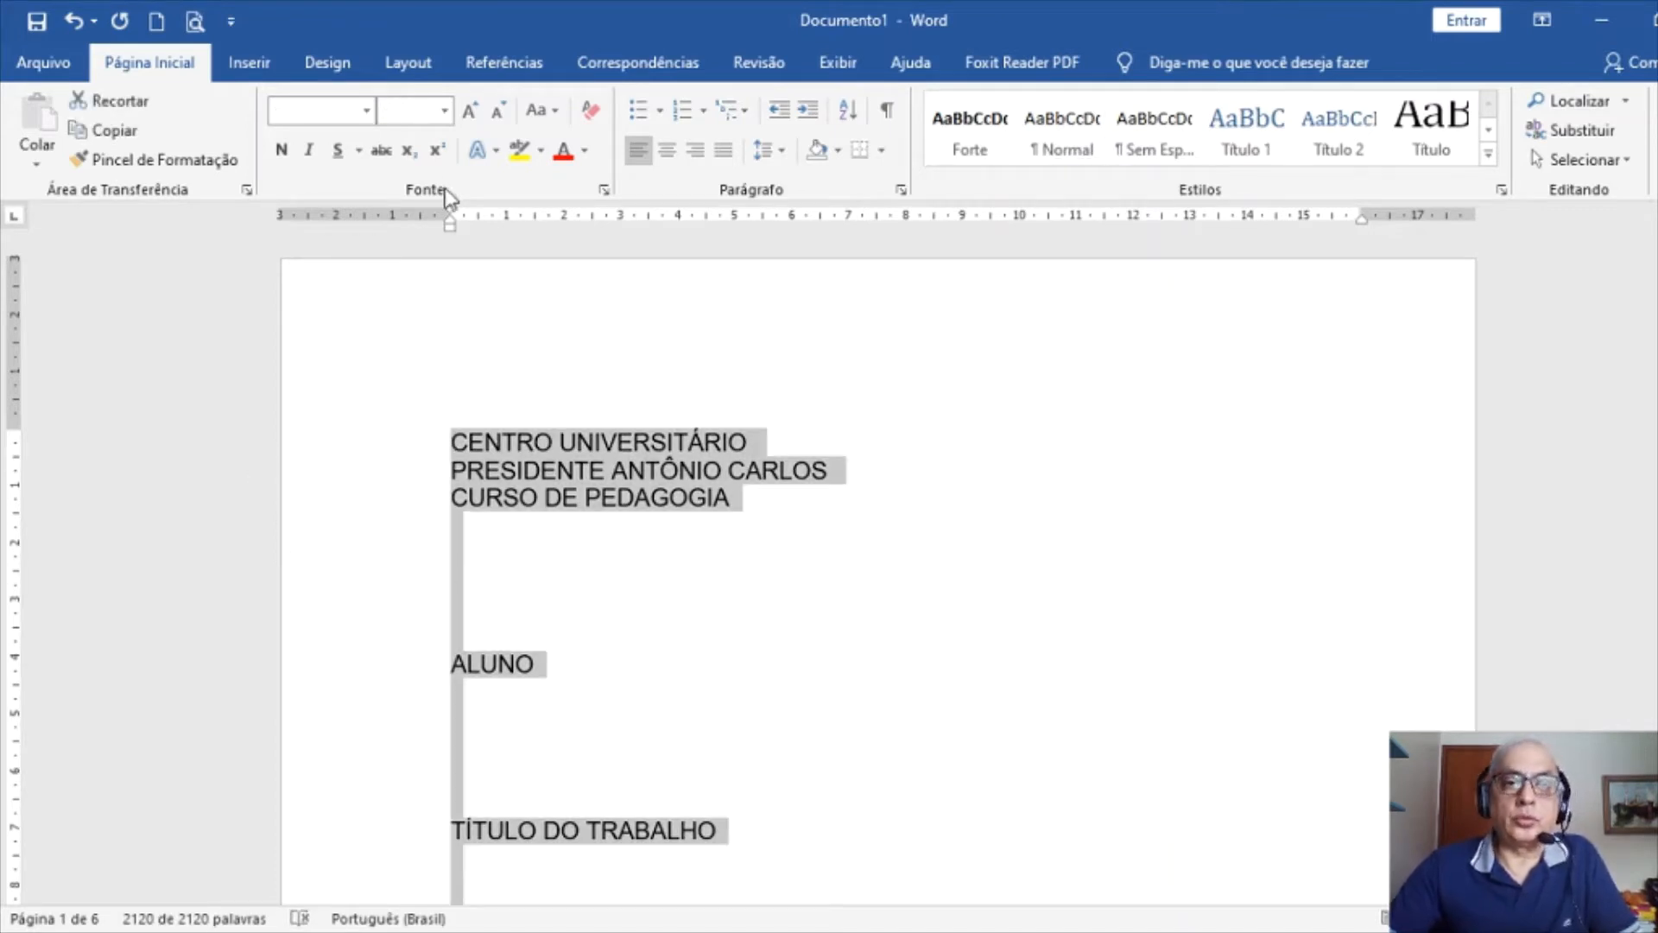
{"action": "left_click", "coordinate": [370, 114]}
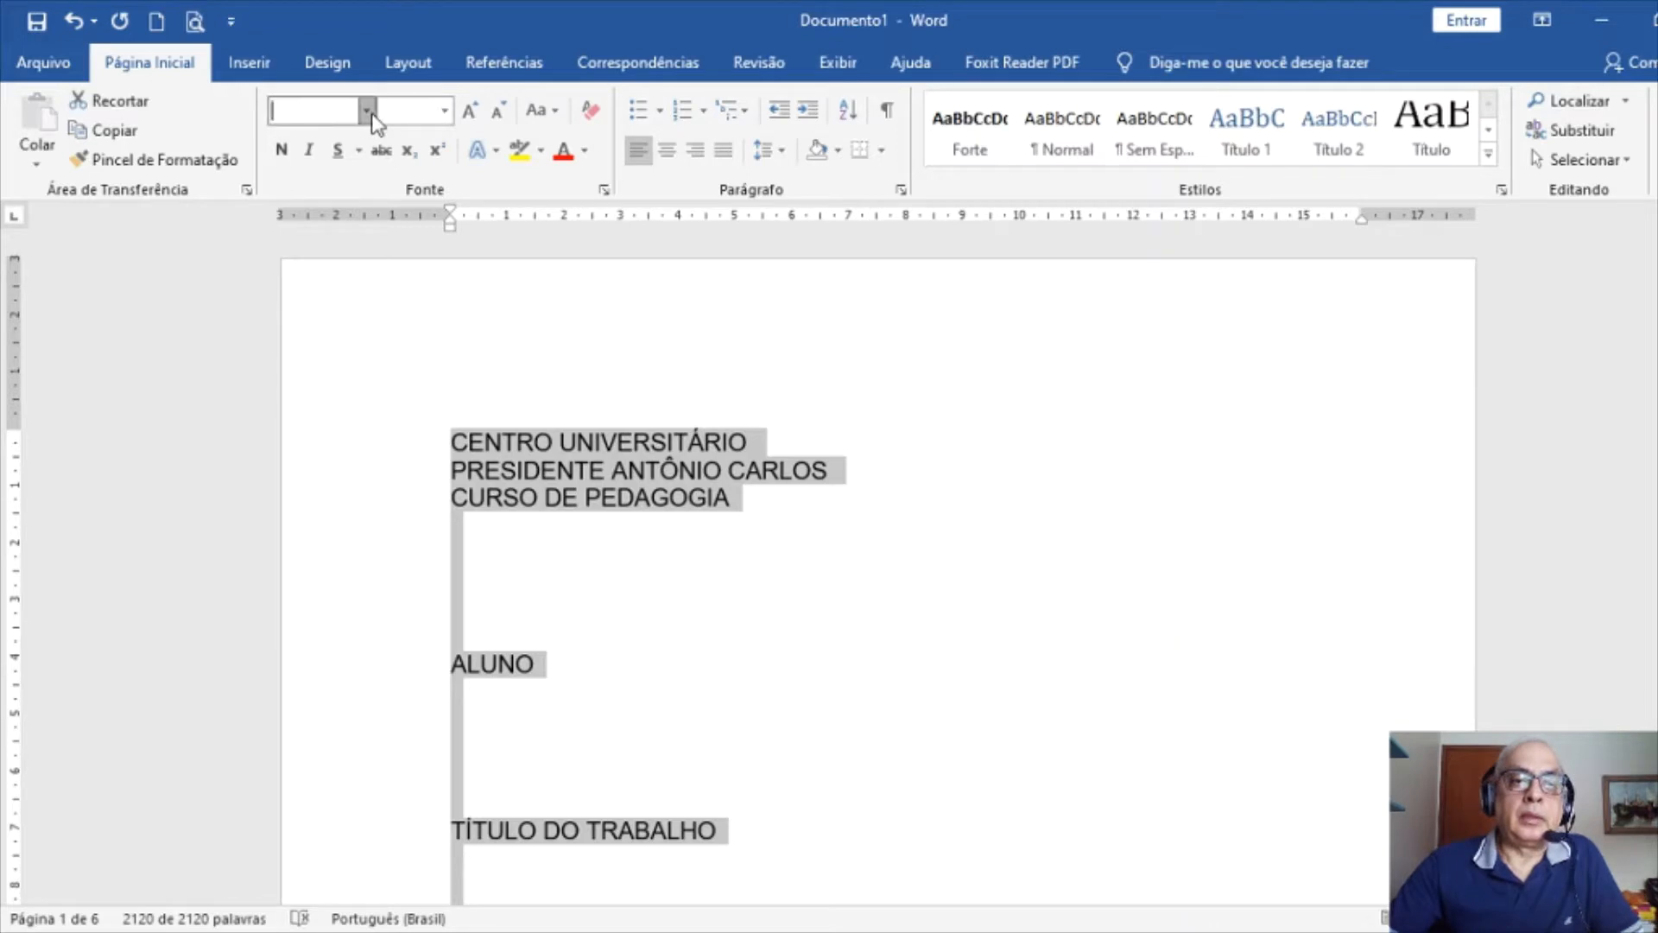
{"action": "left_click", "coordinate": [376, 274]}
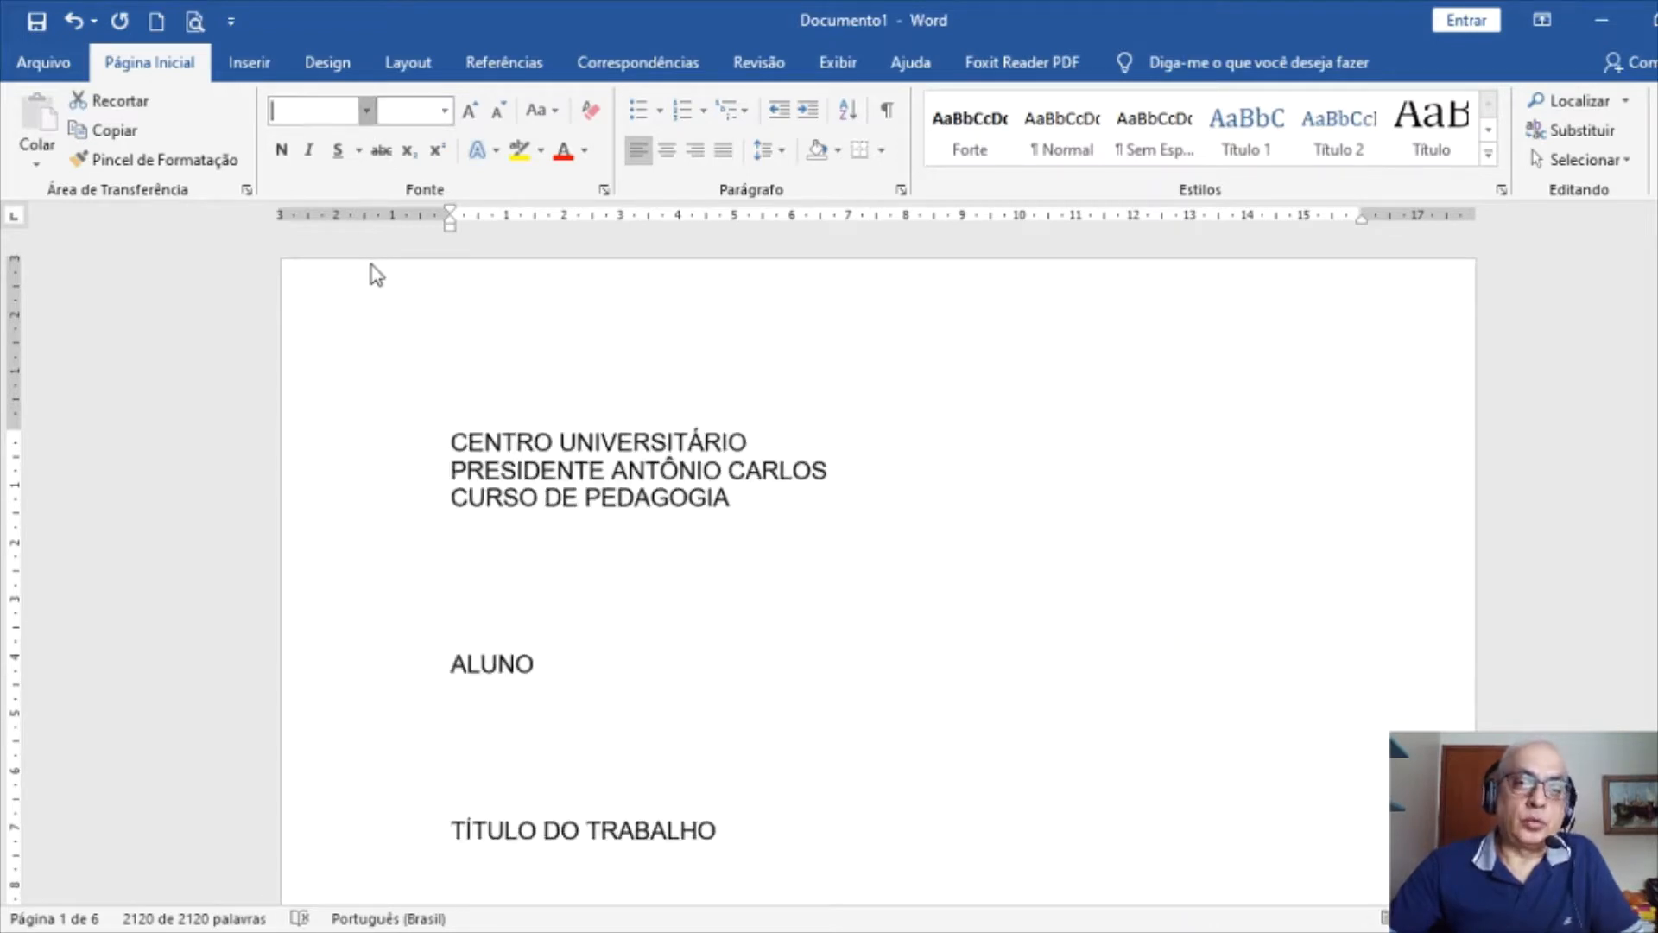
{"action": "left_click", "coordinate": [444, 113]}
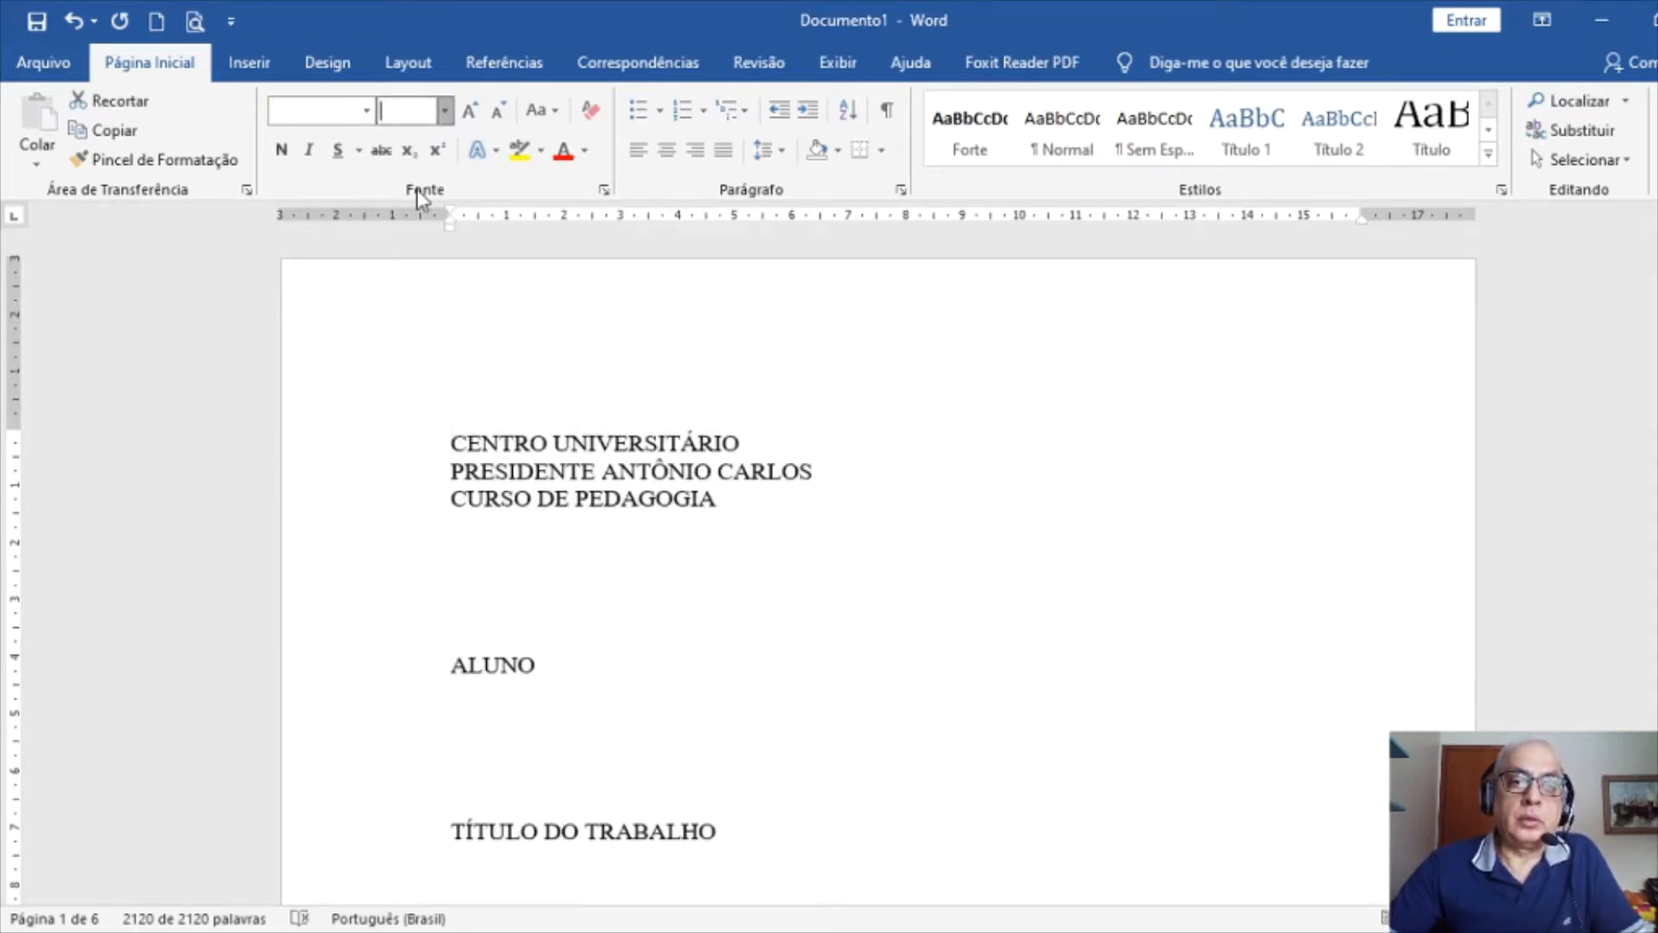
{"action": "left_click", "coordinate": [403, 231]}
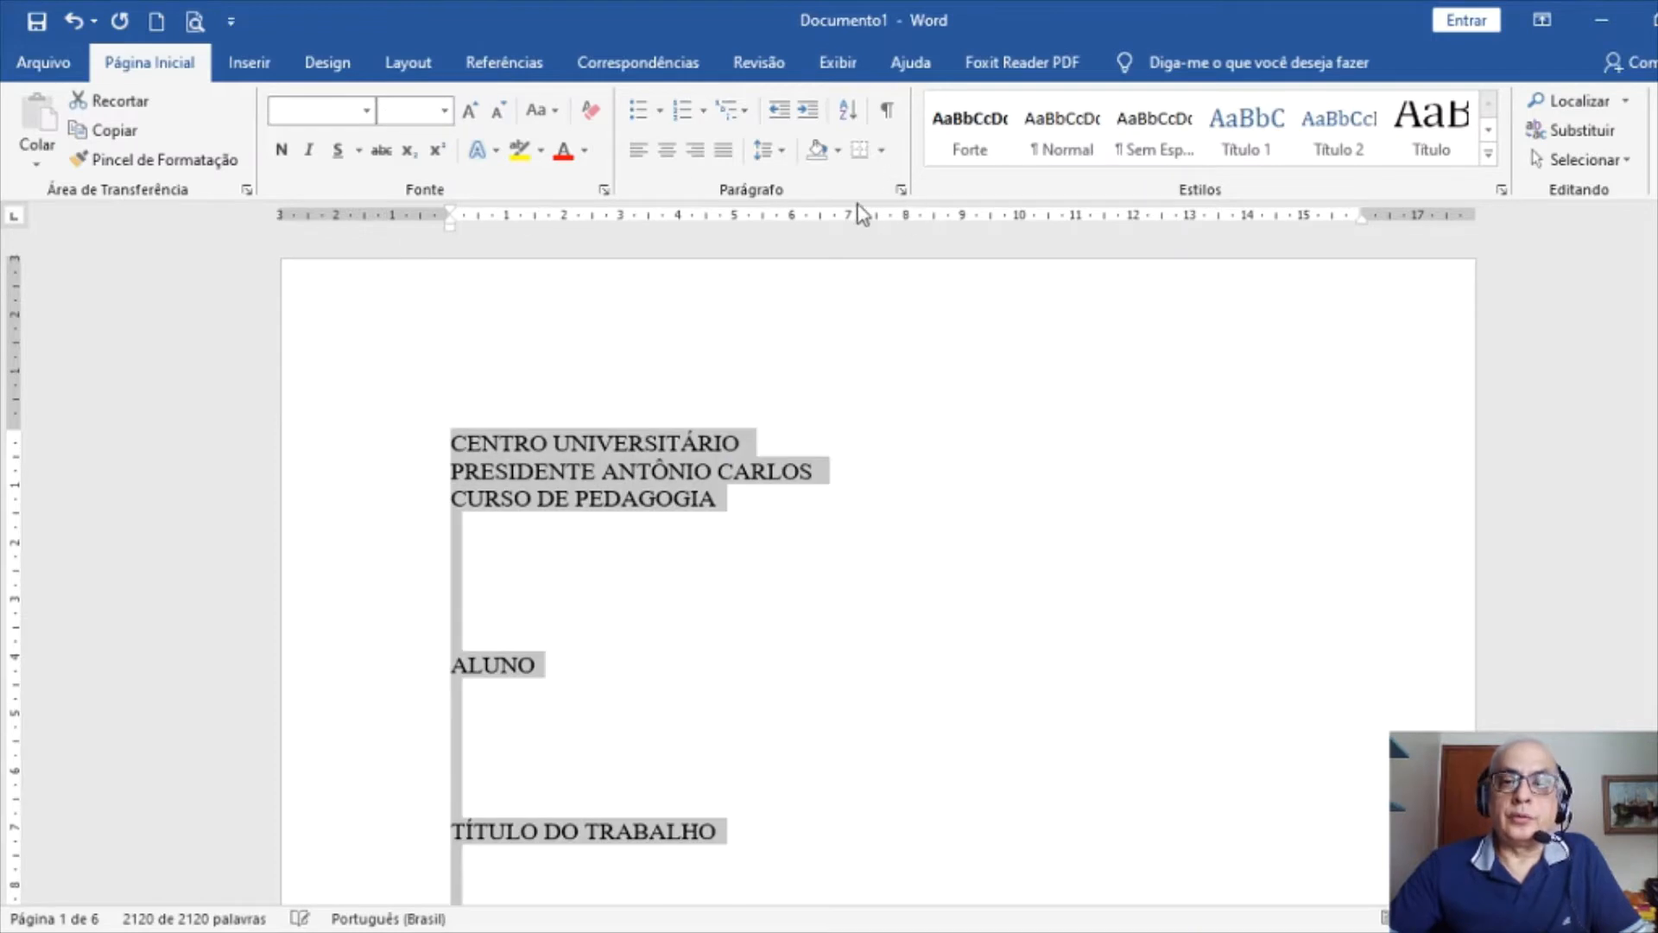
{"action": "left_click", "coordinate": [901, 190]}
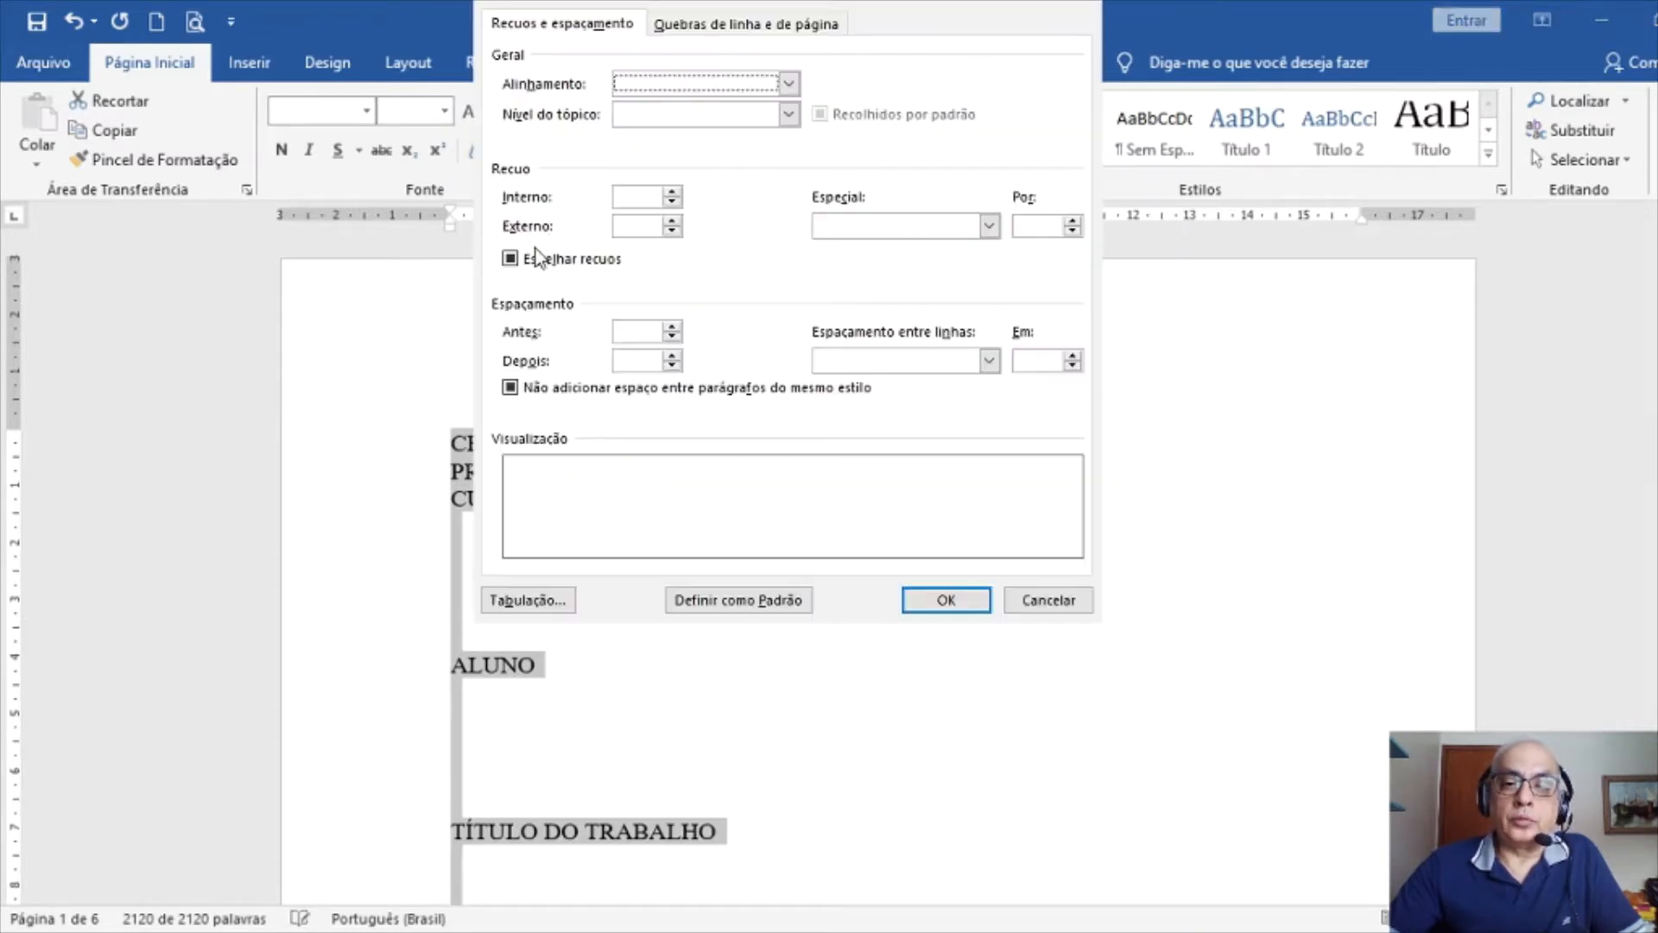
Make paragraphs justified with 0 left and right indents and a 1,25 cm first-line indent
{"action": "left_click", "coordinate": [511, 259]}
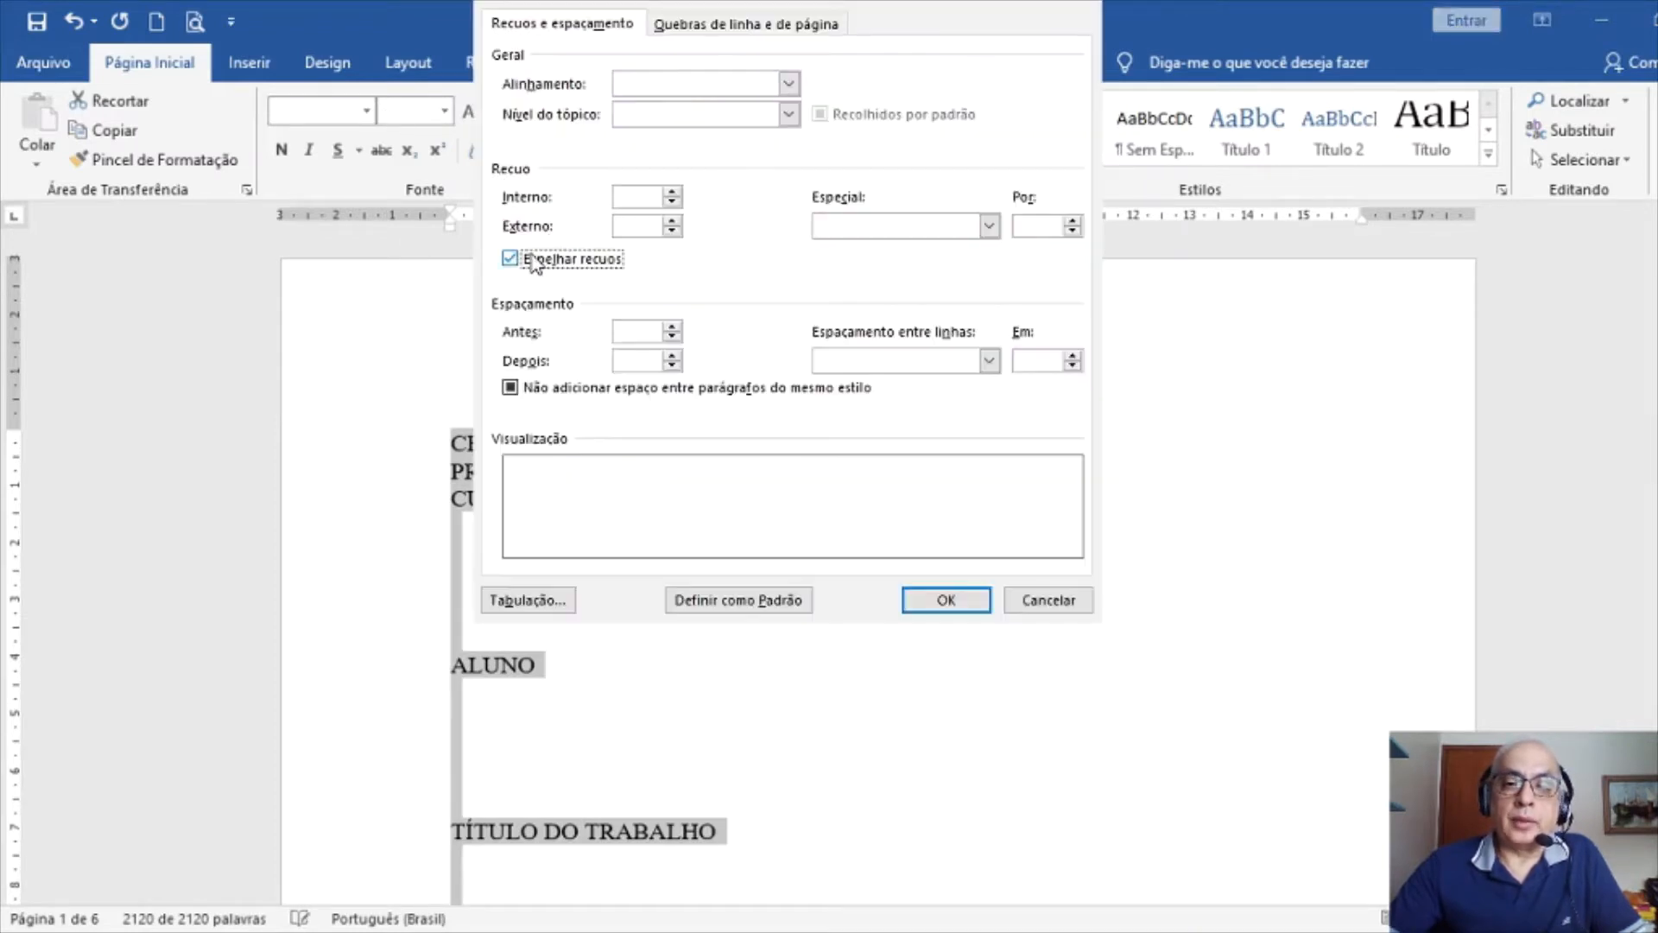
{"action": "left_click", "coordinate": [508, 391]}
{"action": "left_click", "coordinate": [670, 93]}
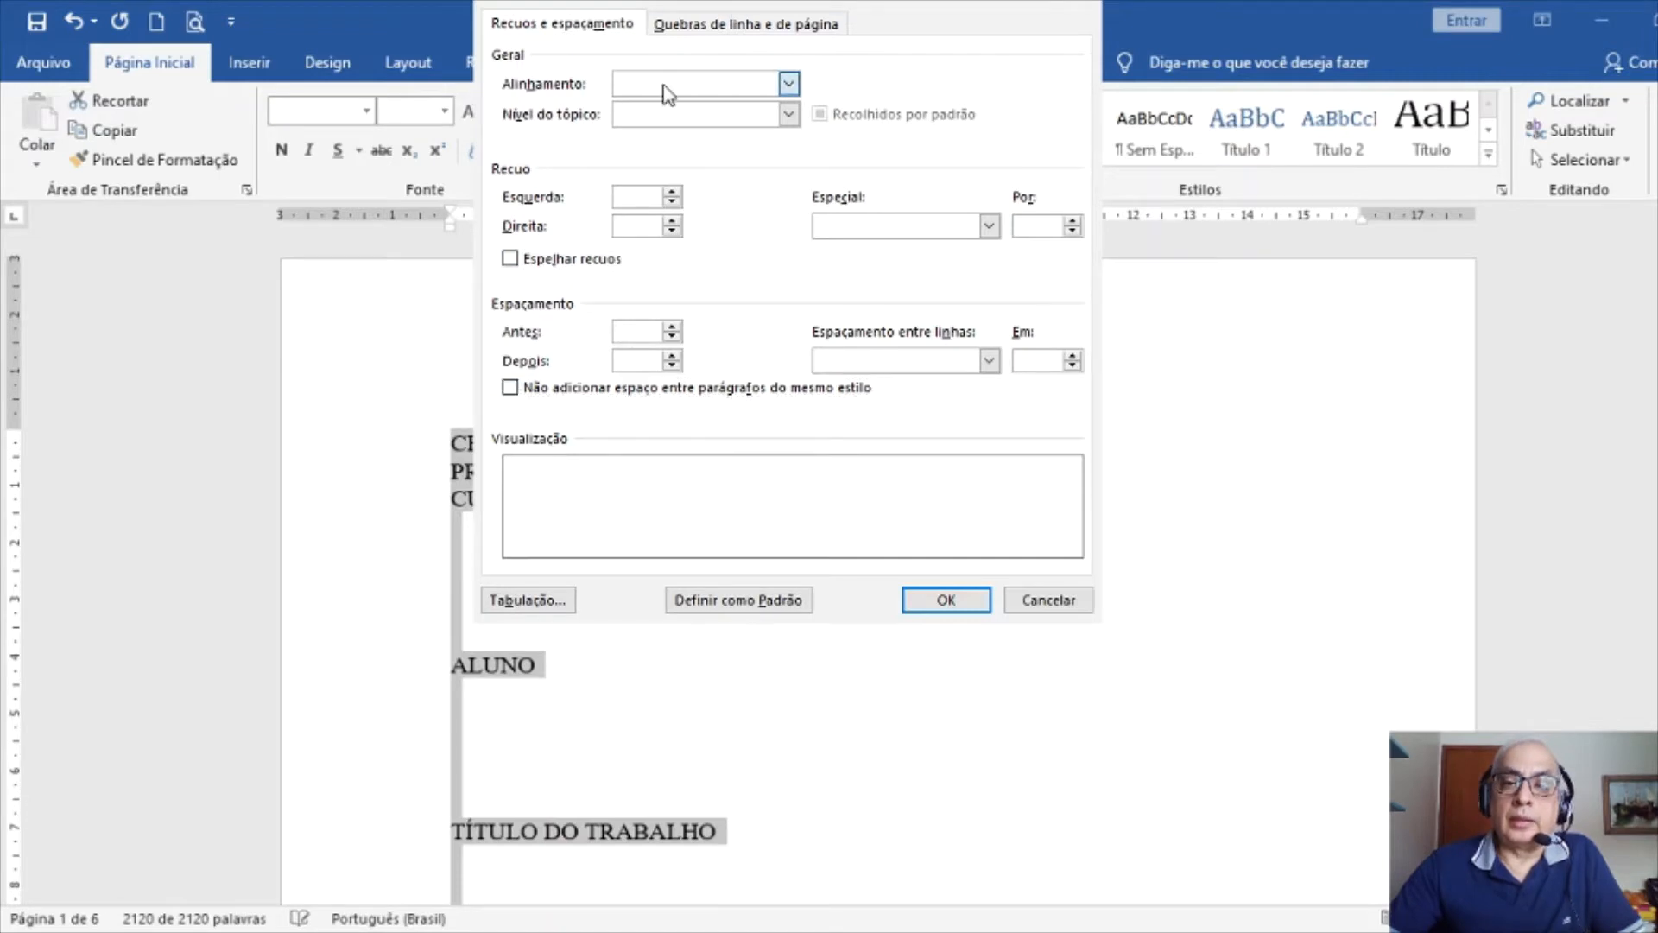
{"action": "left_click", "coordinate": [659, 148]}
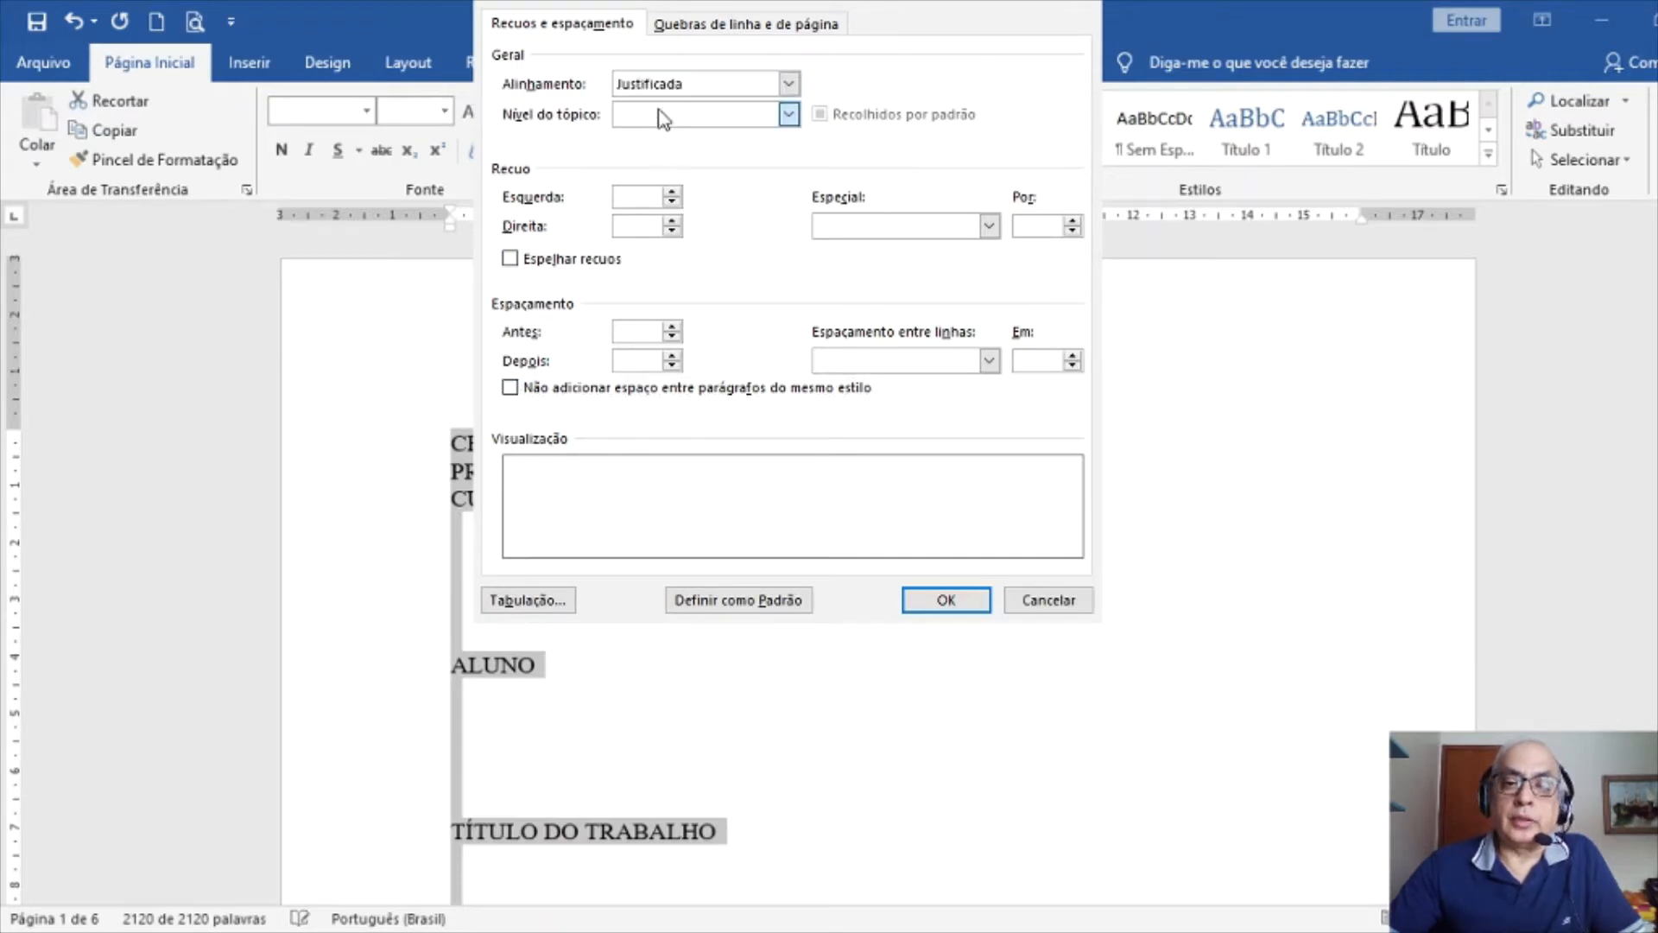
{"action": "left_click", "coordinate": [629, 197]}
{"action": "type", "text": "0"}
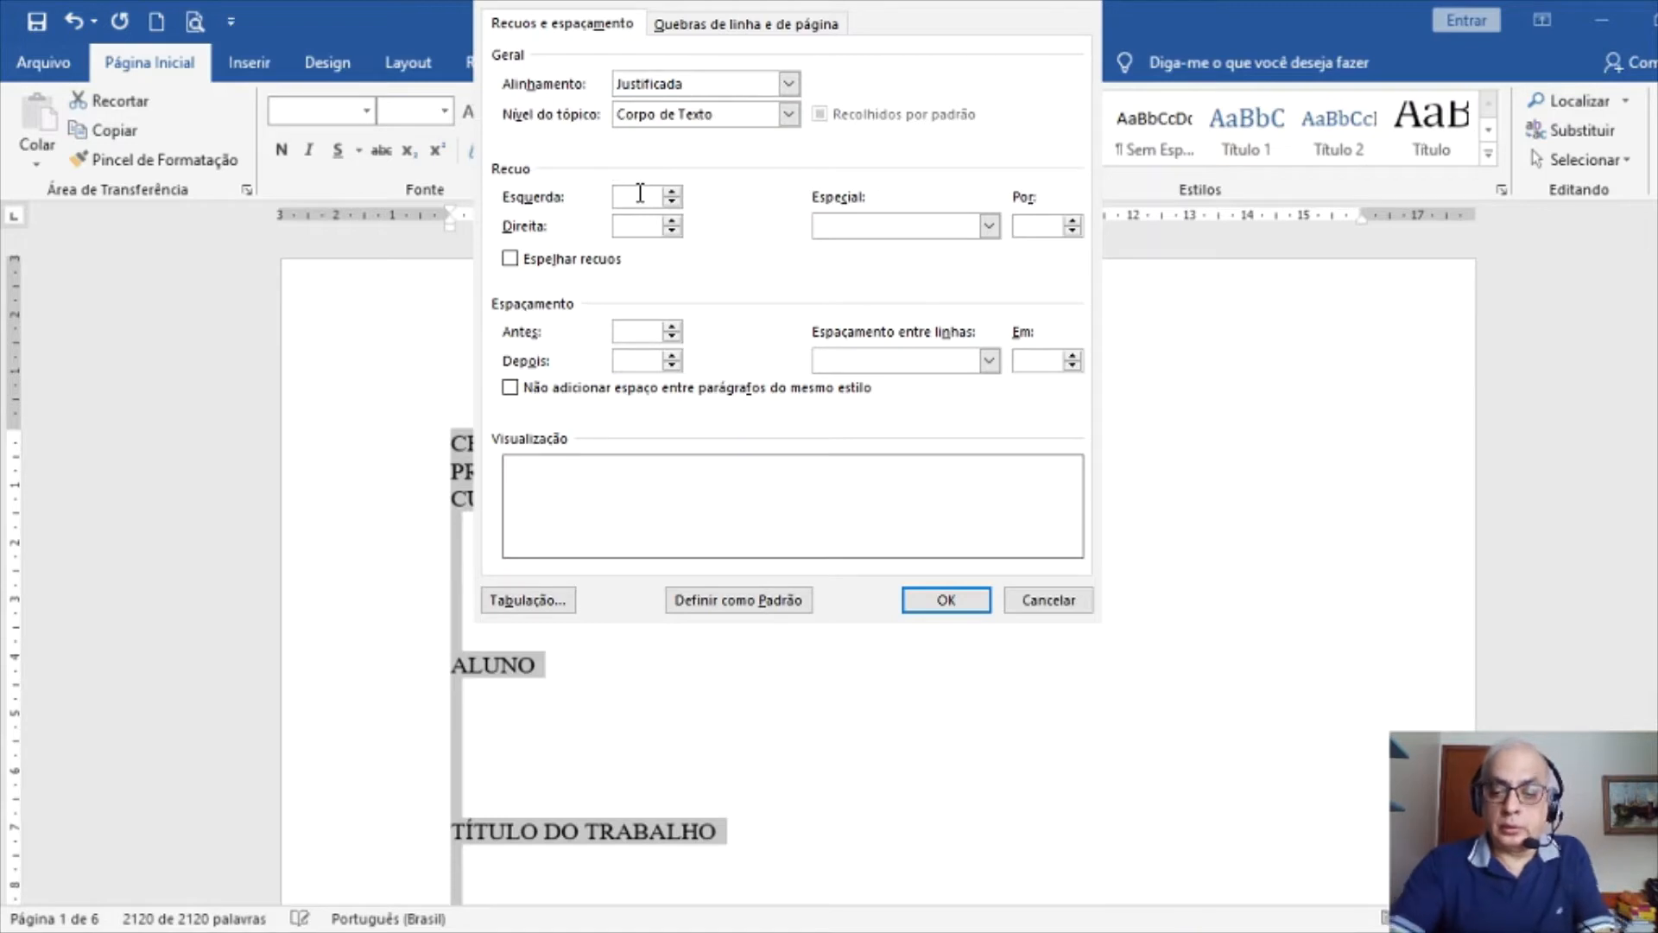
{"action": "key", "text": "Tab"}
{"action": "type", "text": "0"}
{"action": "key", "text": "Tab"}
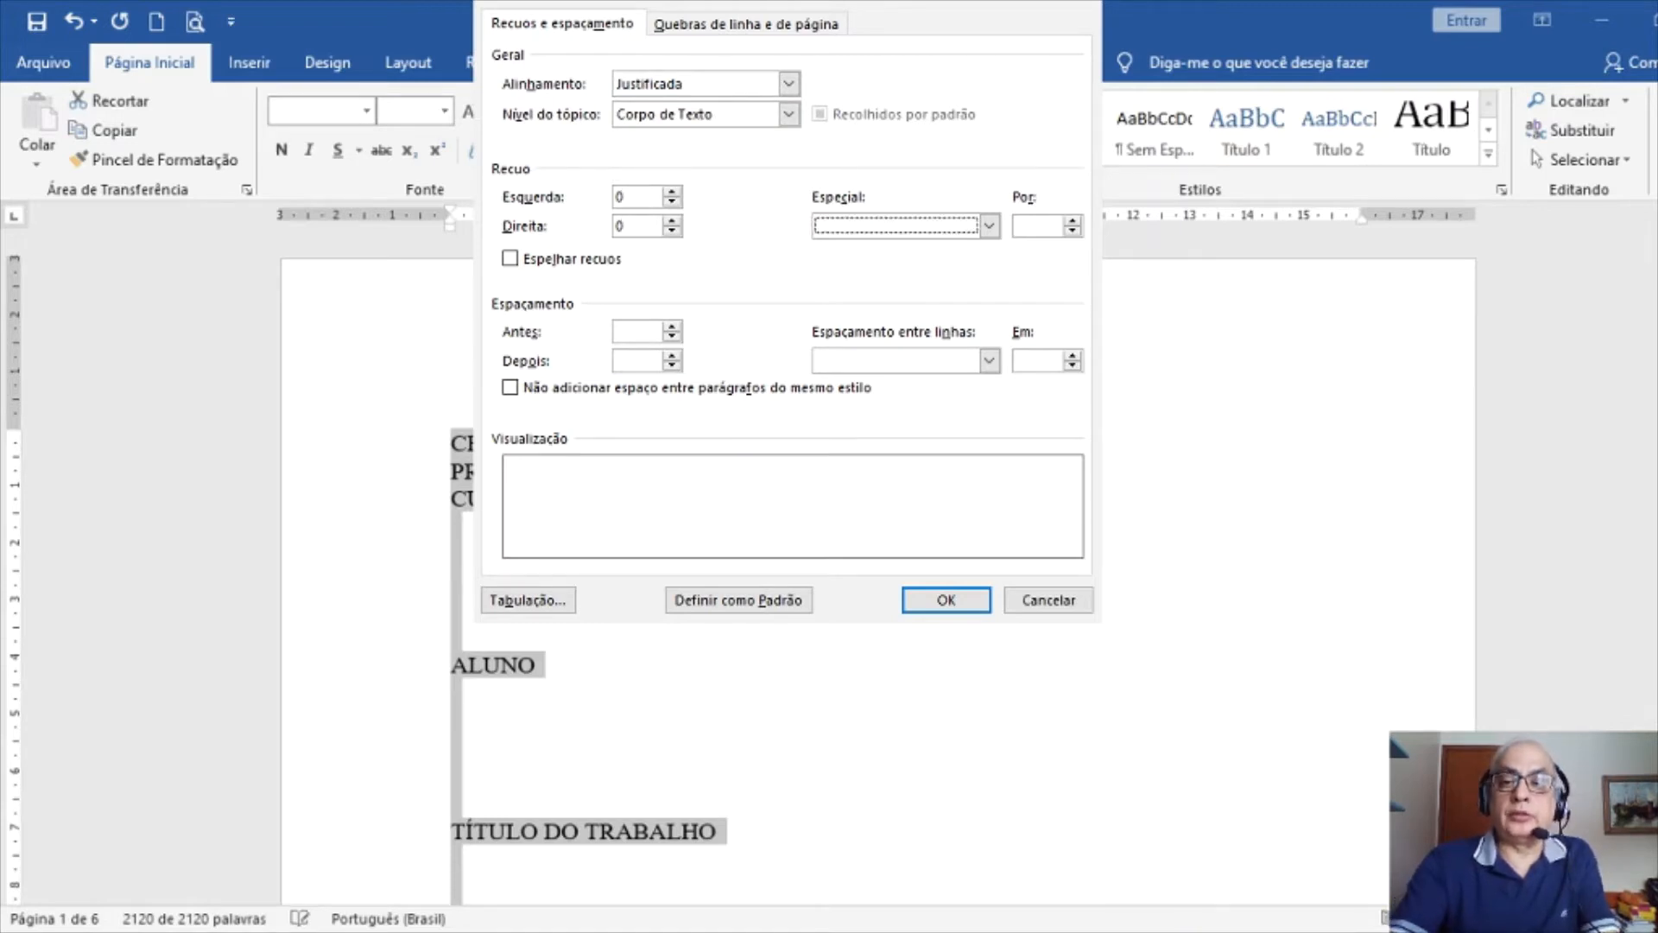
{"action": "key", "text": "Down"}
{"action": "key", "text": "Tab"}
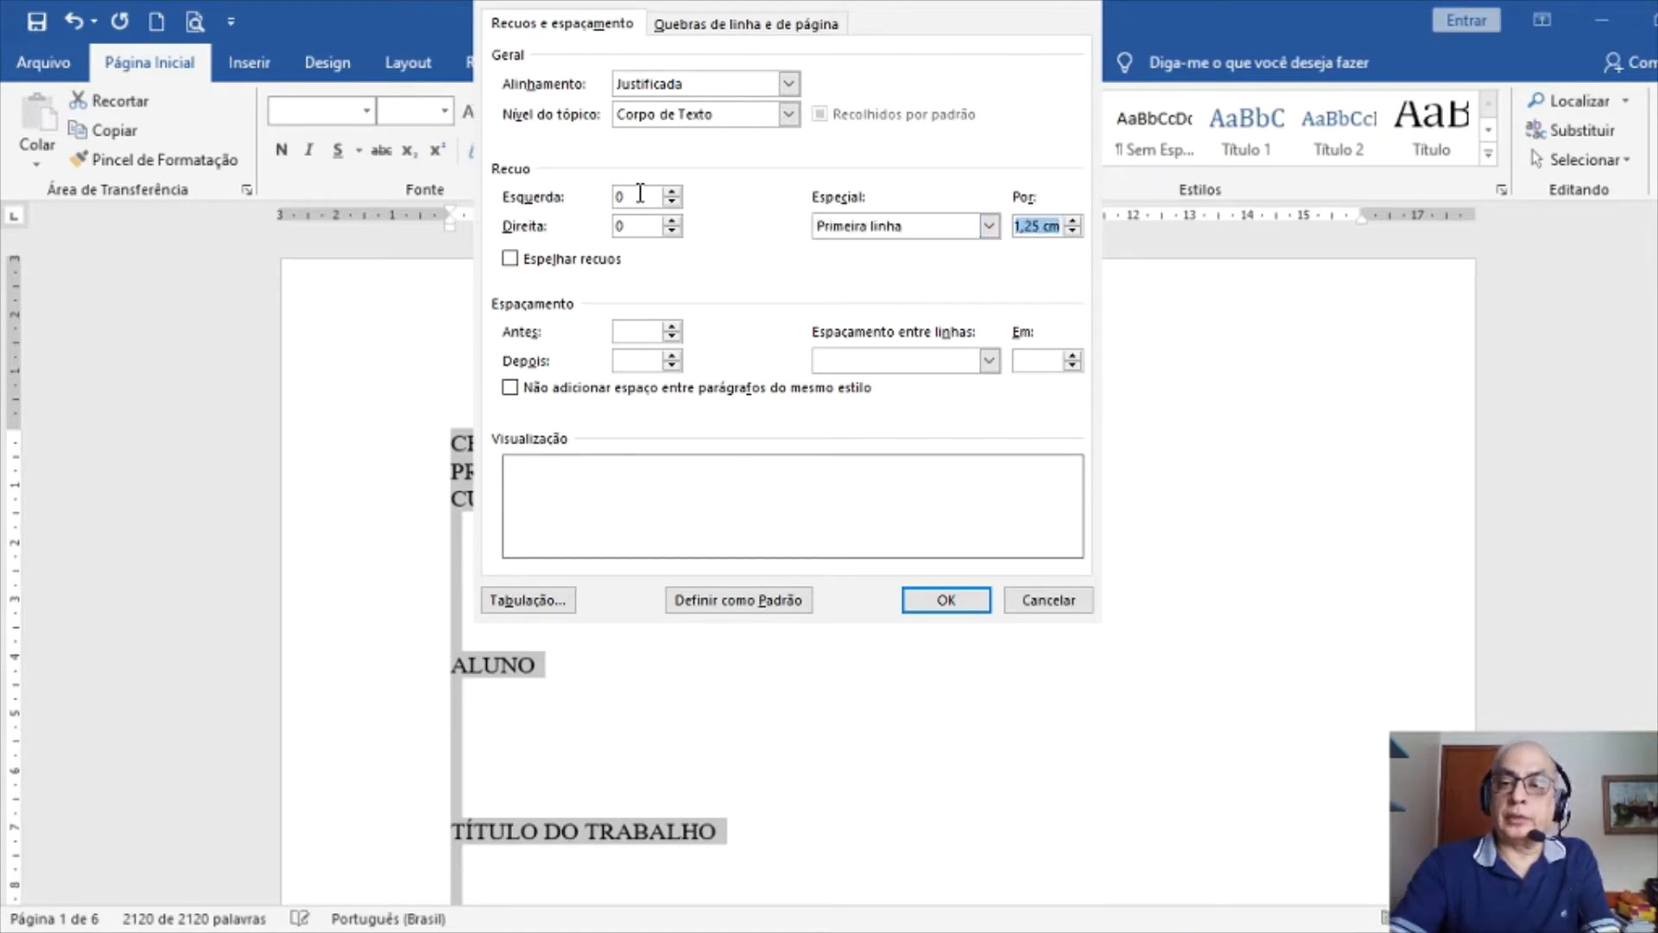
Set spacing before and after to 0 and line spacing to 1,5 lines, then apply
{"action": "key", "text": "Tab"}
{"action": "key", "text": "Tab"}
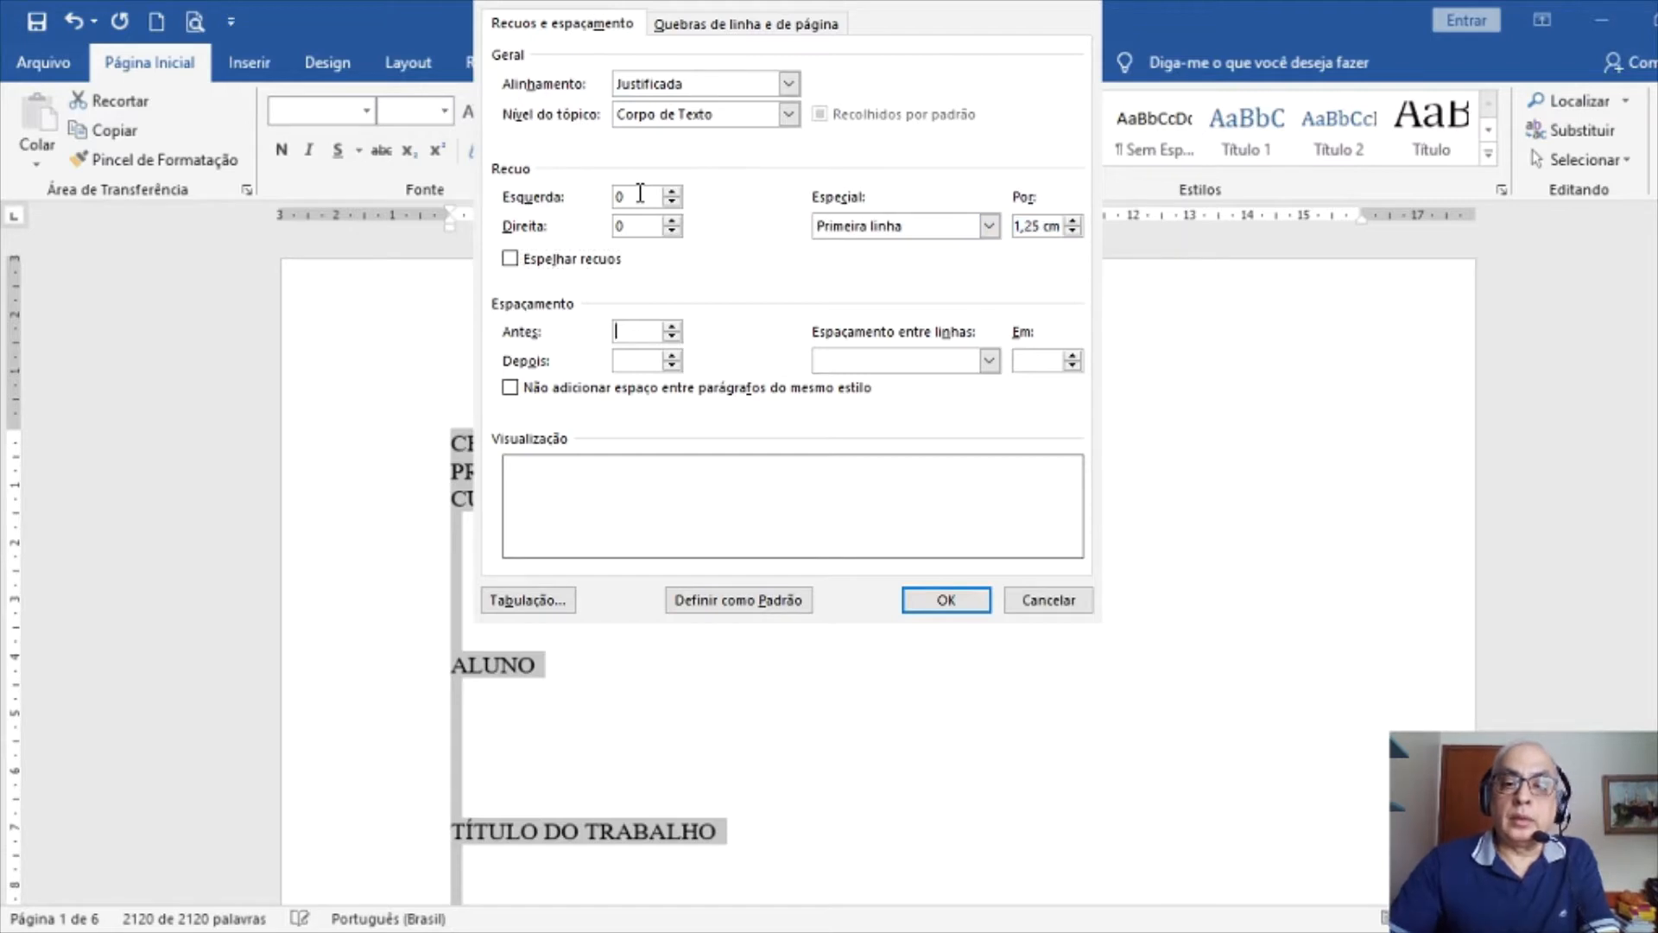
{"action": "type", "text": "0"}
{"action": "key", "text": "Tab"}
{"action": "type", "text": "0"}
{"action": "key", "text": "Tab"}
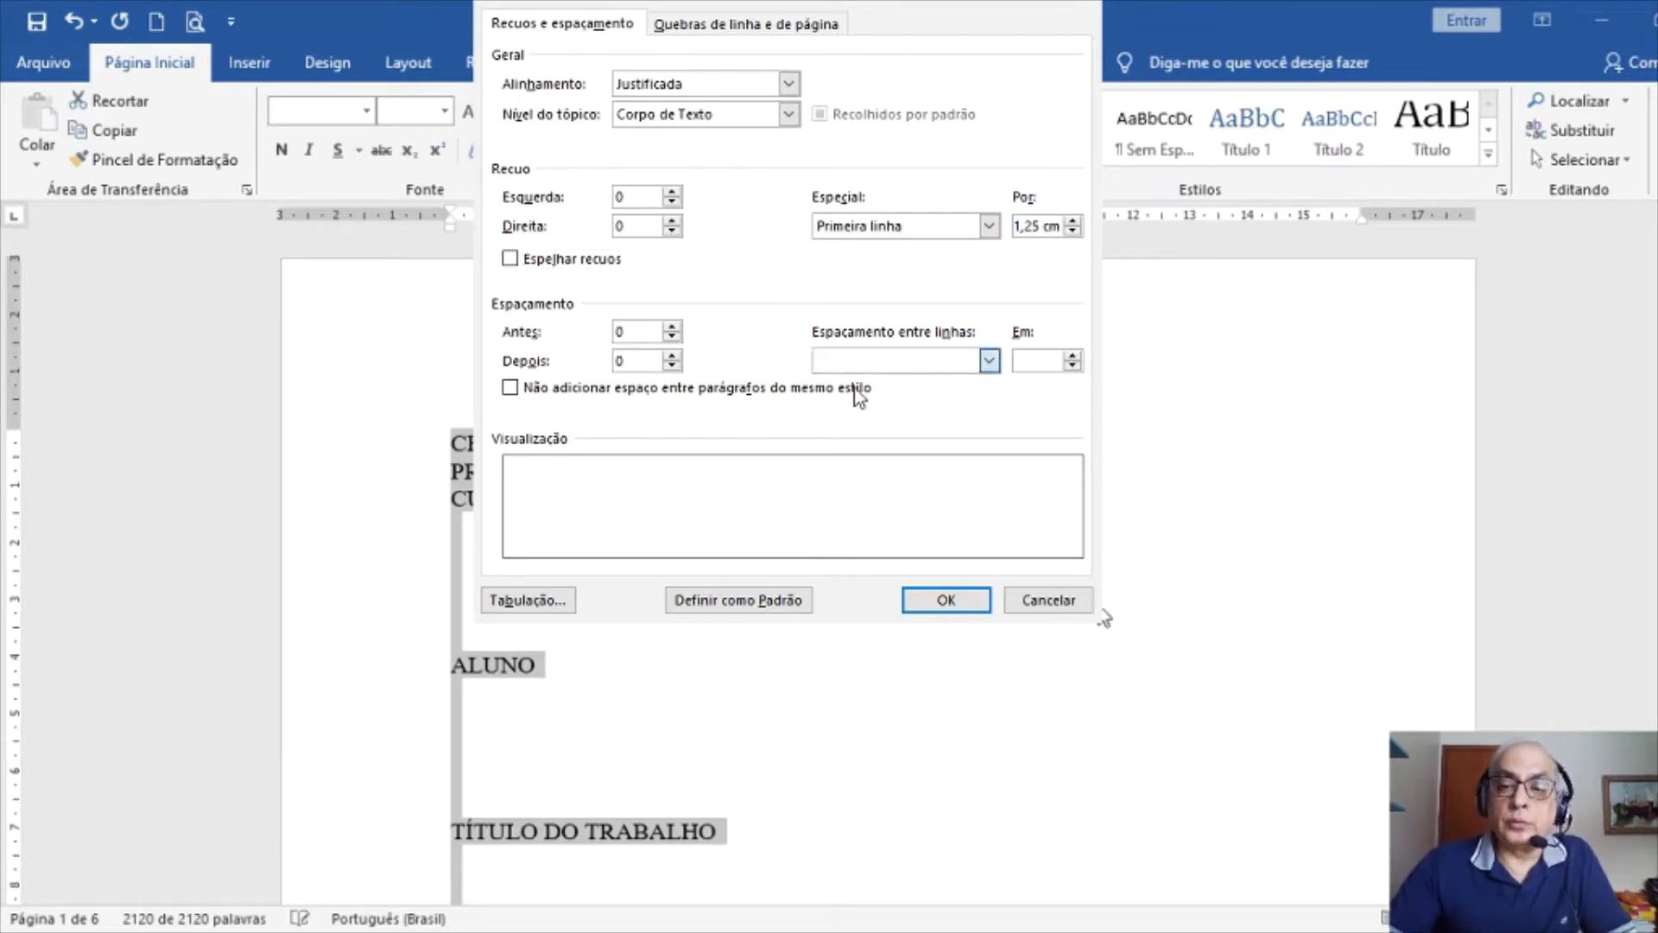
{"action": "key", "text": "1"}
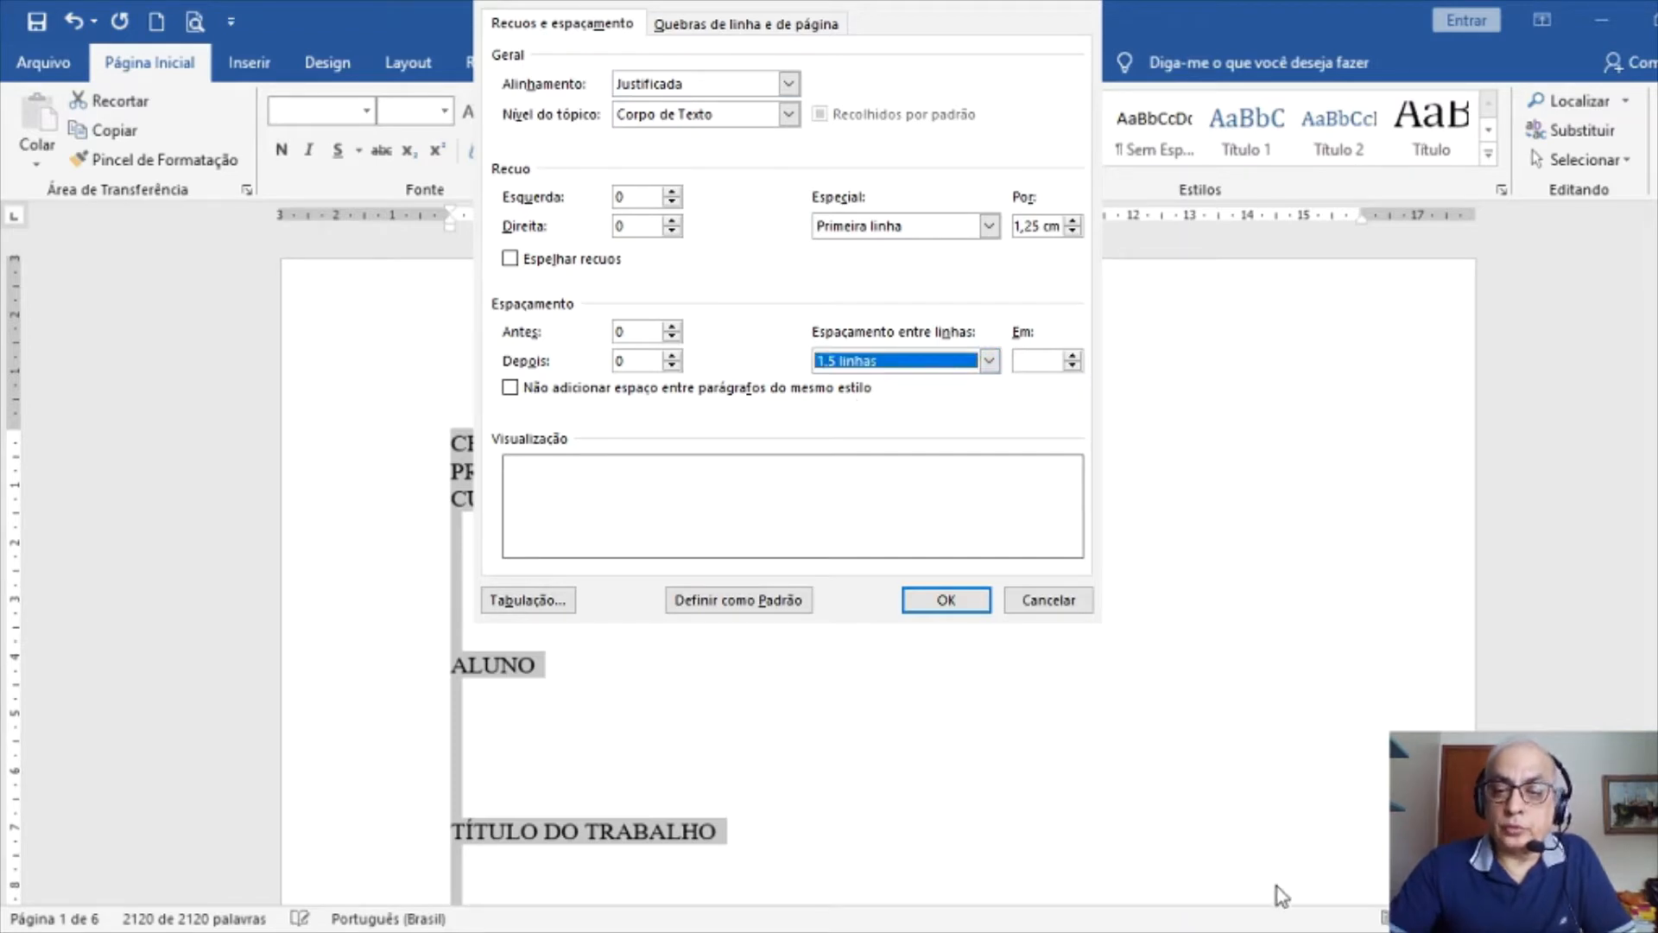
{"action": "key", "text": "Return"}
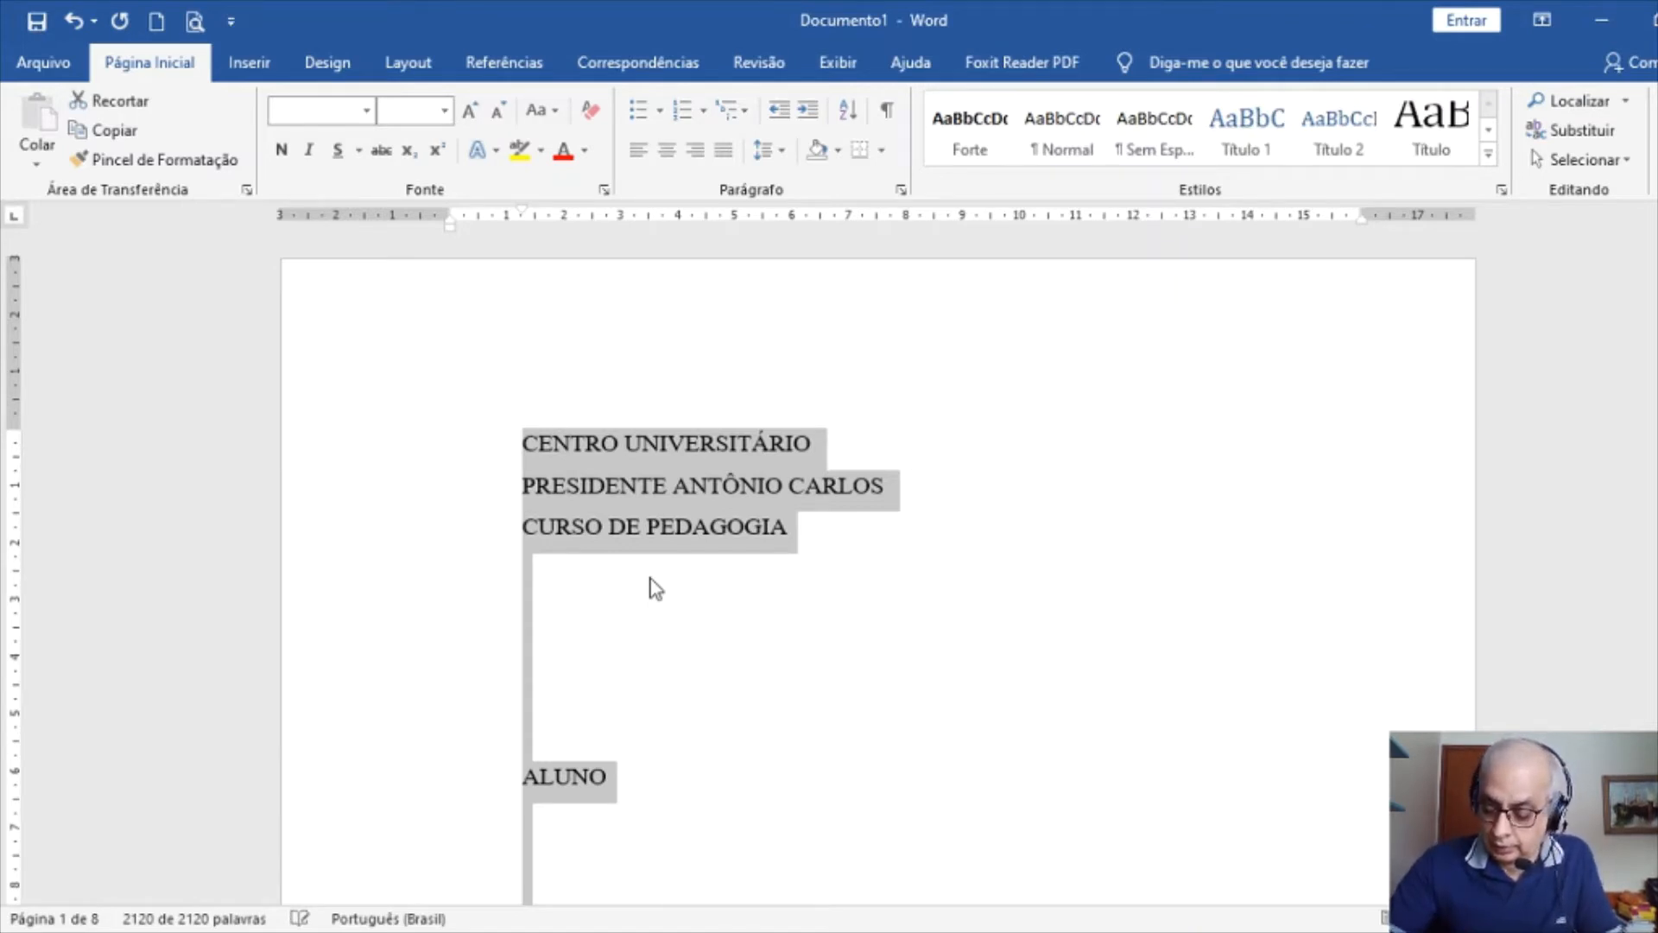
{"action": "scroll", "coordinate": [786, 695], "scroll_direction": "down", "scroll_amount": 8}
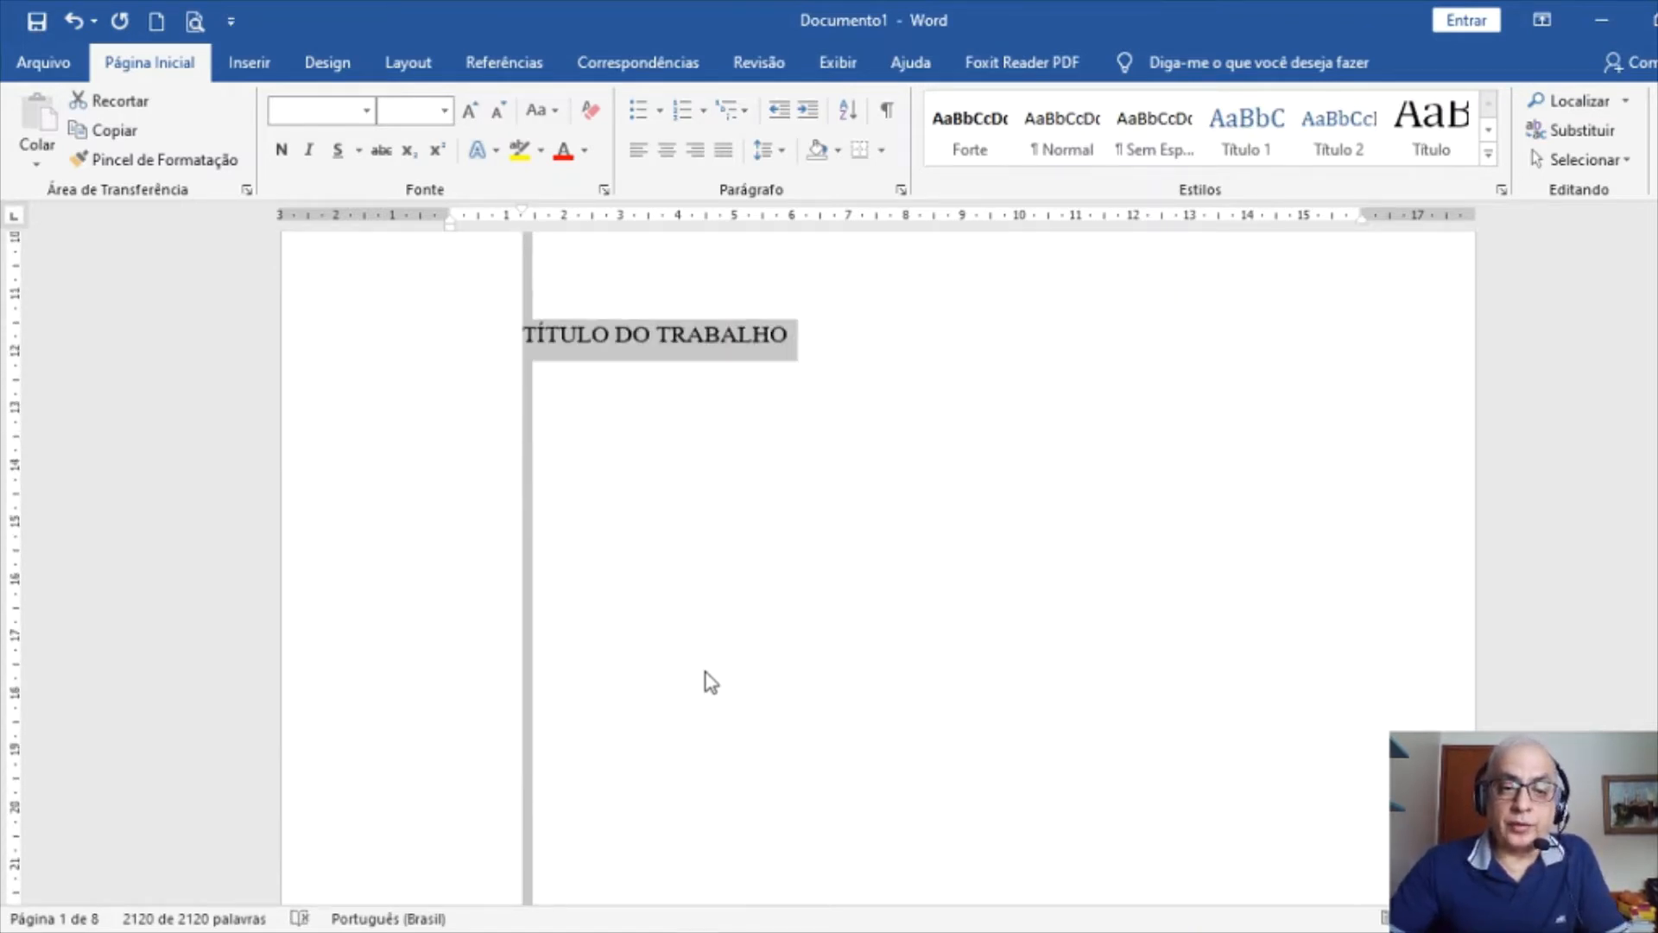
{"action": "scroll", "coordinate": [708, 680], "scroll_direction": "down", "scroll_amount": 7}
{"action": "scroll", "coordinate": [706, 677], "scroll_direction": "up", "scroll_amount": 2}
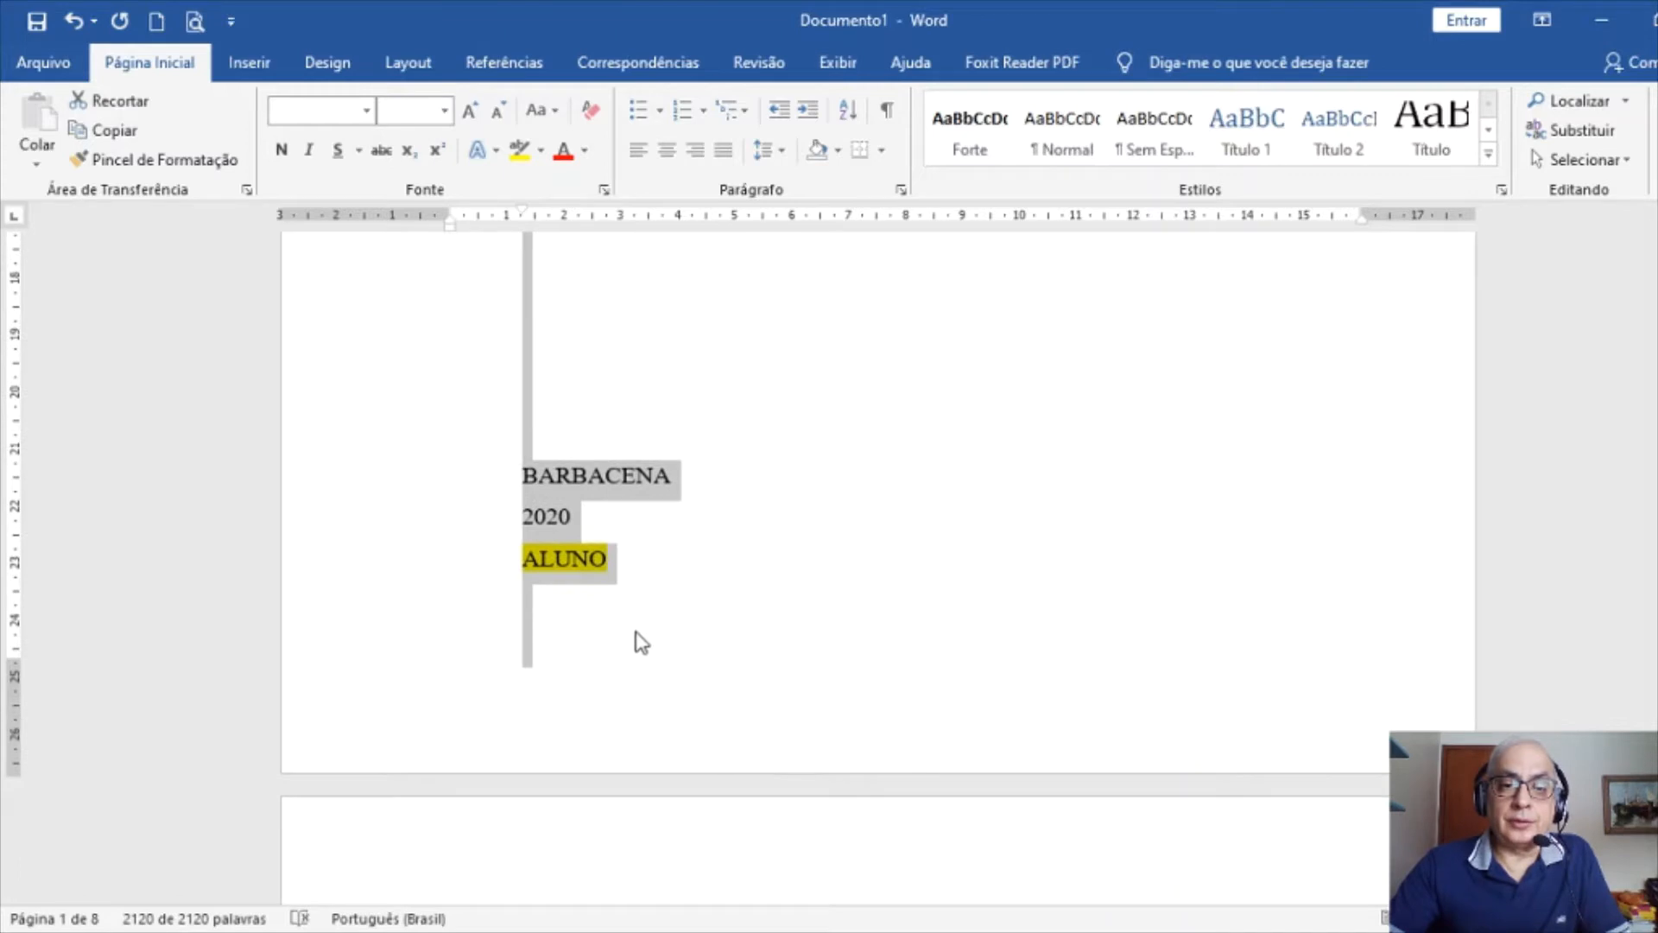
{"action": "left_click", "coordinate": [572, 570]}
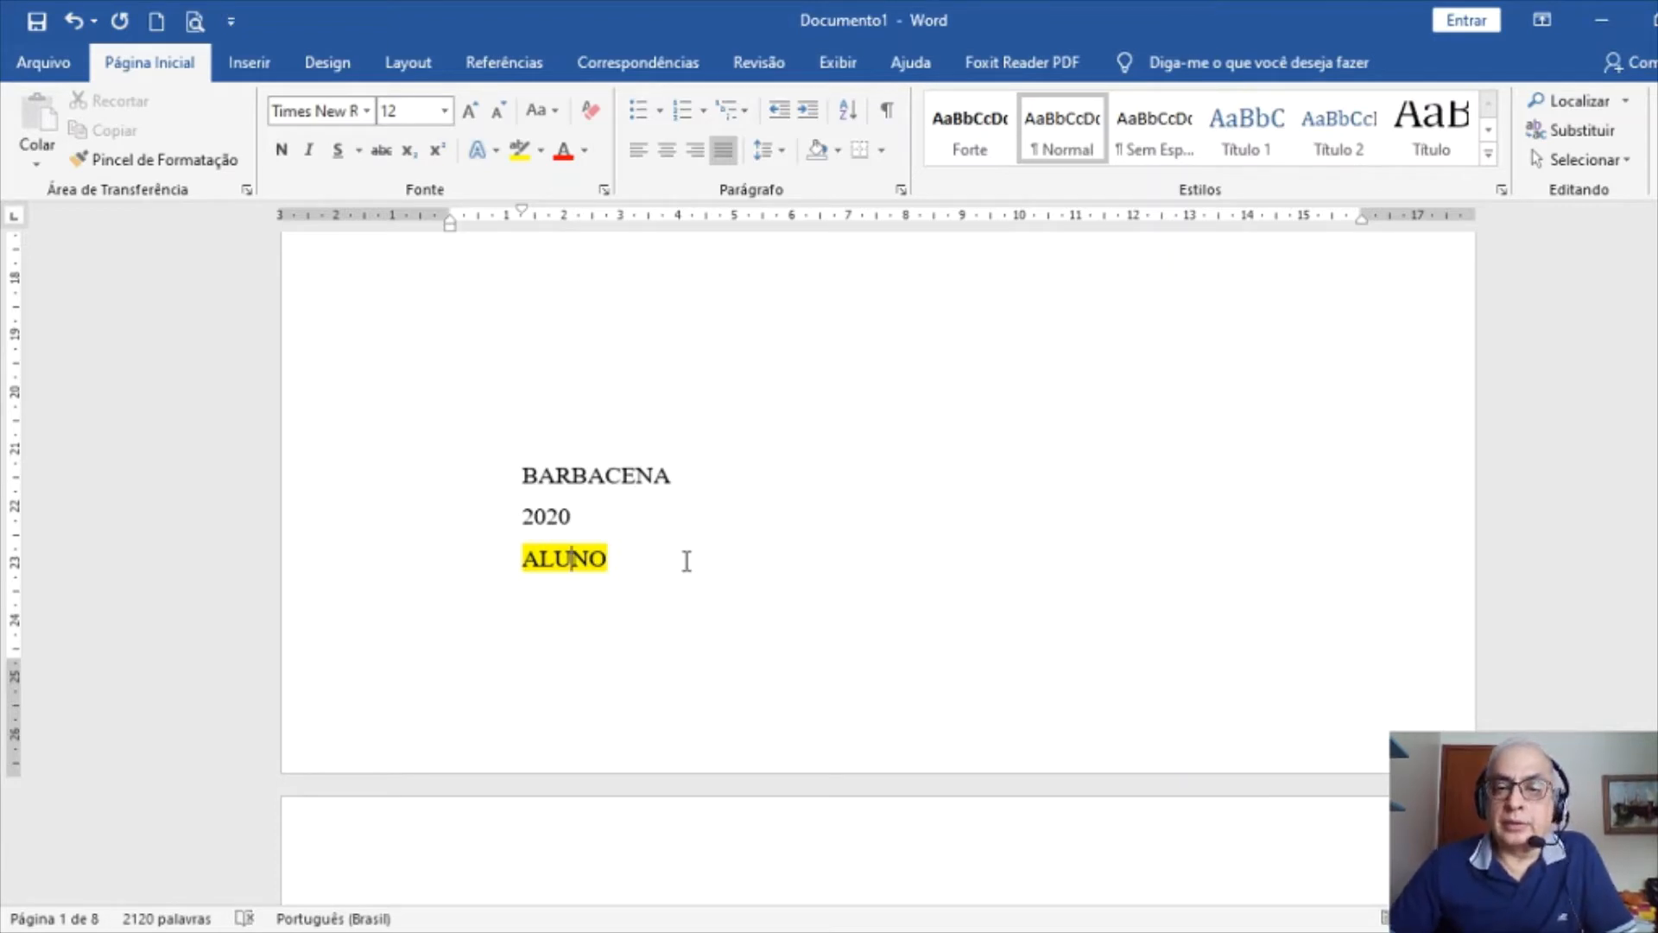
Insert page breaks so ALUNO and SUMÁRIO each start on a new page
{"action": "scroll", "coordinate": [611, 579], "scroll_direction": "down", "scroll_amount": 3}
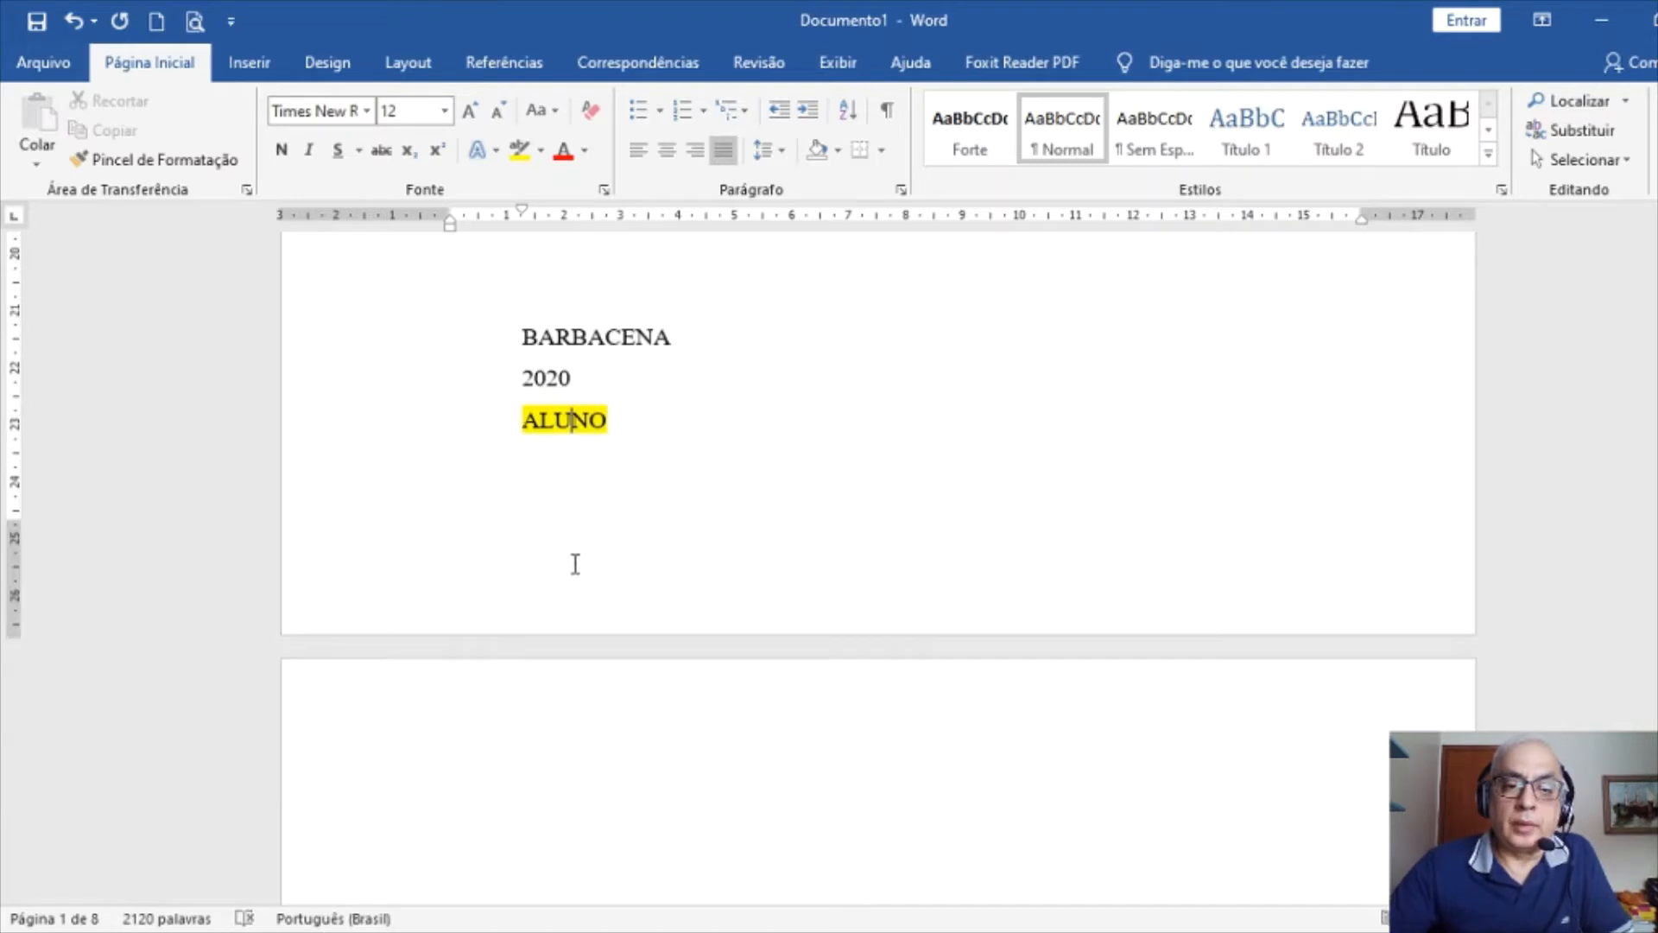
{"action": "left_click", "coordinate": [528, 425]}
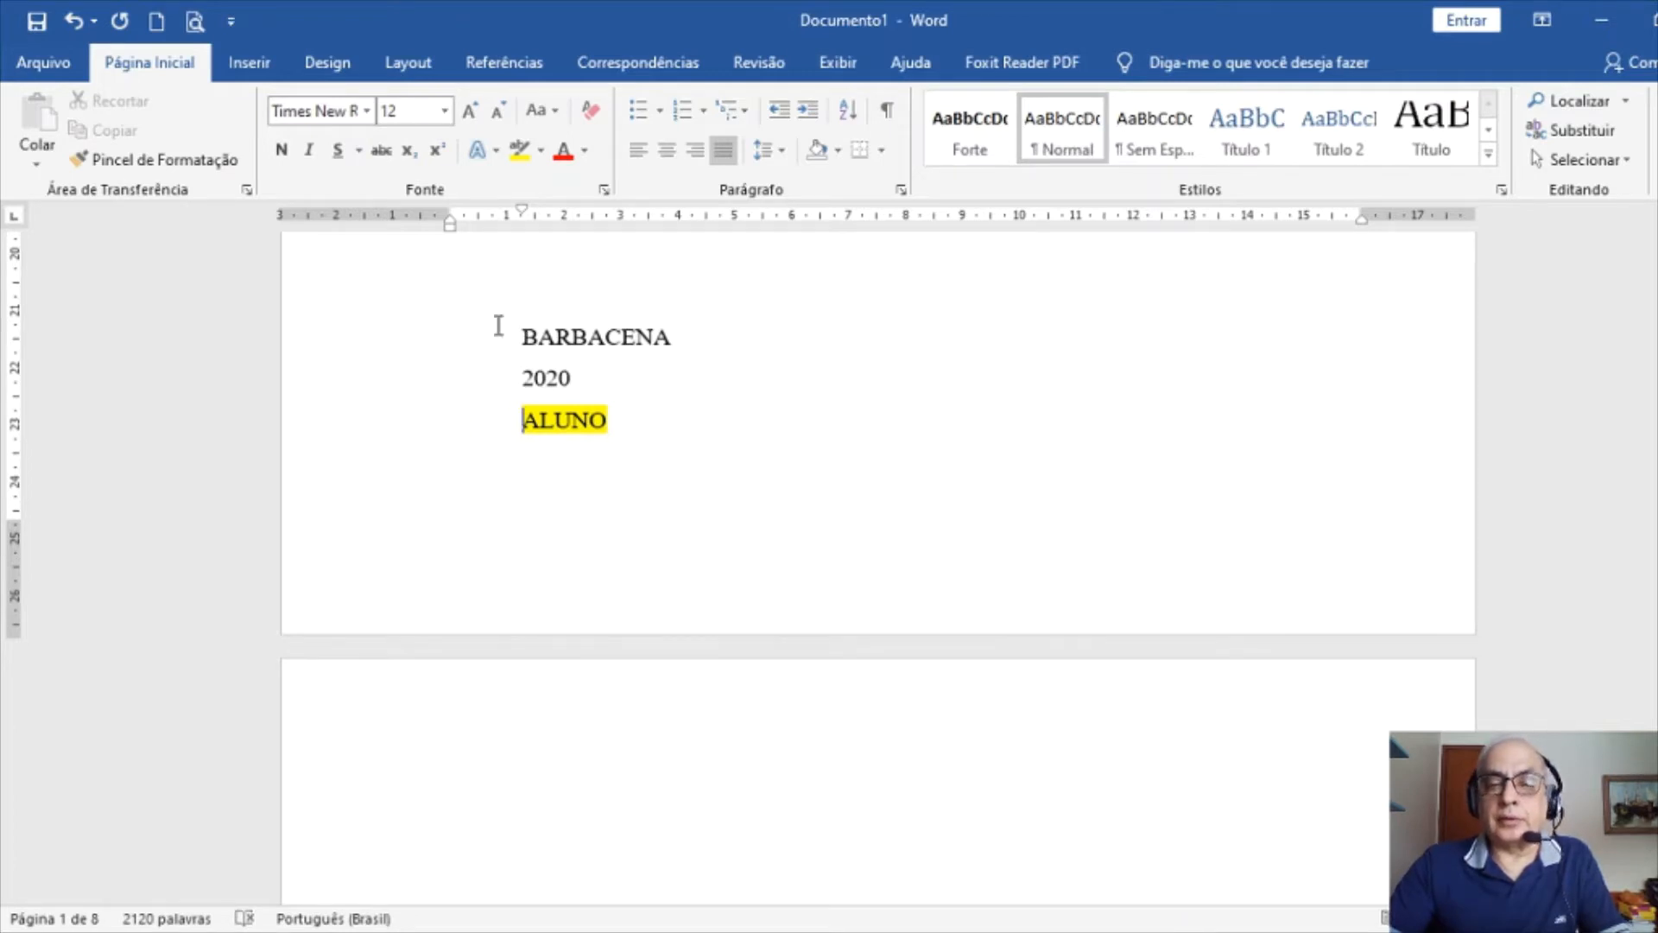
{"action": "left_click", "coordinate": [424, 69]}
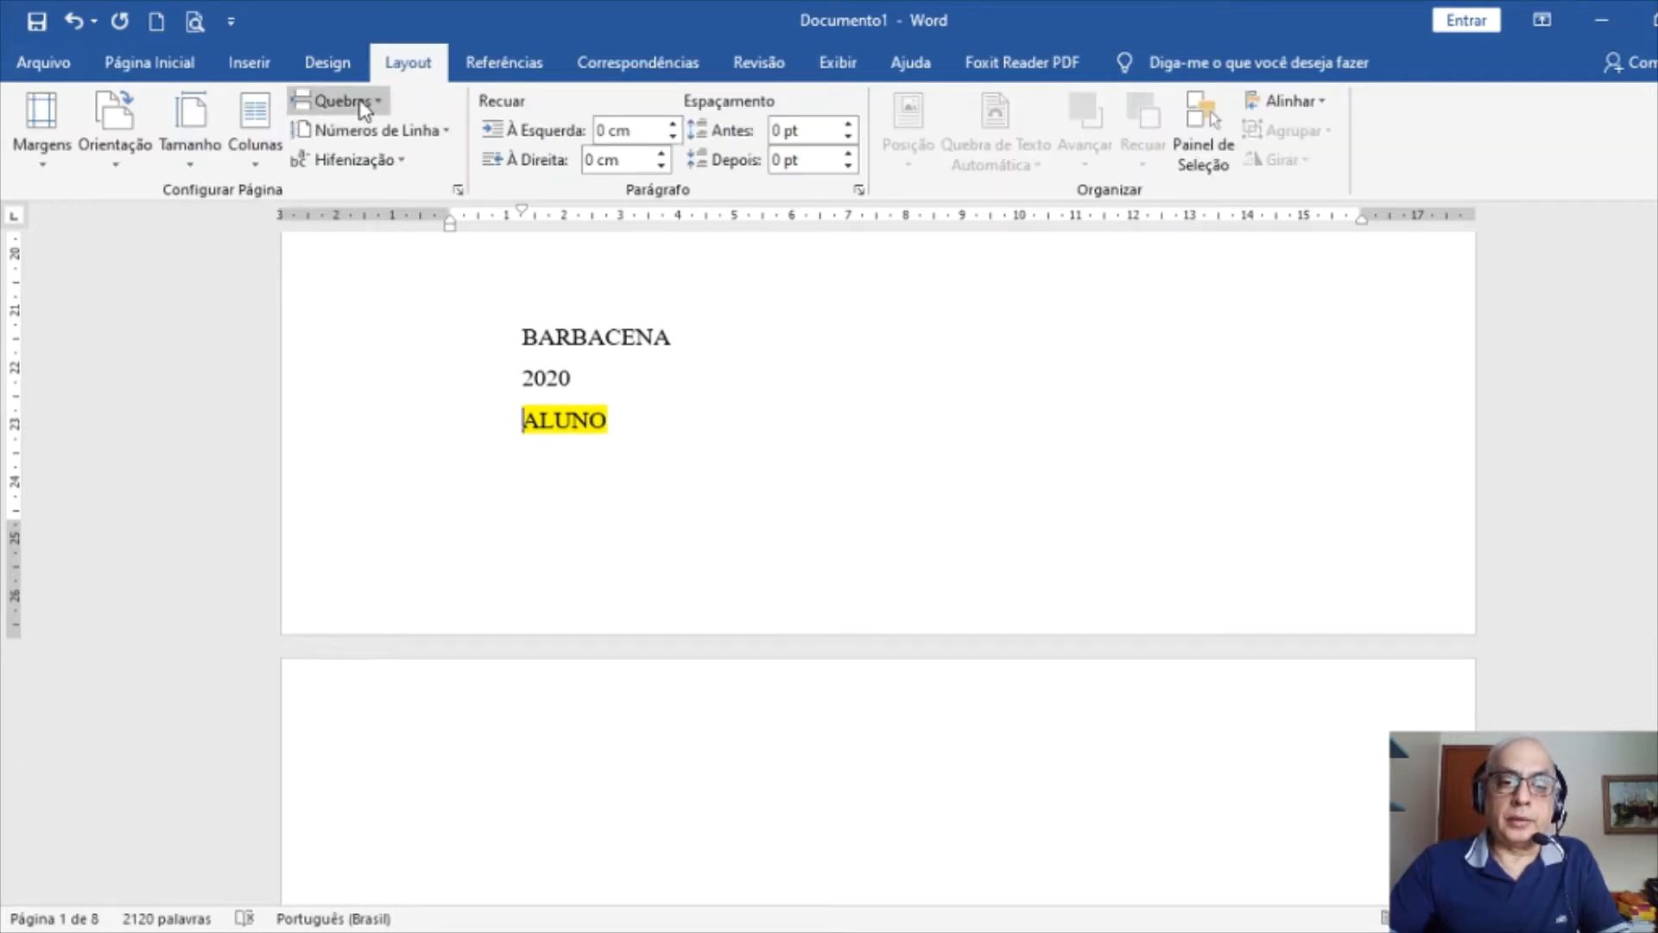
{"action": "key", "text": "ctrl+Return"}
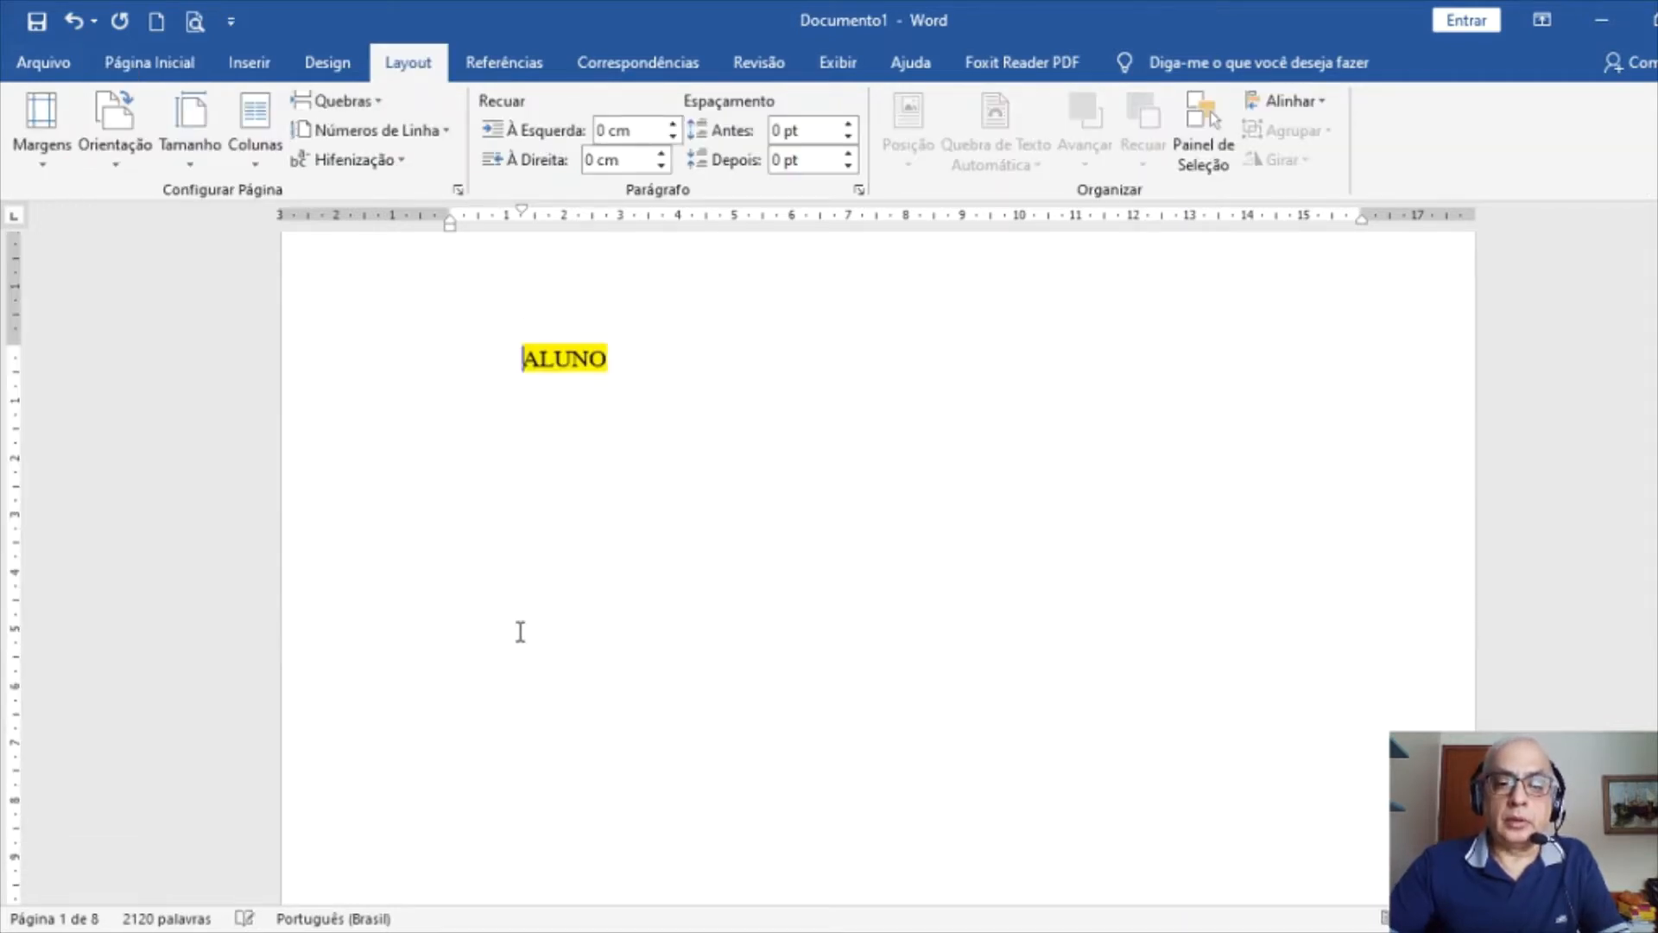
{"action": "scroll", "coordinate": [521, 632], "scroll_direction": "down", "scroll_amount": 10}
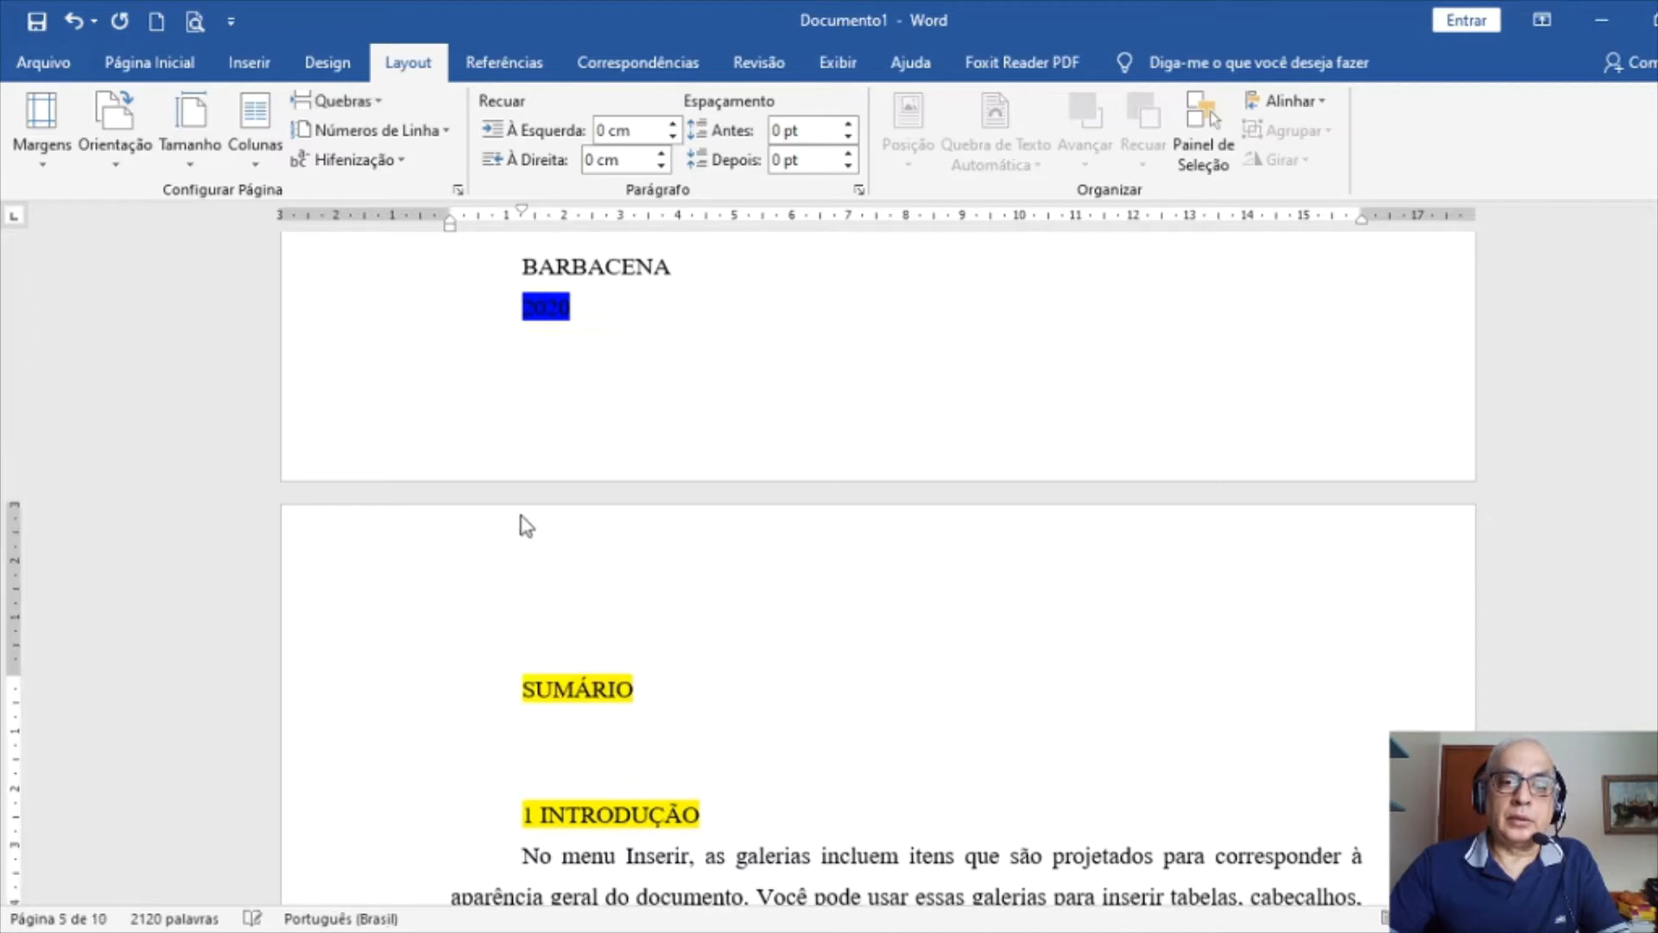
{"action": "key", "text": "ctrl+Return"}
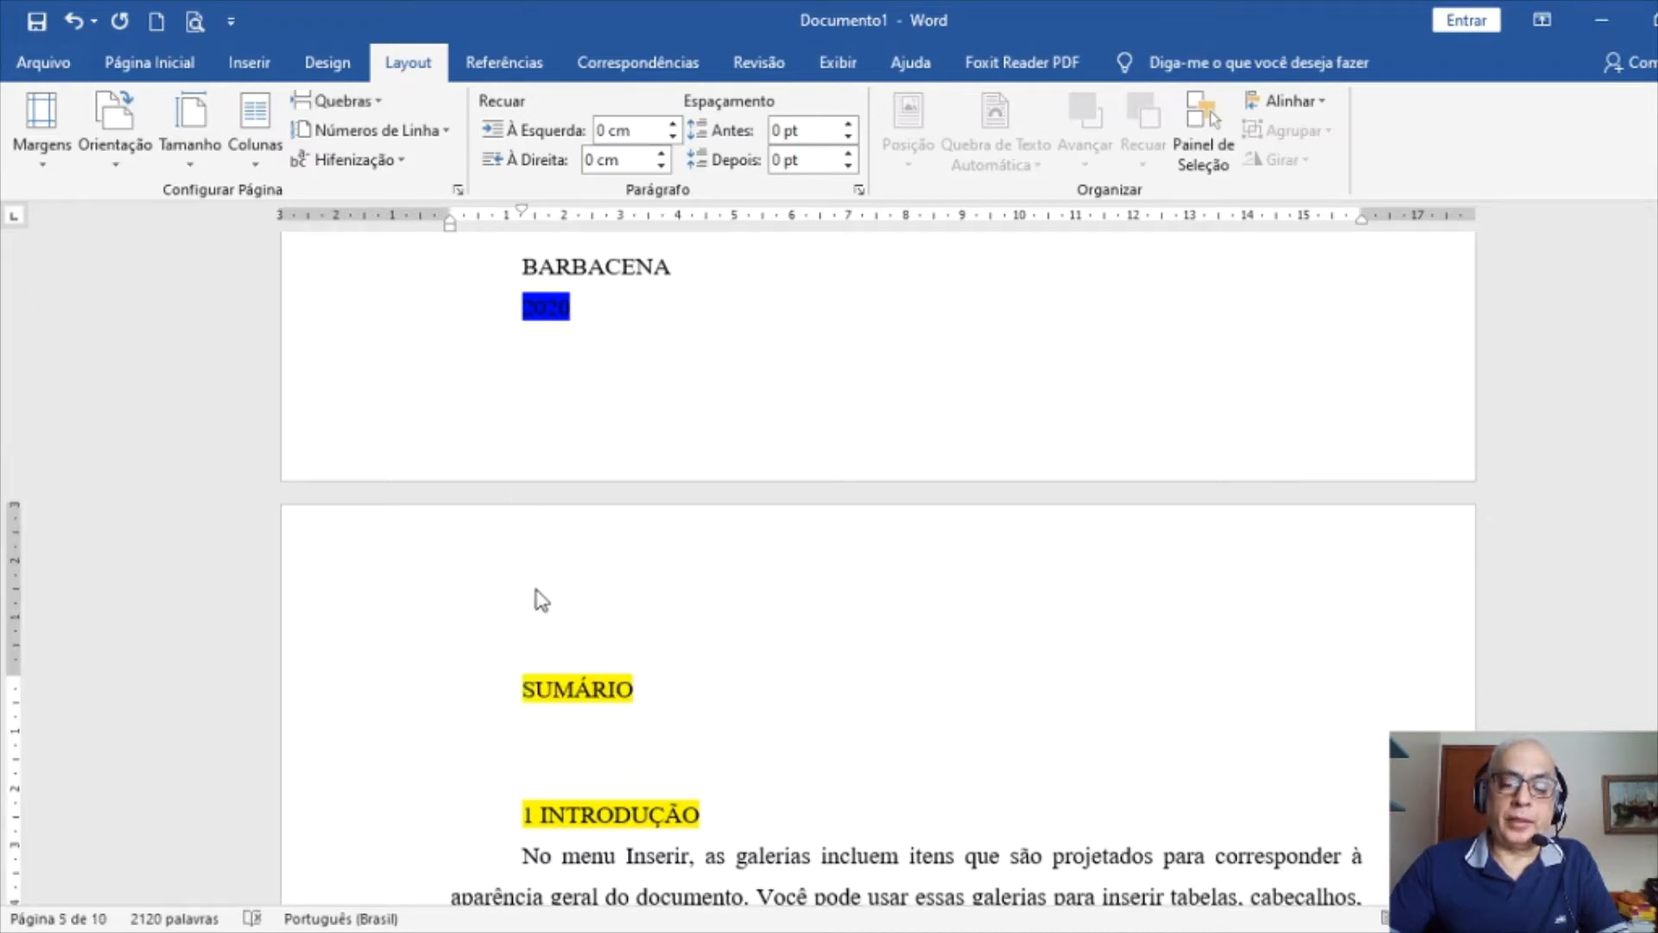
Insert a Next Page section break before 1 INTRODUÇÃO
{"action": "scroll", "coordinate": [533, 588], "scroll_direction": "down", "scroll_amount": 2}
{"action": "left_click", "coordinate": [514, 616]}
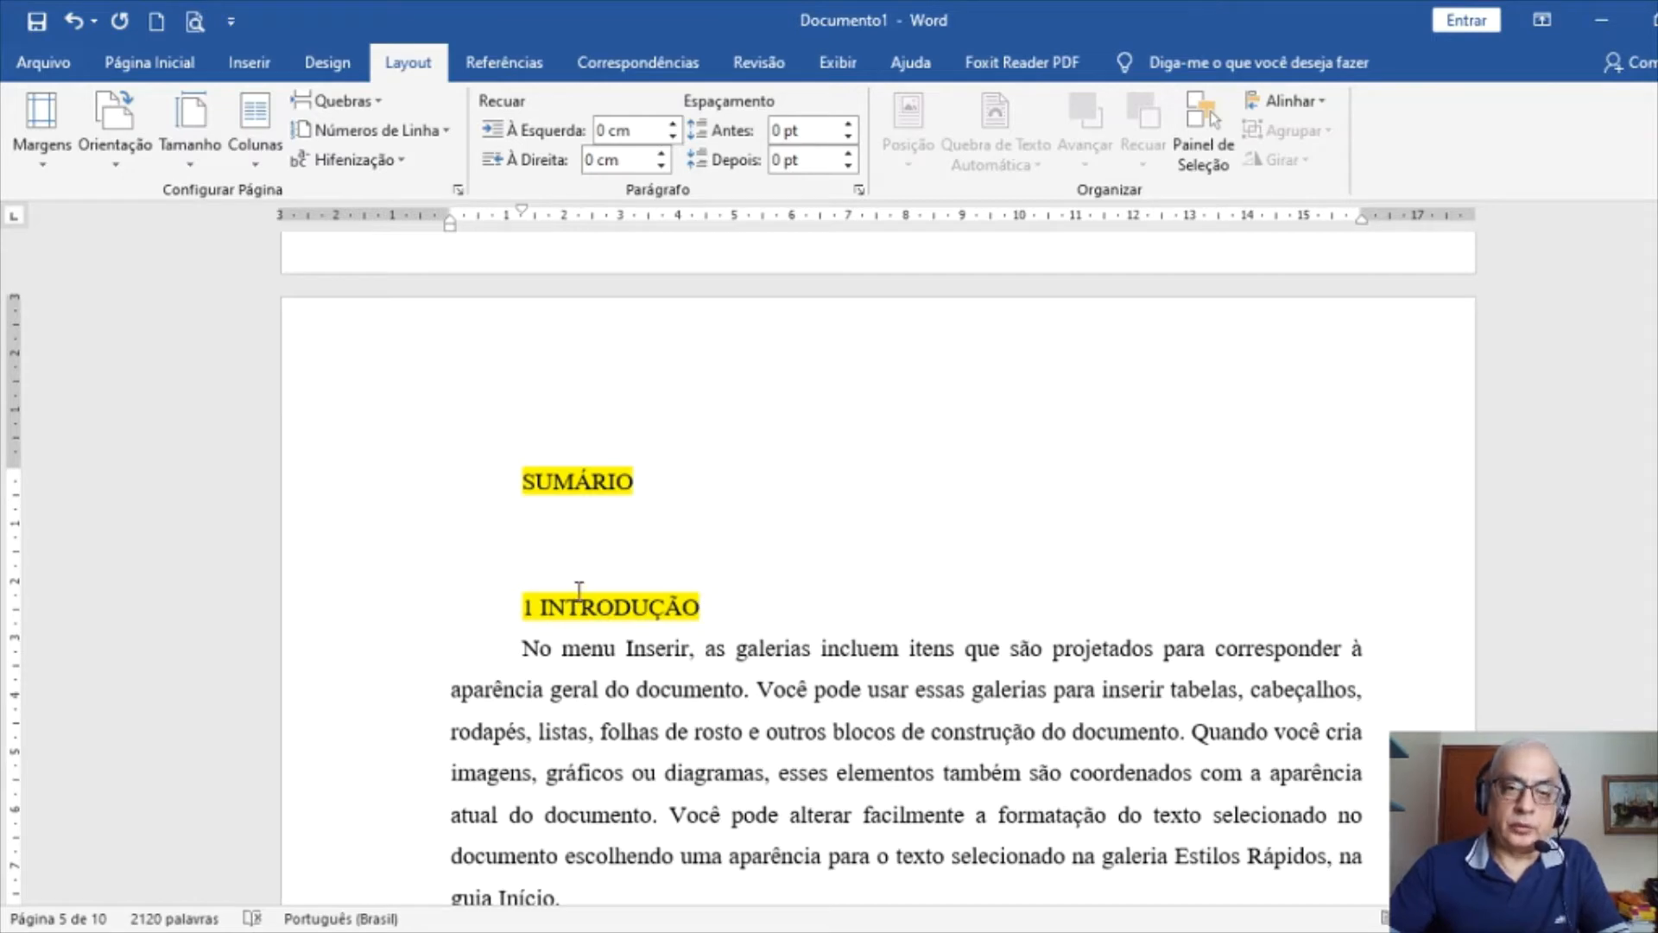
{"action": "left_click", "coordinate": [357, 103]}
{"action": "left_click", "coordinate": [439, 672]}
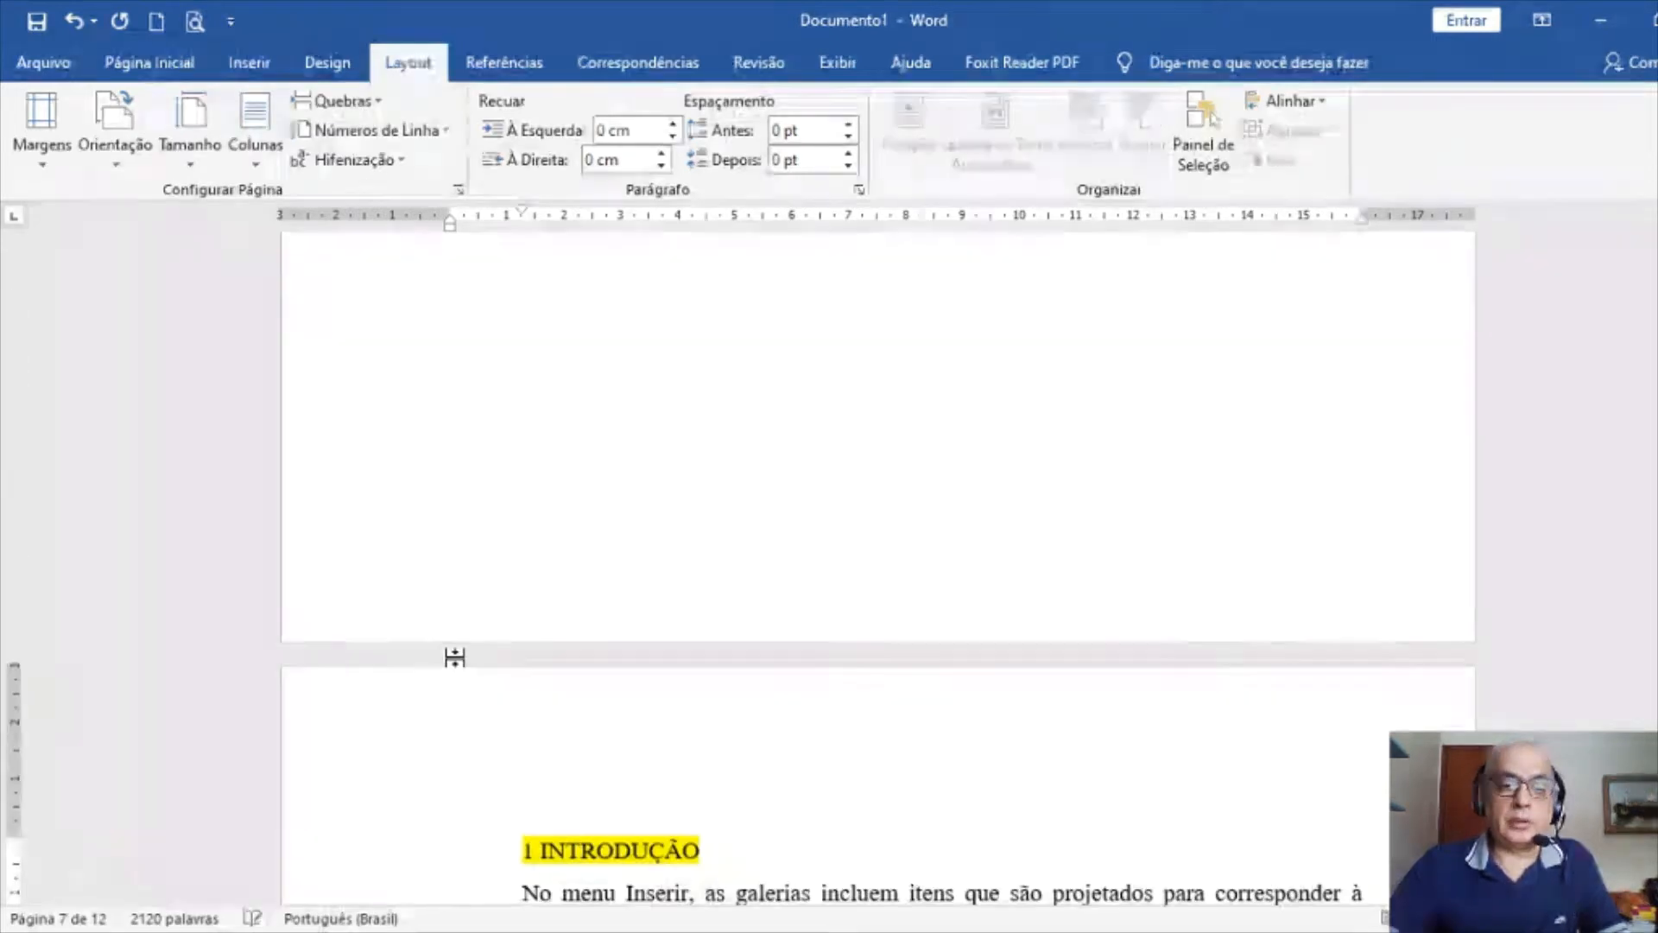
Insert page breaks so 2 DESENVOLVIMENTO and 3 CONCLUSÃO each start on a new page
{"action": "scroll", "coordinate": [529, 661], "scroll_direction": "down", "scroll_amount": 7}
{"action": "scroll", "coordinate": [532, 660], "scroll_direction": "down", "scroll_amount": 15}
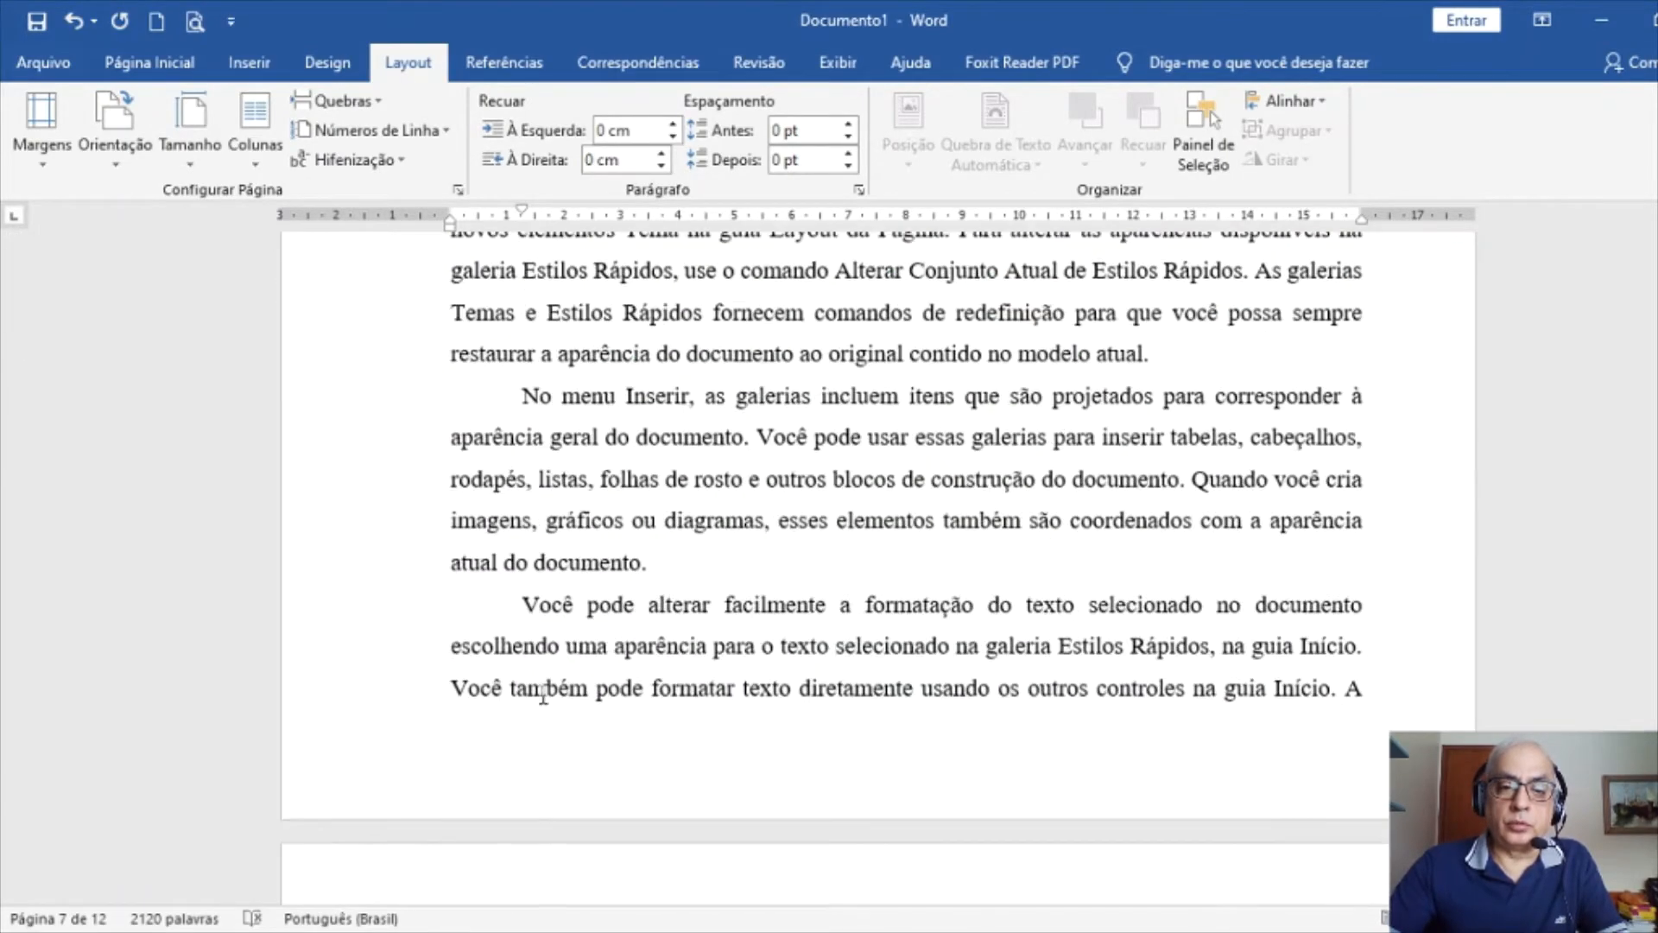
{"action": "scroll", "coordinate": [553, 700], "scroll_direction": "down", "scroll_amount": 5}
{"action": "scroll", "coordinate": [527, 604], "scroll_direction": "up", "scroll_amount": 4}
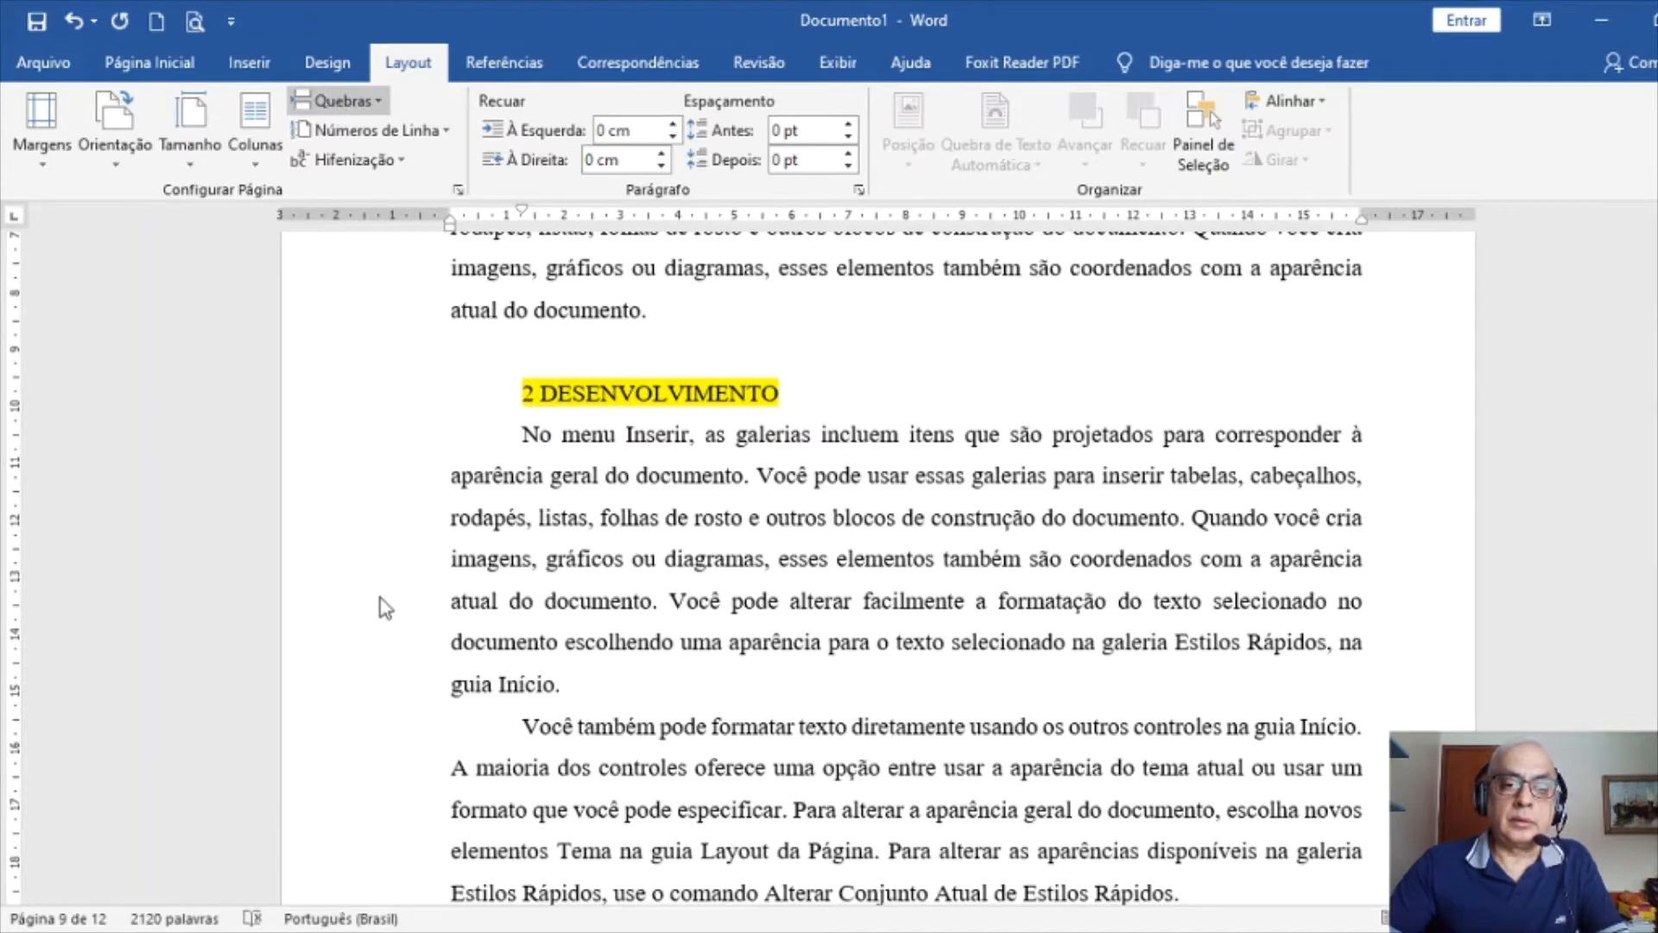
{"action": "key", "text": "ctrl+Return"}
{"action": "scroll", "coordinate": [518, 614], "scroll_direction": "down", "scroll_amount": 8}
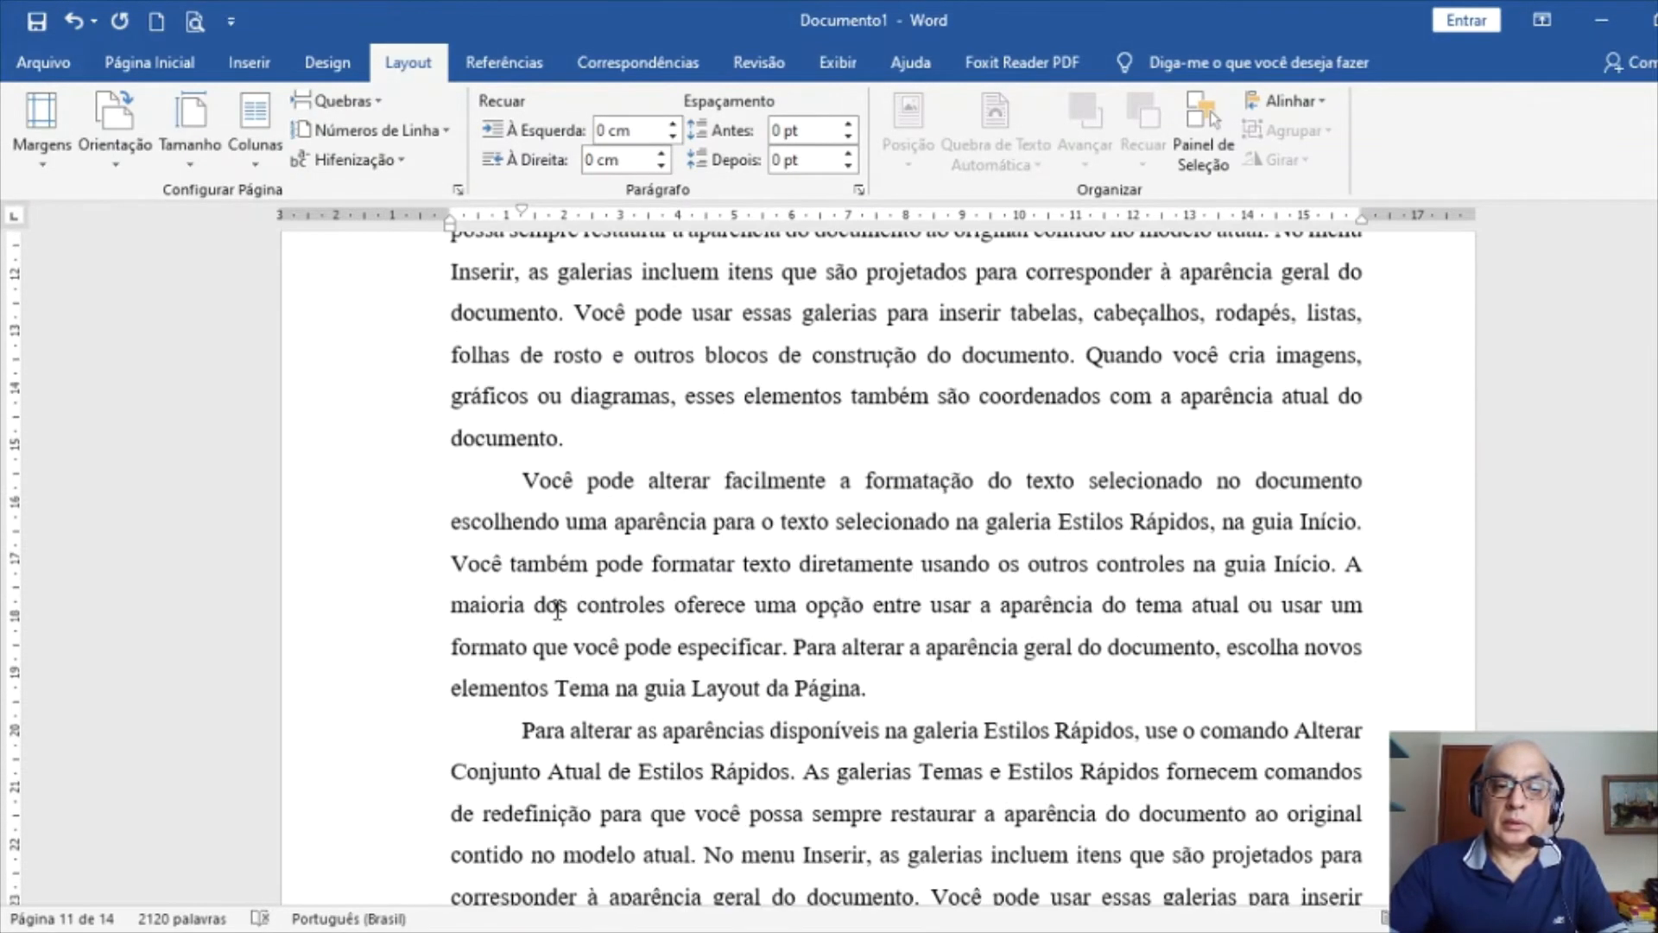
{"action": "scroll", "coordinate": [563, 614], "scroll_direction": "down", "scroll_amount": 13}
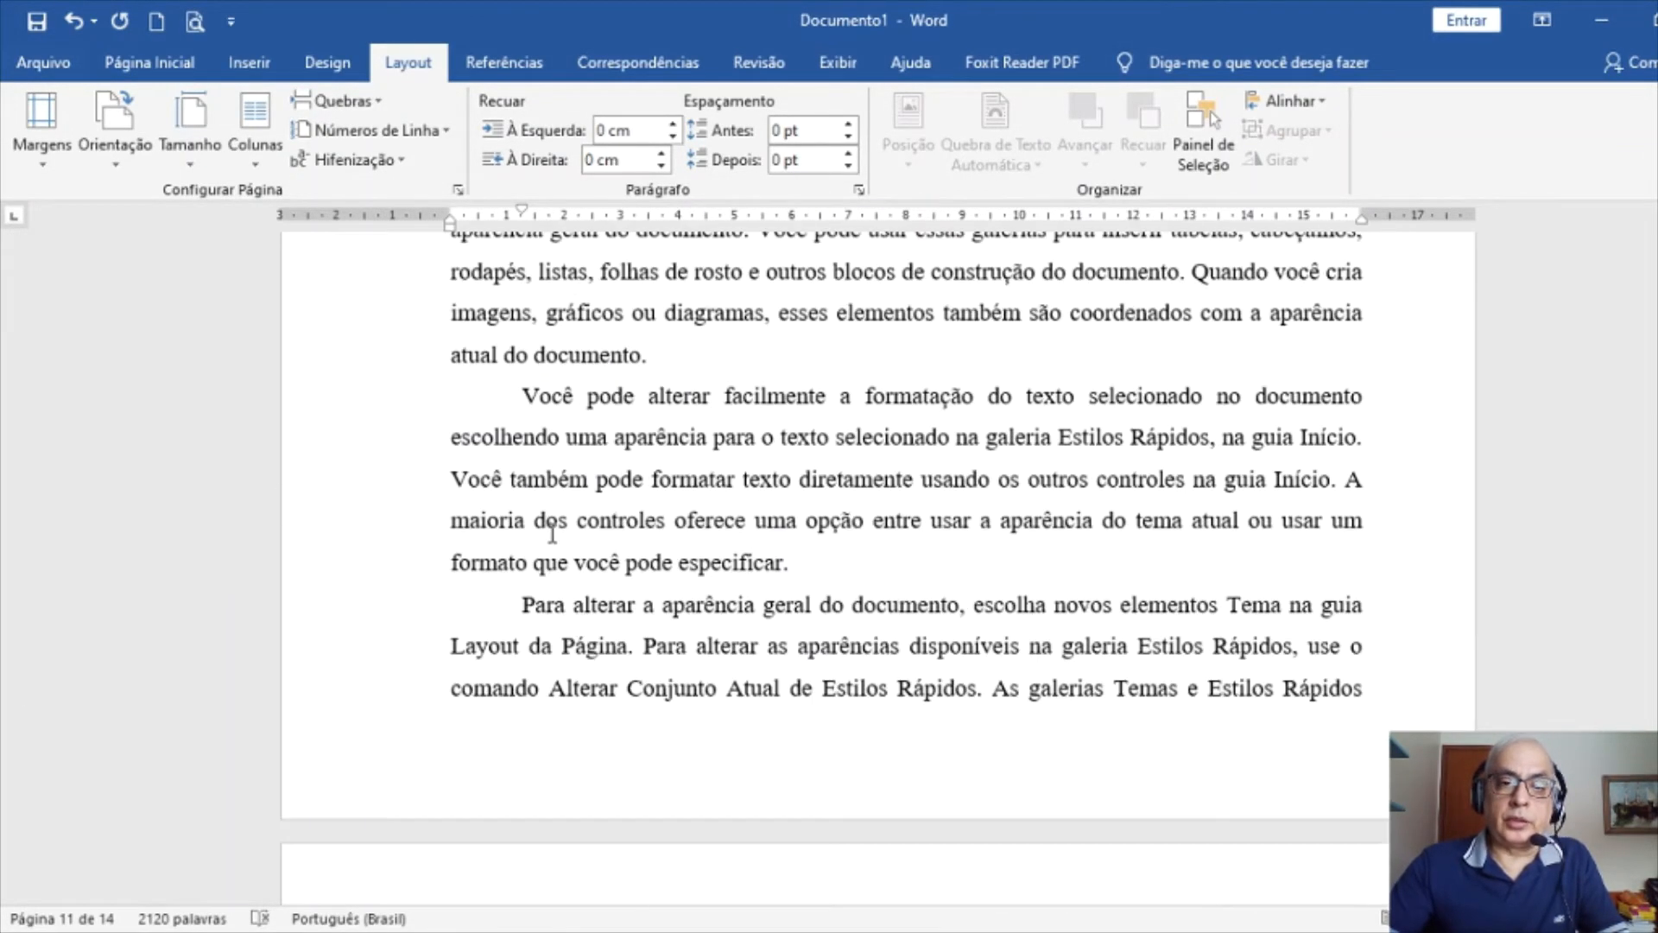
{"action": "scroll", "coordinate": [522, 431], "scroll_direction": "up", "scroll_amount": 2}
{"action": "left_click", "coordinate": [521, 431]}
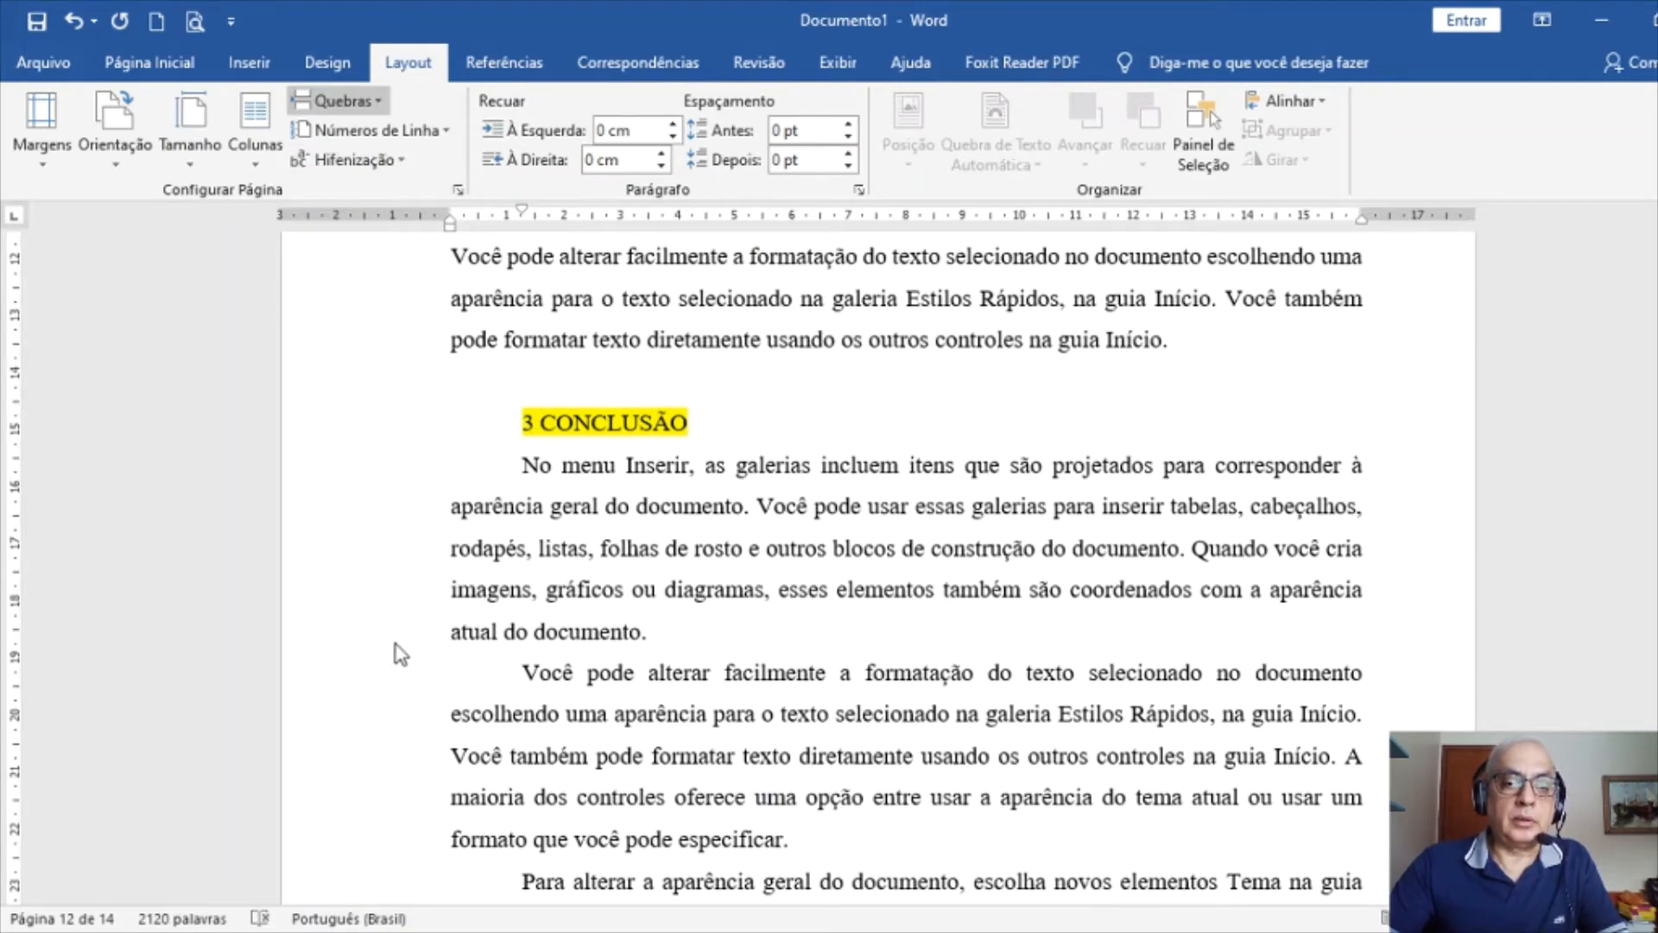
{"action": "key", "text": "ctrl+Return"}
Start REFERÊNCIAS on a new page and hide the white space between pages
{"action": "scroll", "coordinate": [534, 596], "scroll_direction": "down", "scroll_amount": 12}
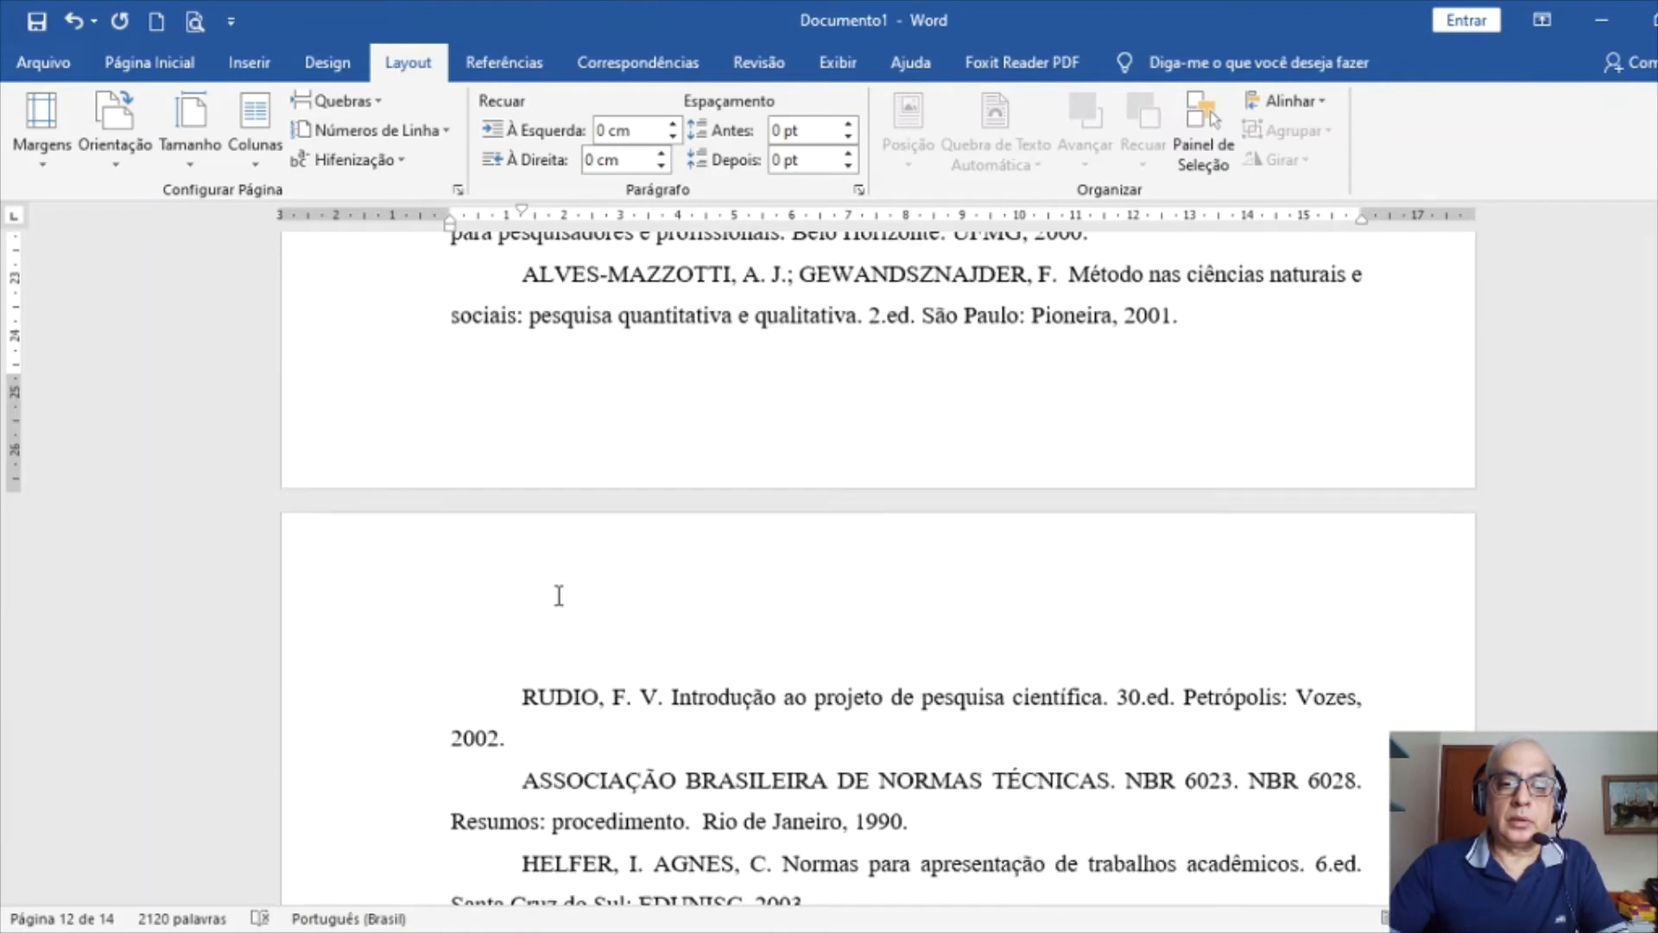
{"action": "scroll", "coordinate": [514, 447], "scroll_direction": "up", "scroll_amount": 3}
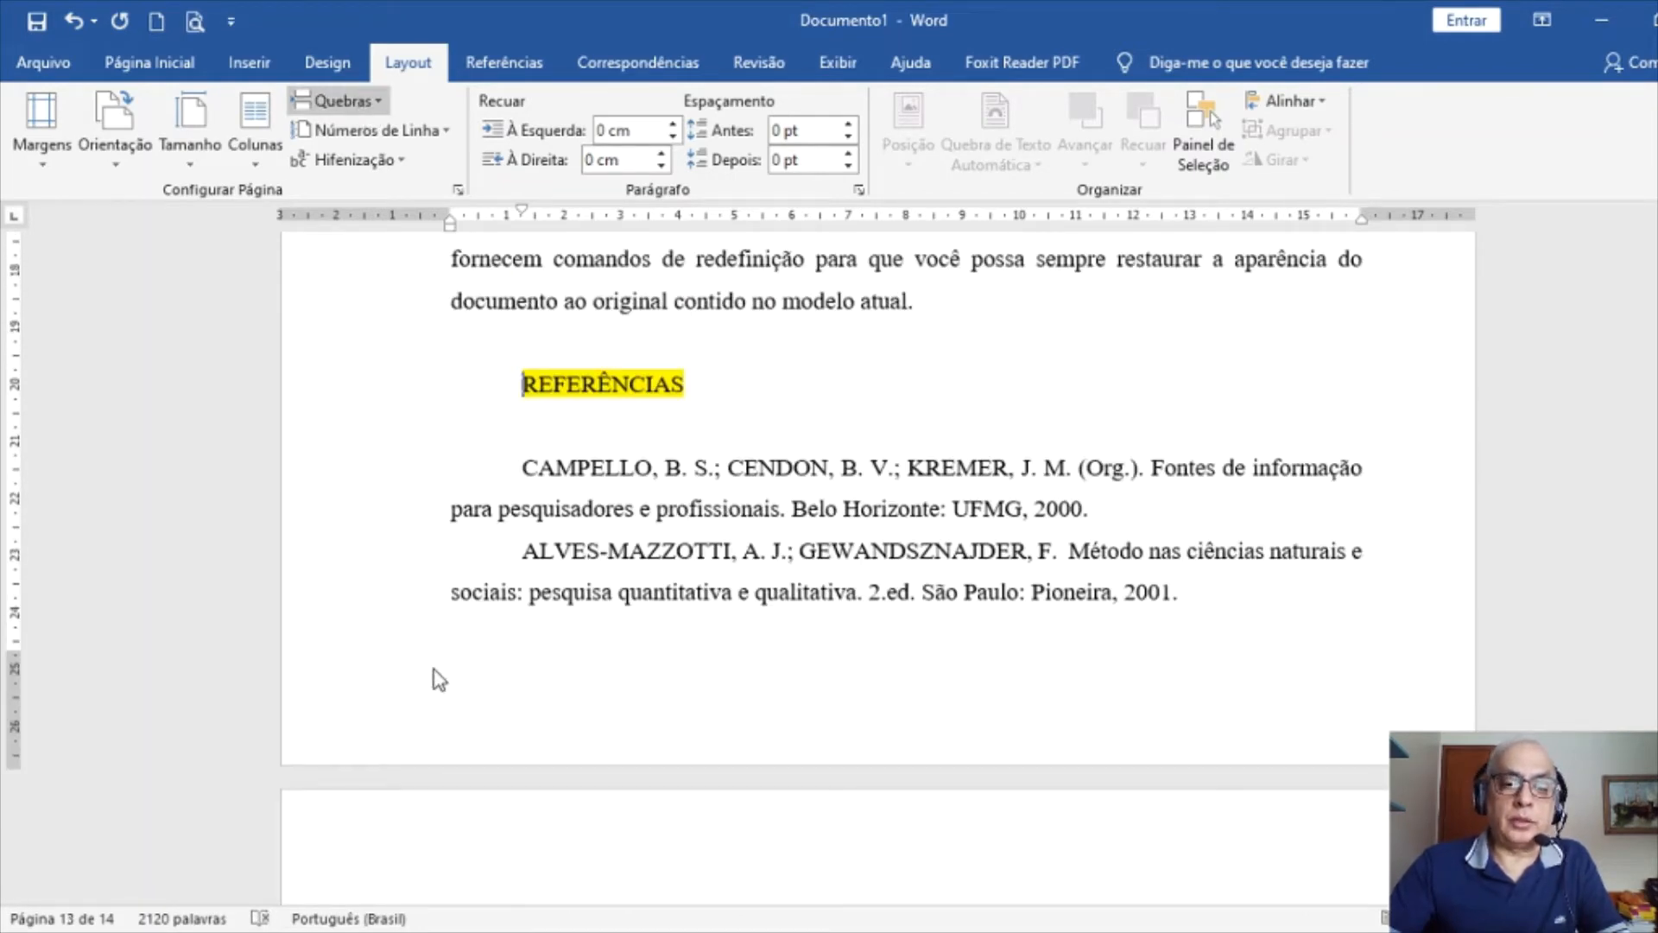
{"action": "key", "text": "ctrl+Return"}
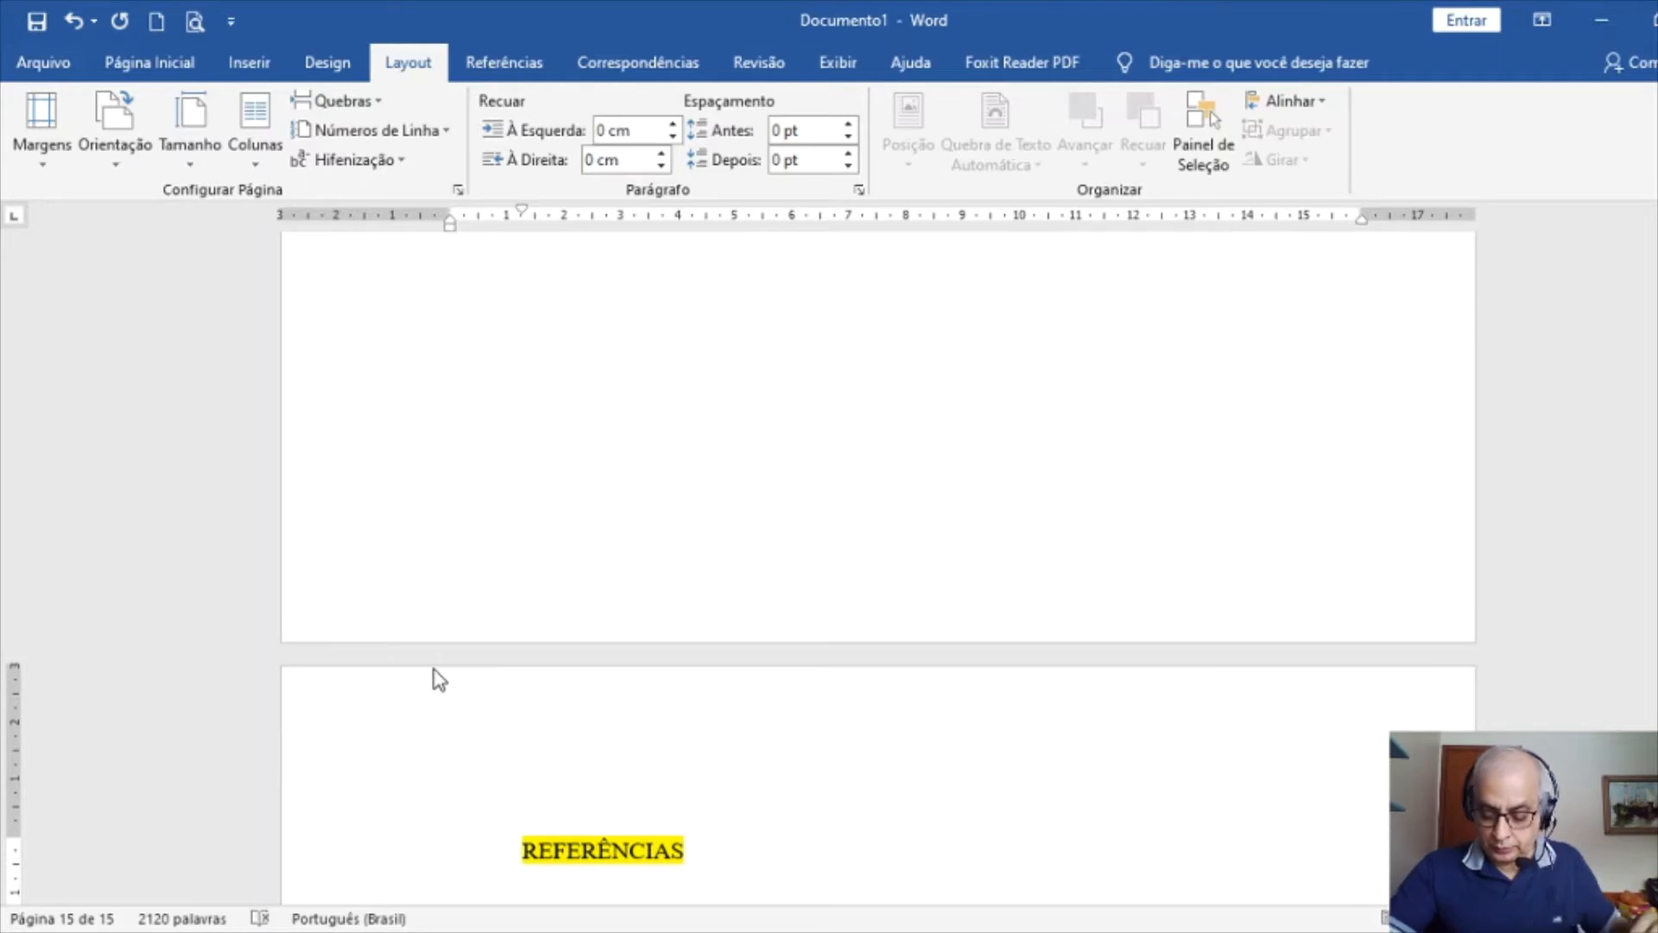
{"action": "double_click", "coordinate": [526, 647]}
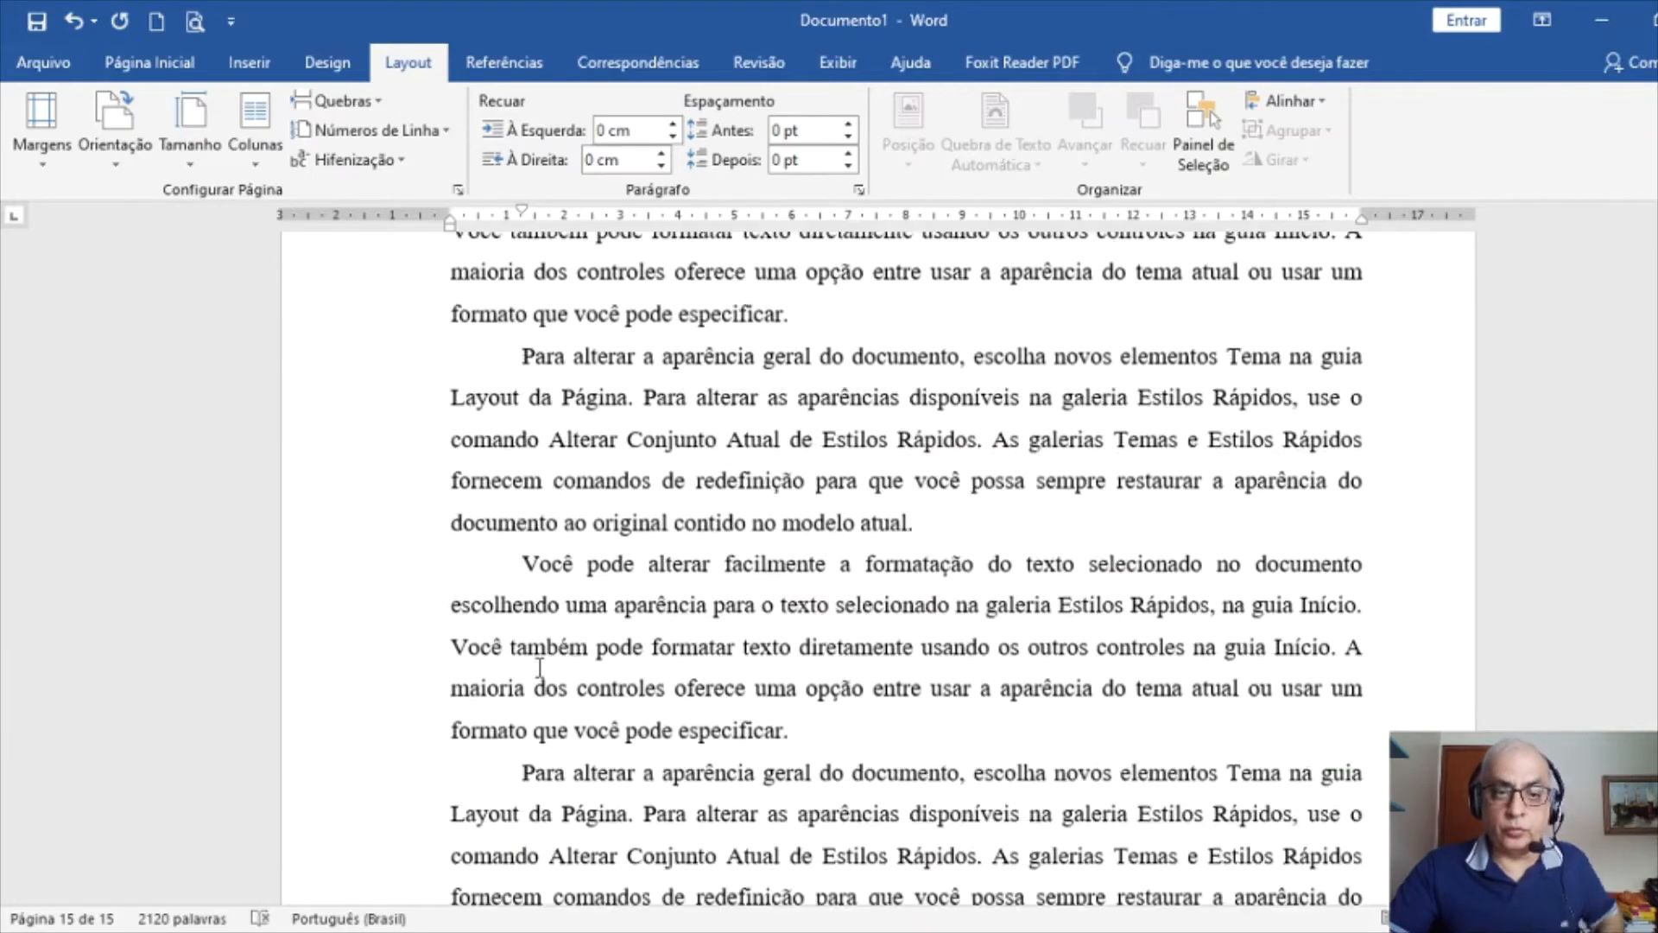
Jump to the document start and select the cover text from 2020 up to CENTRO UNIVERSITÁRIO
{"action": "key", "text": "ctrl+Home"}
{"action": "scroll", "coordinate": [570, 682], "scroll_direction": "down", "scroll_amount": 10}
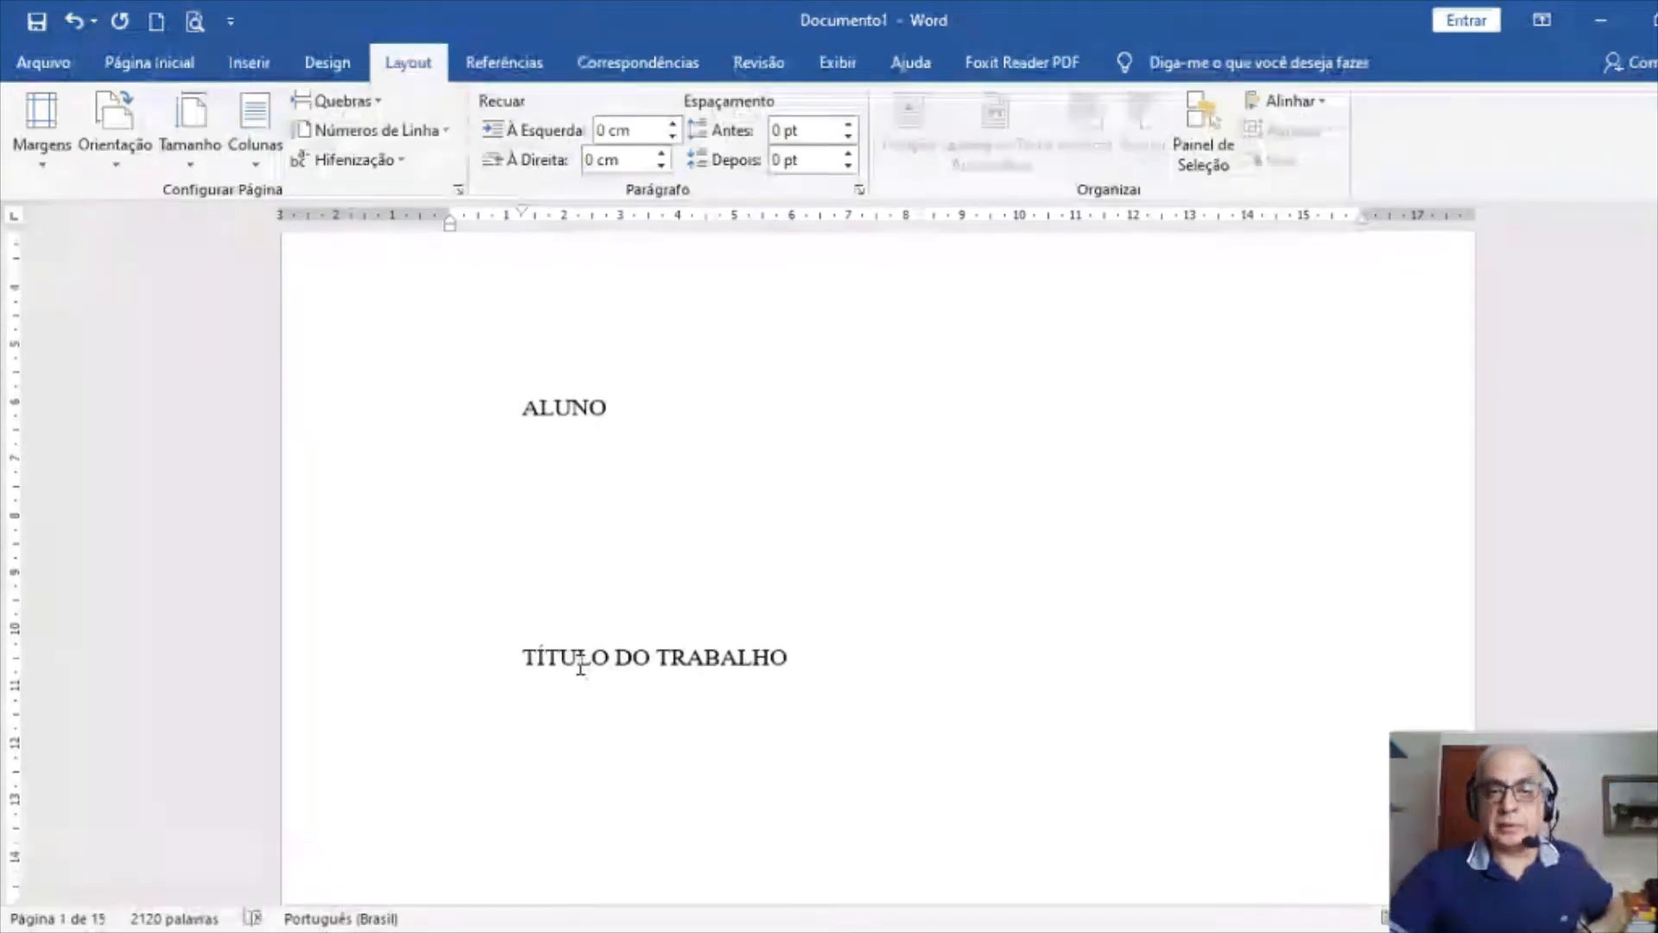
{"action": "scroll", "coordinate": [587, 685], "scroll_direction": "down", "scroll_amount": 10}
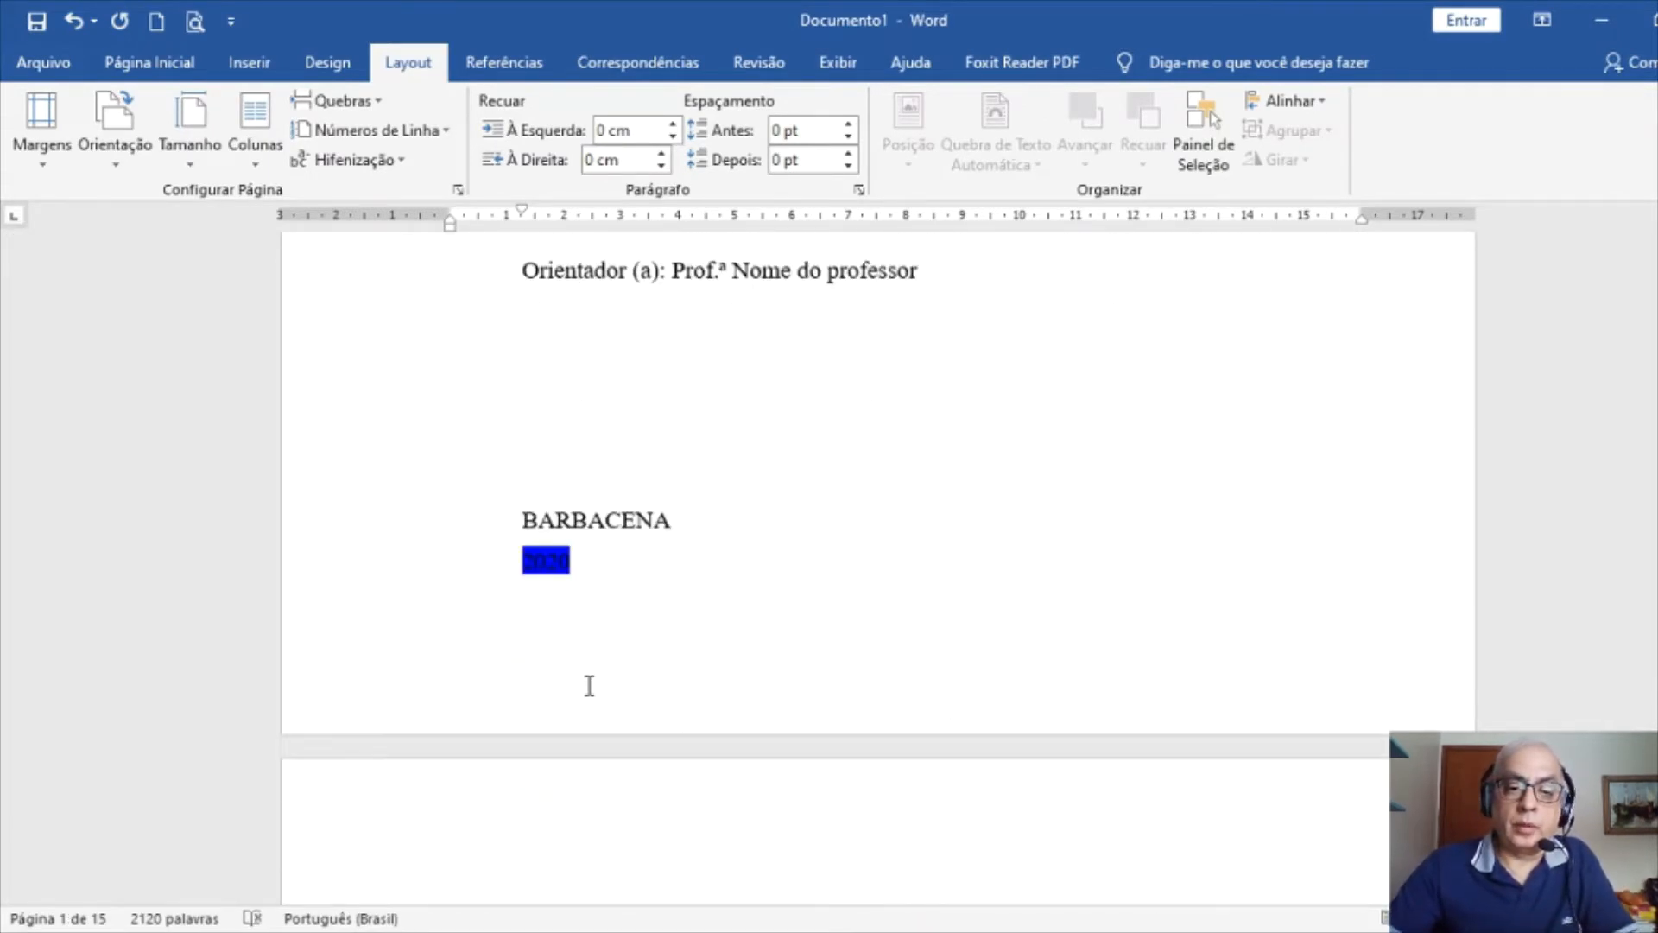
{"action": "left_click", "coordinate": [589, 565]}
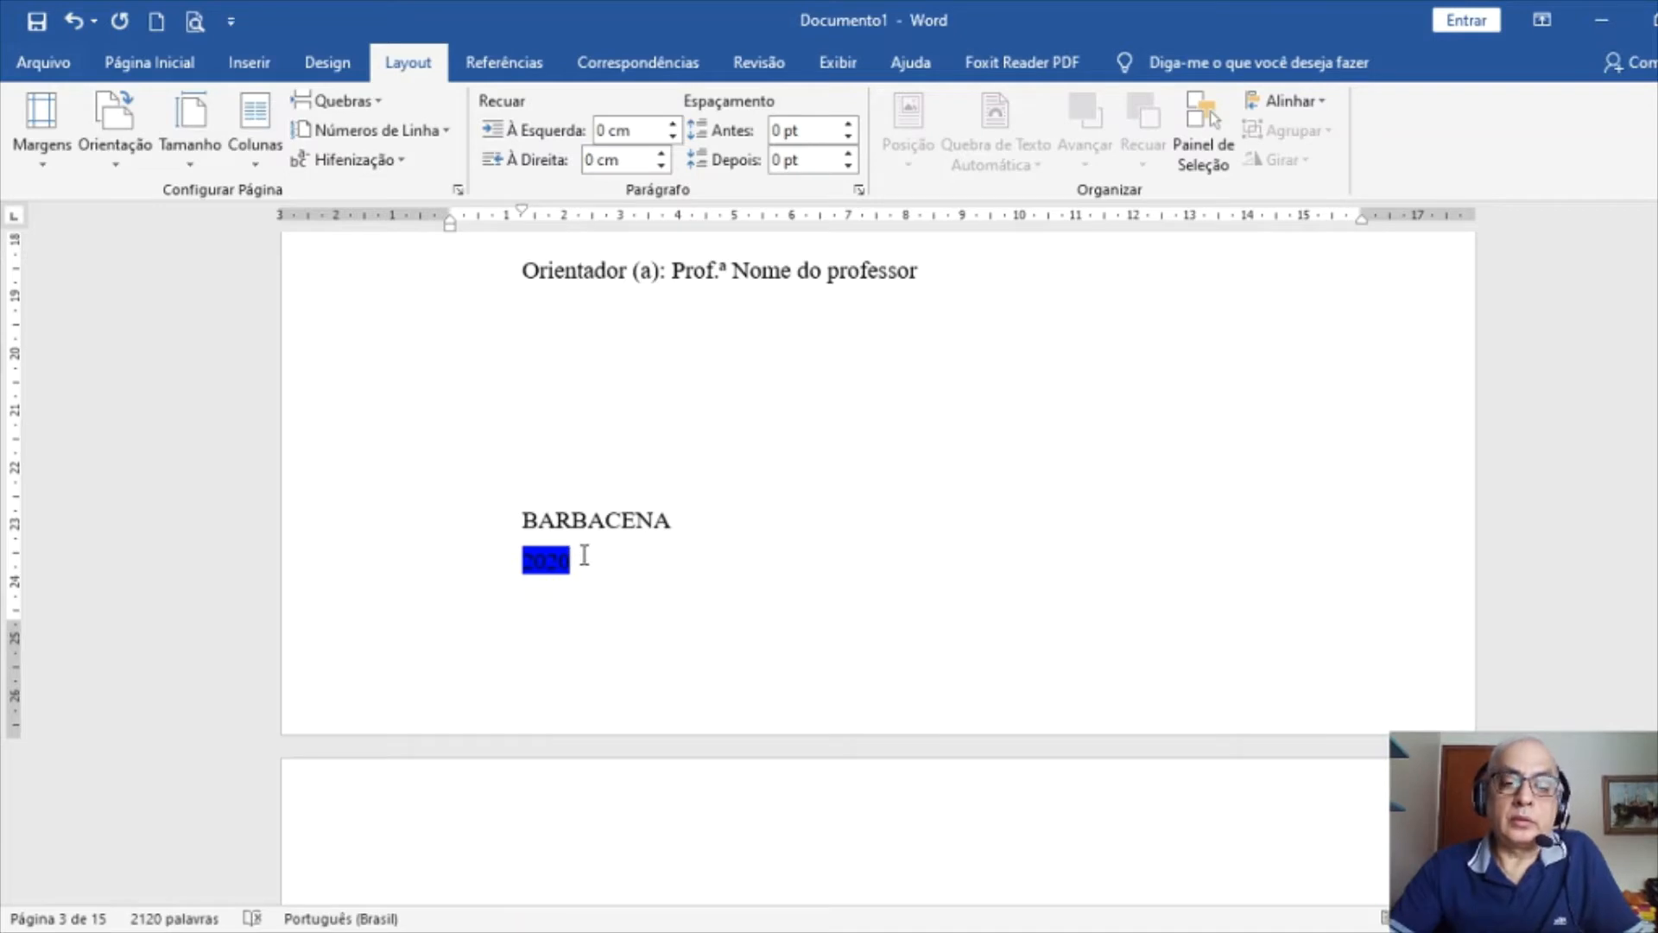
{"action": "left_click_drag", "start_coordinate": [568, 562], "coordinate": [381, 89]}
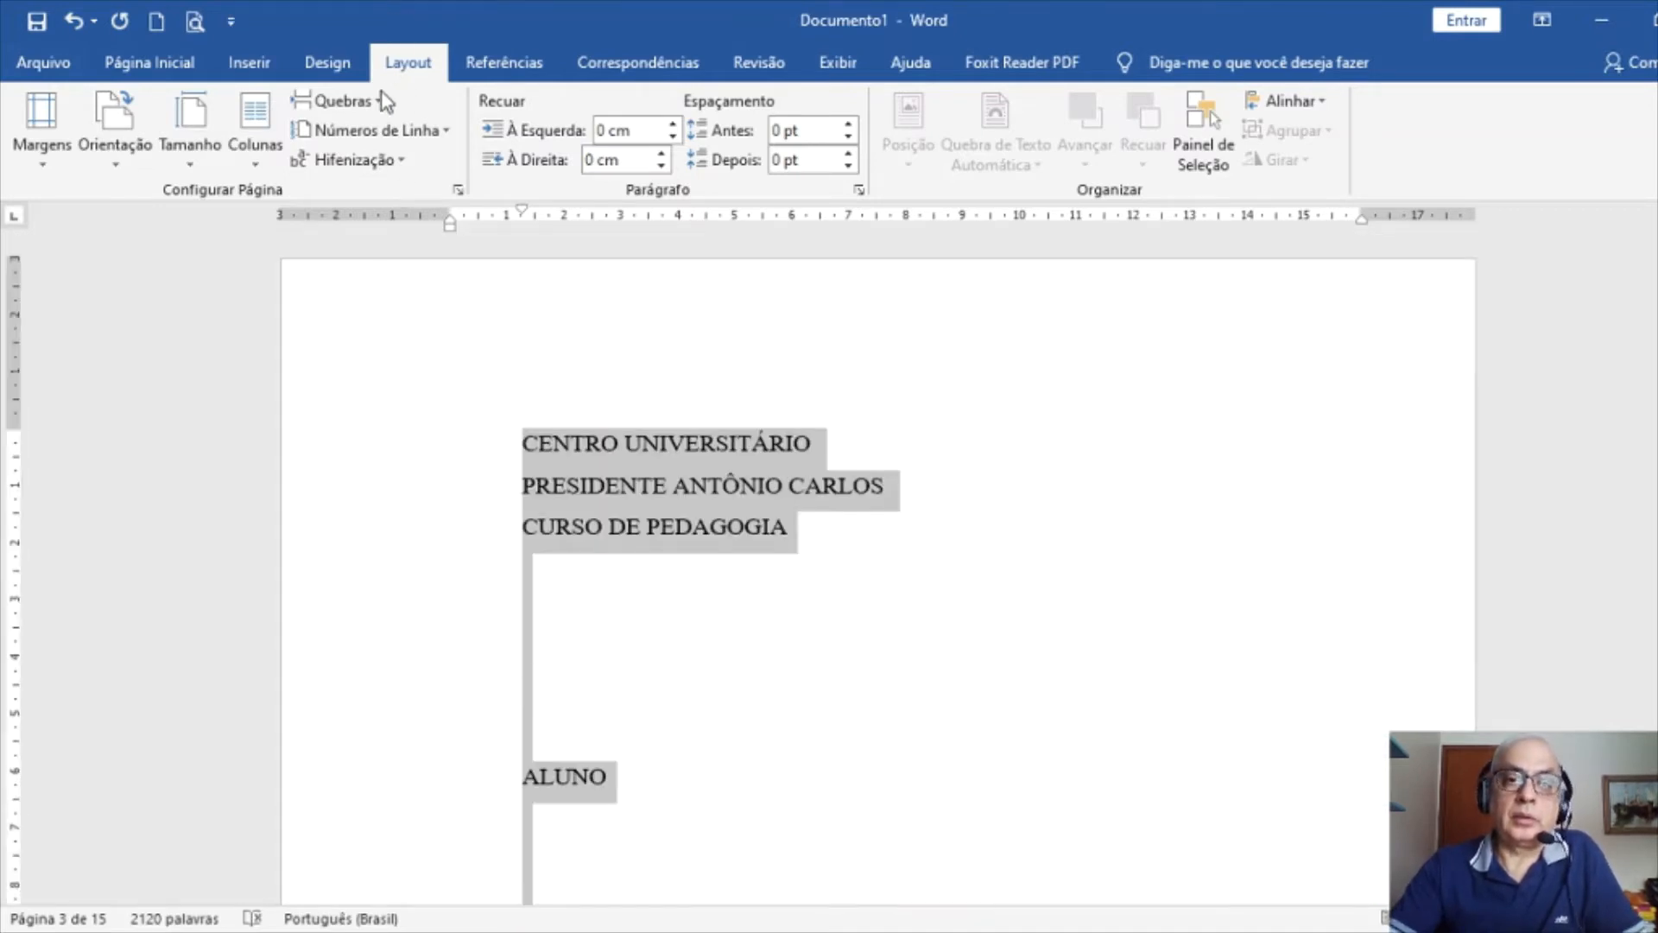
{"action": "left_click", "coordinate": [147, 65]}
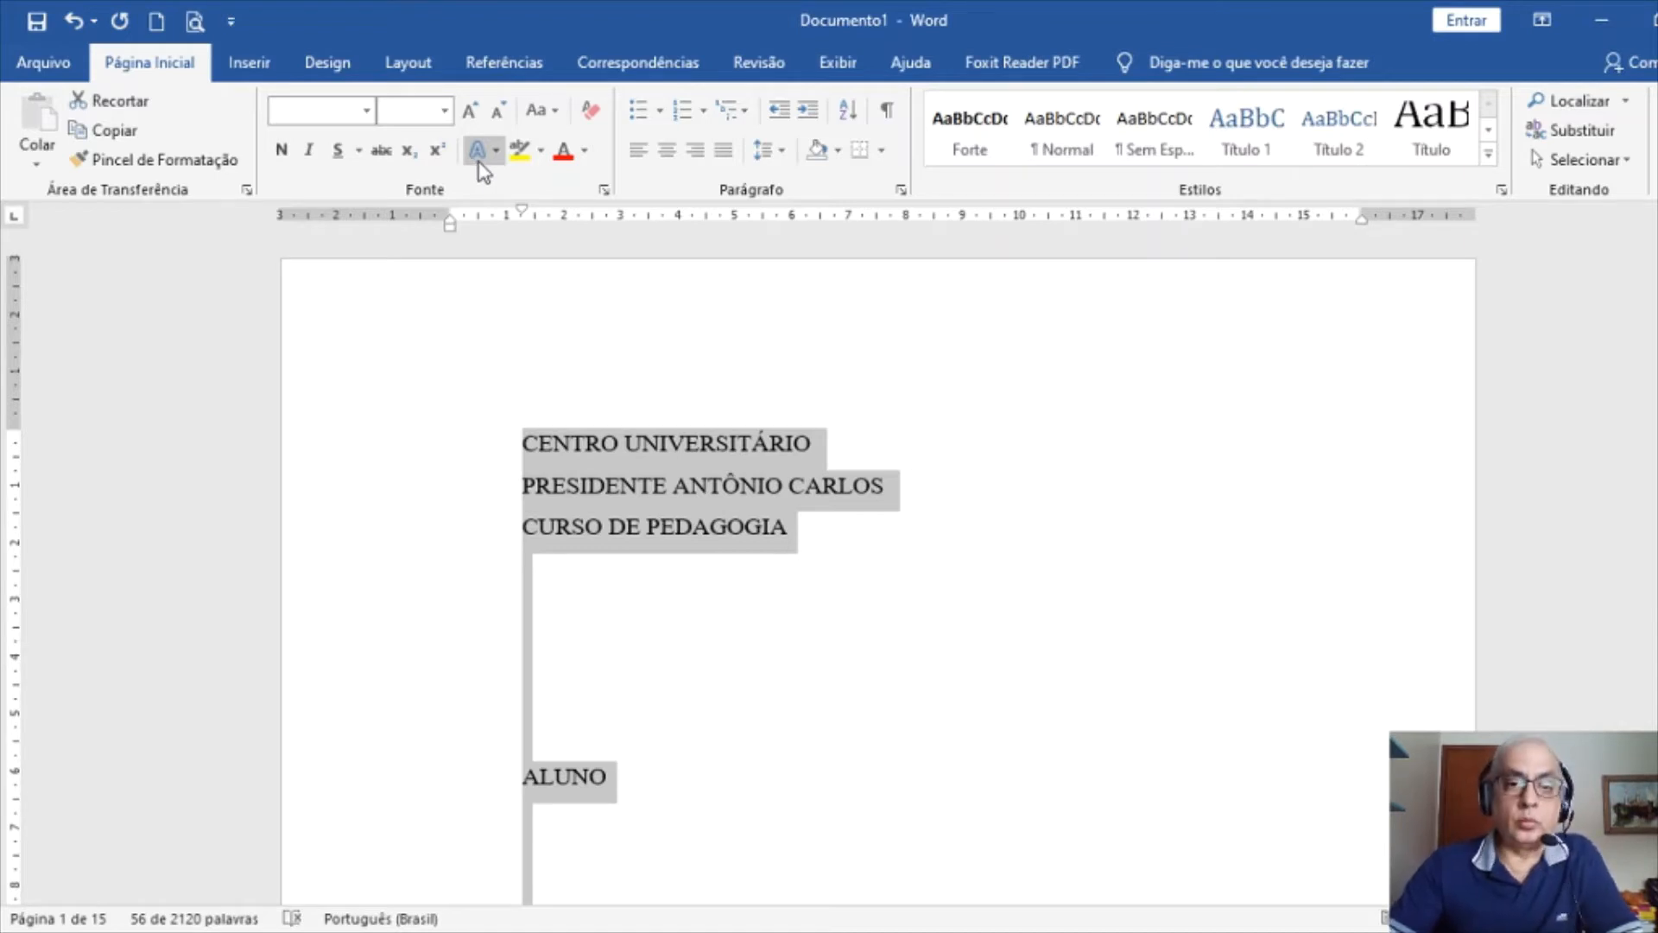
Make the cover text bold, centred, body-text level, with 0 left and right indents
{"action": "left_click", "coordinate": [279, 151]}
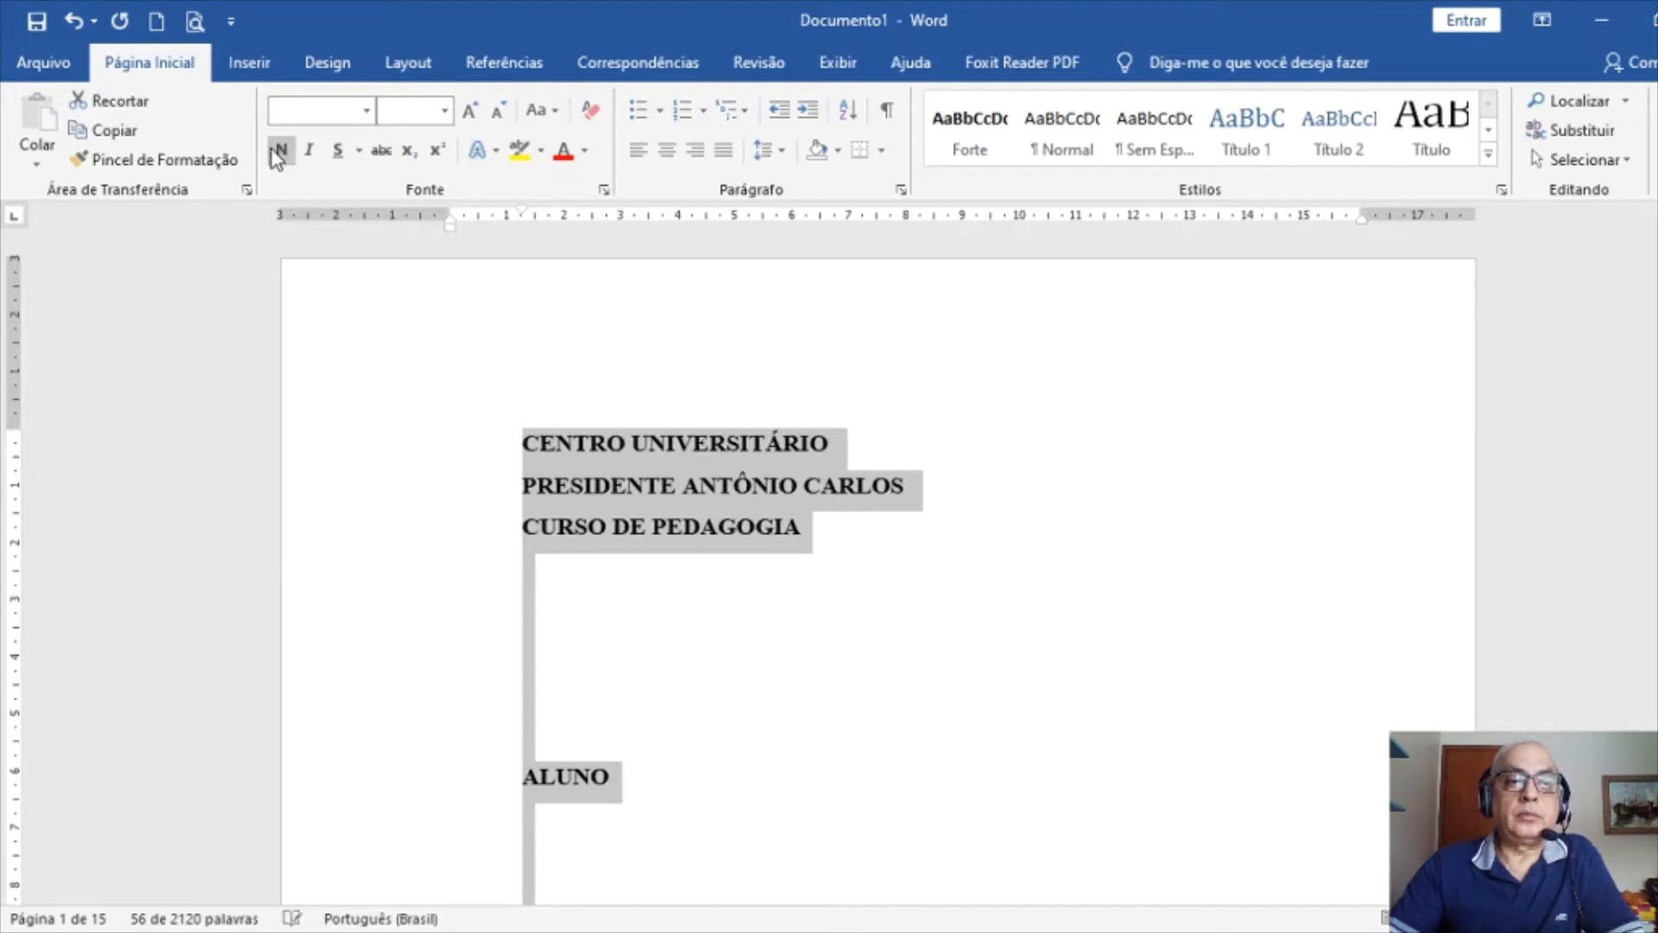
{"action": "left_click", "coordinate": [901, 189]}
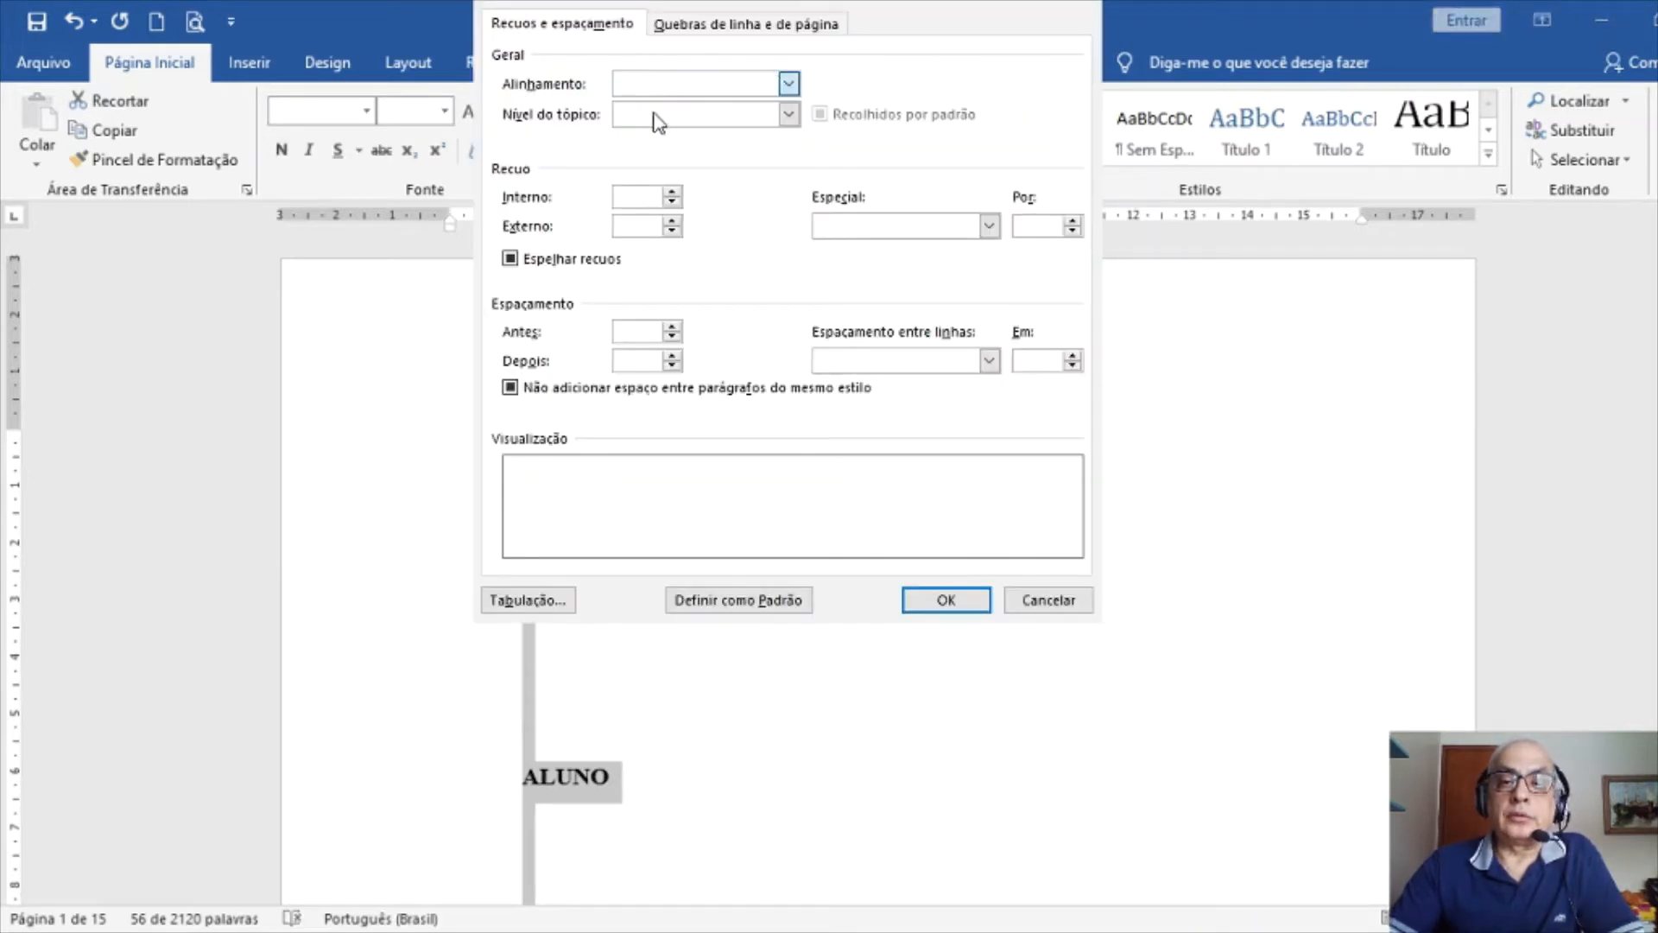
{"action": "key", "text": "c"}
{"action": "key", "text": "Tab"}
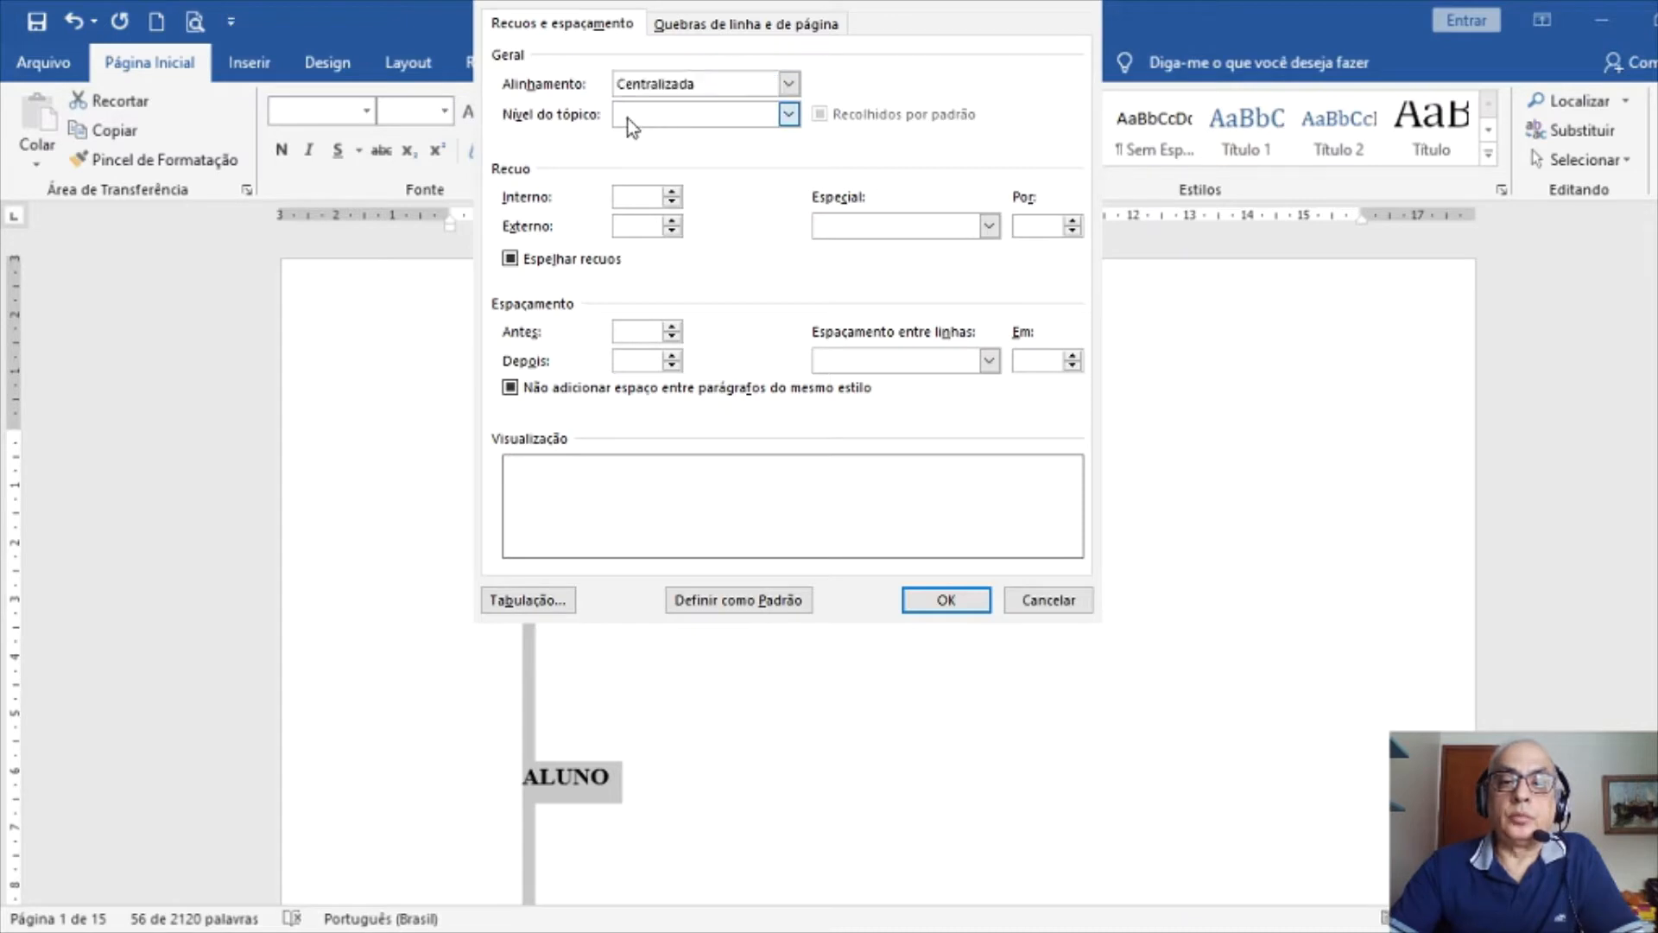
{"action": "key", "text": "c"}
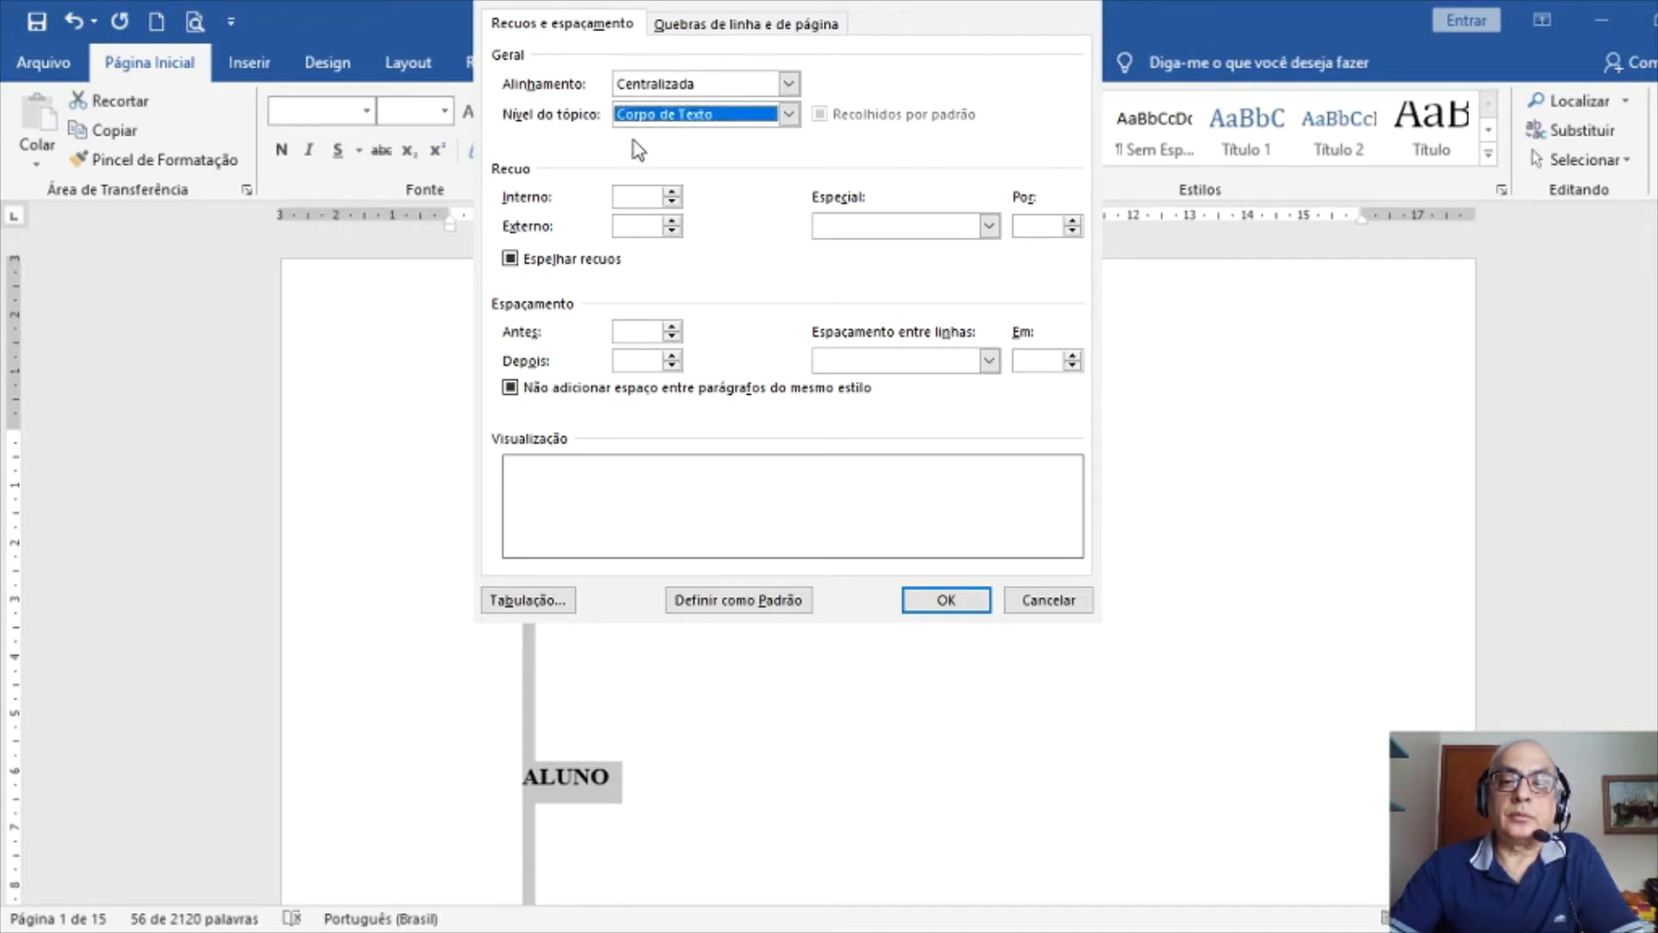
{"action": "left_click", "coordinate": [511, 261]}
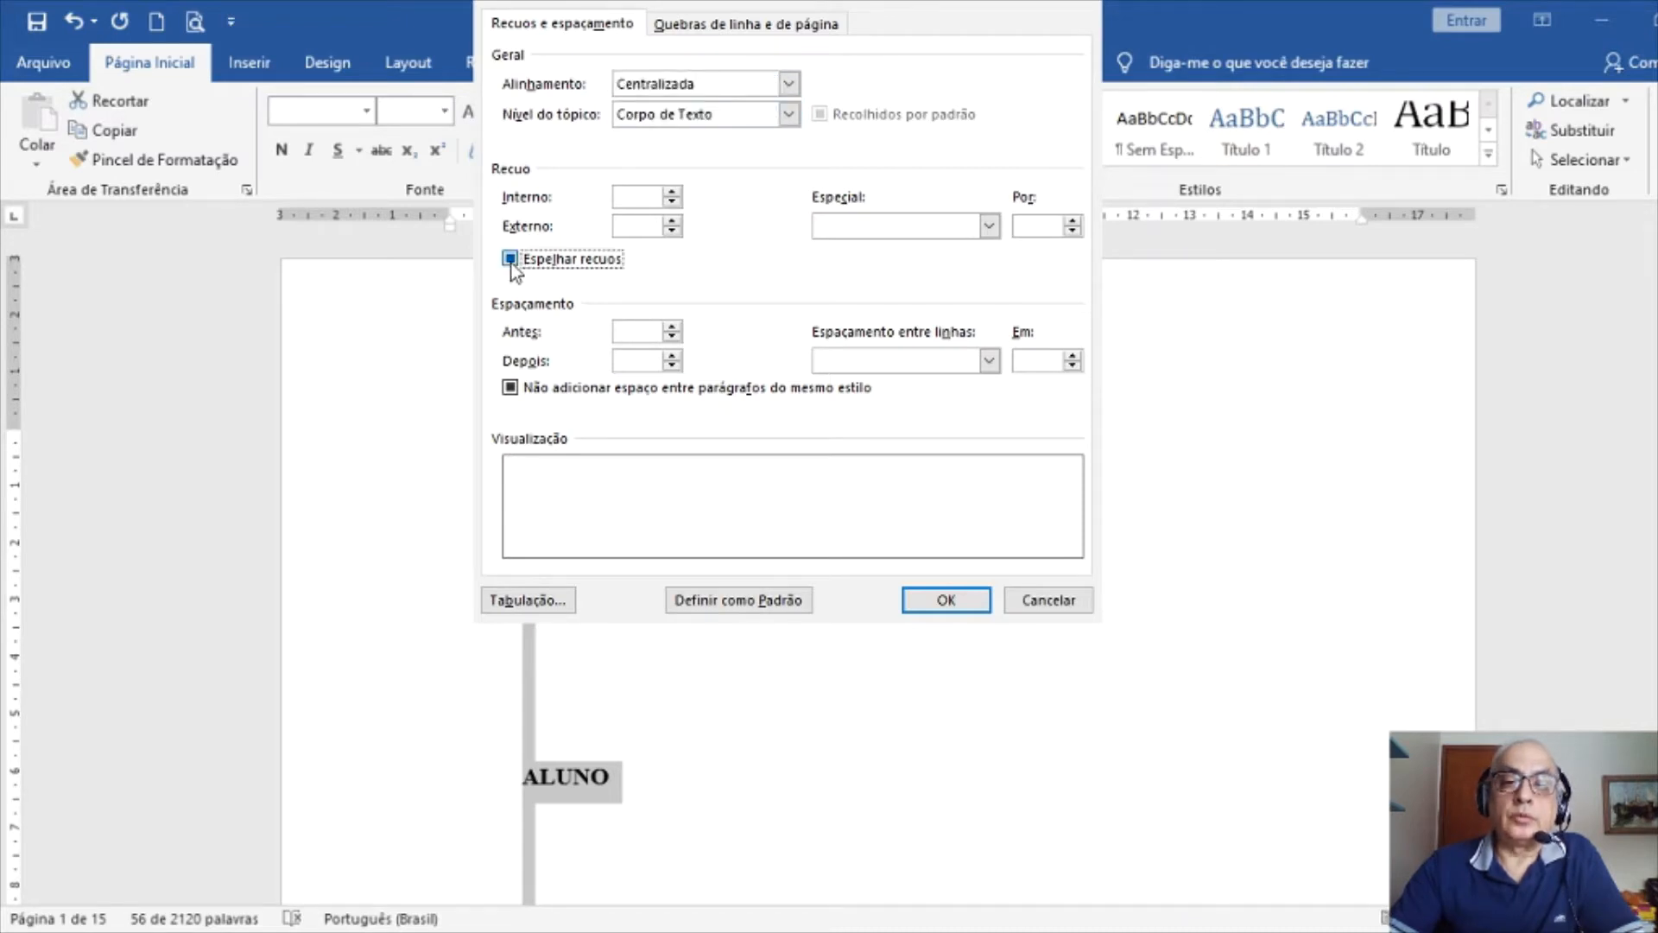
{"action": "left_click", "coordinate": [641, 197]}
{"action": "type", "text": "0"}
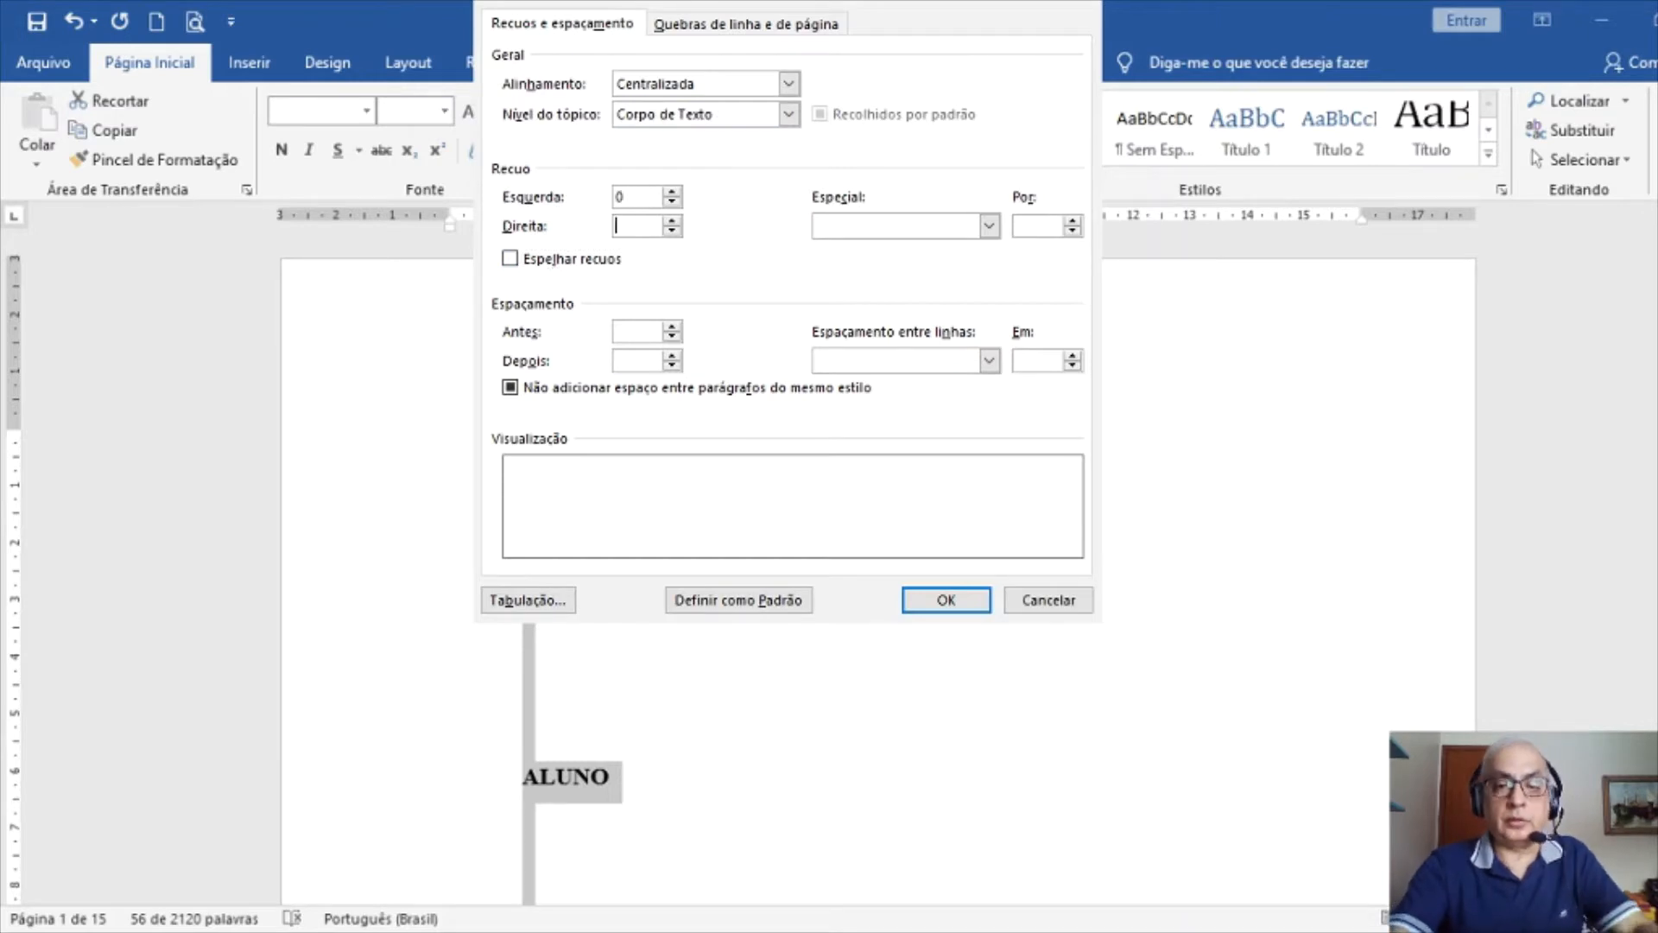
{"action": "key", "text": "Tab"}
{"action": "type", "text": "0"}
{"action": "key", "text": "Tab"}
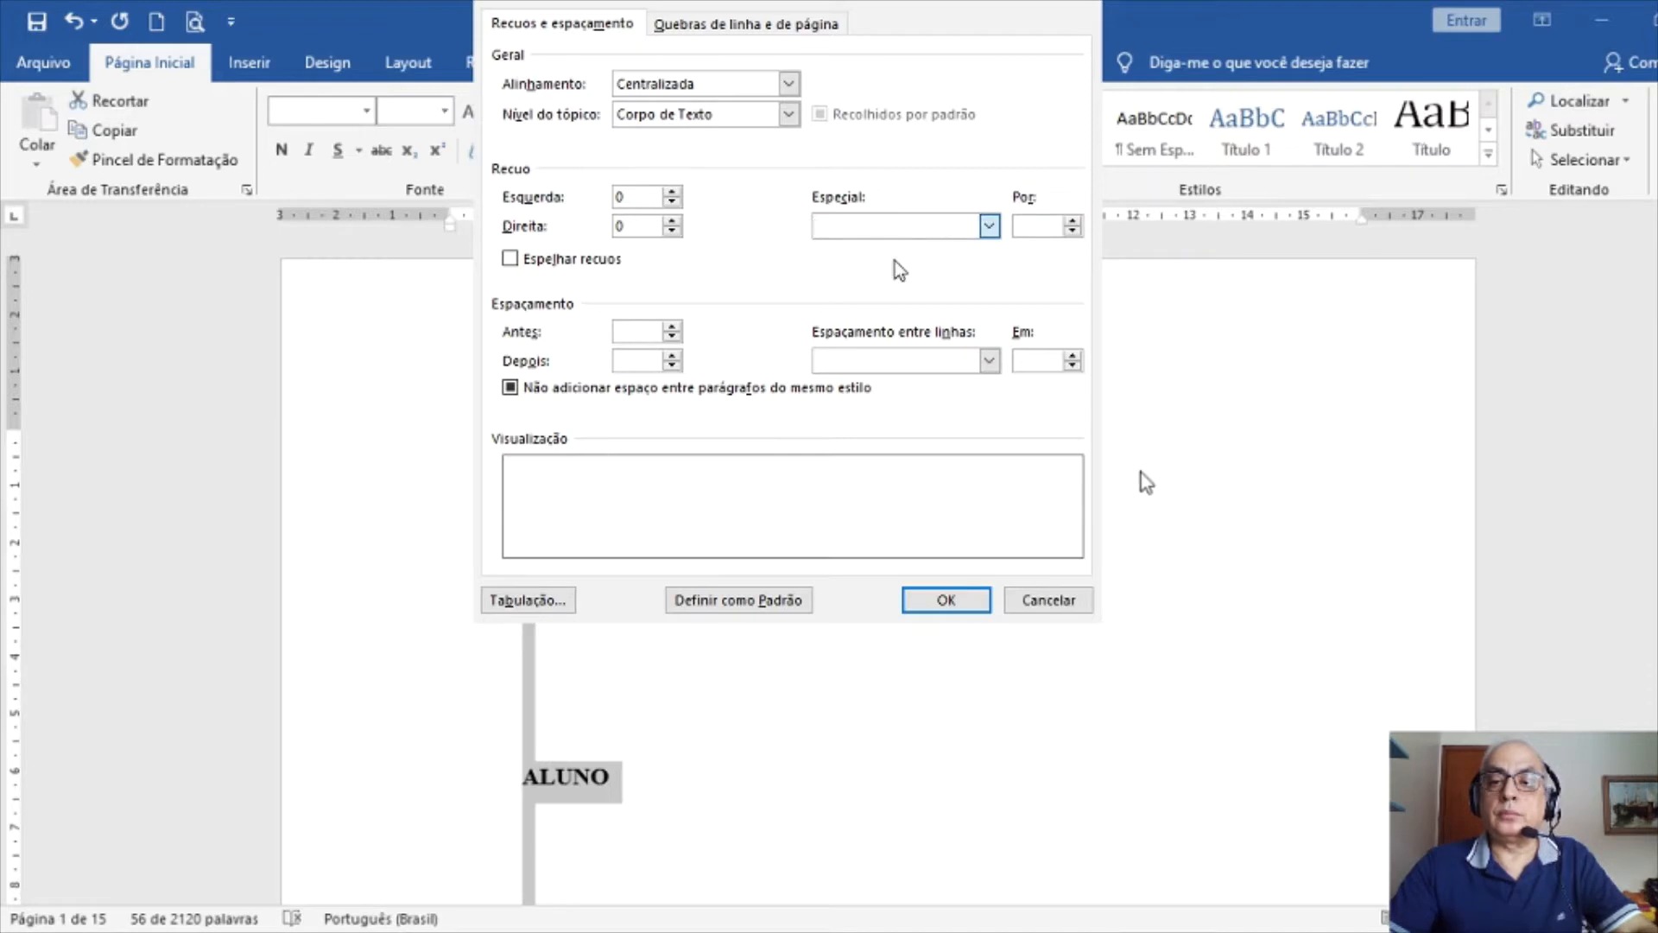
Remove the special indent, set spacing before to 0, use single line spacing, and apply
{"action": "key", "text": "Down"}
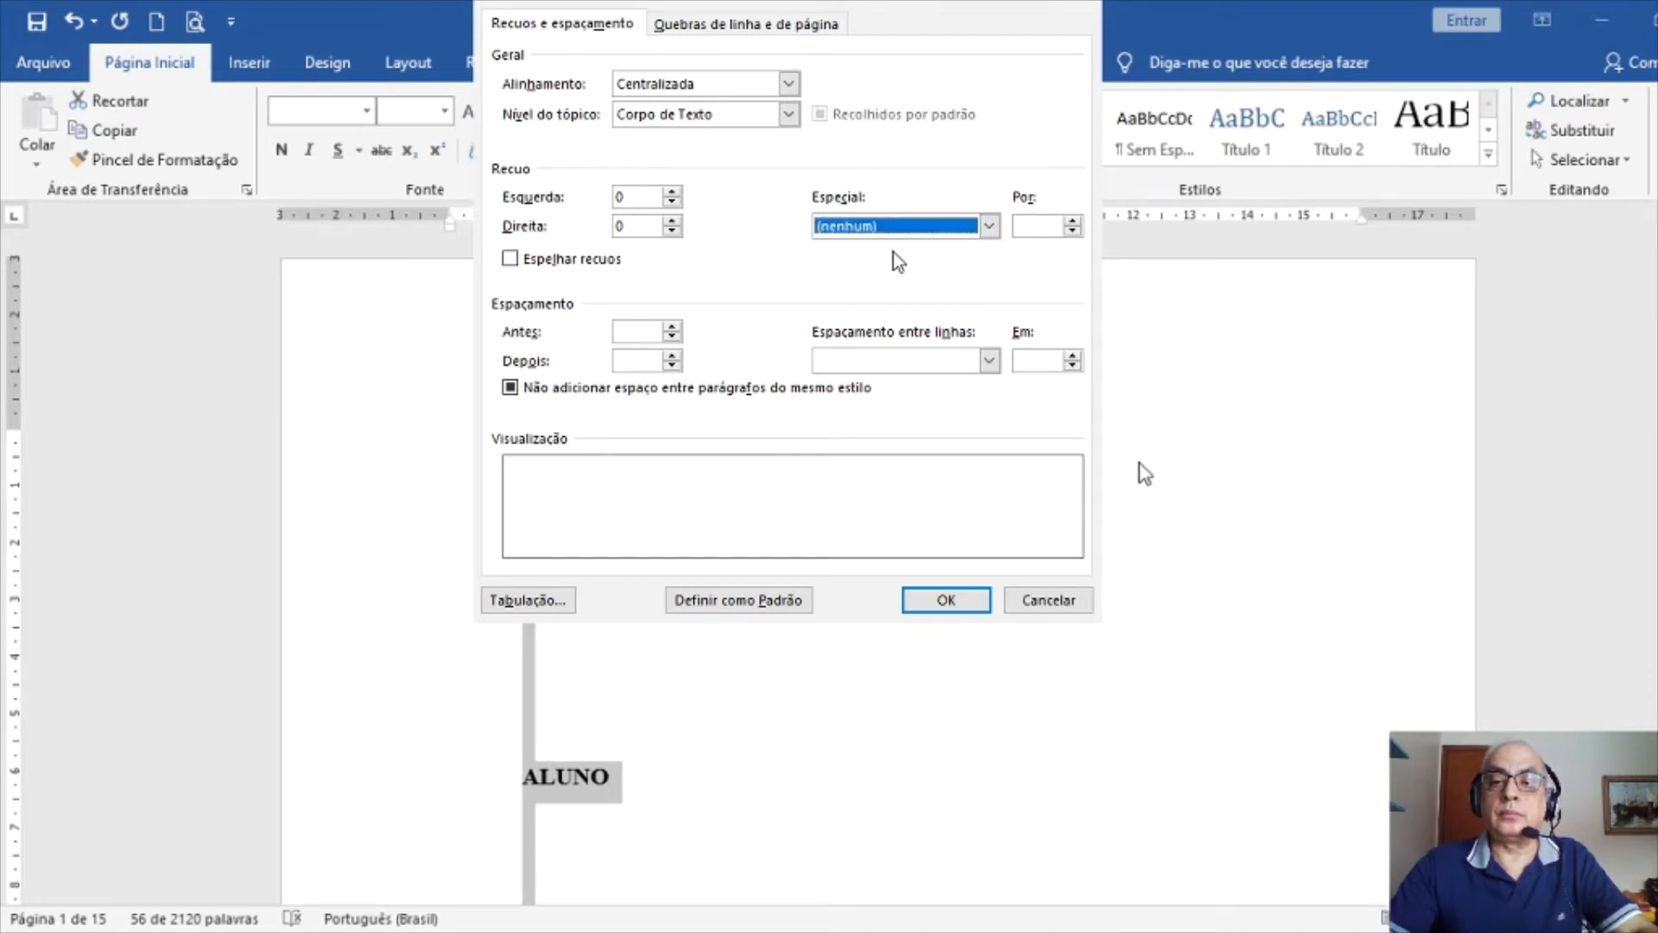
{"action": "left_click", "coordinate": [510, 389]}
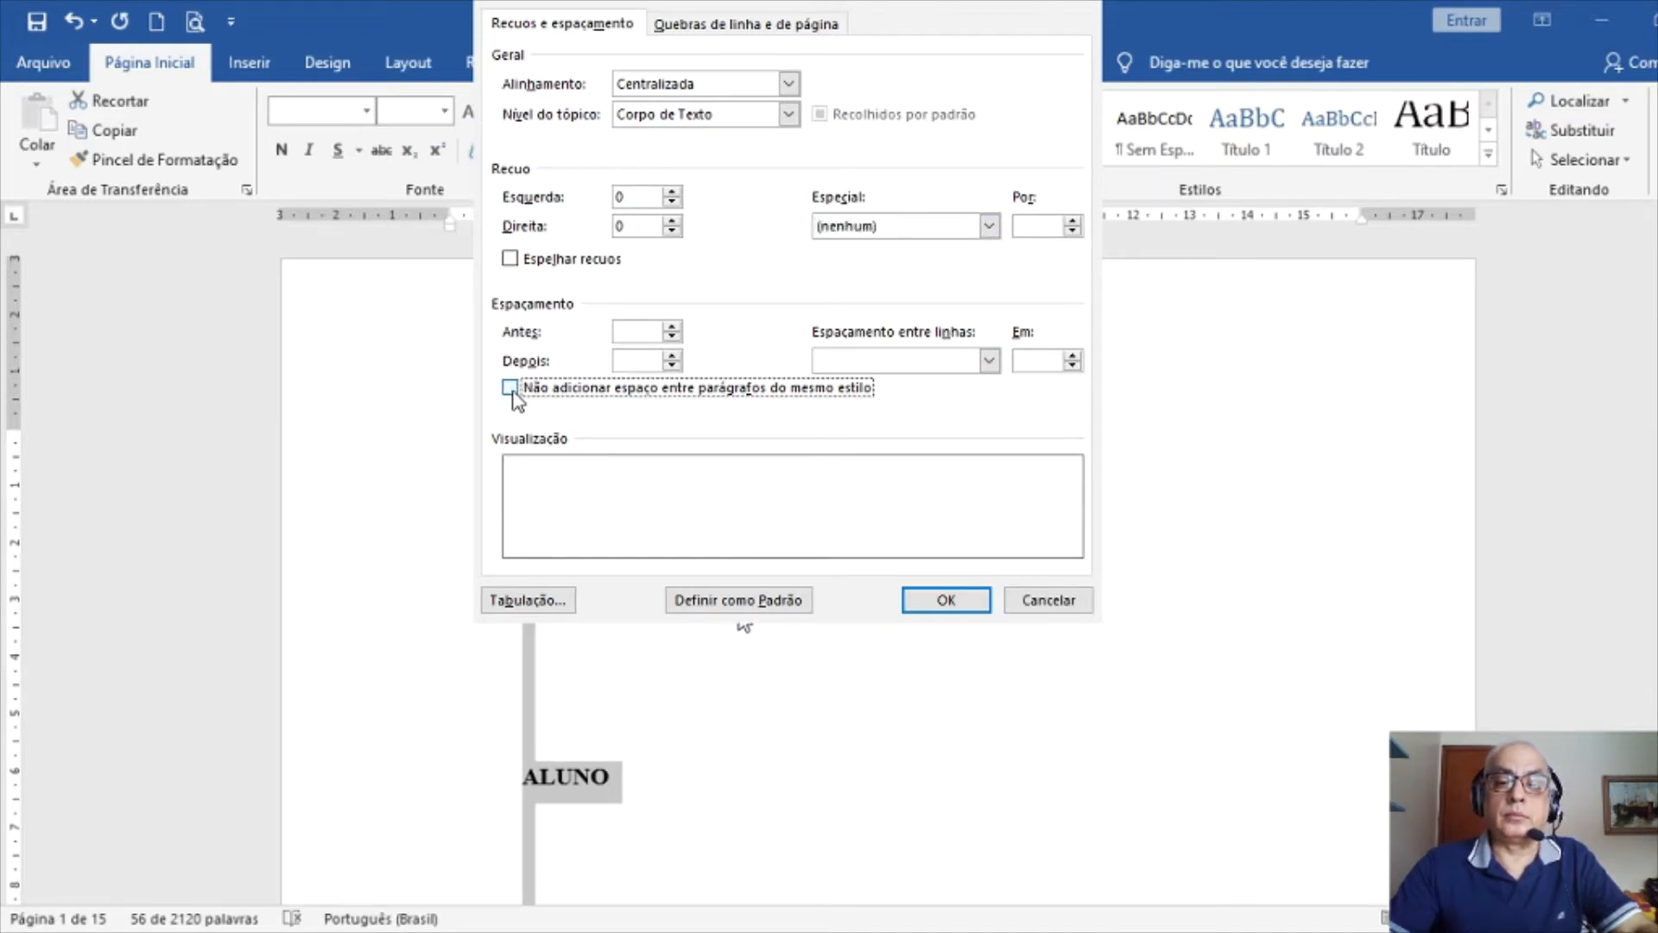
{"action": "left_click", "coordinate": [623, 332]}
{"action": "type", "text": "0"}
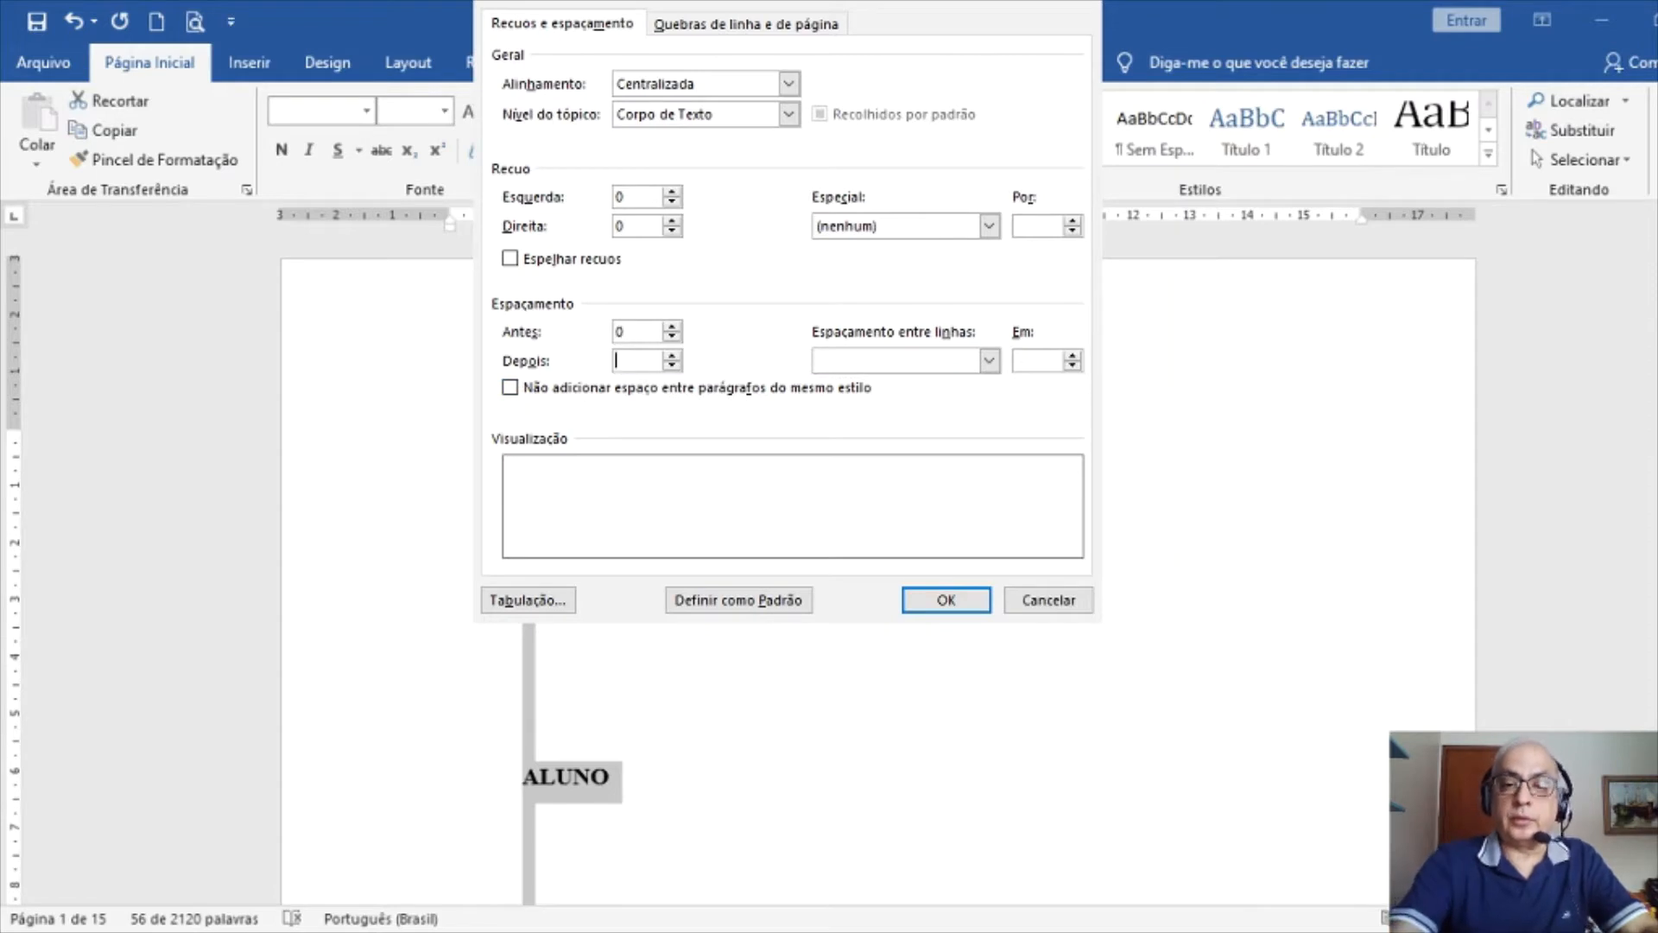
{"action": "type", "text": "0"}
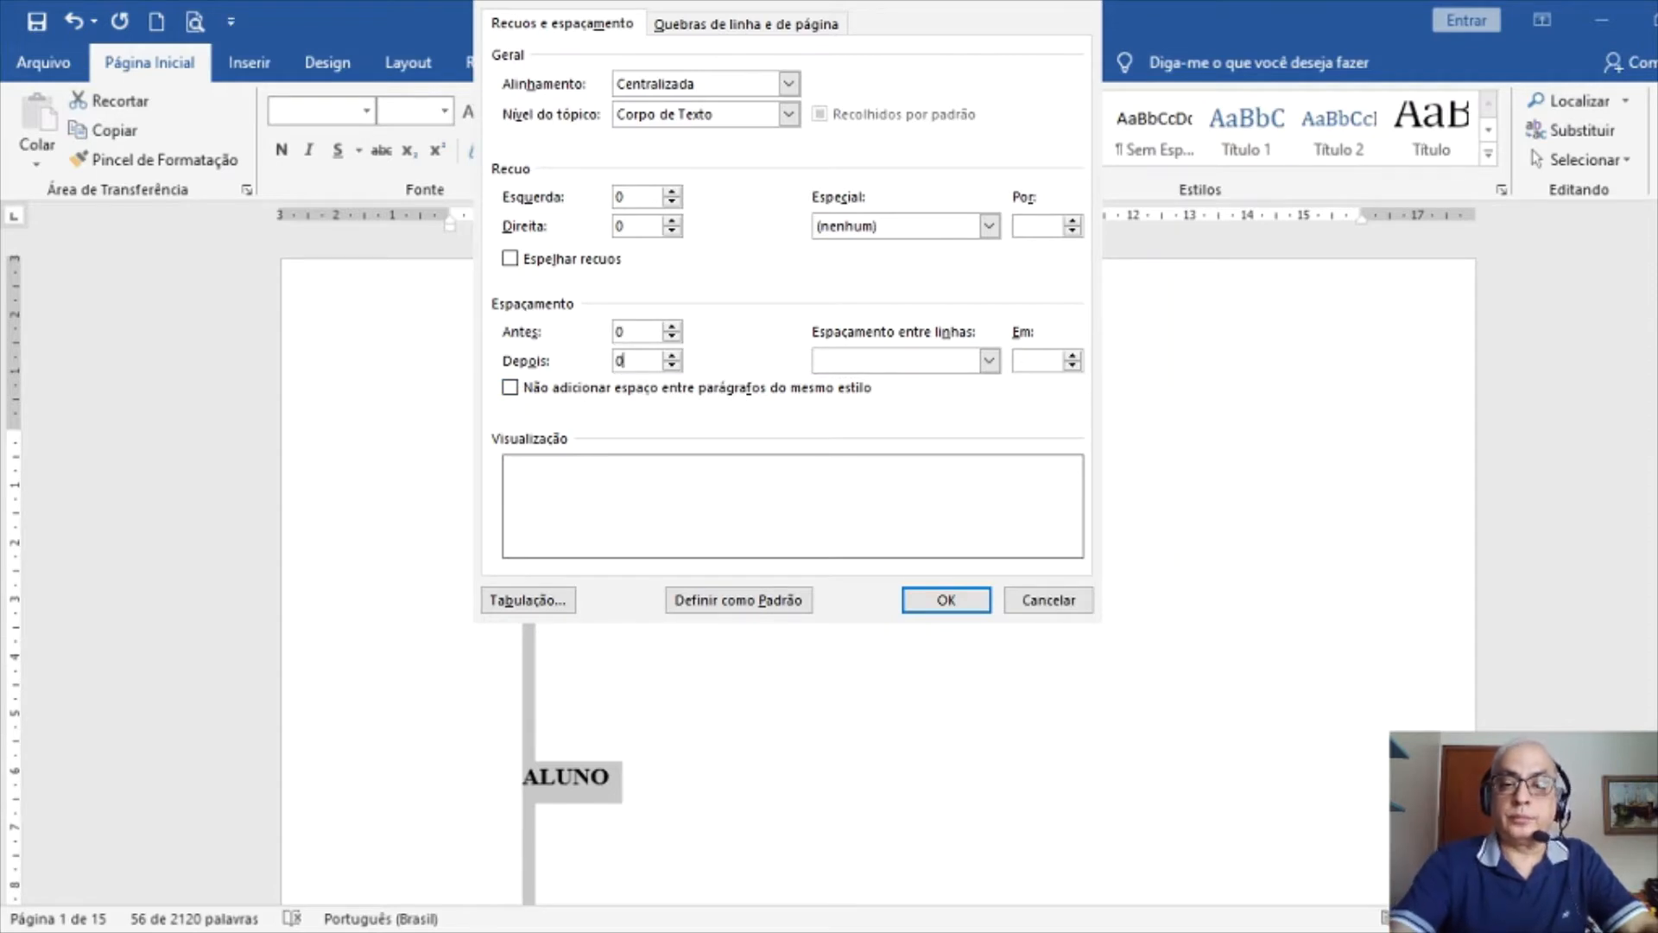
{"action": "left_click", "coordinate": [905, 381]}
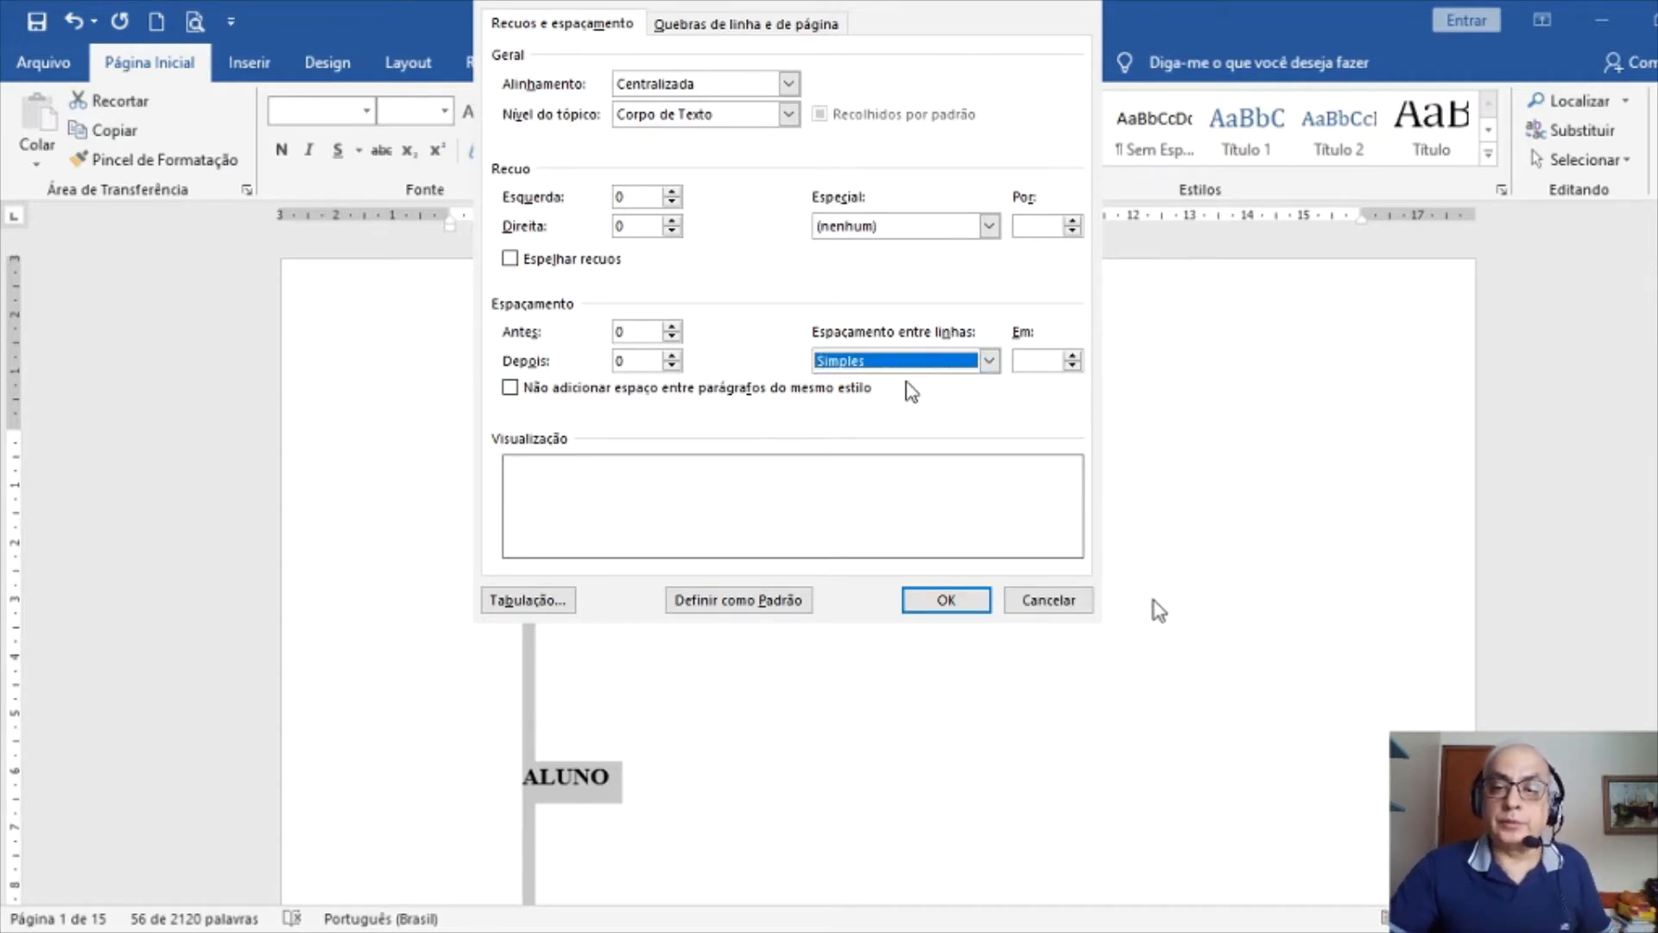
{"action": "left_click", "coordinate": [934, 599]}
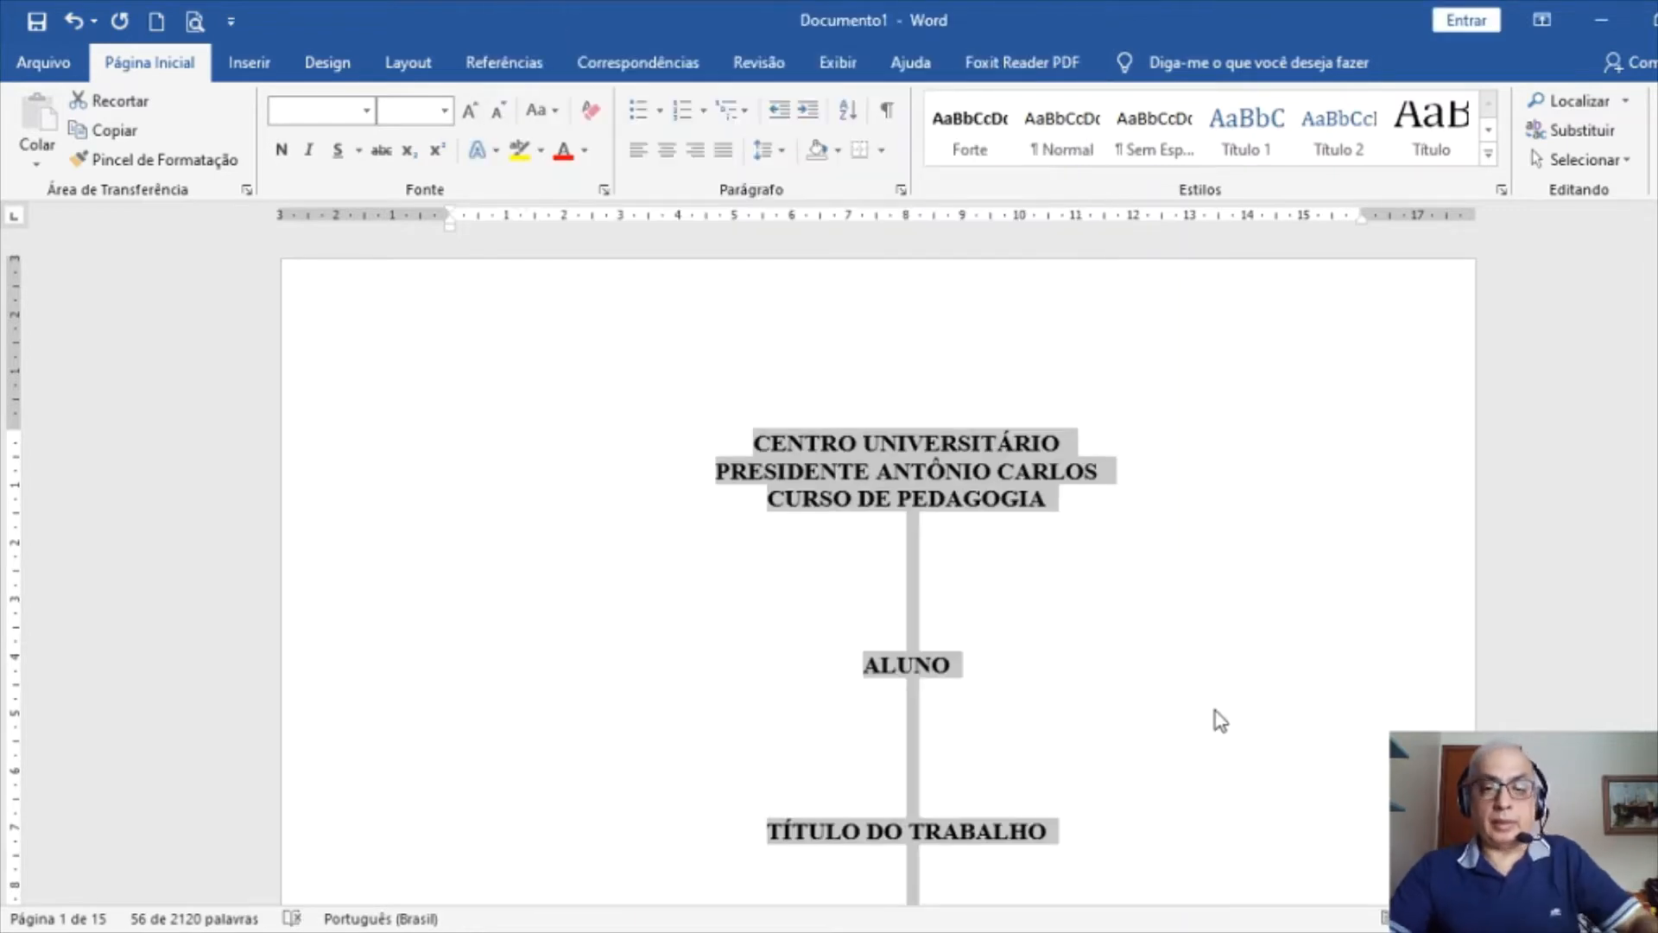
Add blank lines on the cover above ALUNO and TÍTULO DO TRABALHO
{"action": "scroll", "coordinate": [1221, 720], "scroll_direction": "down", "scroll_amount": 6}
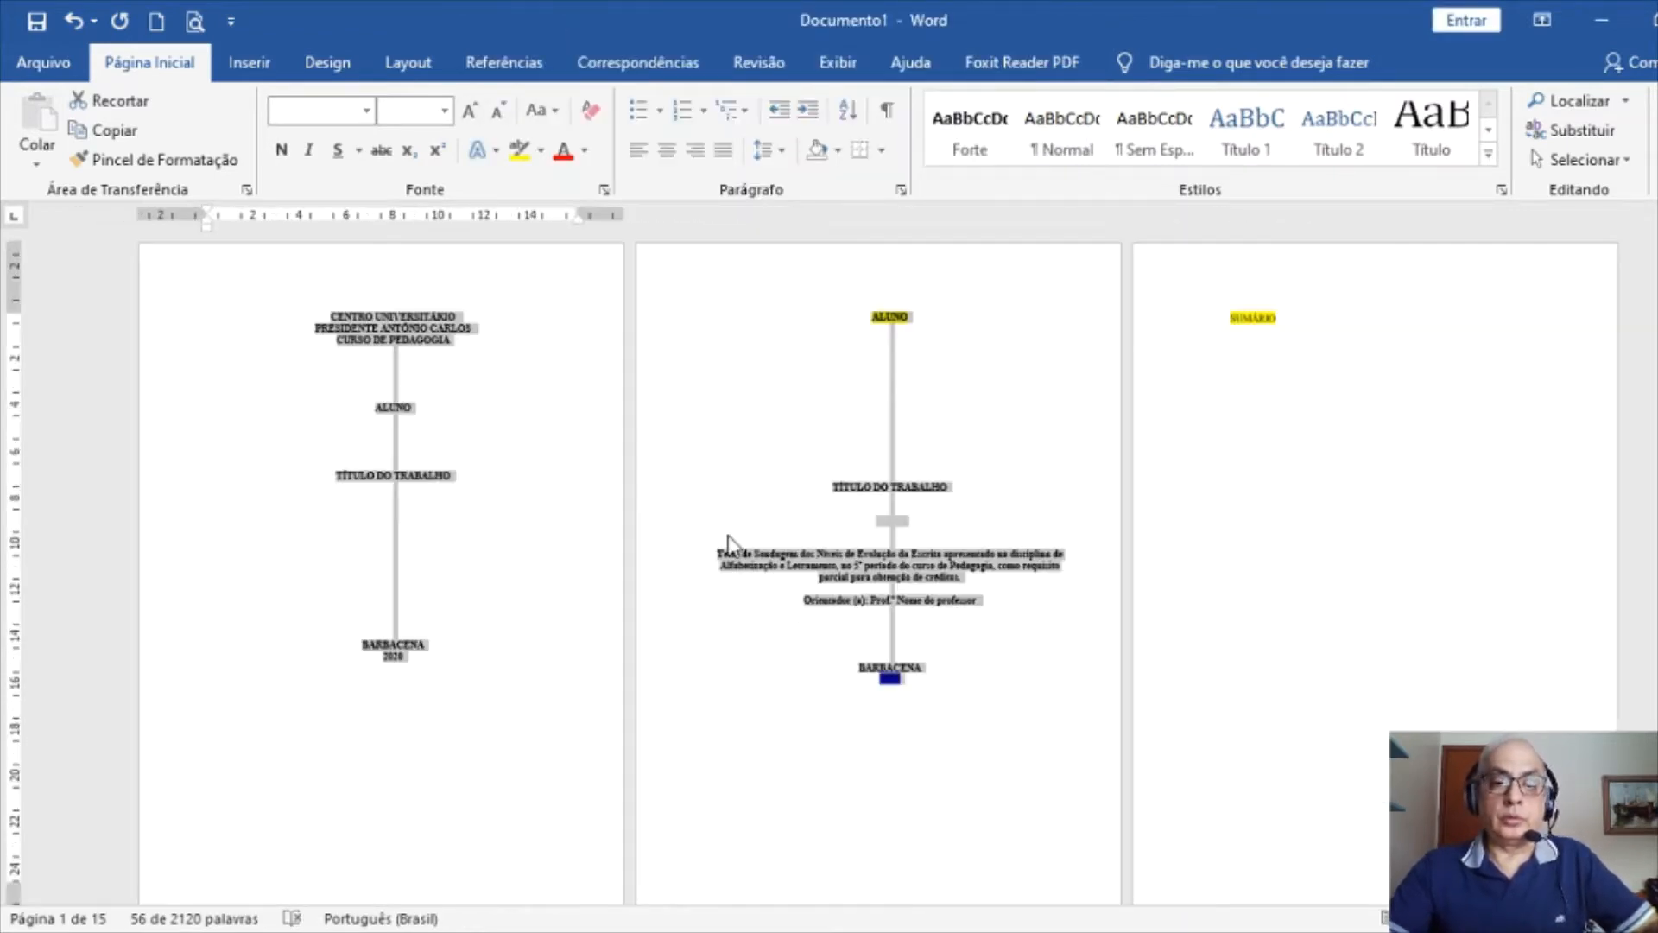
{"action": "scroll", "coordinate": [728, 542], "scroll_direction": "up", "scroll_amount": 2}
{"action": "left_click", "coordinate": [660, 384]}
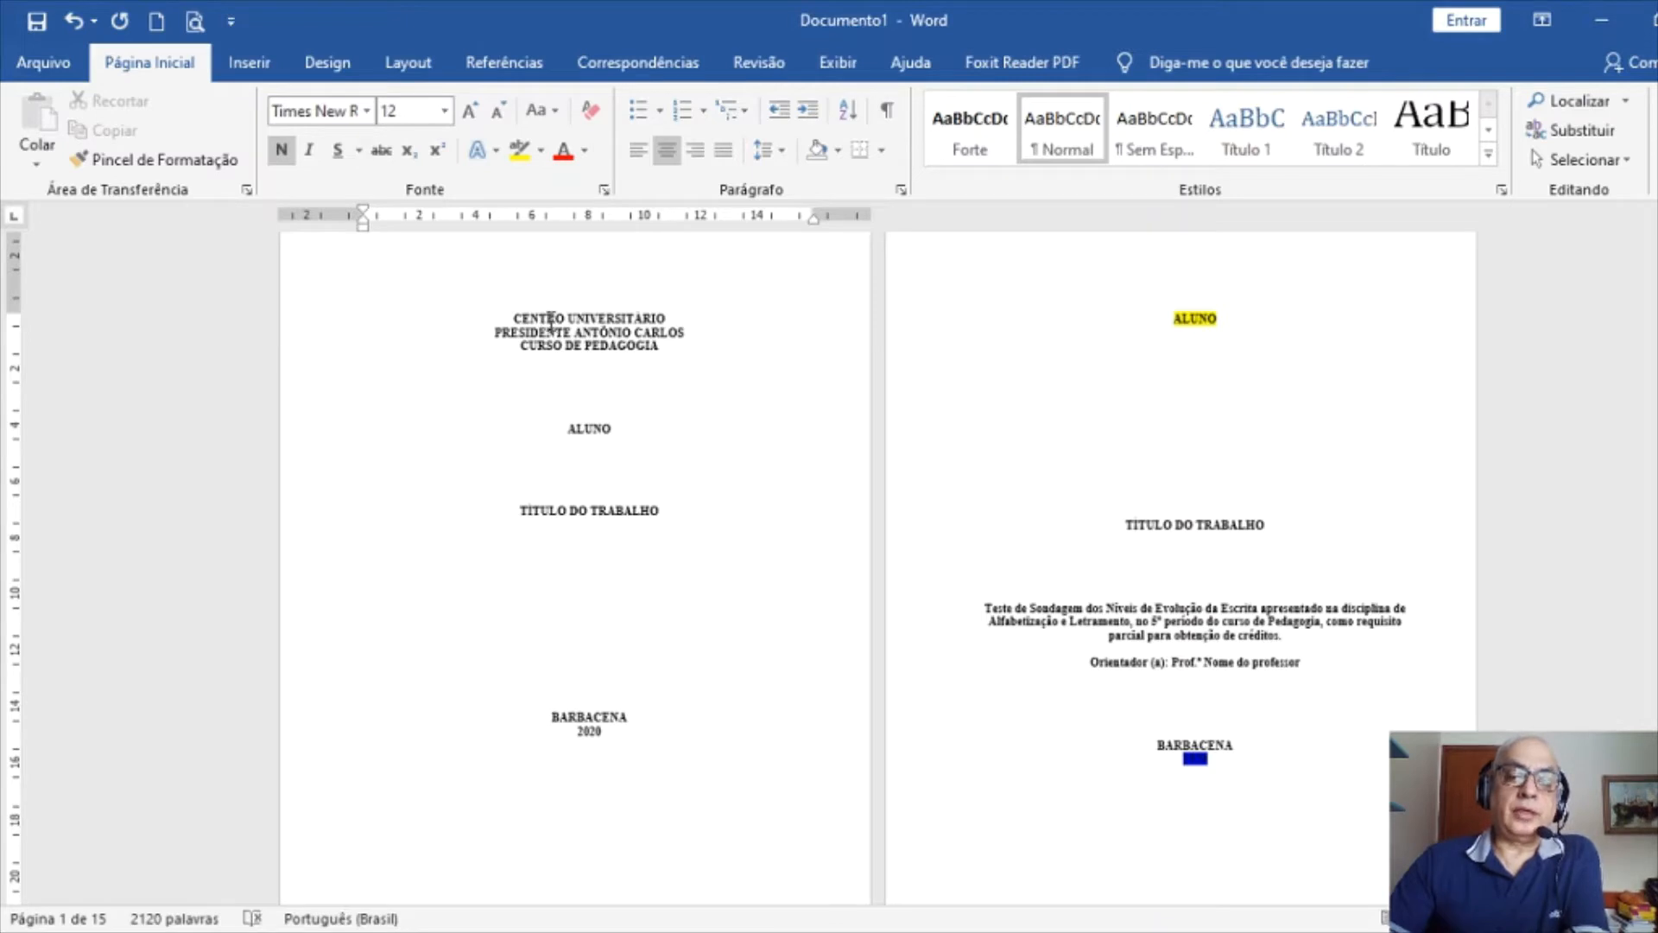
{"action": "key", "text": "Return"}
{"action": "key", "text": "Return"}
{"action": "key", "text": "Return"}
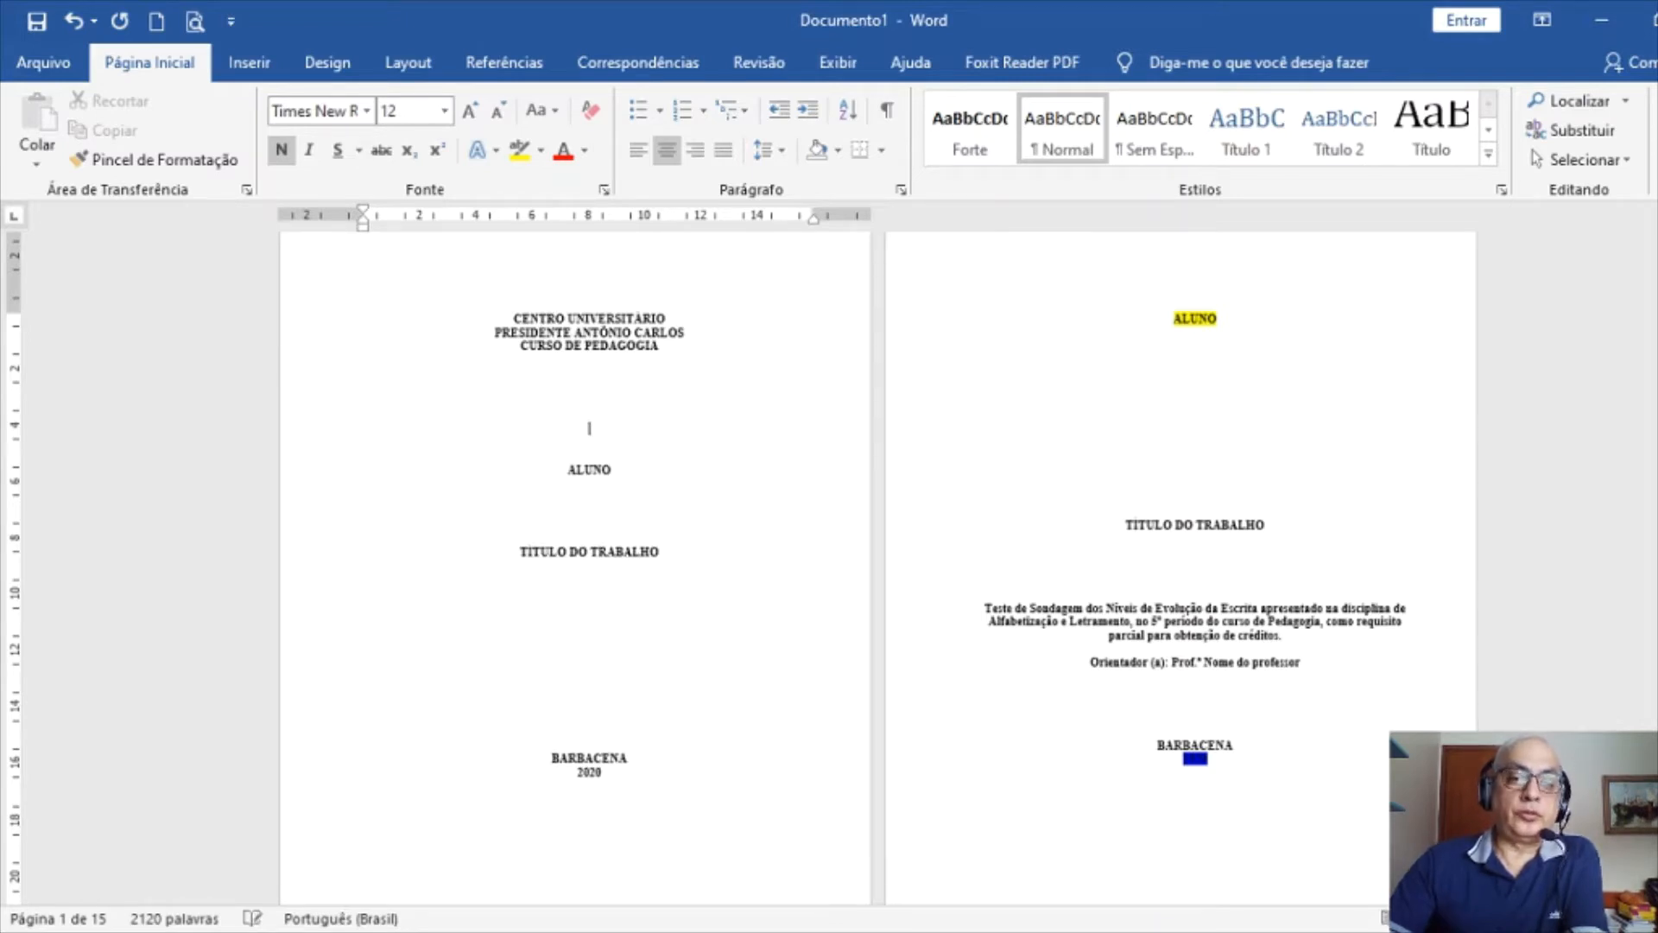
{"action": "key", "text": "Return"}
{"action": "left_click", "coordinate": [584, 508]}
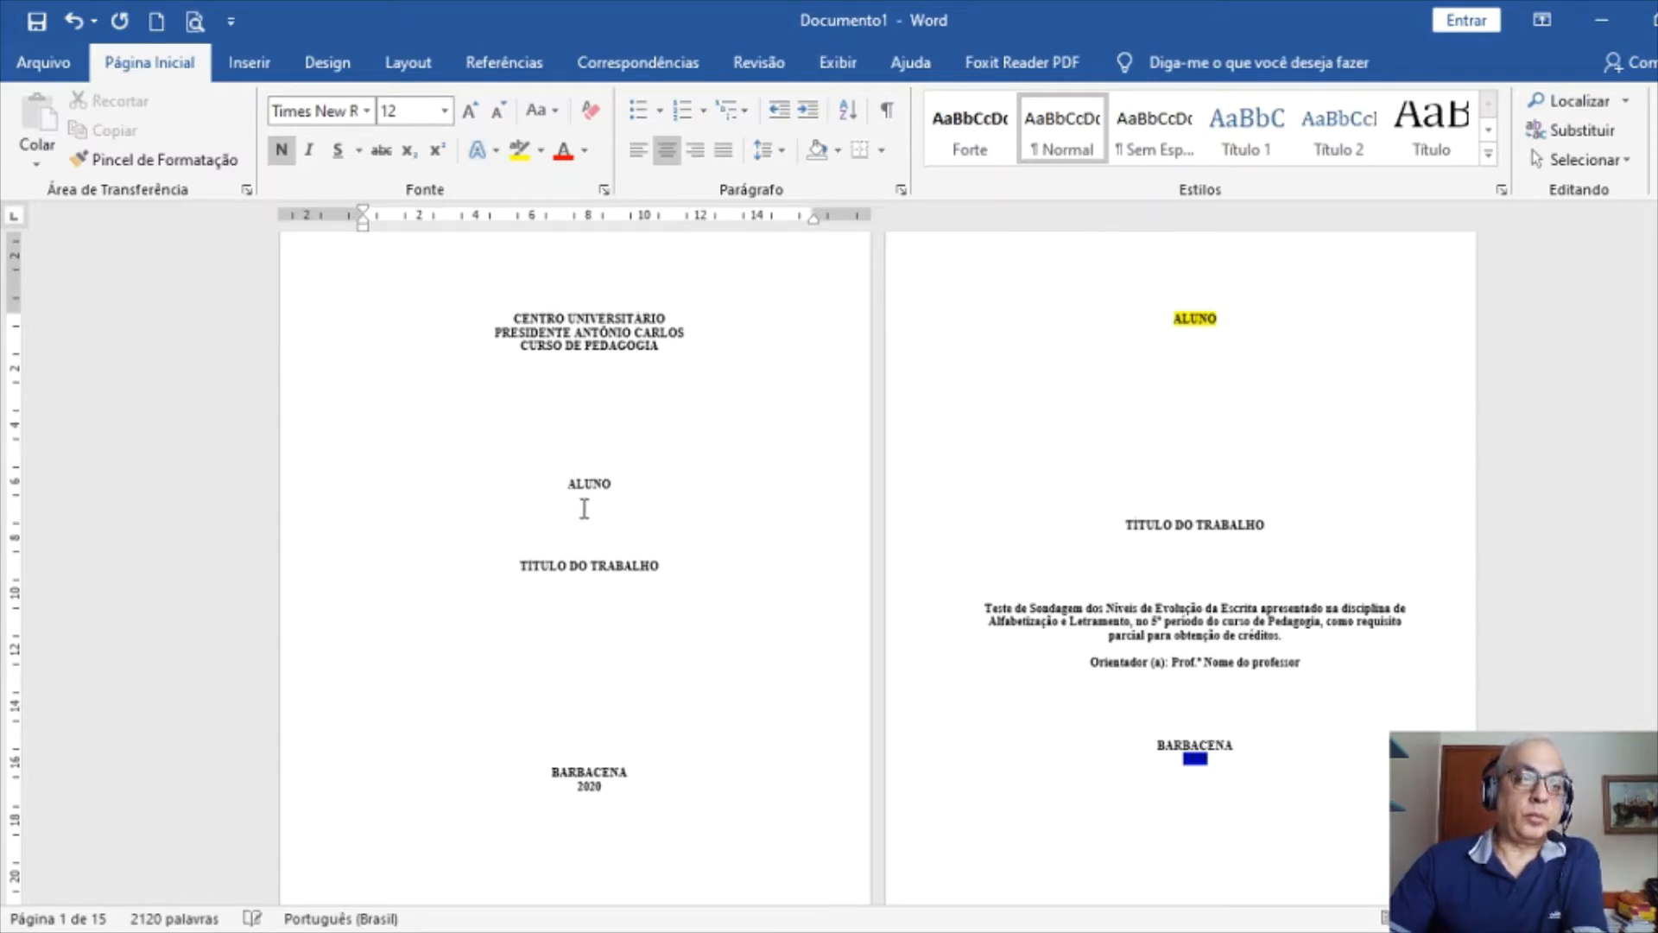
{"action": "key", "text": "Return"}
{"action": "key", "text": "Return"}
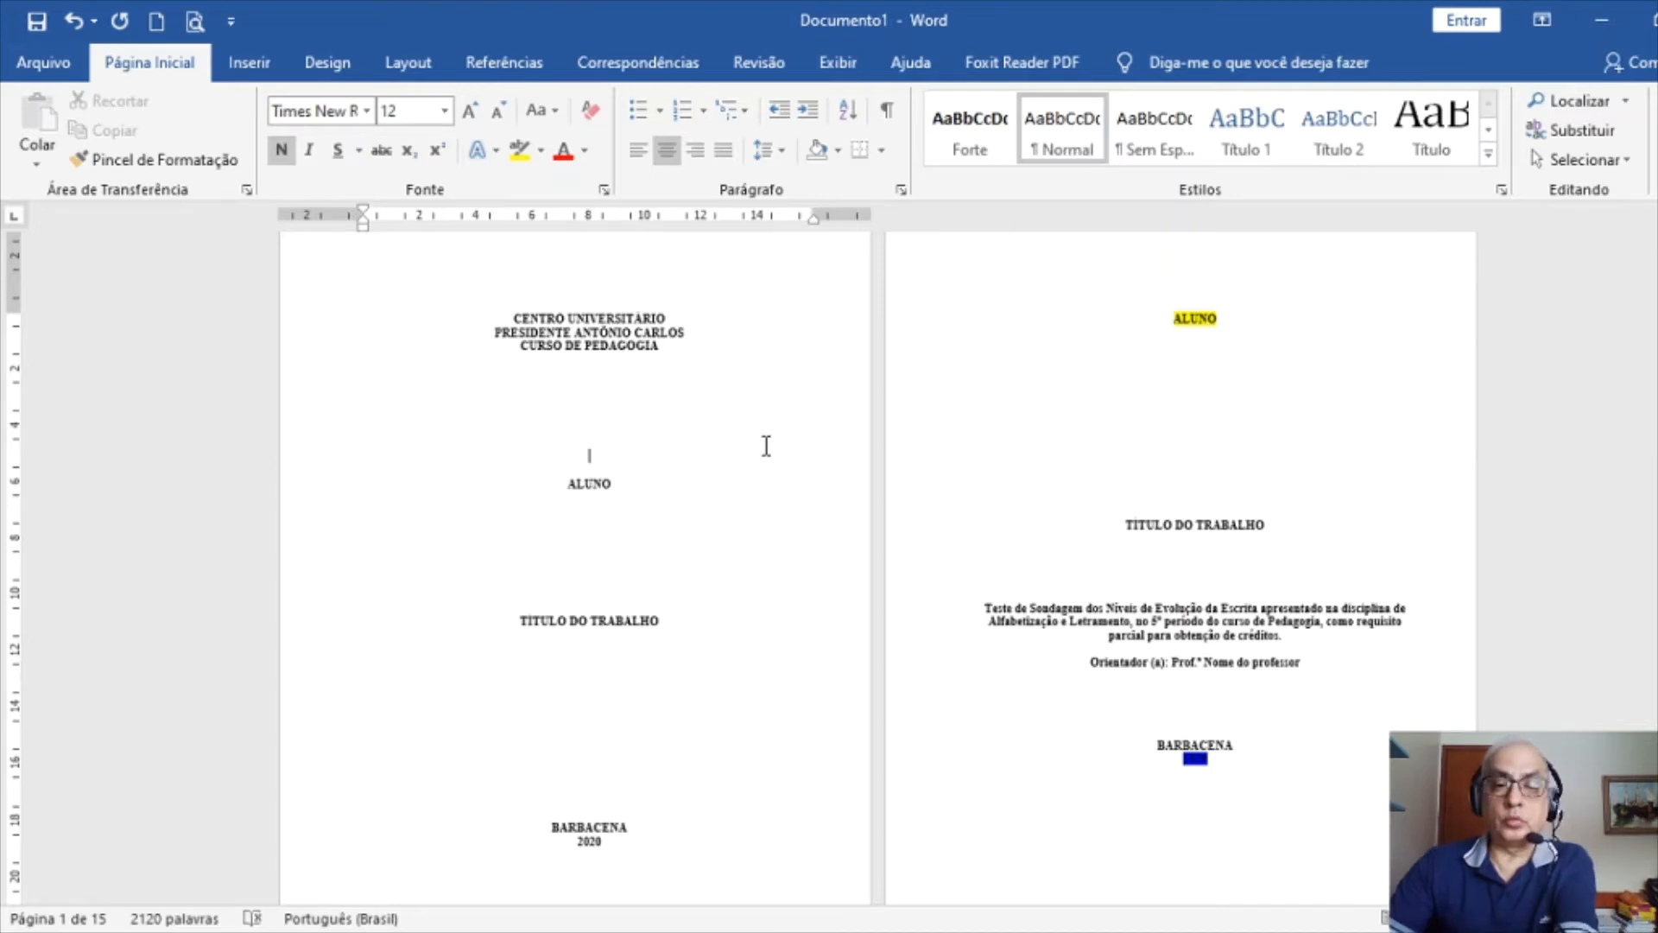
{"action": "key", "text": "Delete"}
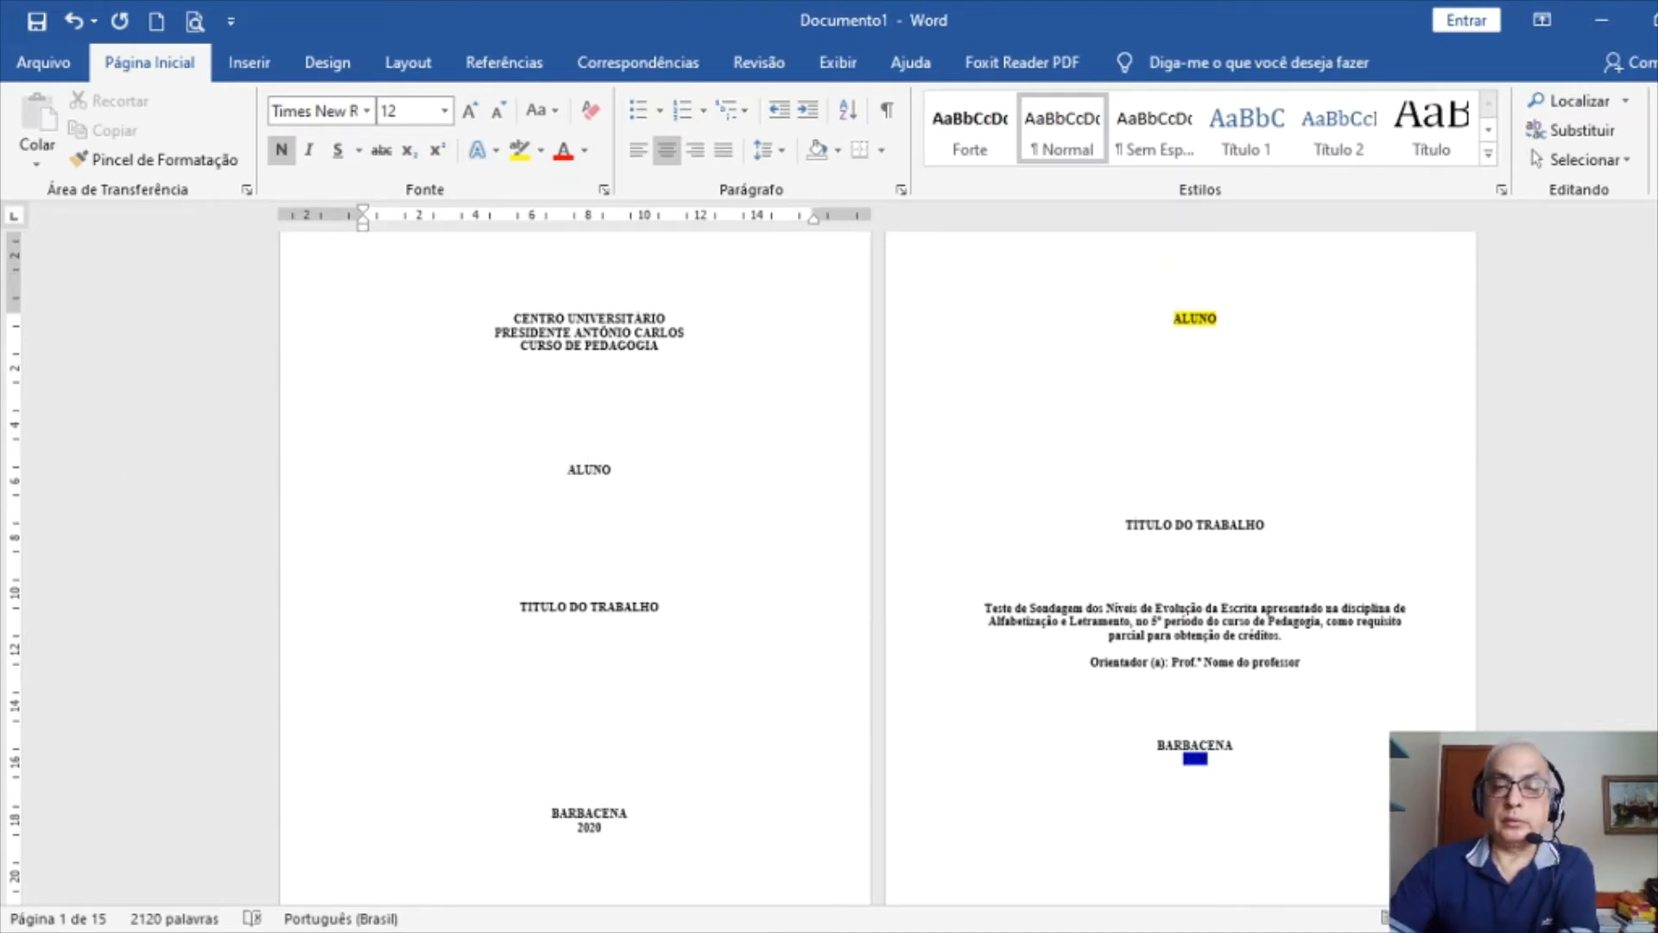
{"action": "key", "text": "Return"}
{"action": "left_click", "coordinate": [581, 594]}
{"action": "key", "text": "Return"}
{"action": "key", "text": "Return"}
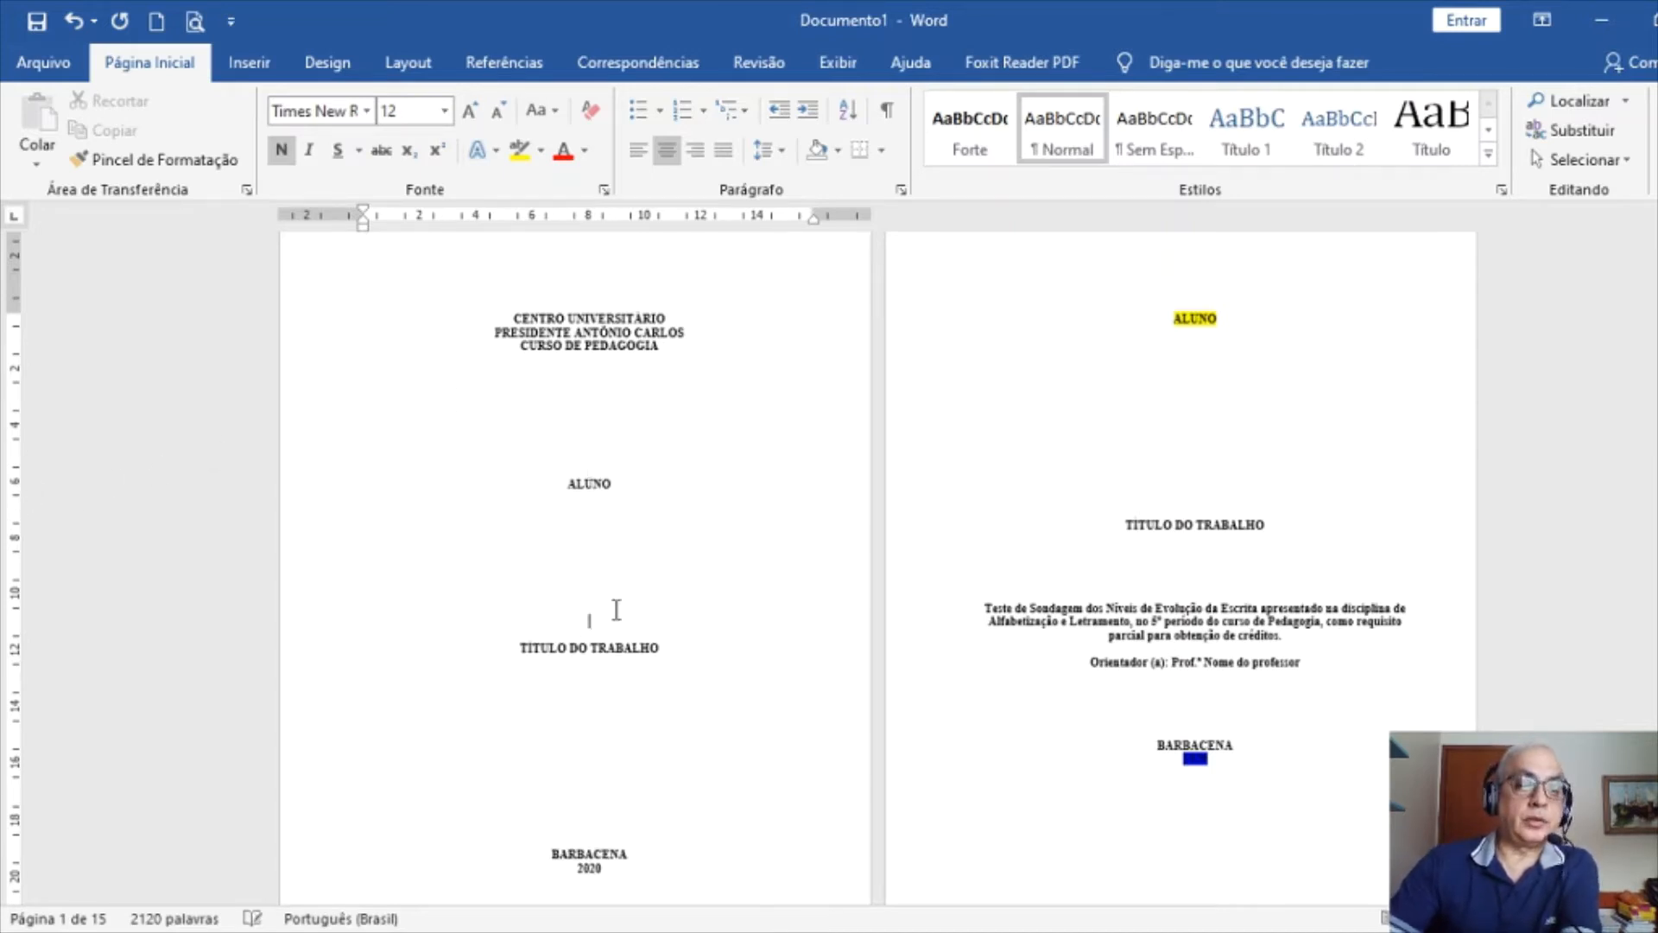
Add blank lines to push BARBACENA down to the bottom of the cover page
{"action": "scroll", "coordinate": [698, 772], "scroll_direction": "down", "scroll_amount": 2}
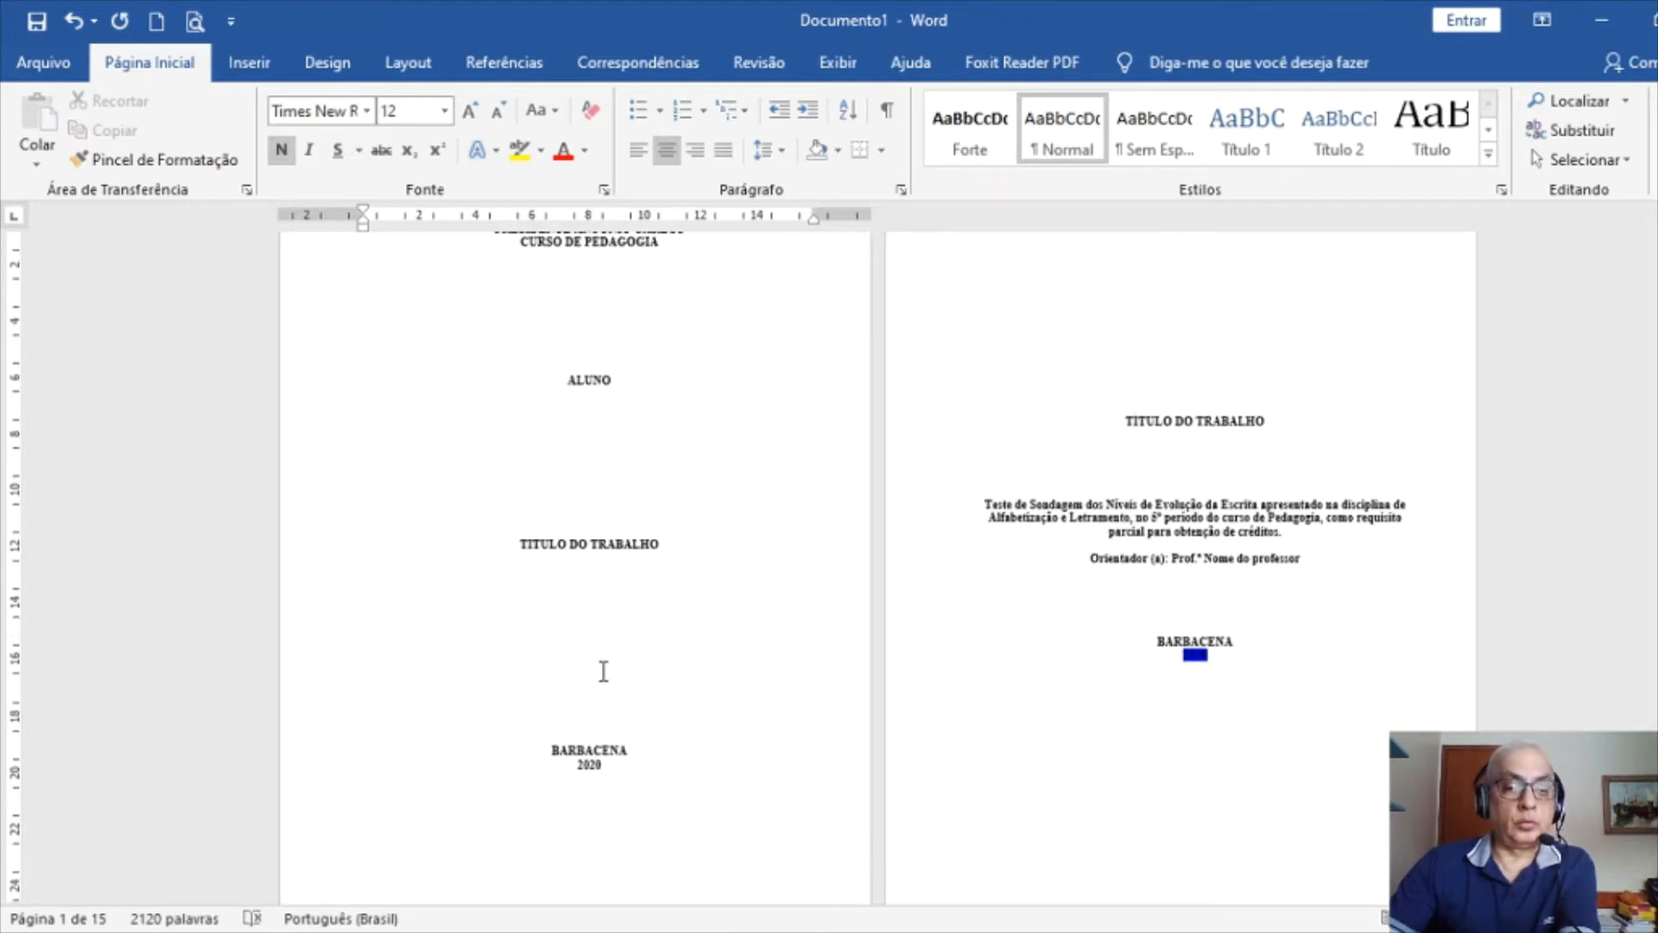
{"action": "key", "text": "Return"}
{"action": "key", "text": "Return"}
{"action": "key", "text": "Return"}
{"action": "key", "text": "Return"}
{"action": "key", "text": "Return"}
{"action": "key", "text": "Return"}
{"action": "key", "text": "Return"}
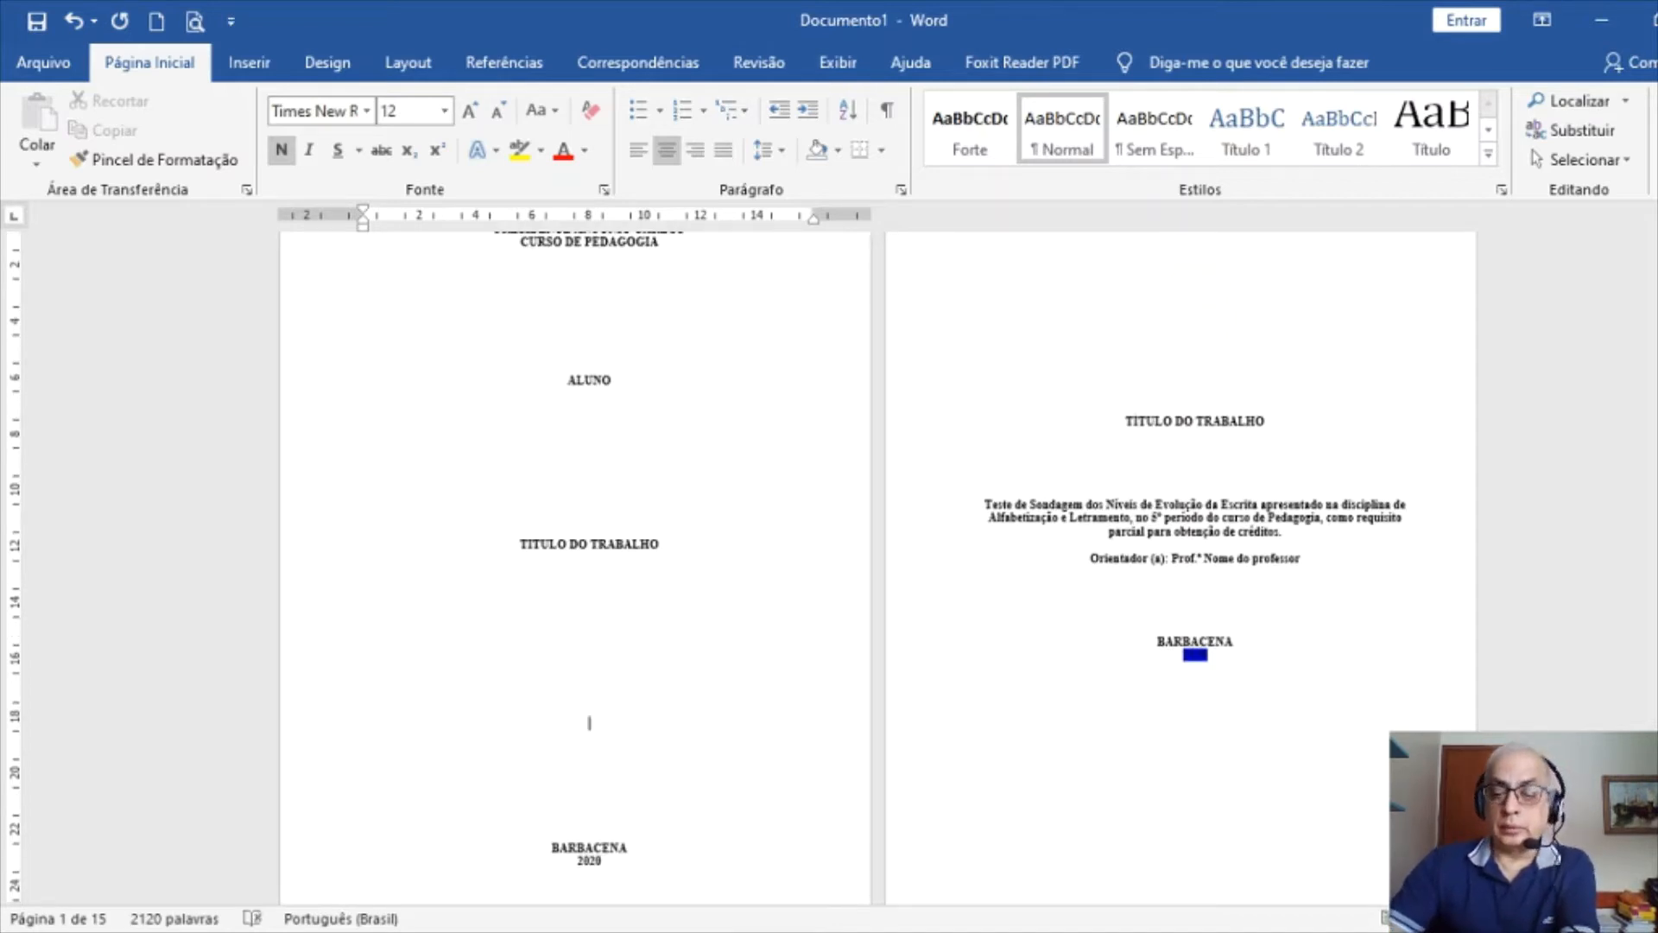
{"action": "key", "text": "Return"}
{"action": "scroll", "coordinate": [590, 598], "scroll_direction": "down", "scroll_amount": 3}
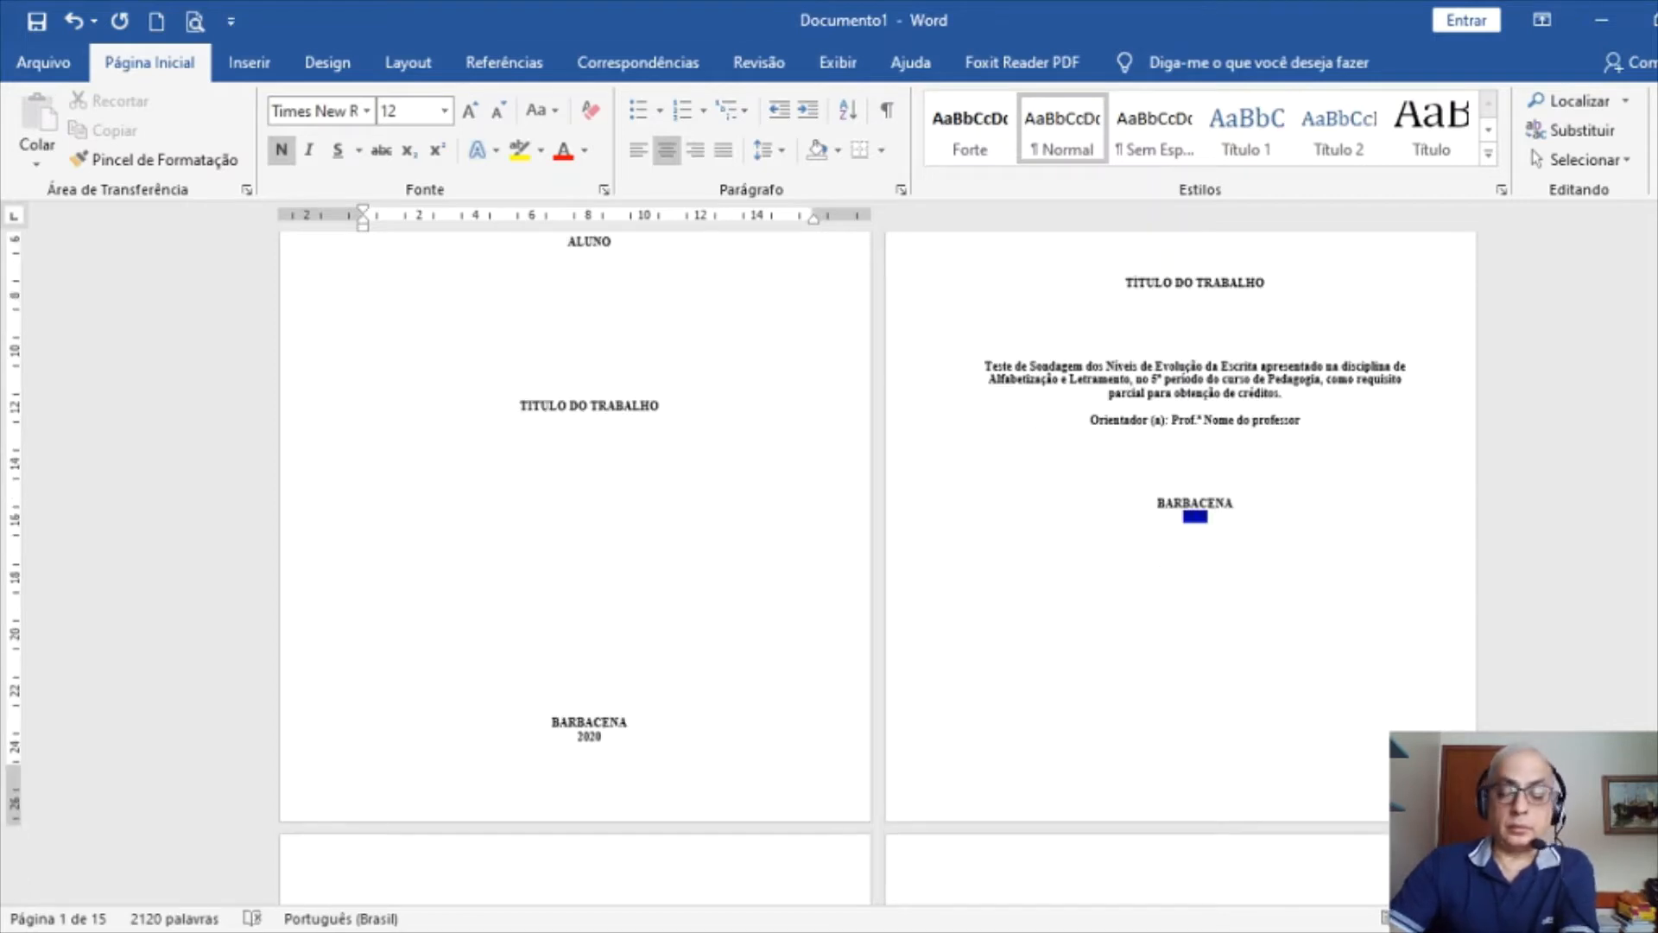
{"action": "key", "text": "Return"}
{"action": "key", "text": "Return"}
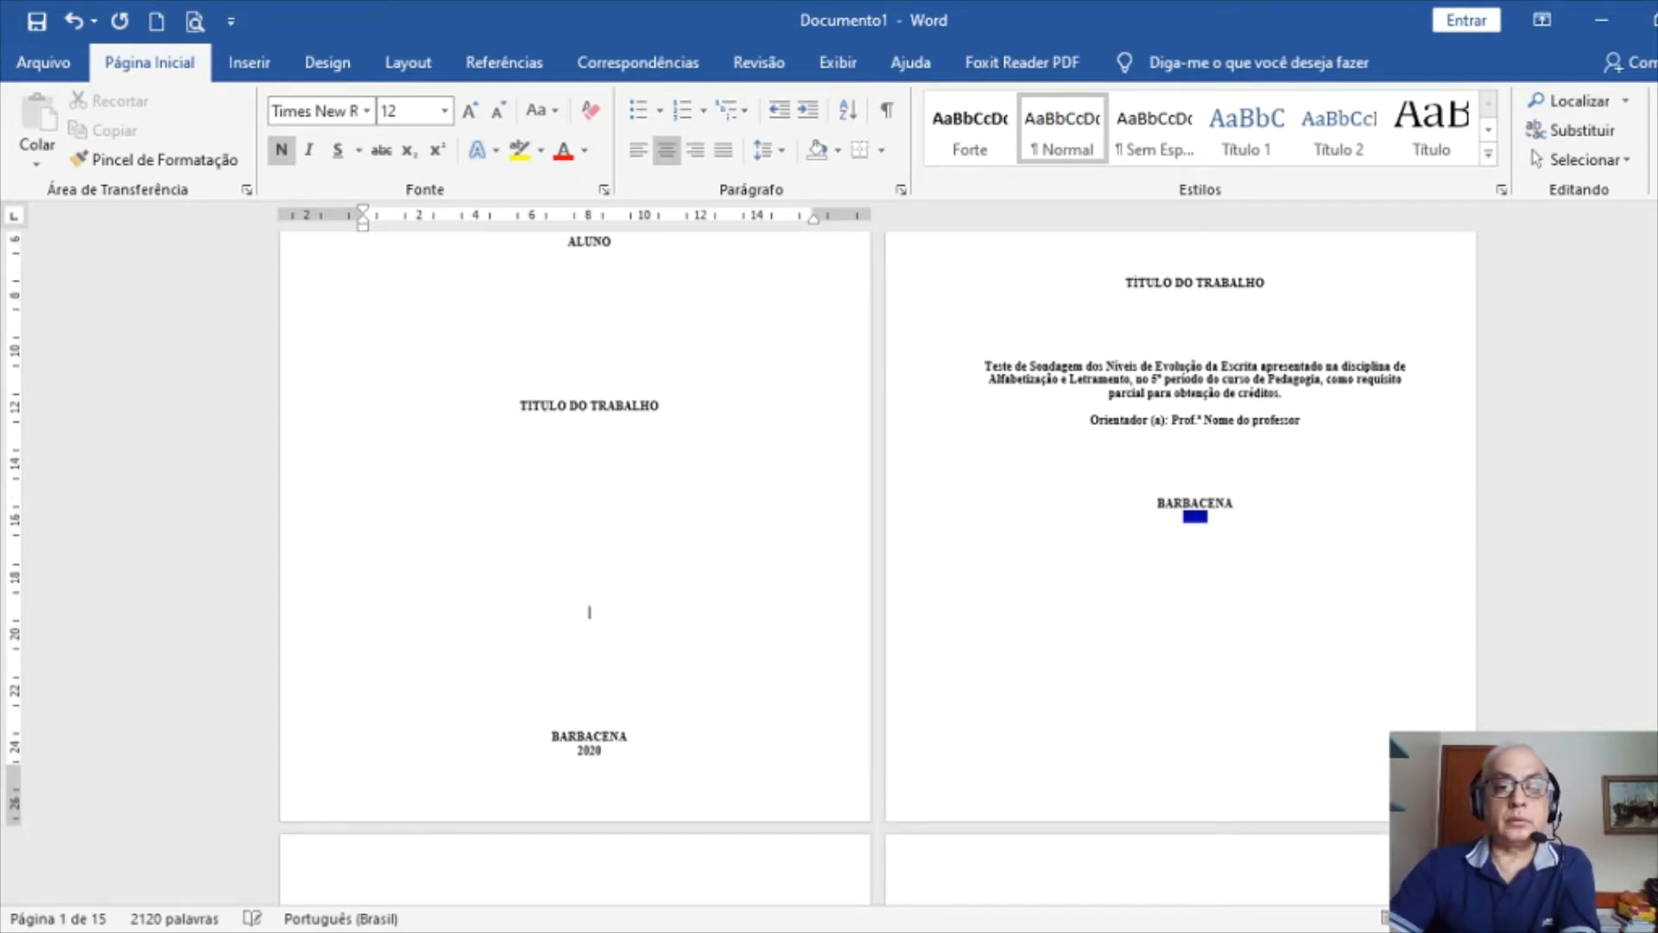
{"action": "key", "text": "Delete"}
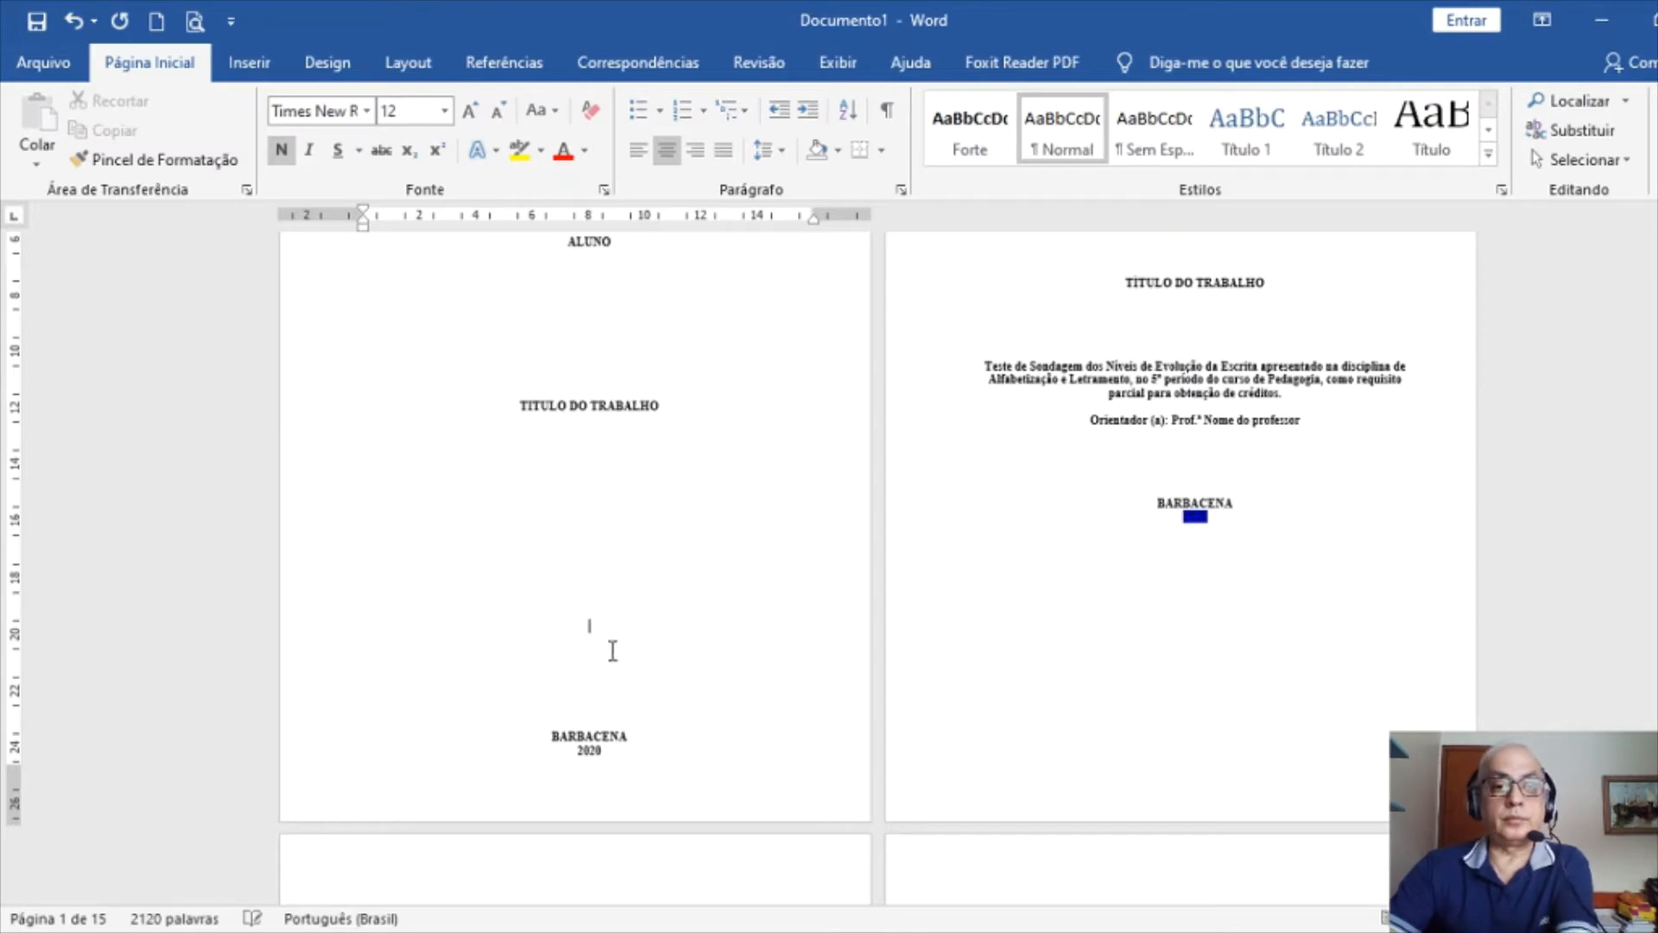
{"action": "left_click", "coordinate": [585, 348]}
{"action": "key", "text": "Return"}
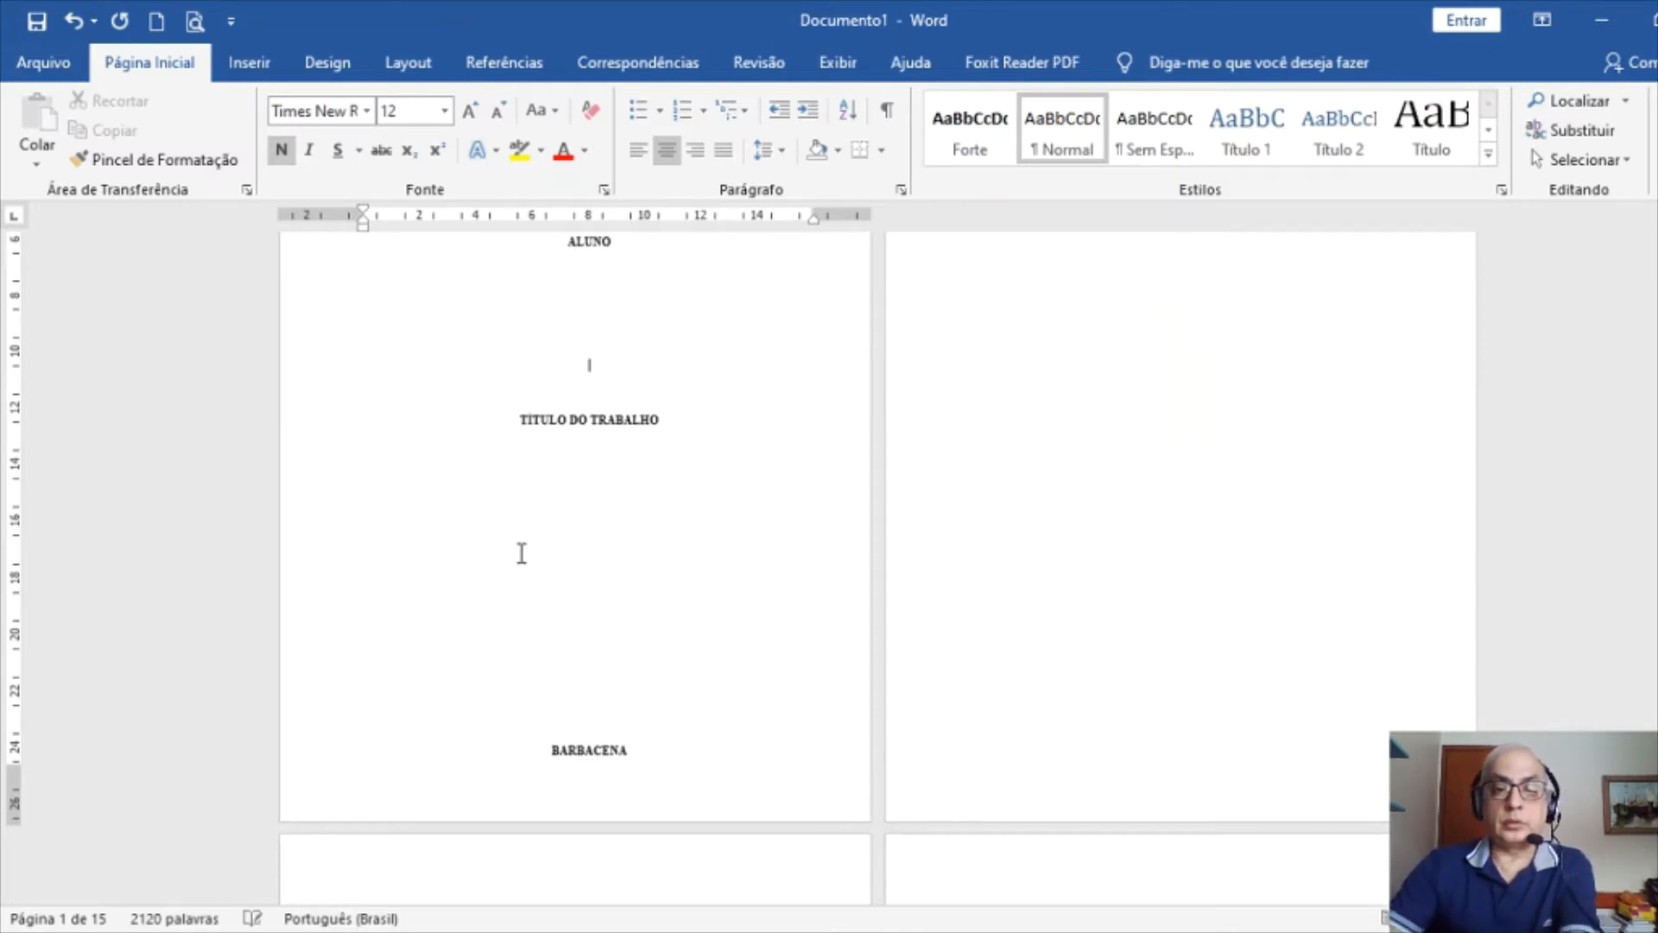
{"action": "scroll", "coordinate": [1168, 492], "scroll_direction": "up", "scroll_amount": 3}
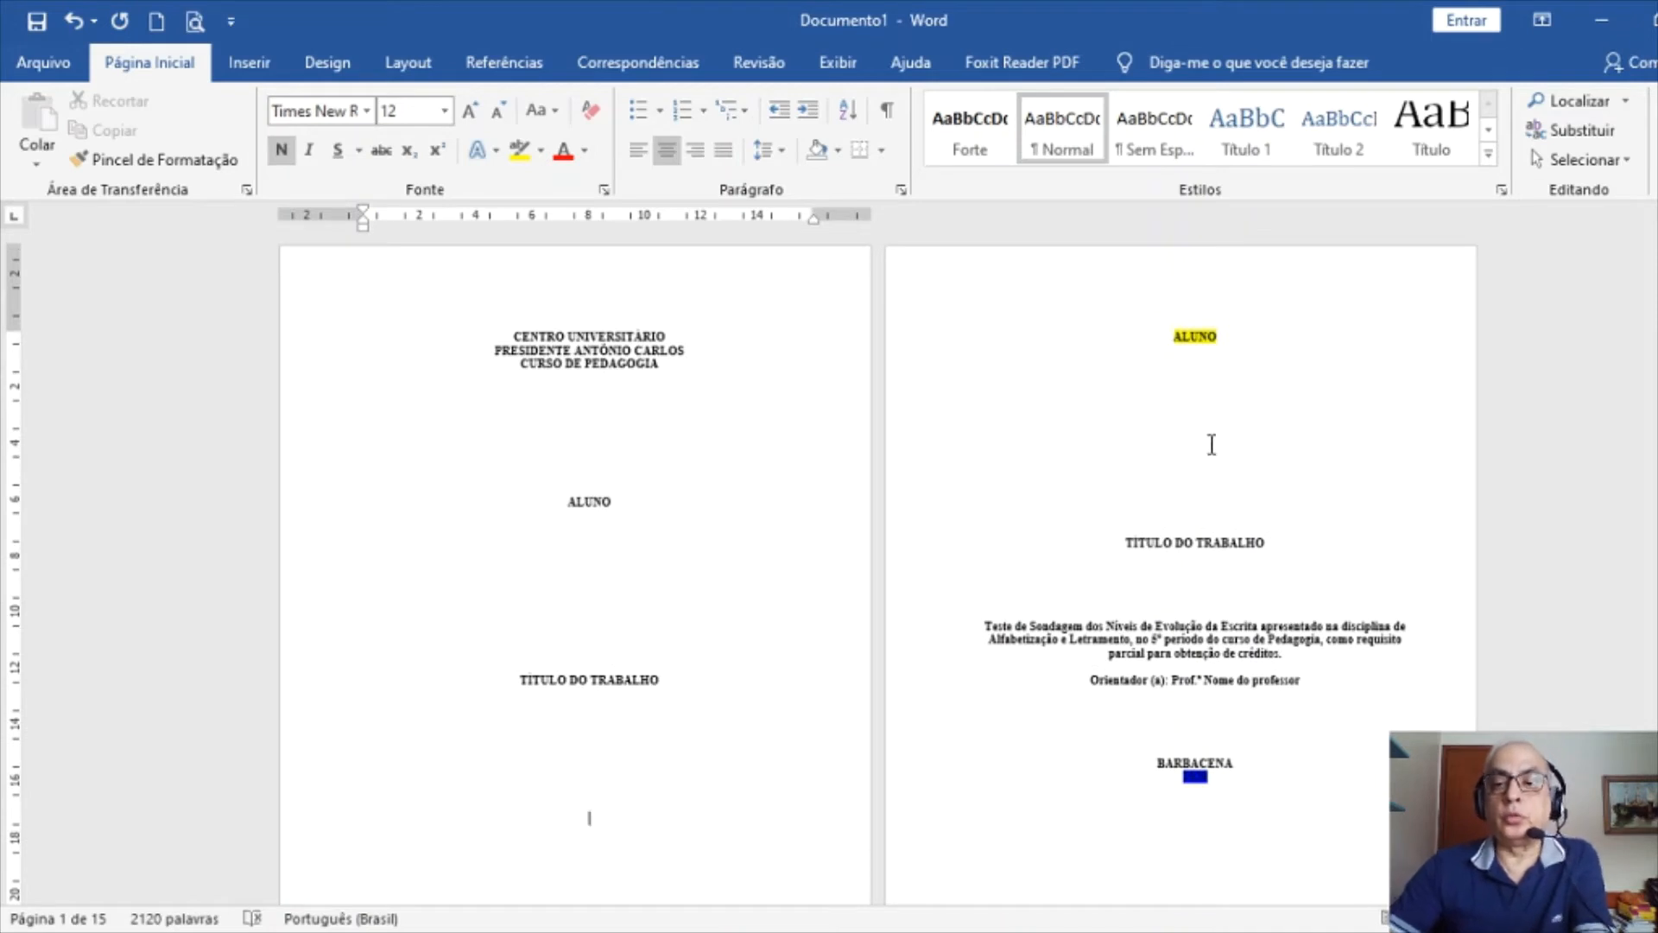
Add blank lines below ALUNO on the title page and select the Teste de Sondagem paragraph through Orientador
{"action": "left_click", "coordinate": [1162, 435]}
{"action": "key", "text": "Return"}
{"action": "key", "text": "Return"}
{"action": "key", "text": "Return"}
{"action": "key", "text": "Return"}
{"action": "key", "text": "Return"}
{"action": "key", "text": "Return"}
{"action": "key", "text": "Return"}
{"action": "key", "text": "Return"}
{"action": "key", "text": "Return"}
{"action": "key", "text": "Return"}
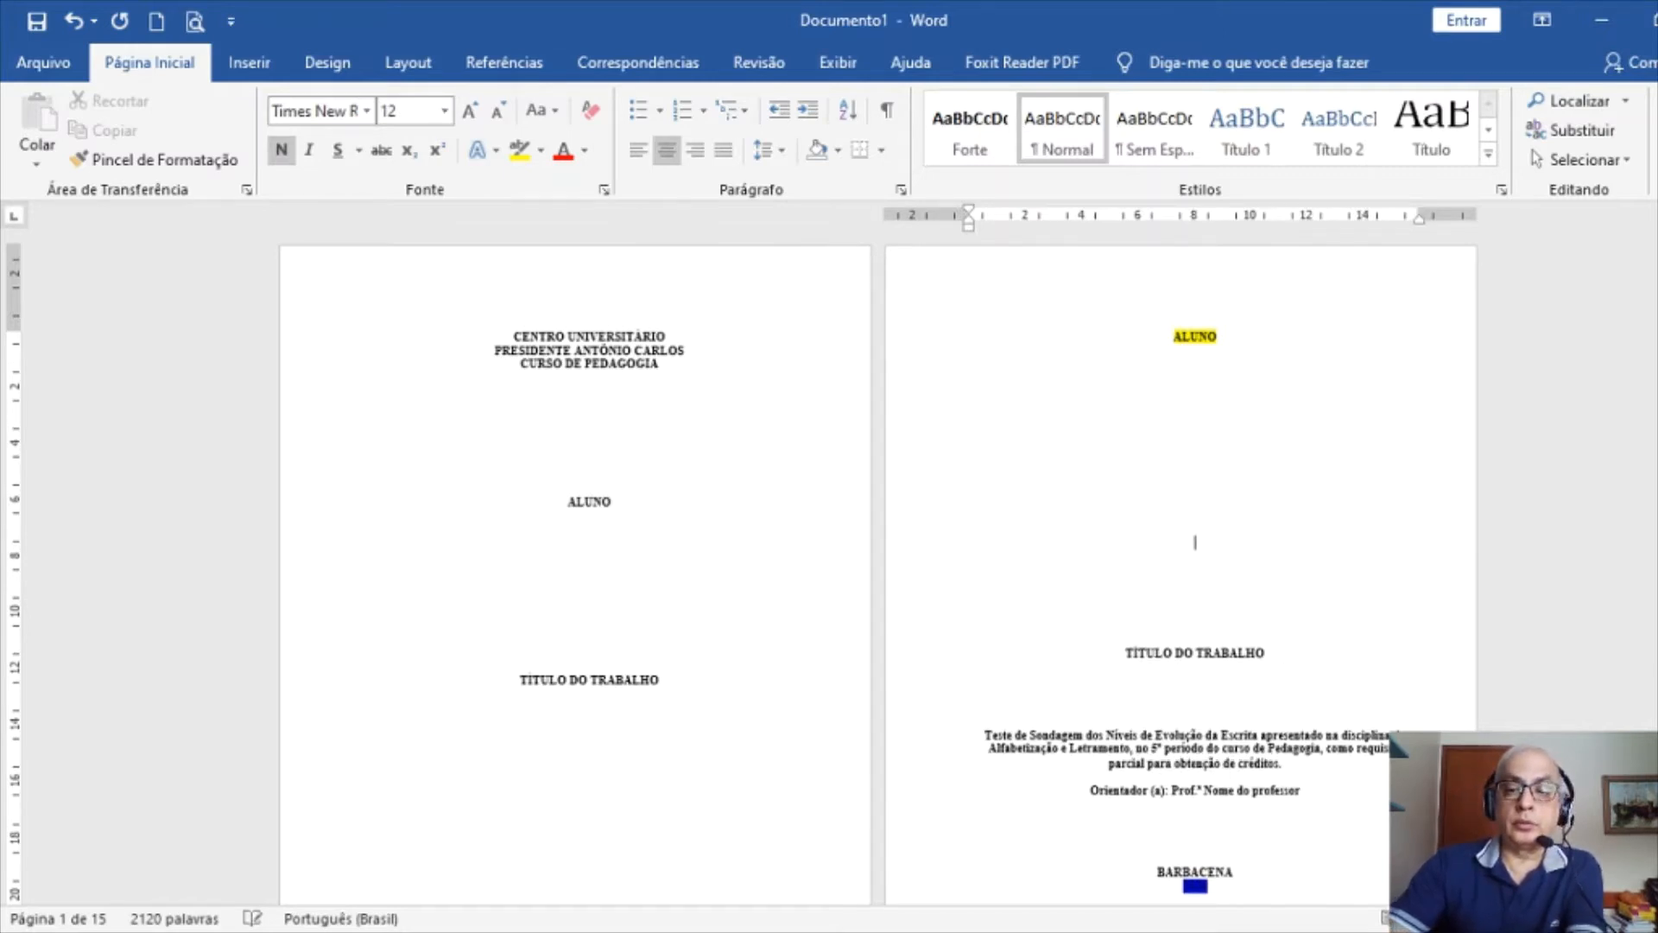
{"action": "scroll", "coordinate": [1184, 659], "scroll_direction": "down", "scroll_amount": 5}
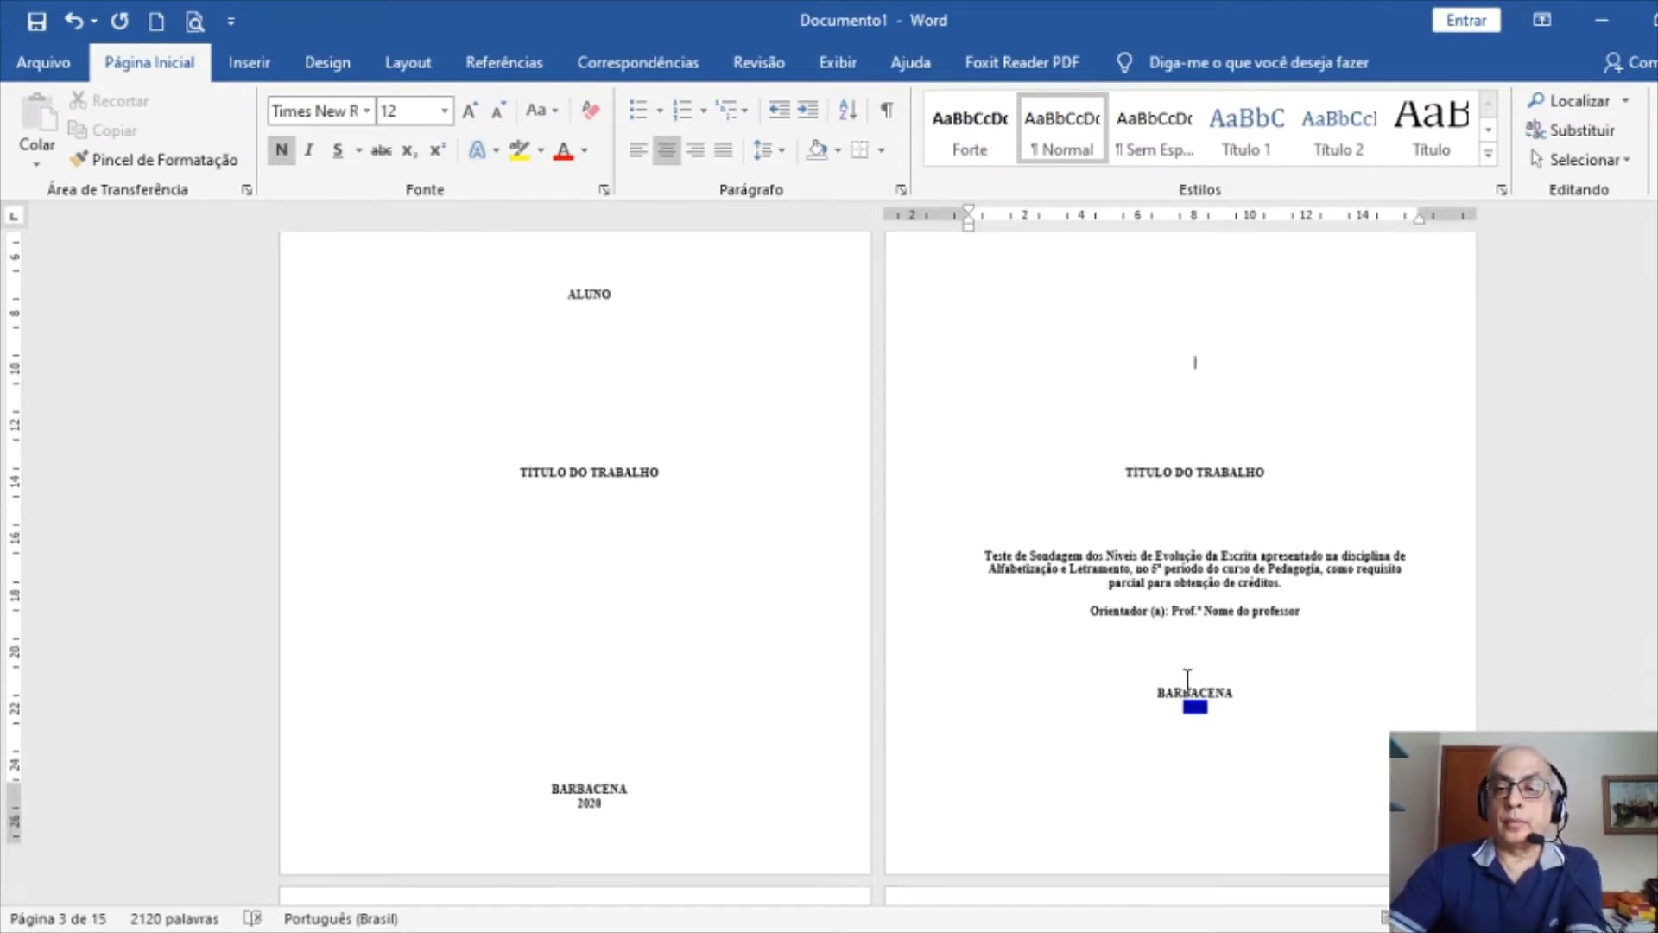
{"action": "left_click_drag", "start_coordinate": [903, 491], "coordinate": [922, 559]}
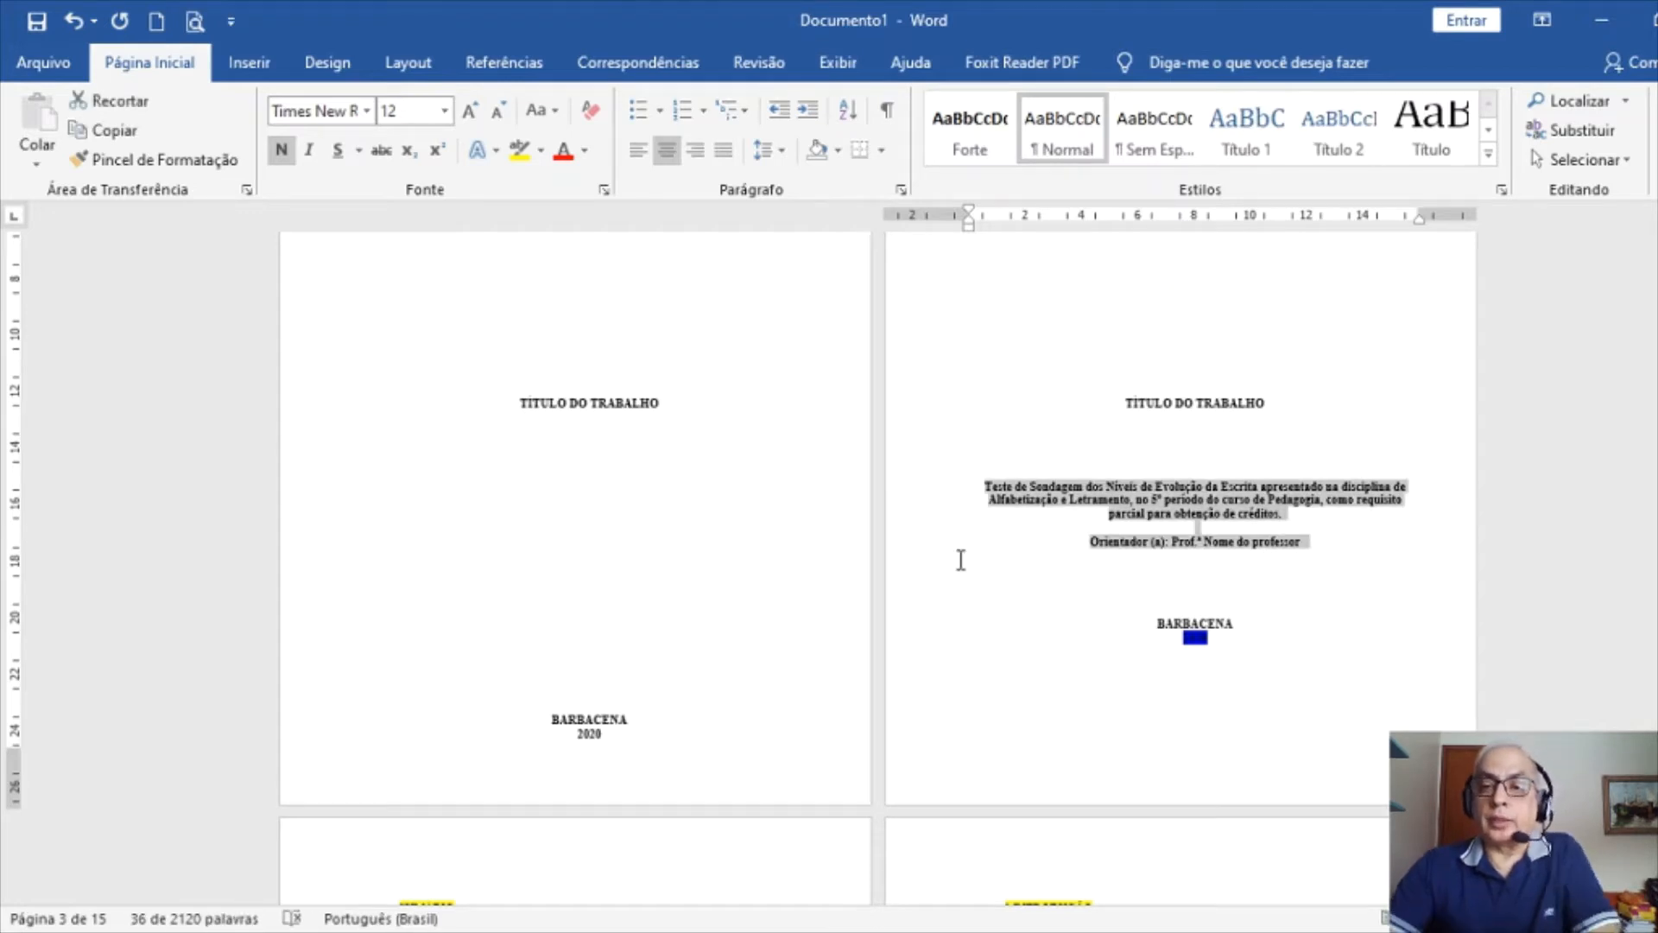
Unbold the Teste de Sondagem description and Orientador line, justify them and indent 8 cm from the left
{"action": "left_click", "coordinate": [281, 154]}
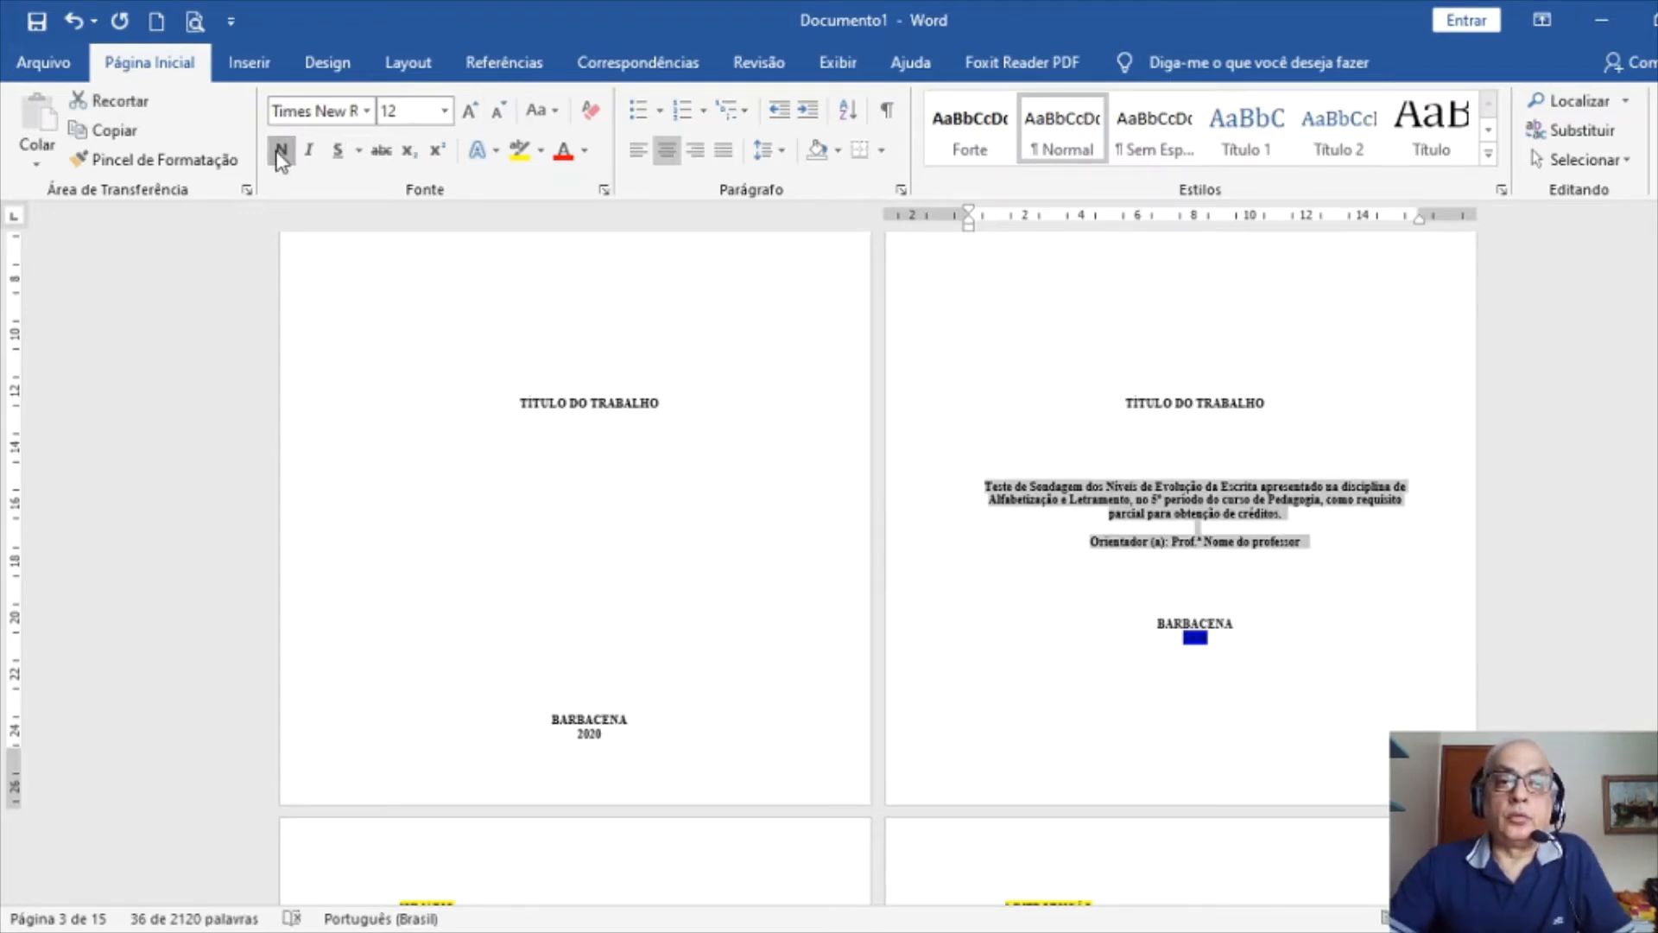
{"action": "left_click", "coordinate": [900, 192]}
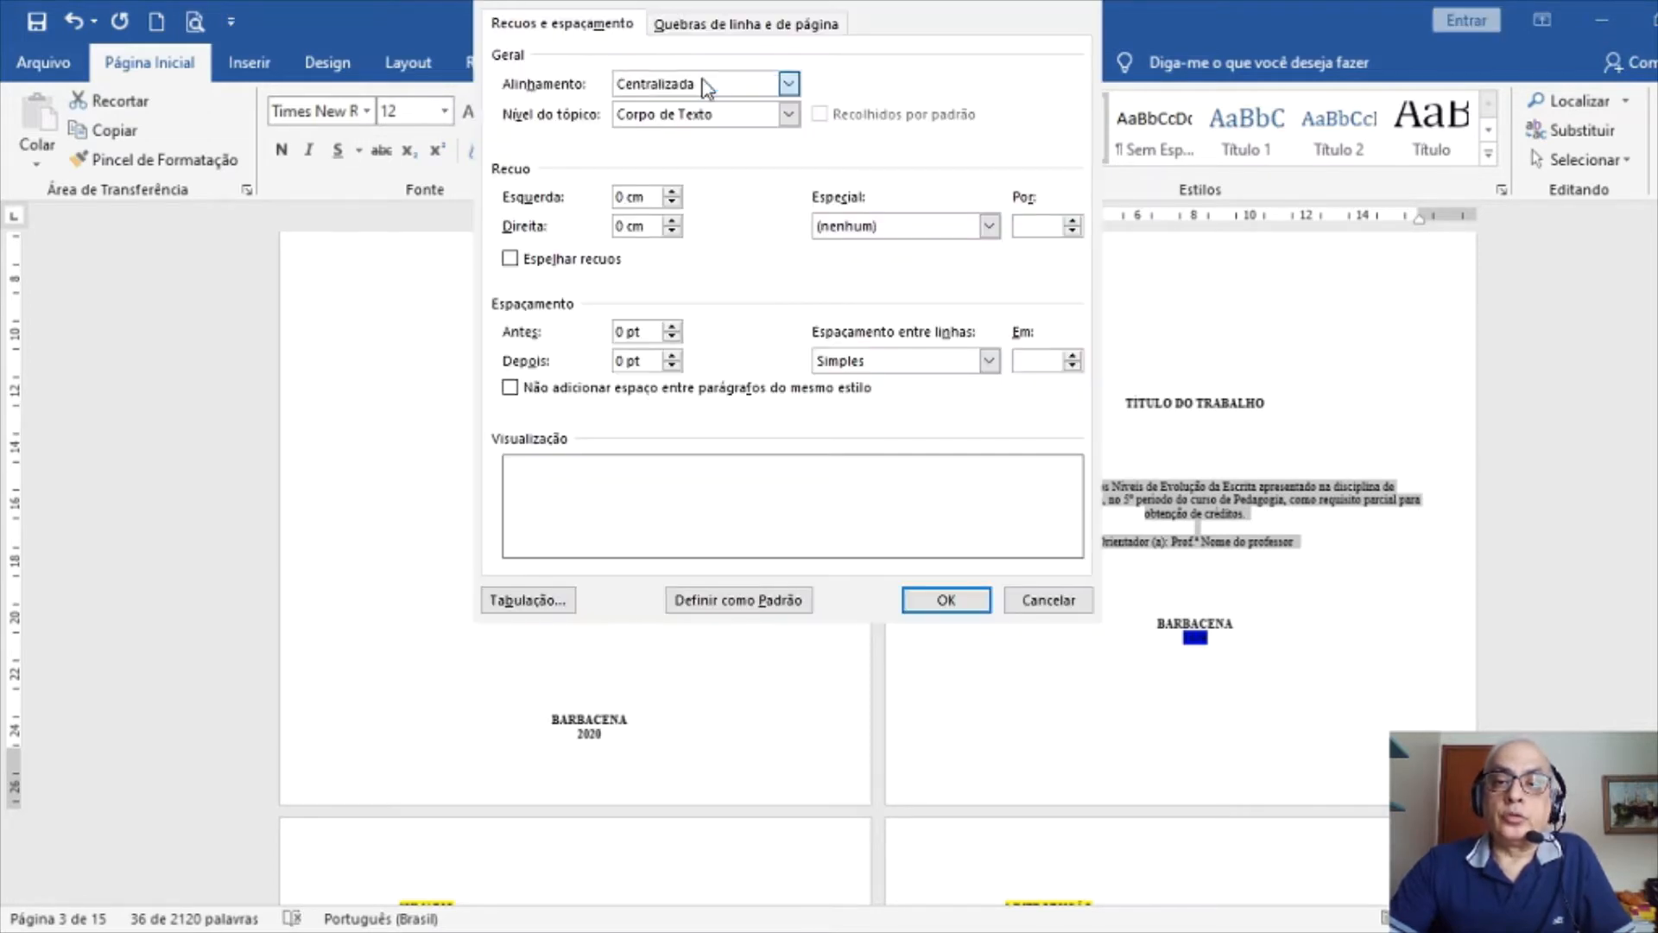
{"action": "left_click", "coordinate": [691, 149]}
{"action": "left_click_drag", "start_coordinate": [628, 198], "coordinate": [615, 198]}
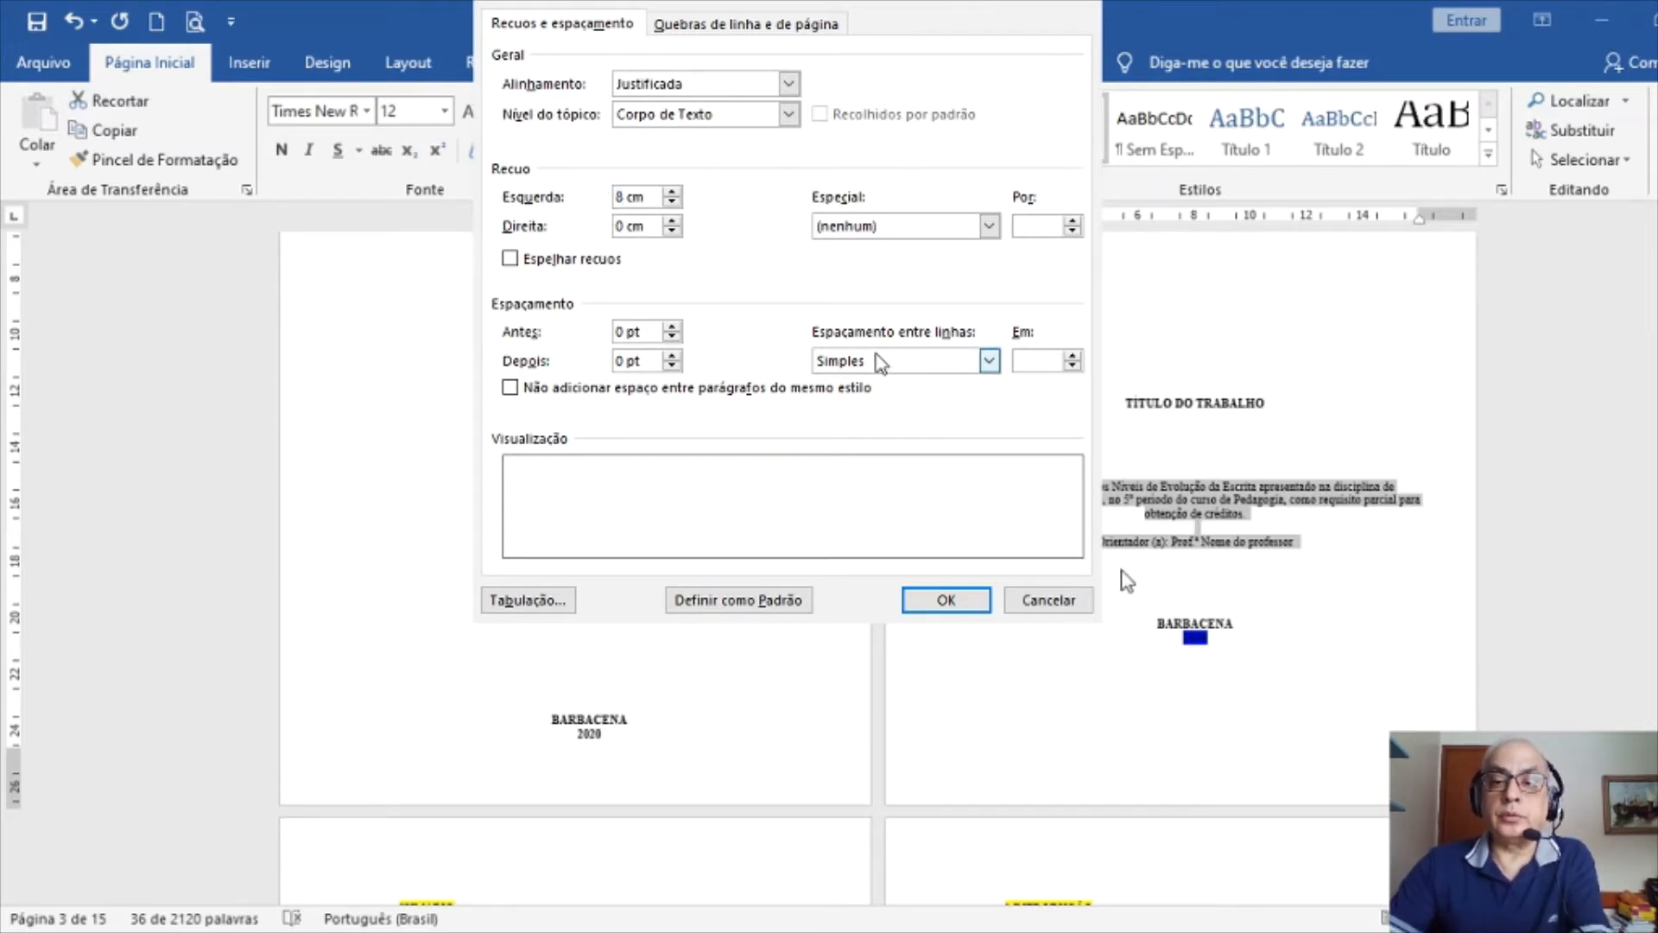
{"action": "type", "text": "8"}
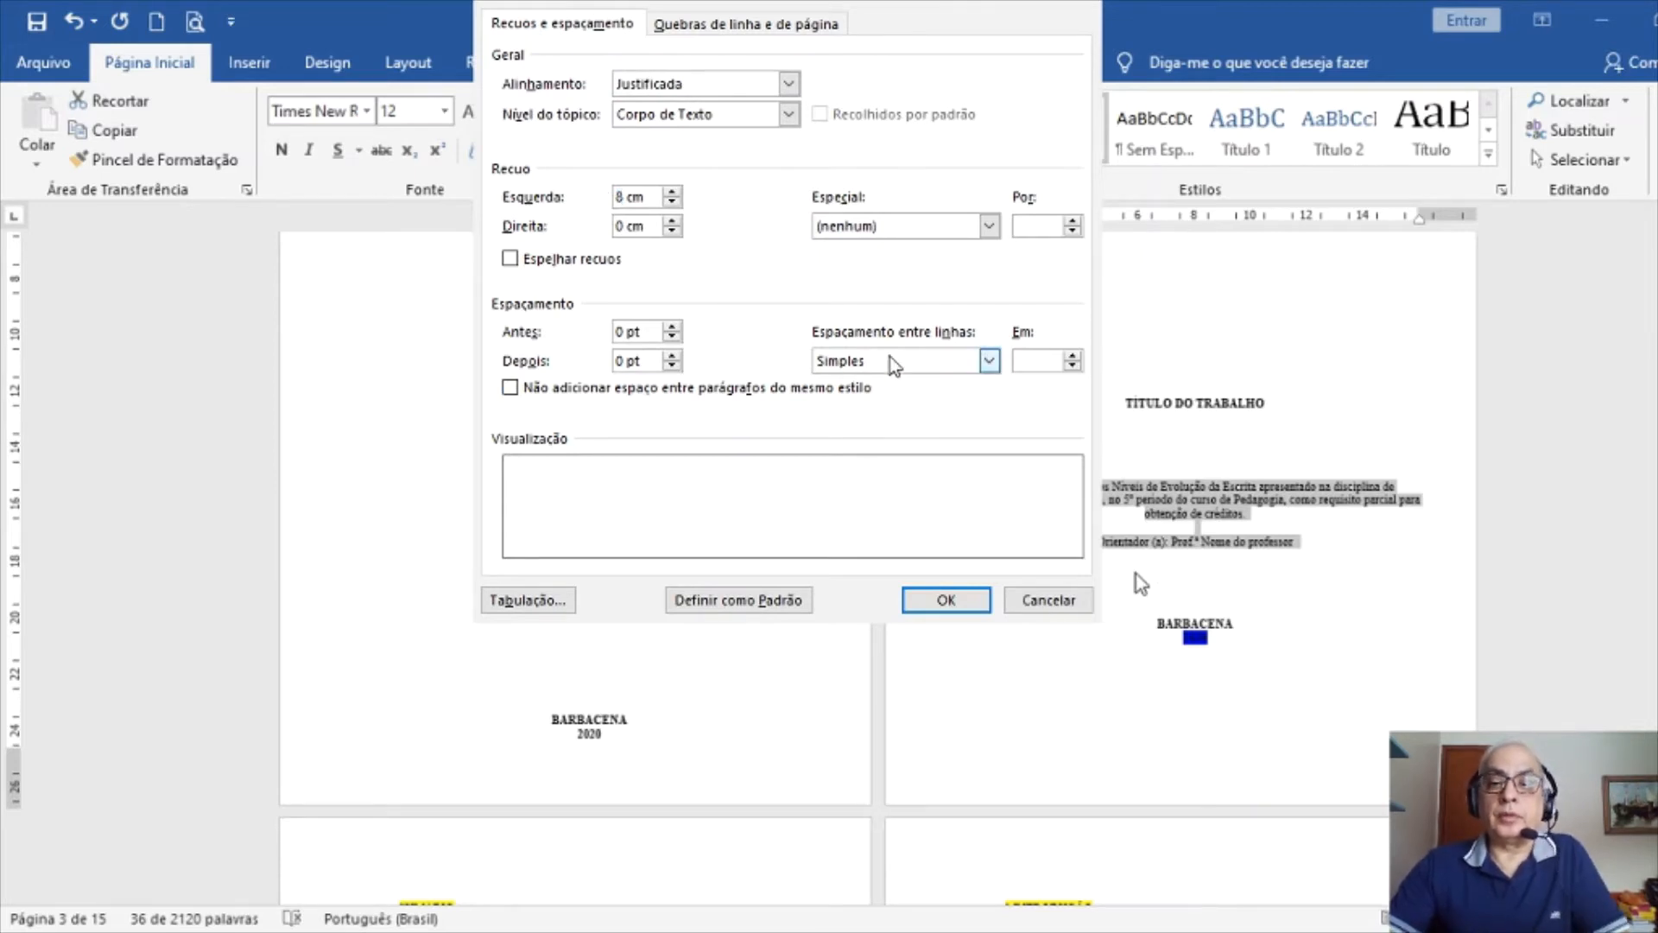
{"action": "left_click", "coordinate": [949, 601]}
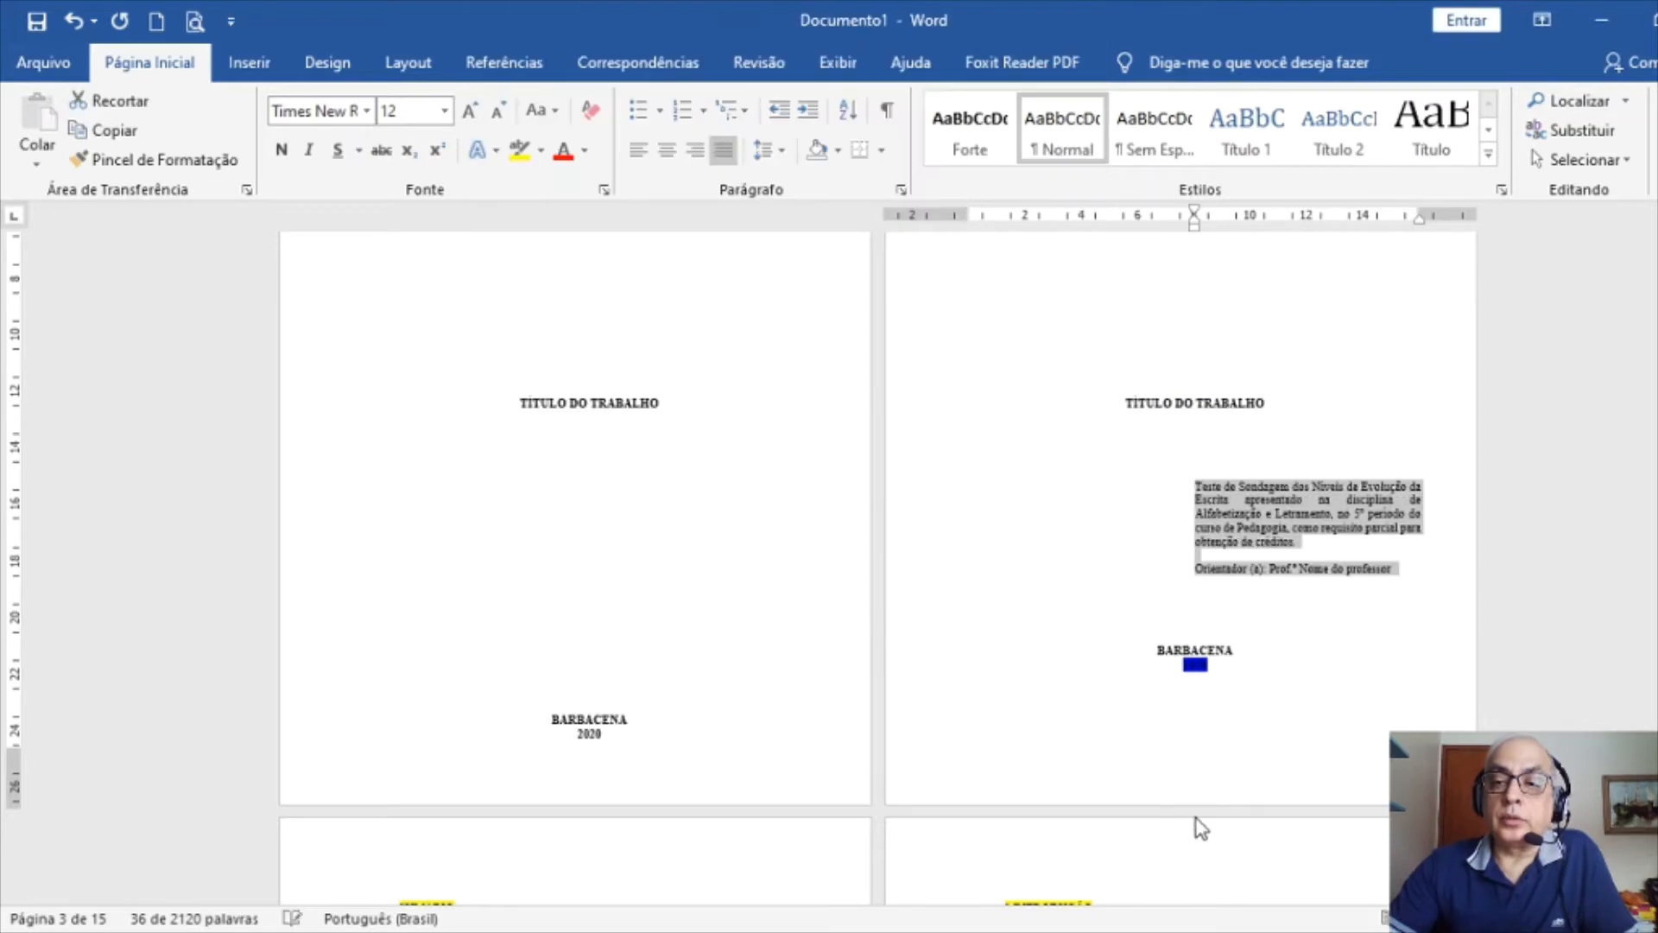
Add blank lines above the indented description block to shift it lower on the page
{"action": "left_click", "coordinate": [1209, 467]}
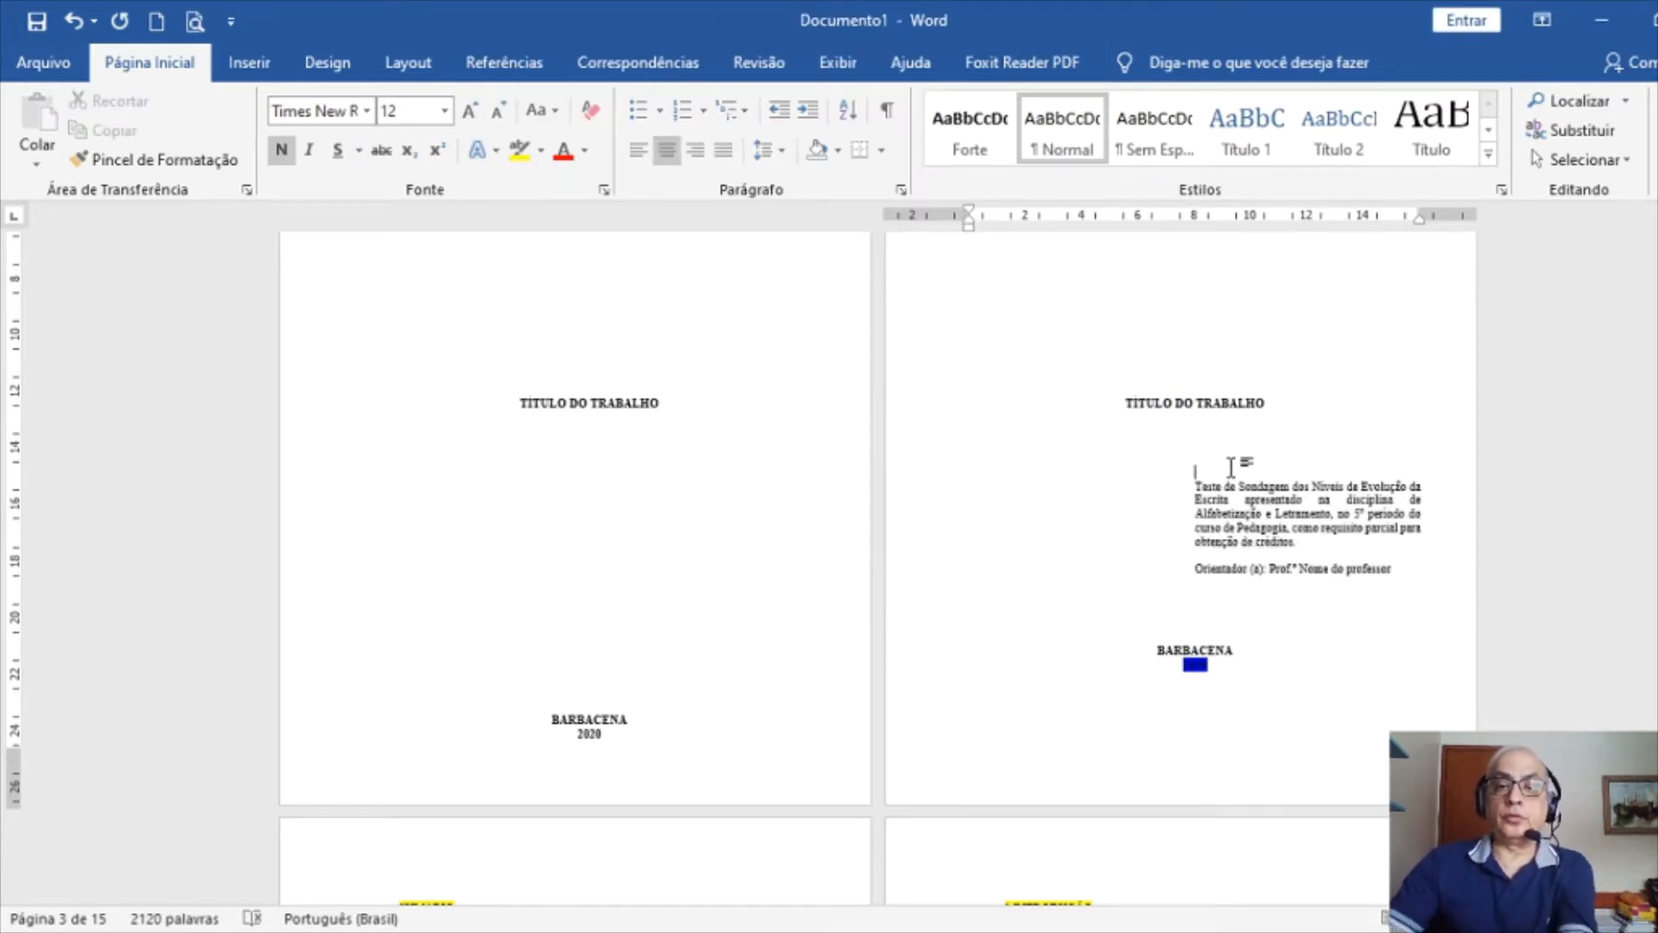
{"action": "key", "text": "Return"}
{"action": "key", "text": "Return"}
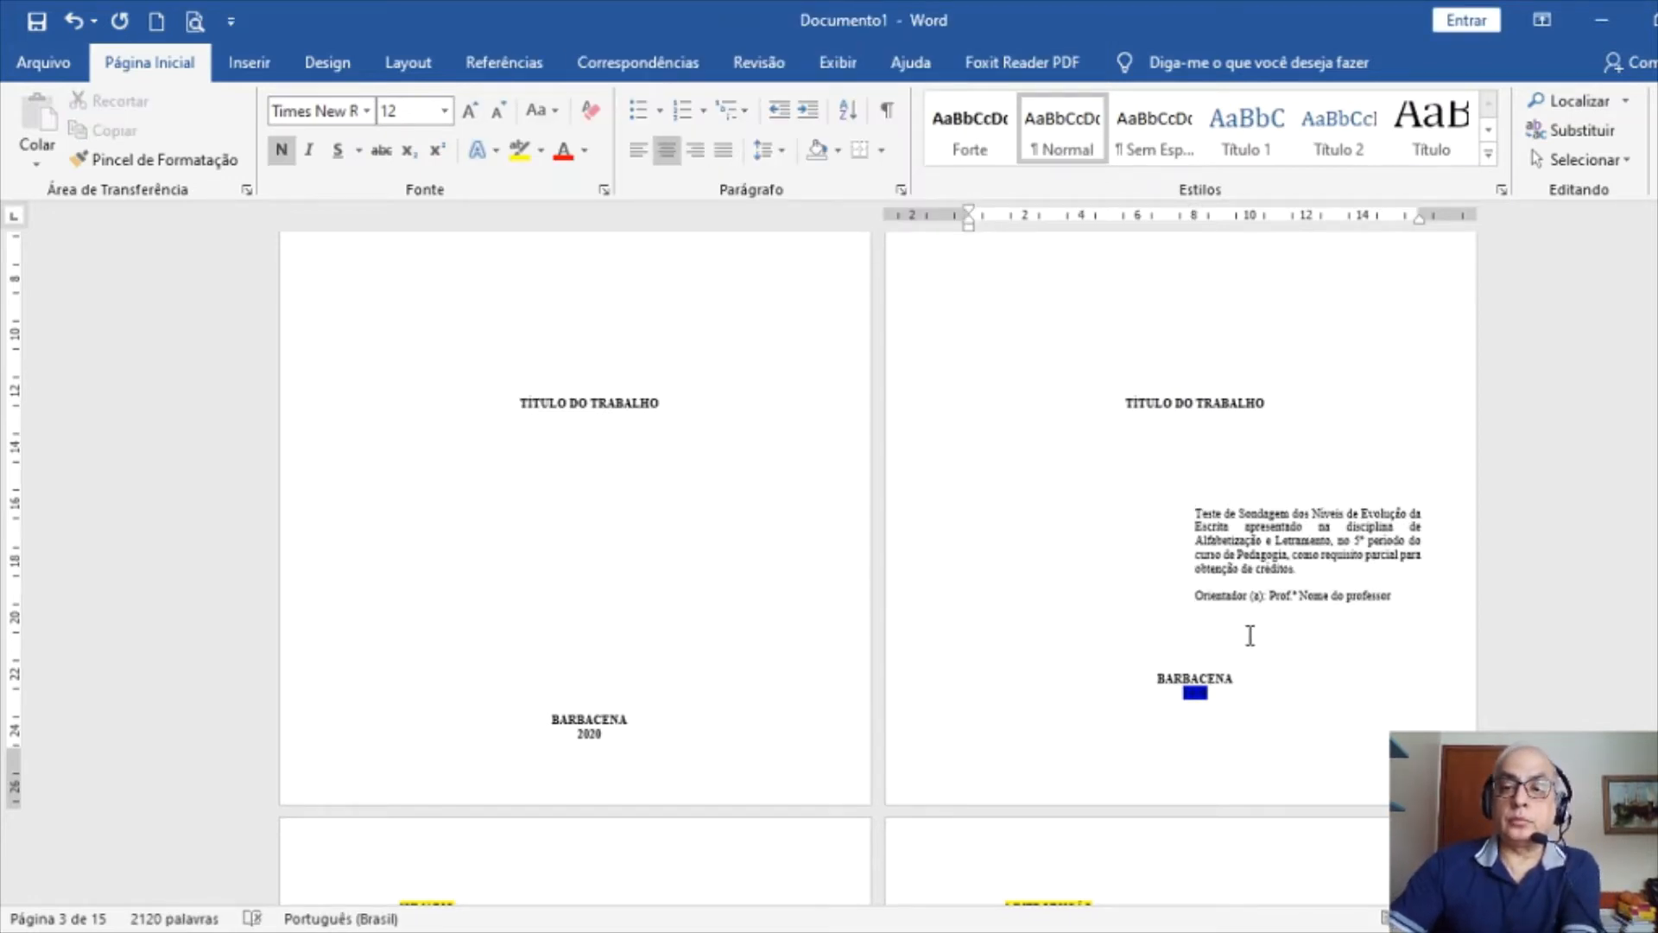
{"action": "key", "text": "Return"}
{"action": "key", "text": "Return"}
{"action": "key", "text": "Return"}
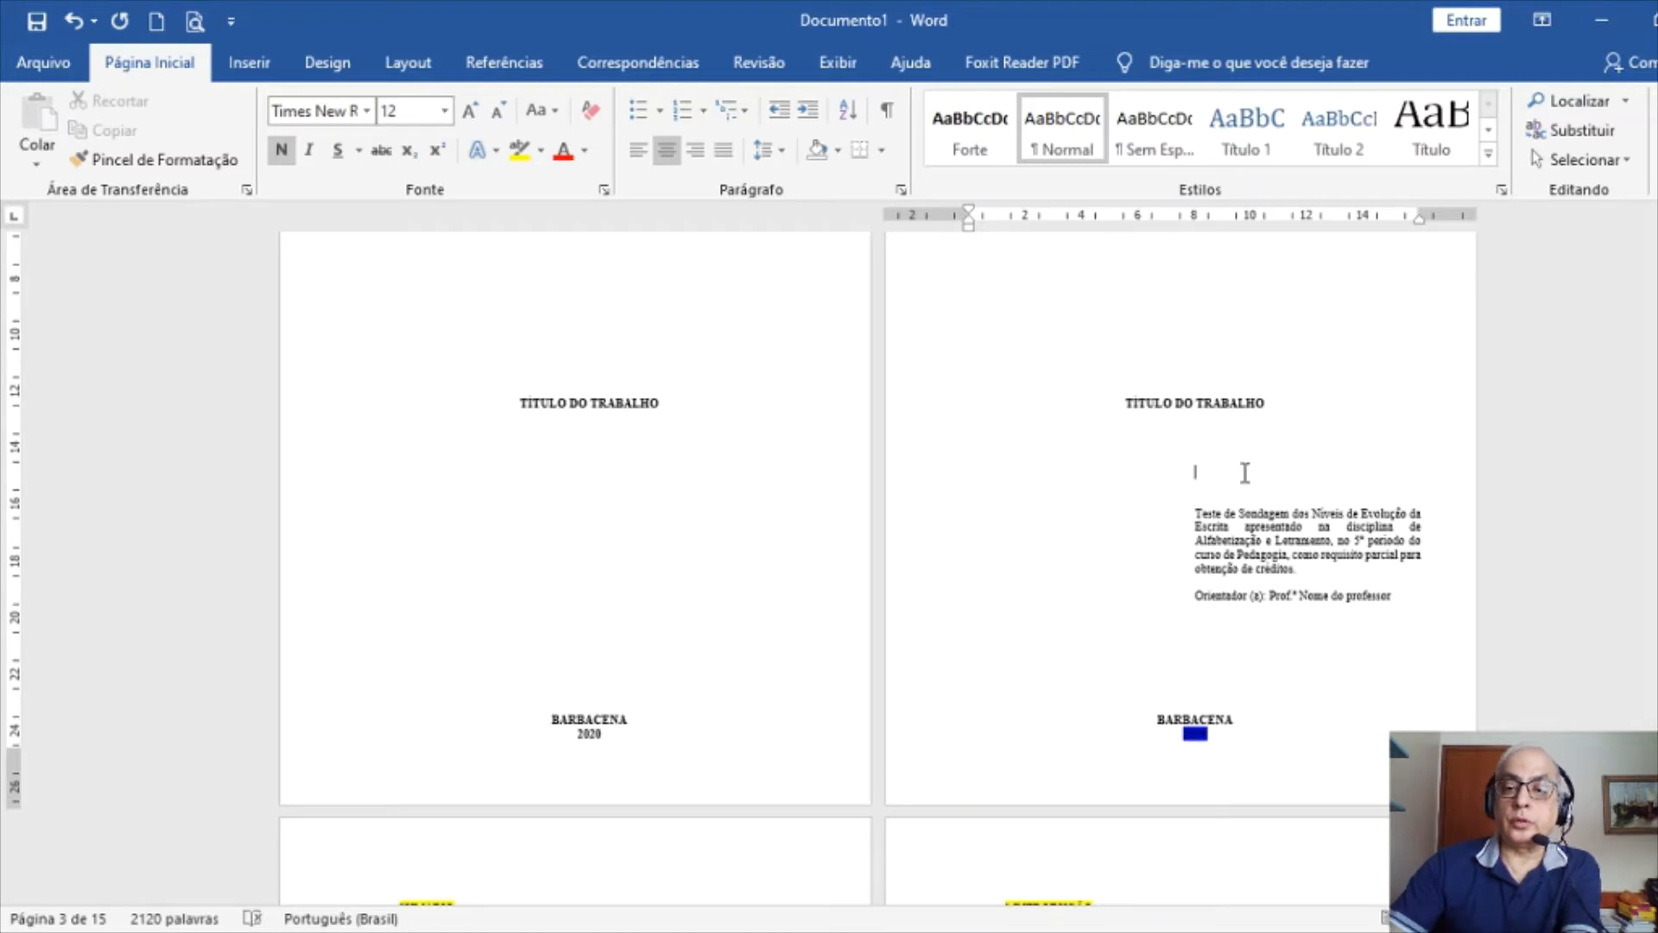
{"action": "key", "text": "Return"}
{"action": "key", "text": "Delete"}
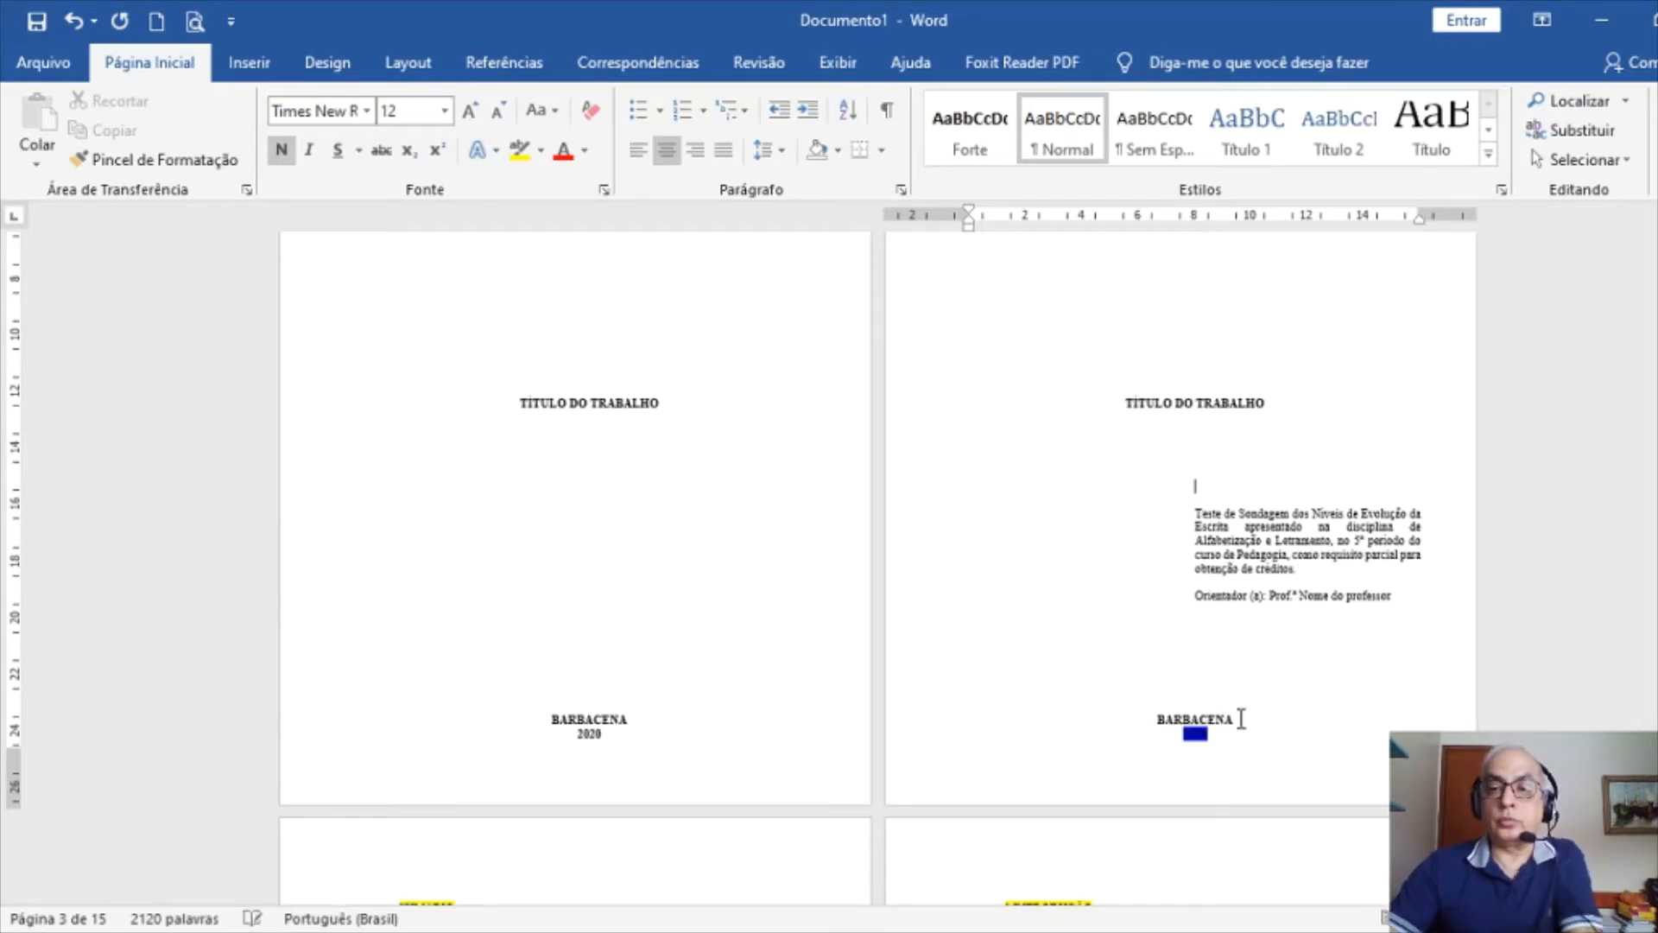
{"action": "scroll", "coordinate": [1071, 553], "scroll_direction": "up", "scroll_amount": 4}
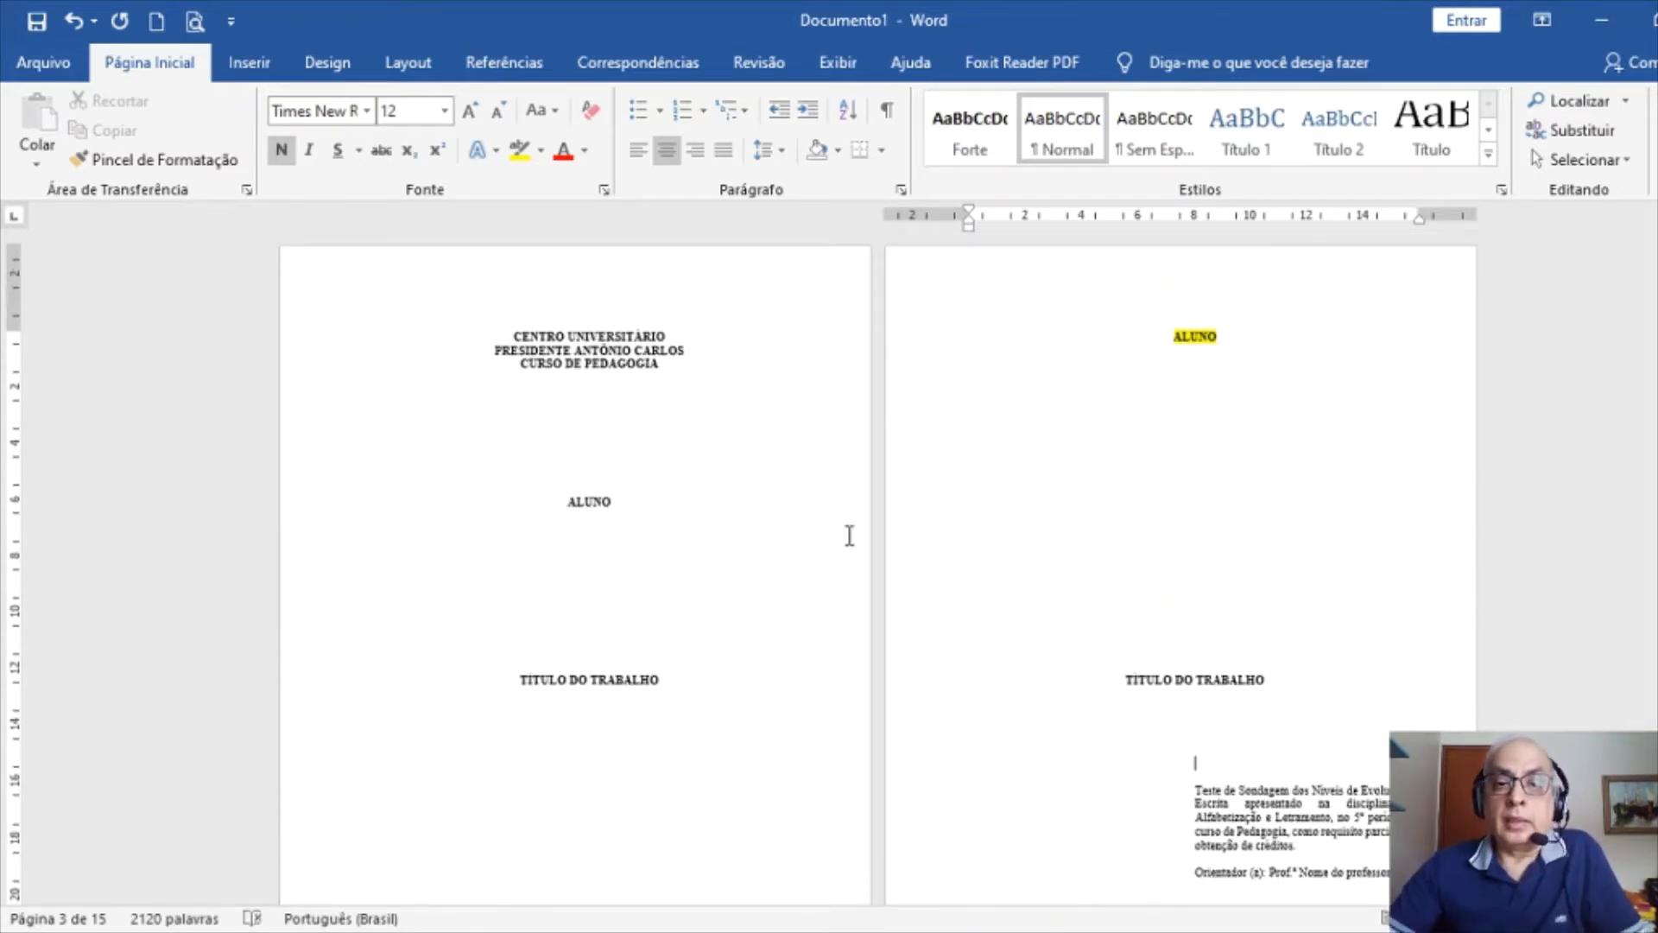
Paste the UNIPAC logo before CENTRO UNIVERSITÁRIO and shrink it to about 3 cm
{"action": "left_click", "coordinate": [510, 333]}
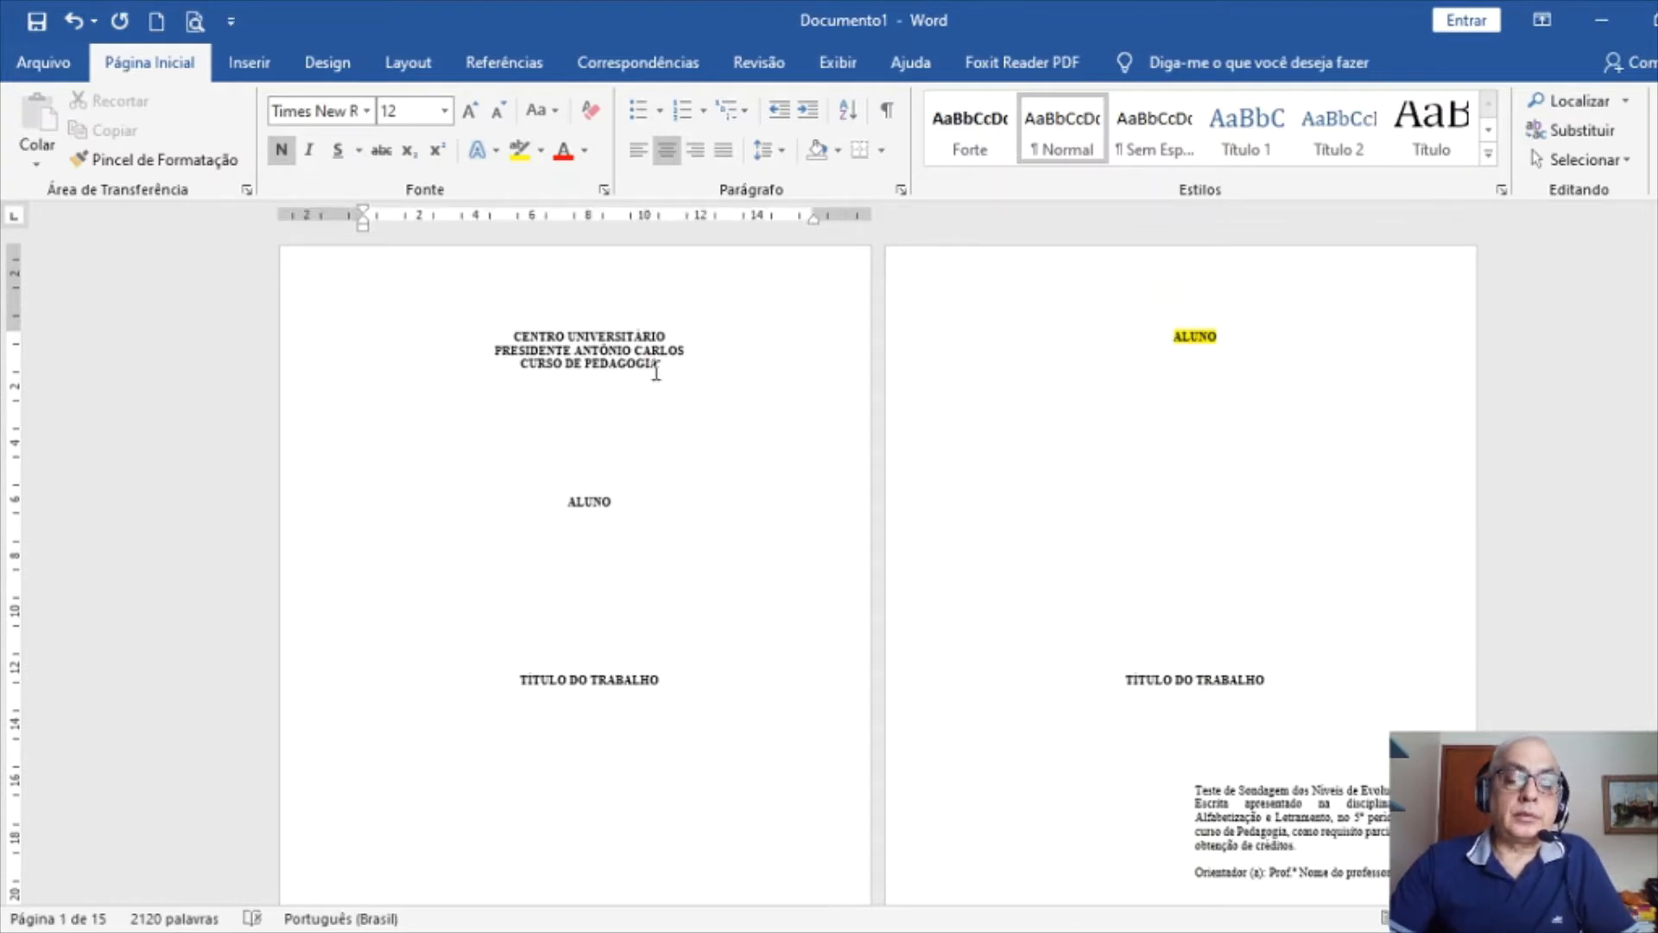
{"action": "left_click", "coordinate": [259, 60]}
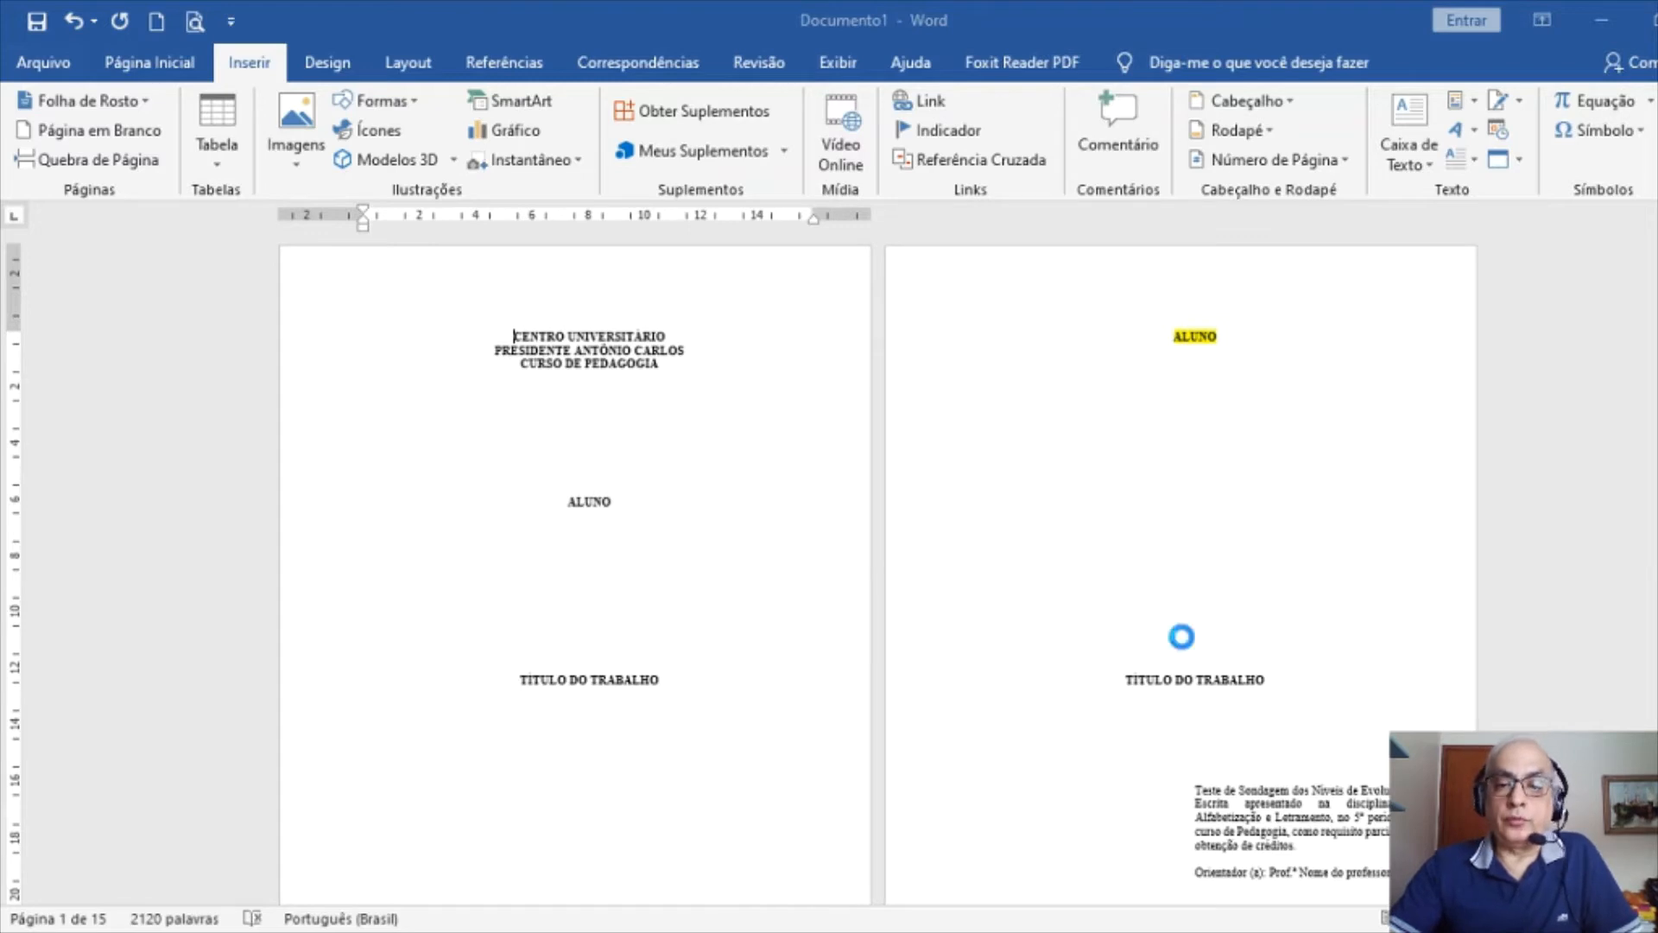
{"action": "key", "text": "alt+Tab"}
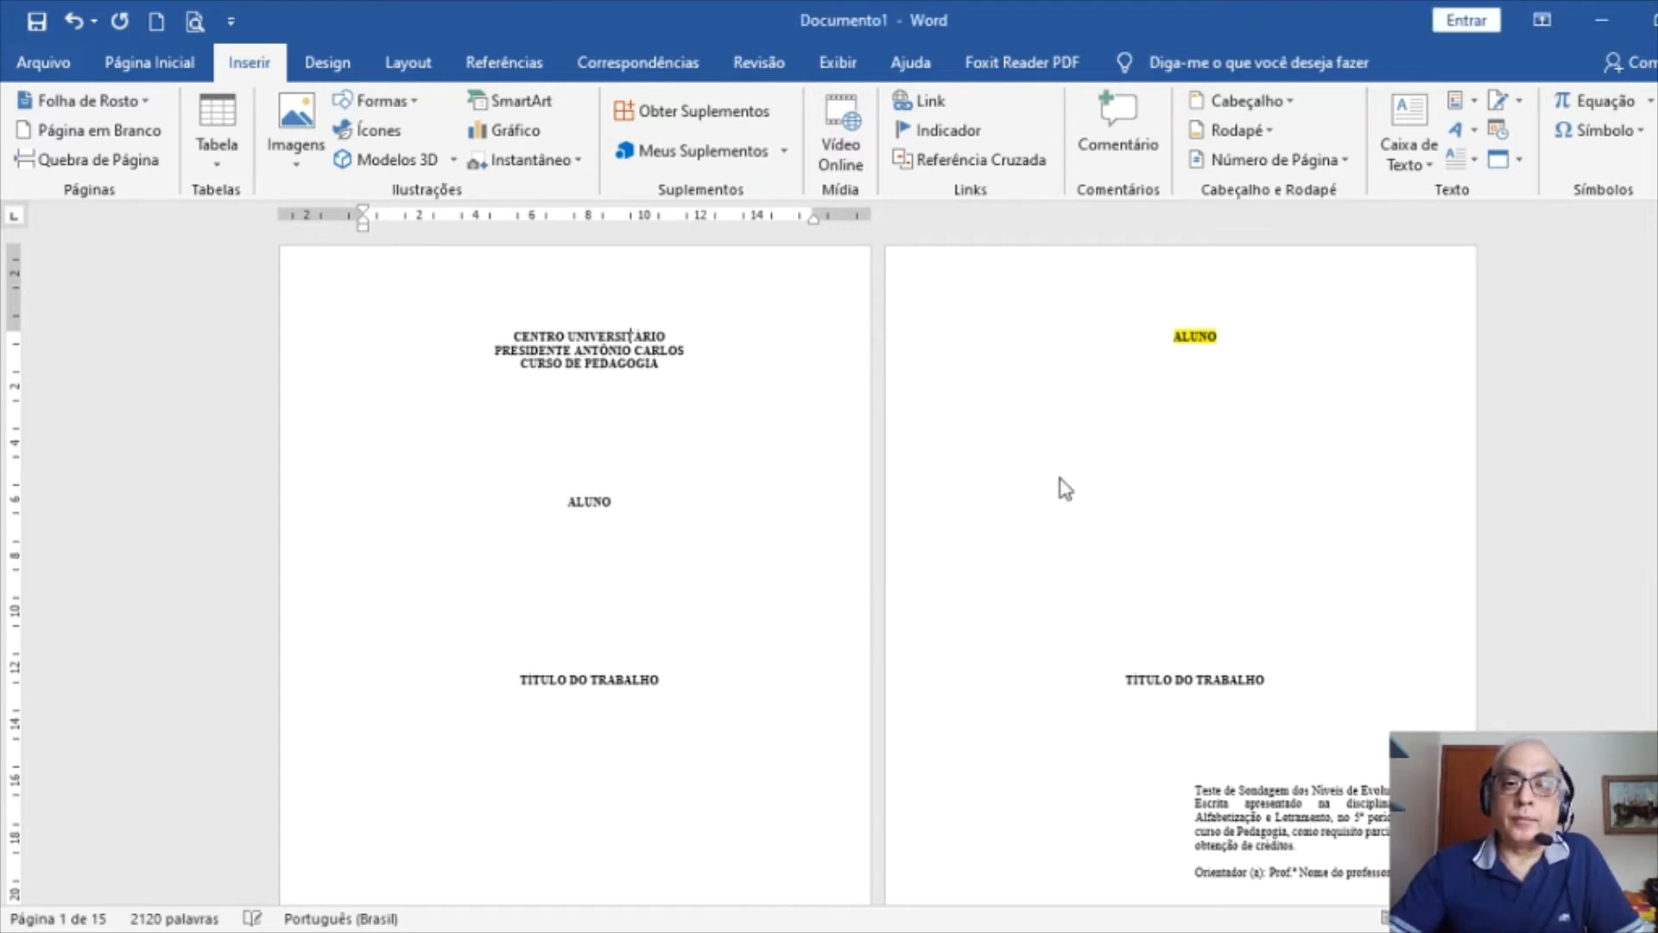
{"action": "key", "text": "ctrl+v"}
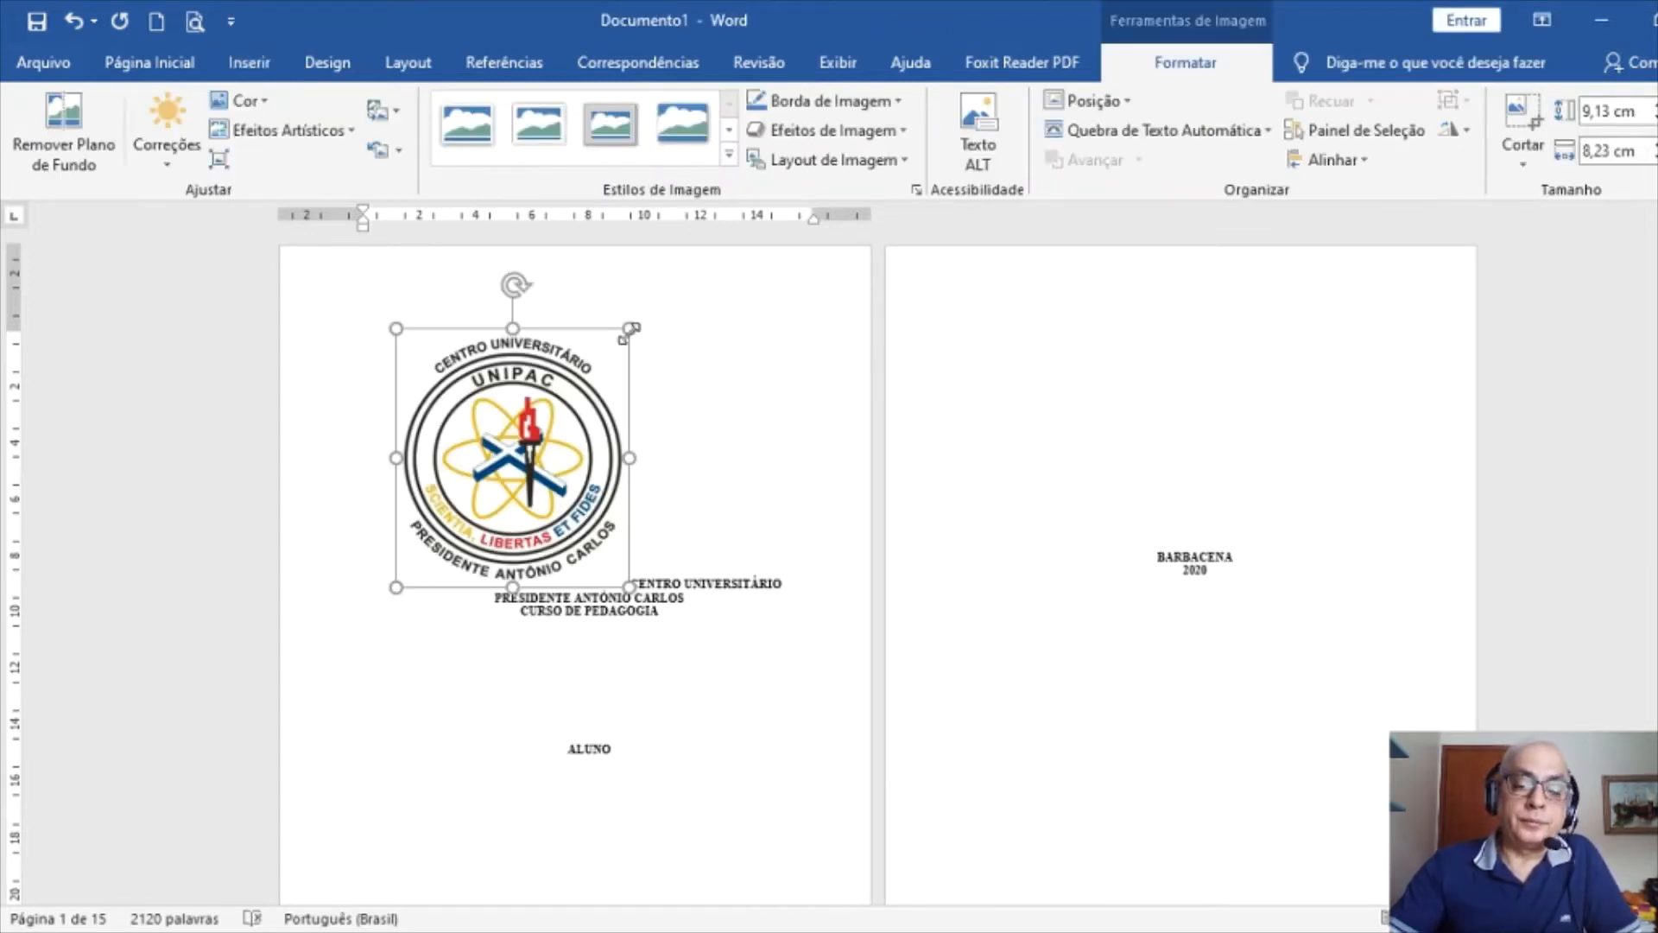
{"action": "left_click_drag", "start_coordinate": [631, 329], "coordinate": [447, 496]}
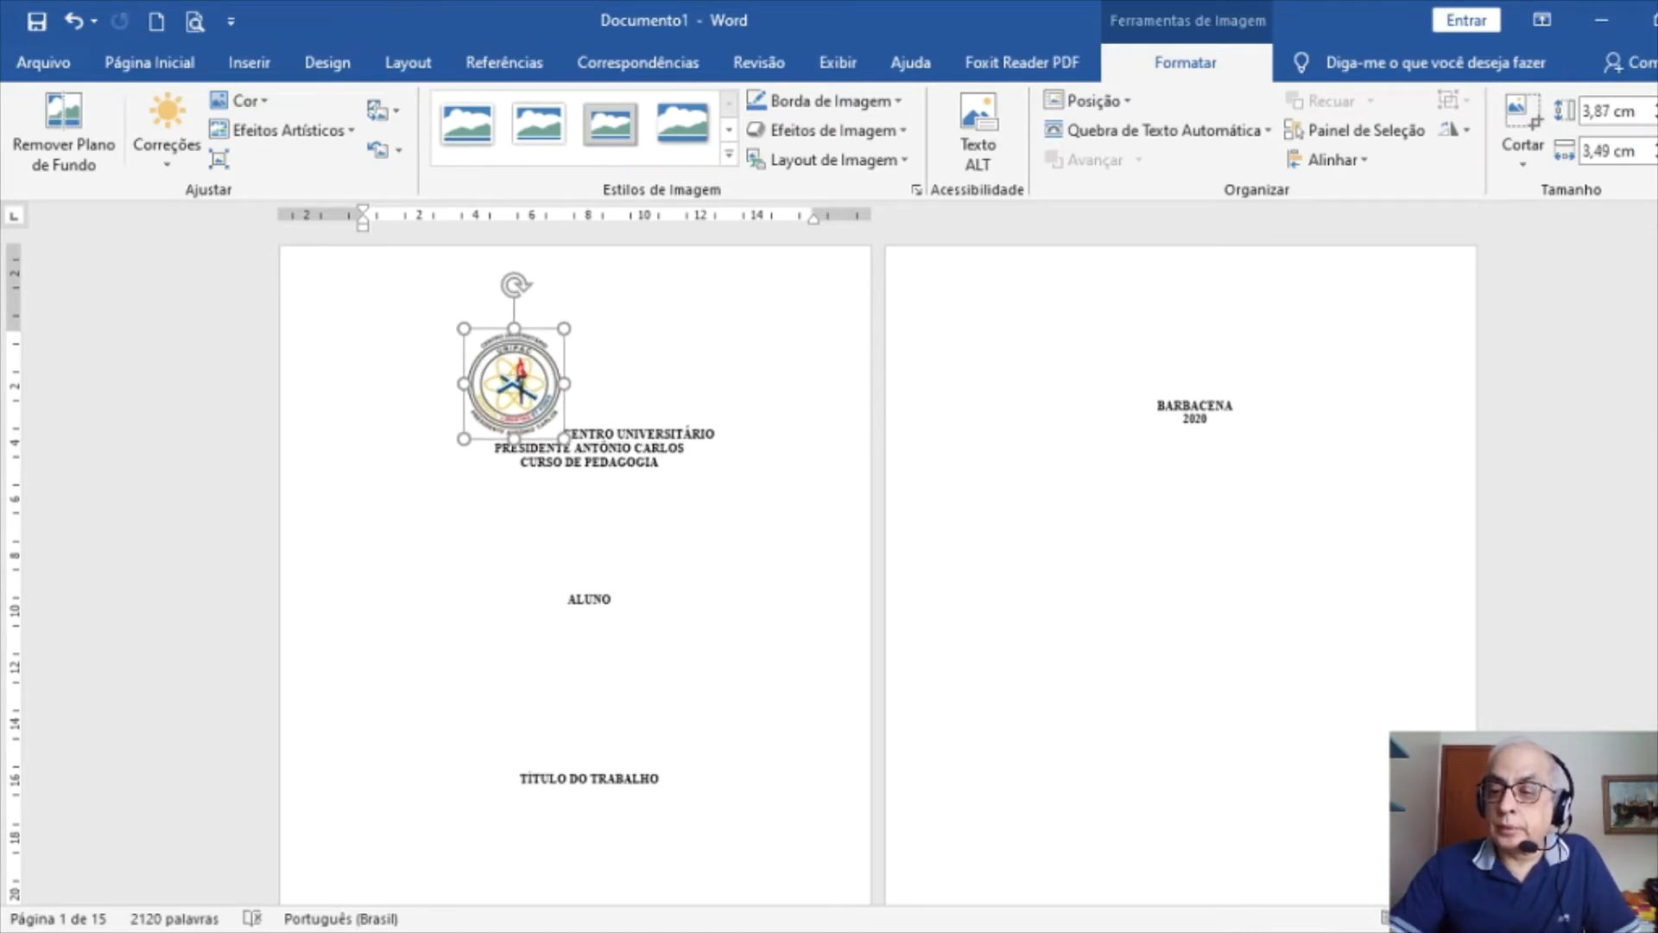
{"action": "left_click_drag", "start_coordinate": [1584, 919], "coordinate": [1612, 918]}
{"action": "left_click_drag", "start_coordinate": [856, 324], "coordinate": [824, 365]}
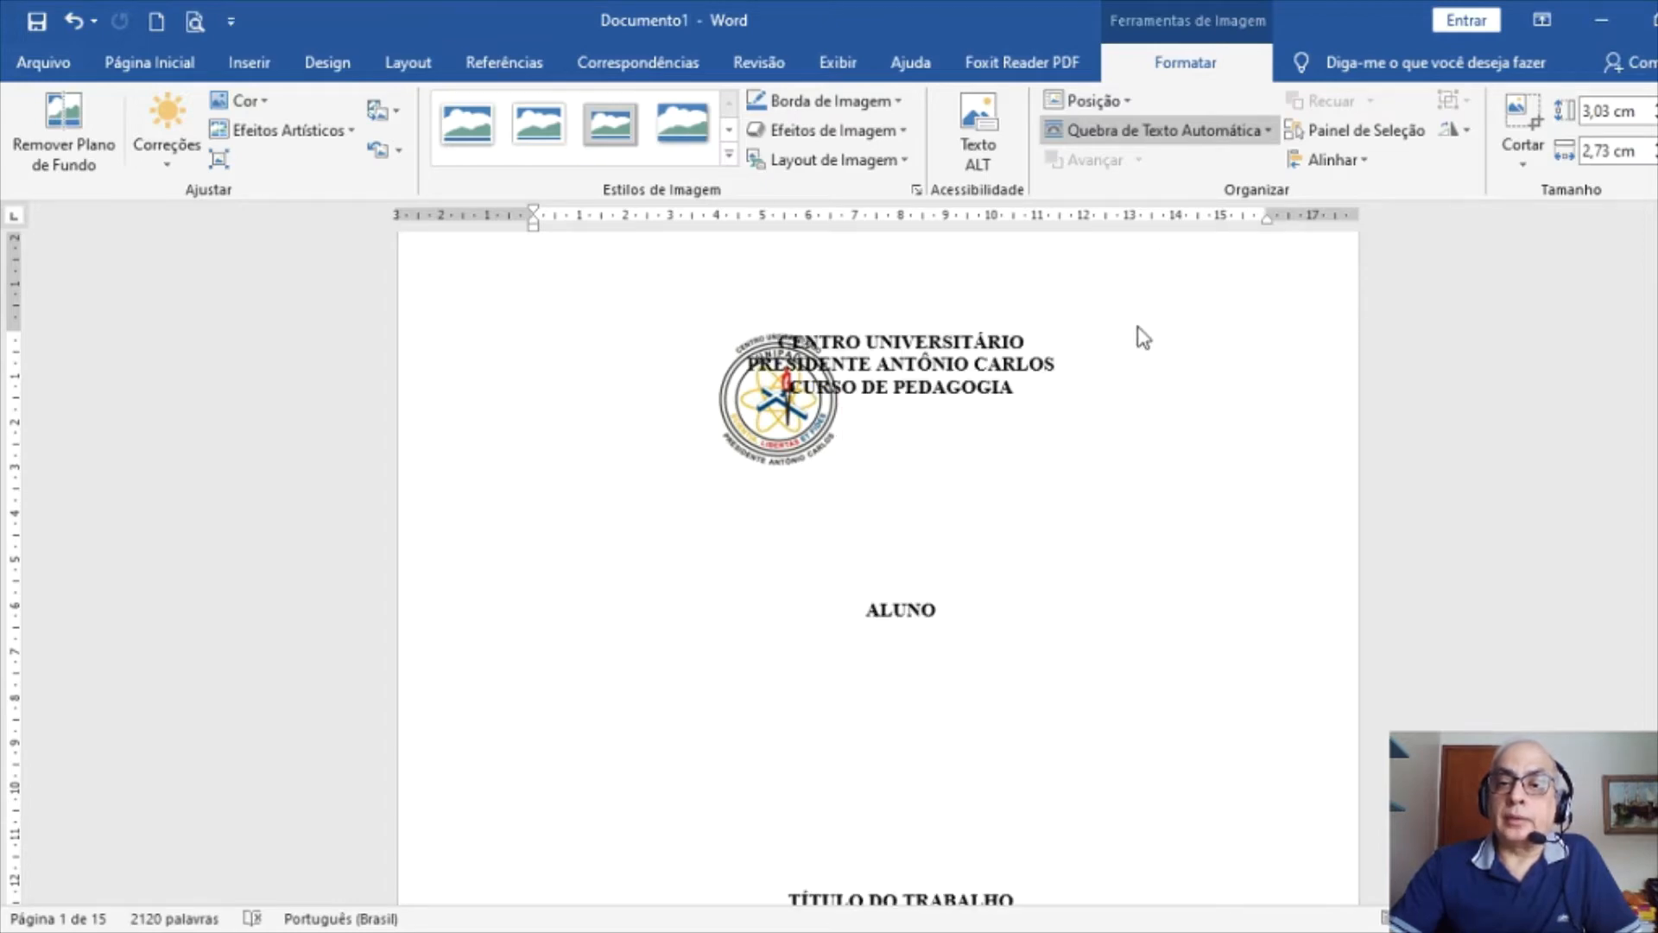
Let the logo float over the text and move it to the cover page's left margin
{"action": "left_click", "coordinate": [1162, 334]}
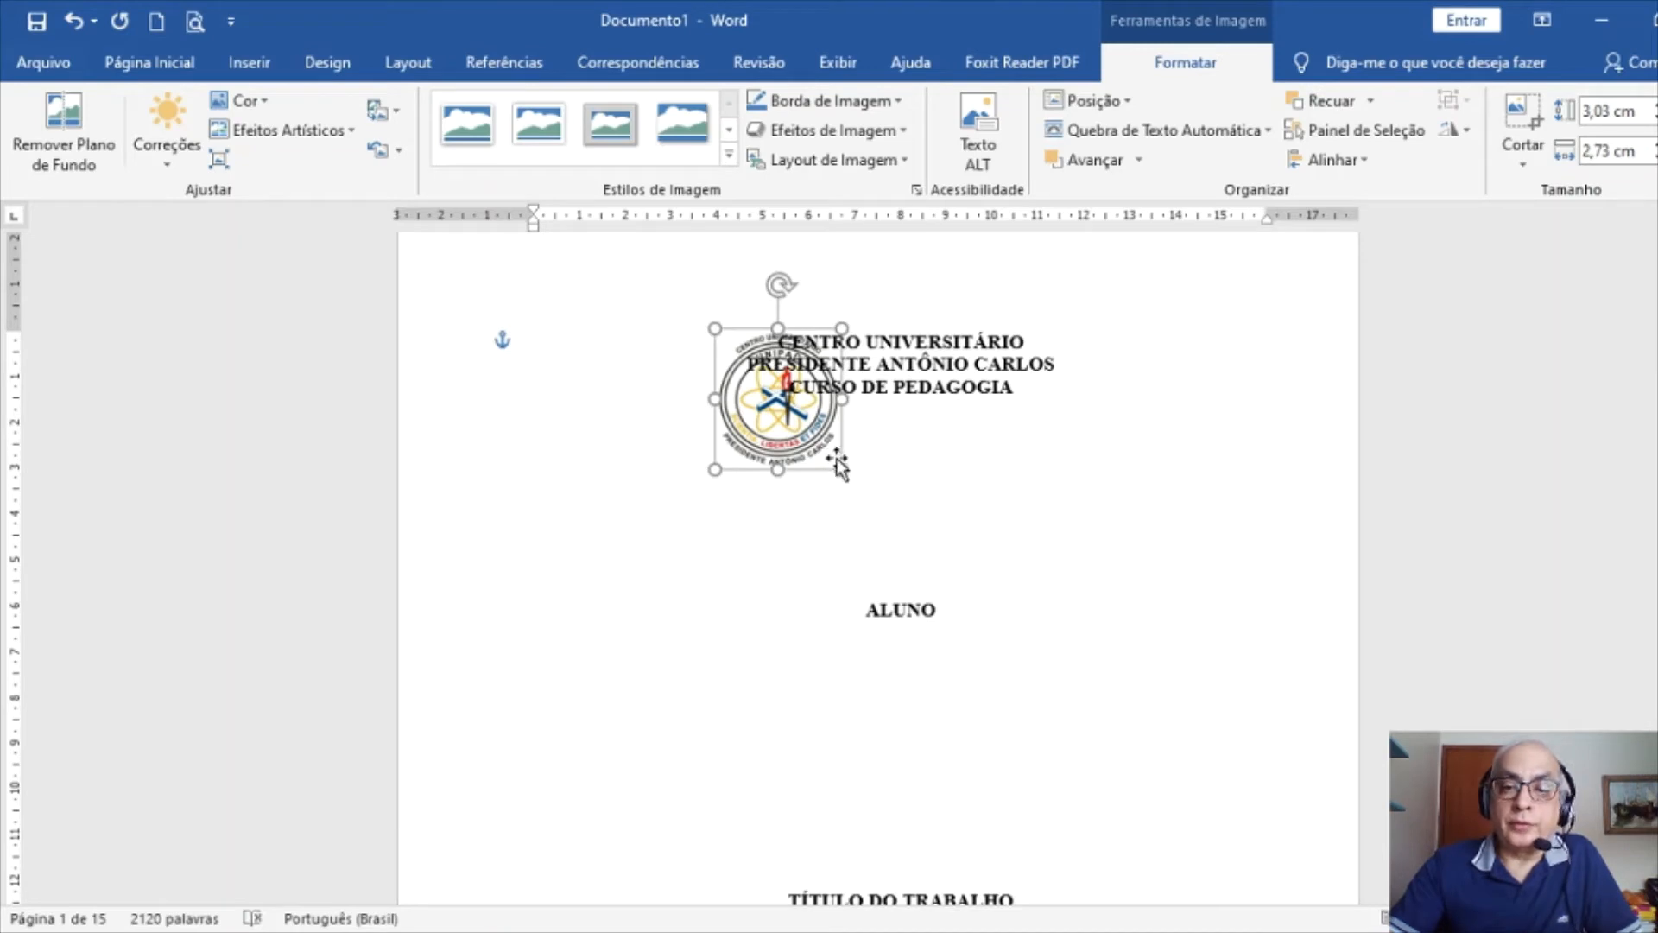
{"action": "left_click_drag", "start_coordinate": [839, 466], "coordinate": [652, 429]}
{"action": "left_click", "coordinate": [905, 374]}
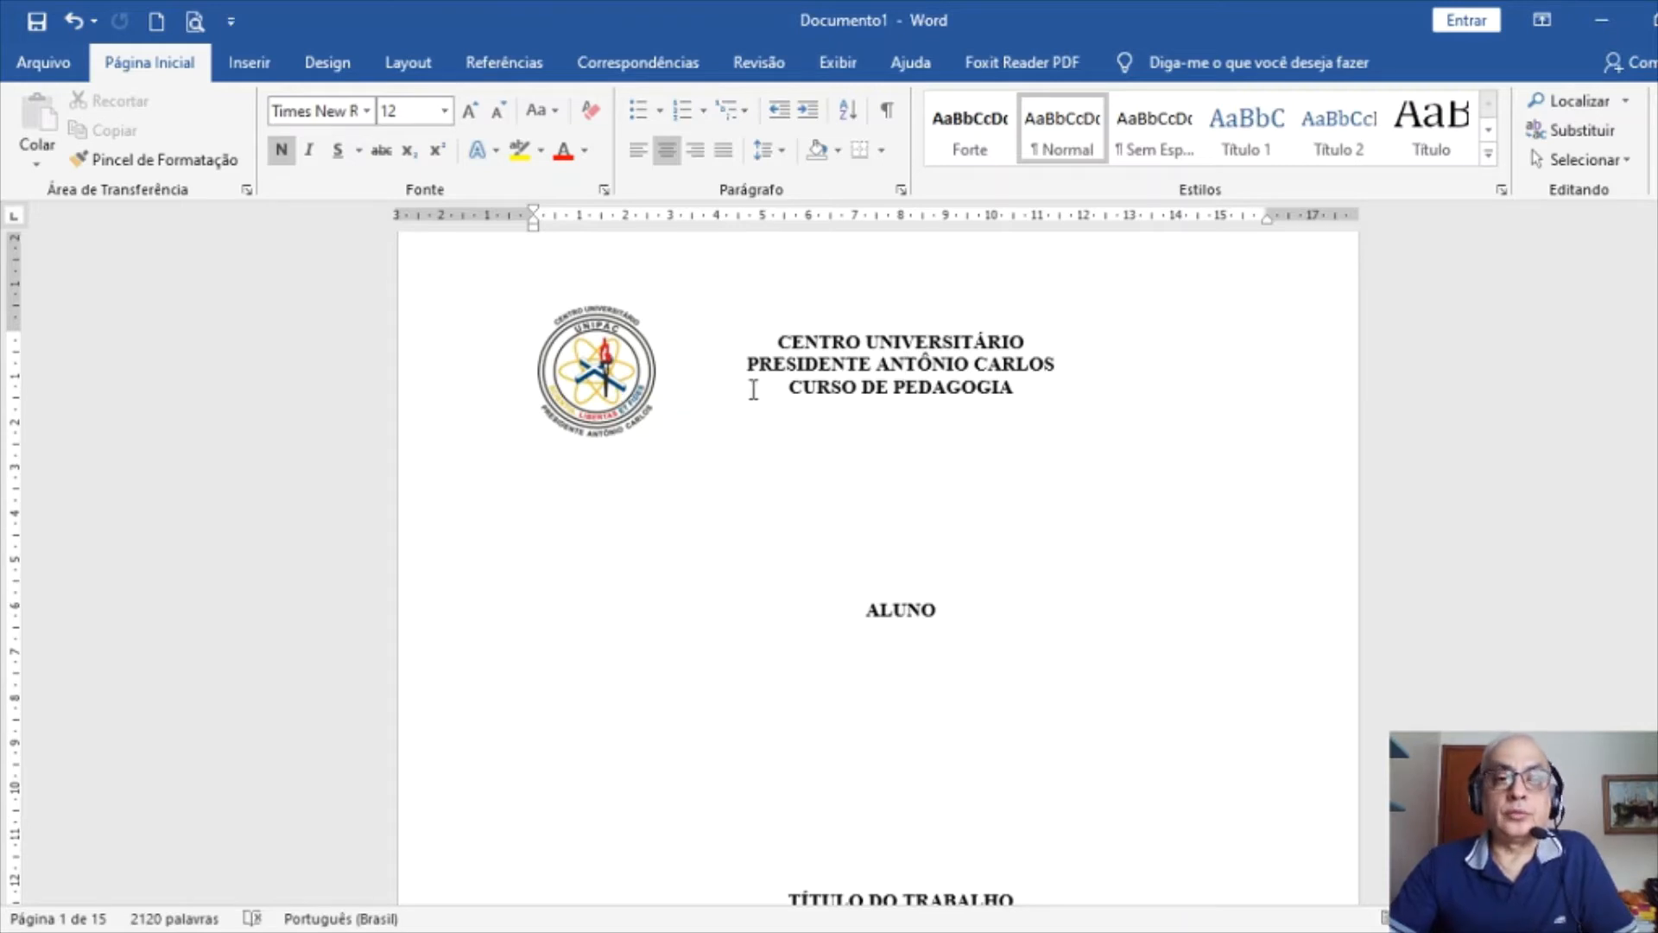
Format the page numbers on the ALUNO page to start at 1 instead of continuing
{"action": "scroll", "coordinate": [692, 447], "scroll_direction": "down", "scroll_amount": 15}
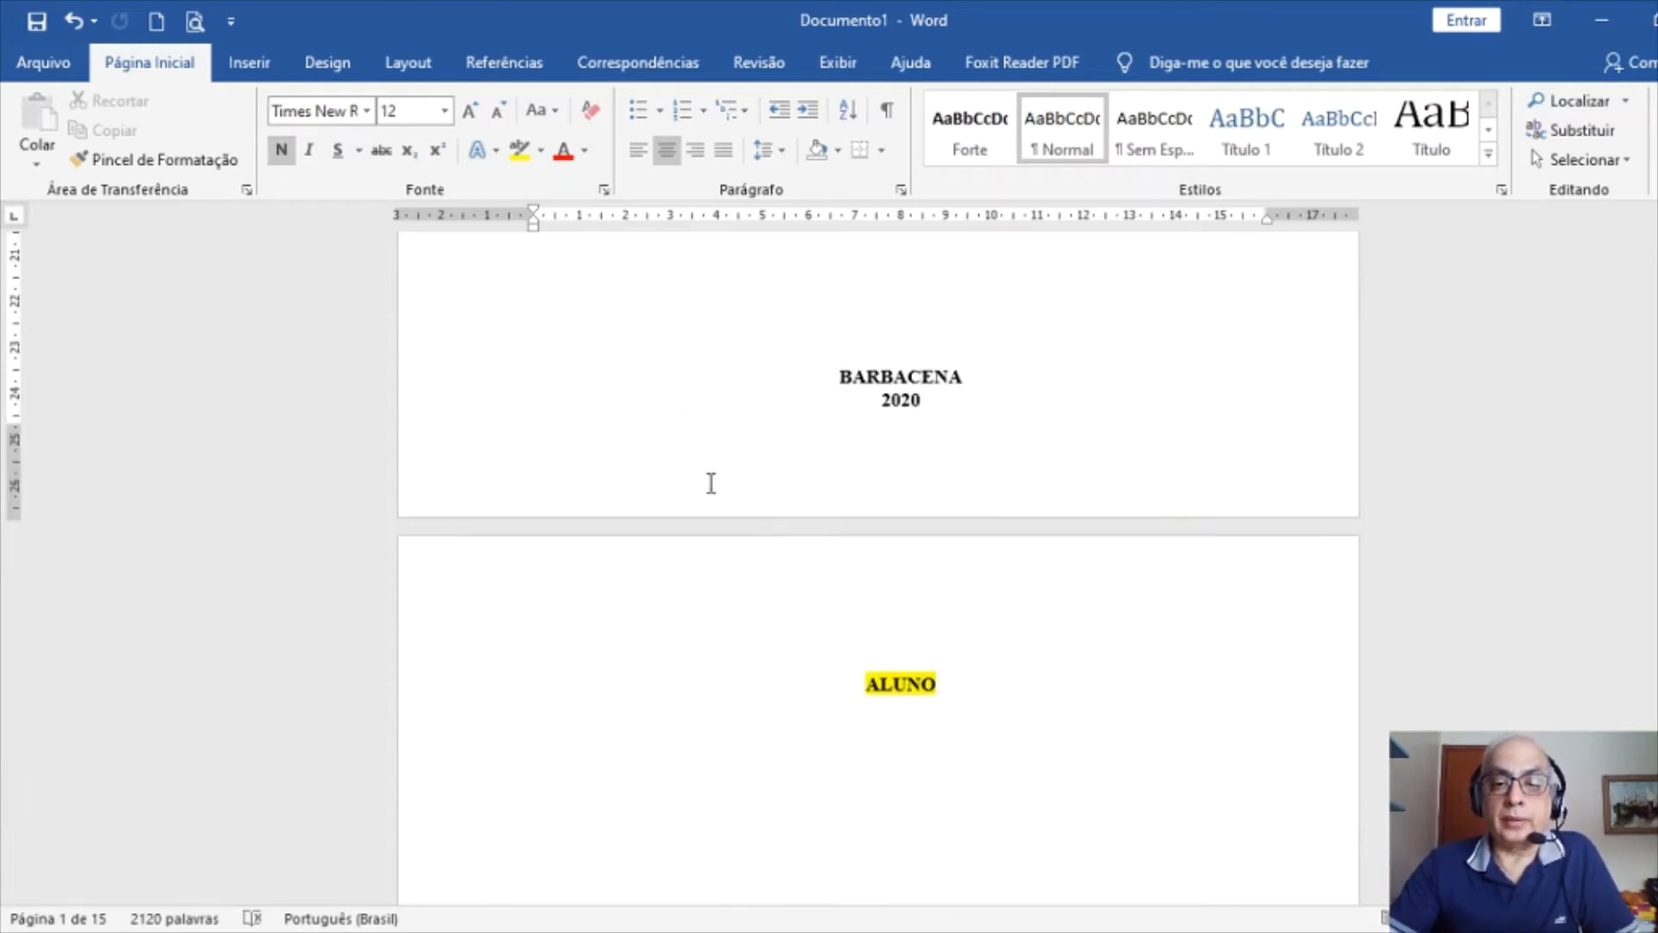
{"action": "left_click", "coordinate": [871, 338]}
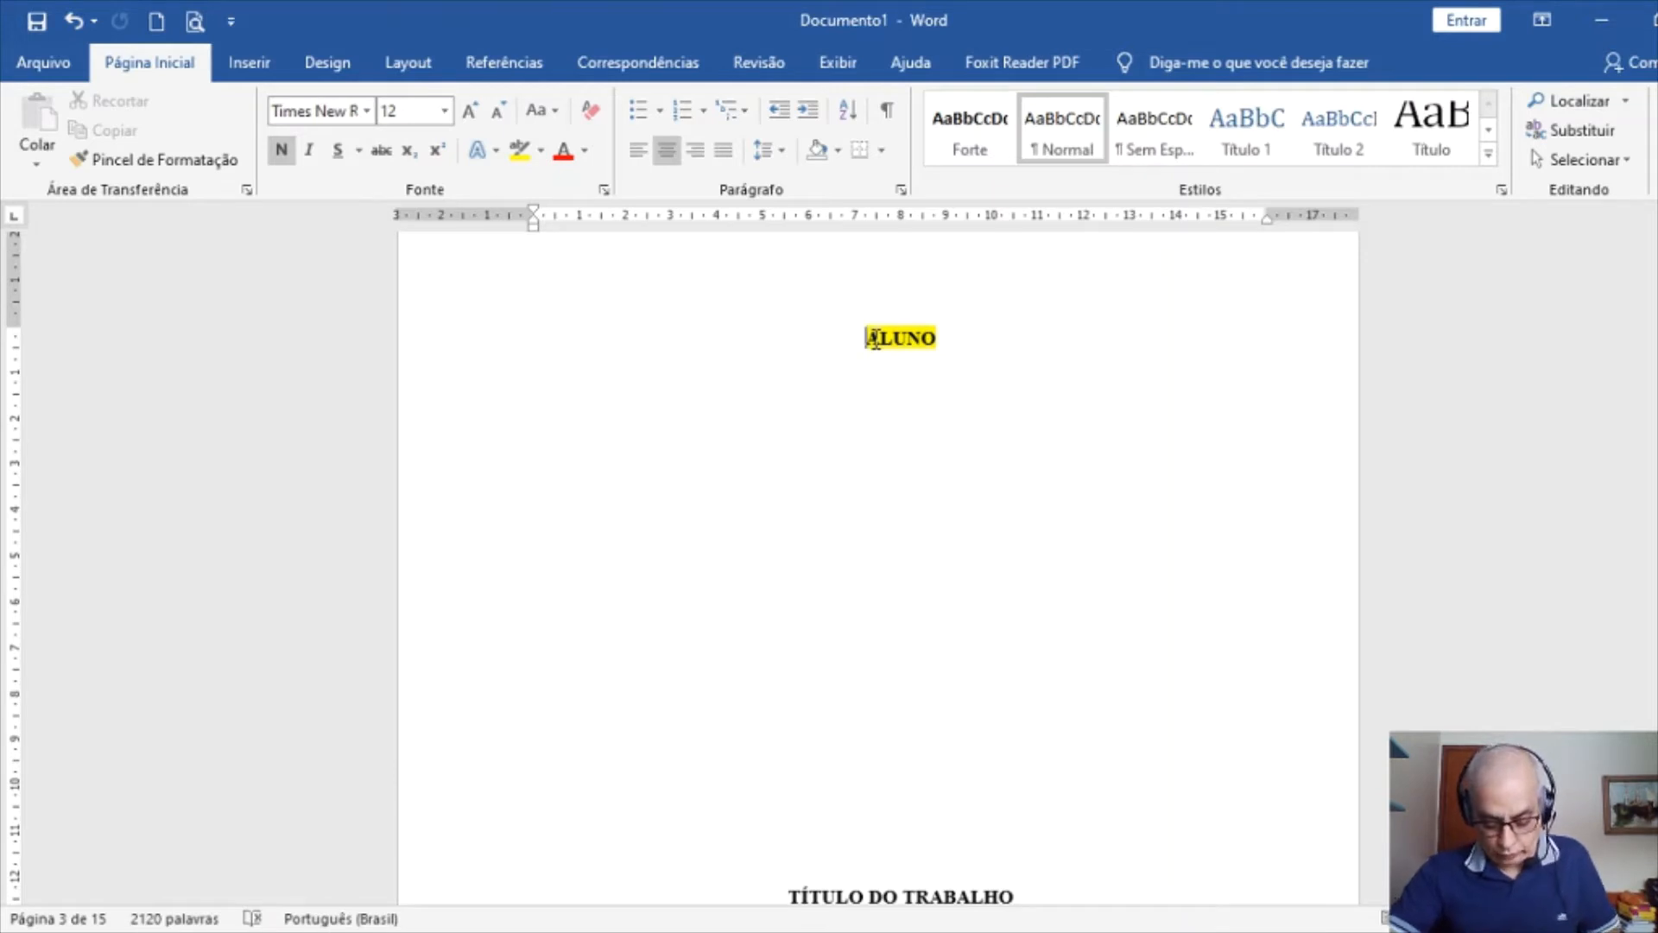
{"action": "scroll", "coordinate": [875, 339], "scroll_direction": "up", "scroll_amount": 4}
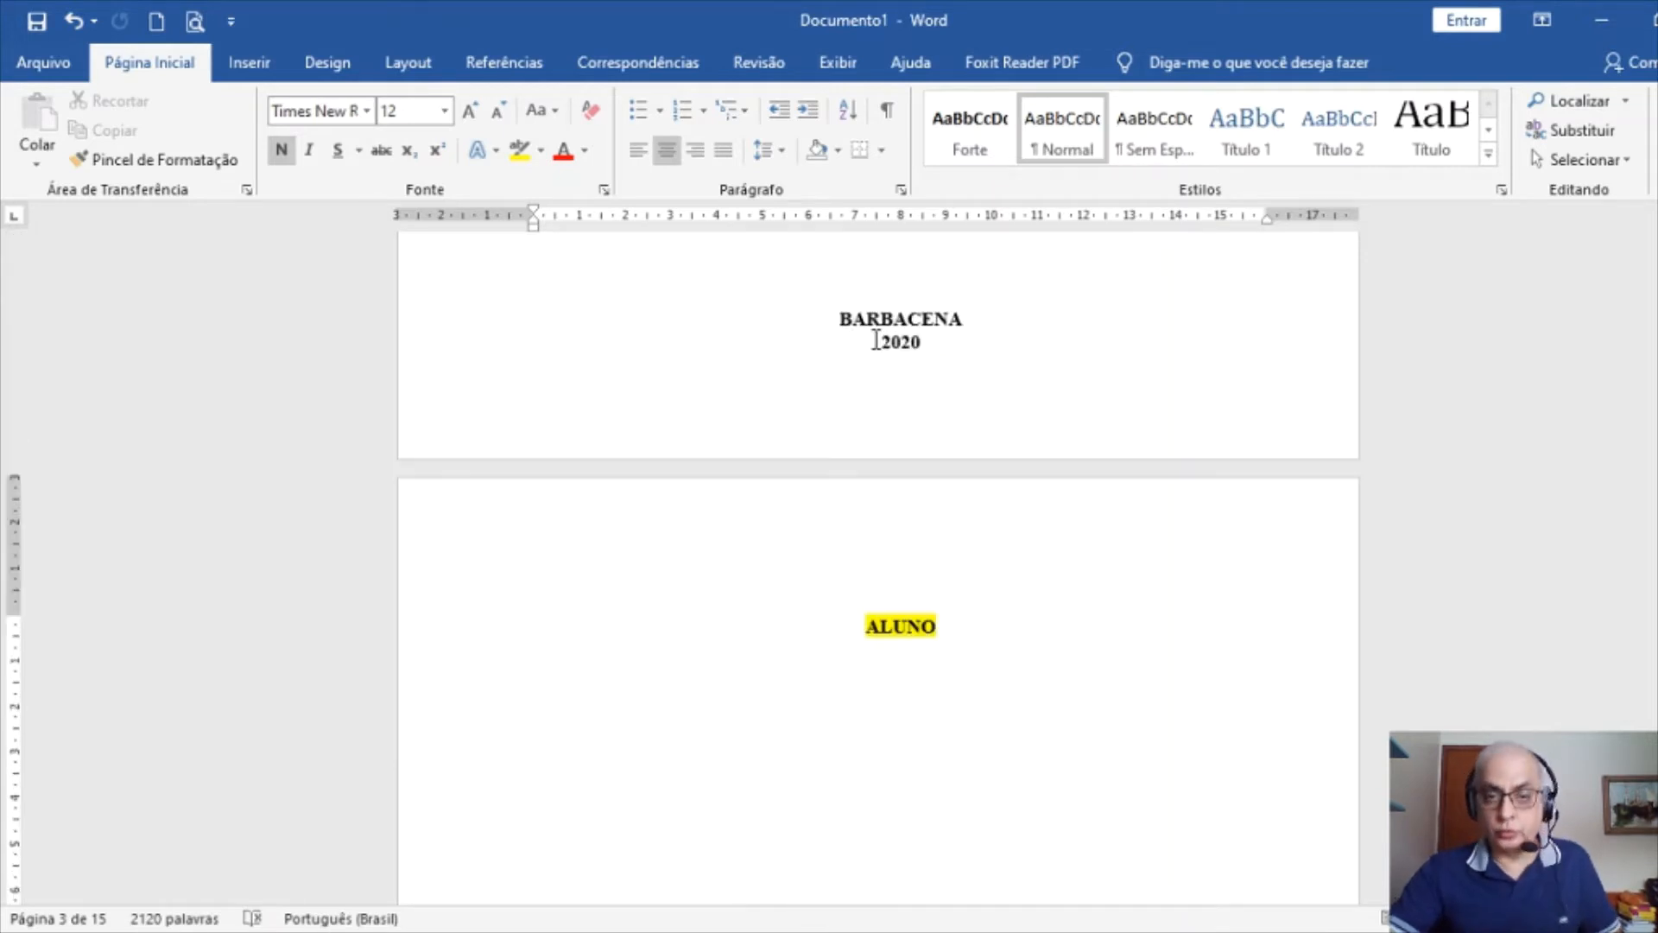
{"action": "left_click", "coordinate": [880, 628]}
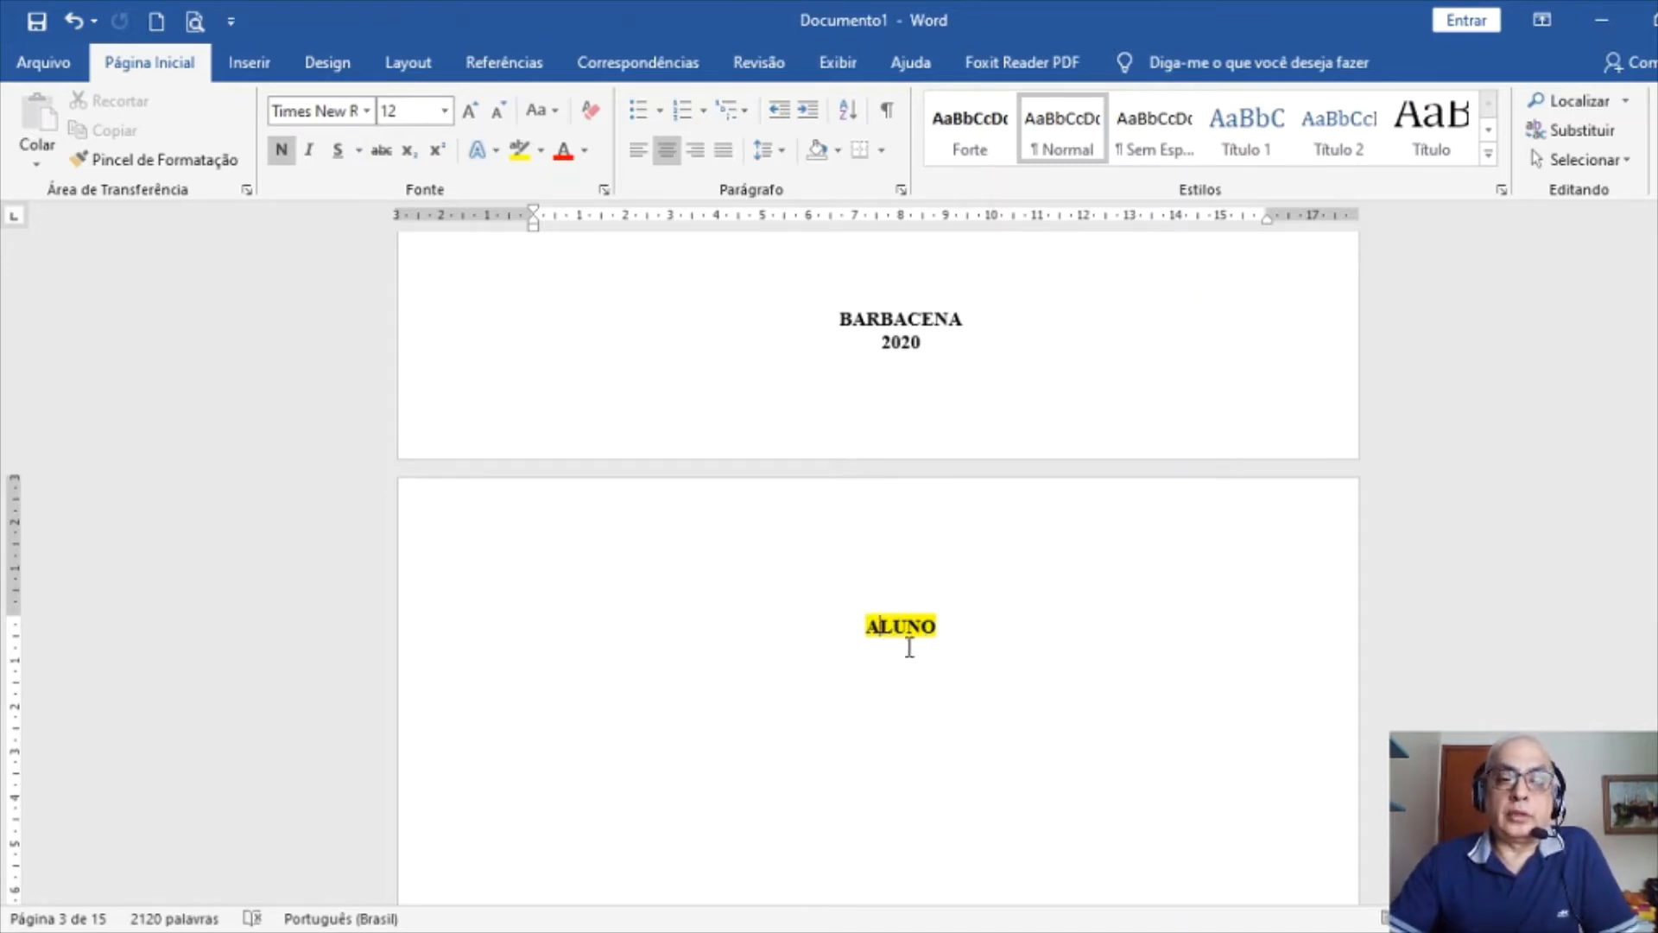
{"action": "left_click", "coordinate": [250, 63]}
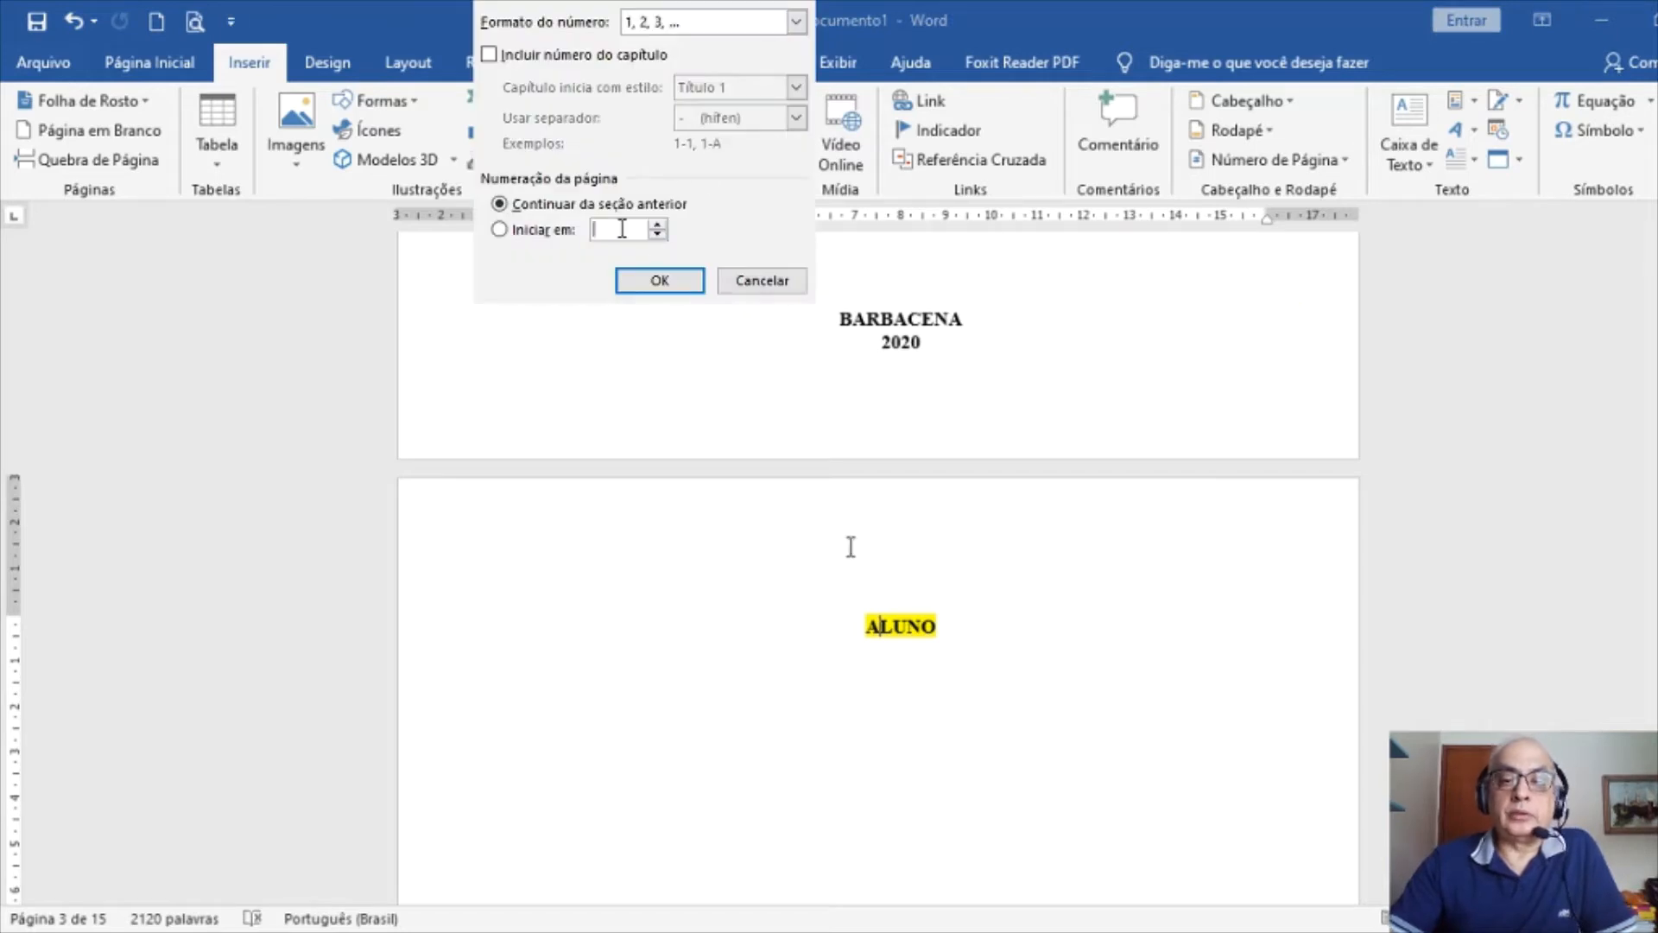
{"action": "left_click", "coordinate": [622, 229]}
{"action": "type", "text": "12"}
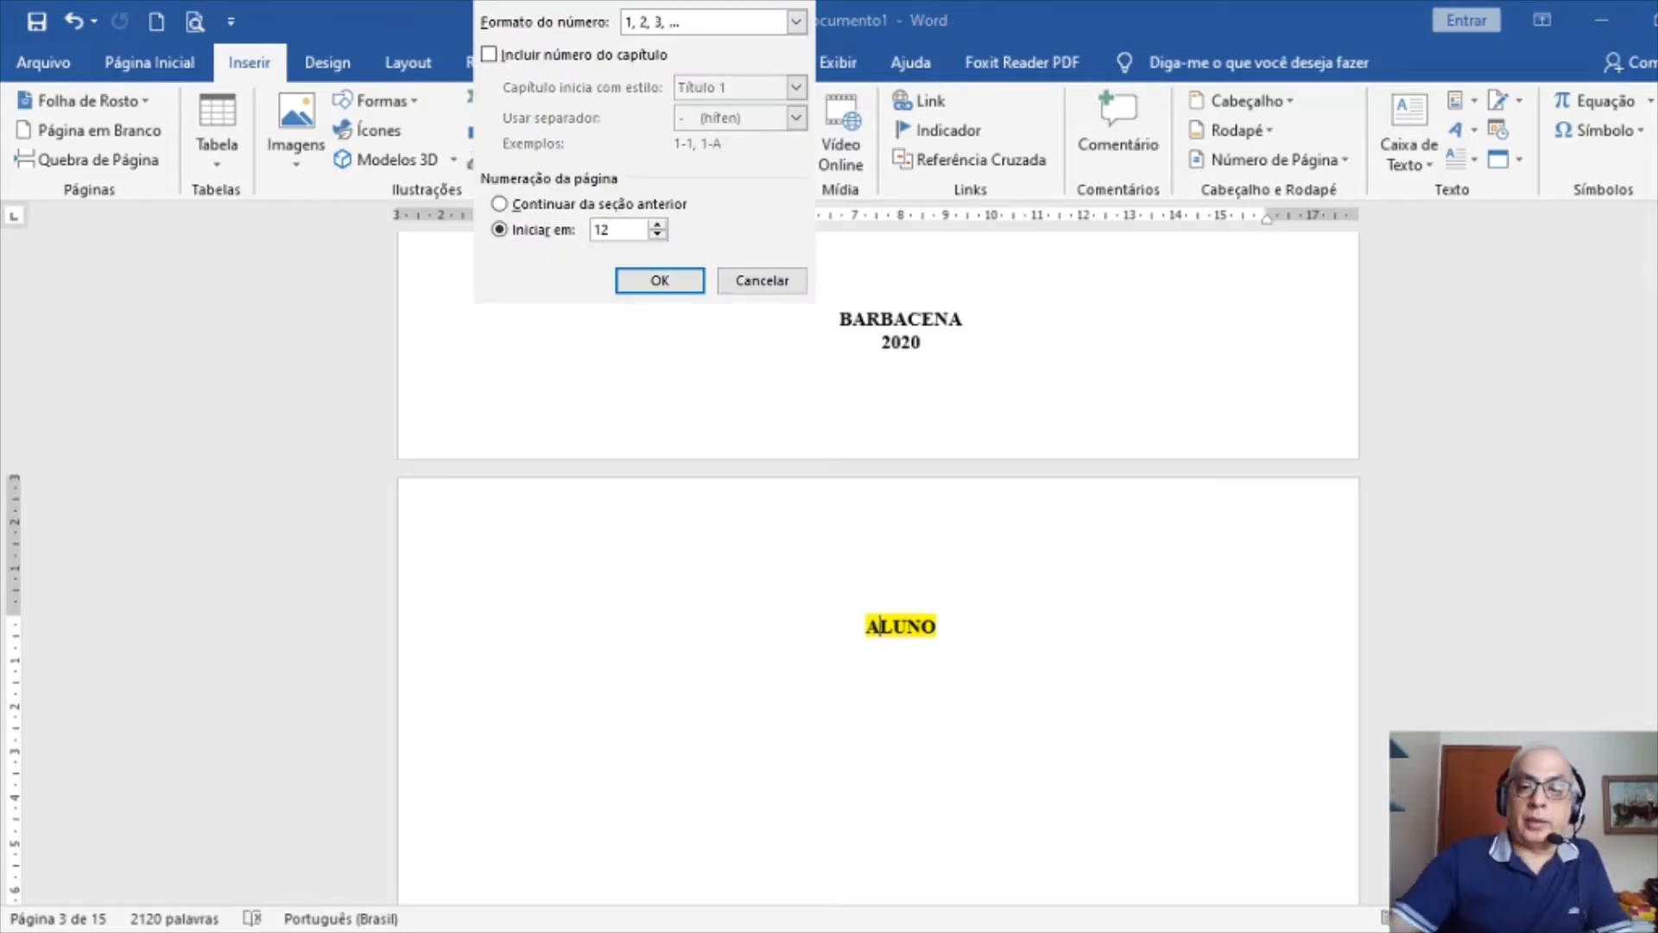
{"action": "left_click", "coordinate": [664, 280]}
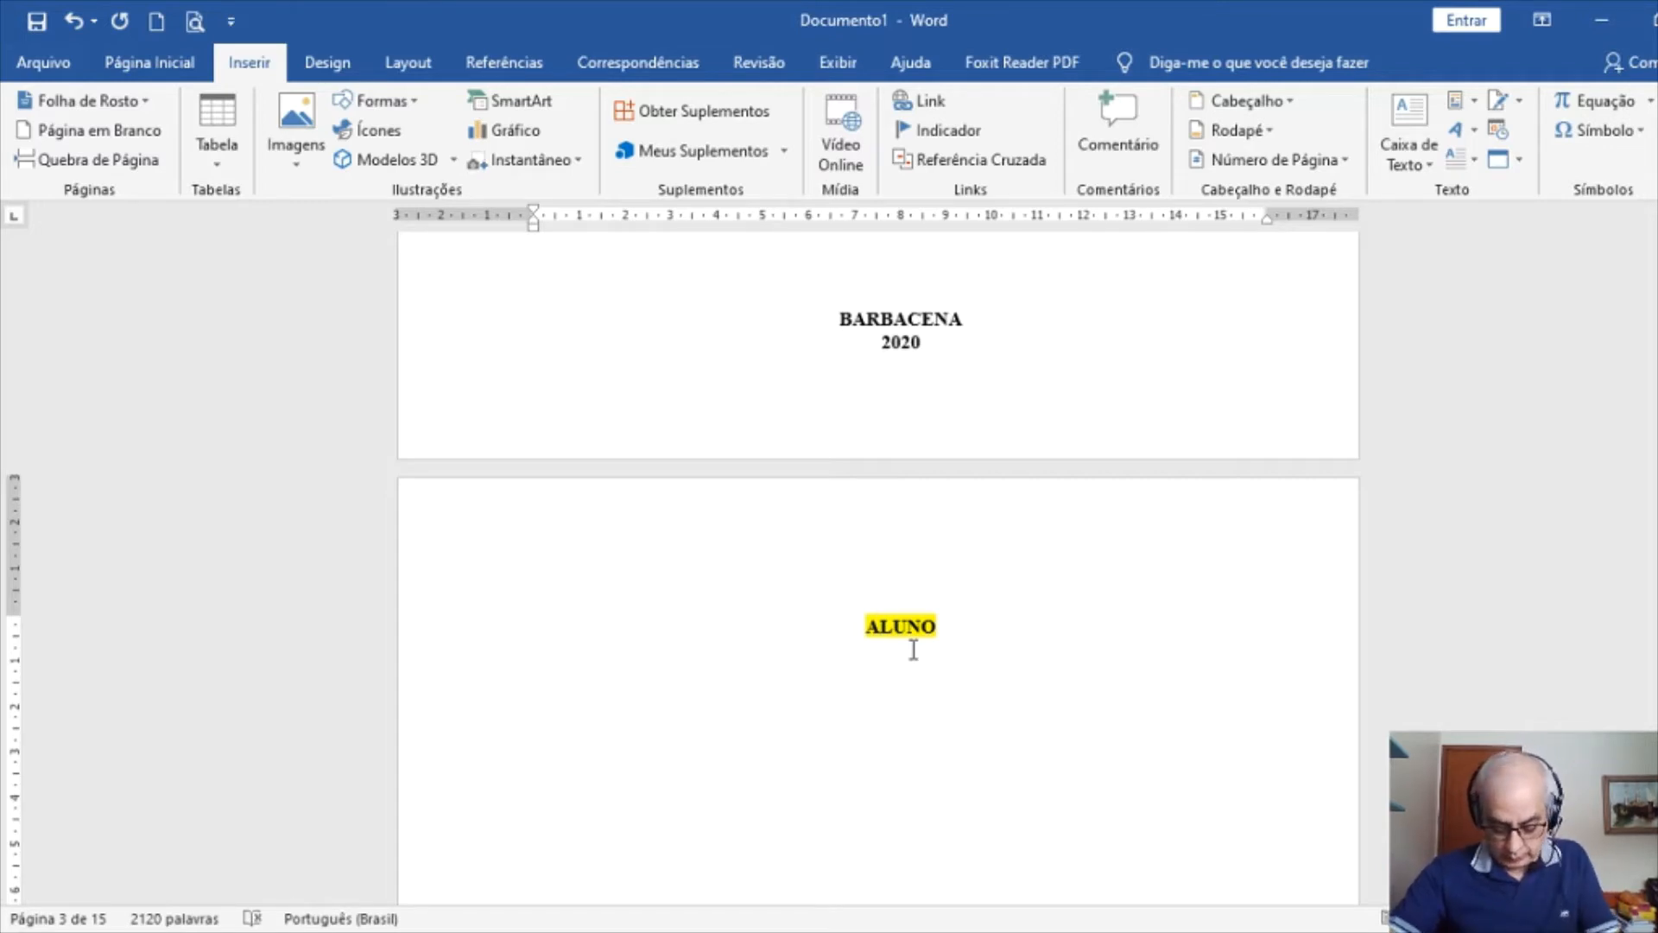
{"action": "scroll", "coordinate": [914, 649], "scroll_direction": "down", "scroll_amount": 20}
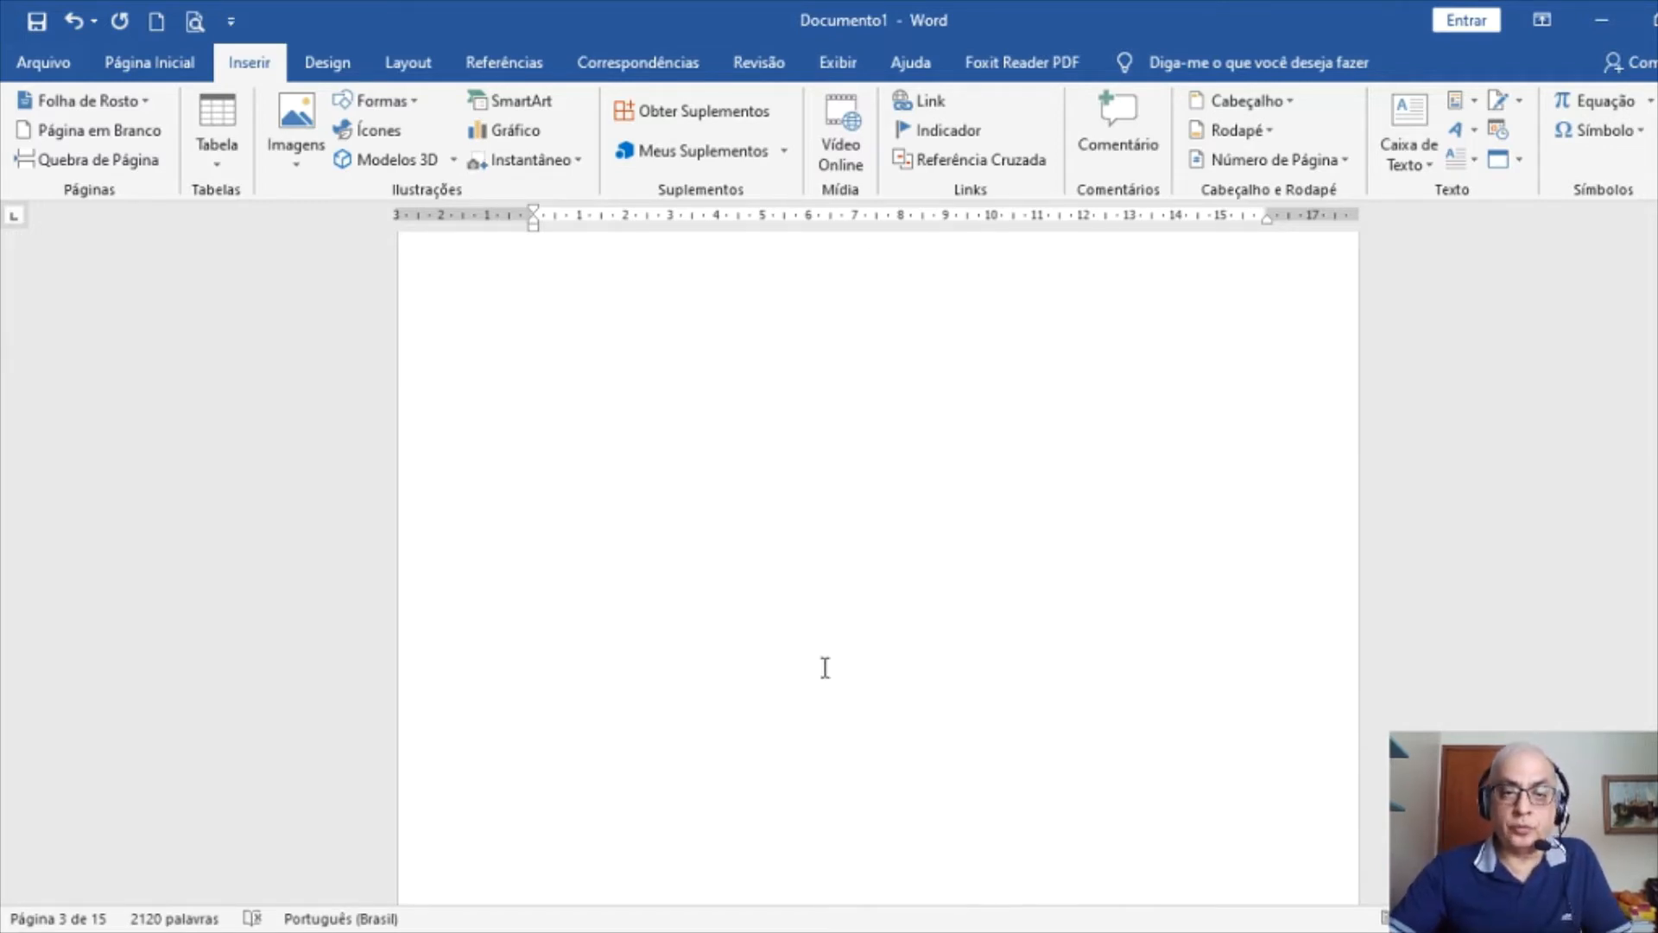
Select the 1 INTRODUÇÃO heading line and apply Negrito from the Página Inicial tab
{"action": "scroll", "coordinate": [815, 670], "scroll_direction": "down", "scroll_amount": 3}
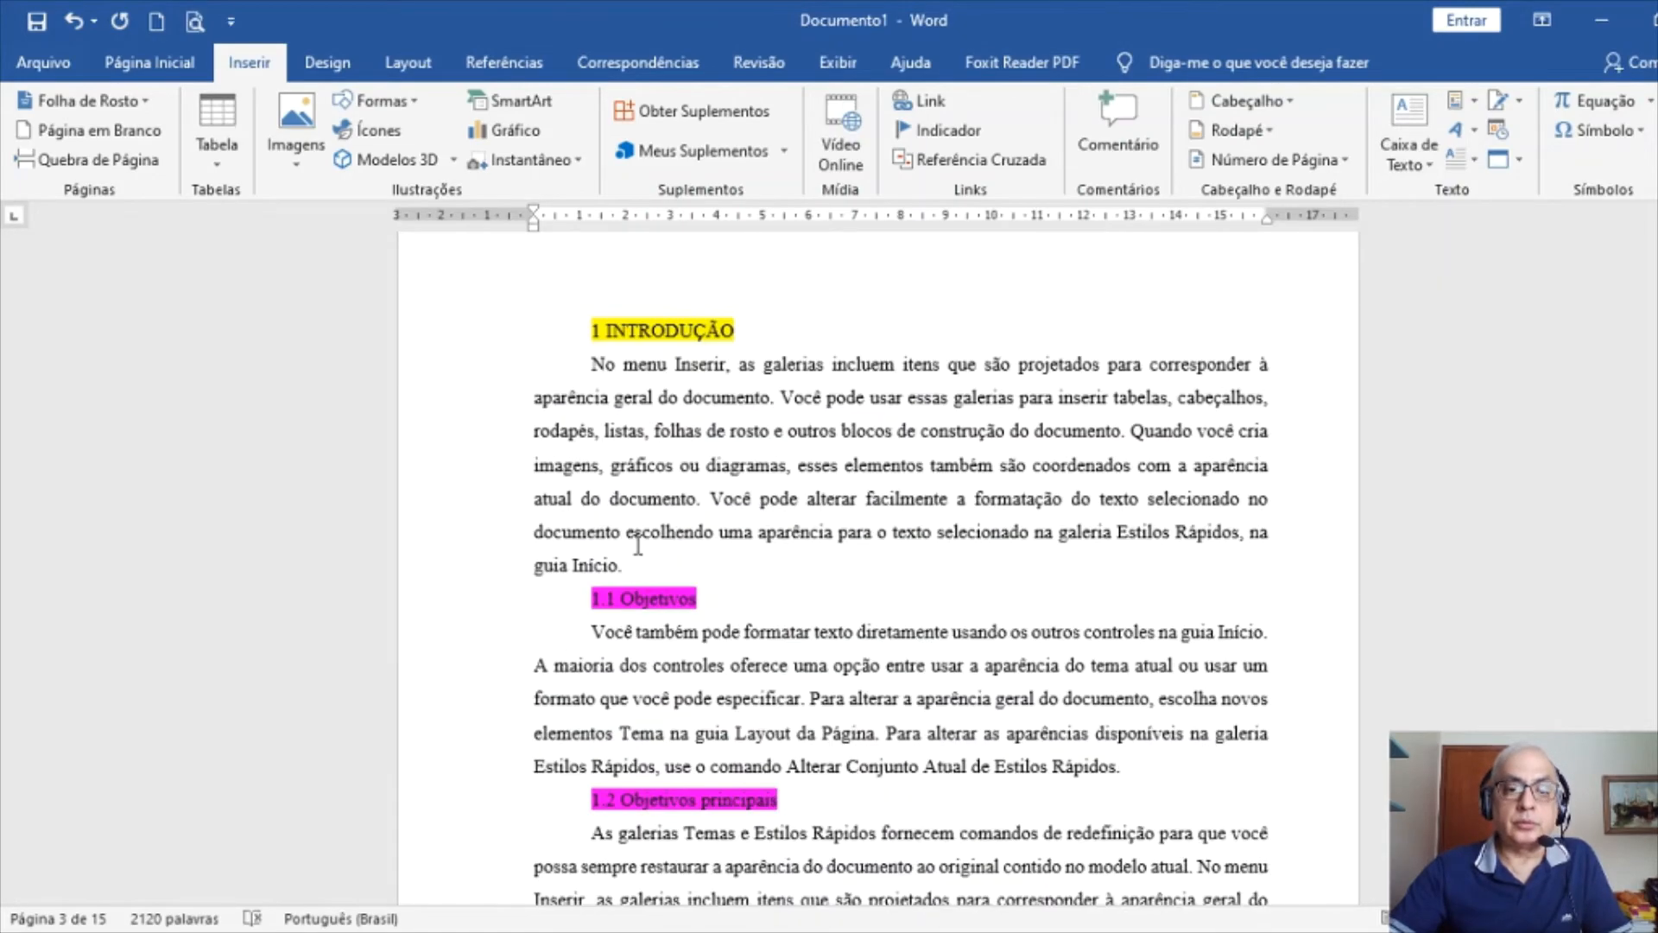
{"action": "left_click", "coordinate": [431, 339]}
{"action": "scroll", "coordinate": [930, 676], "scroll_direction": "up", "scroll_amount": 3}
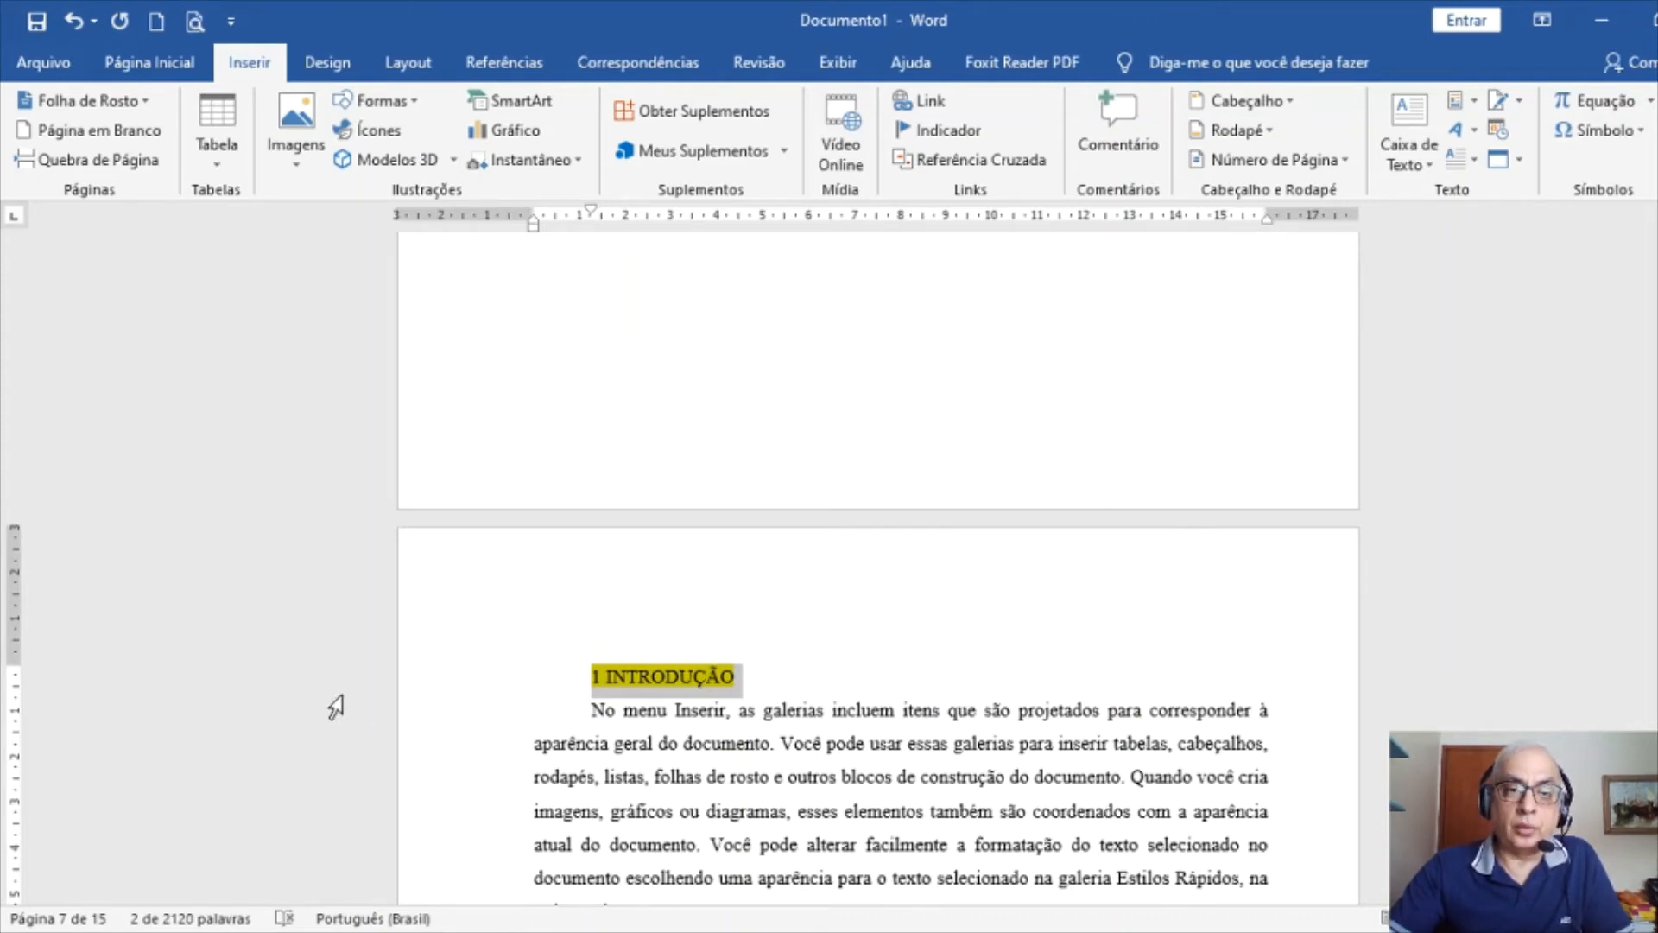
{"action": "scroll", "coordinate": [749, 621], "scroll_direction": "up", "scroll_amount": 15}
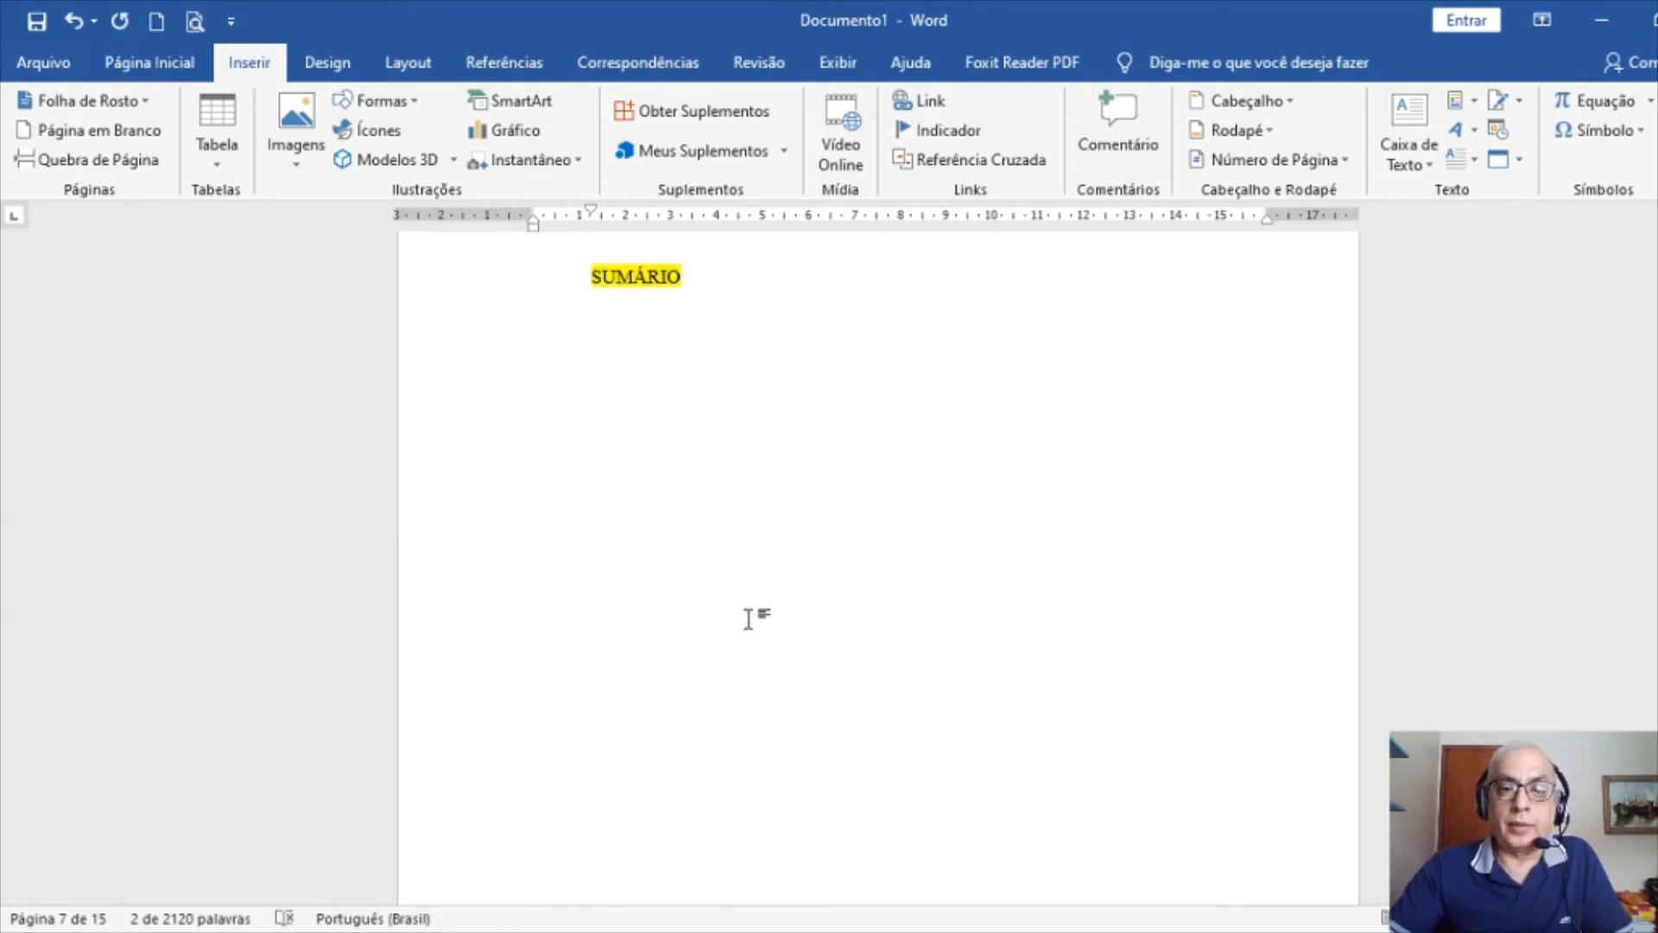
{"action": "scroll", "coordinate": [744, 620], "scroll_direction": "down", "scroll_amount": 15}
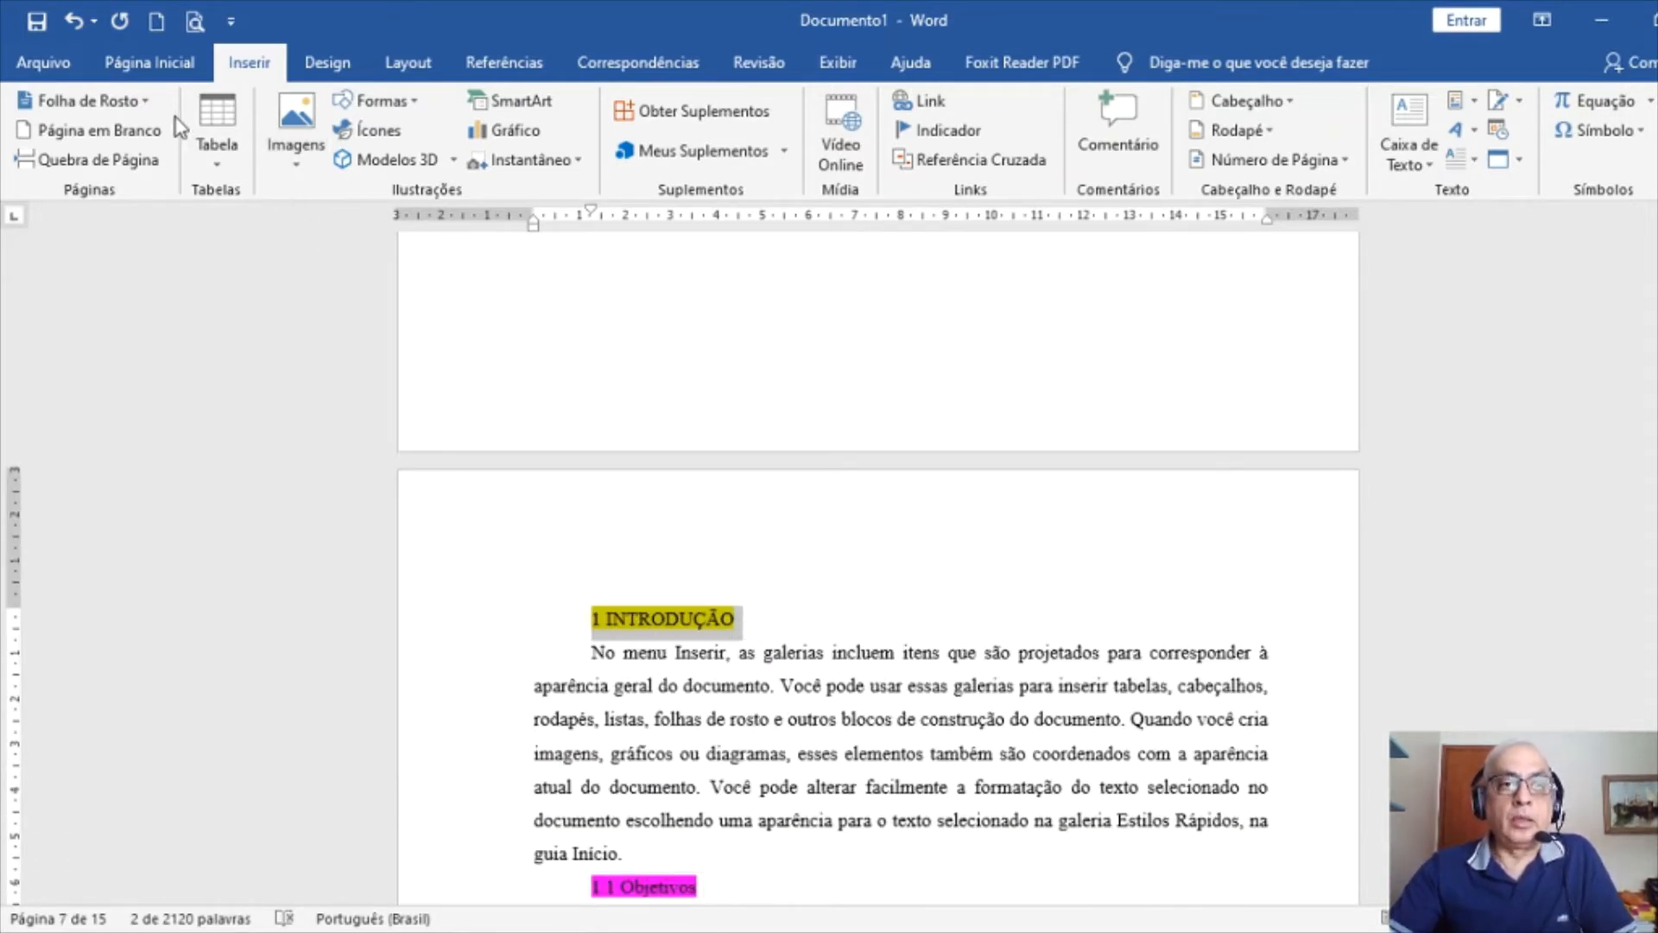
{"action": "left_click", "coordinate": [156, 70]}
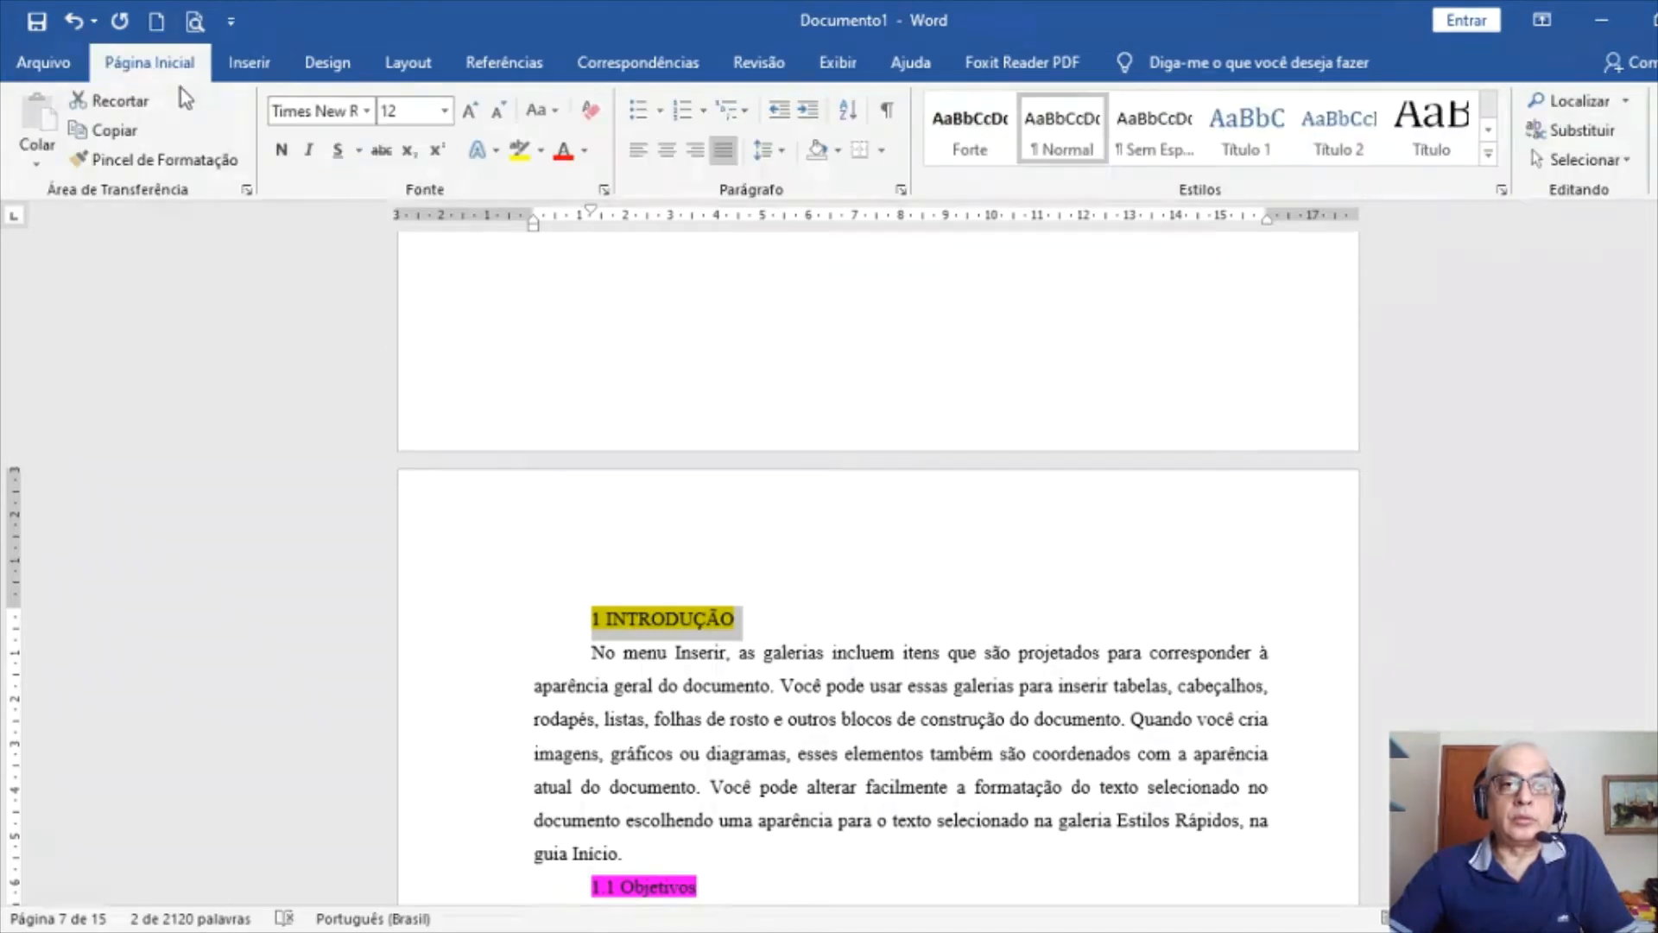
{"action": "left_click", "coordinate": [278, 152]}
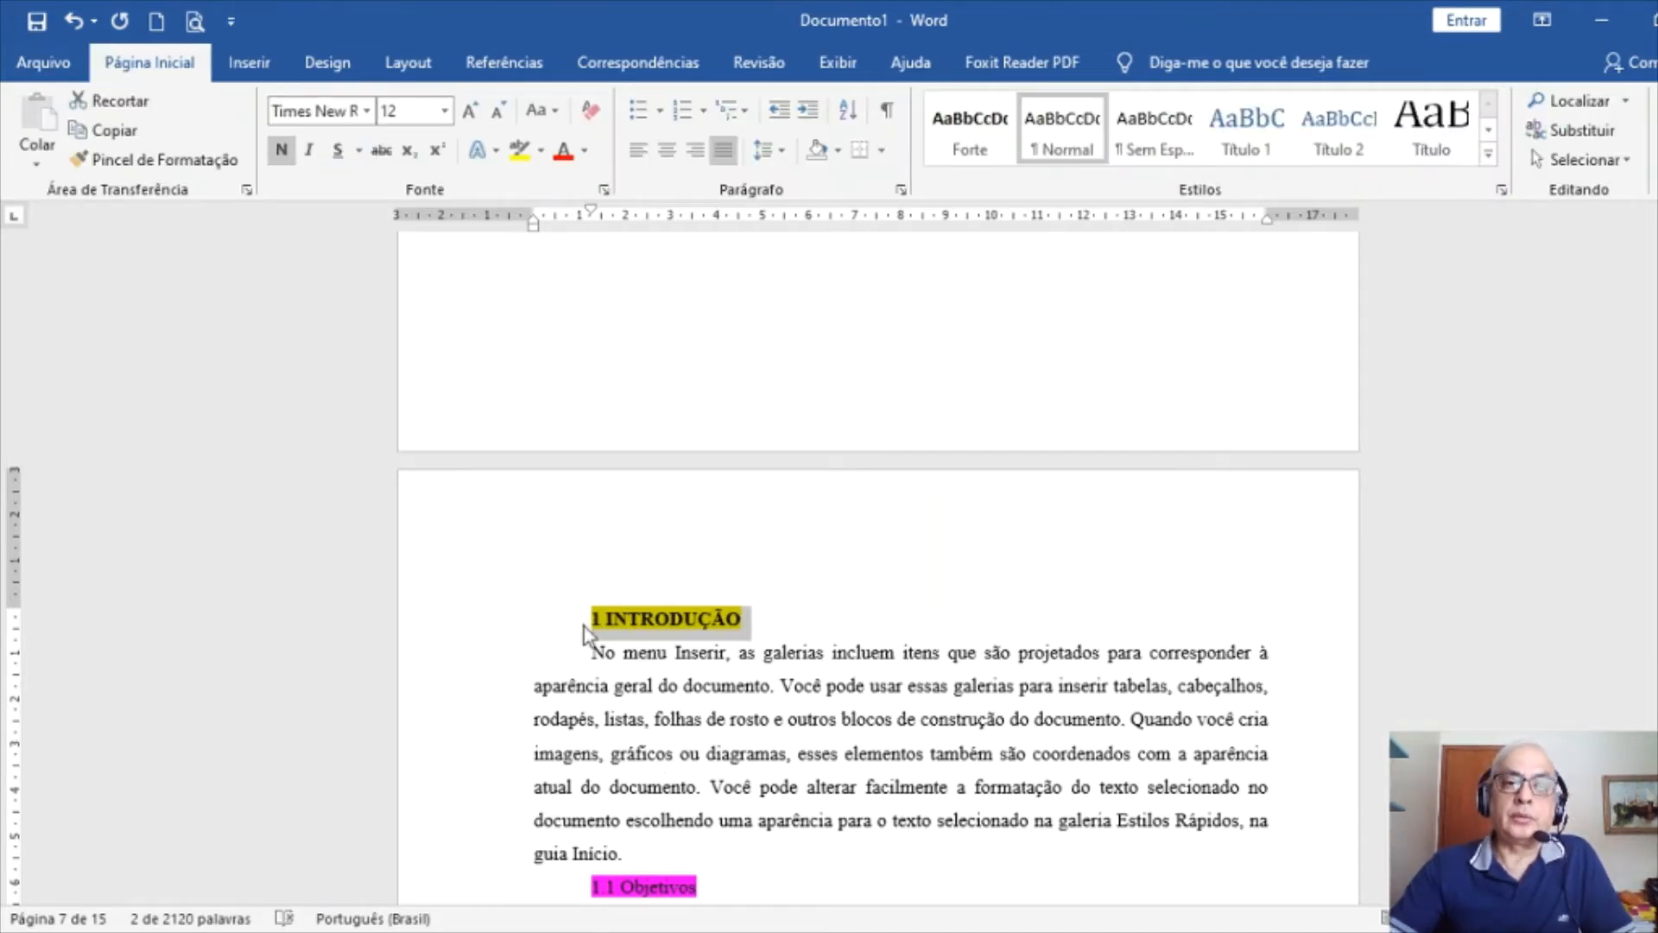
Give 1 INTRODUÇÃO left alignment, outline Nível 1, no first-line indent and 18 pt after
{"action": "left_click", "coordinate": [901, 190]}
{"action": "key", "text": "e"}
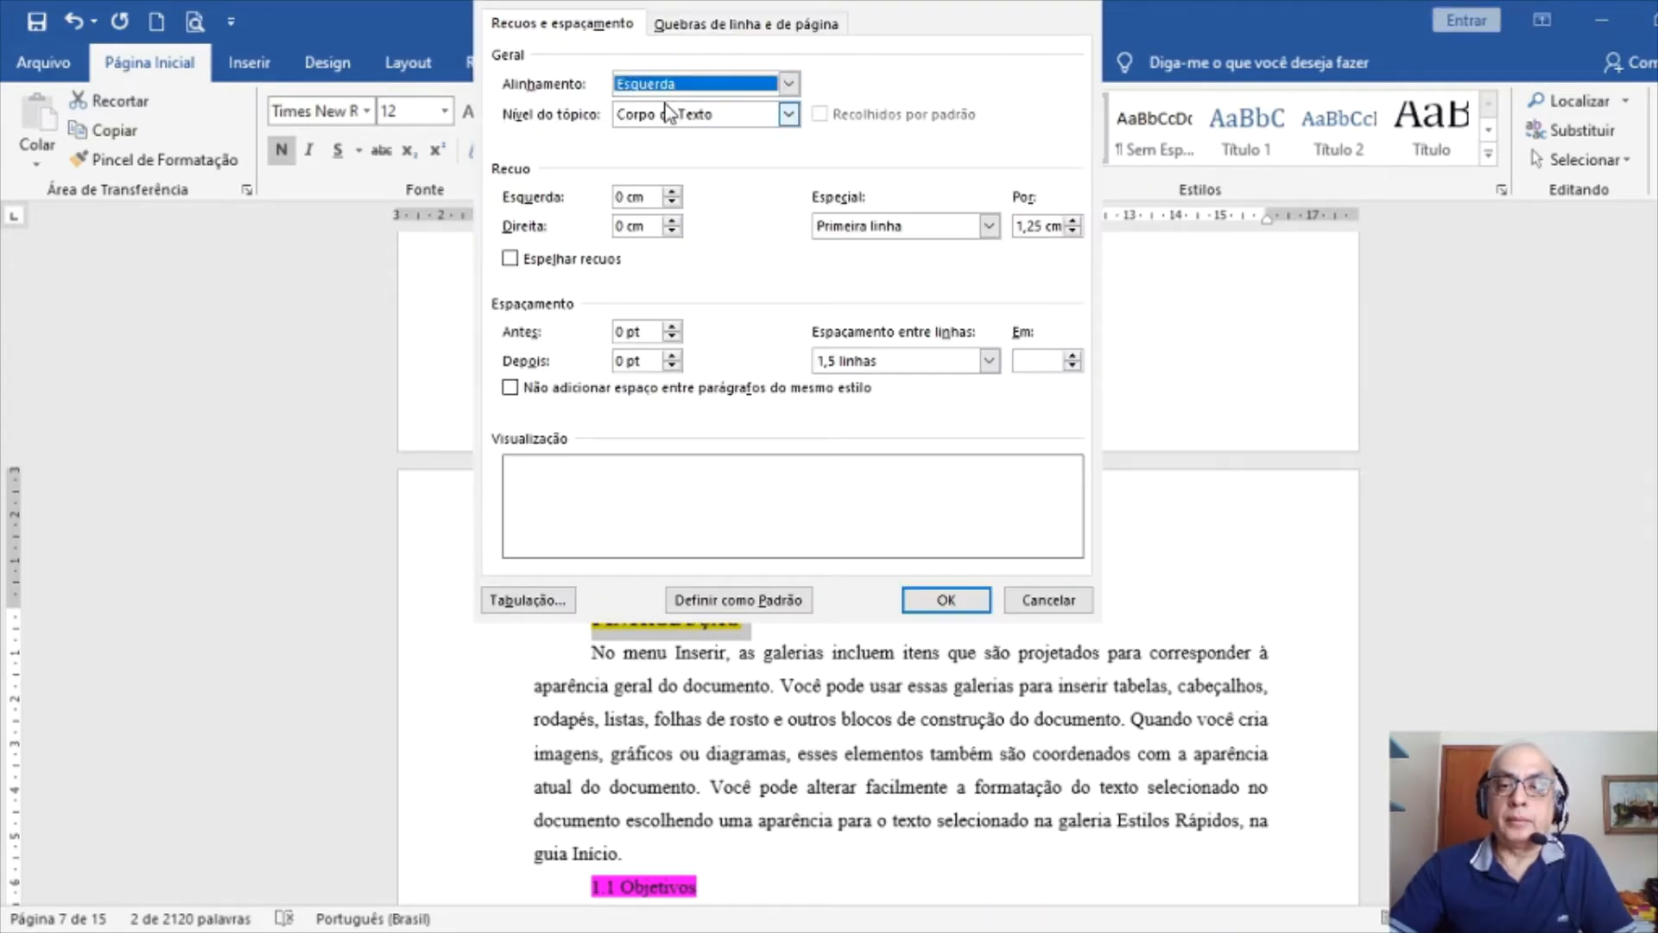
{"action": "key", "text": "Tab"}
{"action": "key", "text": "n"}
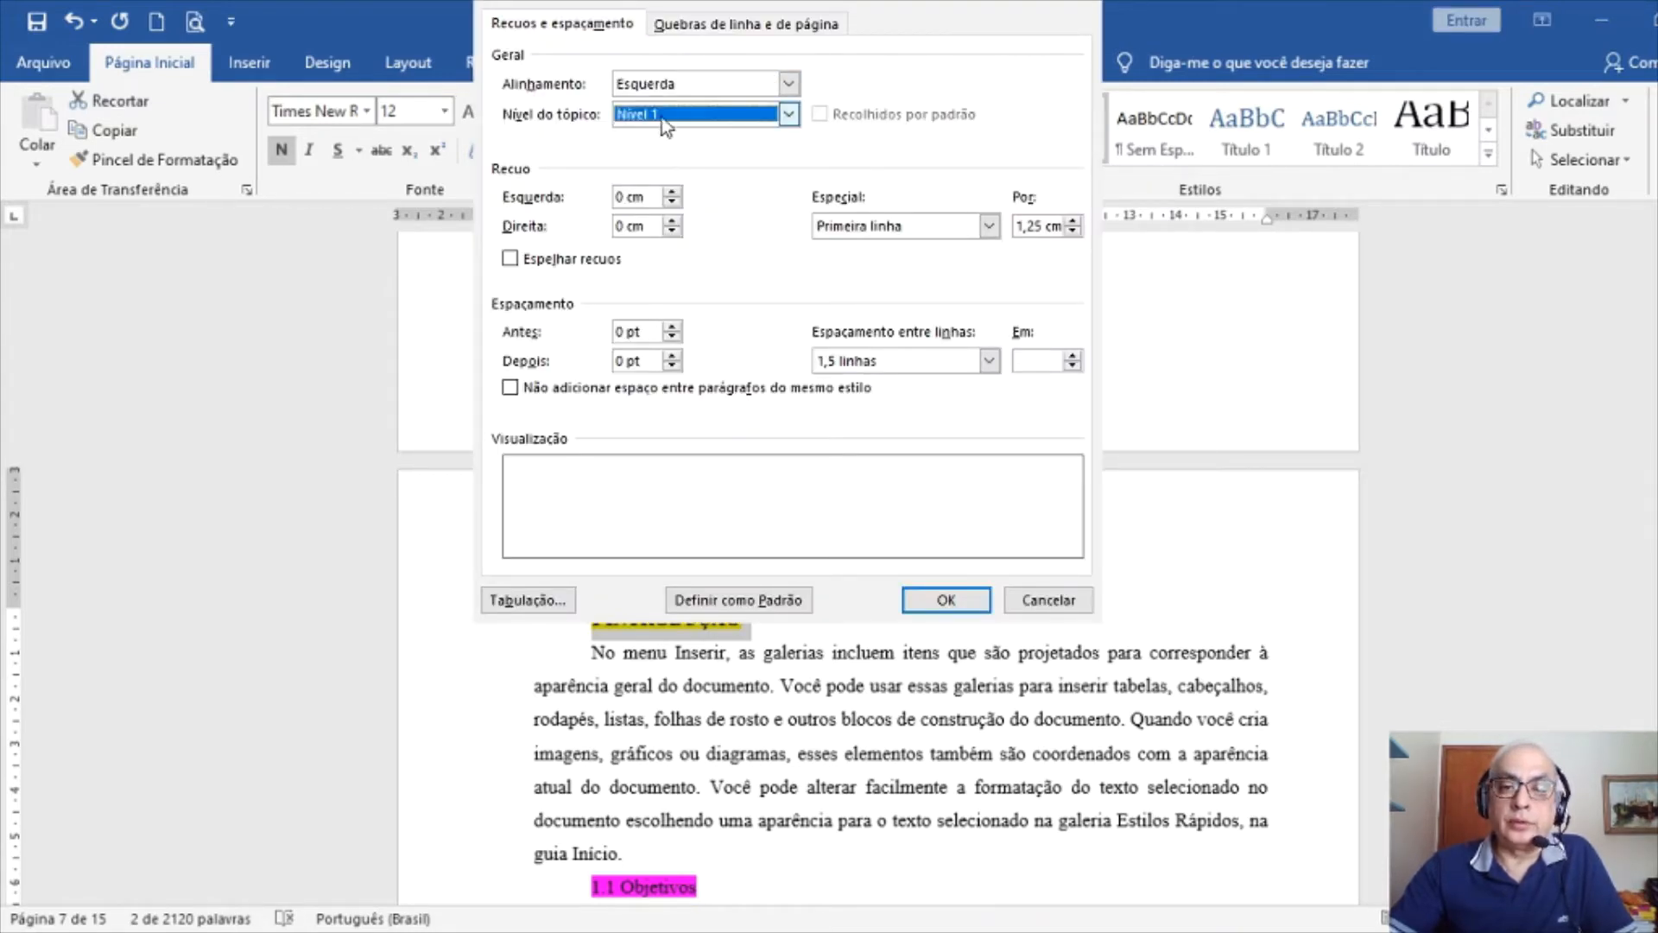
{"action": "left_click", "coordinate": [911, 223]}
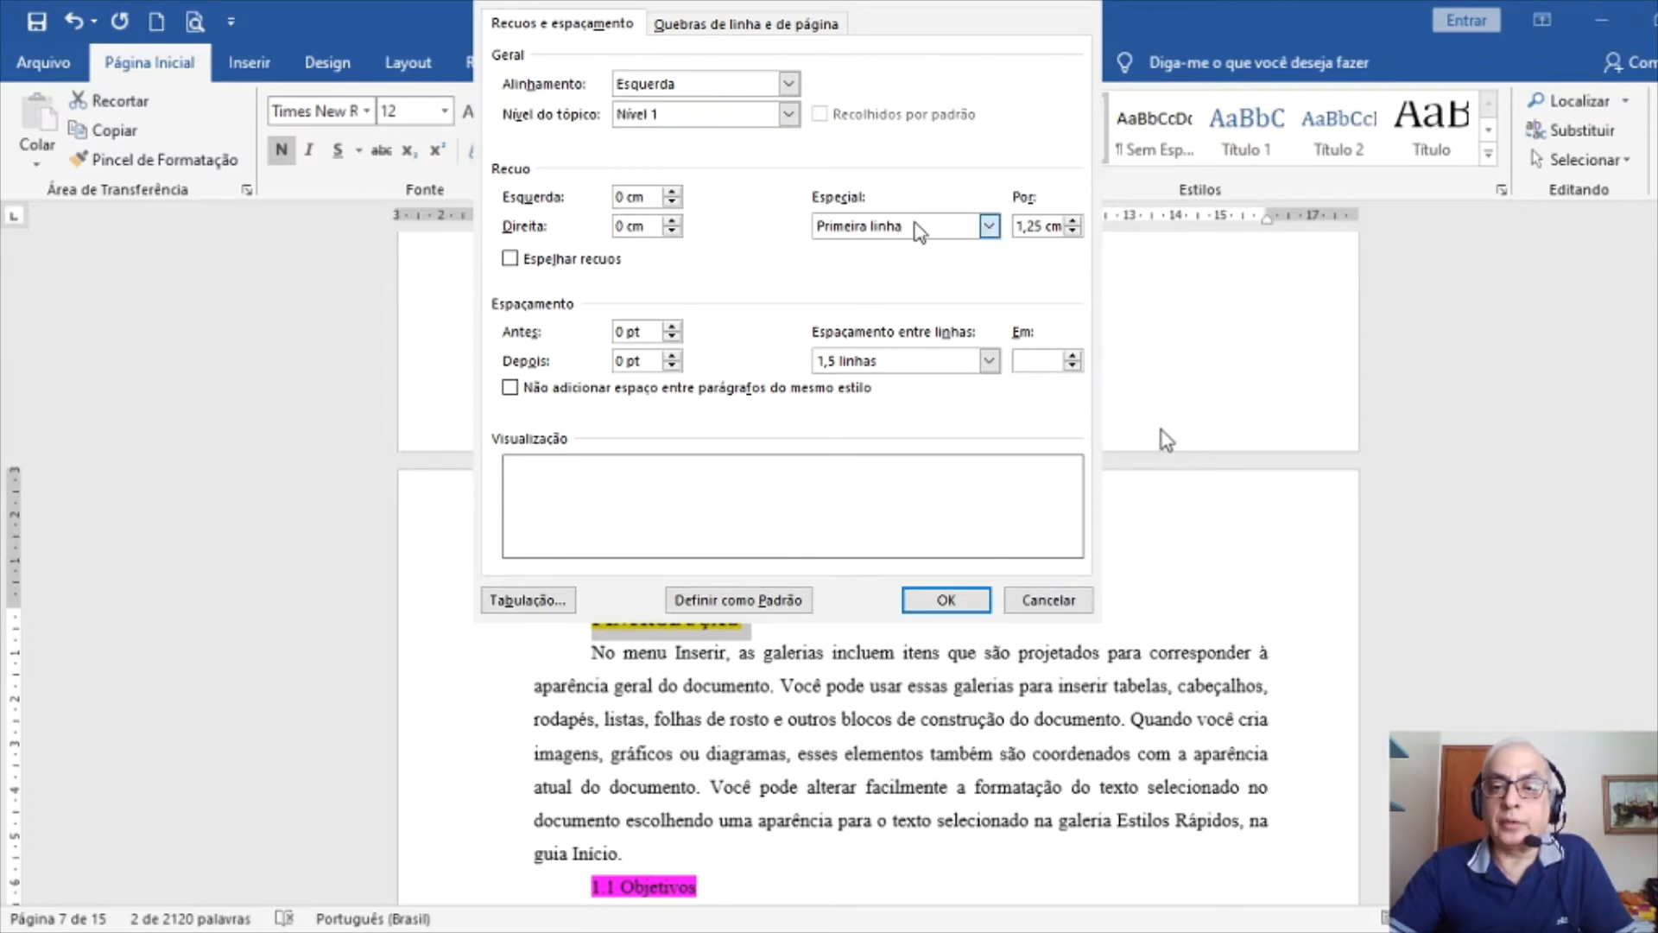
{"action": "key", "text": "Up"}
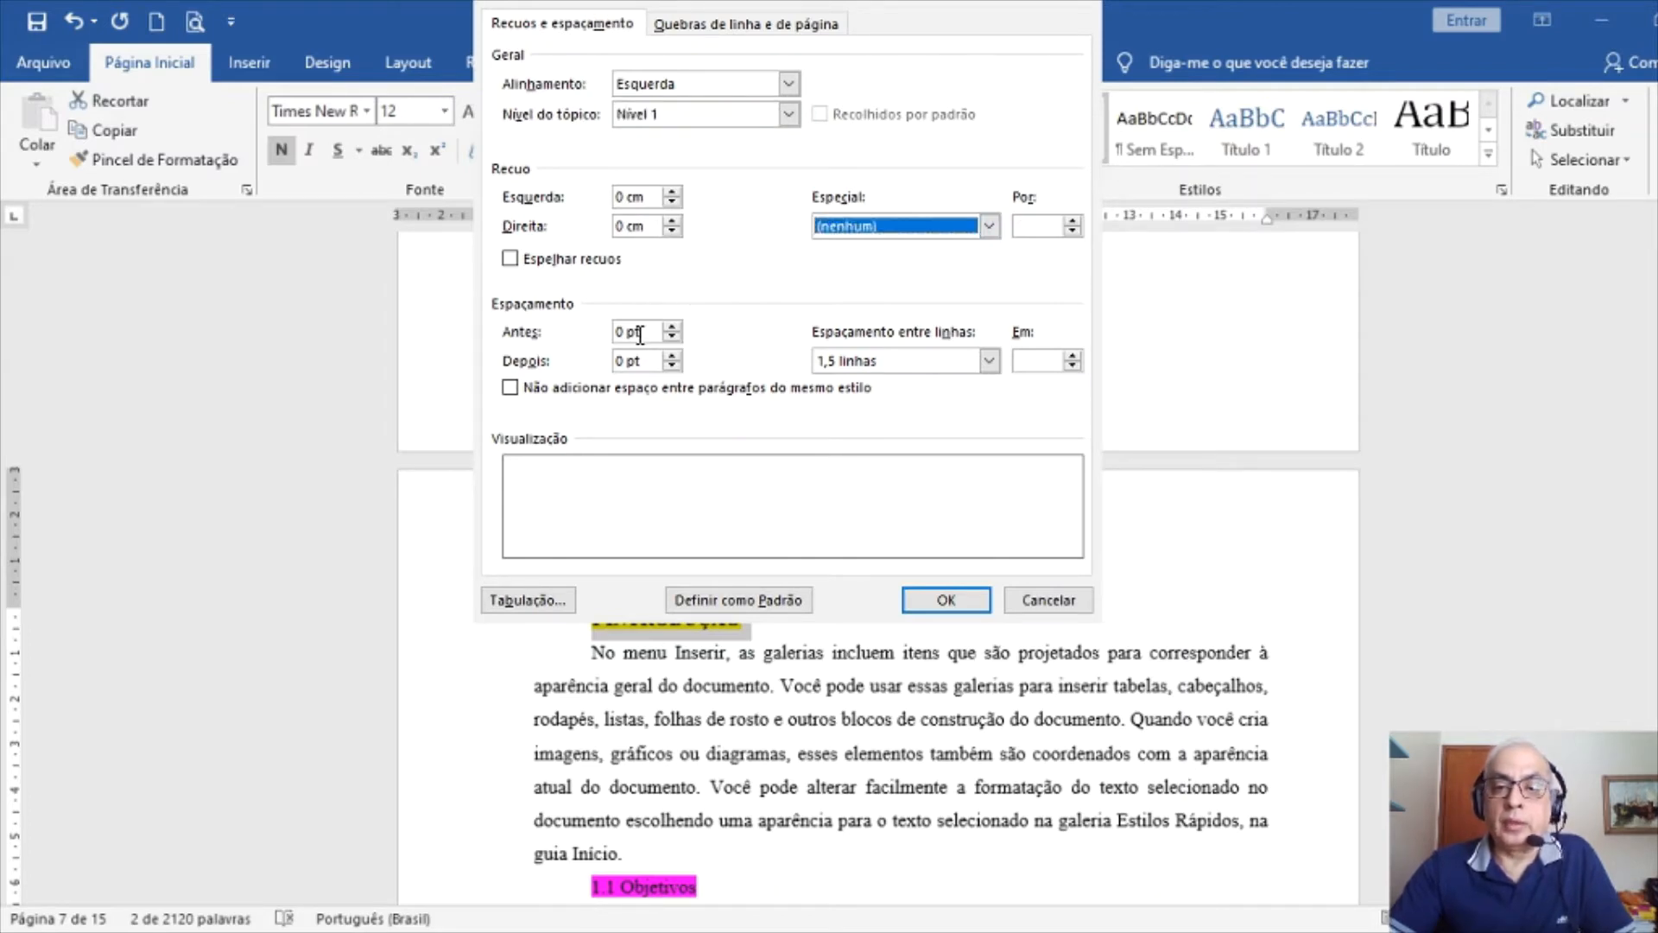
{"action": "left_click", "coordinate": [672, 366]}
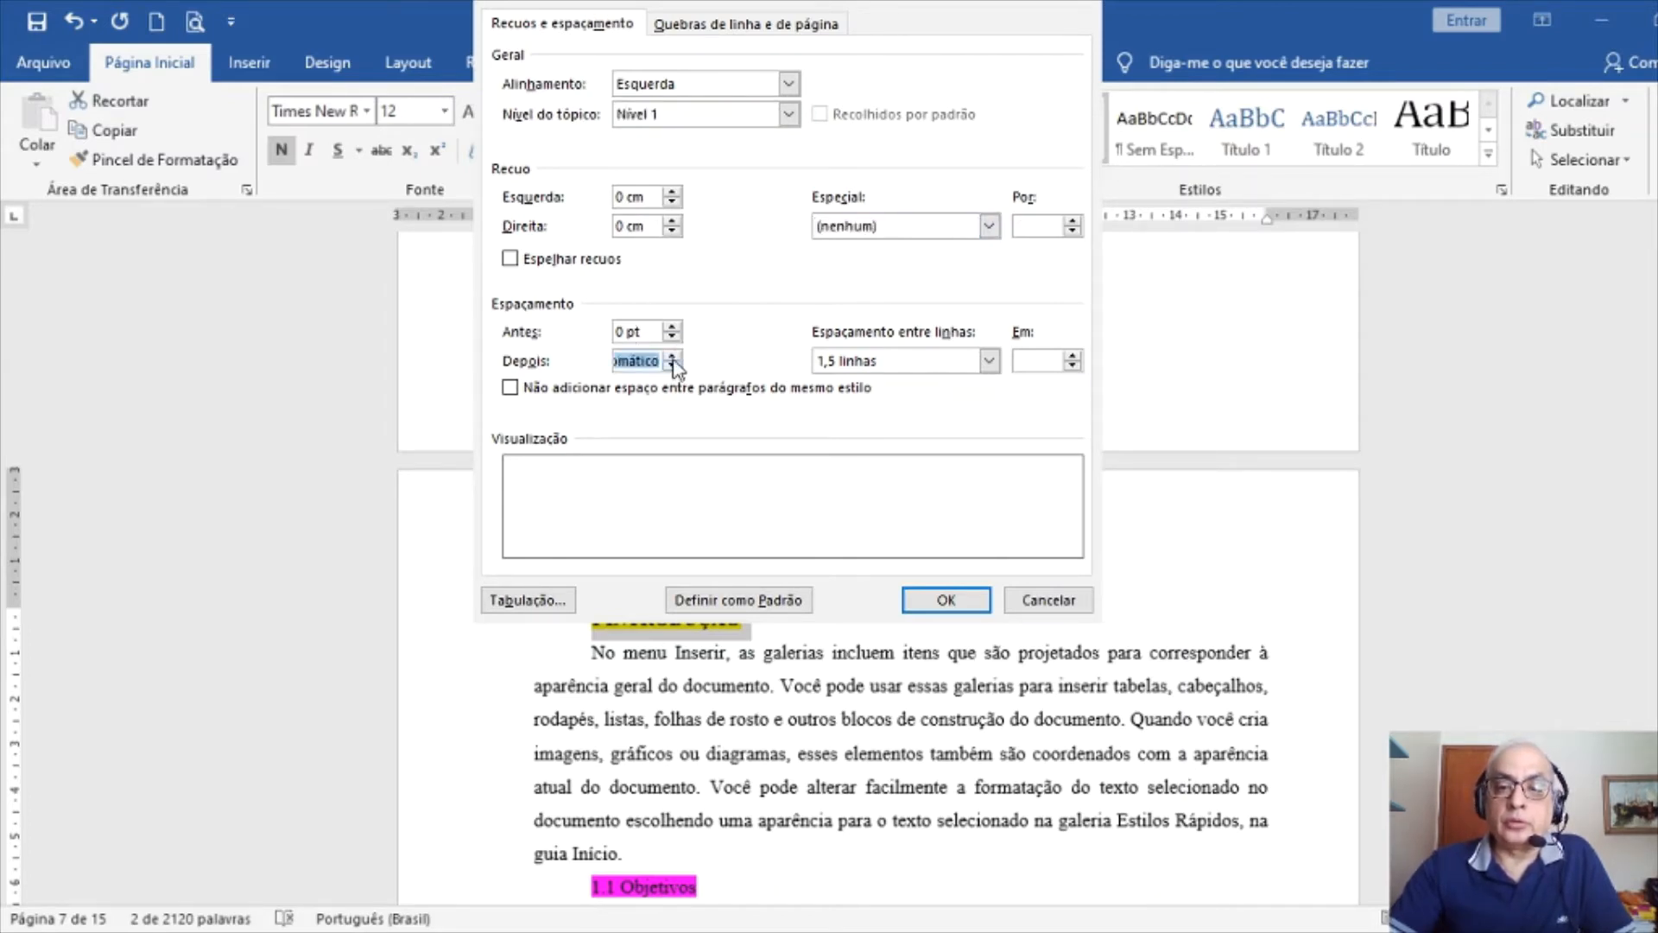
{"action": "left_click", "coordinate": [672, 358]}
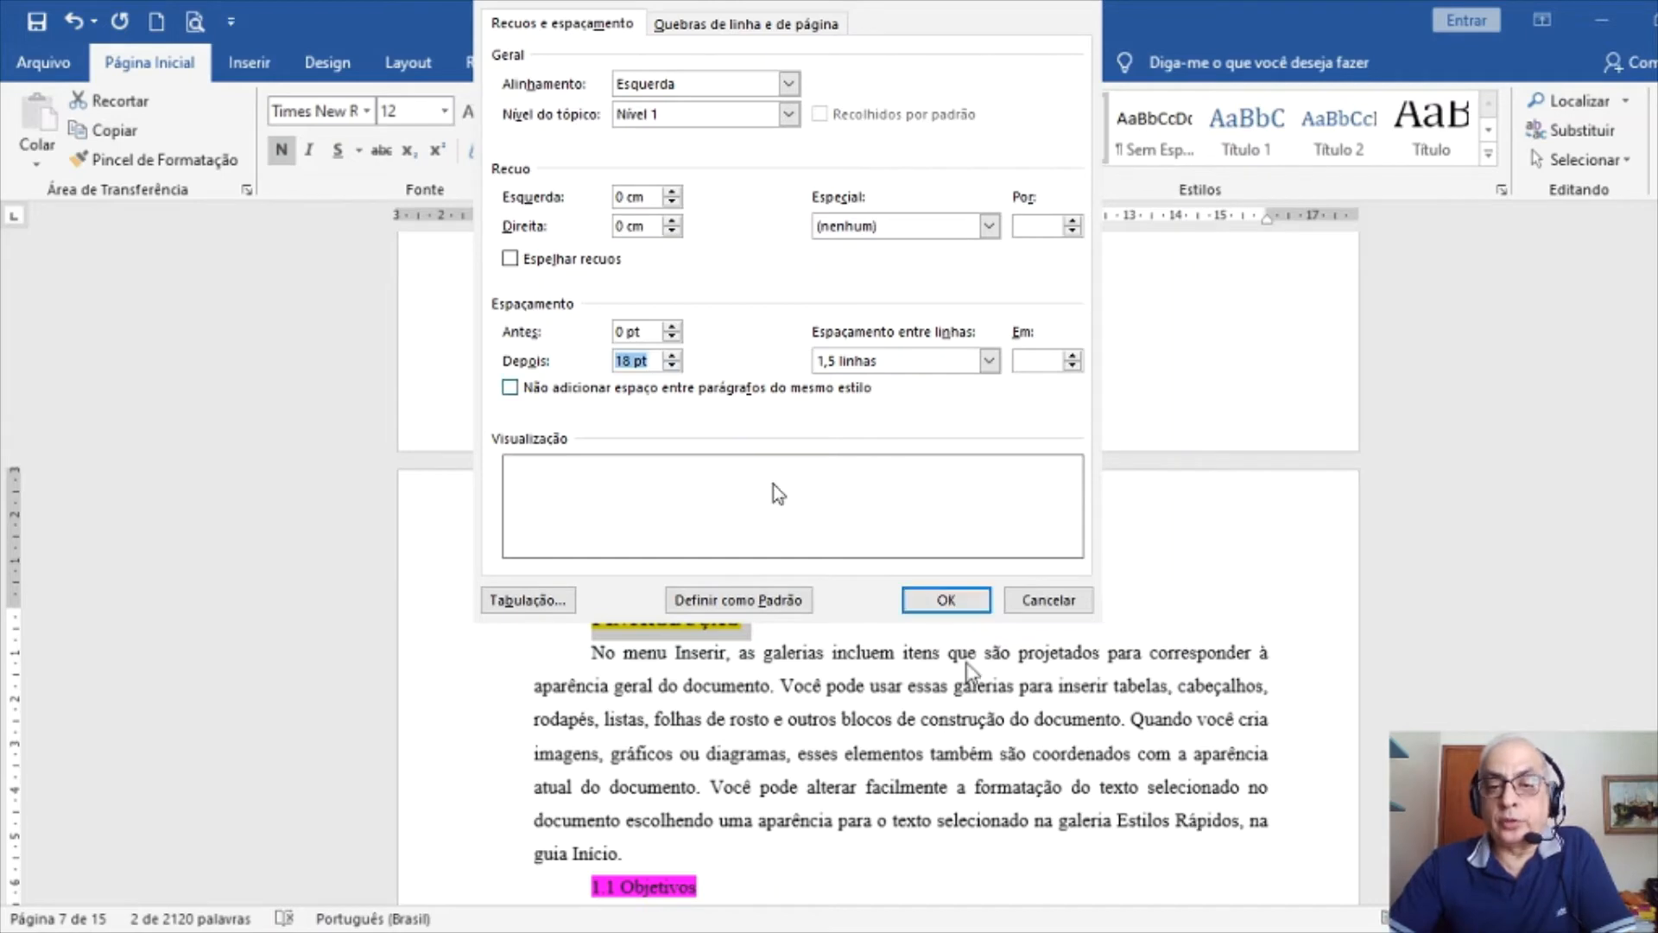
{"action": "left_click", "coordinate": [950, 600]}
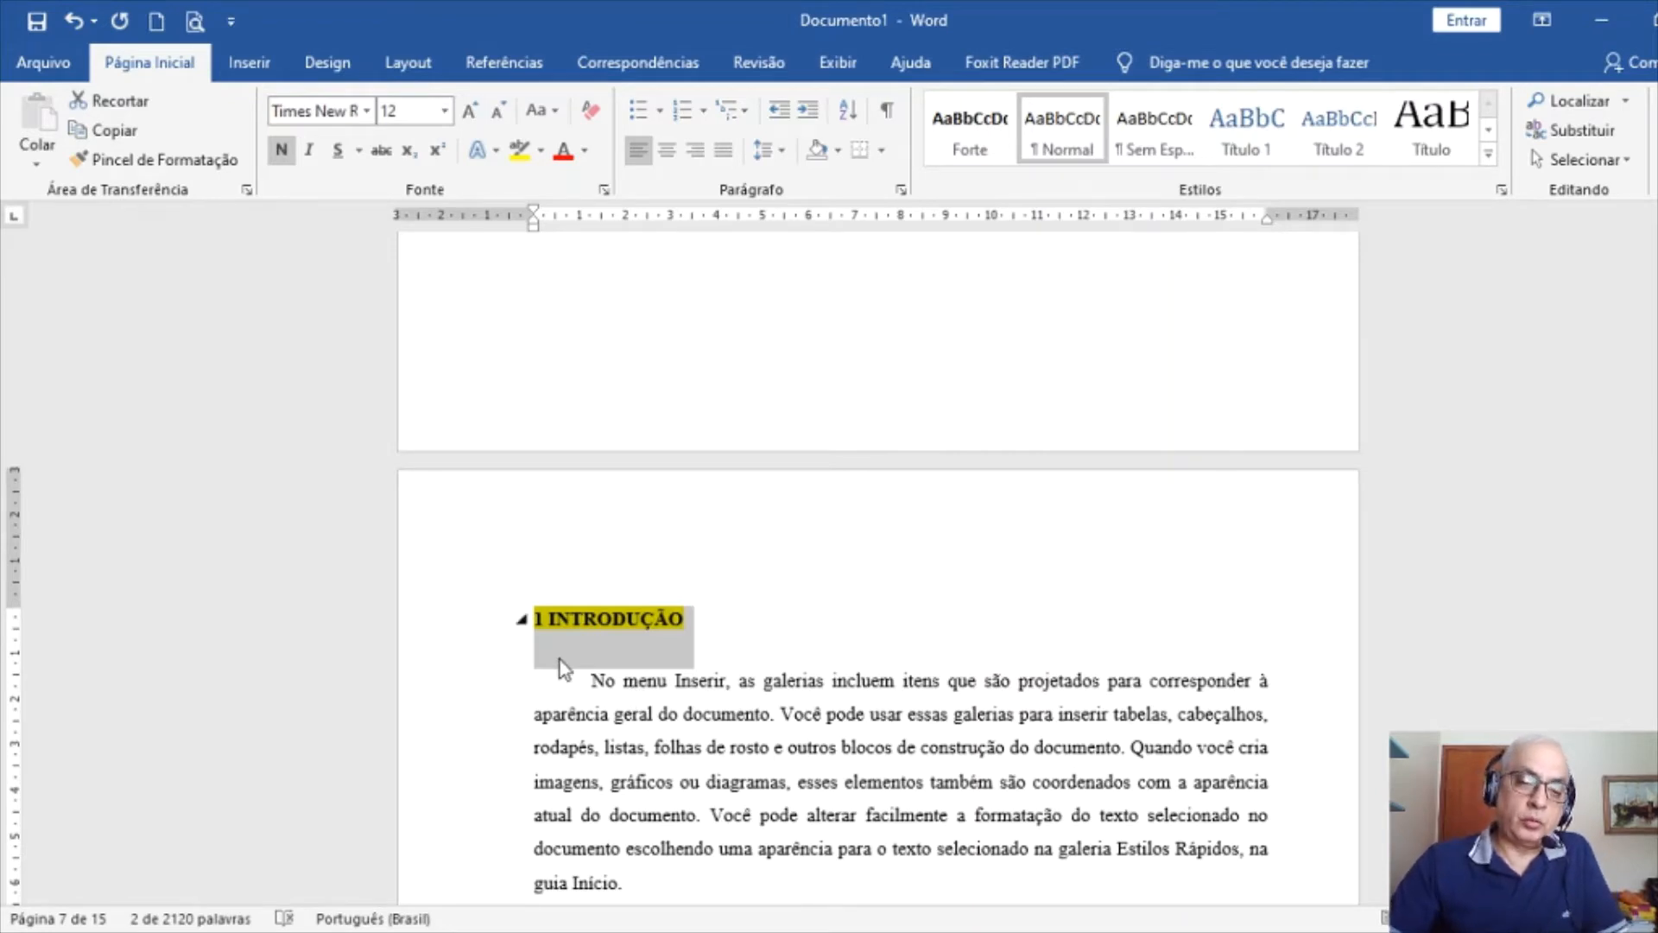
Try a blank line below the heading, undo it, and reselect the 1 INTRODUÇÃO line
{"action": "left_click", "coordinate": [594, 680]}
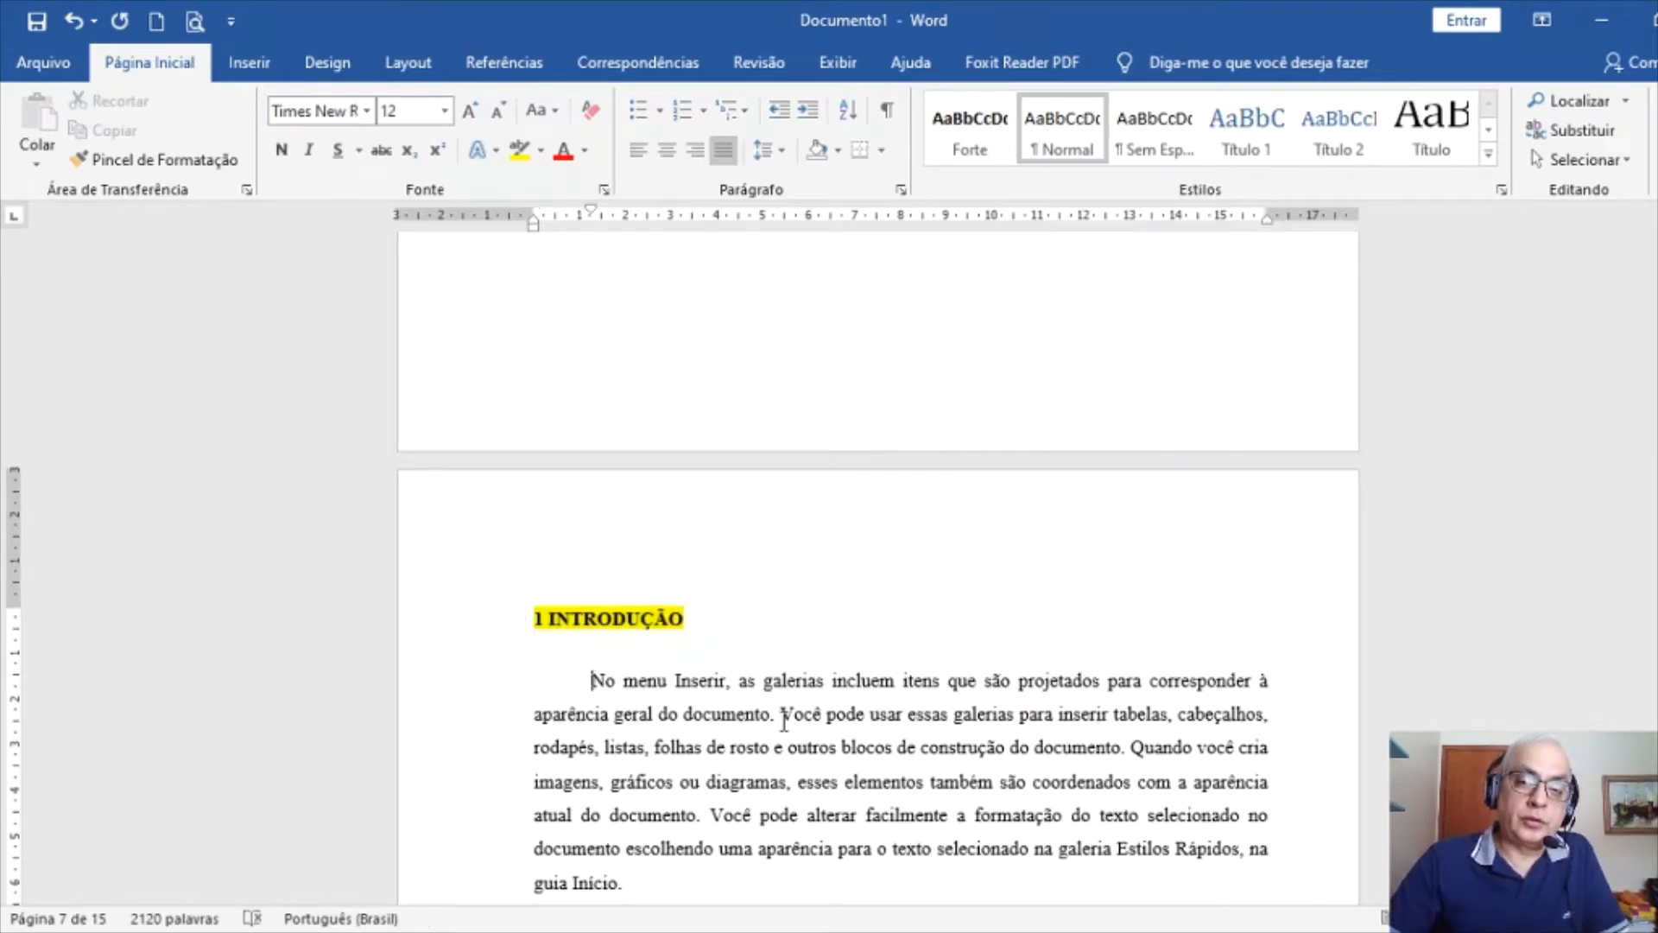
{"action": "key", "text": "Return"}
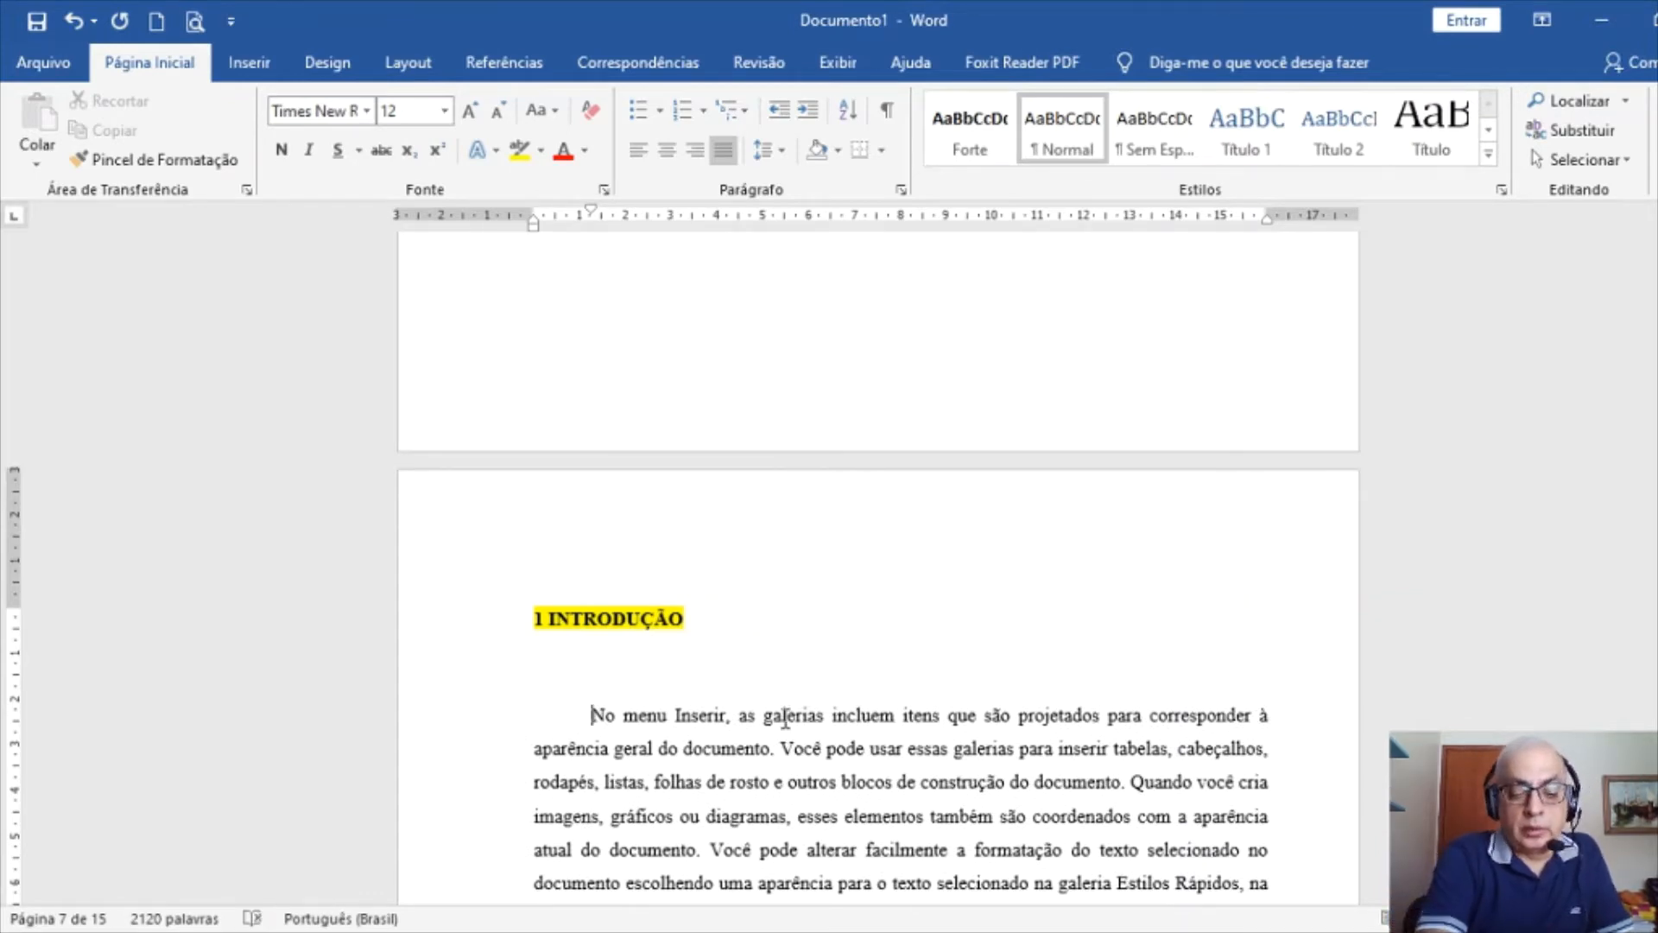
{"action": "key", "text": "ctrl+z"}
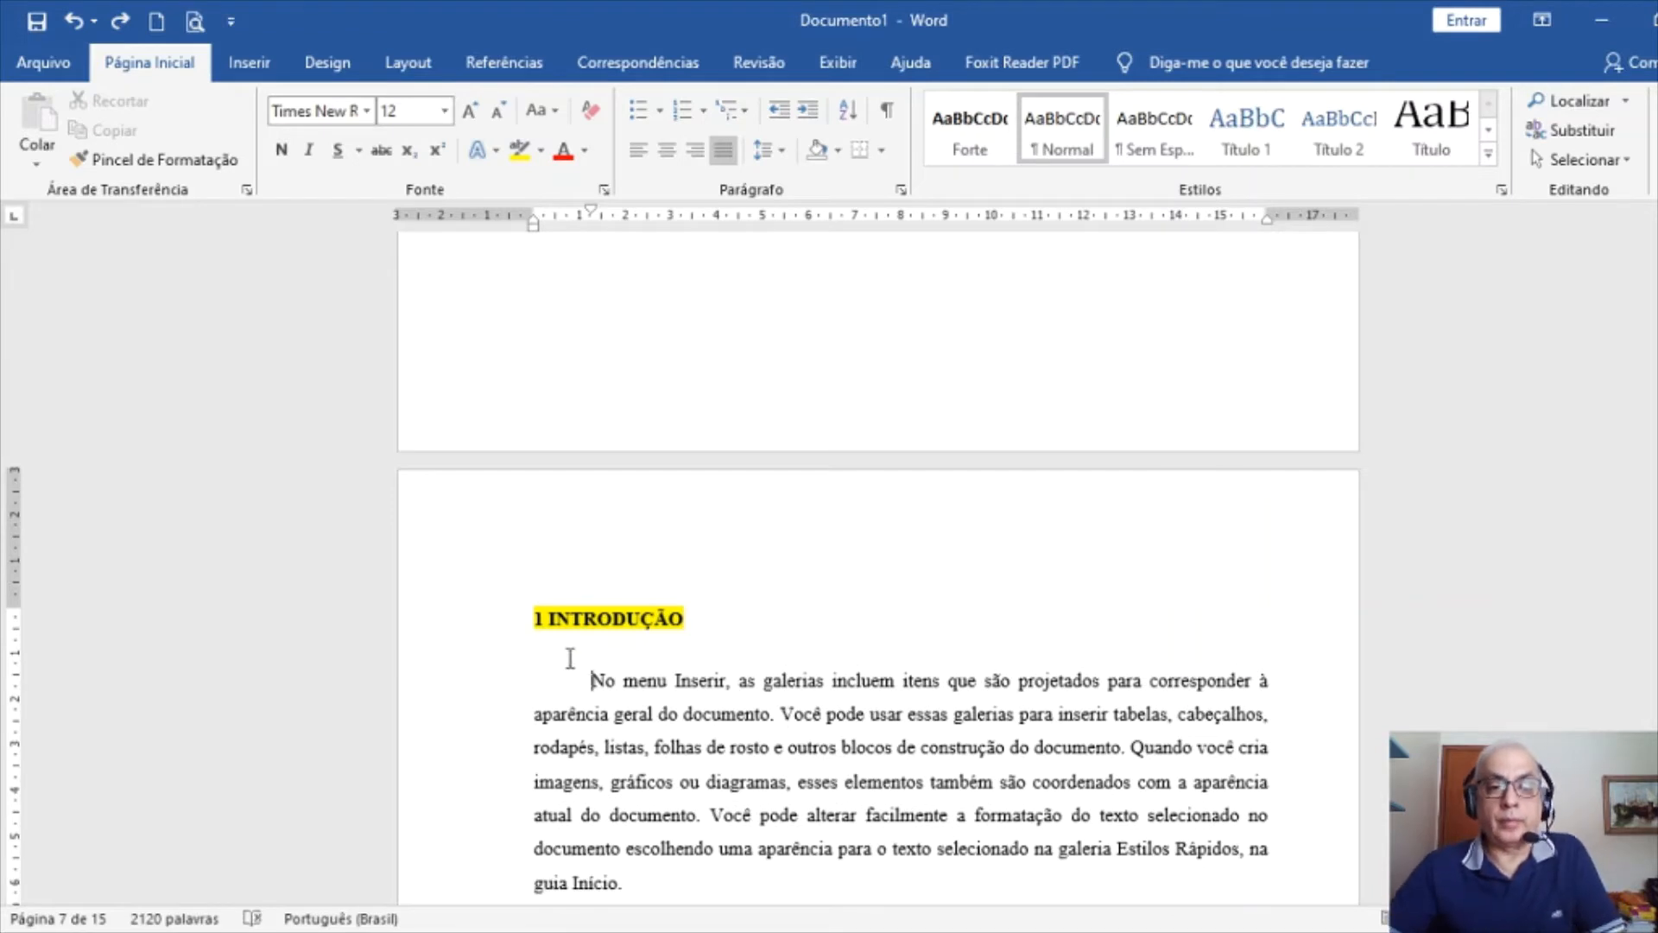
{"action": "left_click", "coordinate": [429, 630]}
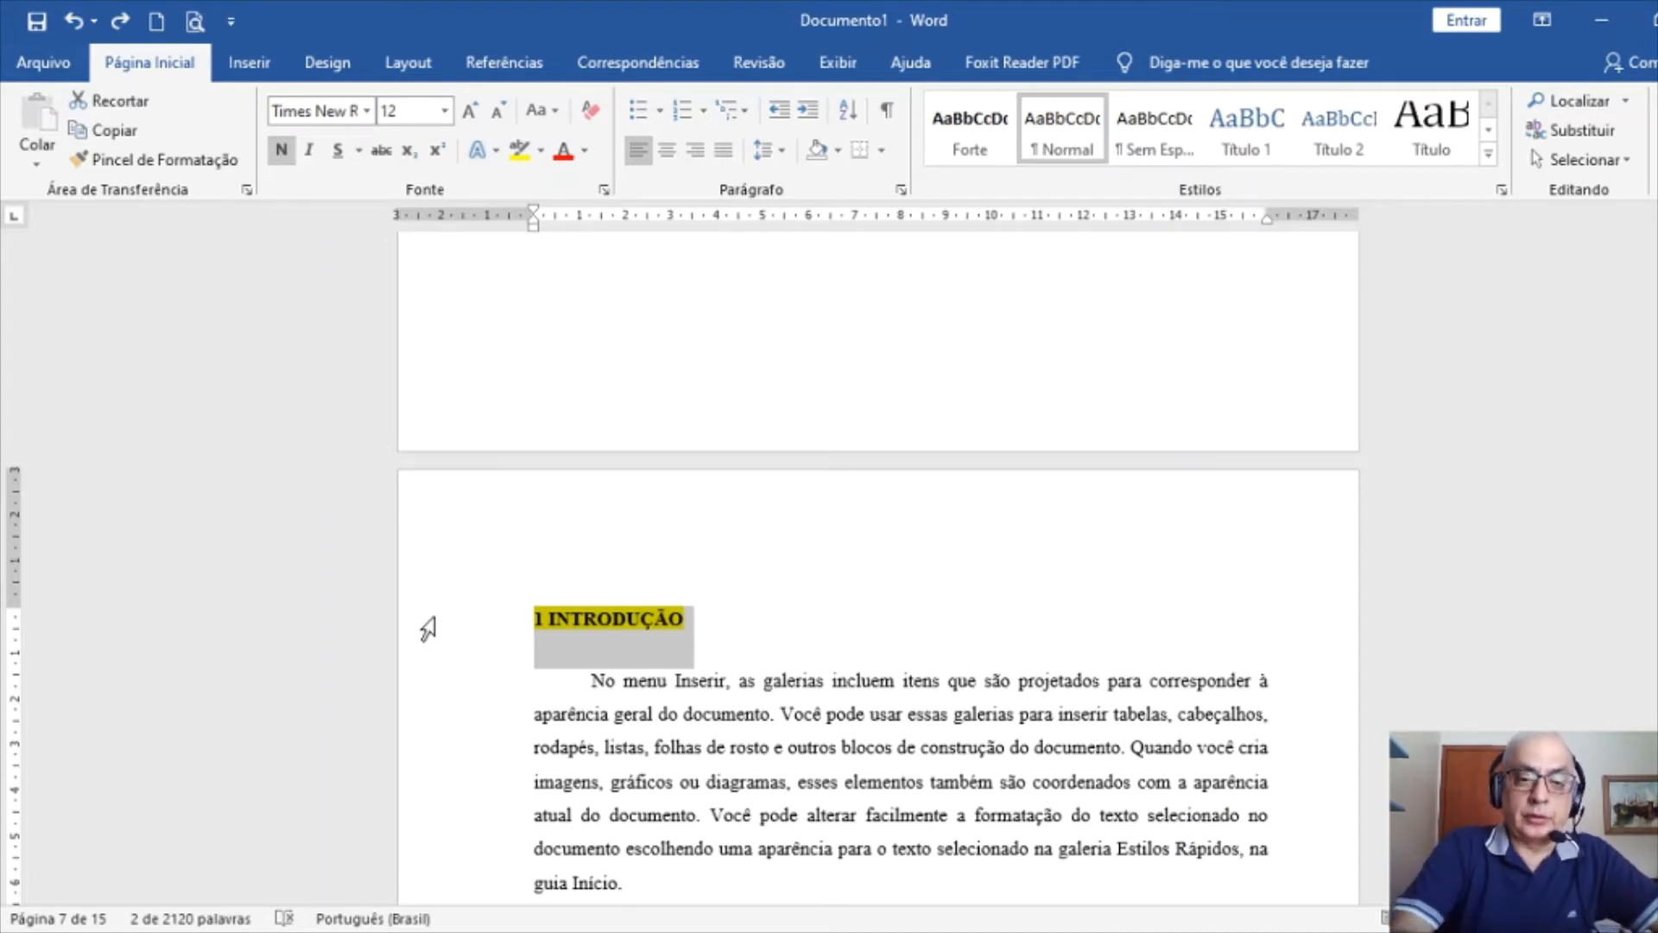
Paste the copied heading format onto 2 DESENVOLVIMENTO and check its paragraph settings
{"action": "scroll", "coordinate": [1093, 766], "scroll_direction": "down", "scroll_amount": 1}
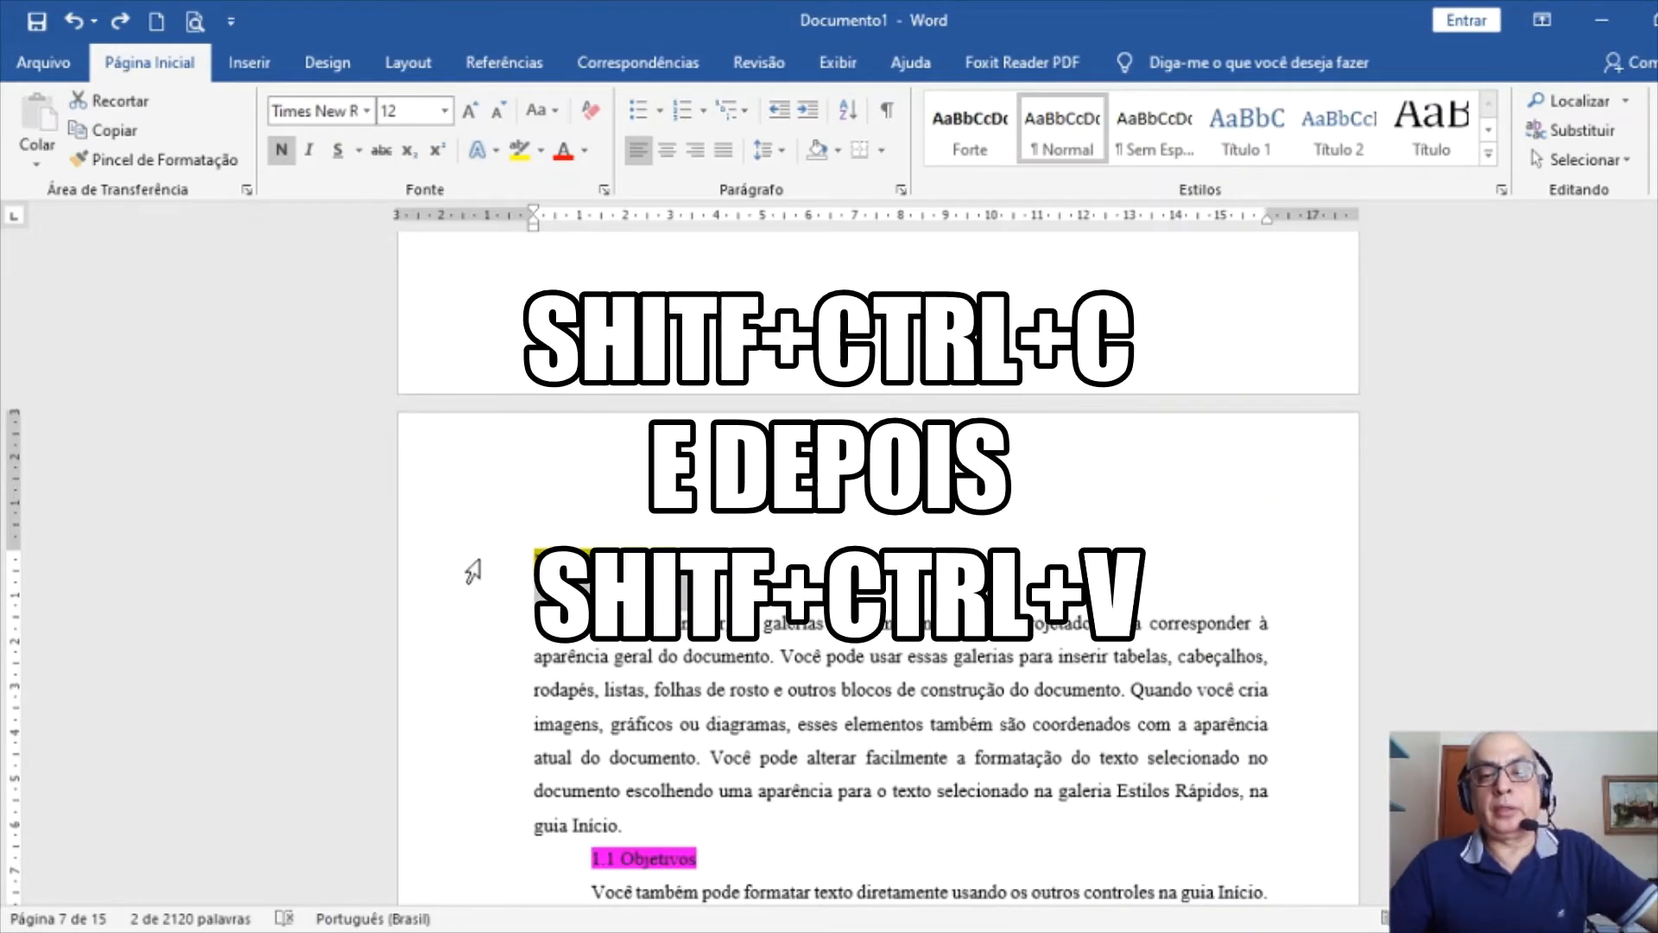
{"action": "scroll", "coordinate": [845, 704], "scroll_direction": "down", "scroll_amount": 10}
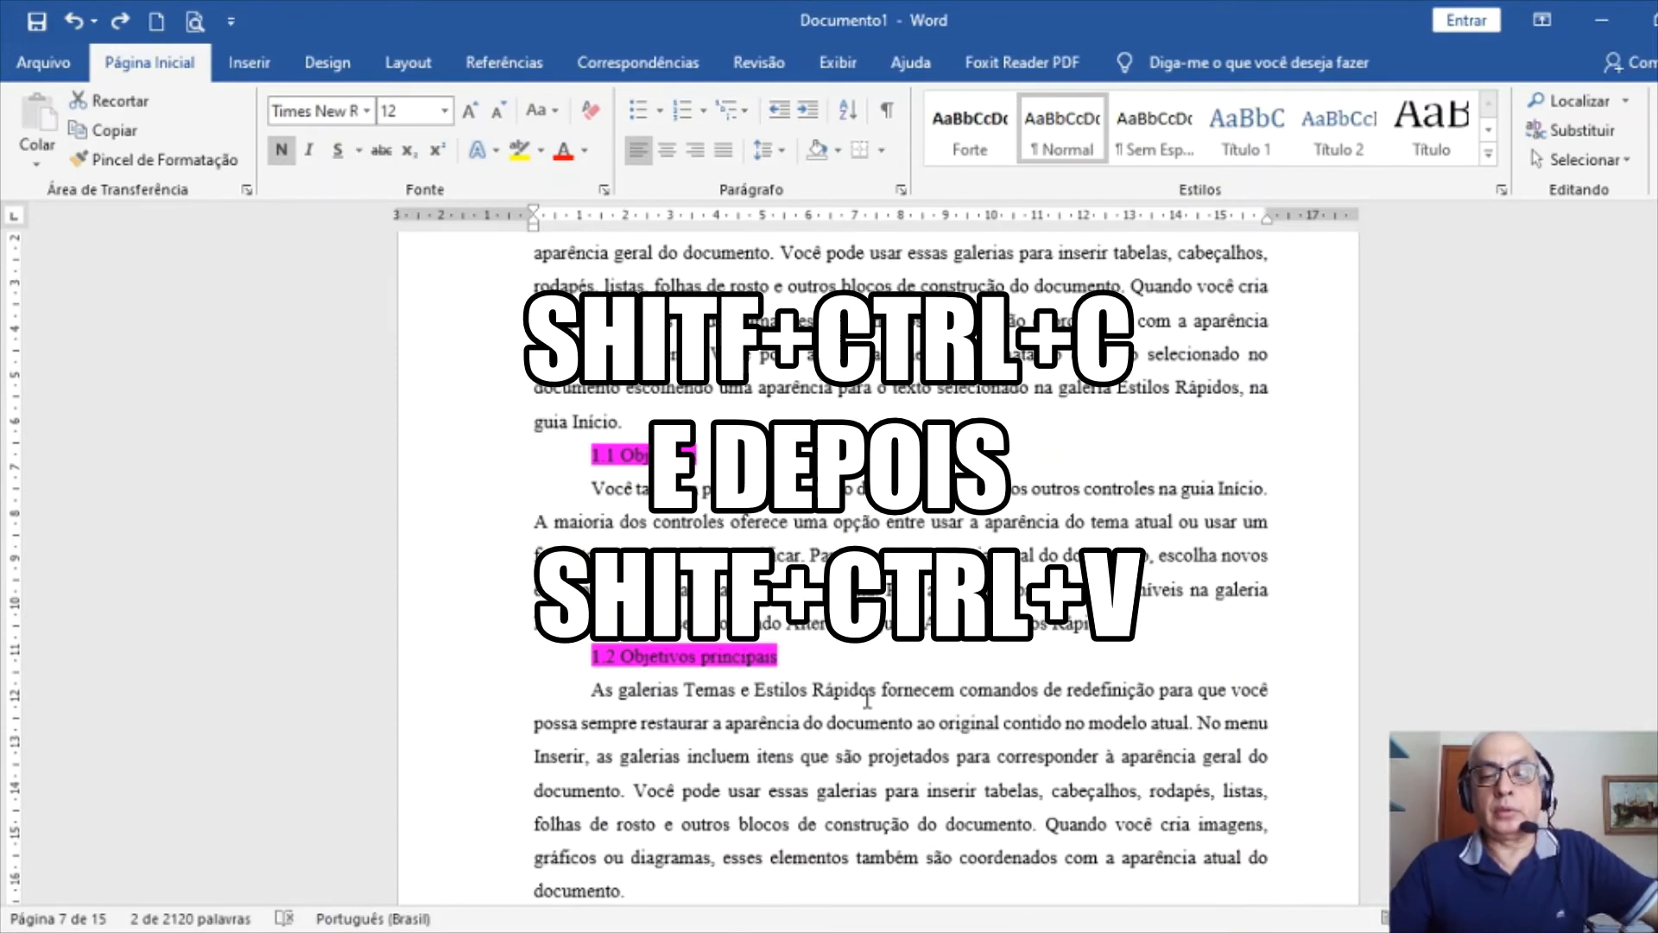
{"action": "scroll", "coordinate": [890, 716], "scroll_direction": "down", "scroll_amount": 12}
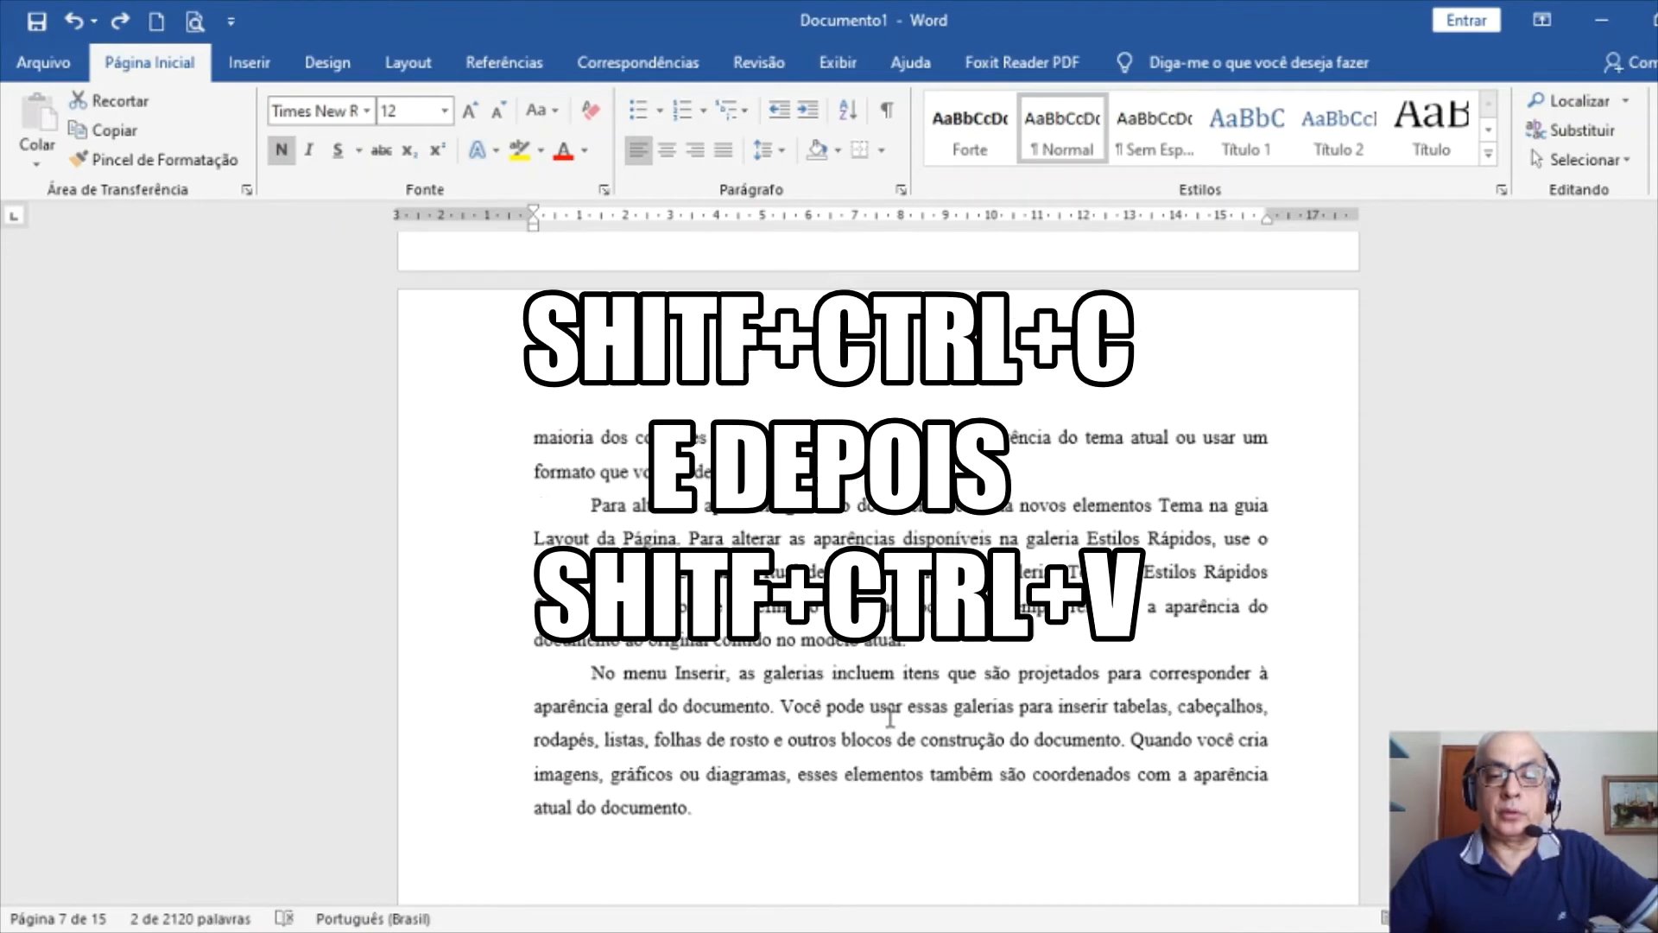
{"action": "left_click", "coordinate": [443, 325]}
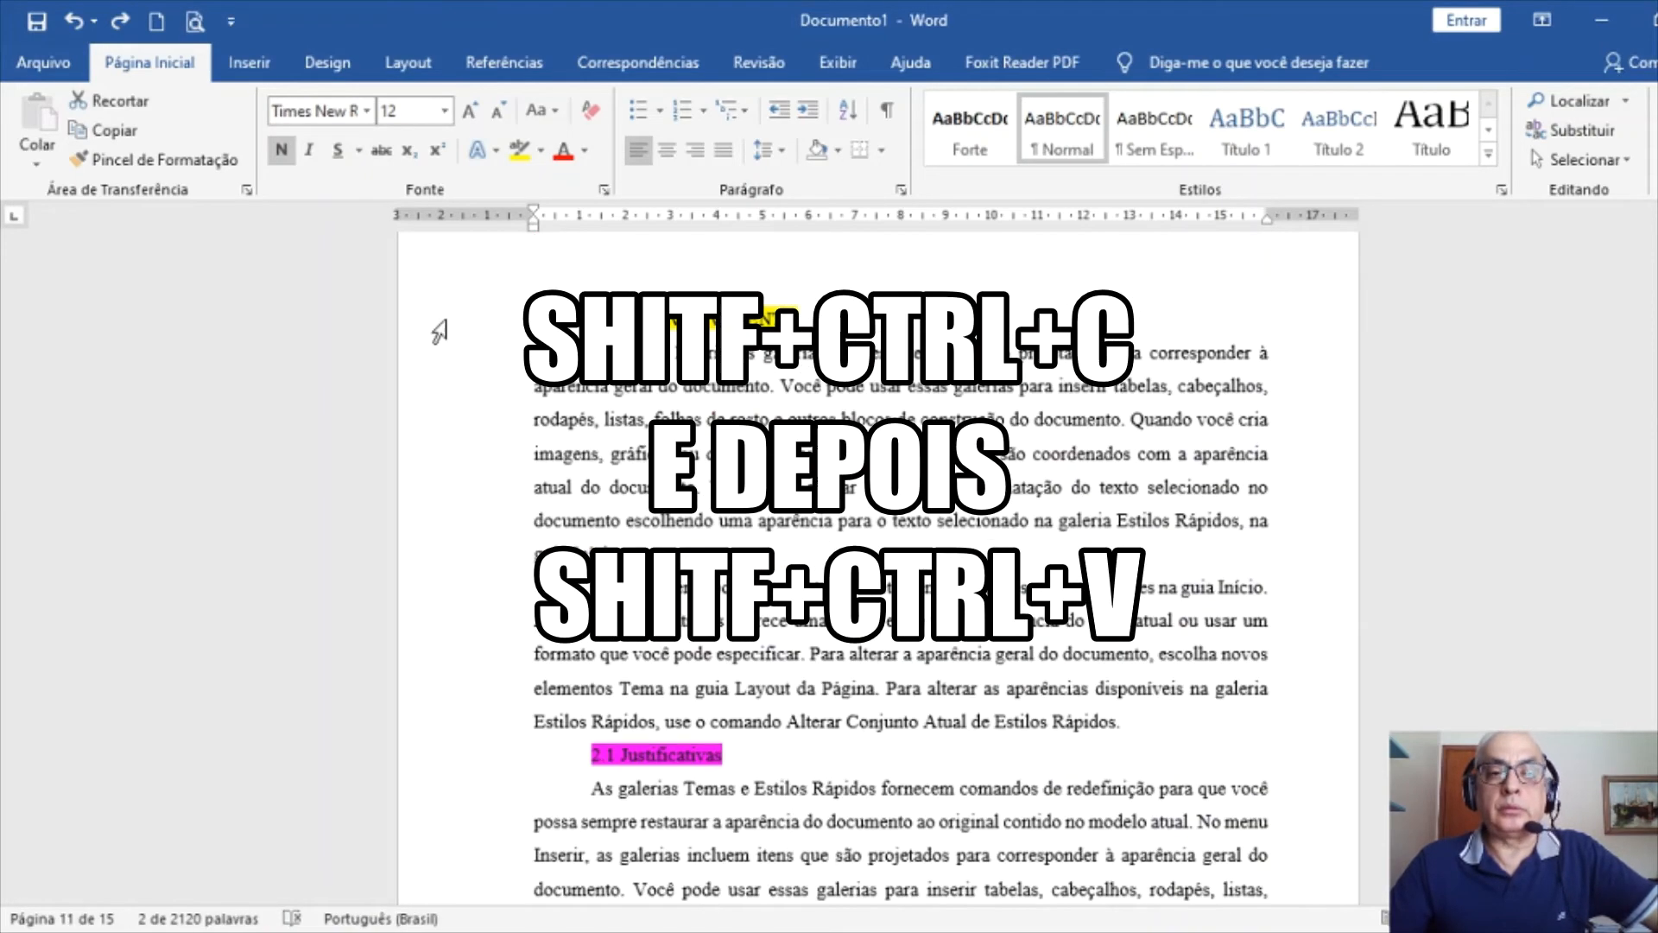
{"action": "scroll", "coordinate": [1024, 546], "scroll_direction": "up", "scroll_amount": 2}
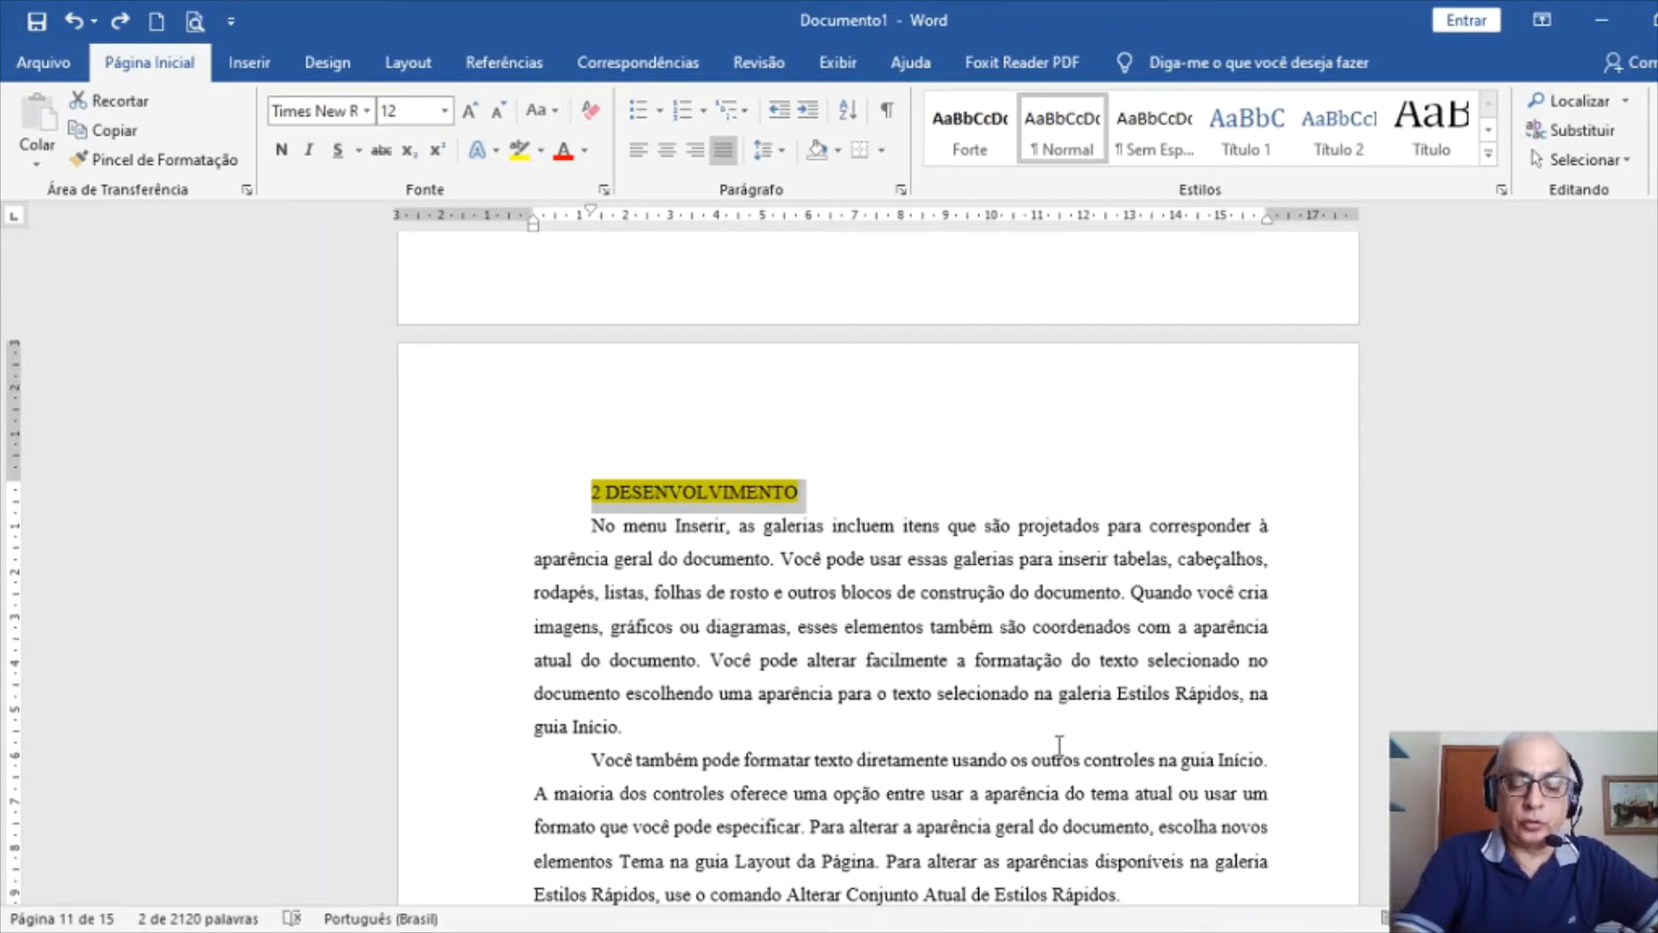
{"action": "key", "text": "ctrl+shift+v"}
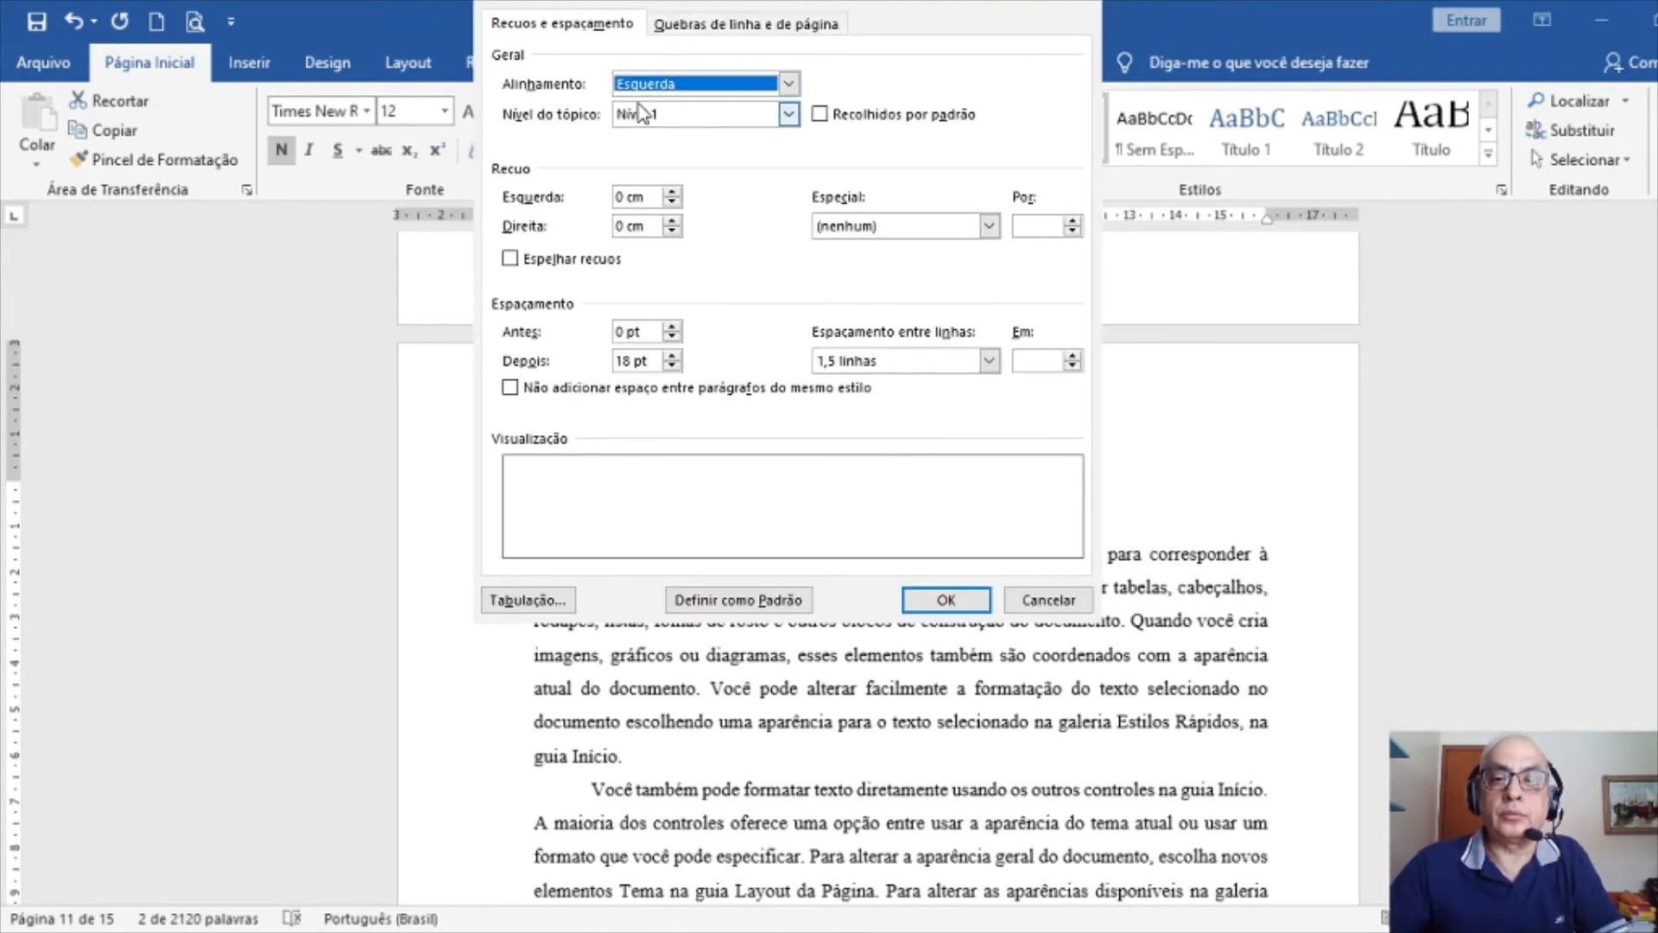
{"action": "left_click", "coordinate": [901, 190]}
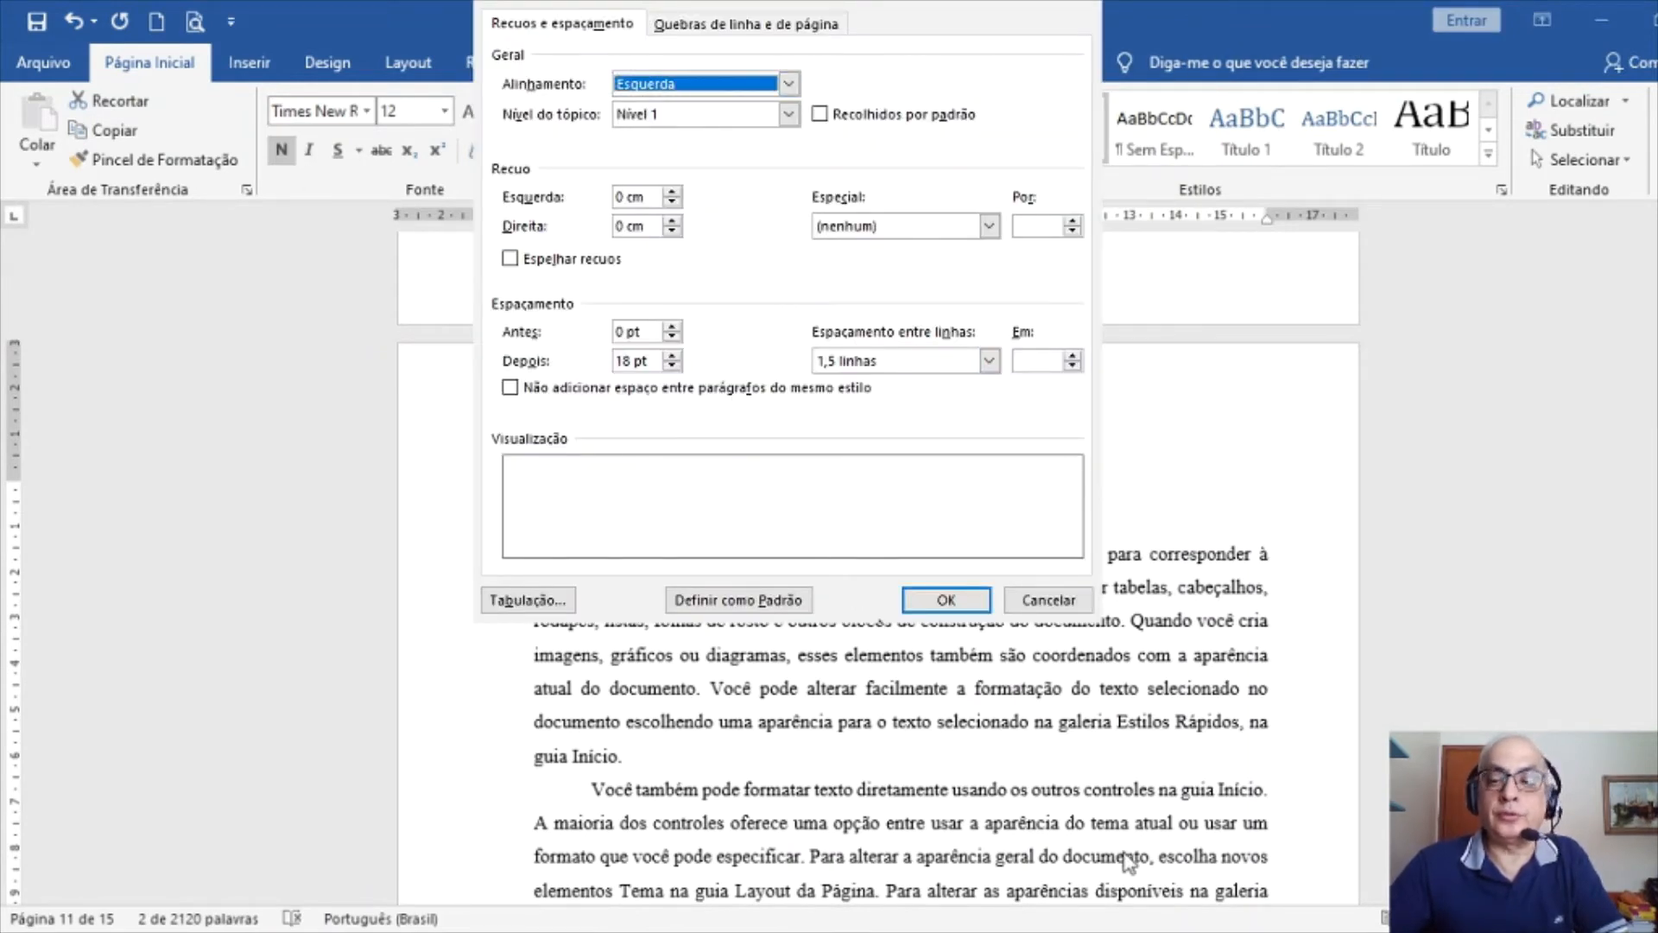
{"action": "left_click", "coordinate": [1049, 600]}
Select the 3 CONCLUSÃO heading line
{"action": "scroll", "coordinate": [874, 590], "scroll_direction": "down", "scroll_amount": 12}
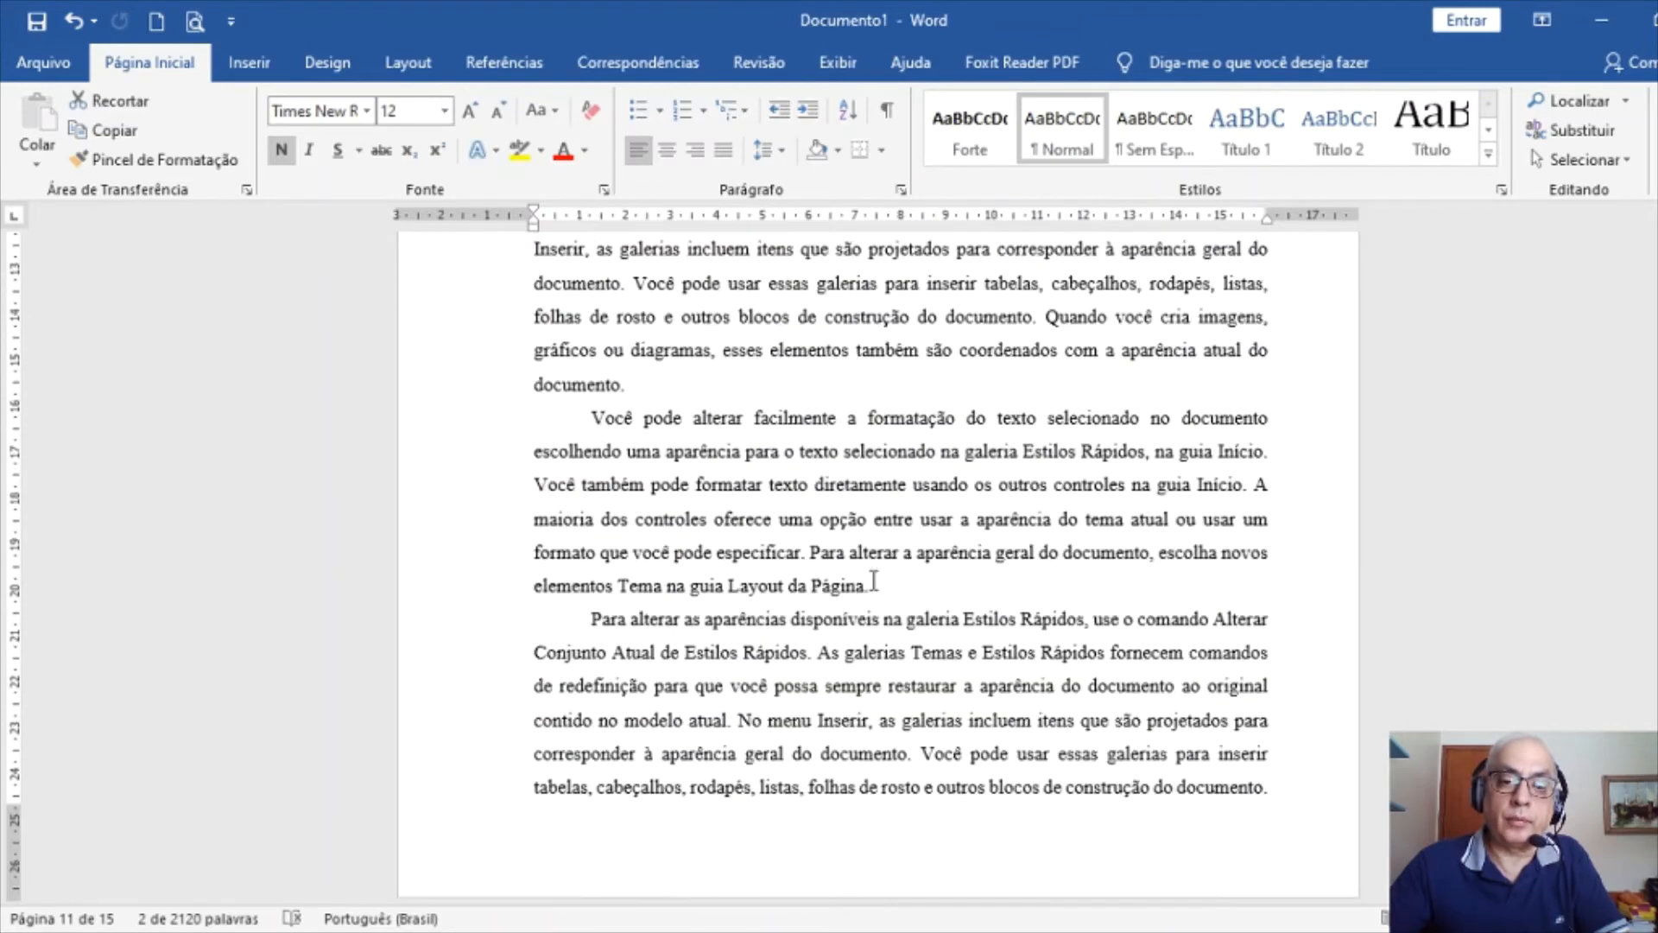
{"action": "scroll", "coordinate": [874, 590], "scroll_direction": "down", "scroll_amount": 8}
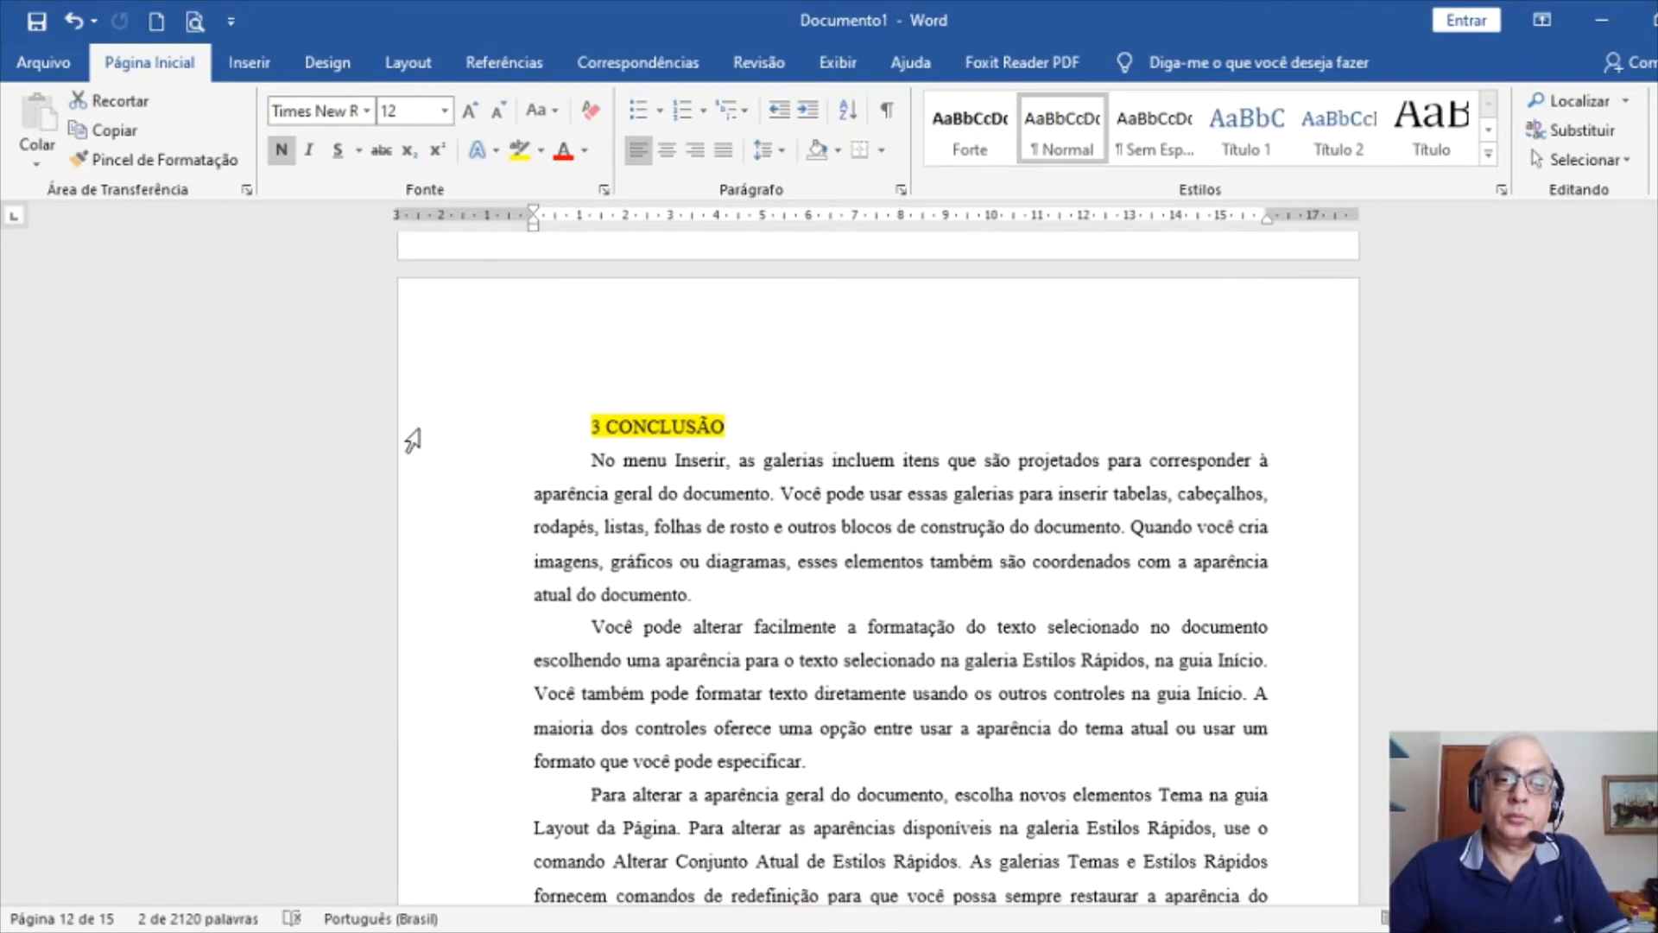
{"action": "left_click", "coordinate": [414, 439]}
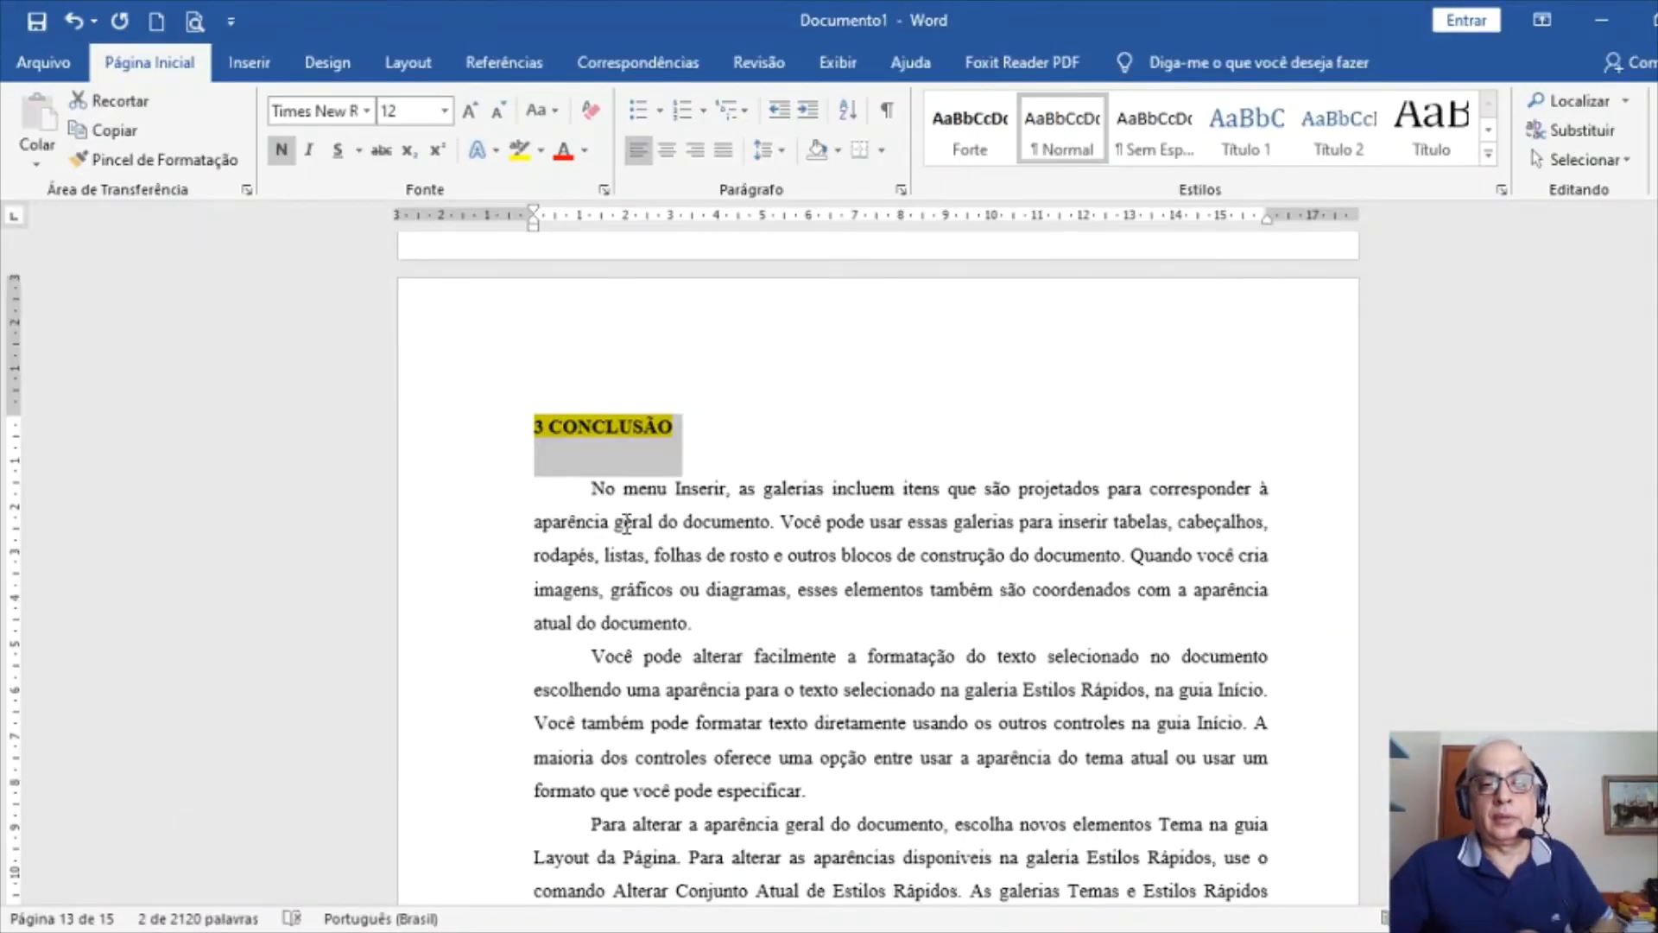
{"action": "scroll", "coordinate": [825, 637], "scroll_direction": "down", "scroll_amount": 3}
{"action": "scroll", "coordinate": [825, 637], "scroll_direction": "down", "scroll_amount": 9}
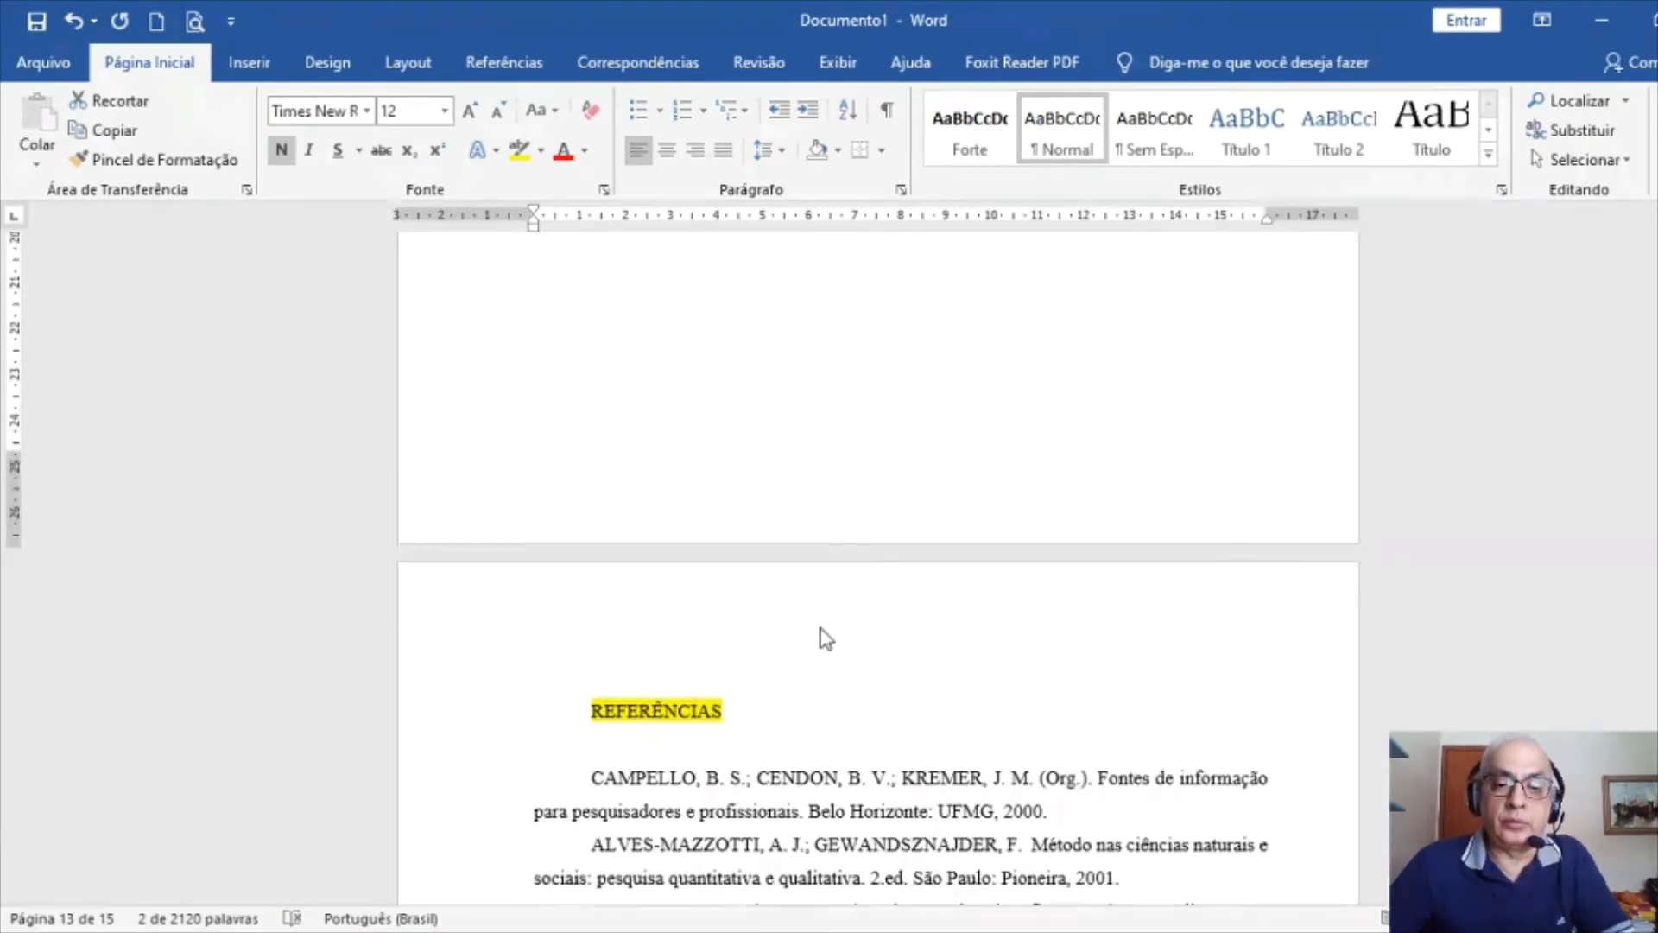
Paste the copied heading format onto REFERÊNCIAS and center it
{"action": "left_click", "coordinate": [409, 369]}
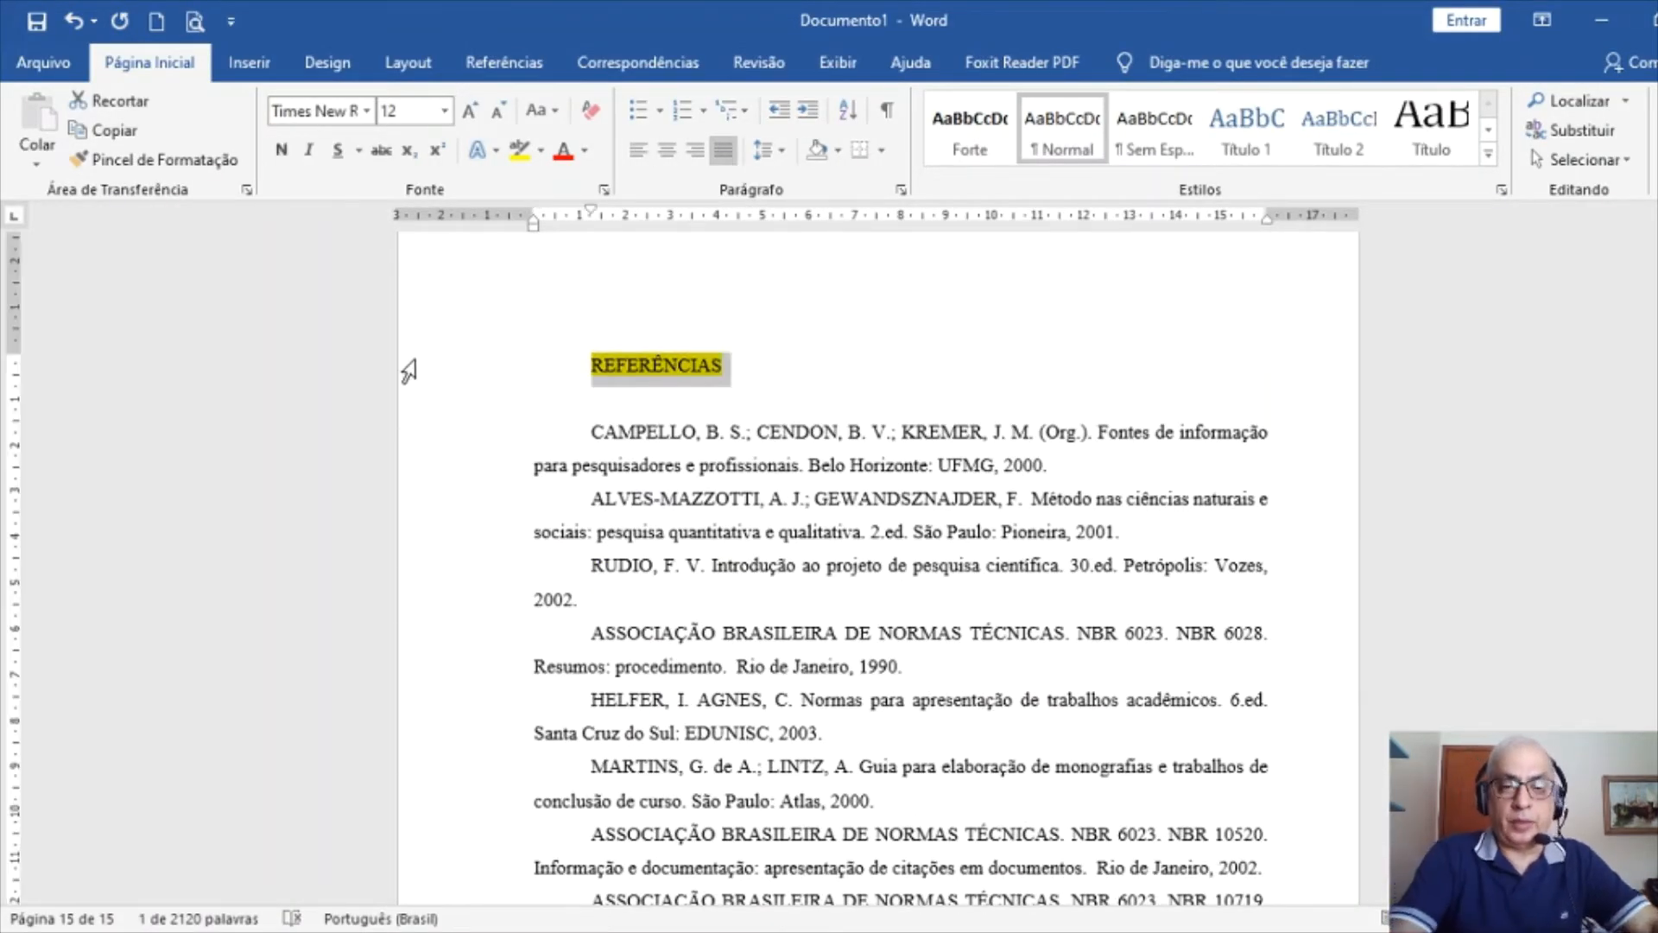
{"action": "key", "text": "ctrl+shift+v"}
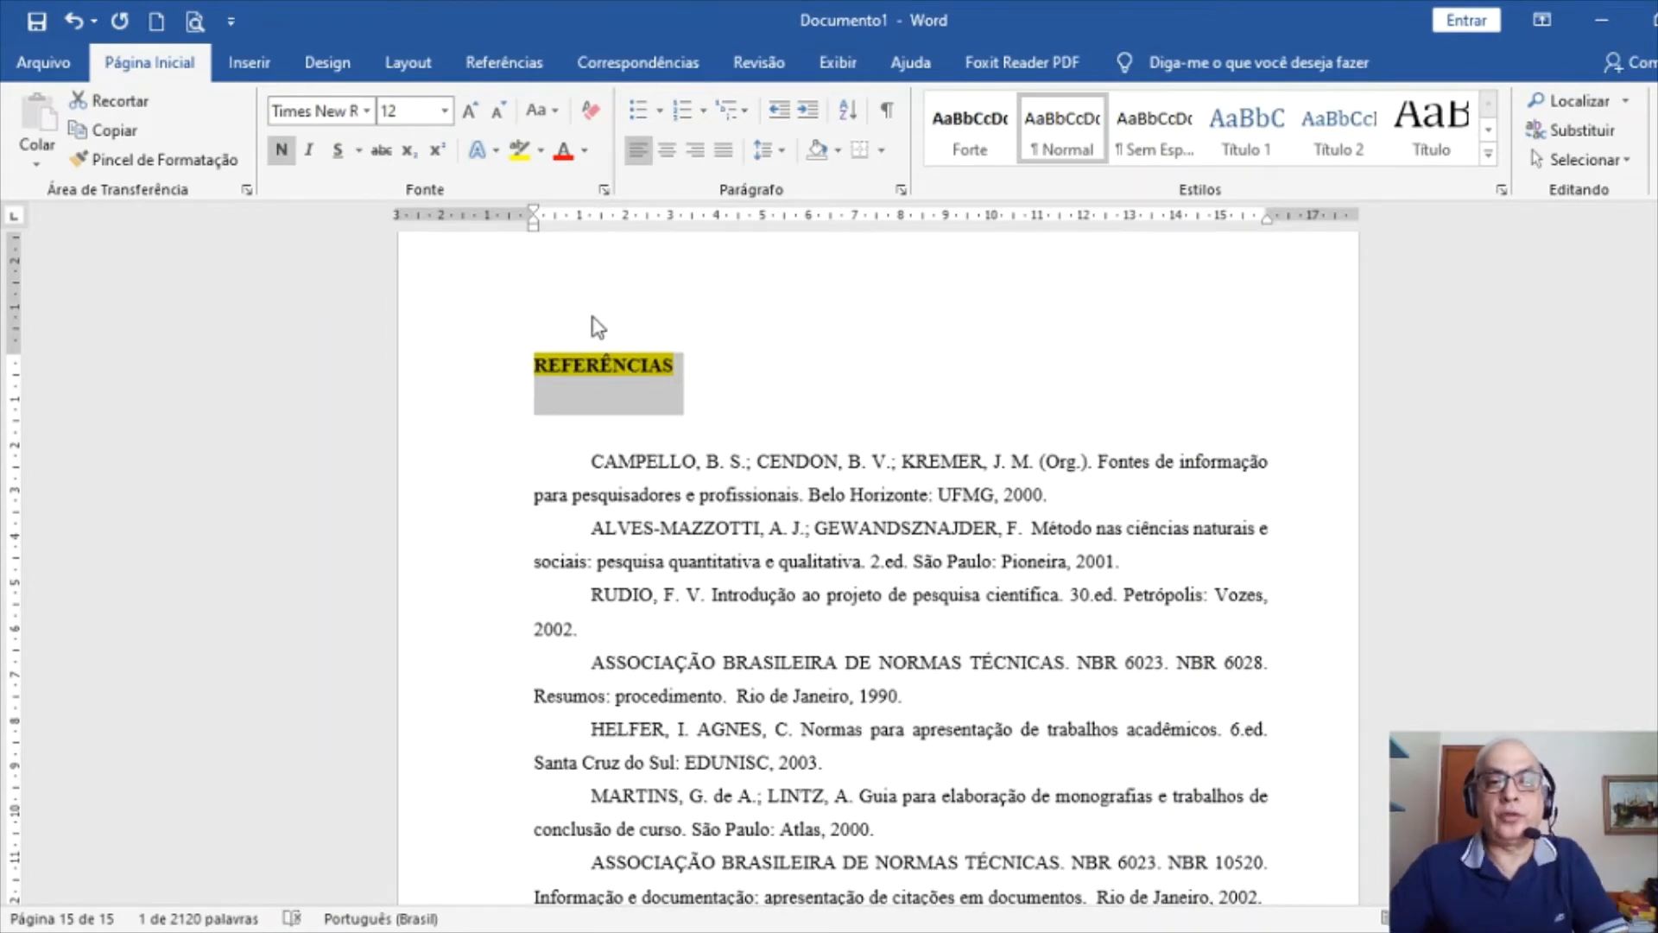
{"action": "left_click", "coordinate": [665, 149]}
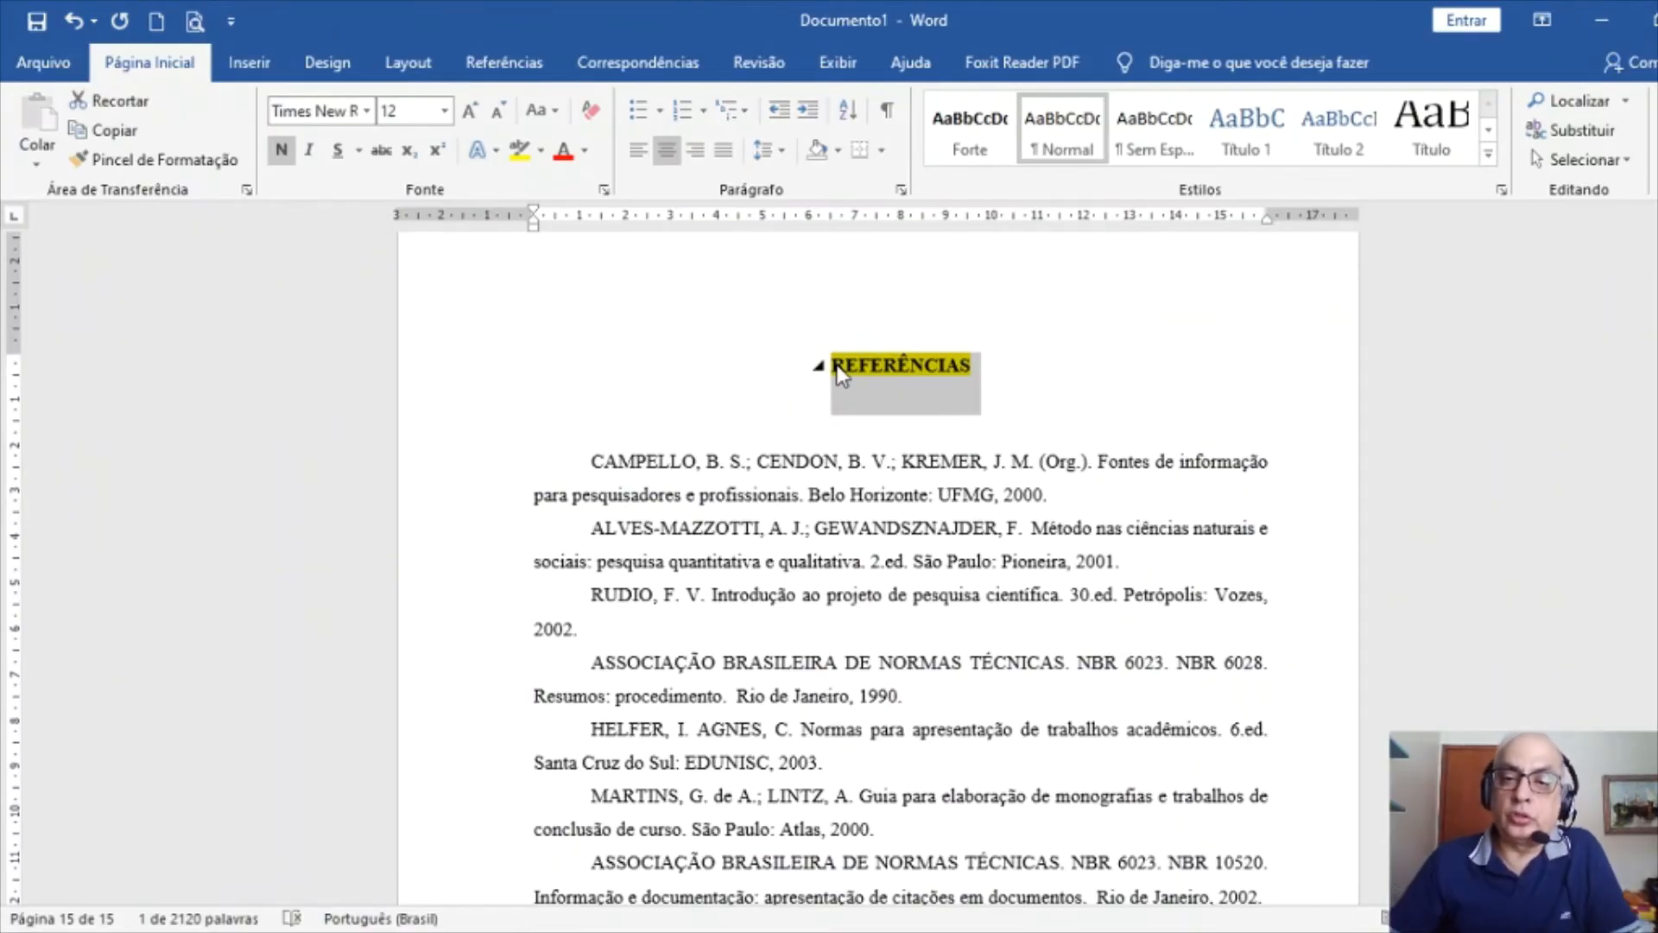
Delete the empty line above the CAMPELLO entry and check the REFERÊNCIAS heading
{"action": "left_click", "coordinate": [751, 441]}
{"action": "key", "text": "Delete"}
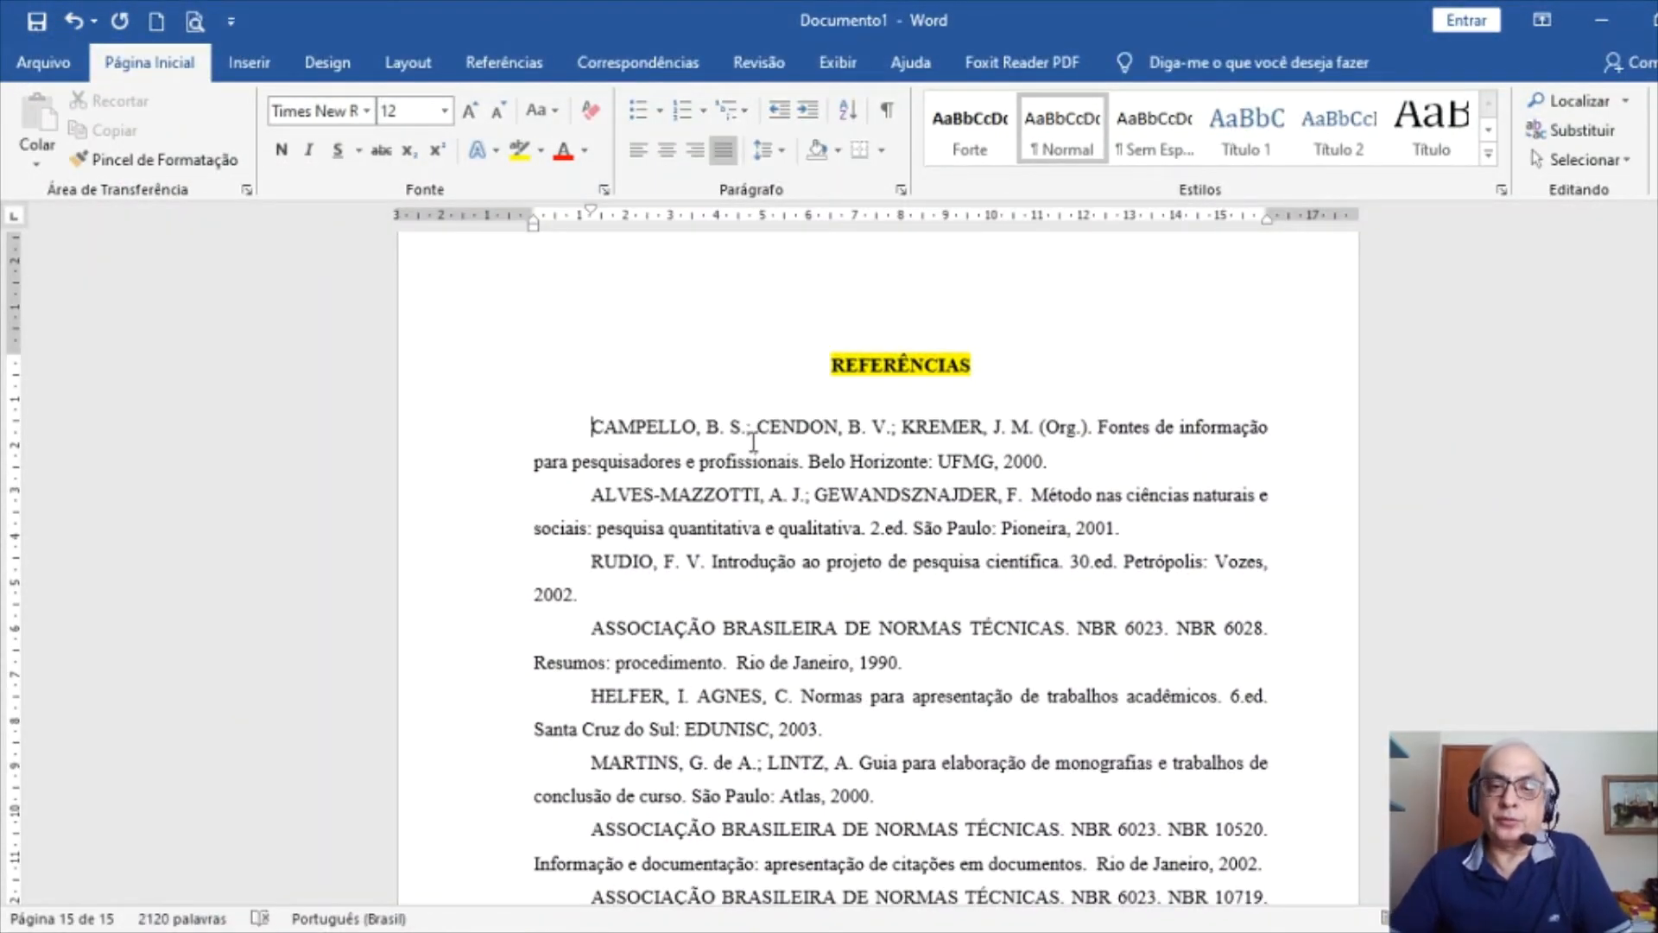
{"action": "left_click", "coordinate": [876, 379]}
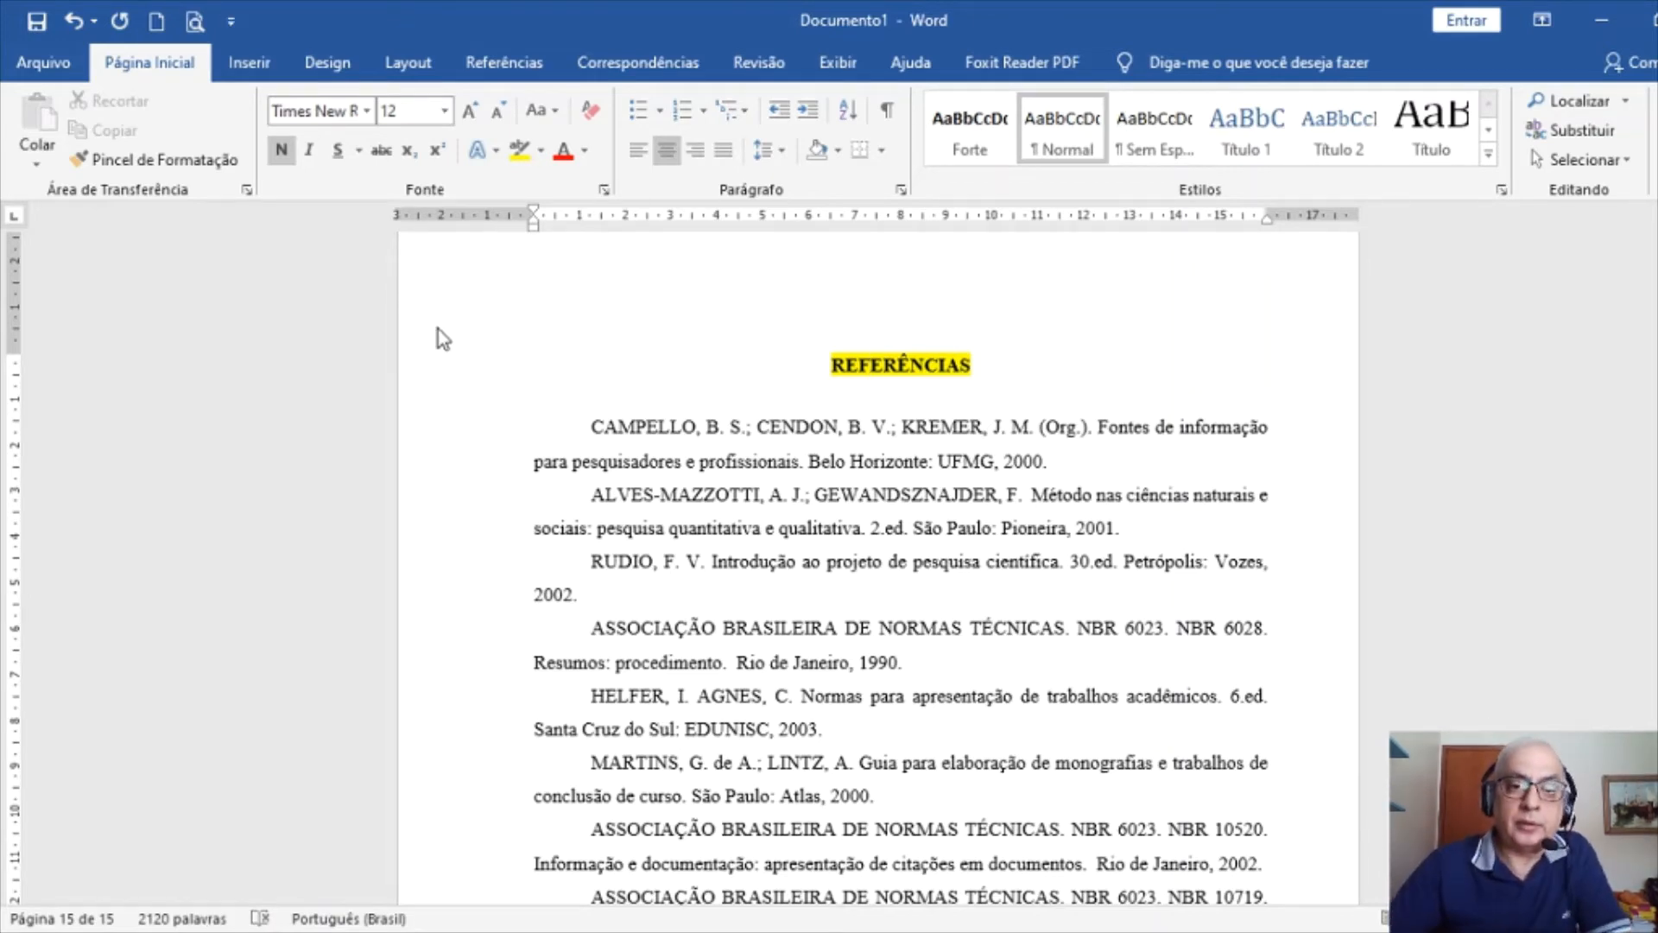
{"action": "scroll", "coordinate": [493, 445], "scroll_direction": "down", "scroll_amount": 1}
{"action": "scroll", "coordinate": [493, 445], "scroll_direction": "down", "scroll_amount": 3, "text": "ctrl"}
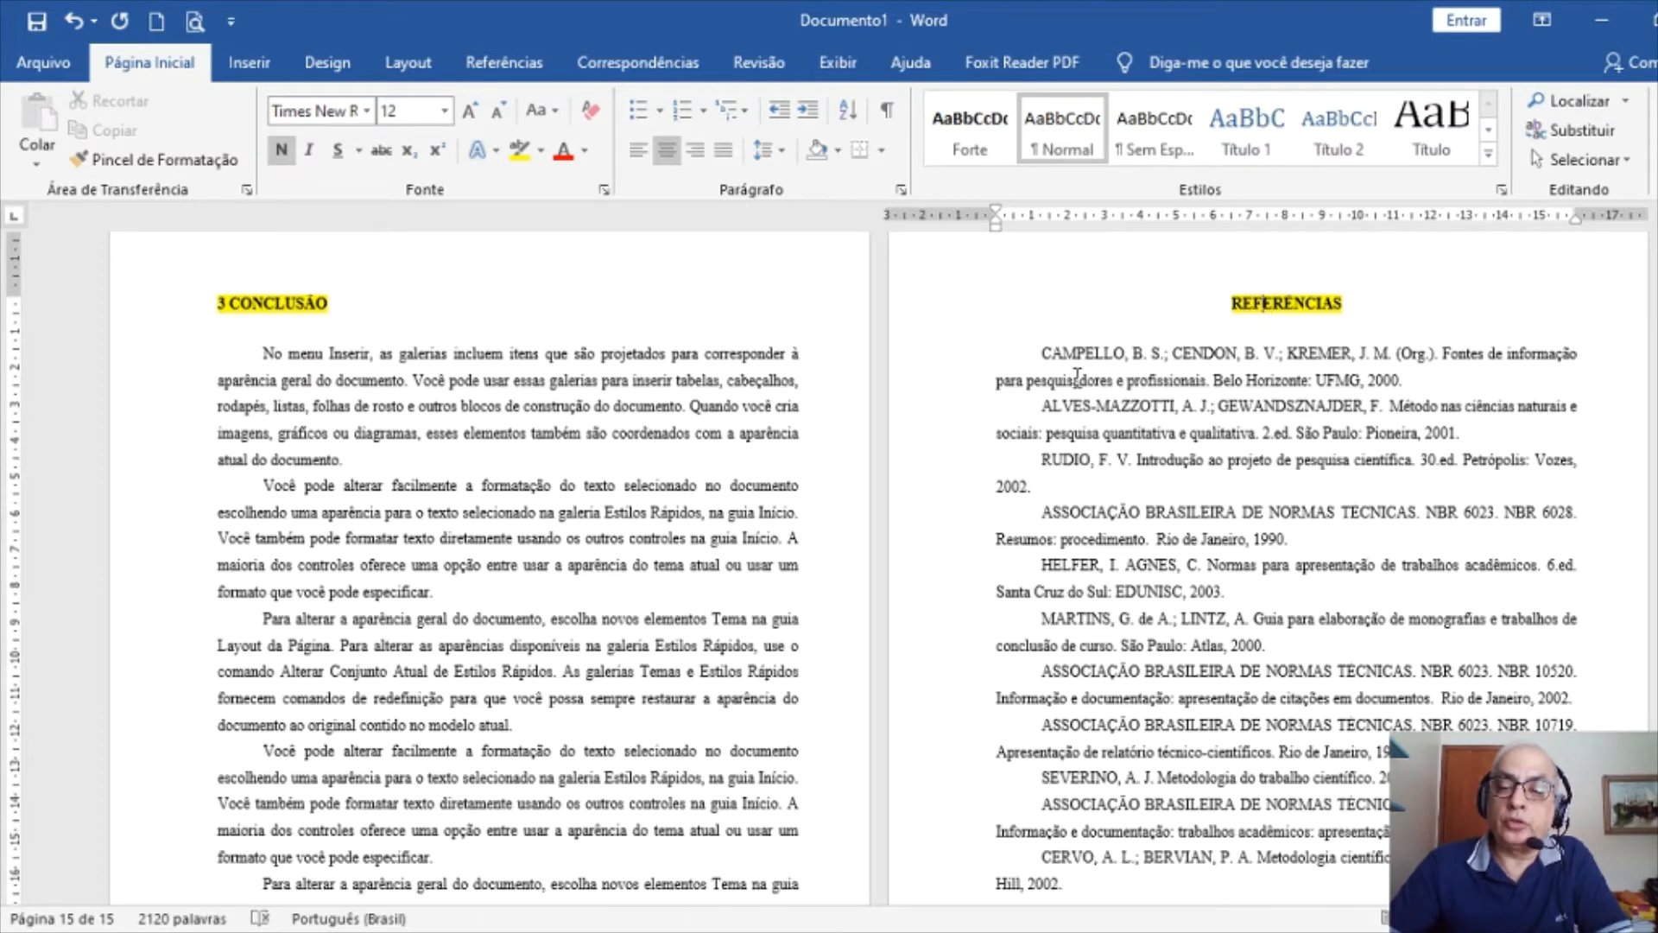
Make all reference entries left-aligned, unindented and single-spaced with space after
{"action": "left_click_drag", "start_coordinate": [926, 361], "coordinate": [947, 873]}
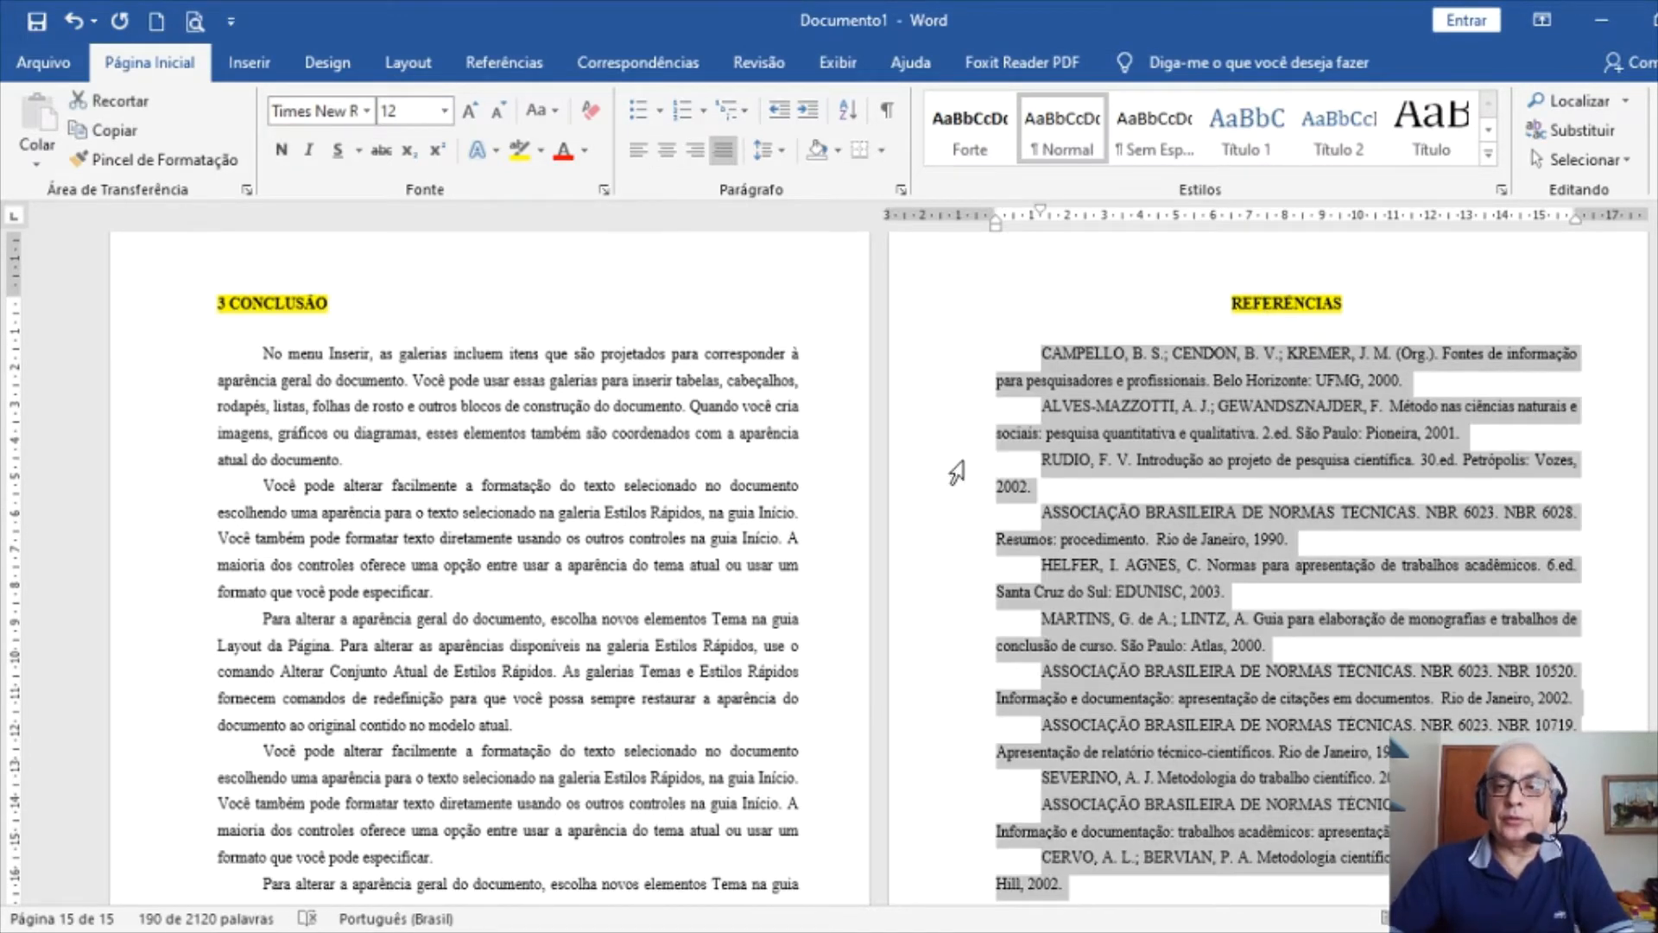
{"action": "left_click", "coordinate": [903, 188]}
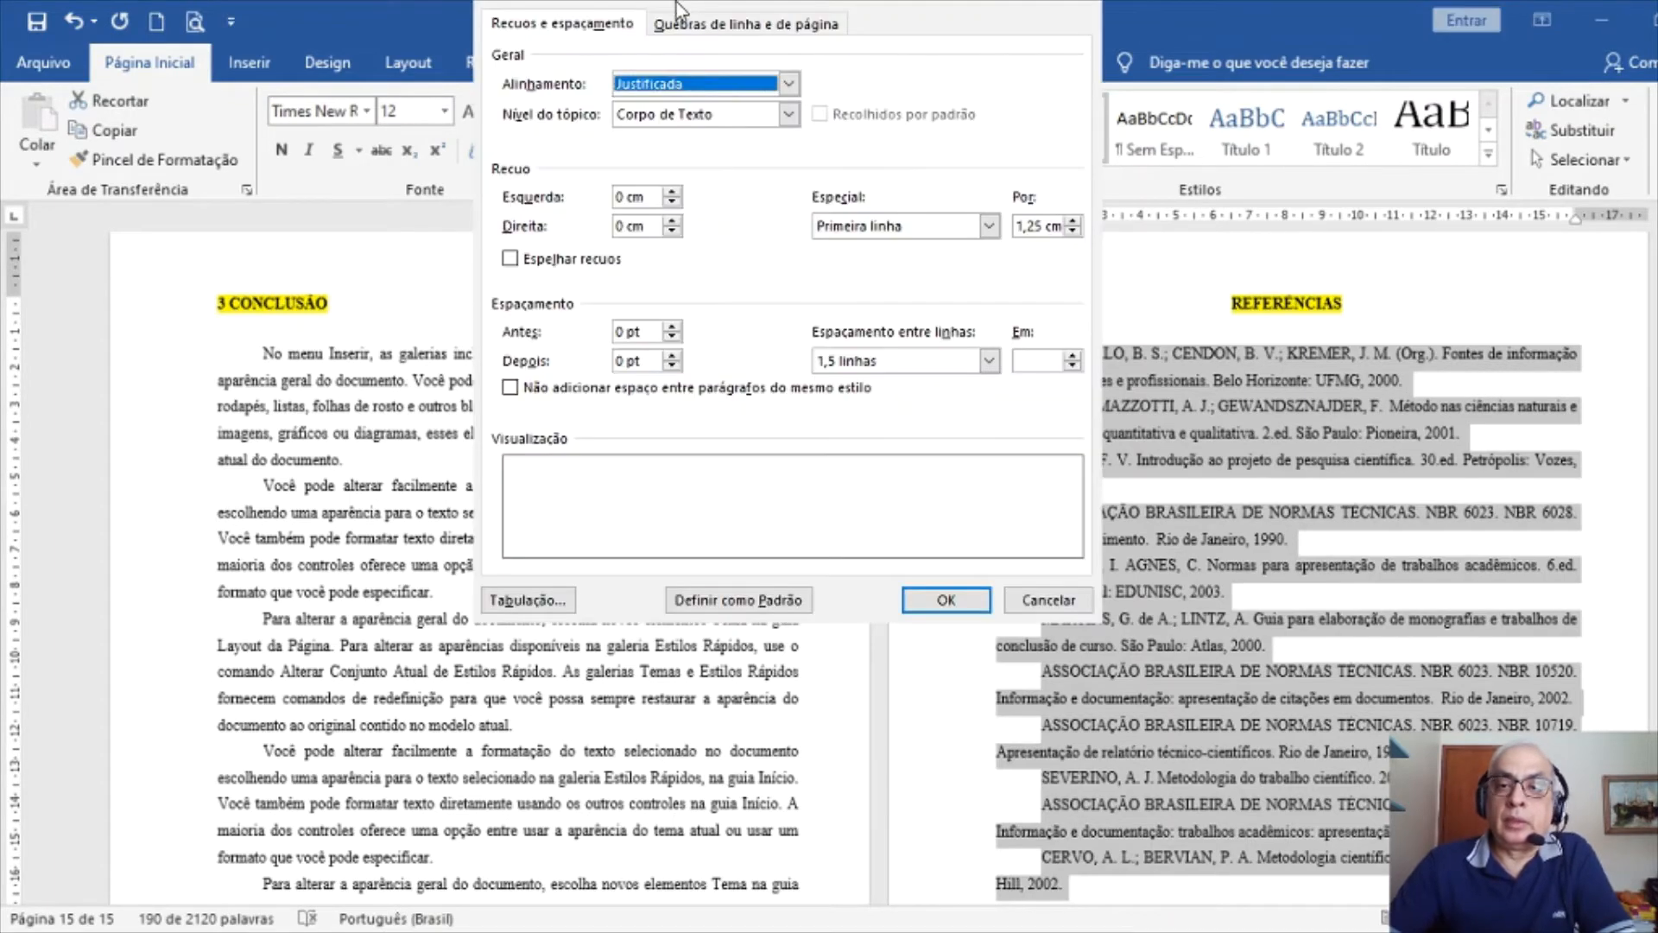
{"action": "left_click", "coordinate": [664, 85]}
{"action": "left_click", "coordinate": [653, 101]}
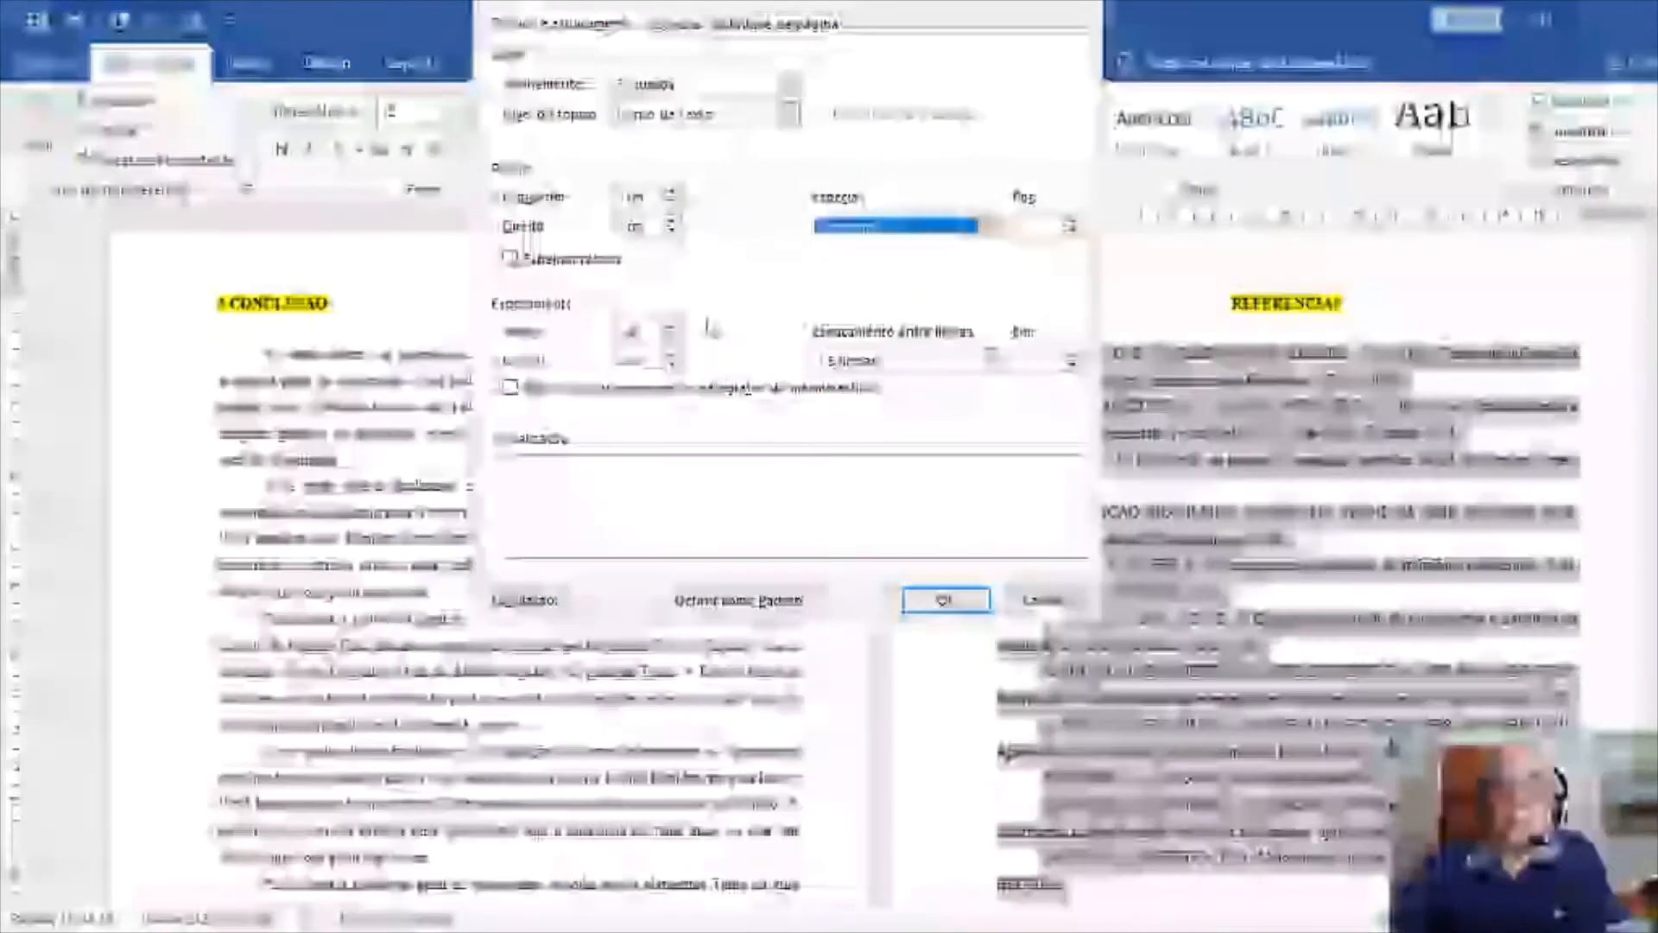
{"action": "left_click", "coordinate": [676, 367]}
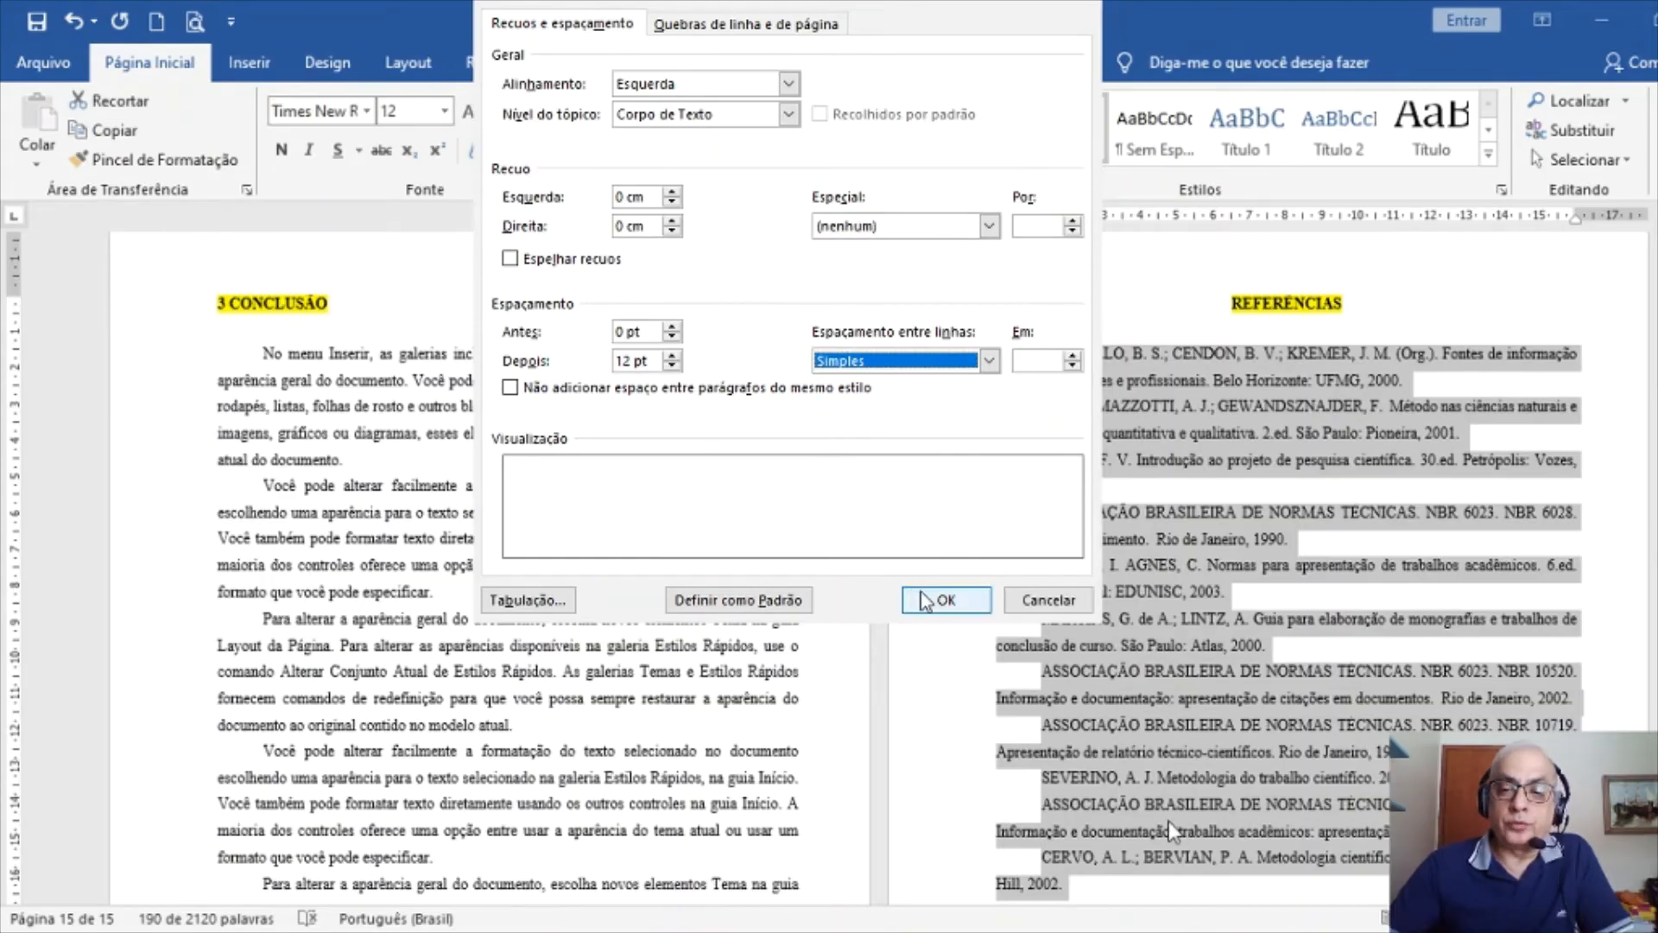
{"action": "left_click", "coordinate": [946, 601]}
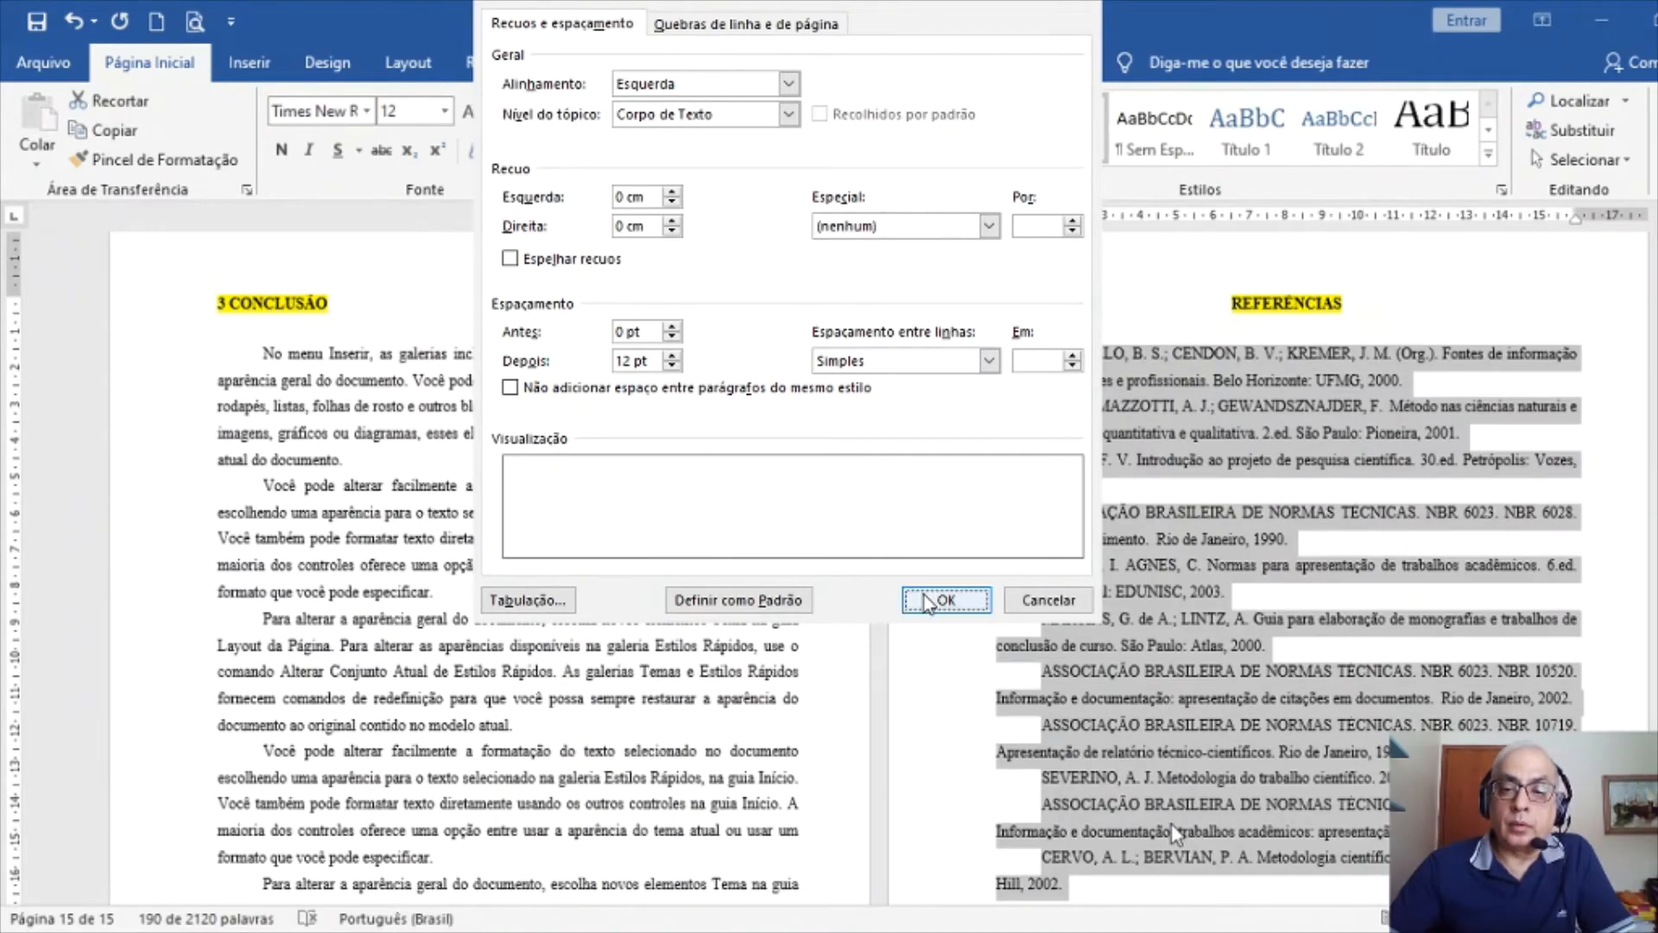
{"action": "left_click", "coordinate": [944, 601]}
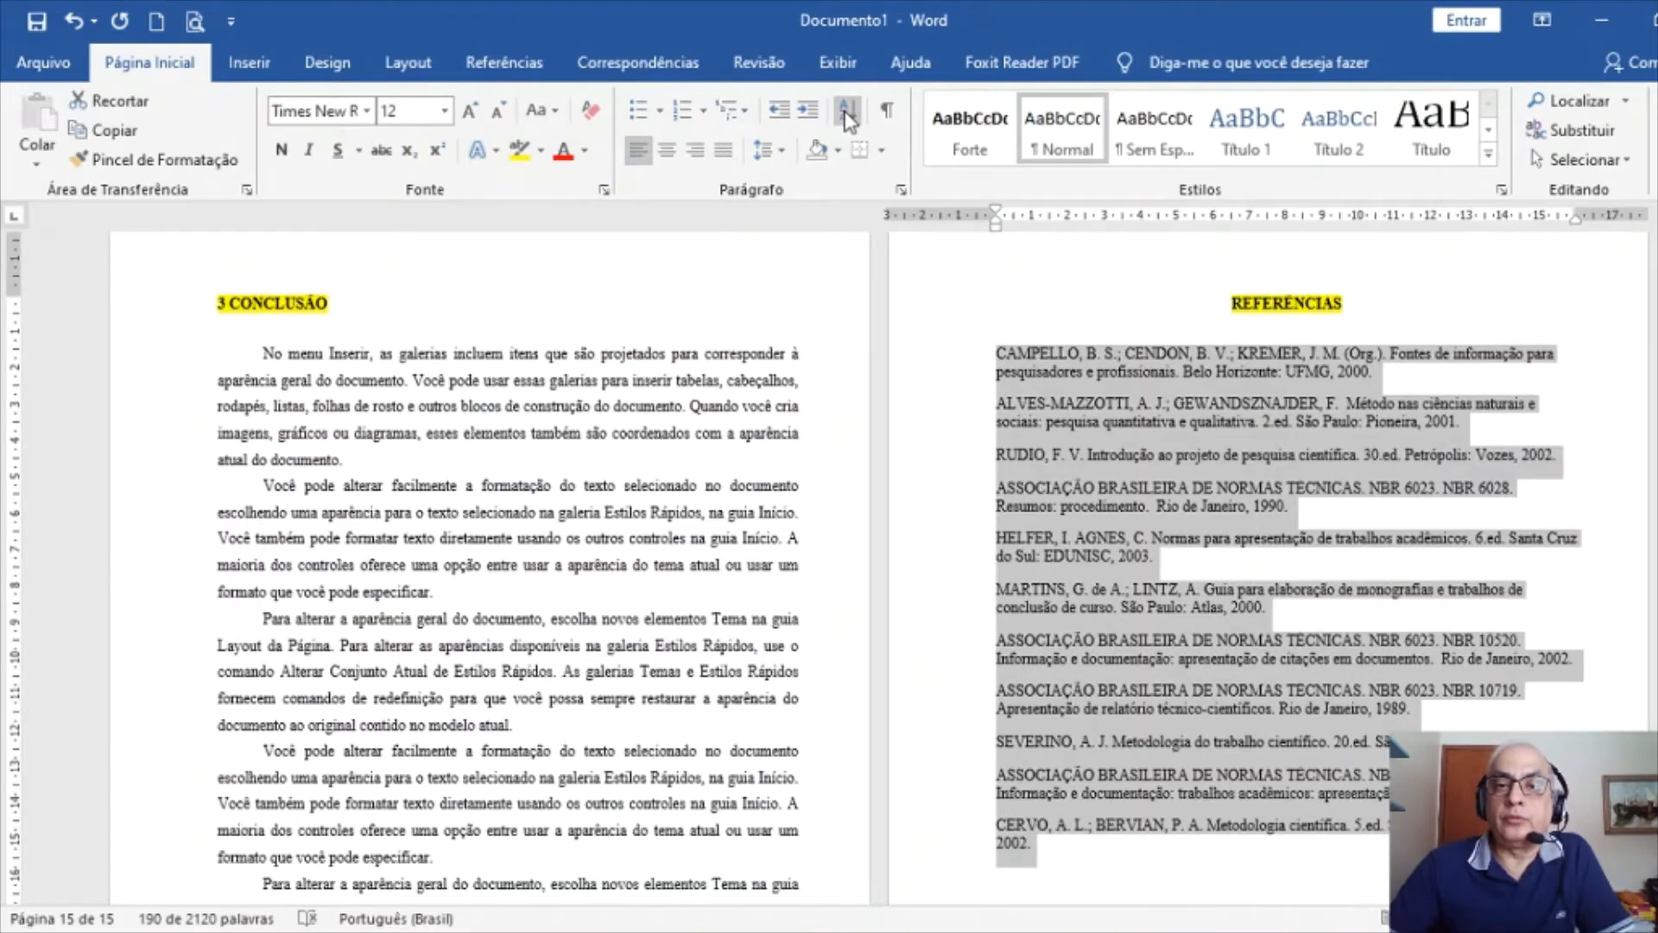
Sort the references alphabetically in ascending order, then go to the SUMÁRIO page
{"action": "left_click", "coordinate": [842, 113]}
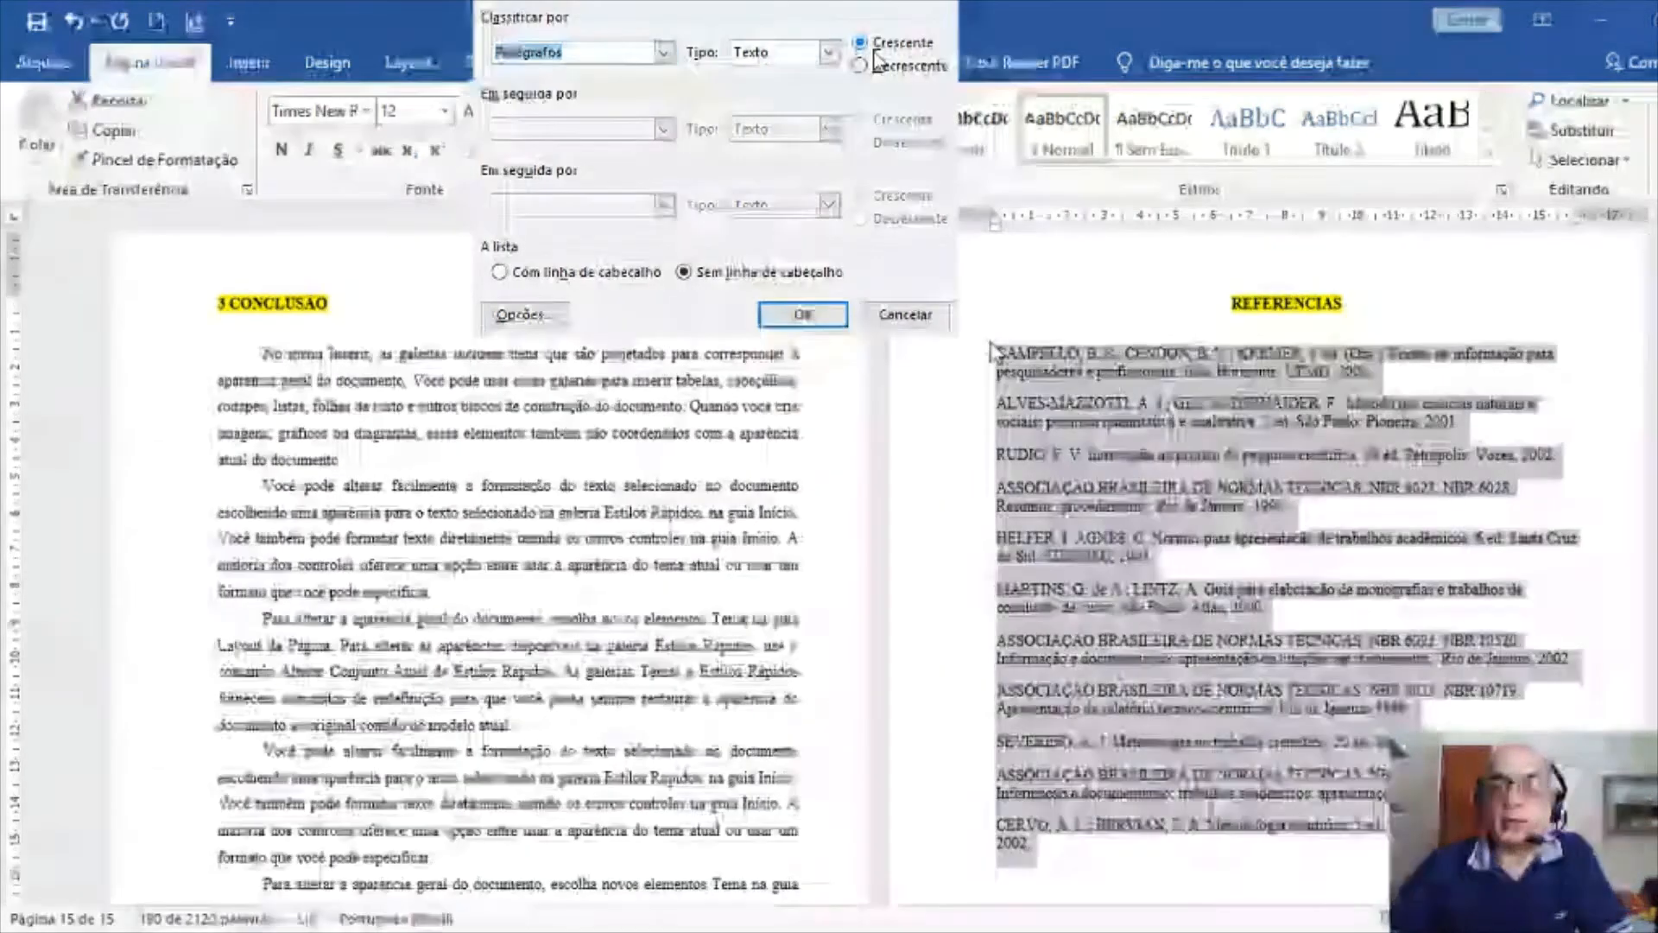
{"action": "left_click", "coordinate": [803, 313]}
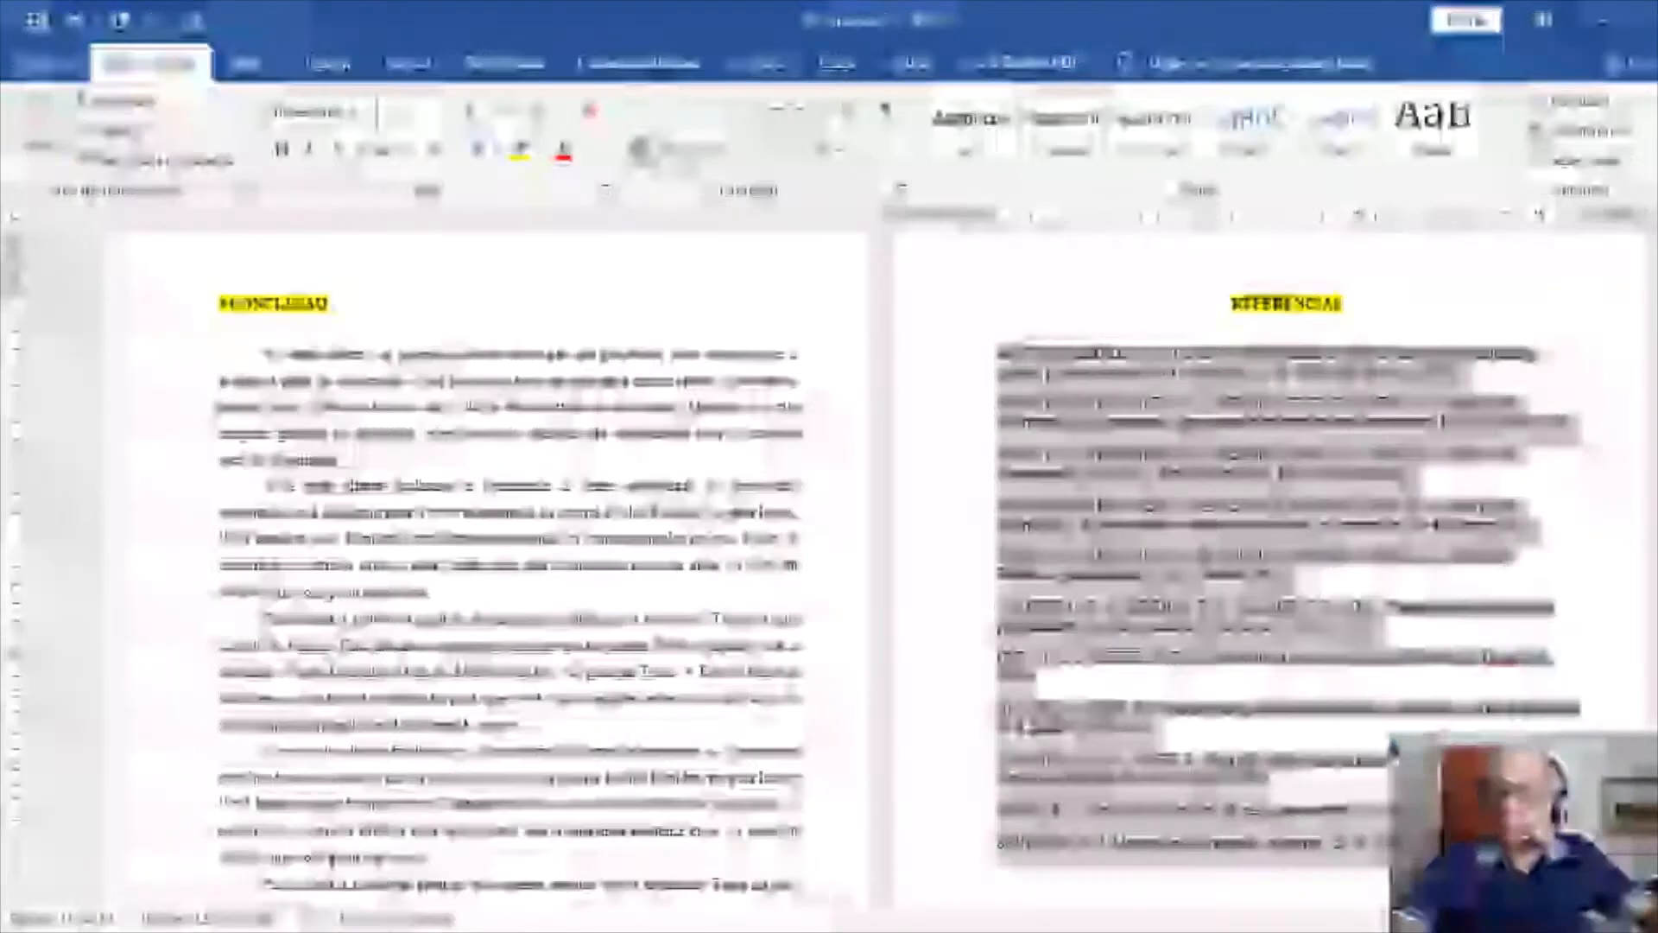
{"action": "key", "text": "ctrl+Home"}
{"action": "key", "text": "ctrl+Page_Down"}
{"action": "key", "text": "ctrl+Page_Down"}
{"action": "key", "text": "ctrl+Page_Down"}
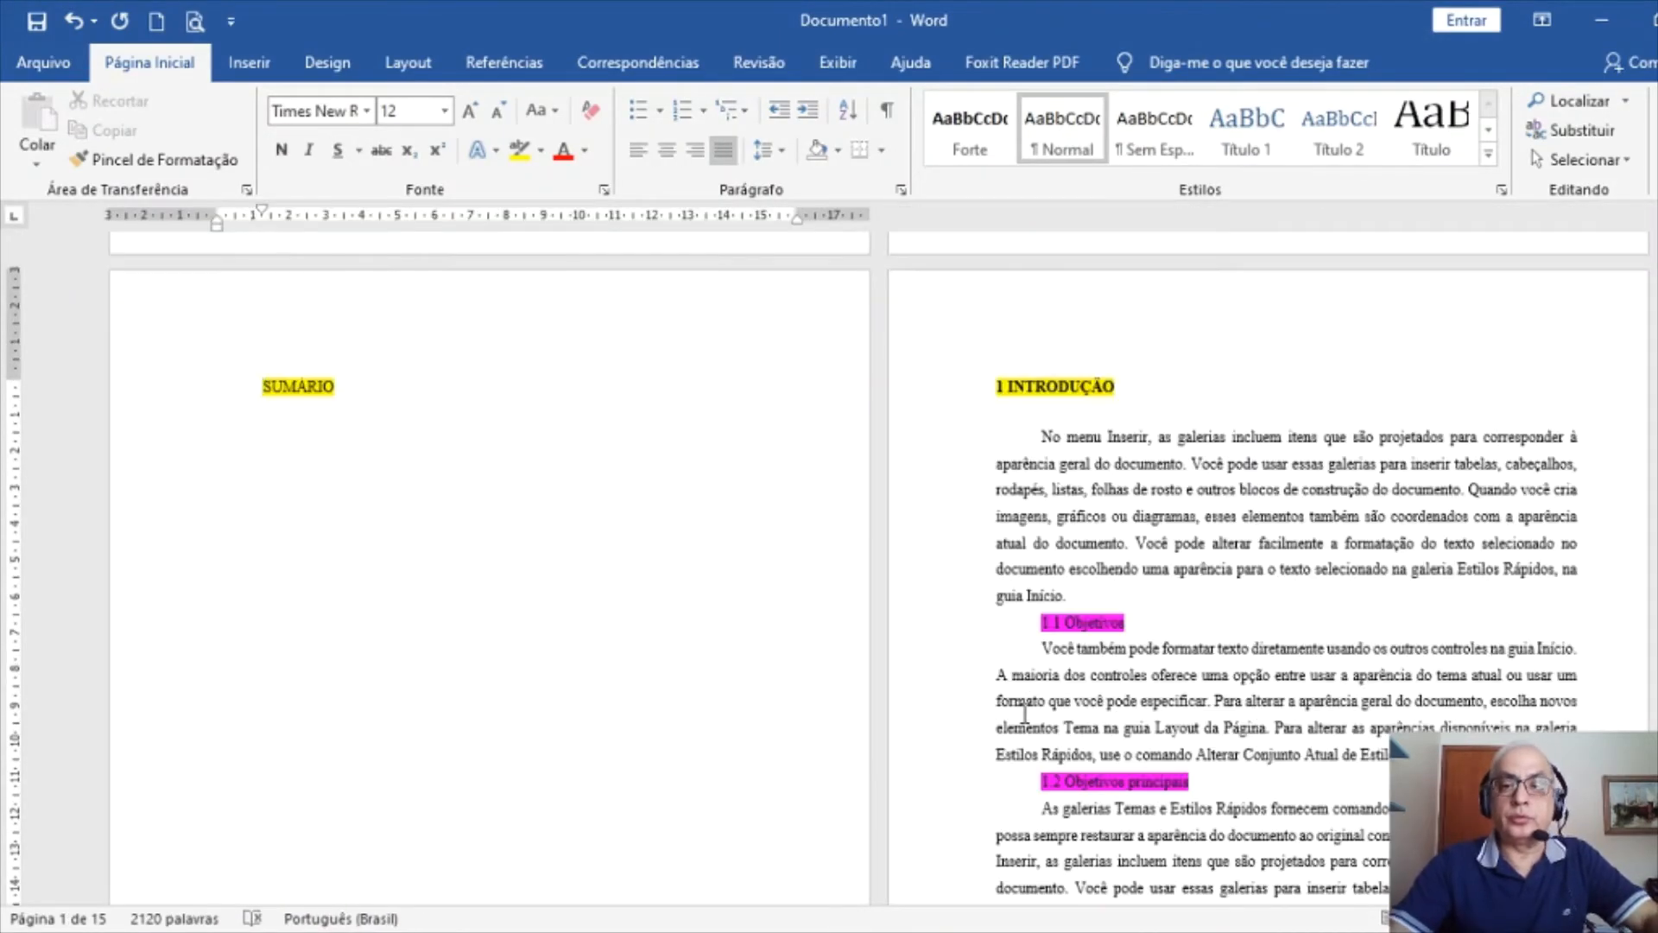
Select the 1.1 Objetivos heading and make it bold
{"action": "scroll", "coordinate": [1268, 467], "scroll_direction": "up", "scroll_amount": 3, "text": "ctrl"}
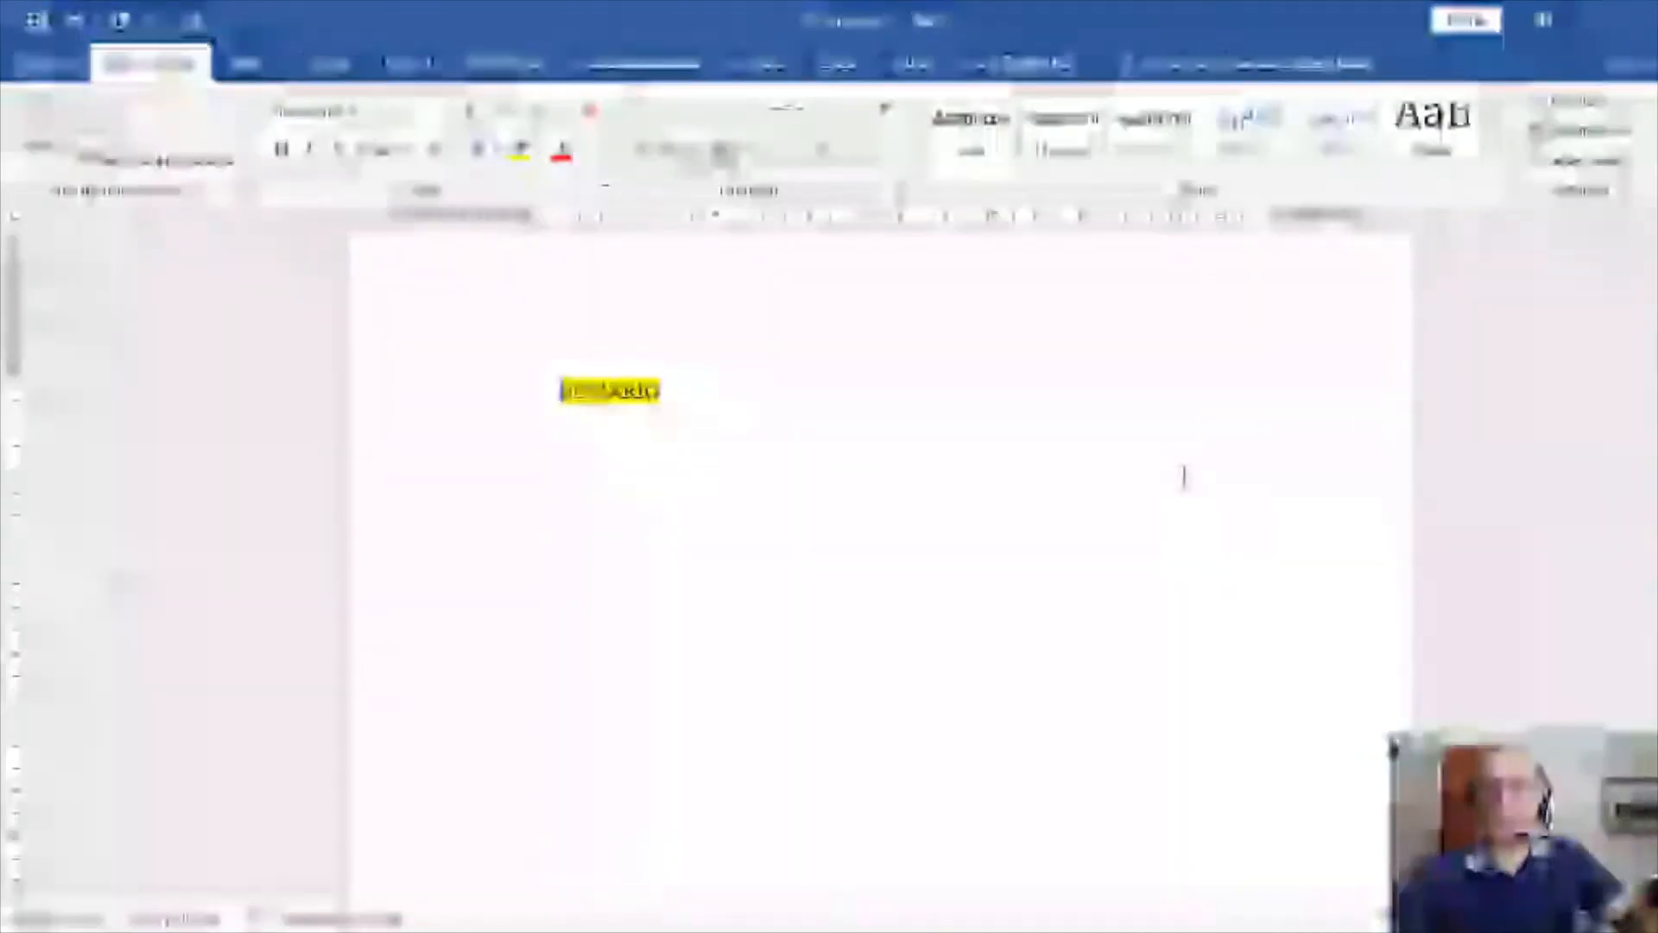
{"action": "scroll", "coordinate": [1086, 460], "scroll_direction": "down", "scroll_amount": 10}
{"action": "scroll", "coordinate": [1056, 616], "scroll_direction": "down", "scroll_amount": 7}
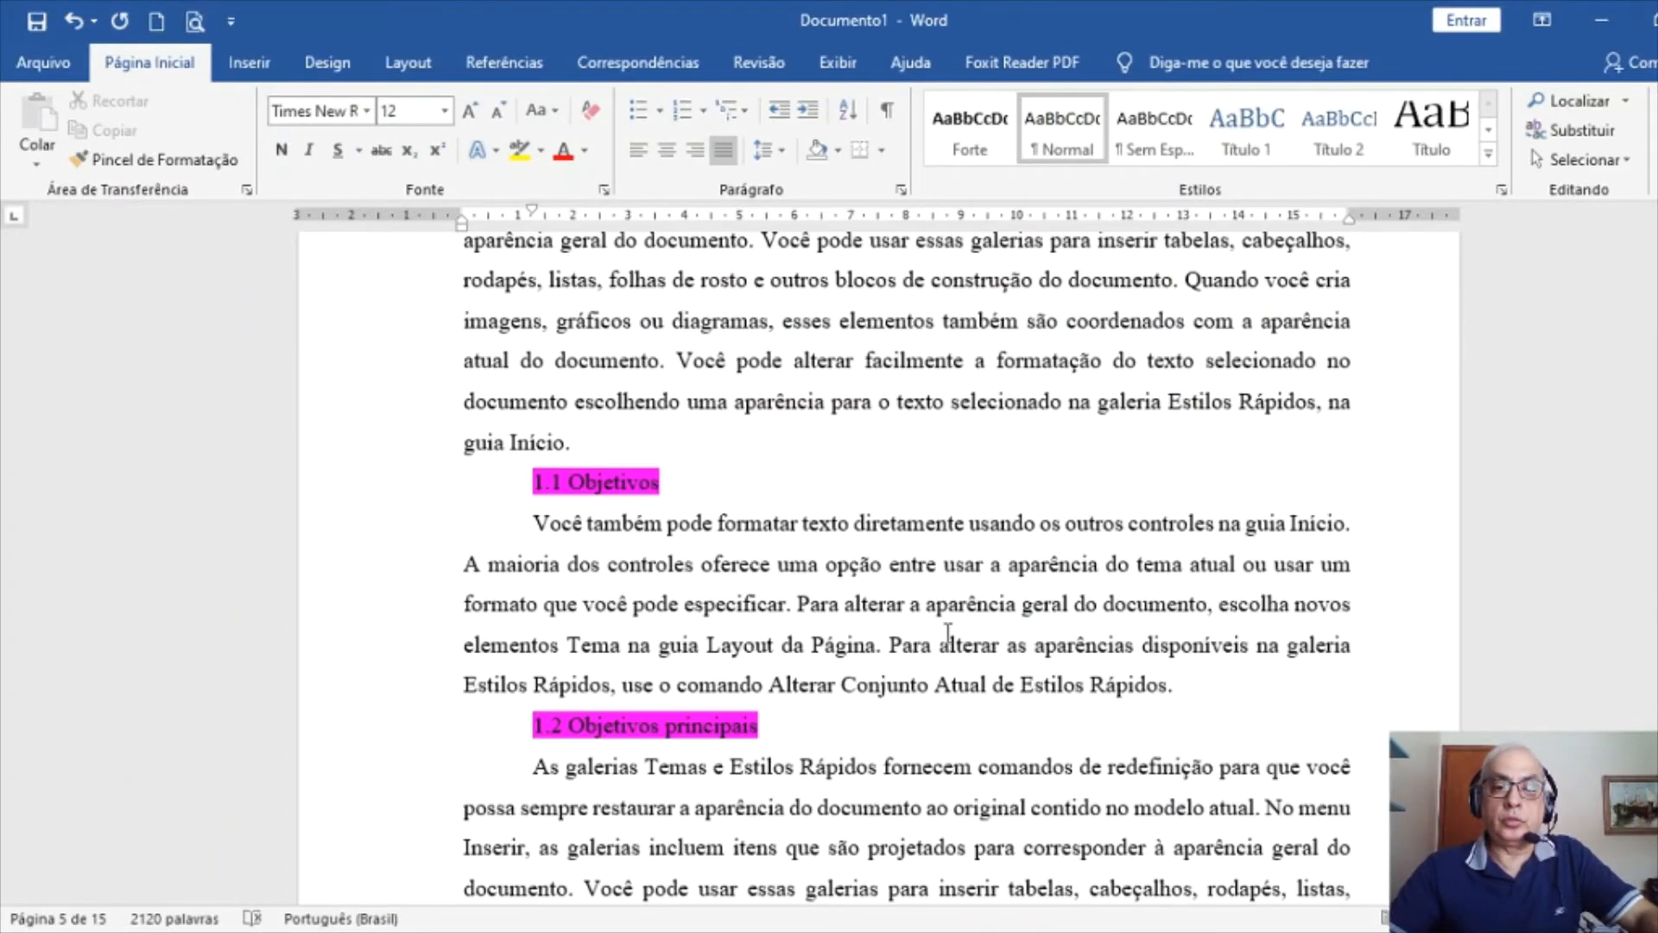
{"action": "scroll", "coordinate": [350, 479], "scroll_direction": "up", "scroll_amount": 3}
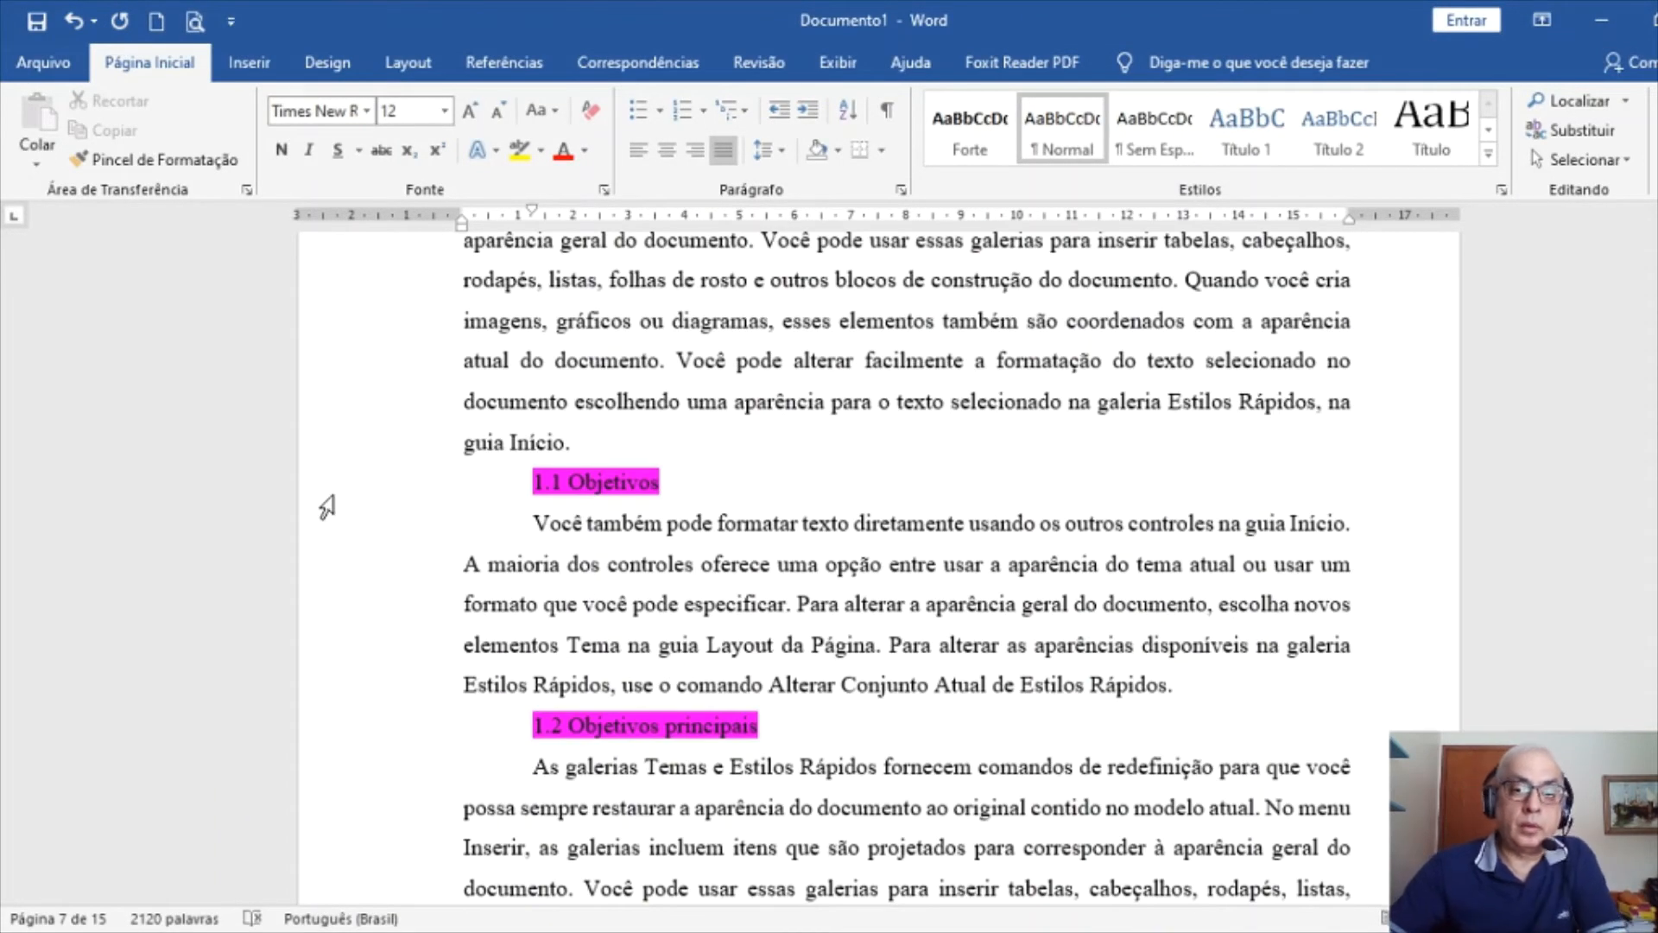
{"action": "left_click", "coordinate": [350, 480]}
{"action": "left_click", "coordinate": [282, 149]}
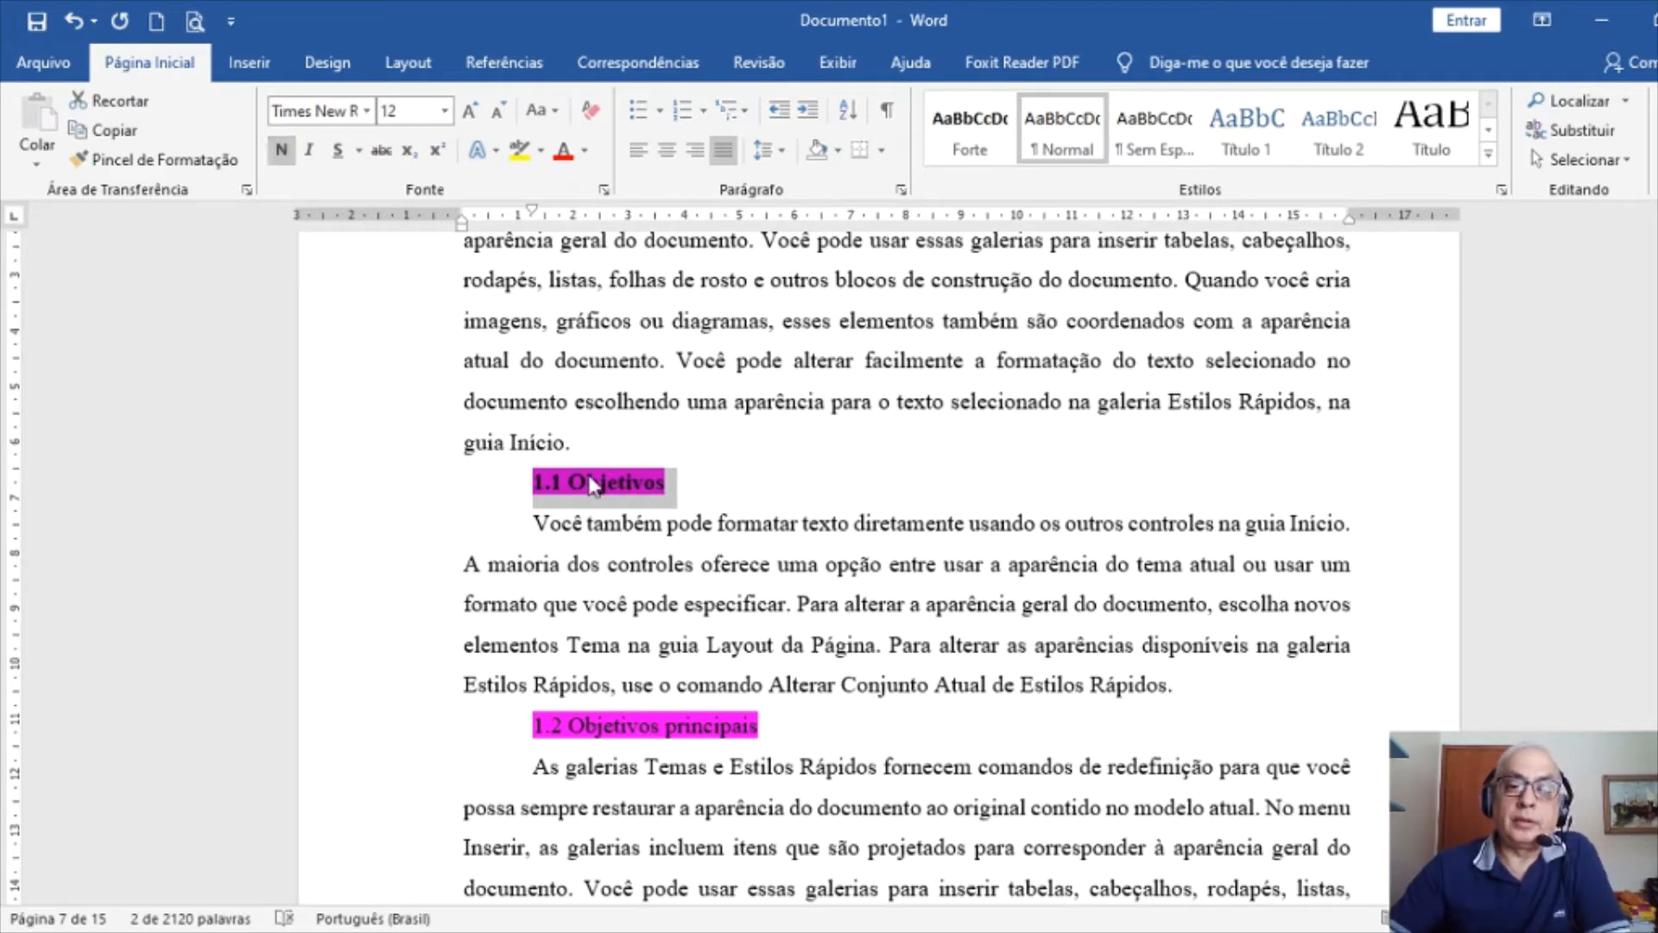
Set 1.1 Objetivos to left alignment, Nível 2, no special indent, 18 pt before and after
{"action": "left_click", "coordinate": [901, 190]}
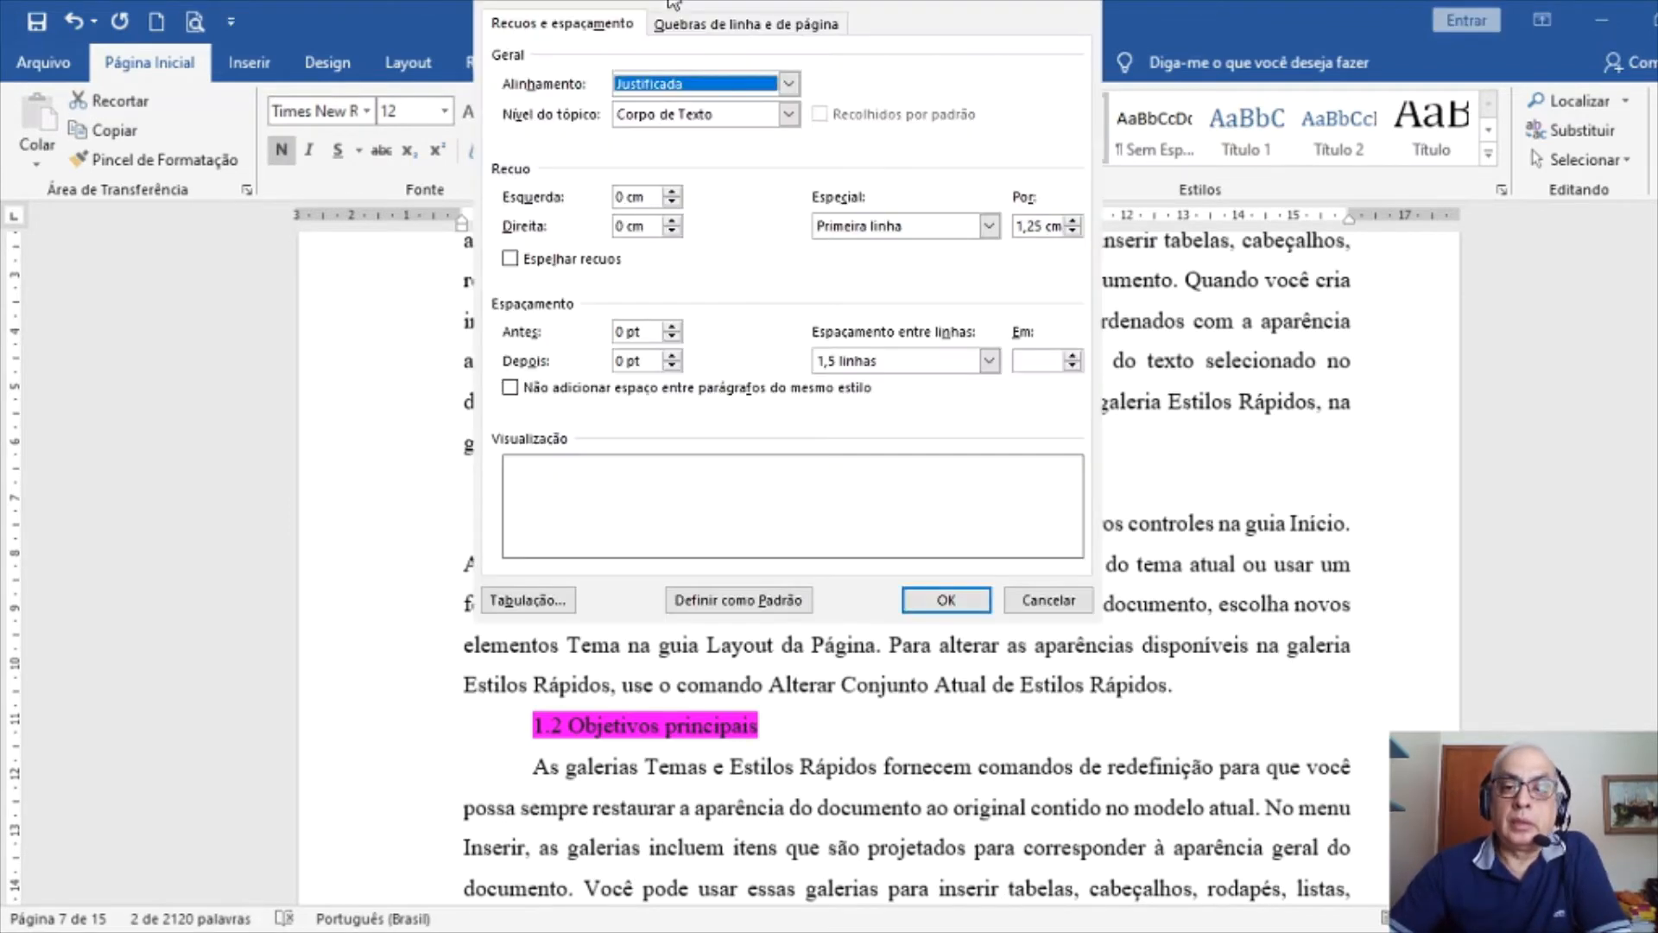
{"action": "left_click", "coordinate": [672, 105]}
{"action": "left_click", "coordinate": [676, 118]}
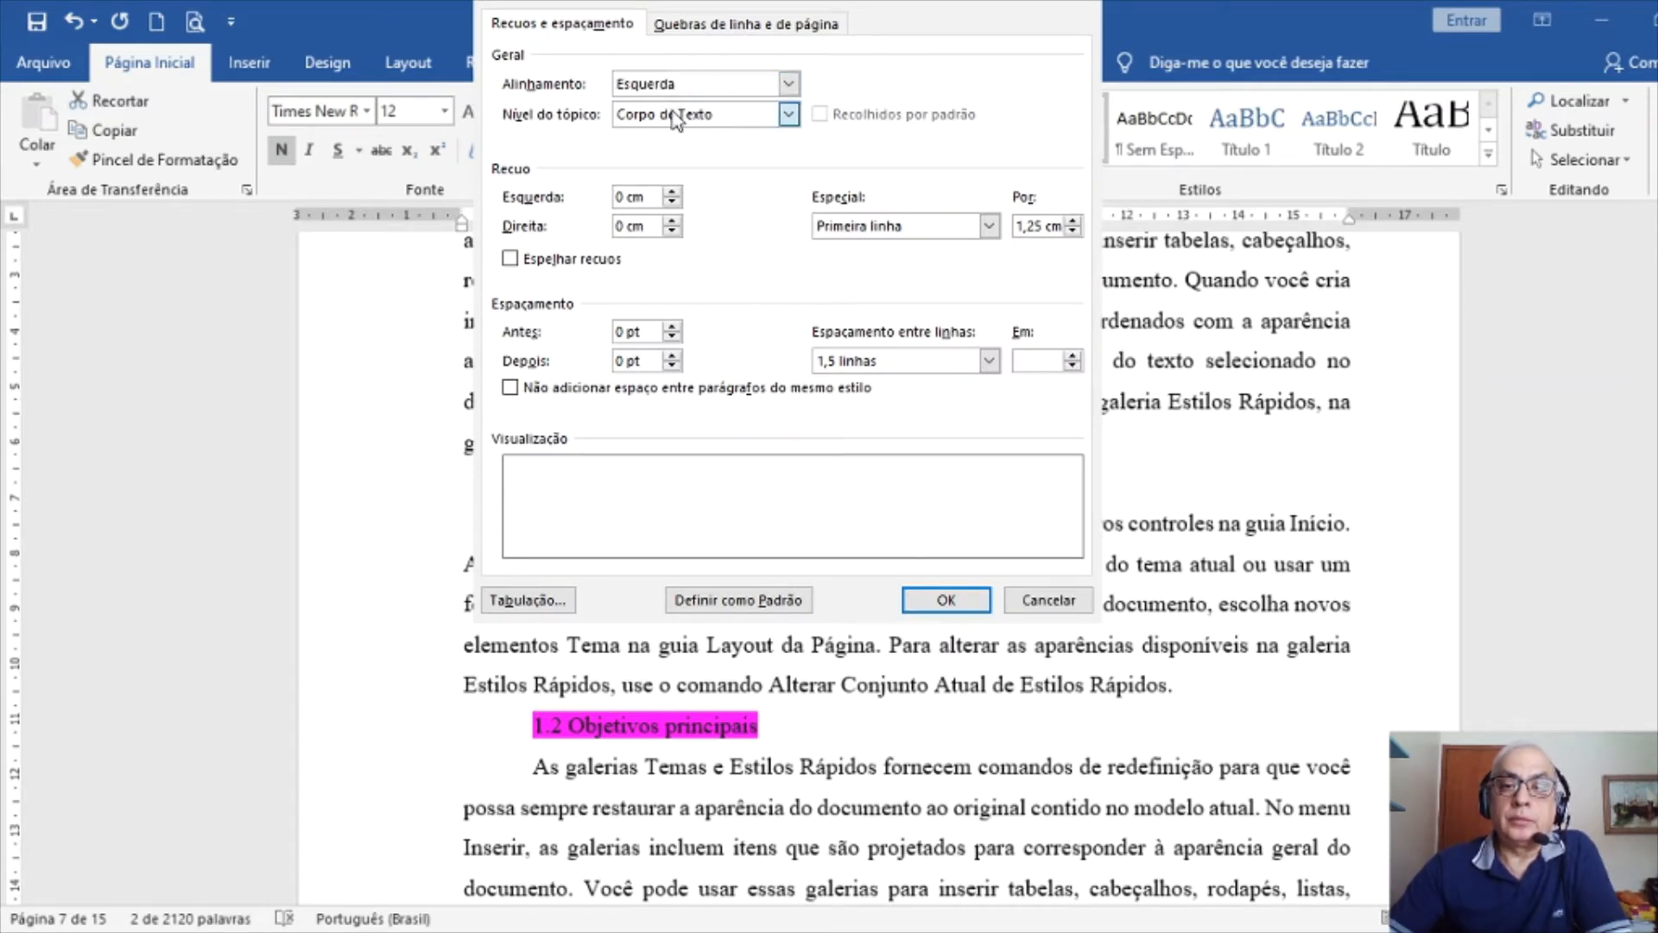
{"action": "left_click", "coordinate": [662, 171]}
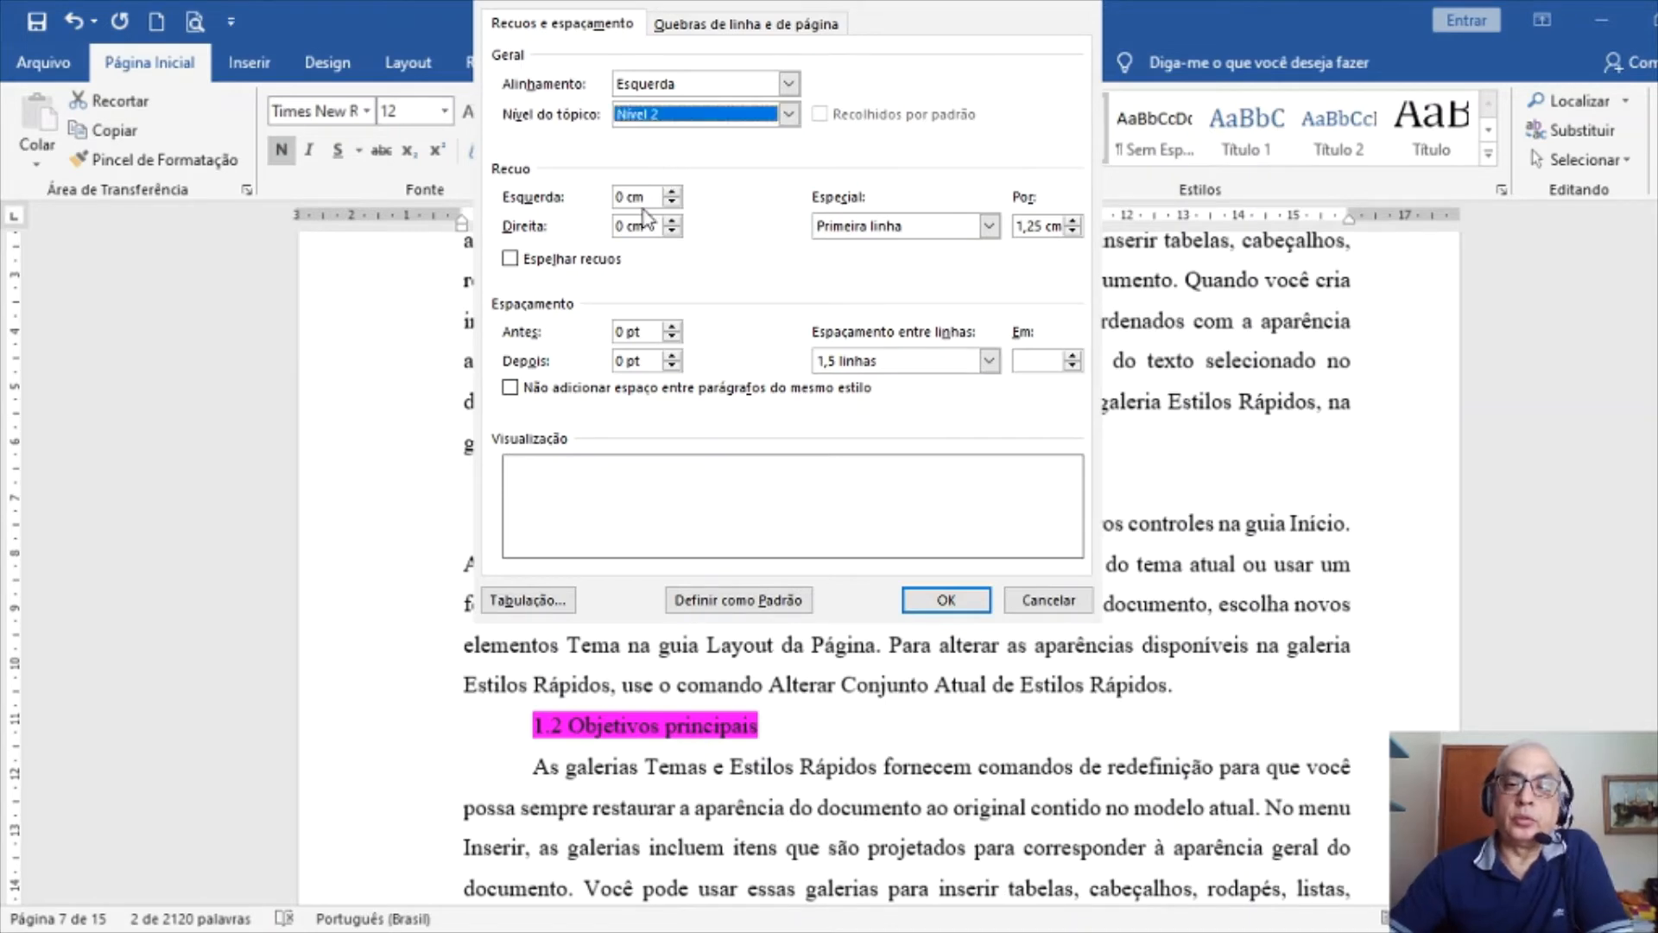
{"action": "left_click", "coordinate": [855, 235]}
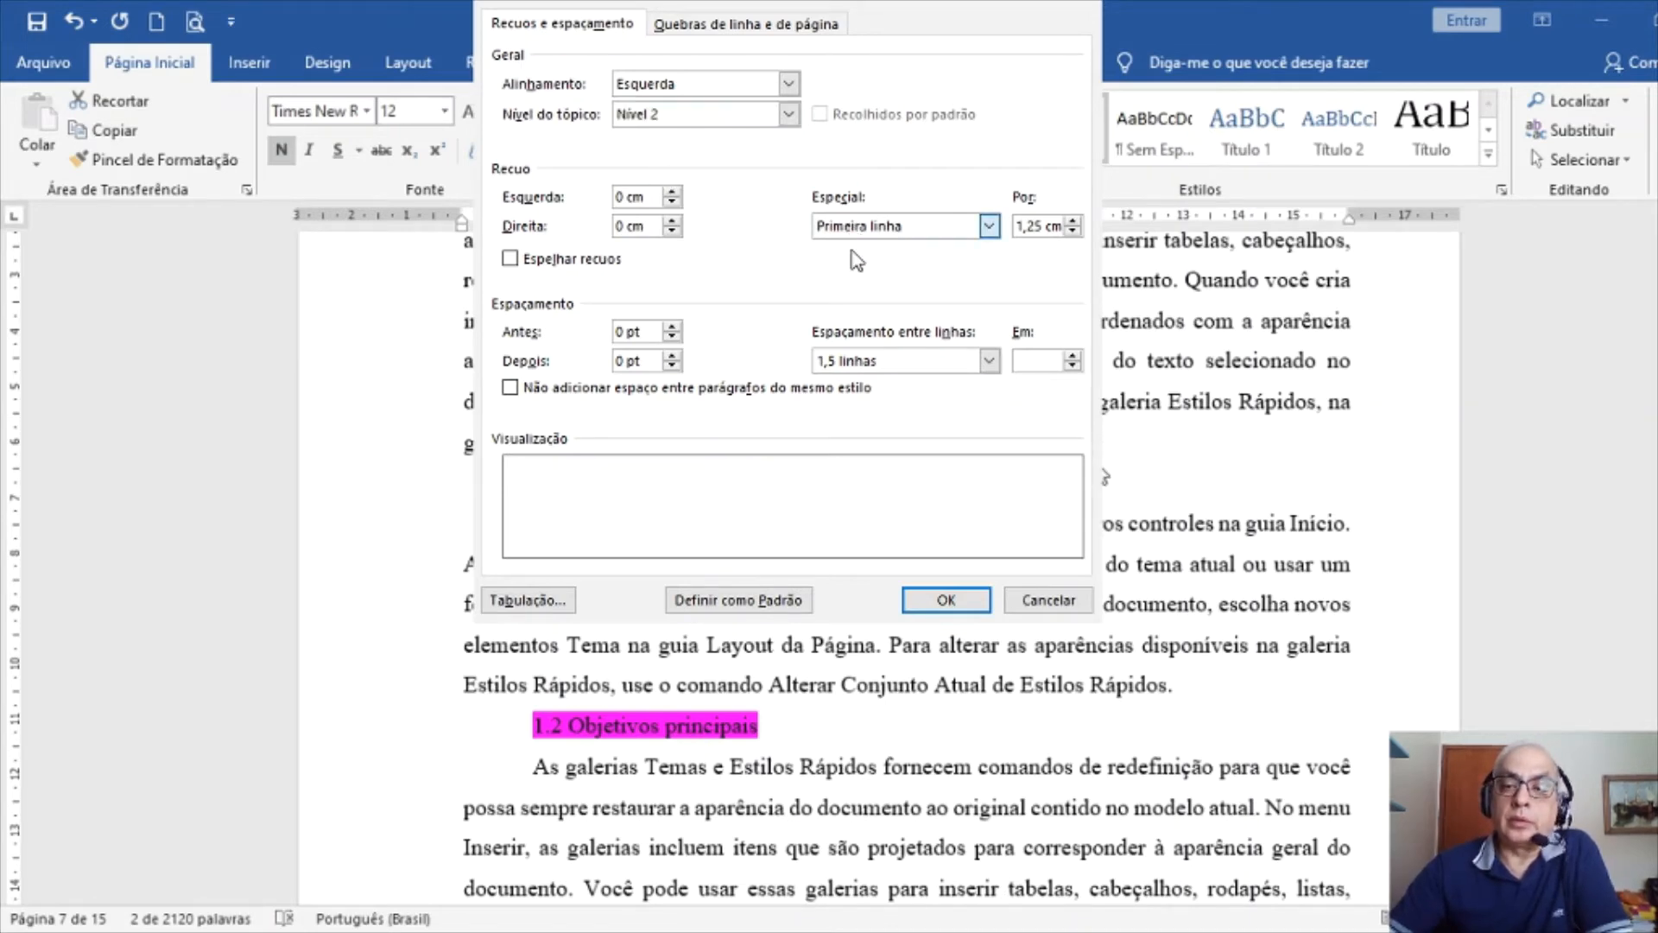
{"action": "left_click", "coordinate": [855, 244]}
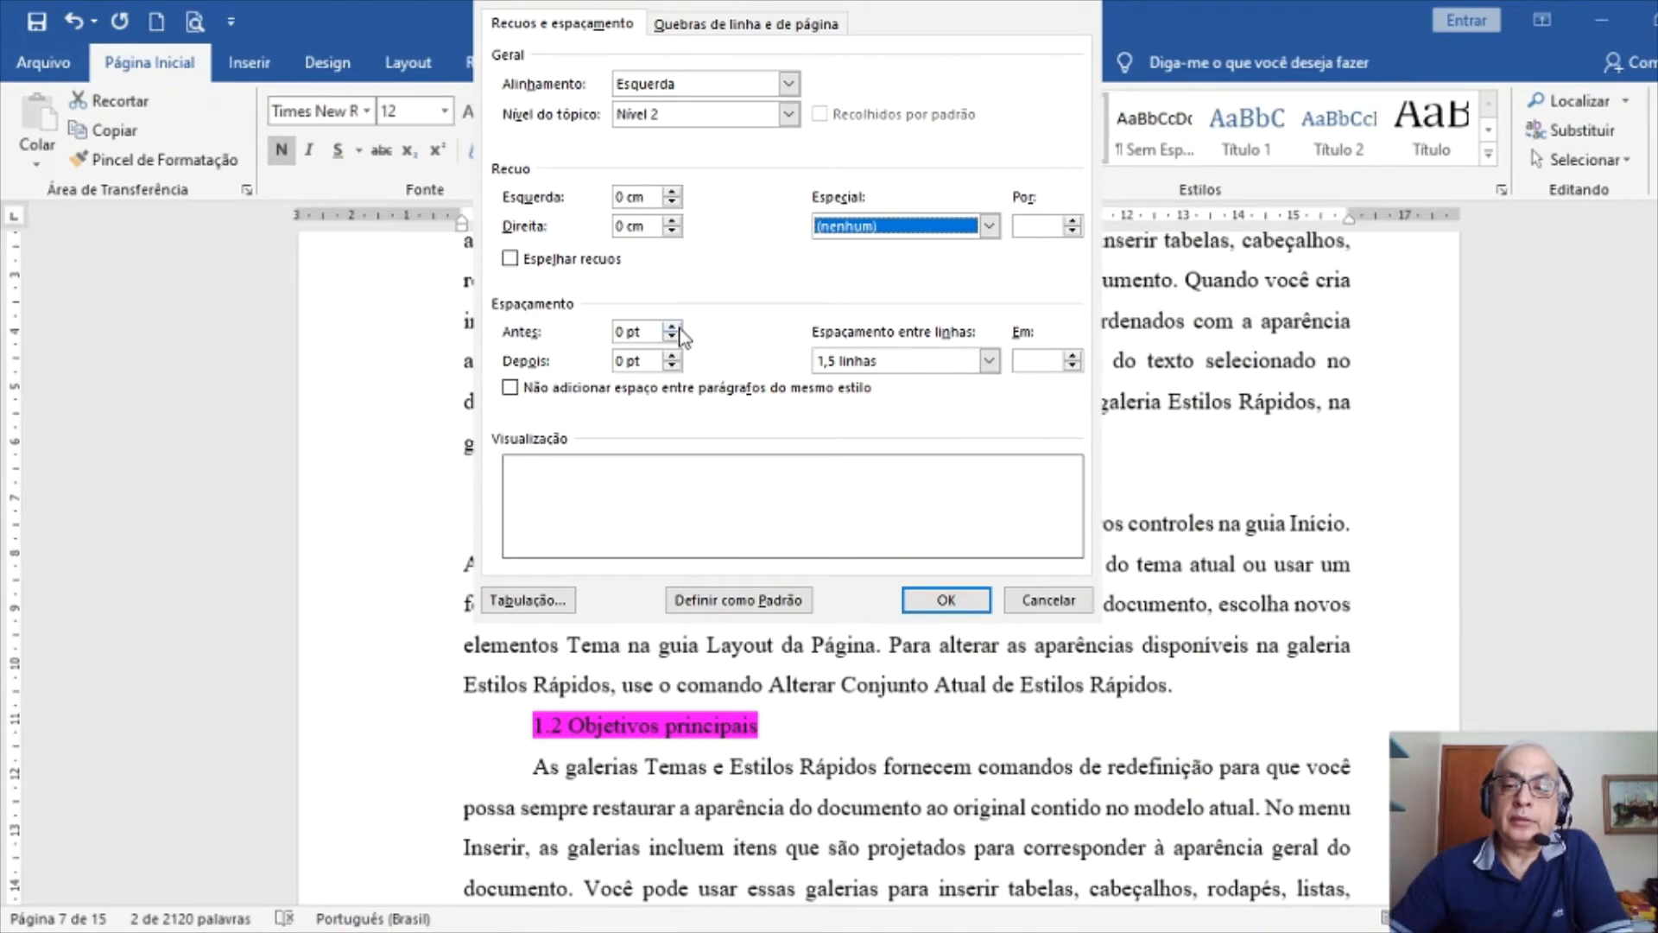
{"action": "left_click", "coordinate": [672, 327]}
{"action": "left_click", "coordinate": [673, 327]}
{"action": "left_click", "coordinate": [672, 328]}
{"action": "left_click", "coordinate": [672, 356]}
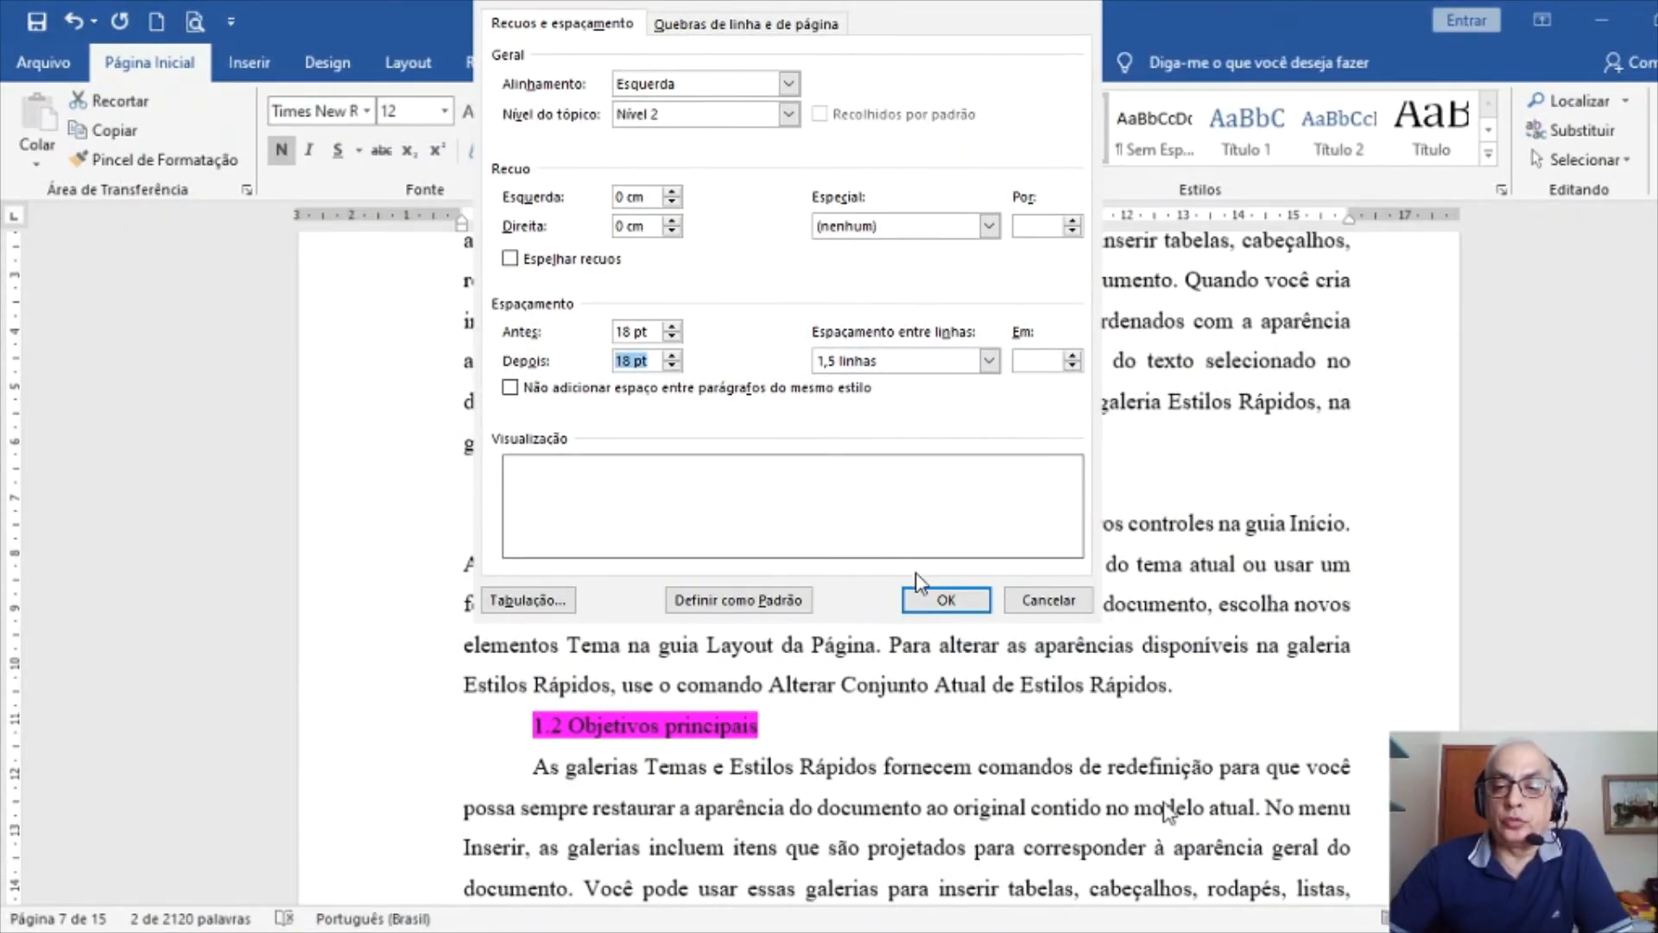
{"action": "left_click", "coordinate": [947, 600]}
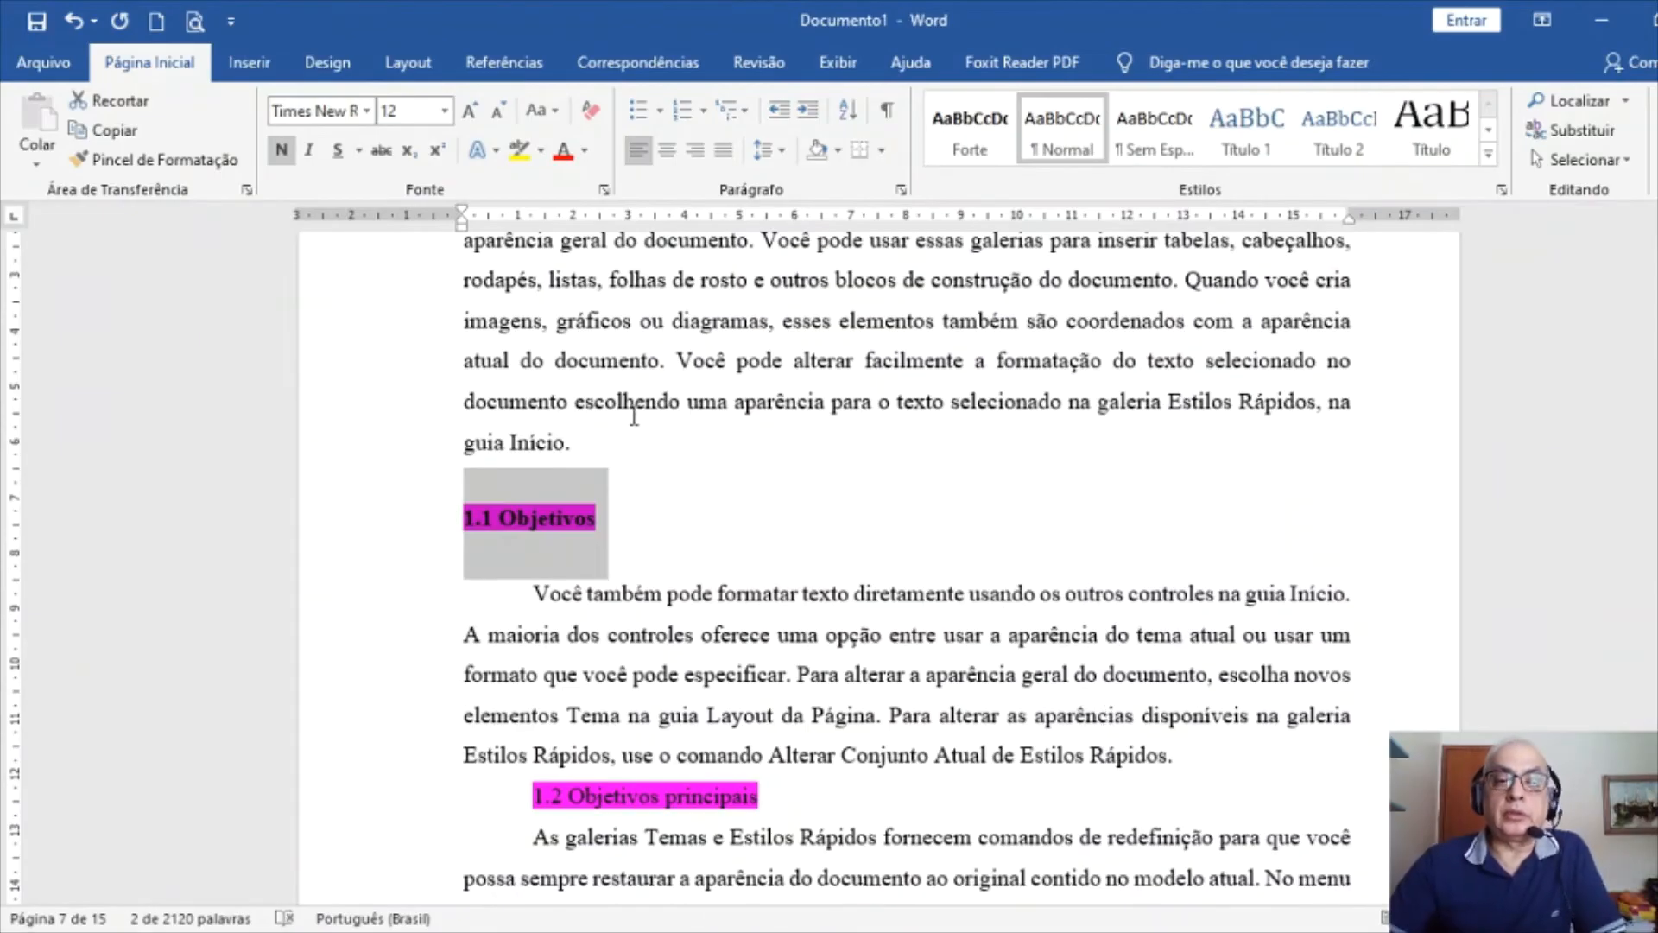
Add and then remove blank lines around the 1.1 Objetivos heading and the 'guia Início.' paragraph
{"action": "left_click", "coordinate": [637, 402]}
{"action": "left_click", "coordinate": [627, 453]}
{"action": "key", "text": "Return"}
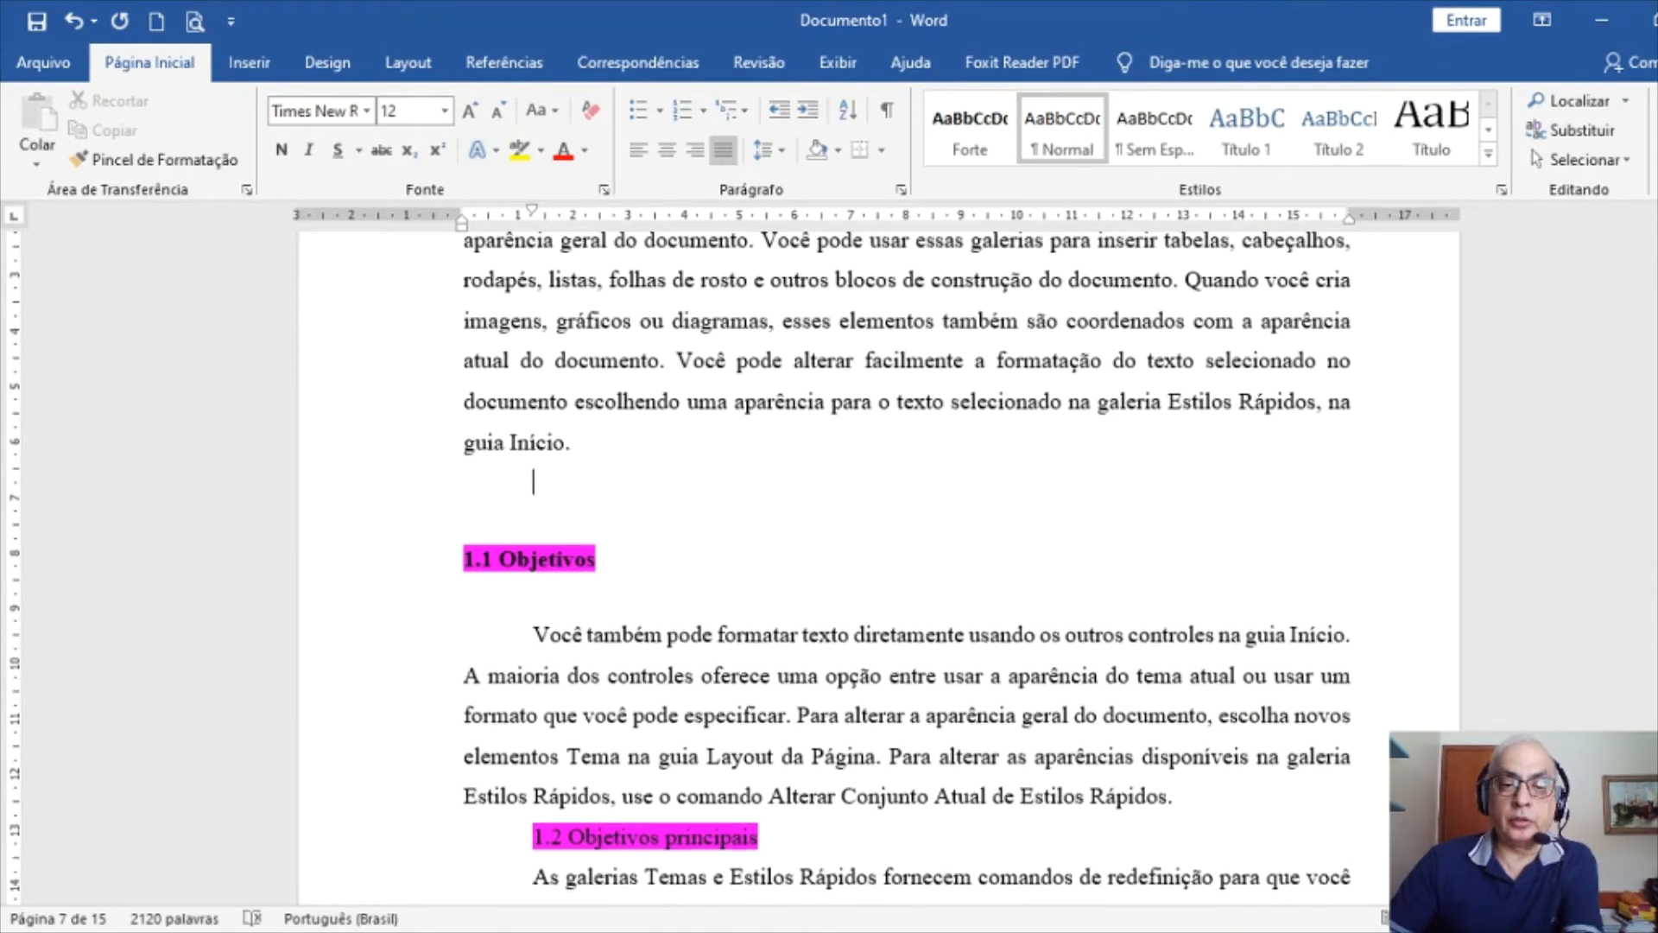
{"action": "key", "text": "Down"}
{"action": "key", "text": "Down"}
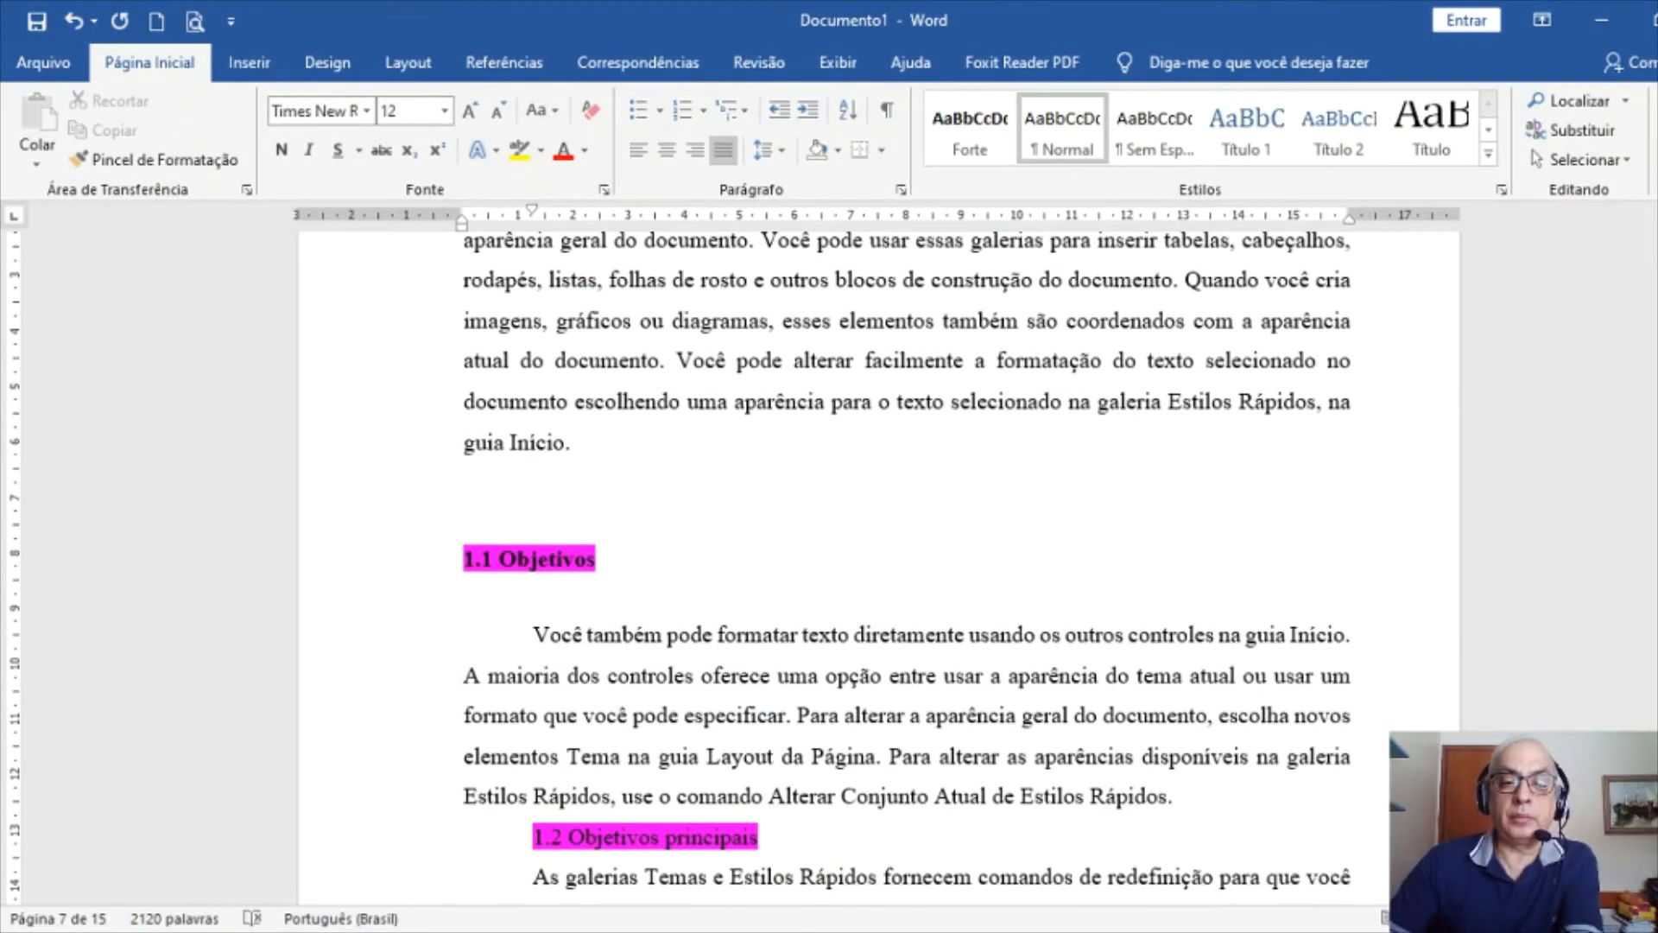
{"action": "key", "text": "Return"}
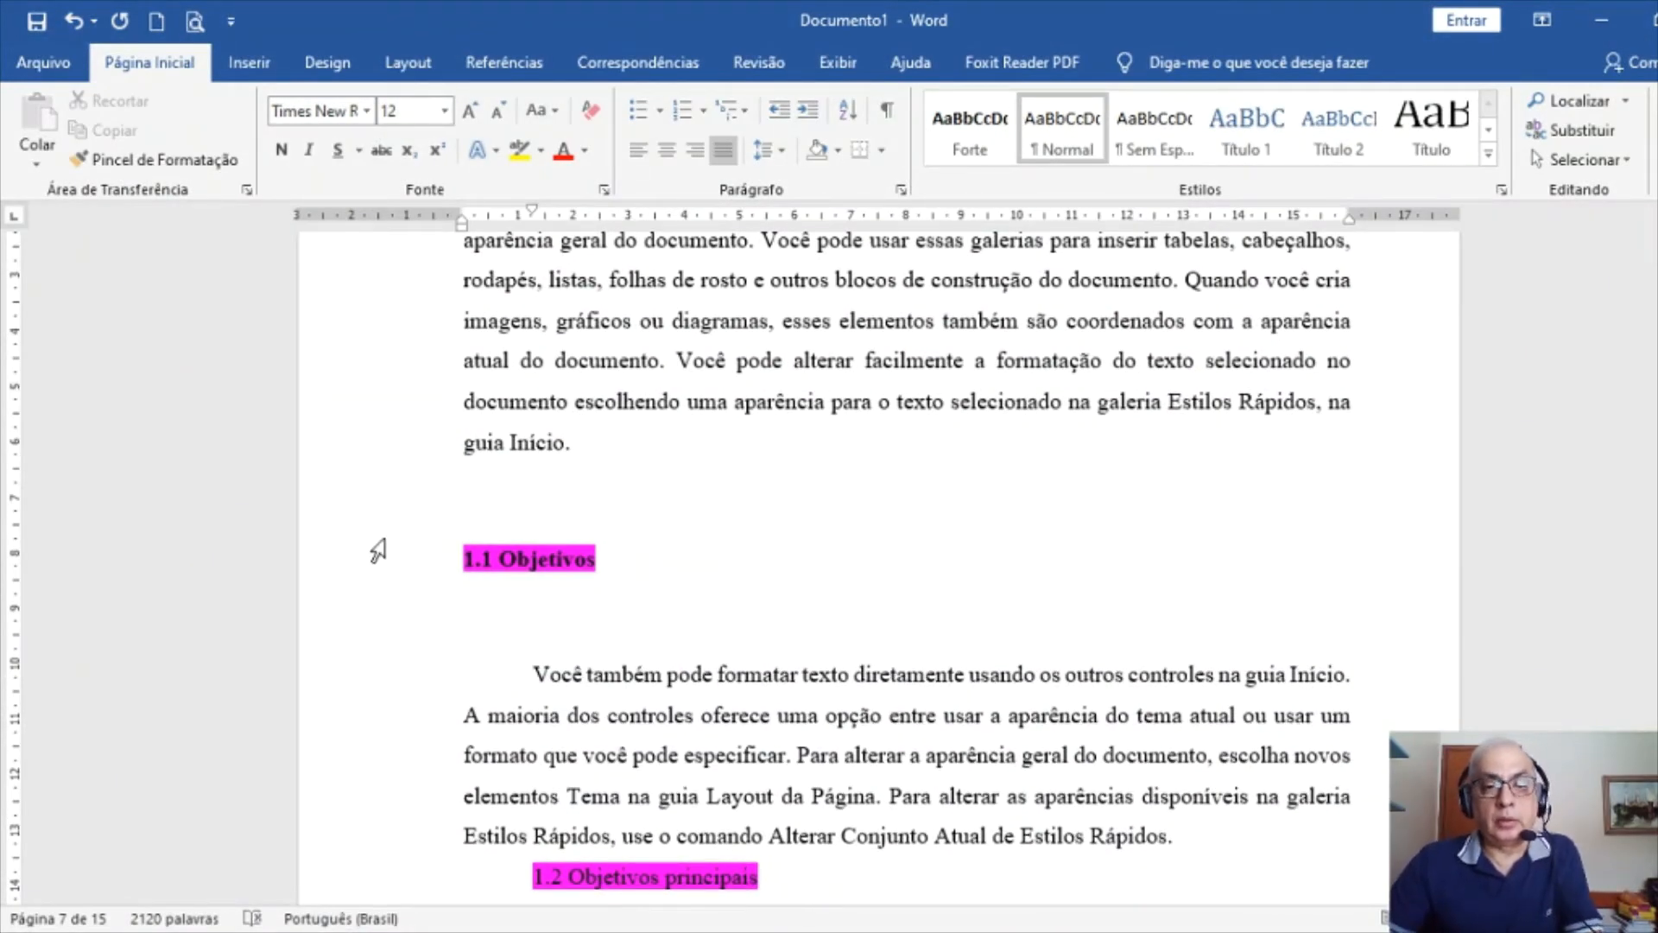
{"action": "left_click", "coordinate": [277, 560]}
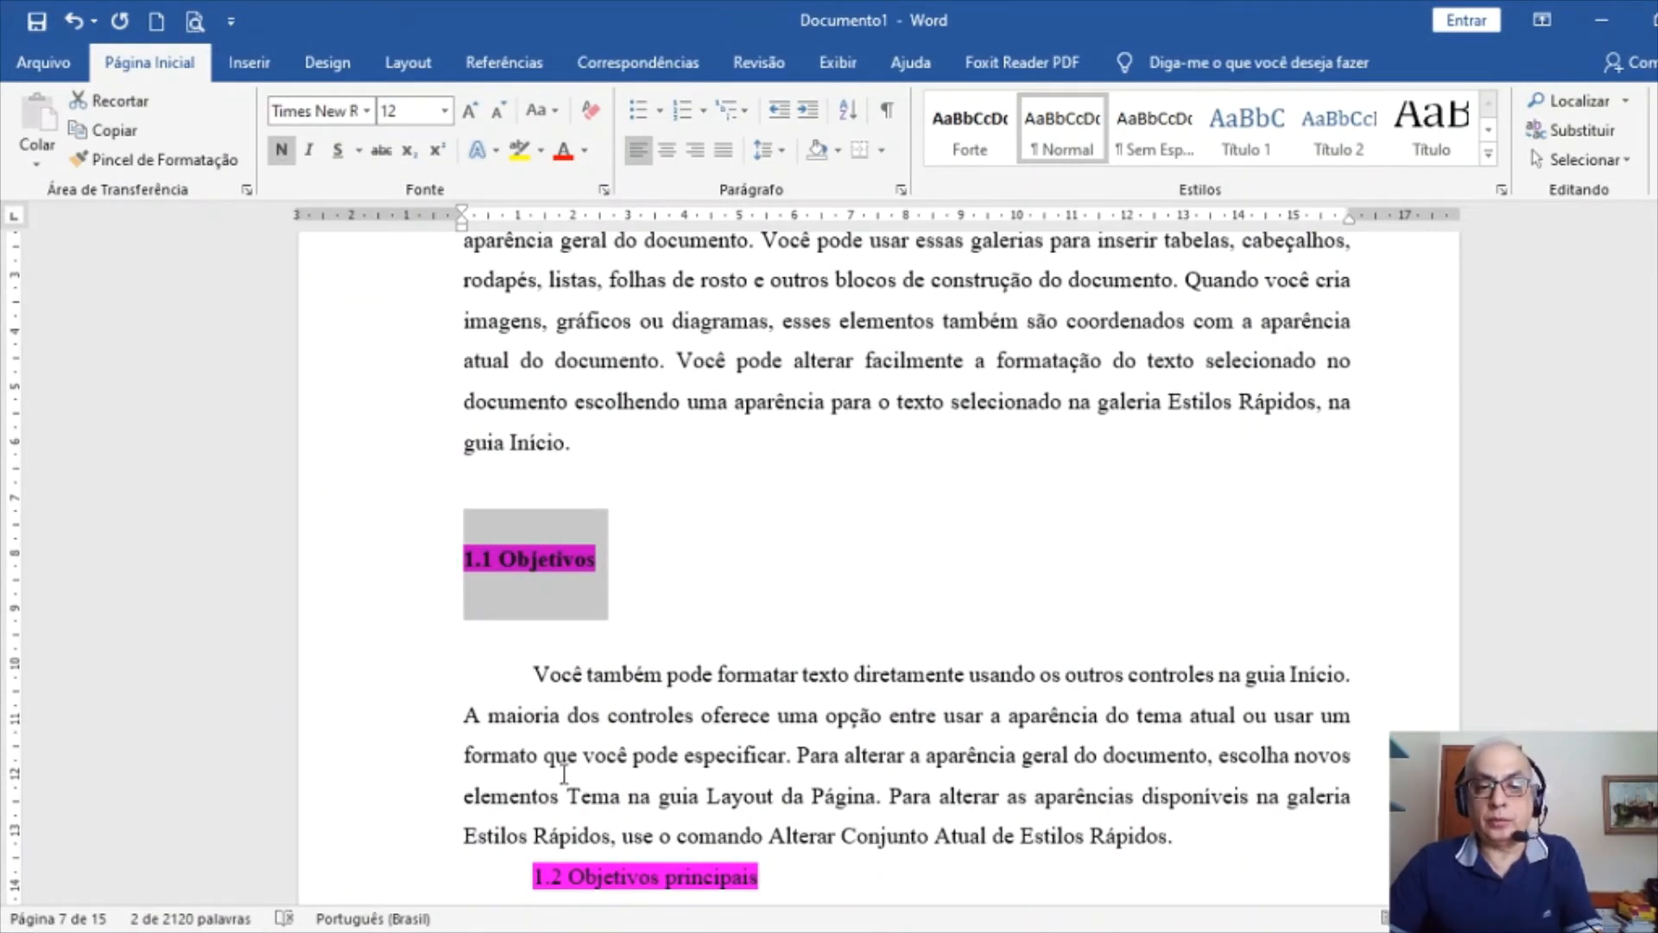
{"action": "left_click", "coordinate": [511, 681]}
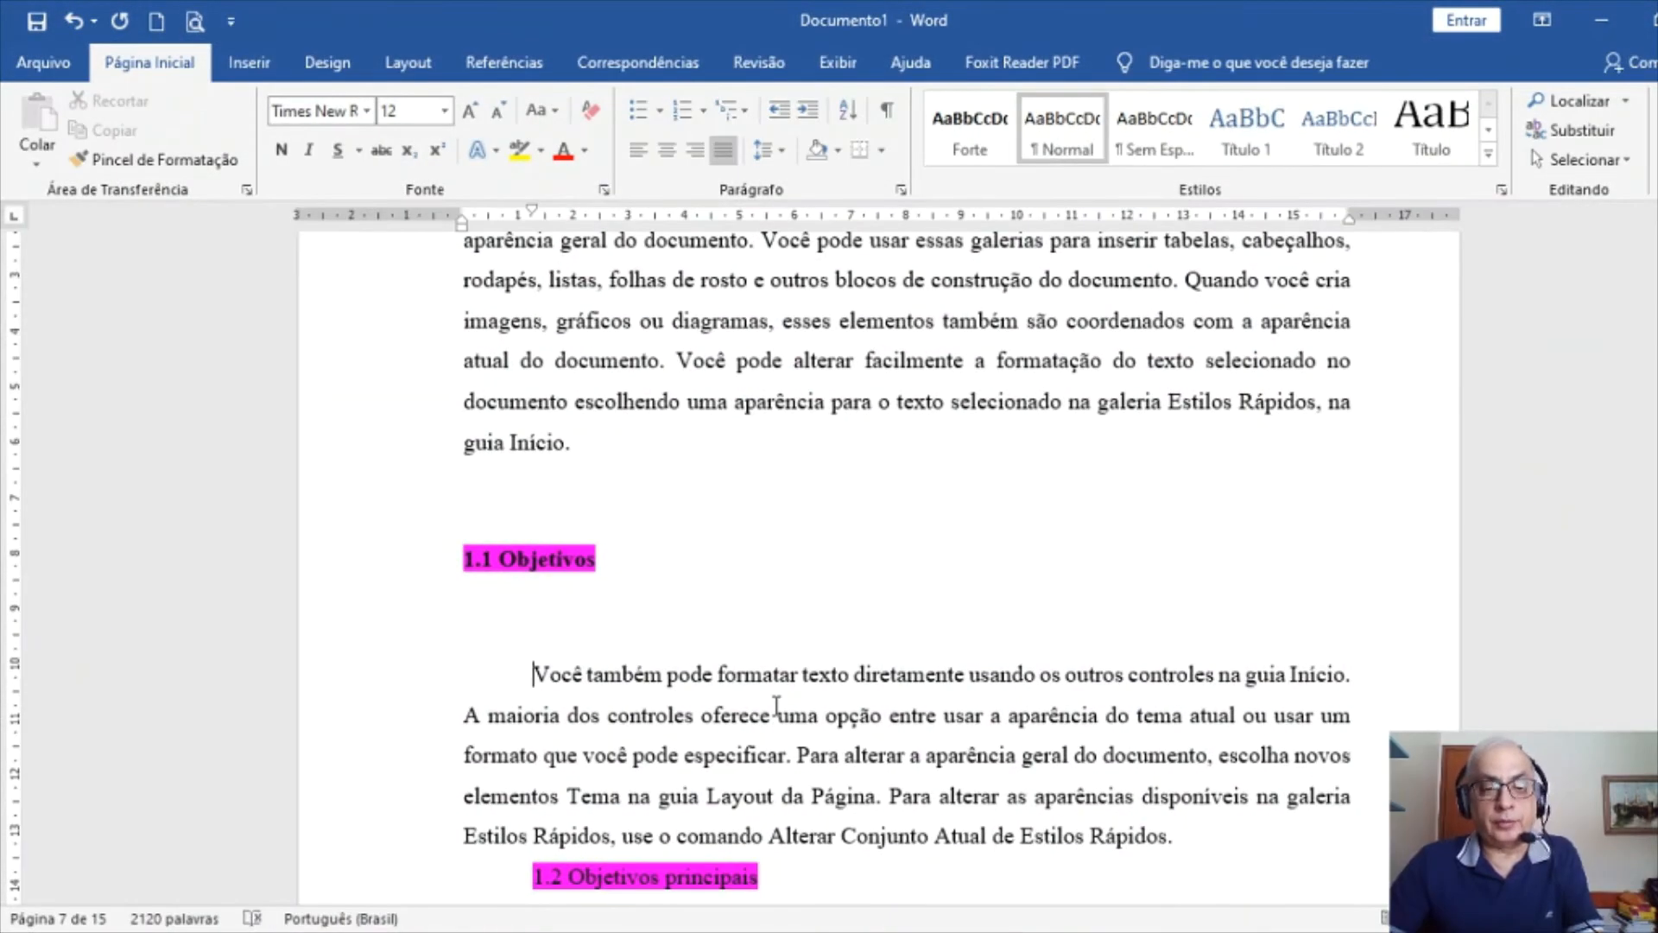
{"action": "key", "text": "BackSpace"}
{"action": "left_click", "coordinate": [614, 455]}
{"action": "key", "text": "Delete"}
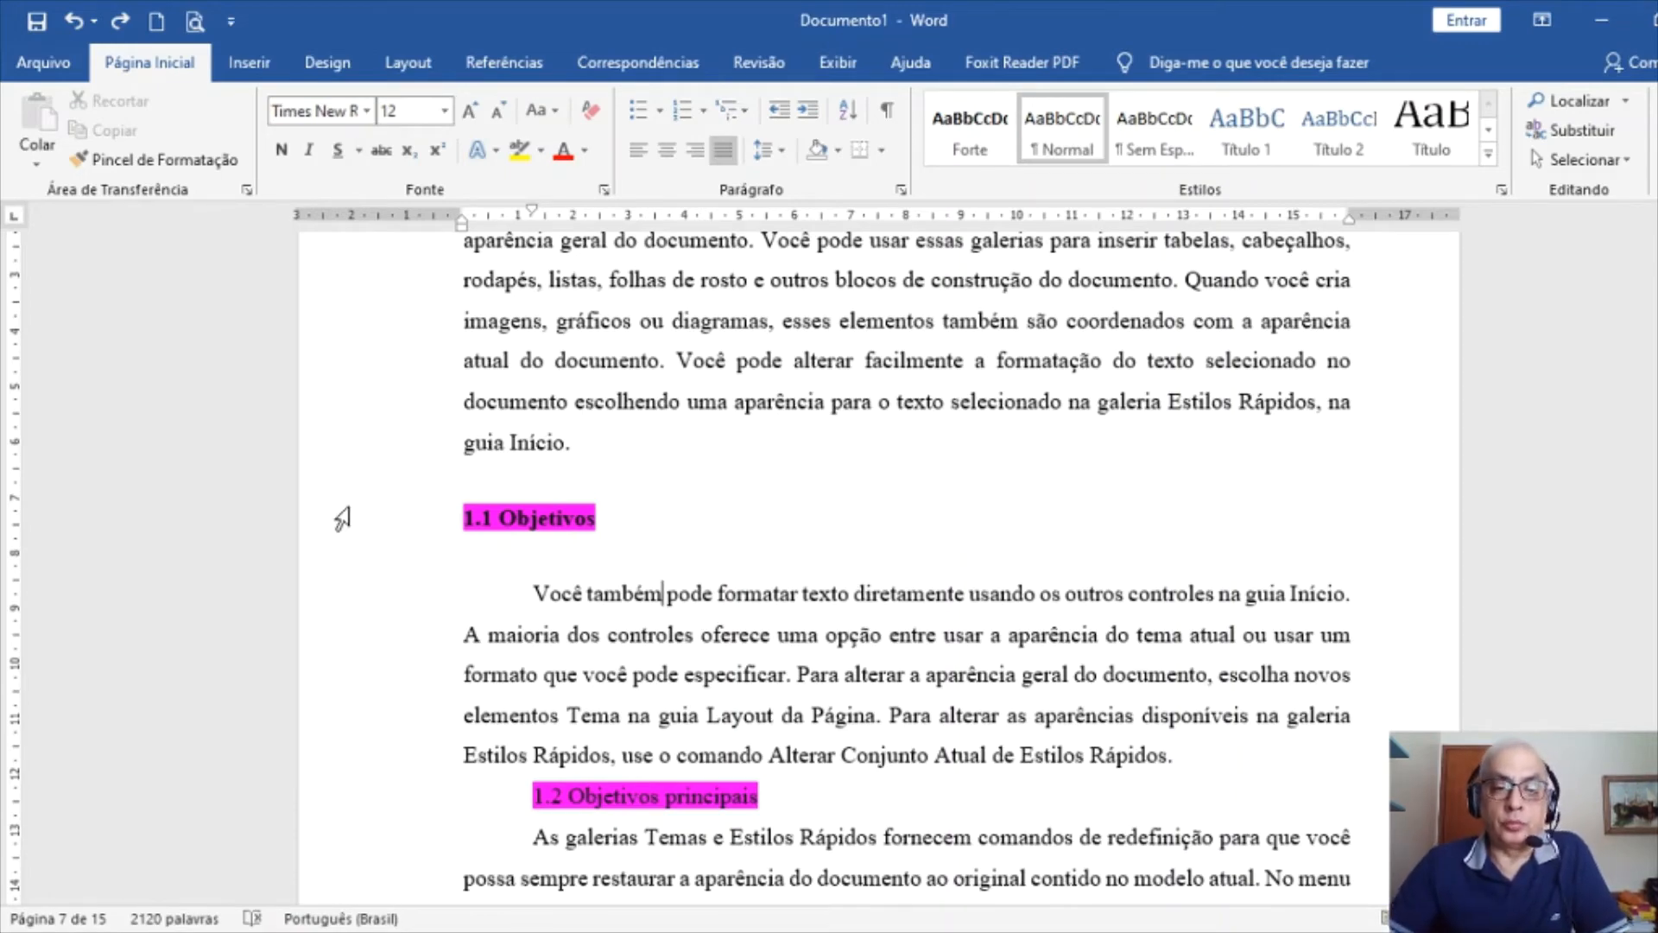
Paste the 1.1 heading format onto 1.2 Objetivos principais and 1.3 Objetivos secundários
{"action": "left_click", "coordinate": [318, 518]}
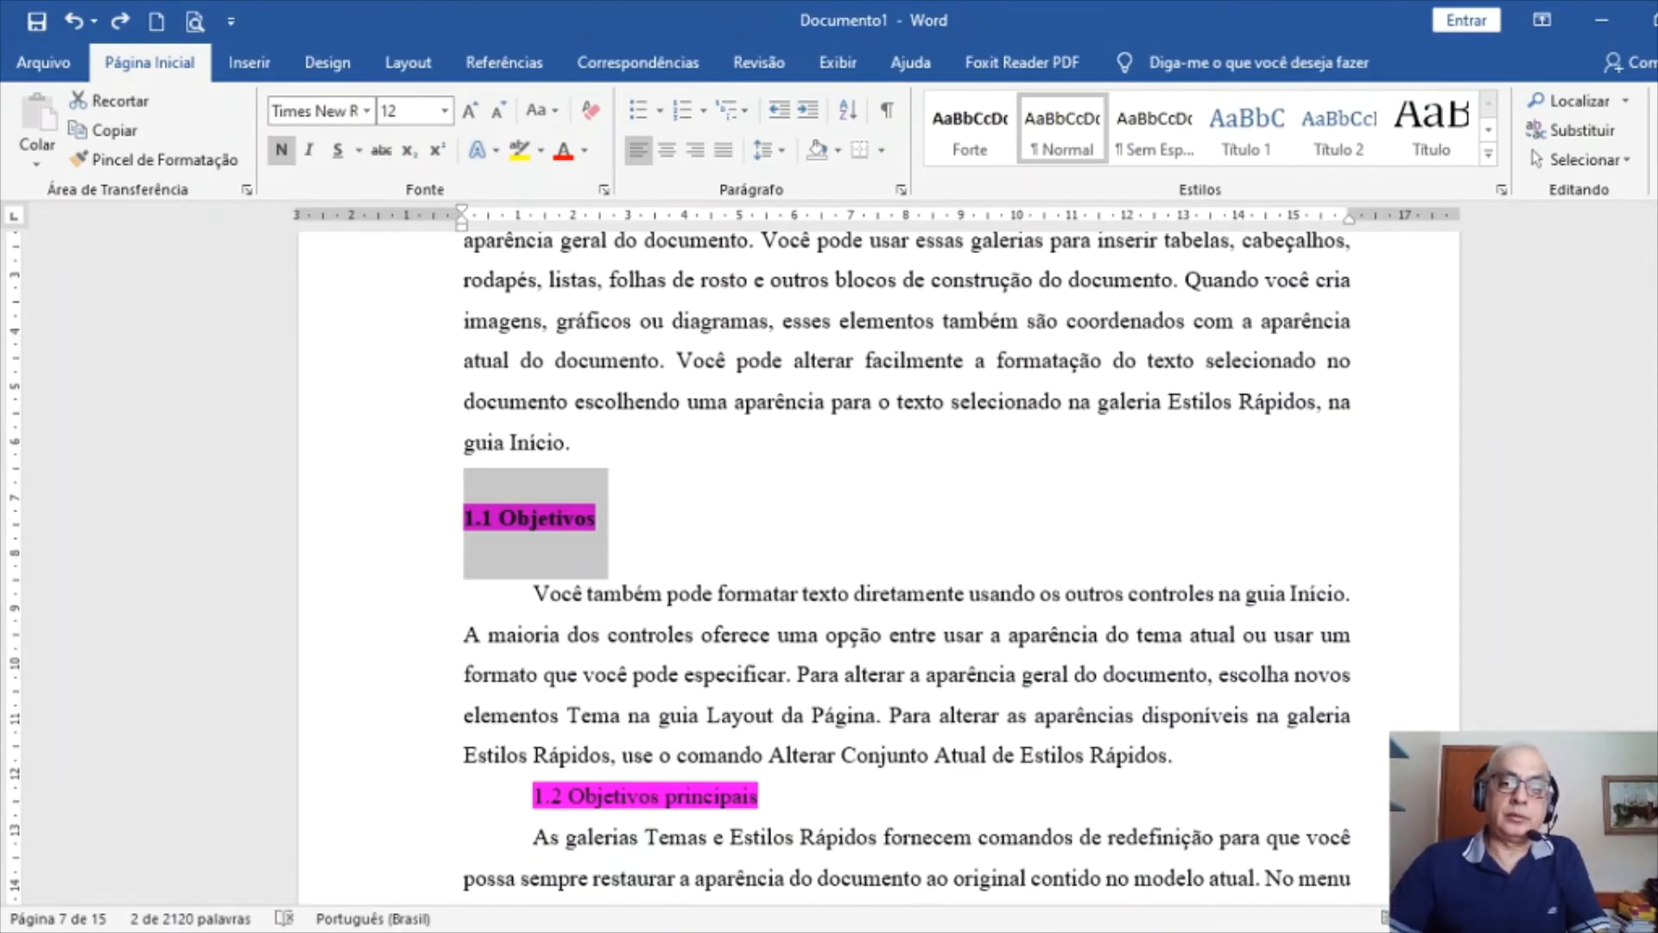
{"action": "scroll", "coordinate": [907, 562], "scroll_direction": "down", "scroll_amount": 2}
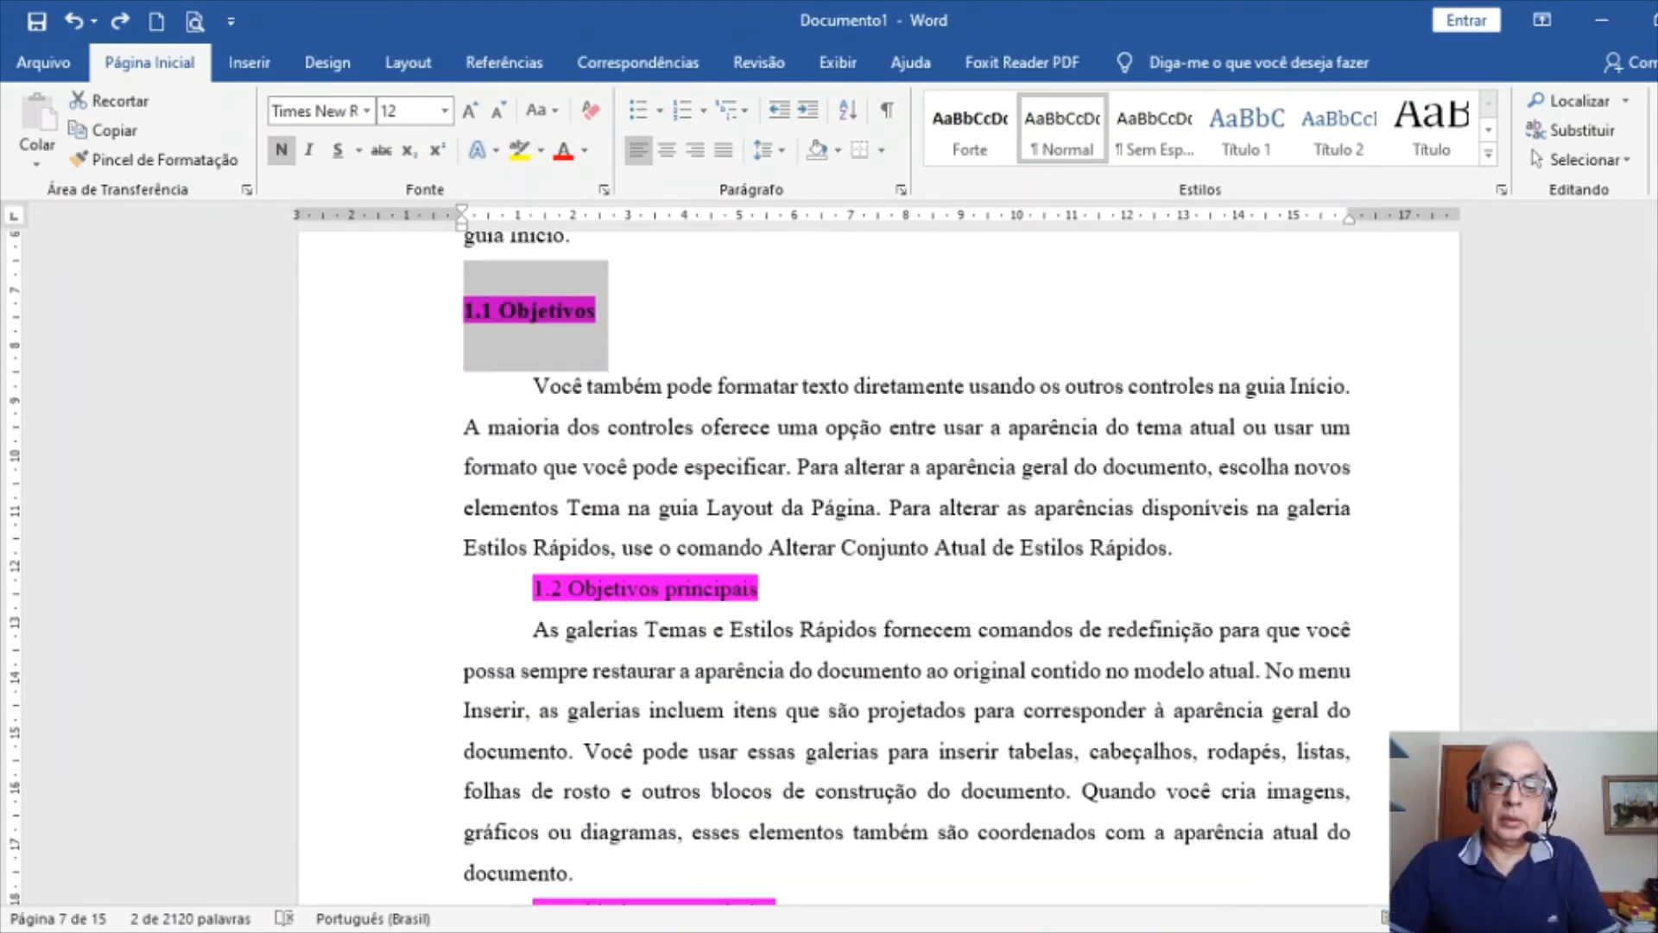
{"action": "left_click", "coordinate": [316, 603]}
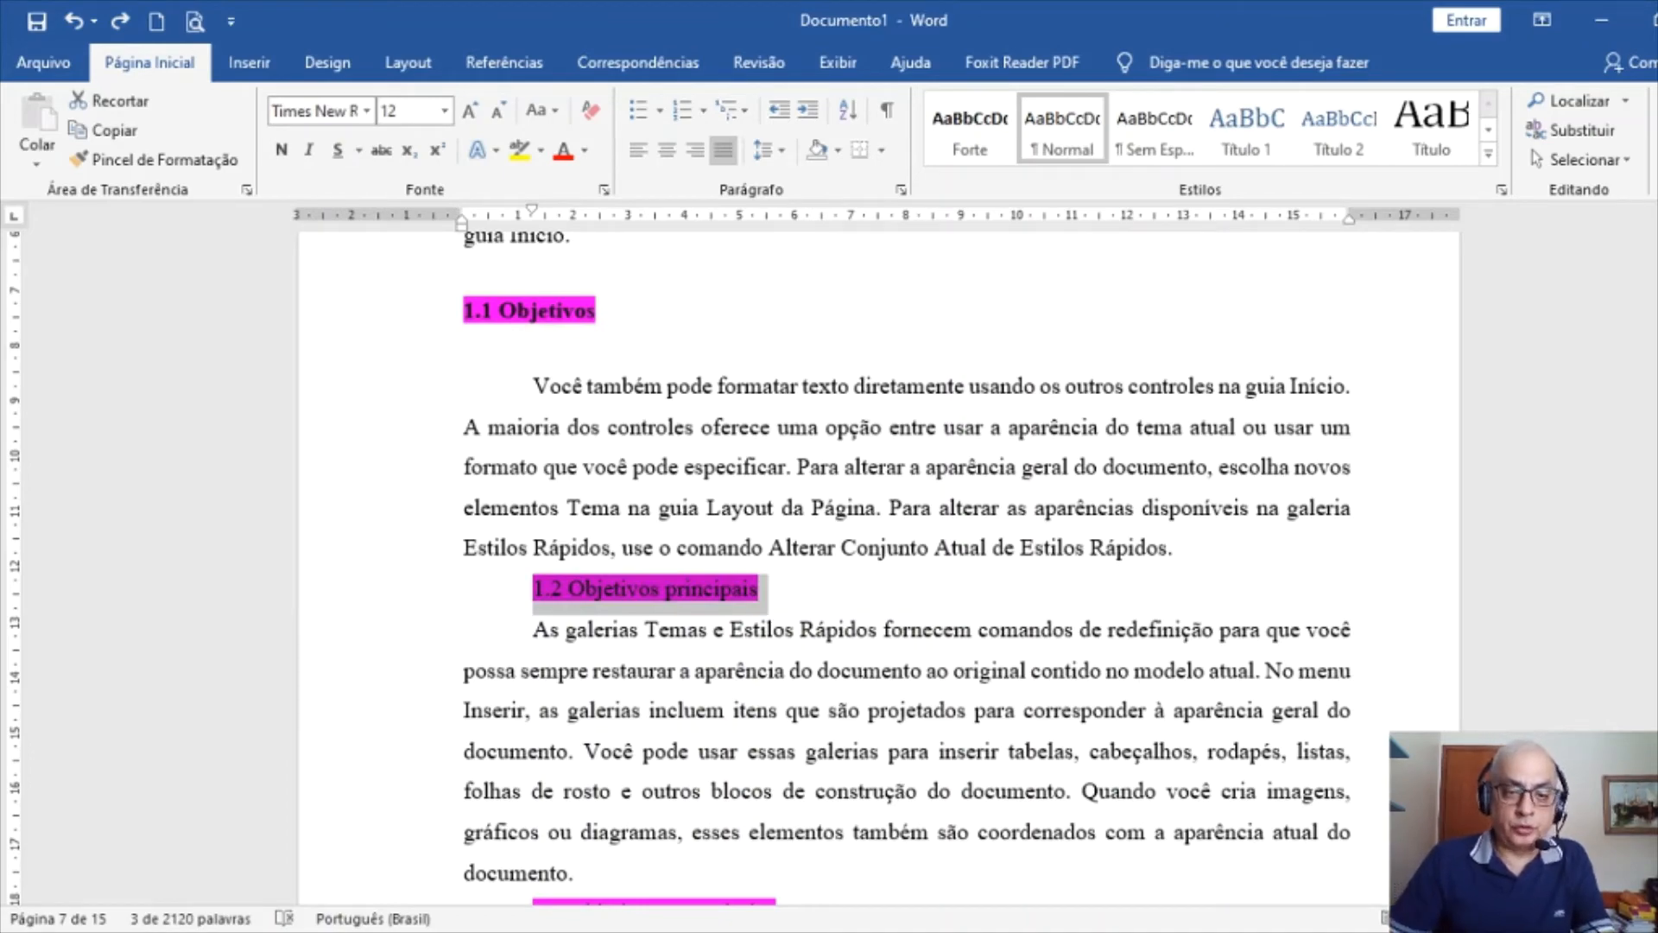
{"action": "key", "text": "ctrl+shift+v"}
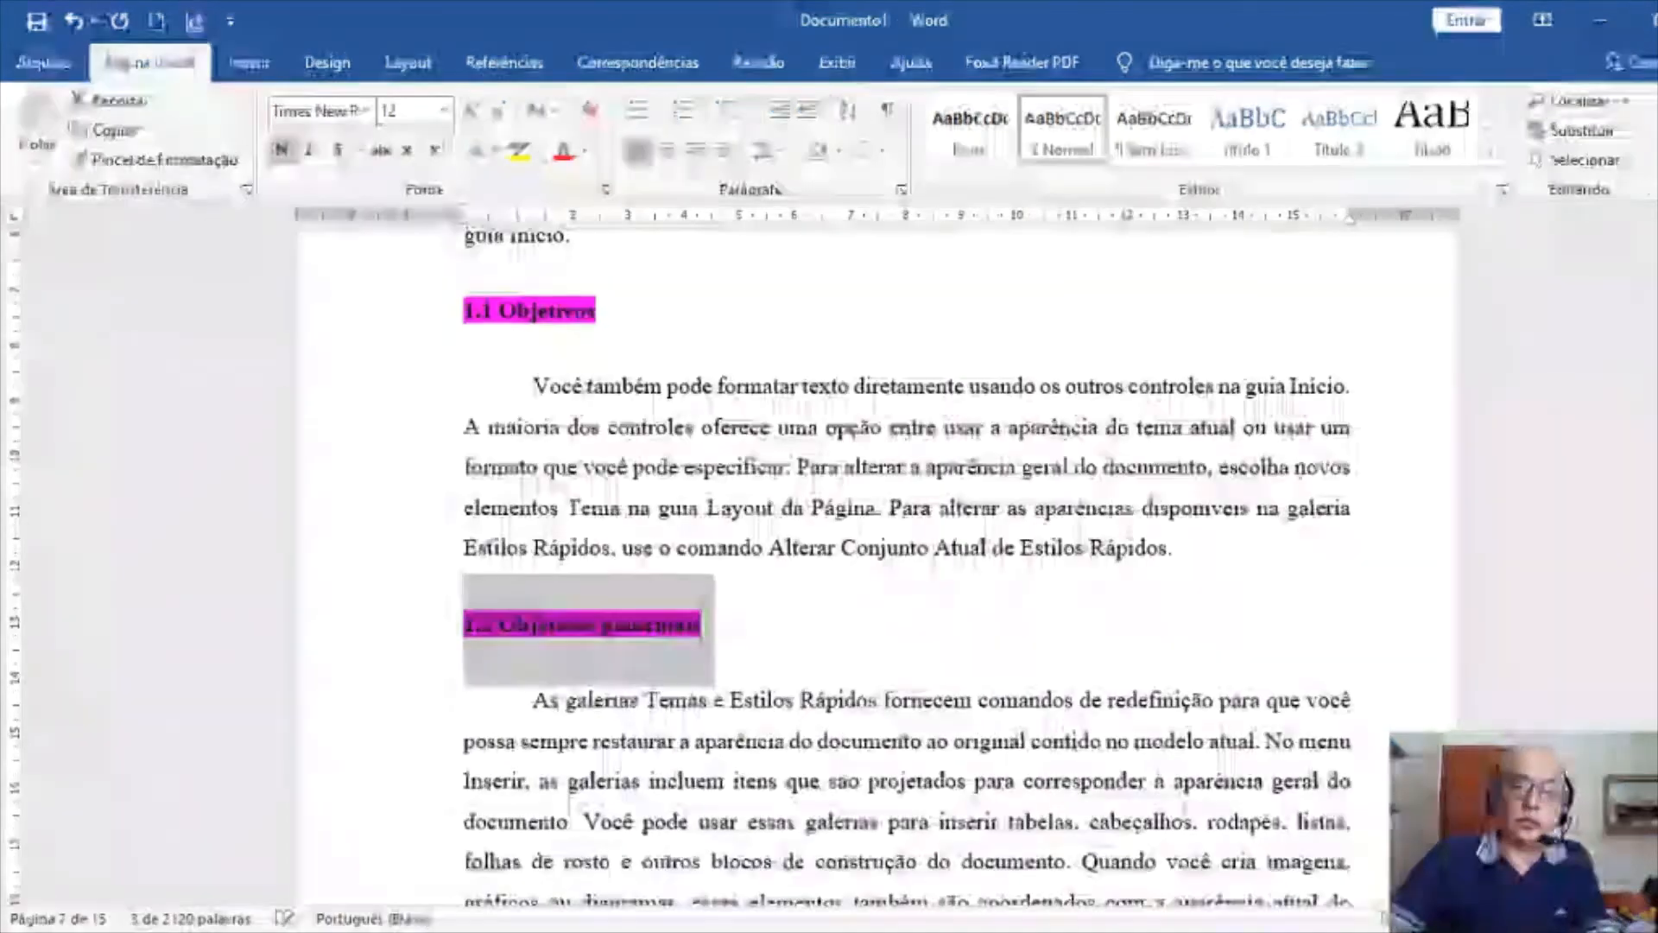
{"action": "scroll", "coordinate": [1087, 659], "scroll_direction": "down", "scroll_amount": 4}
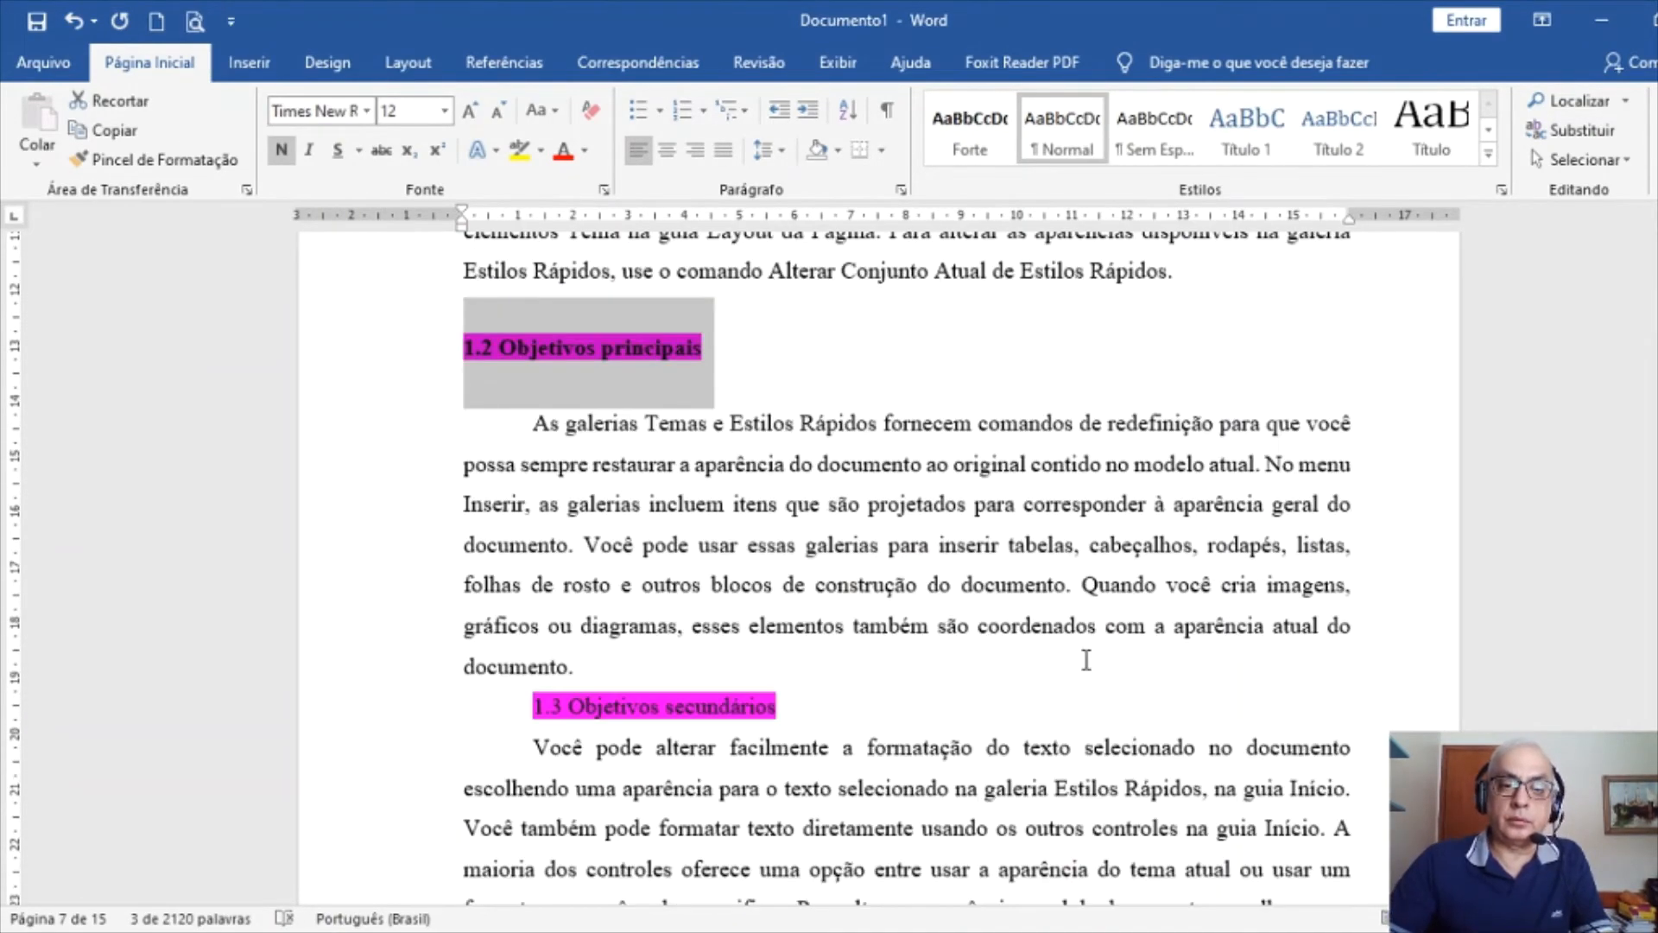
{"action": "left_click", "coordinate": [339, 723]}
{"action": "key", "text": "ctrl+shift+v"}
Give 2.1 Justificativas and 2.2 Planejamento the same bold, spaced subheading format
{"action": "scroll", "coordinate": [339, 732], "scroll_direction": "down", "scroll_amount": 15}
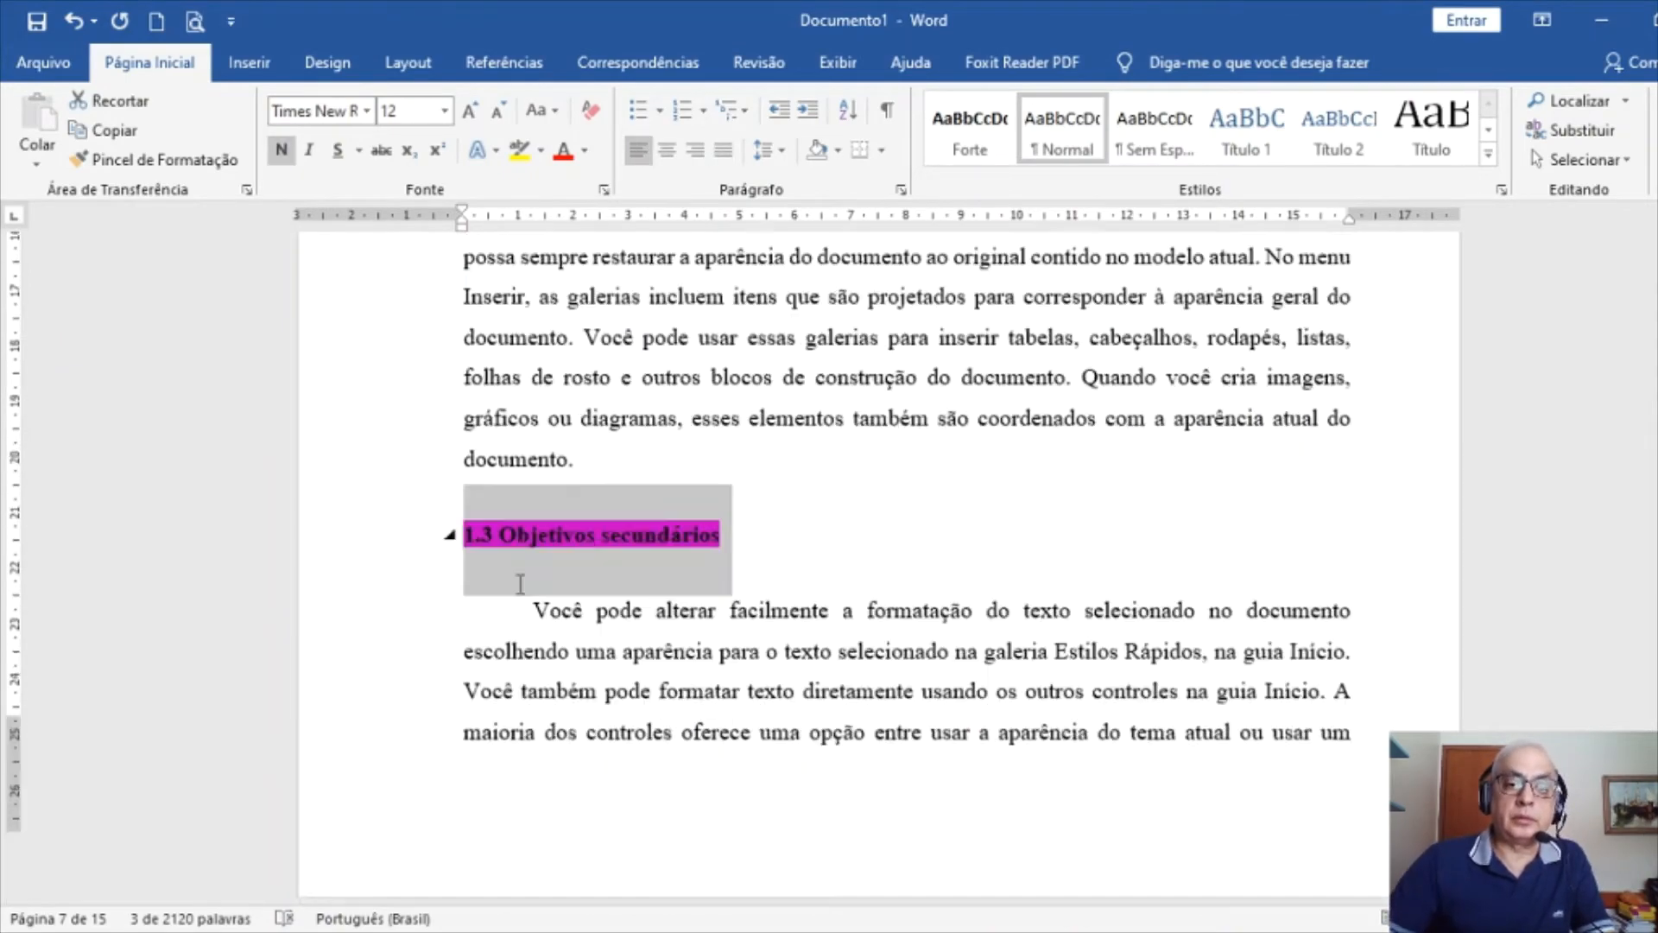
{"action": "scroll", "coordinate": [661, 691], "scroll_direction": "down", "scroll_amount": 20}
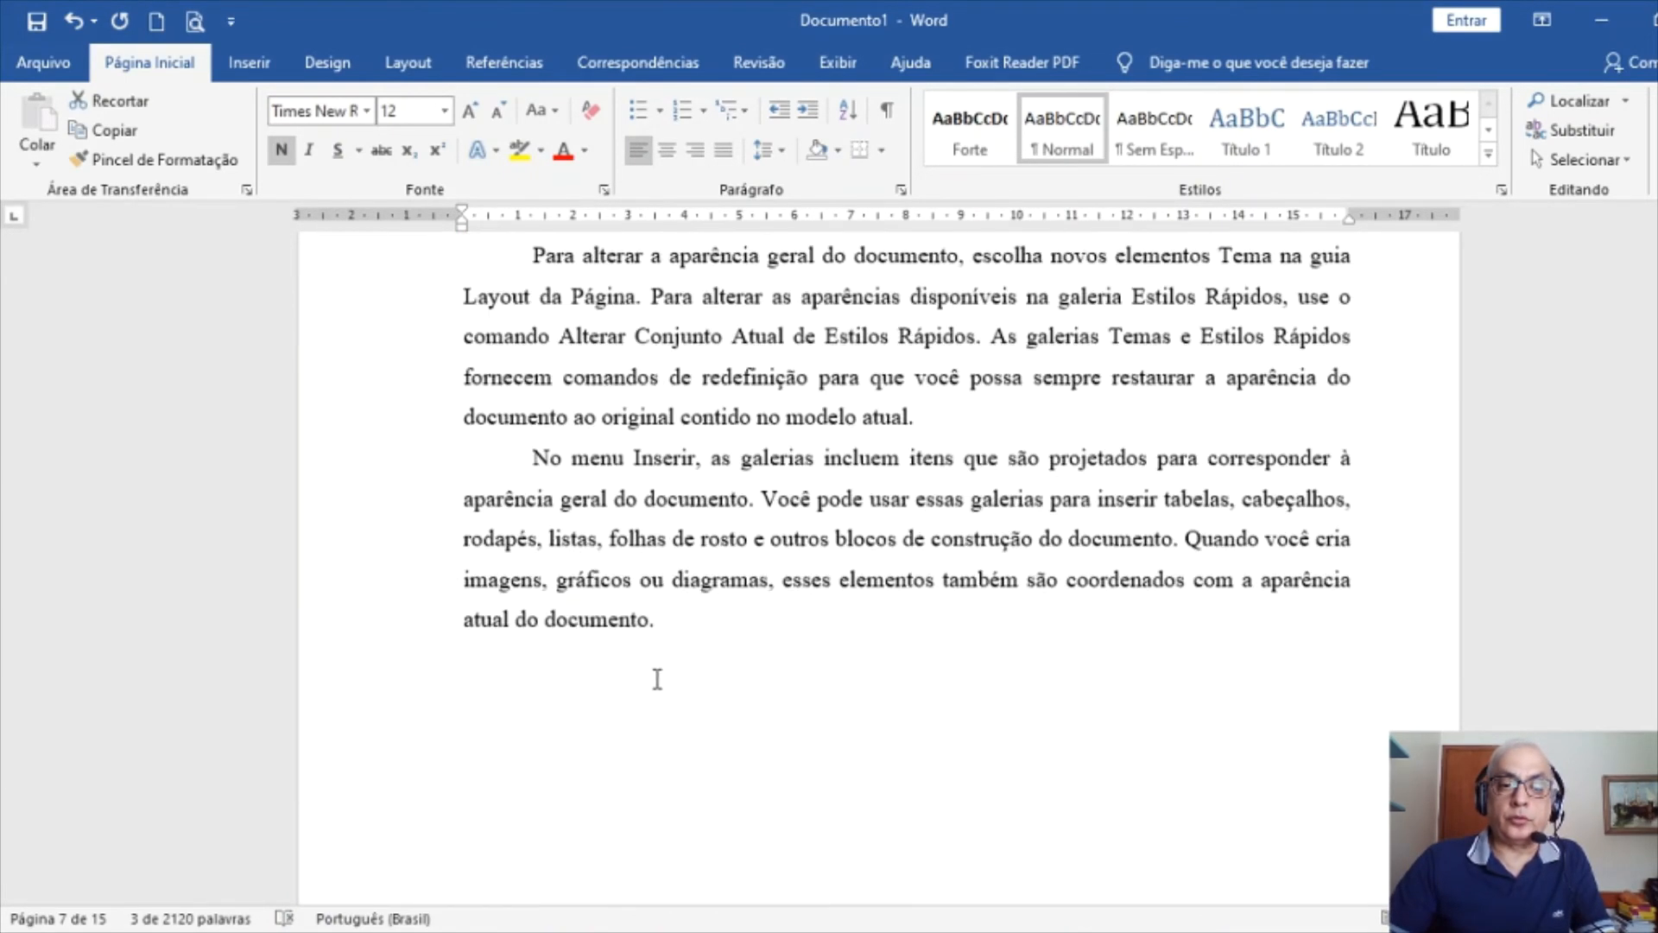
{"action": "scroll", "coordinate": [465, 678], "scroll_direction": "down", "scroll_amount": 3}
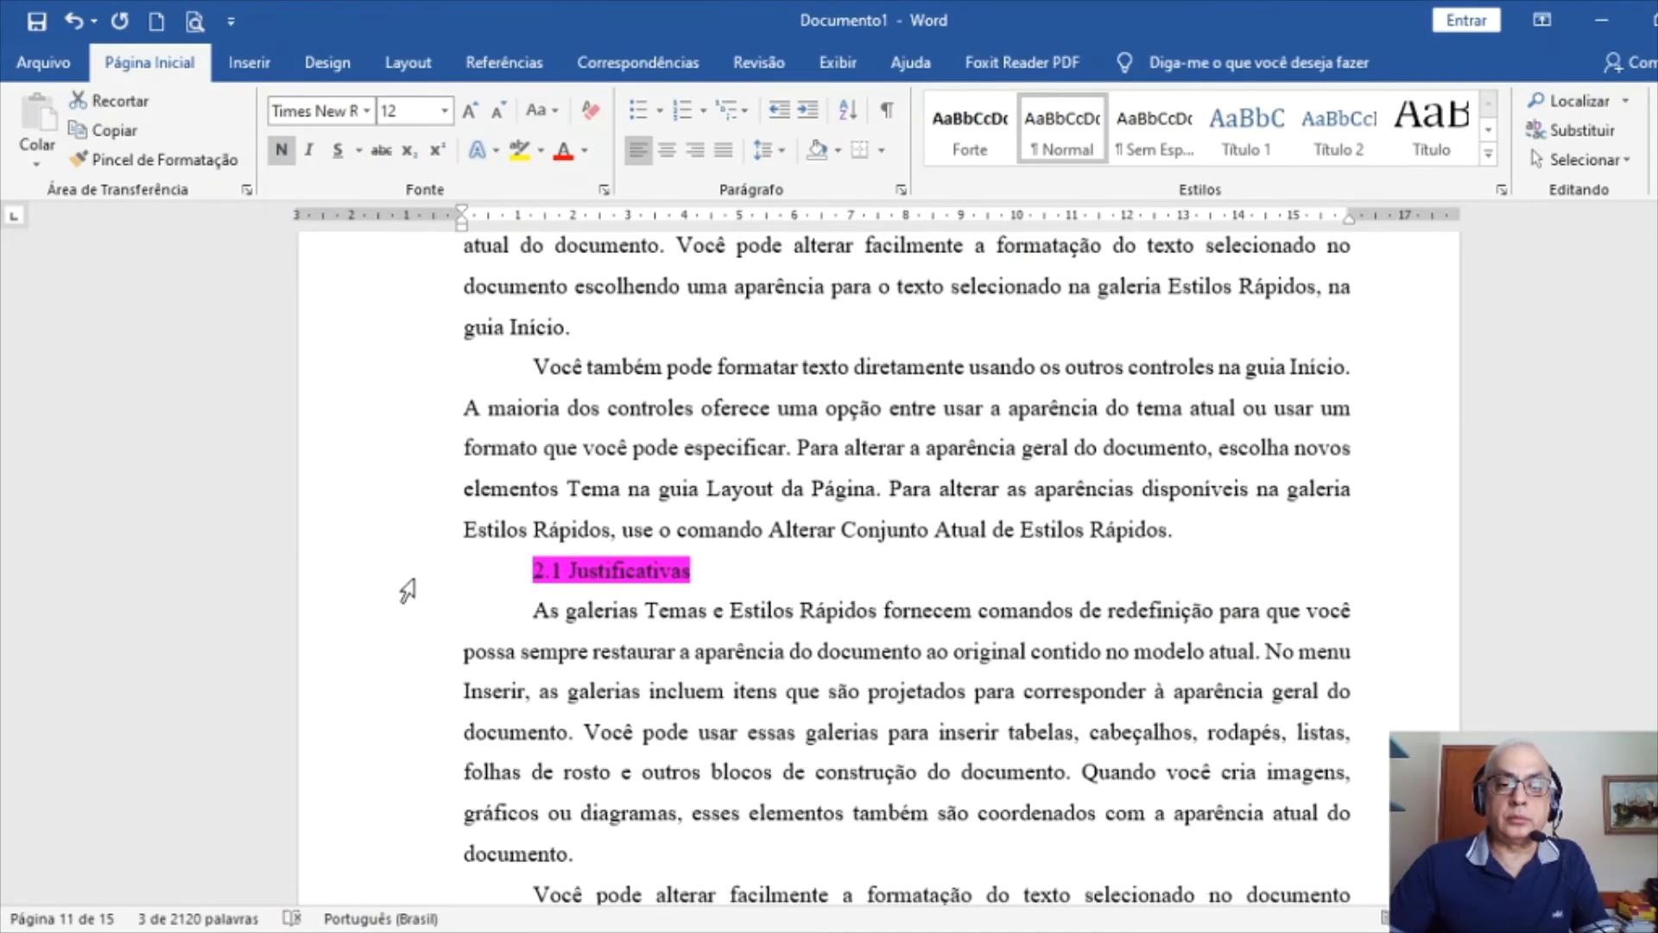
{"action": "left_click", "coordinate": [318, 577]}
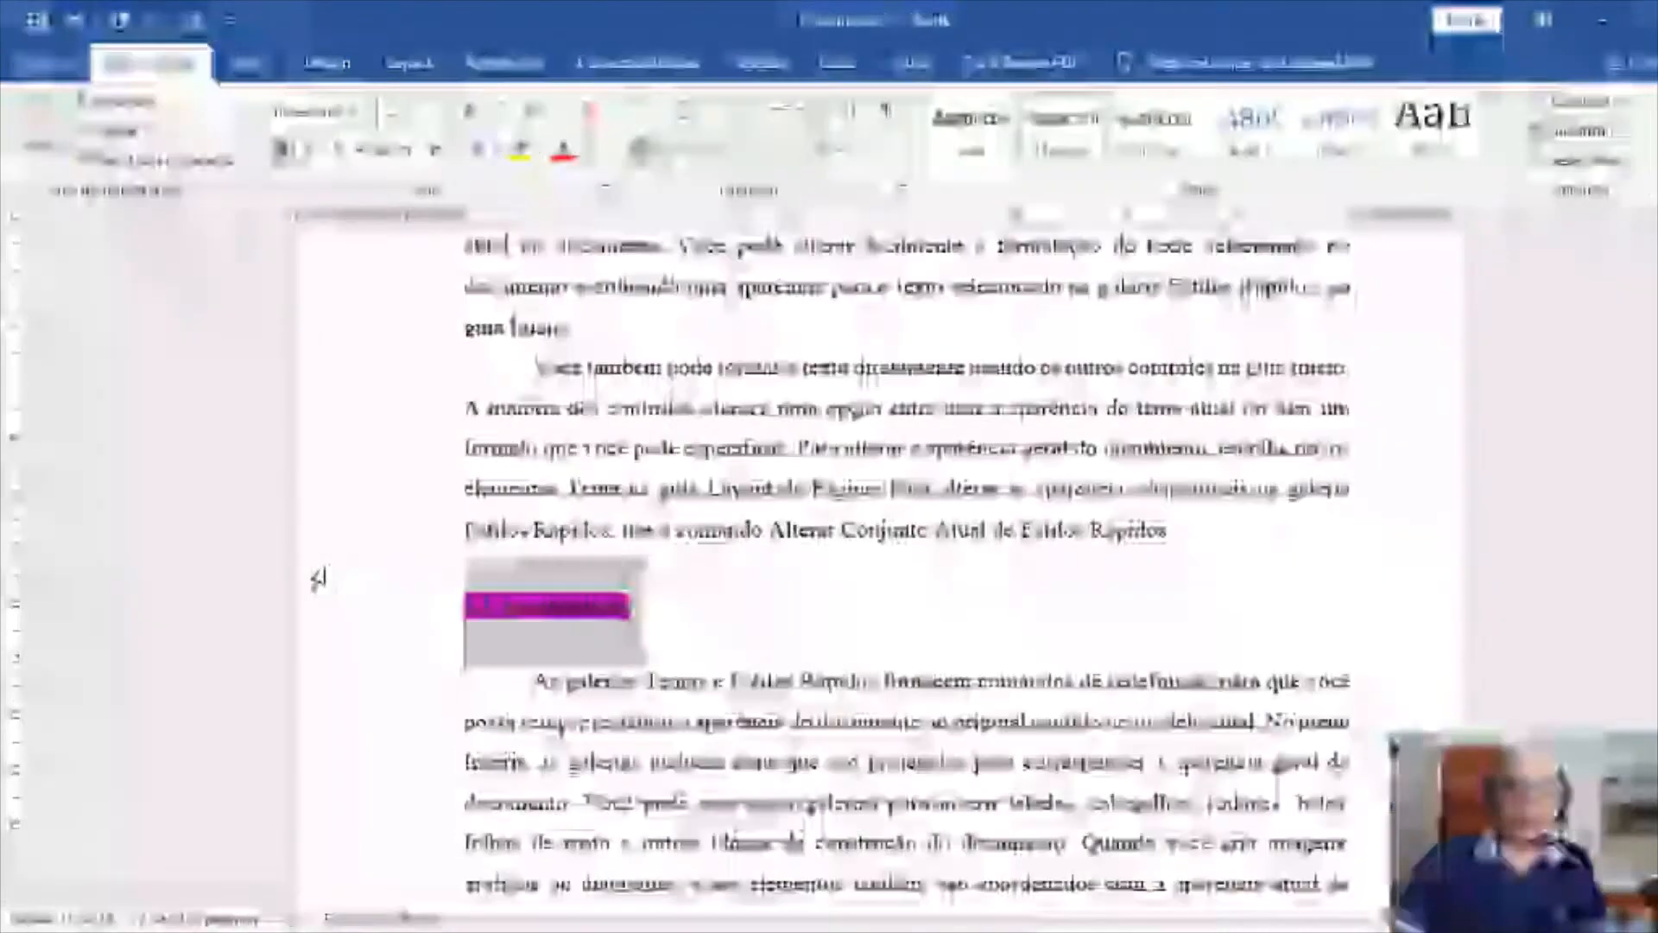
{"action": "scroll", "coordinate": [586, 508], "scroll_direction": "down", "scroll_amount": 8}
{"action": "scroll", "coordinate": [616, 620], "scroll_direction": "down", "scroll_amount": 5}
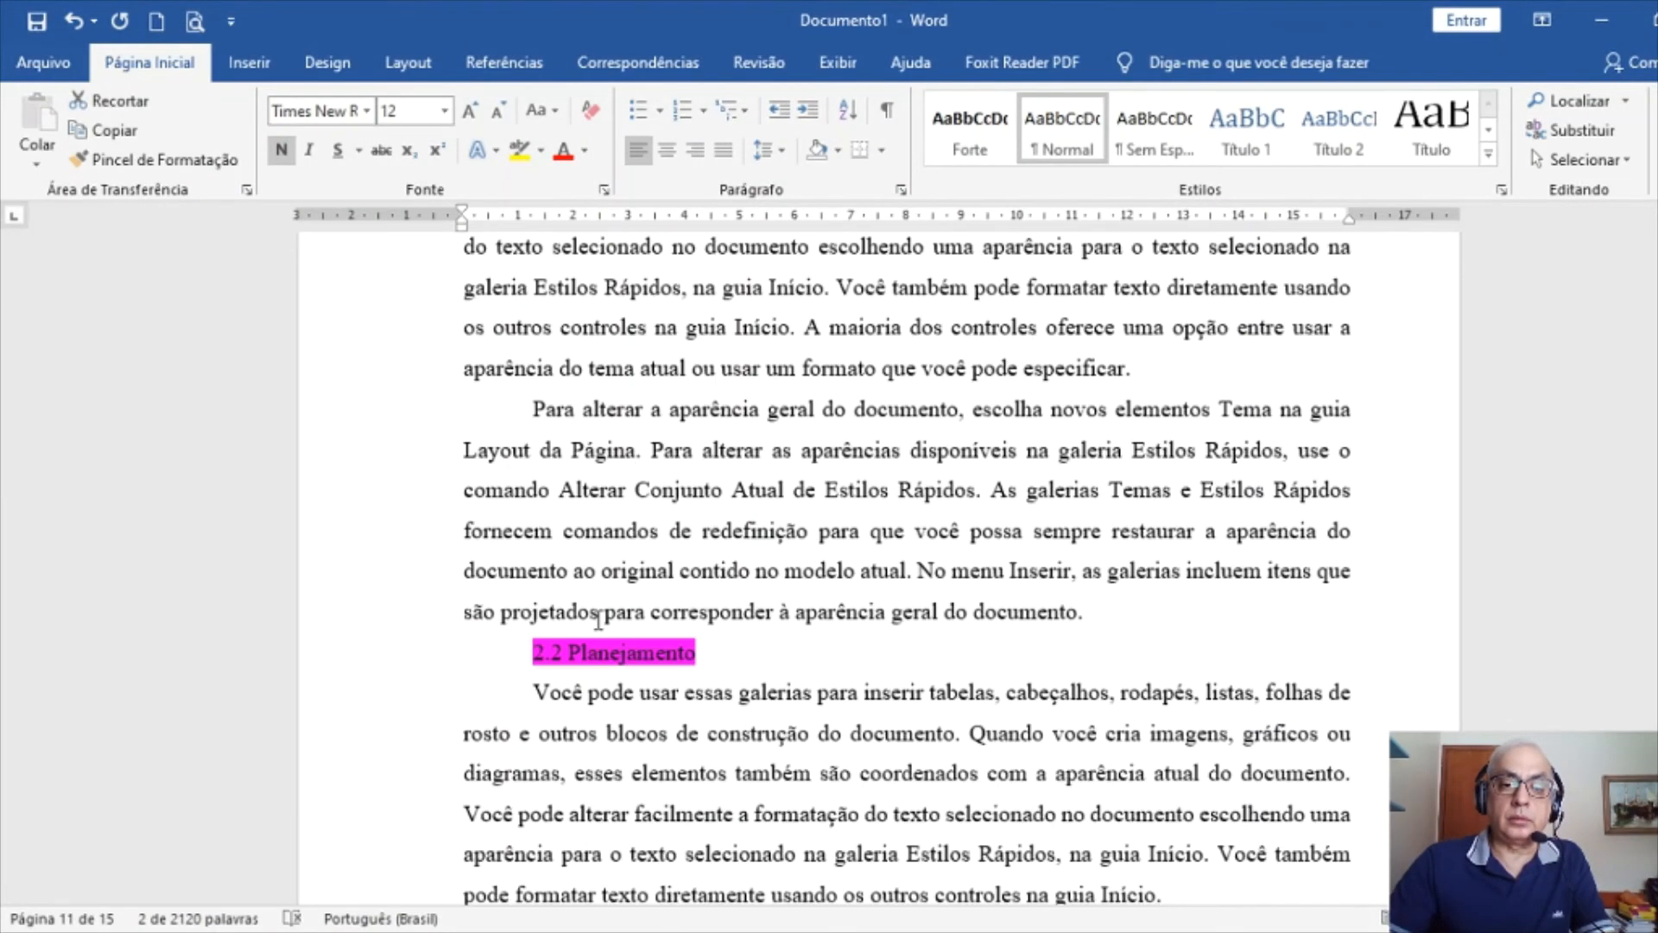
{"action": "left_click", "coordinate": [349, 464]}
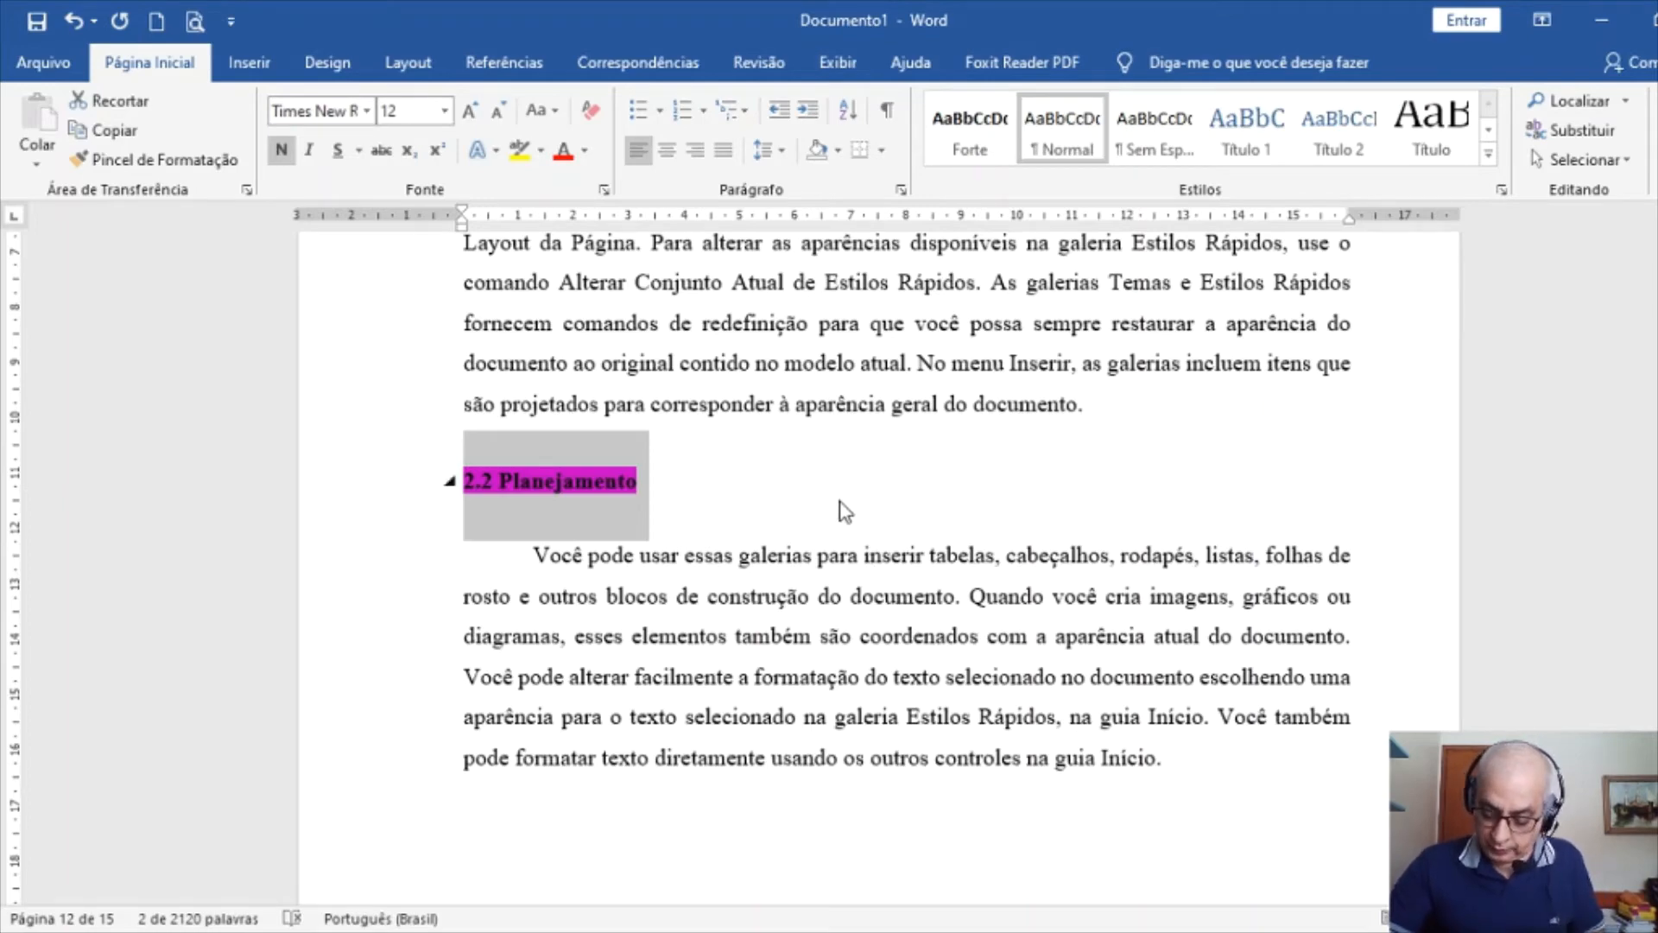
{"action": "scroll", "coordinate": [905, 459], "scroll_direction": "up", "scroll_amount": 20}
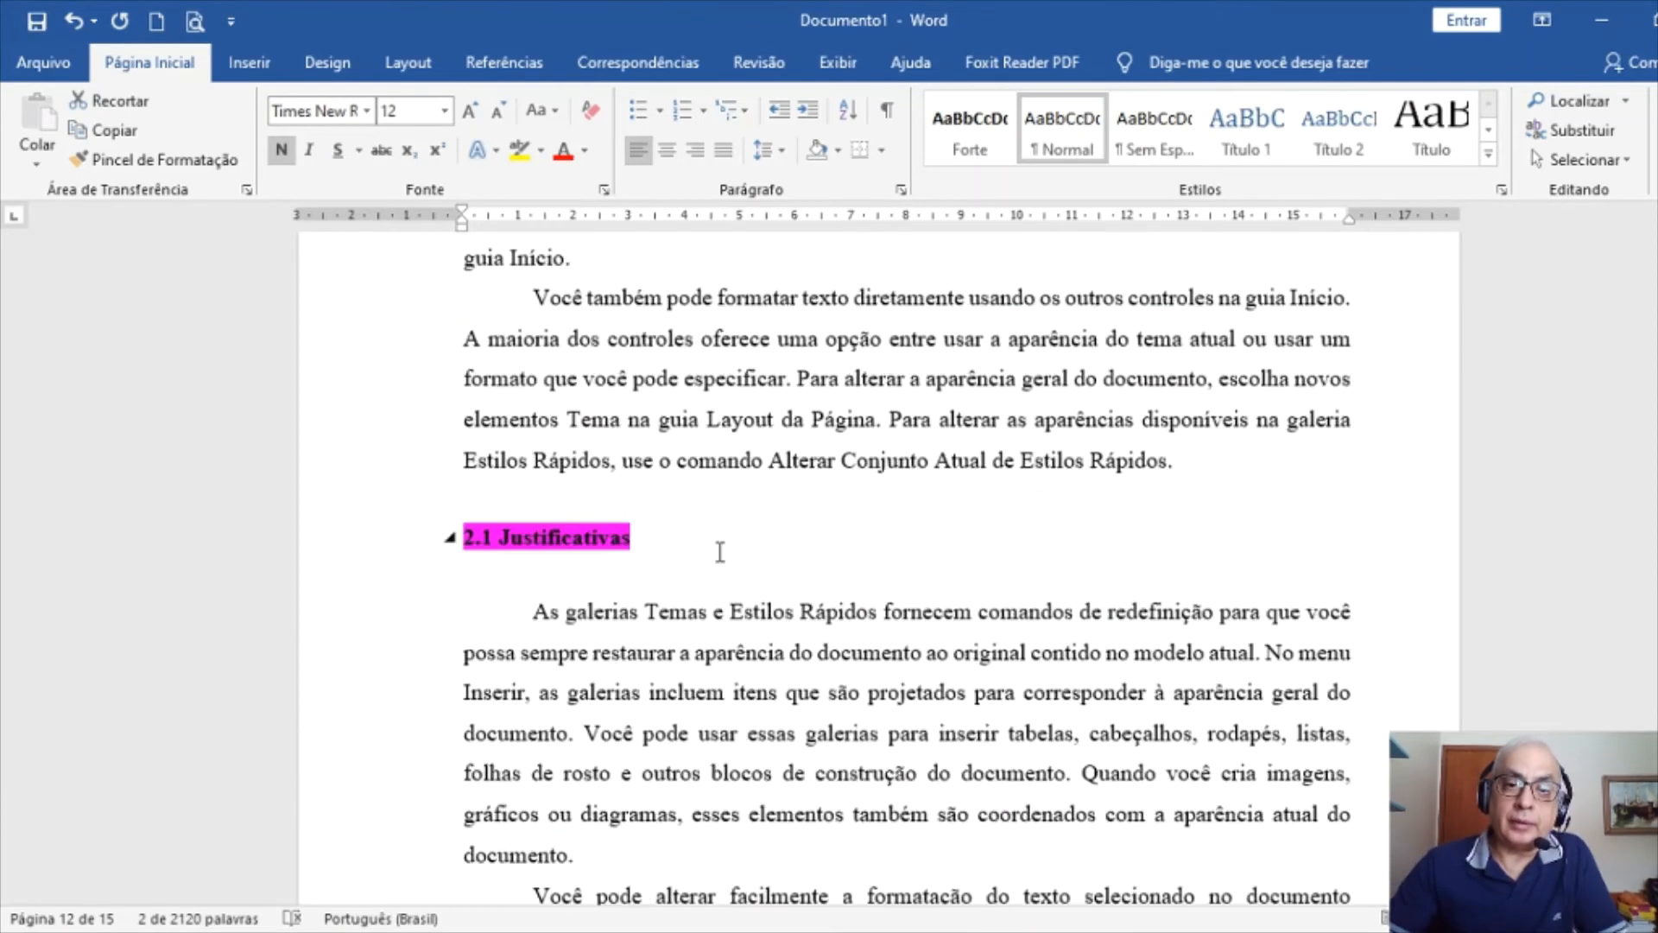
{"action": "scroll", "coordinate": [718, 542], "scroll_direction": "up", "scroll_amount": 15}
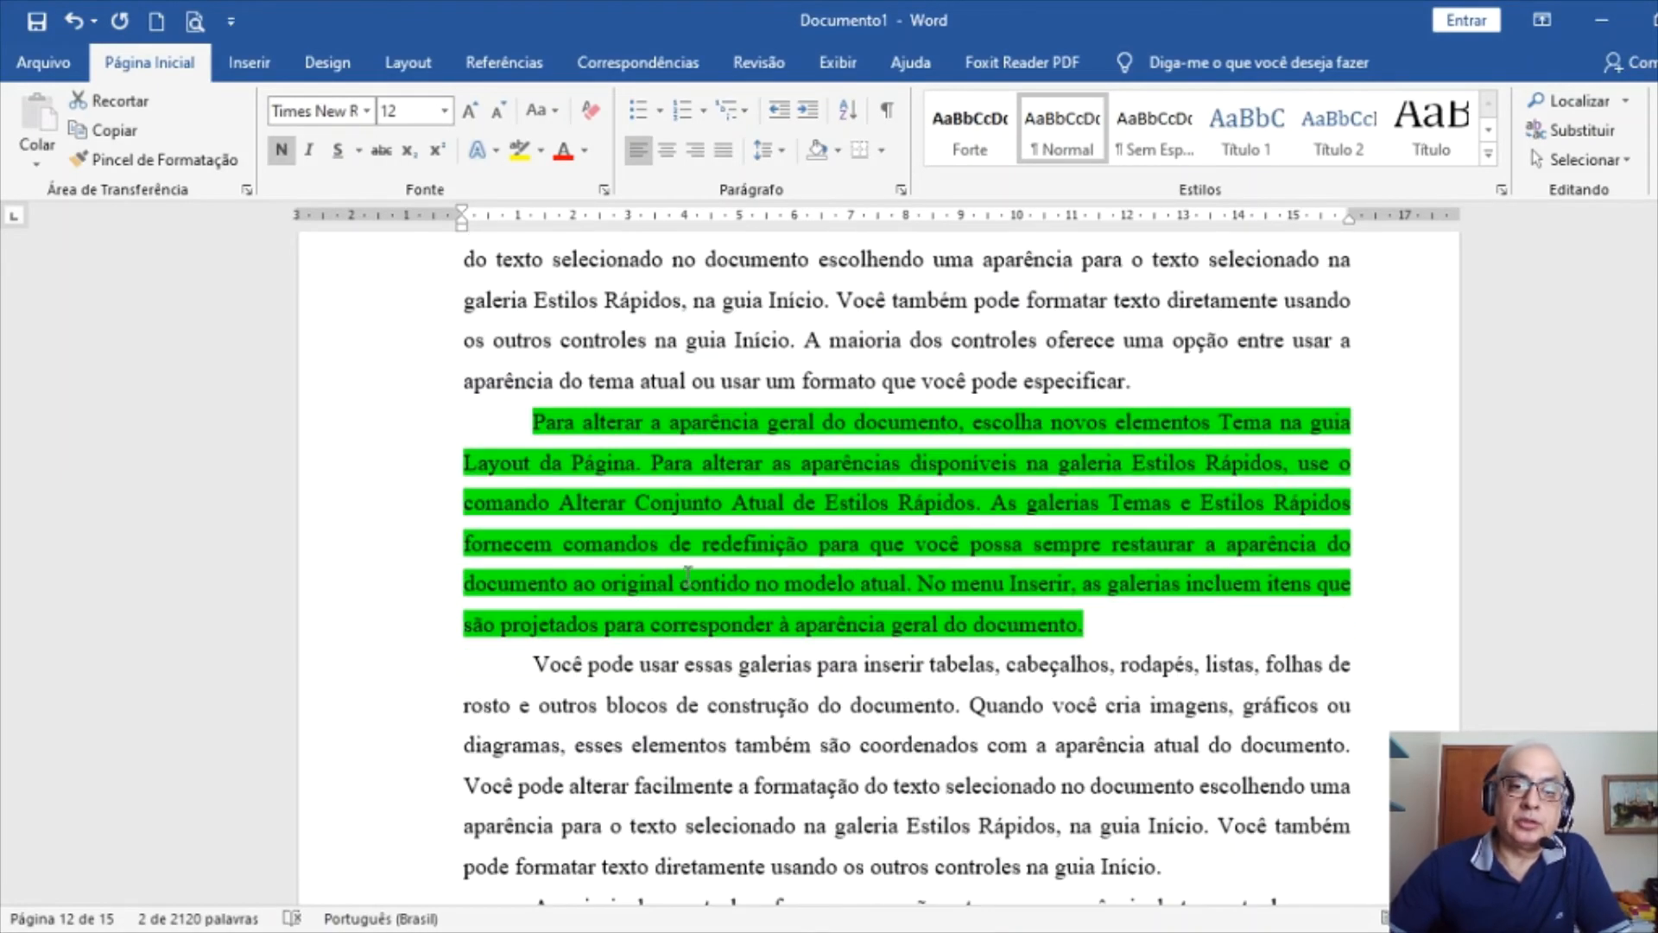
{"action": "left_click", "coordinate": [926, 522]}
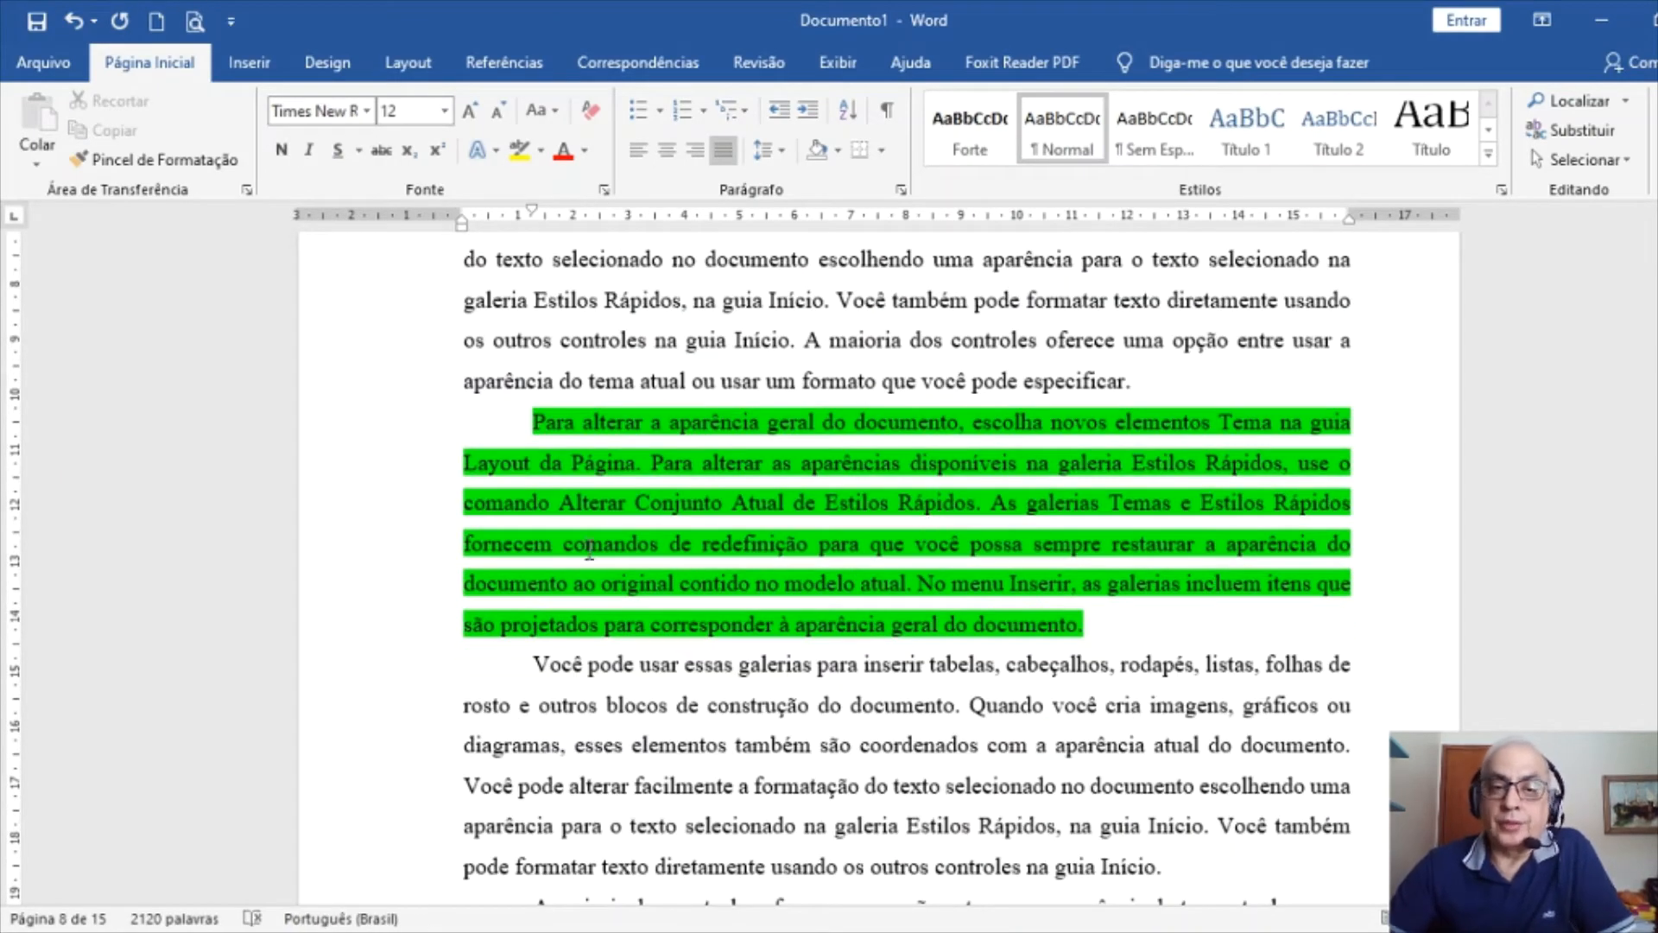
Select the green paragraph beginning 'Para alterar a aparência geral'
{"action": "triple_click", "coordinate": [344, 518]}
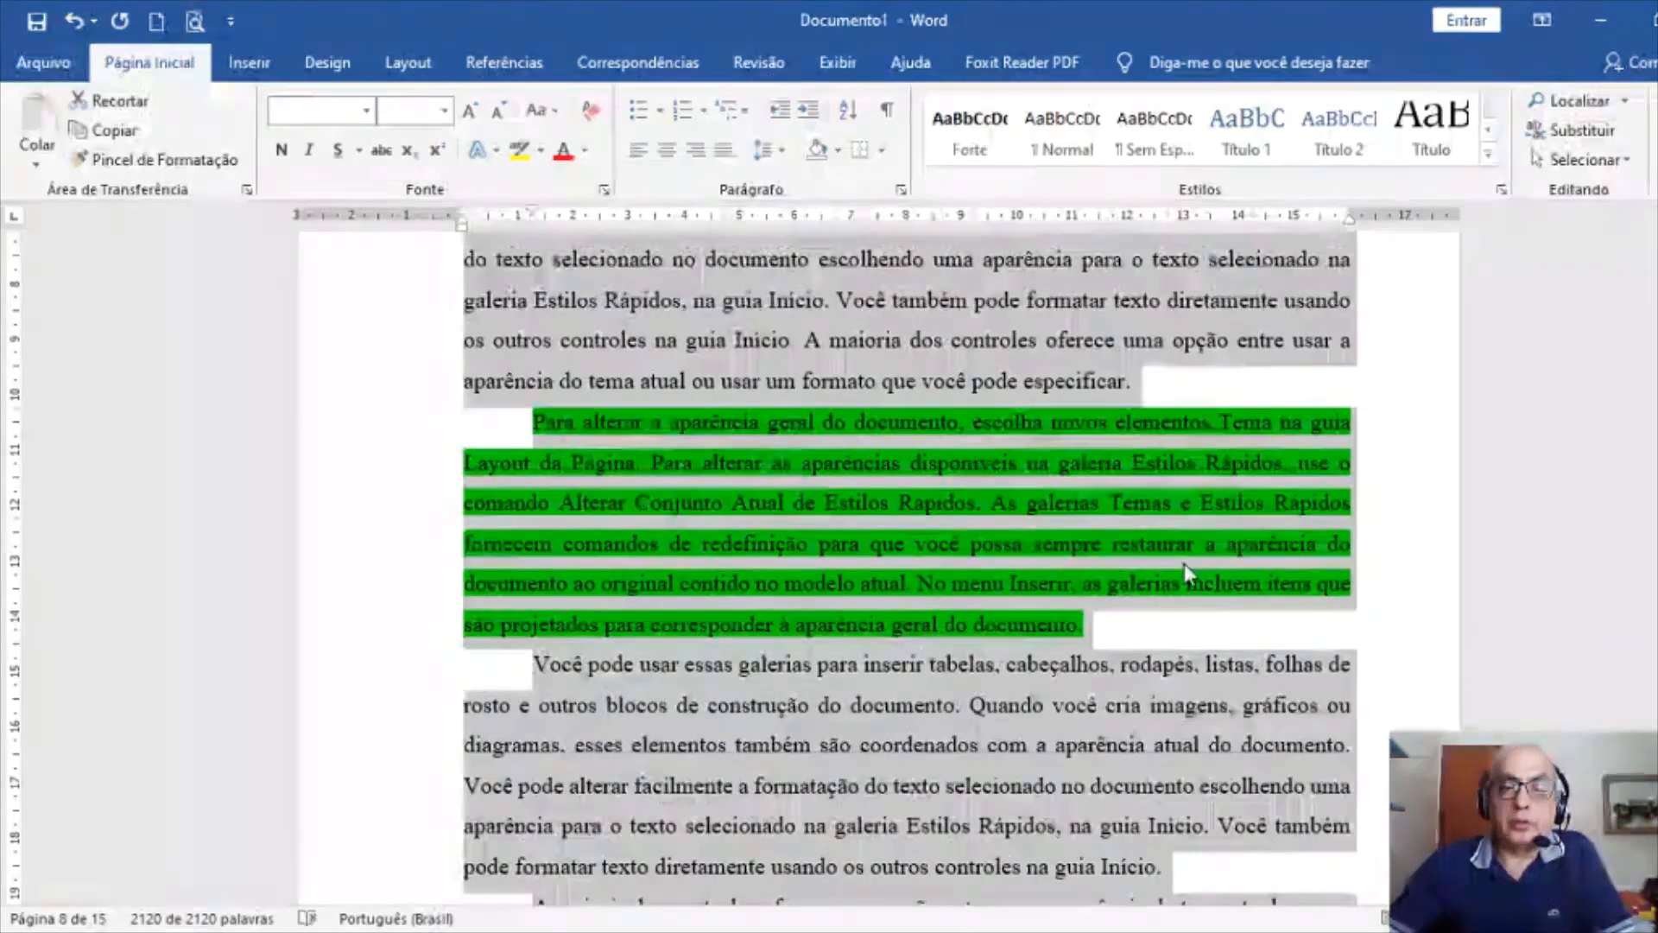
{"action": "triple_click", "coordinate": [355, 501]}
{"action": "left_click", "coordinate": [354, 505]}
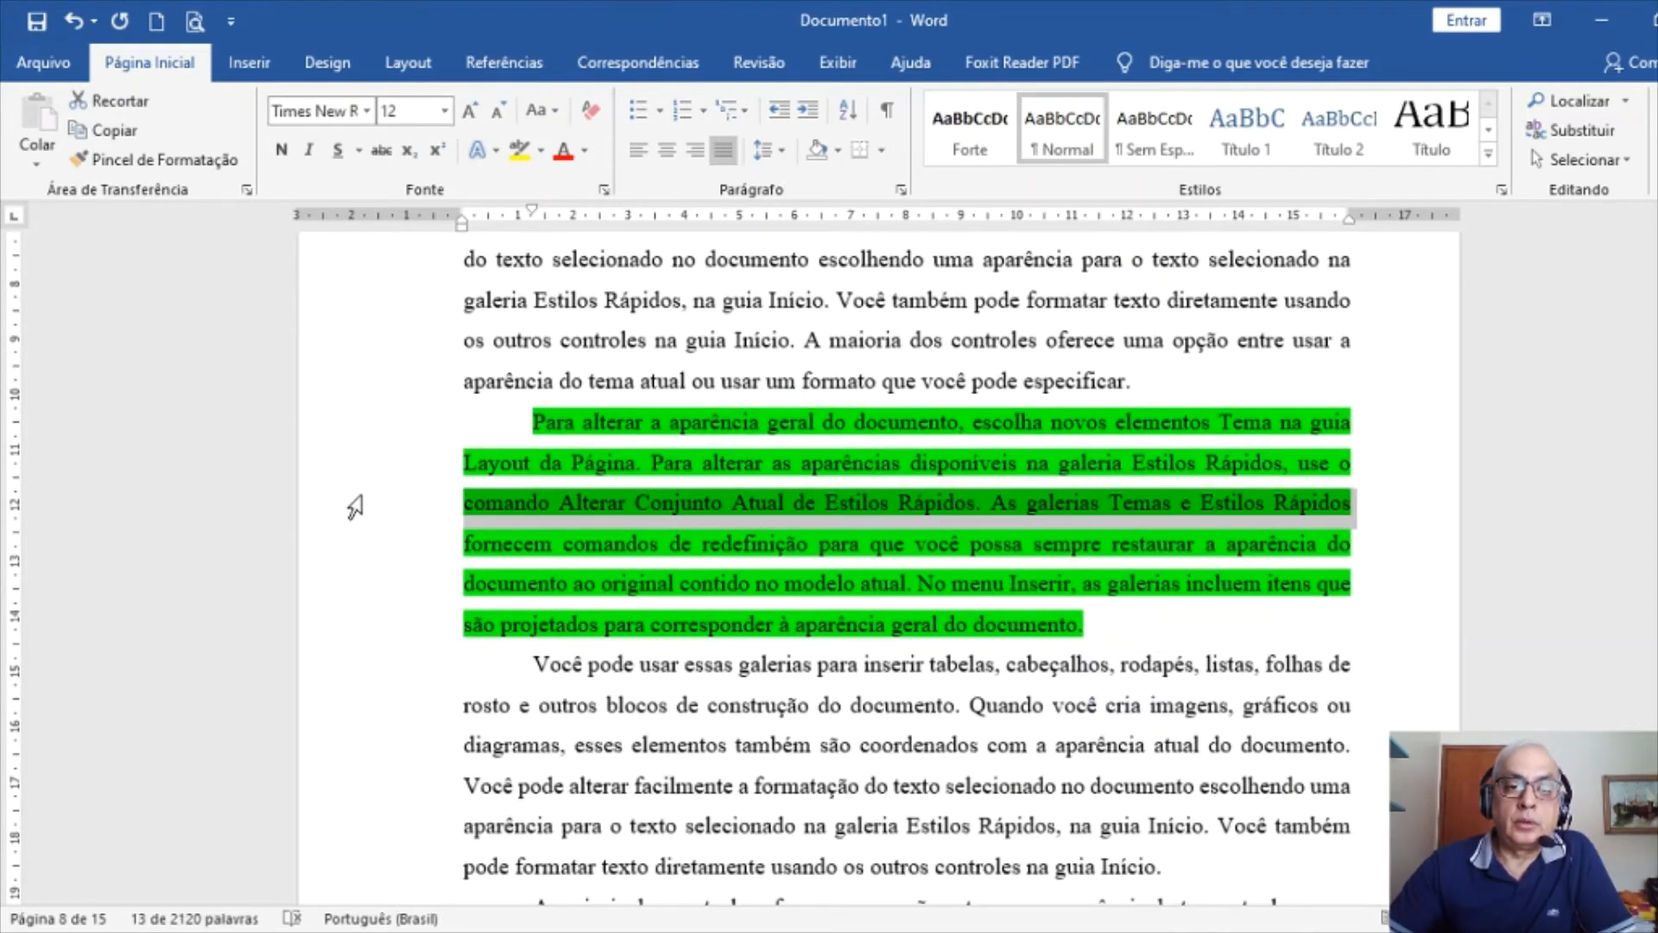
{"action": "double_click", "coordinate": [359, 506]}
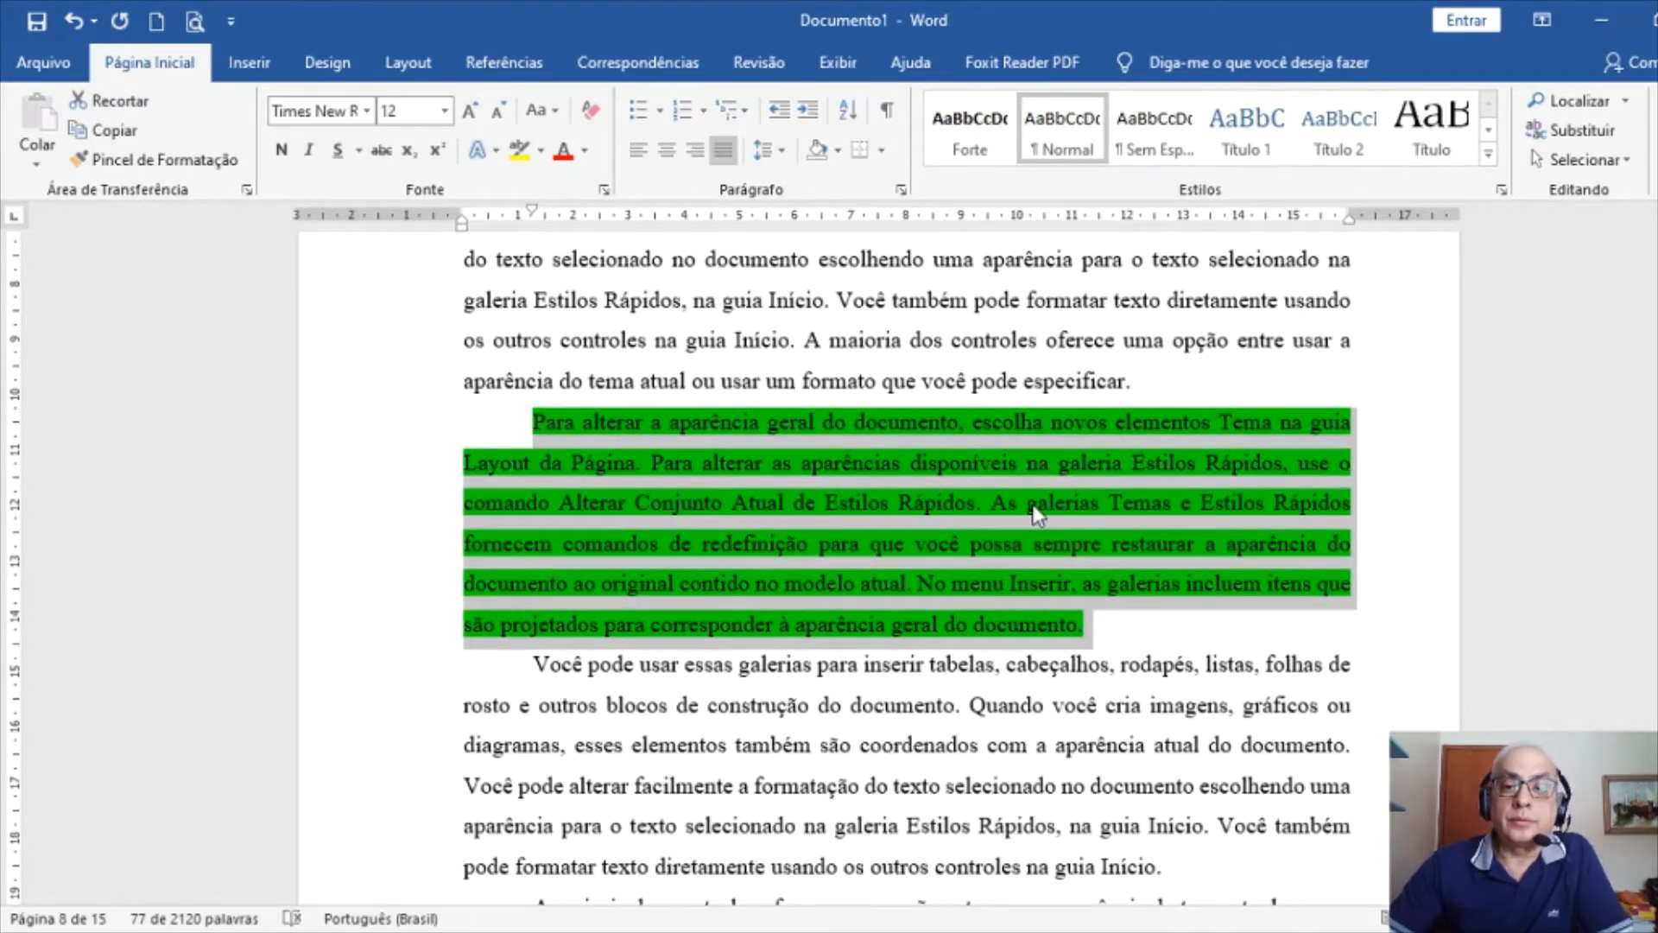
{"action": "left_click", "coordinate": [1114, 596]}
{"action": "left_click_drag", "start_coordinate": [334, 436], "coordinate": [329, 644]}
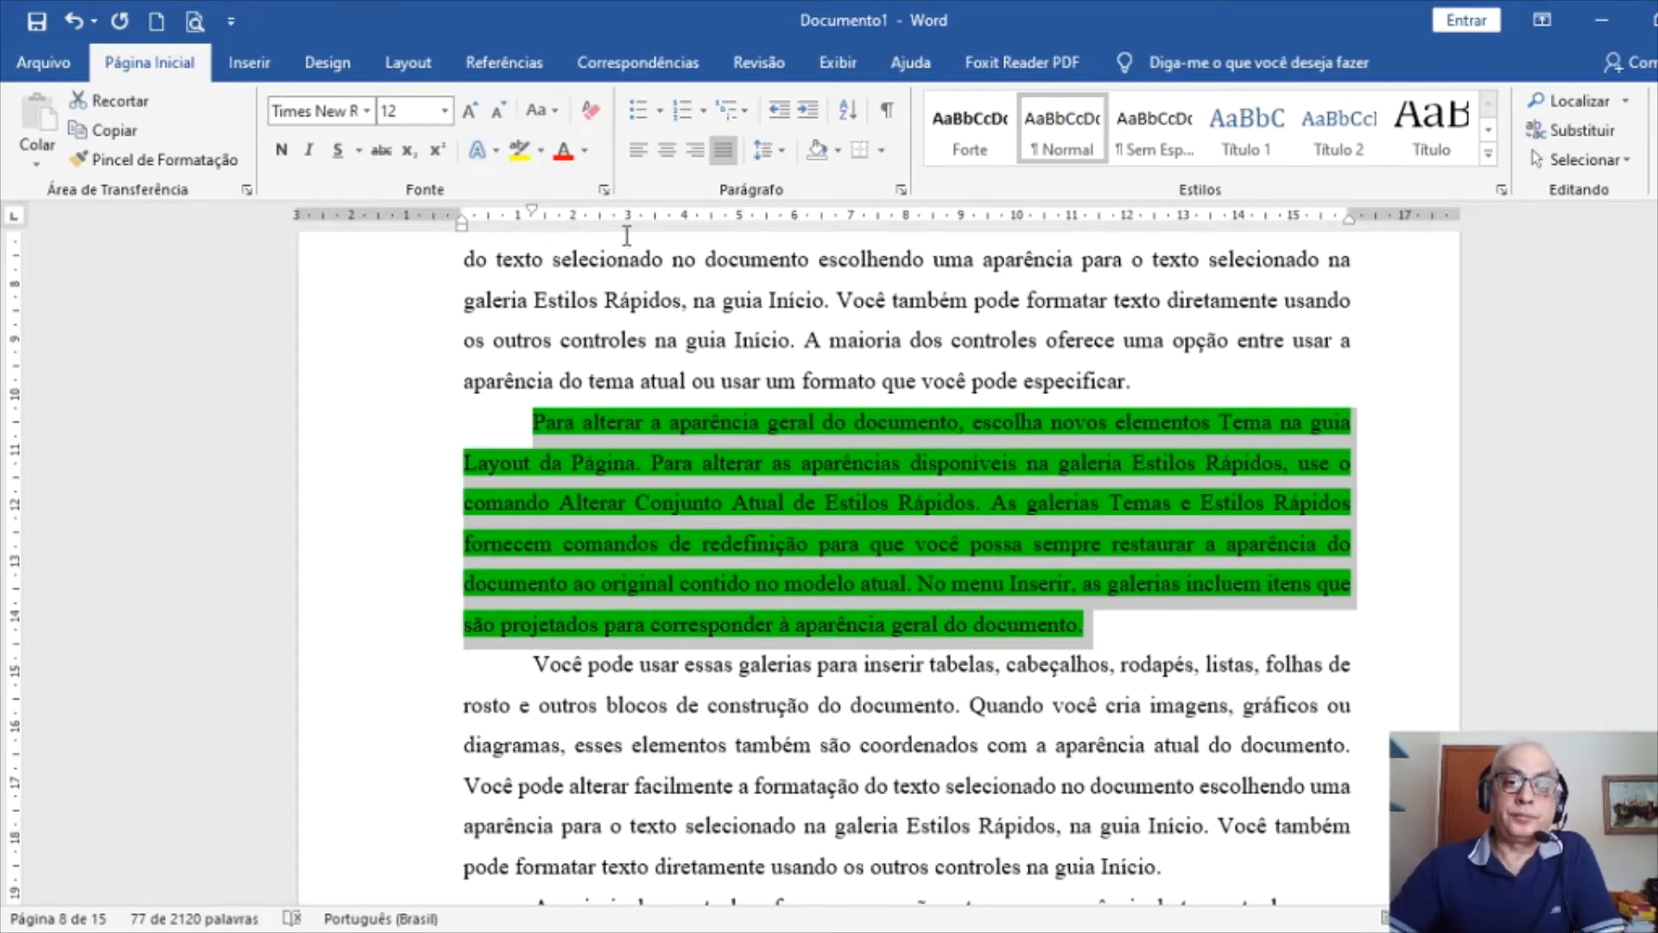
Reduce the paragraph's font to 10 pt and bring up its Parágrafo settings
{"action": "left_click", "coordinate": [501, 110]}
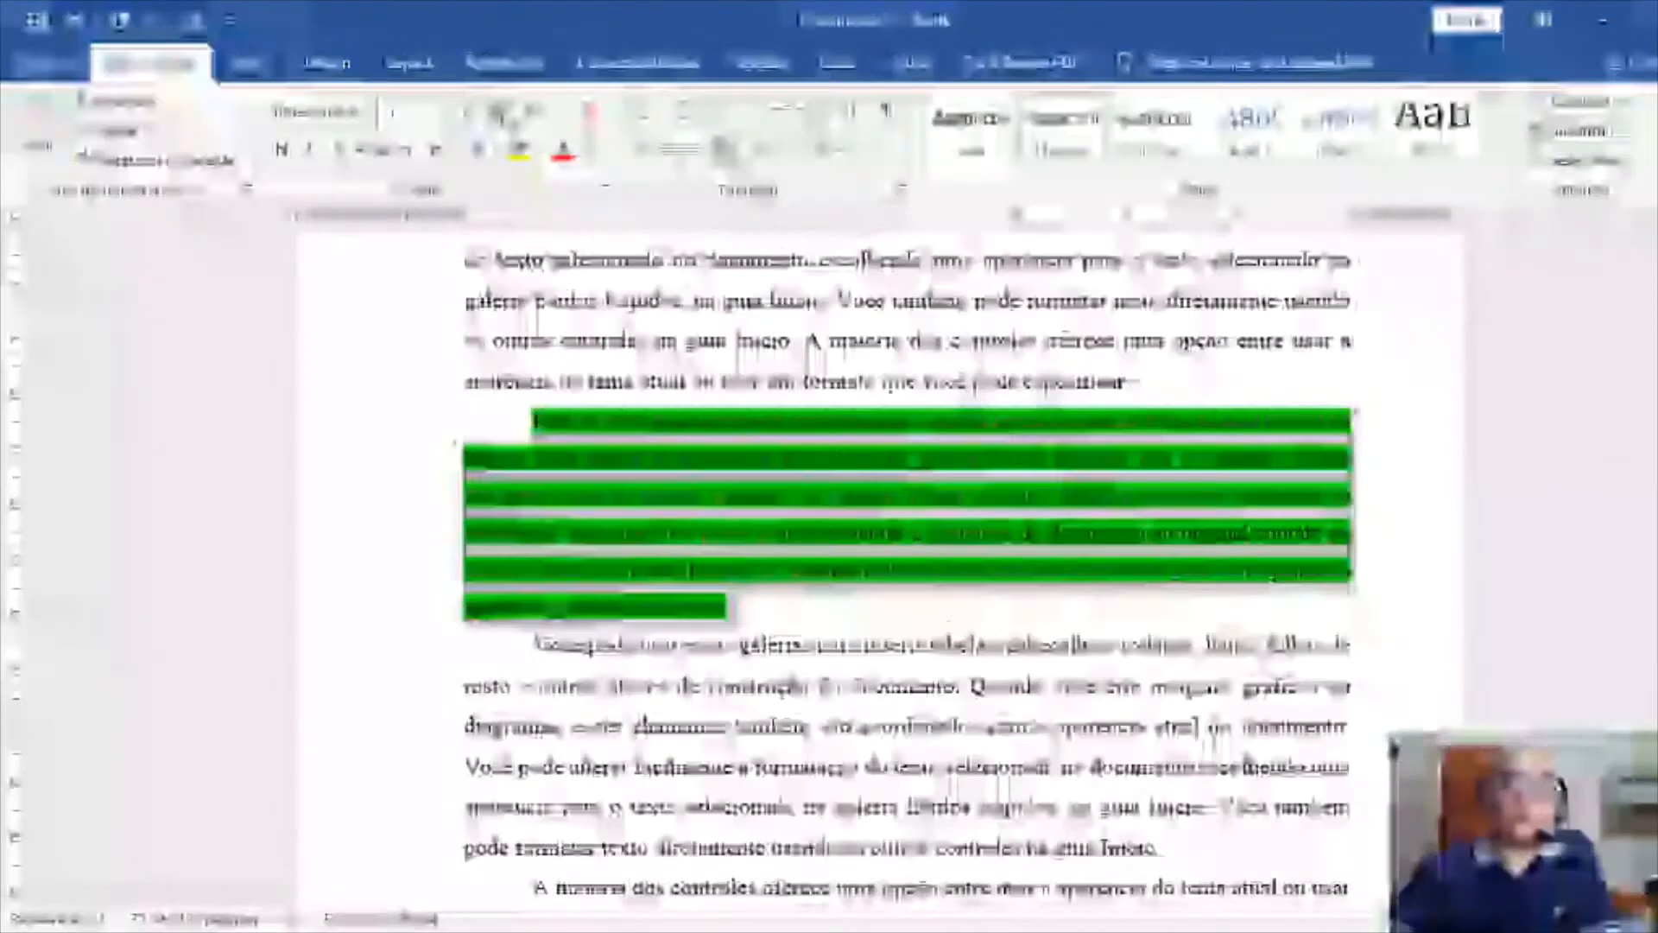
{"action": "left_click", "coordinate": [499, 110]}
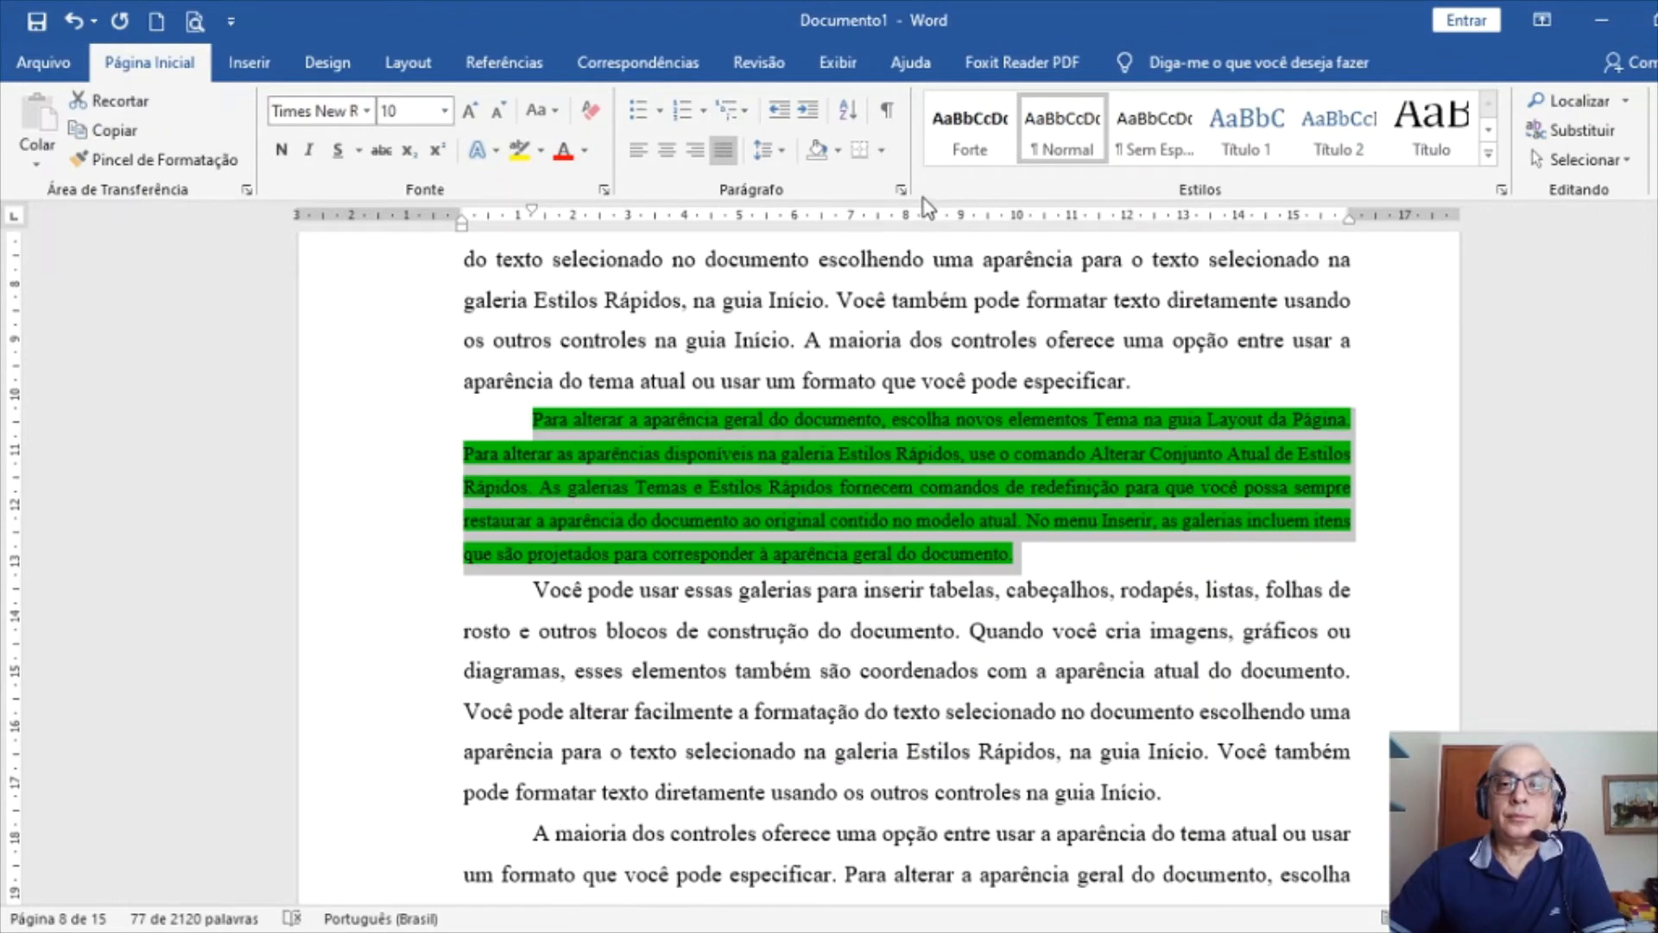
{"action": "left_click", "coordinate": [901, 189]}
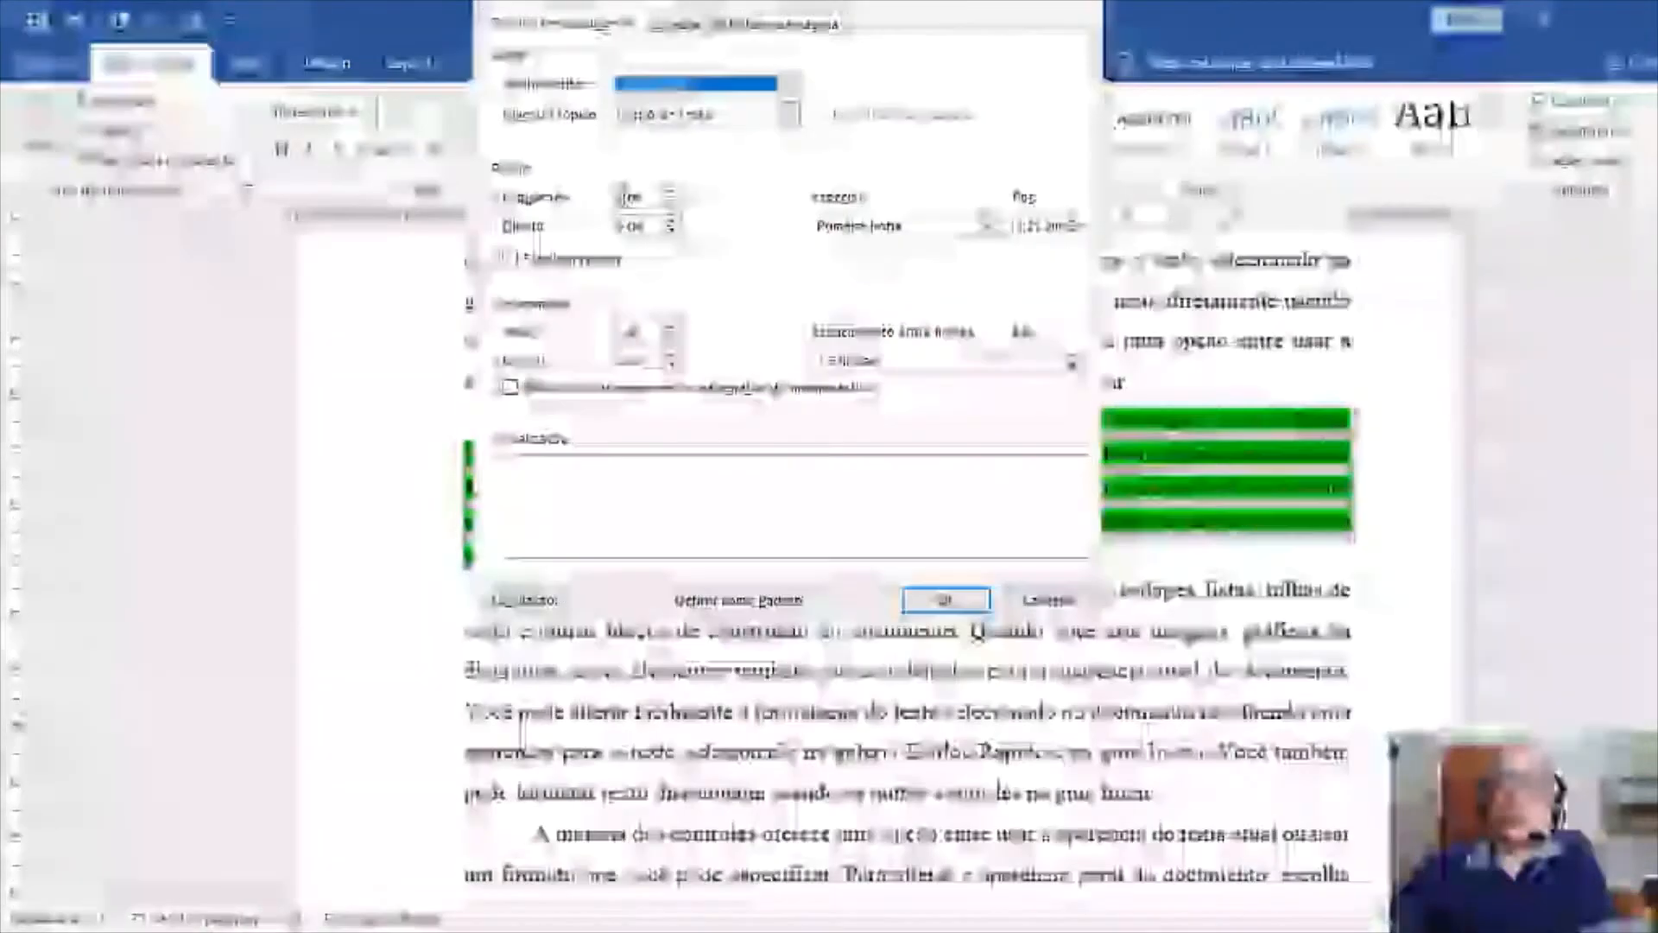
Give the quotation a 4 cm left indent, no special indent, single spacing and 18 pt before and after
{"action": "double_click", "coordinate": [619, 197]}
{"action": "type", "text": "4"}
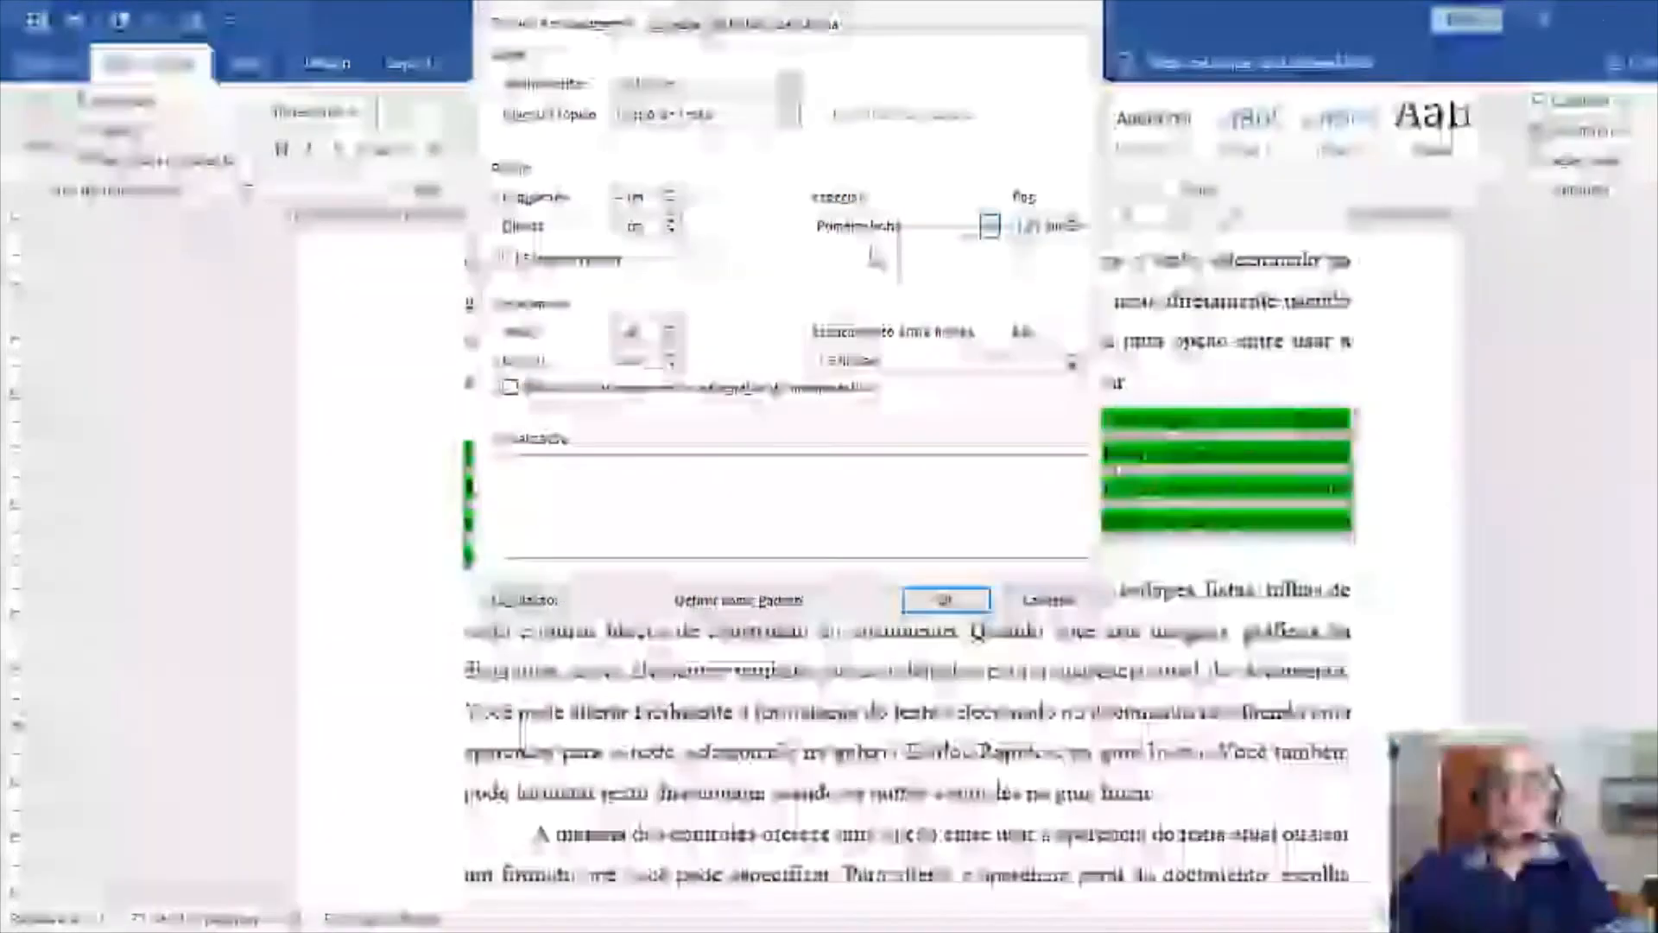
{"action": "left_click", "coordinate": [871, 248]}
{"action": "left_click", "coordinate": [879, 365]}
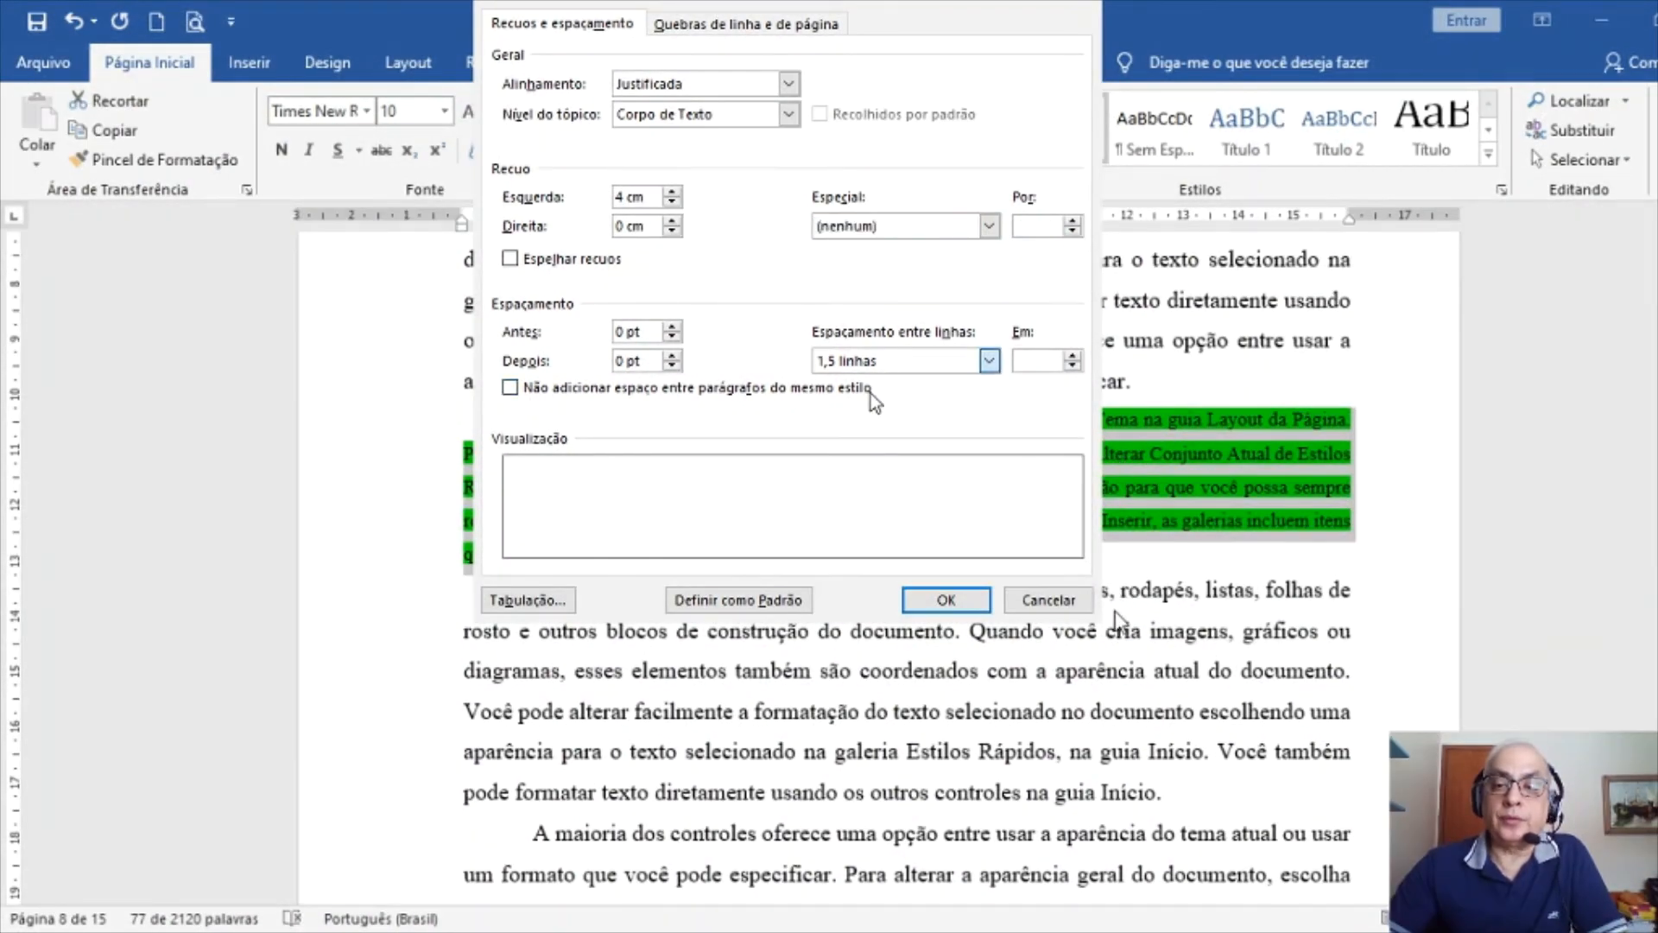
{"action": "key", "text": "Up"}
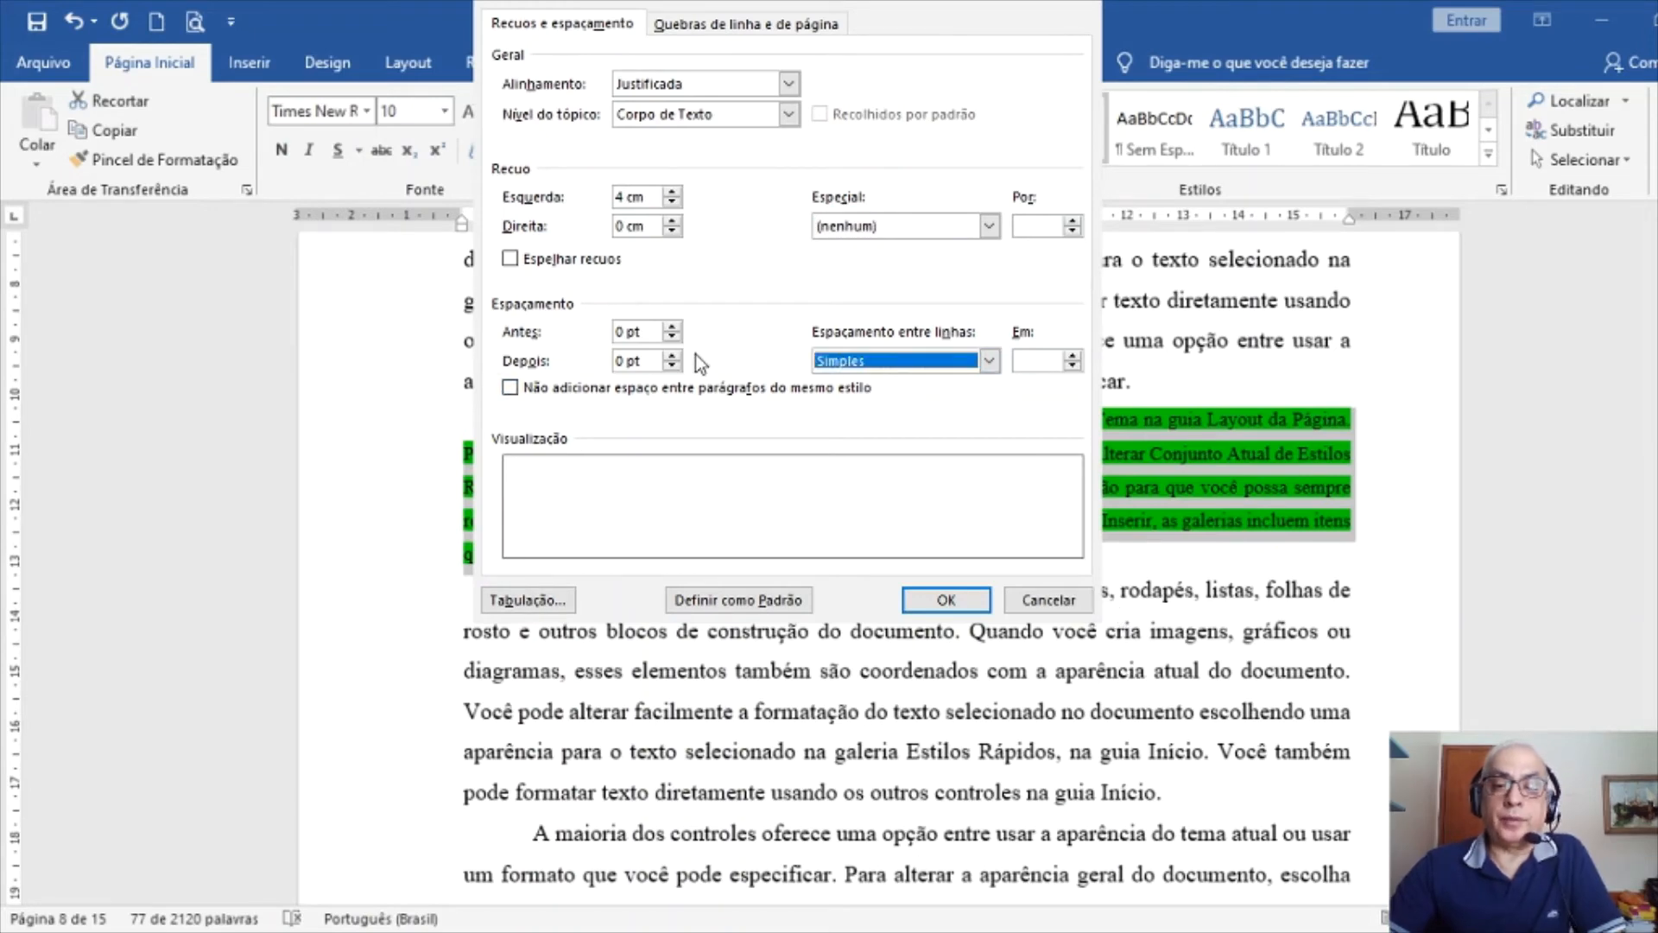
{"action": "left_click", "coordinate": [672, 329]}
{"action": "left_click", "coordinate": [672, 328]}
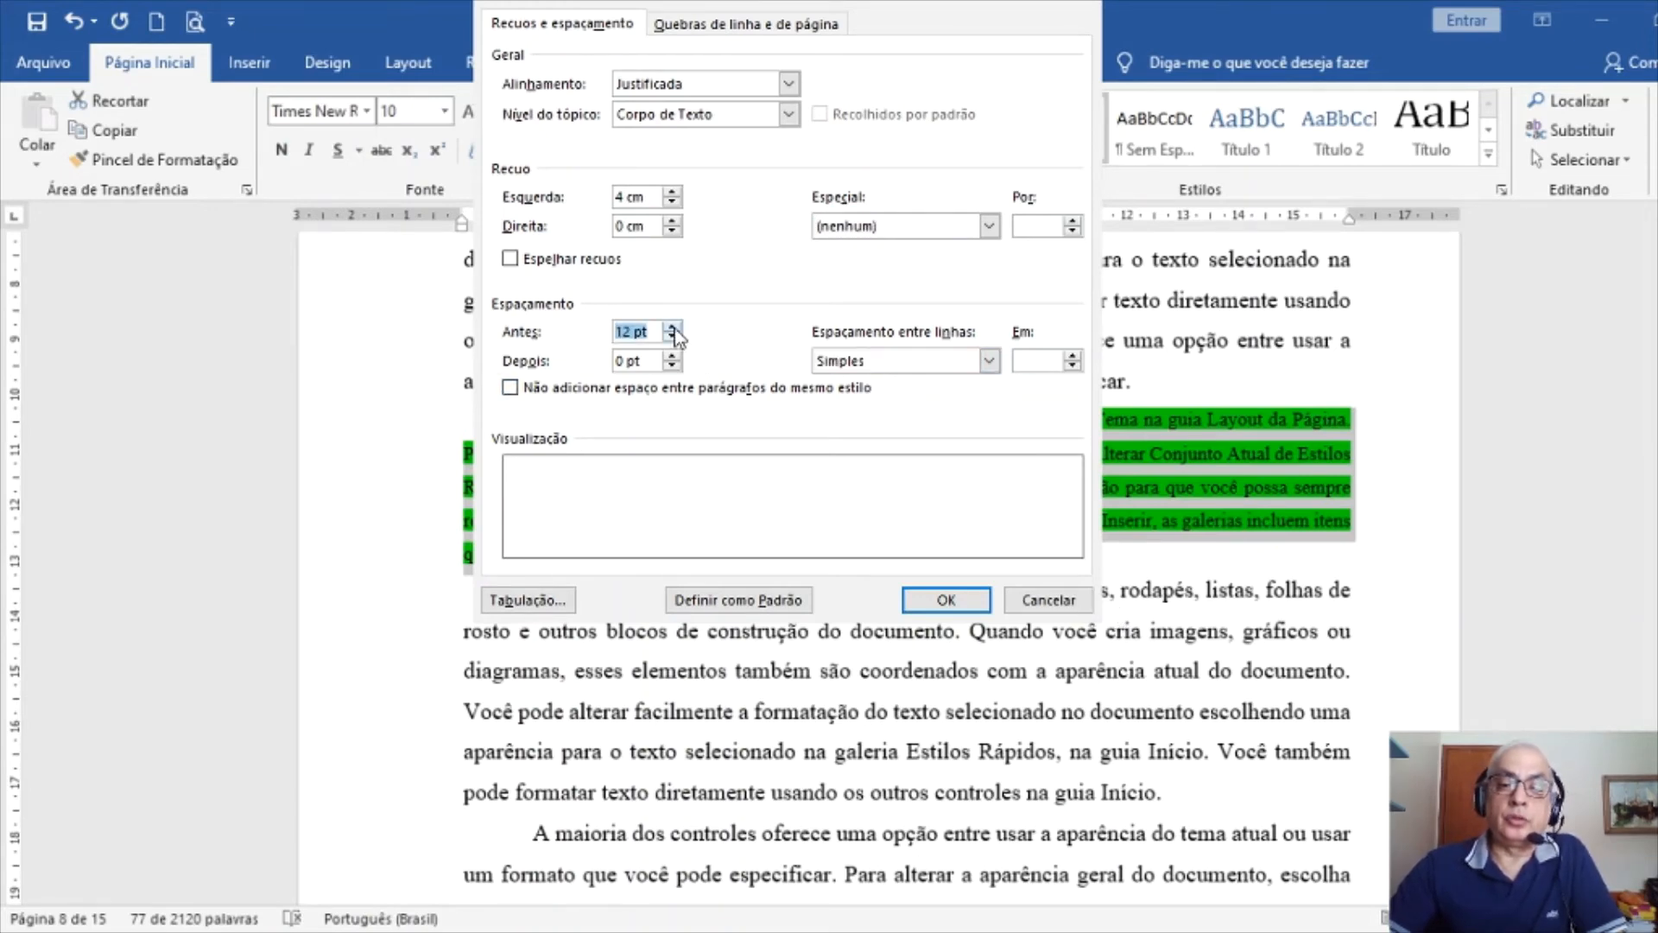
{"action": "left_click", "coordinate": [673, 356]}
{"action": "left_click", "coordinate": [672, 356]}
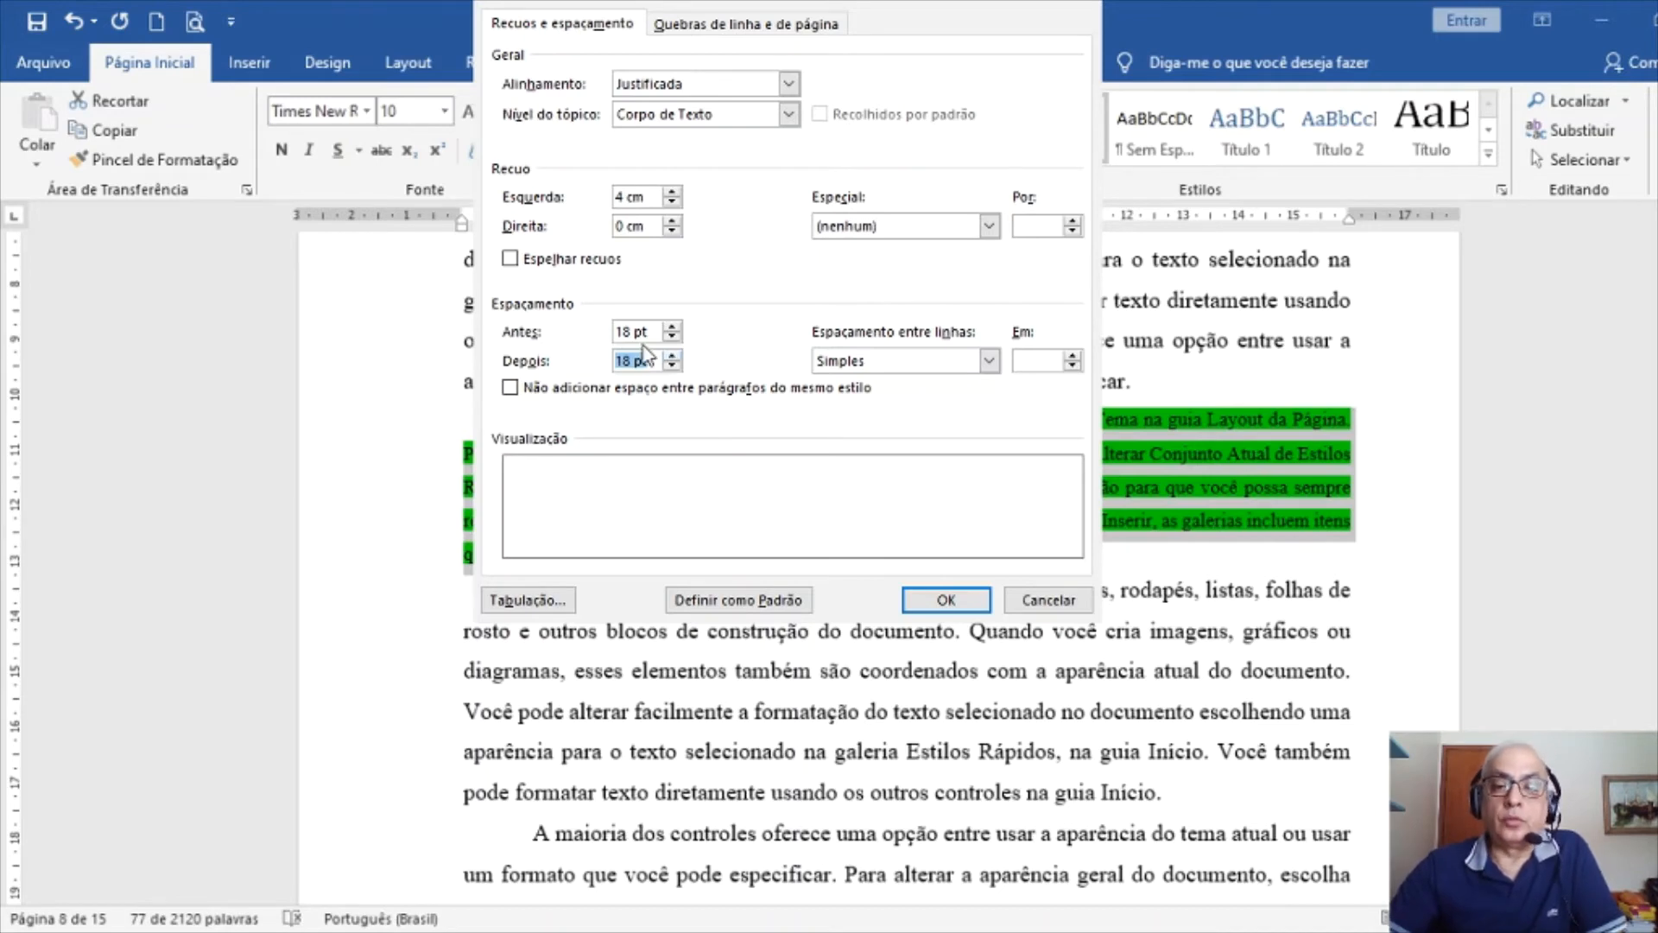
{"action": "left_click", "coordinate": [948, 600]}
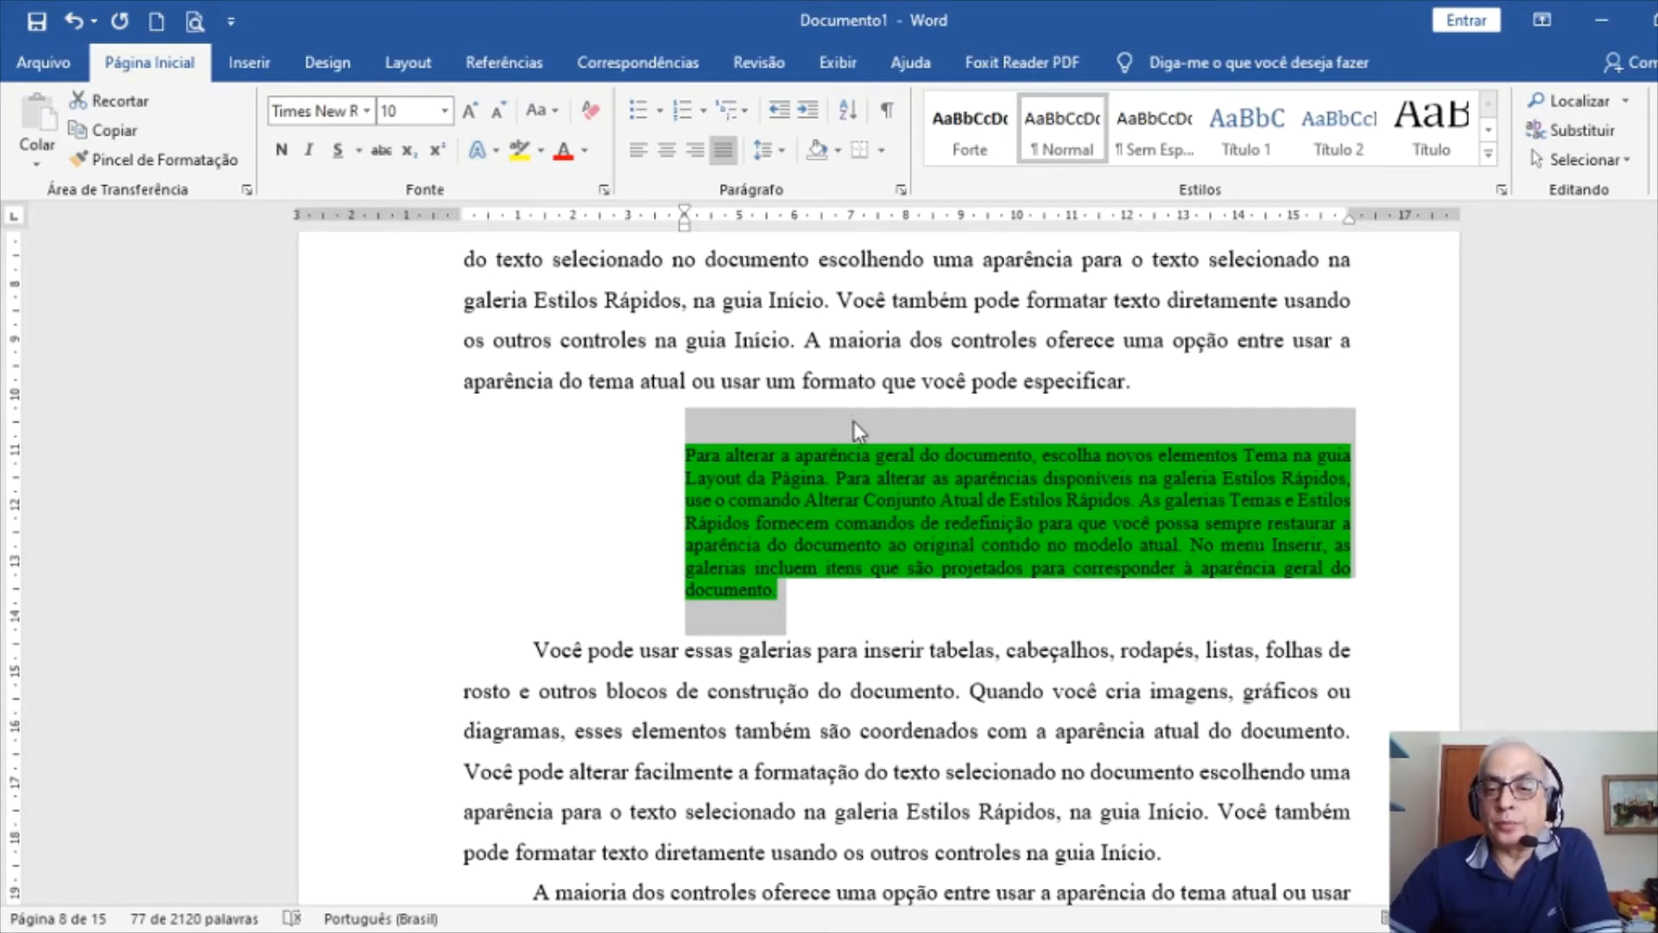
{"action": "left_click", "coordinate": [1180, 377]}
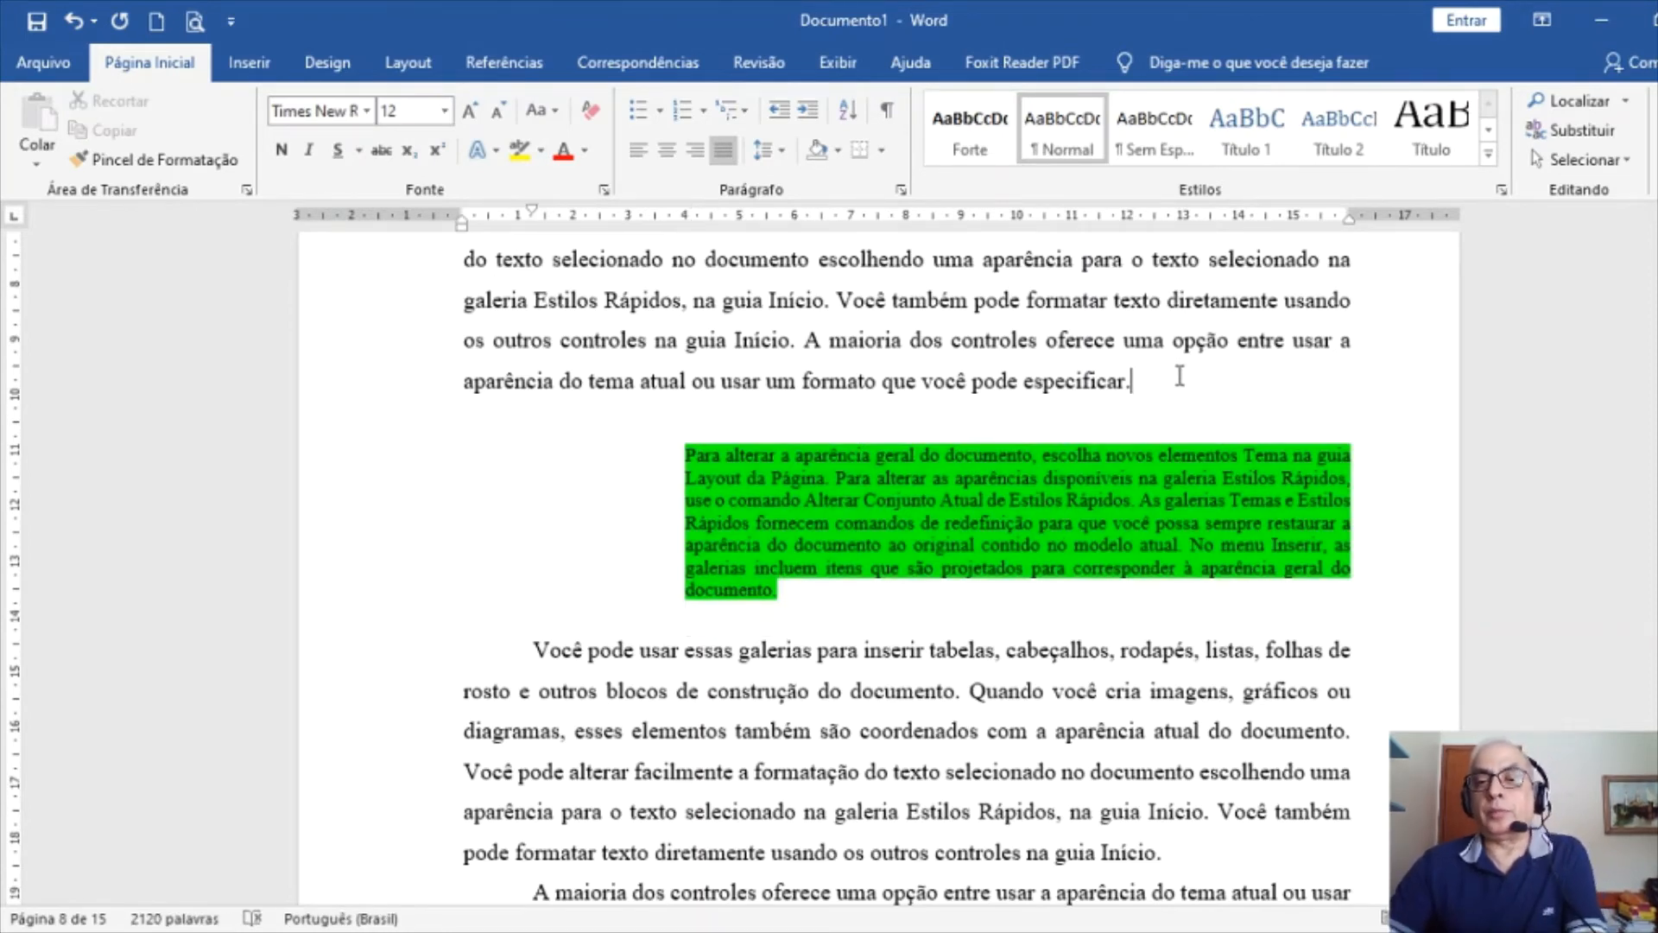
{"action": "key", "text": "Return"}
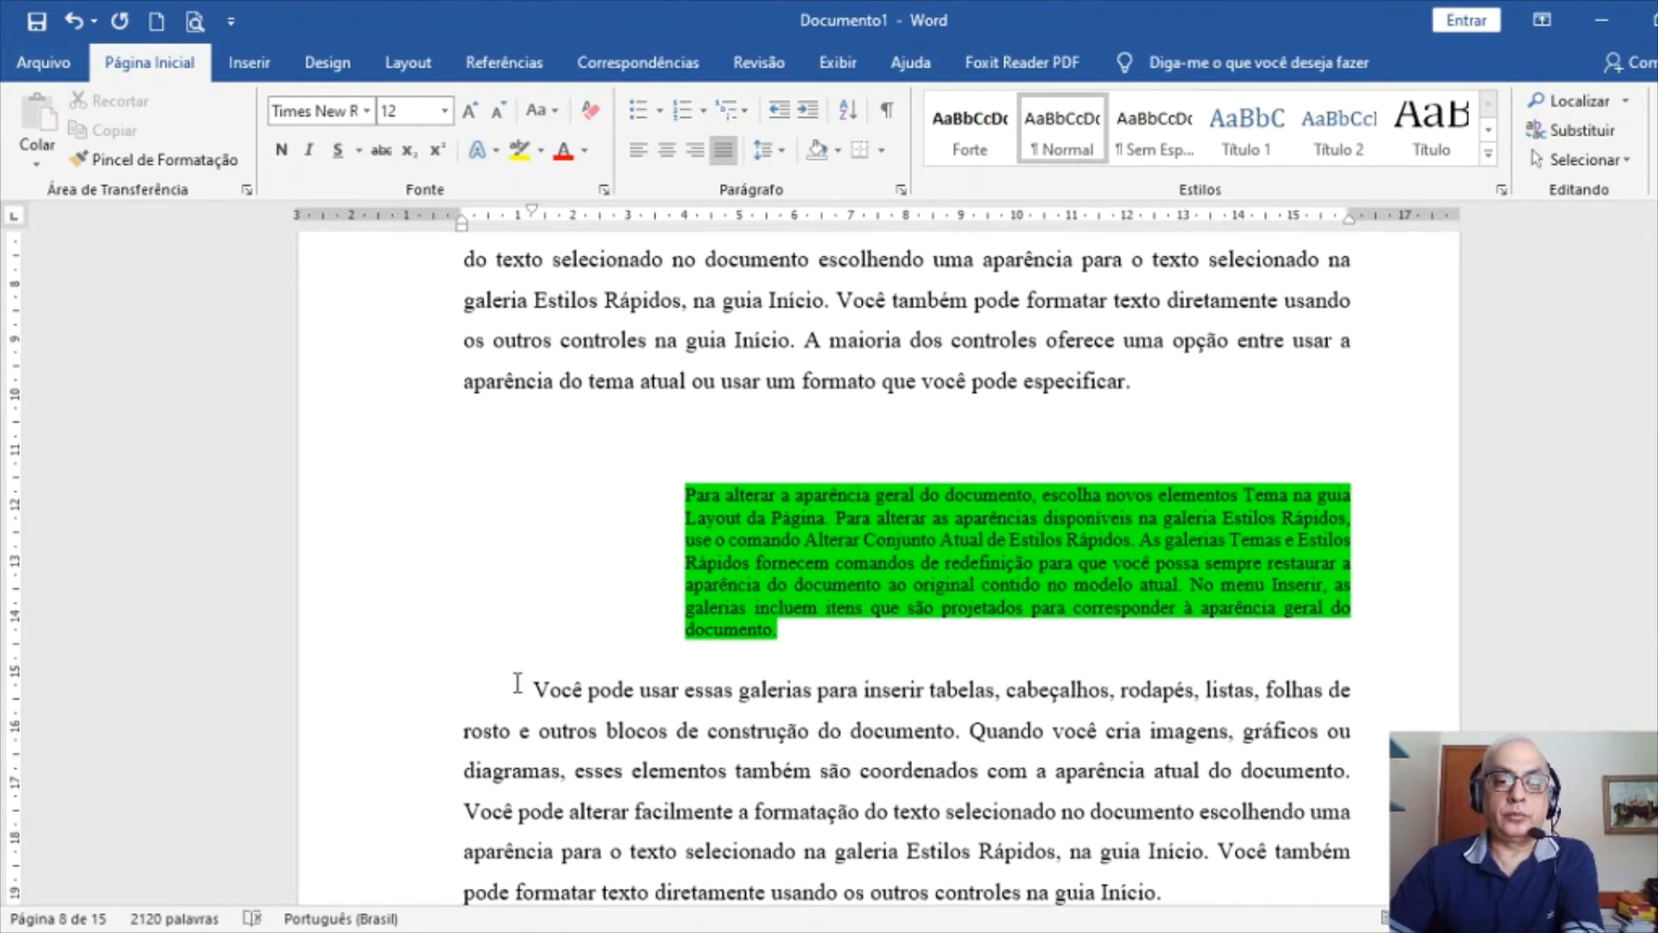
{"action": "left_click", "coordinate": [519, 685]}
{"action": "key", "text": "Return"}
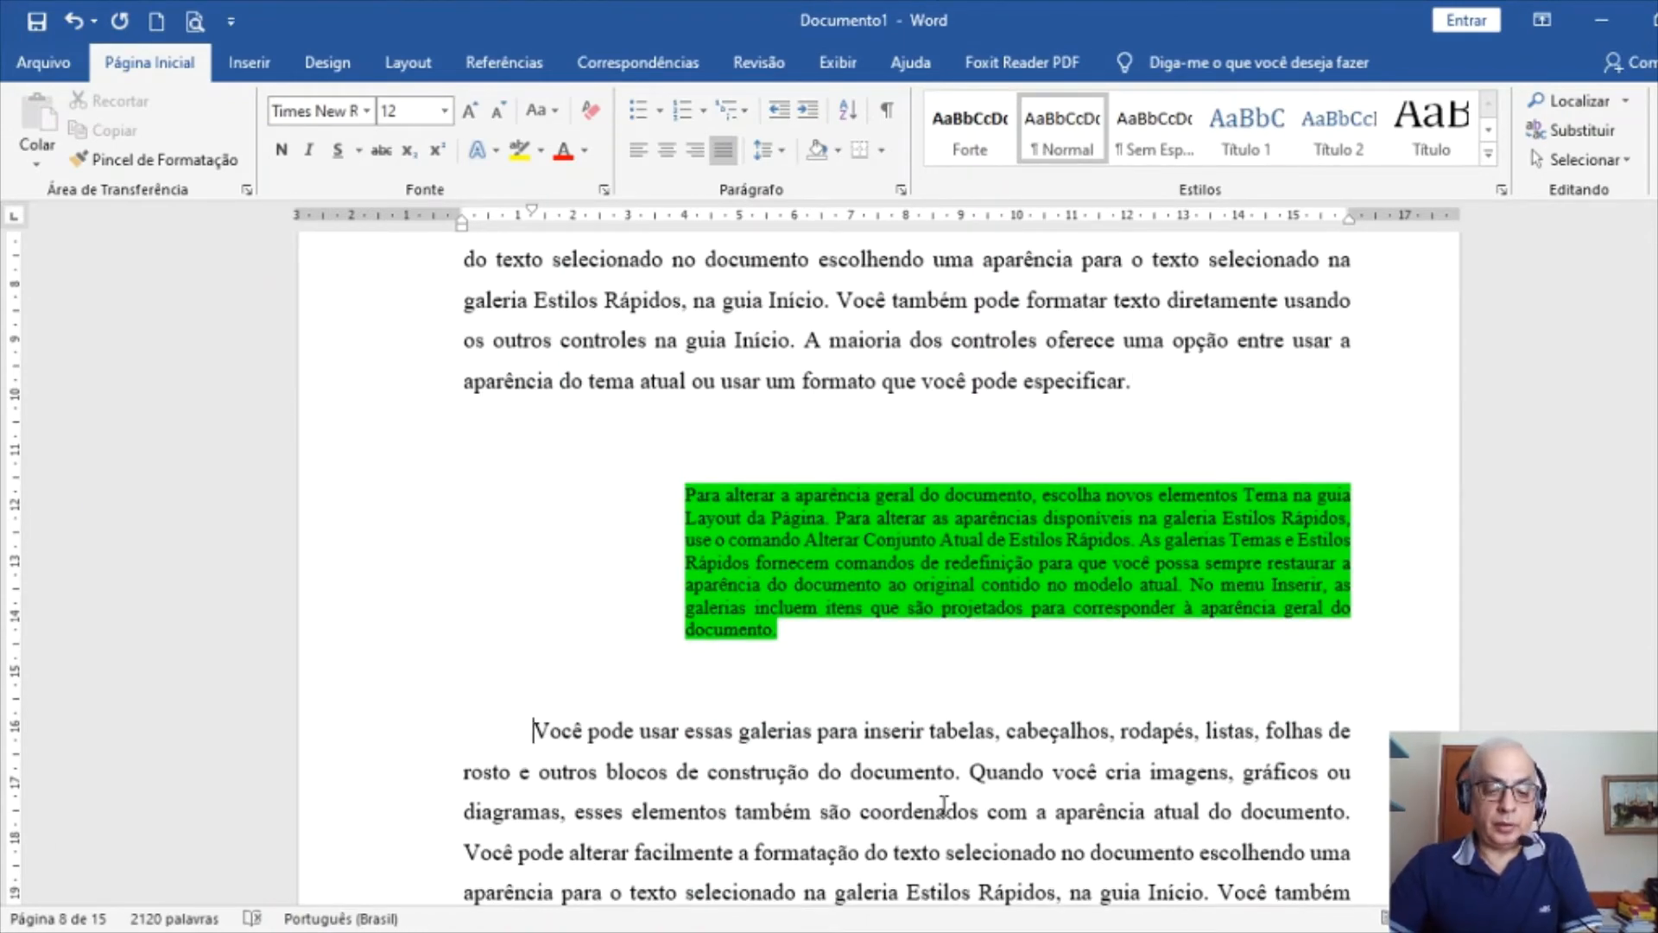
{"action": "key", "text": "ctrl+z"}
{"action": "key", "text": "ctrl+z"}
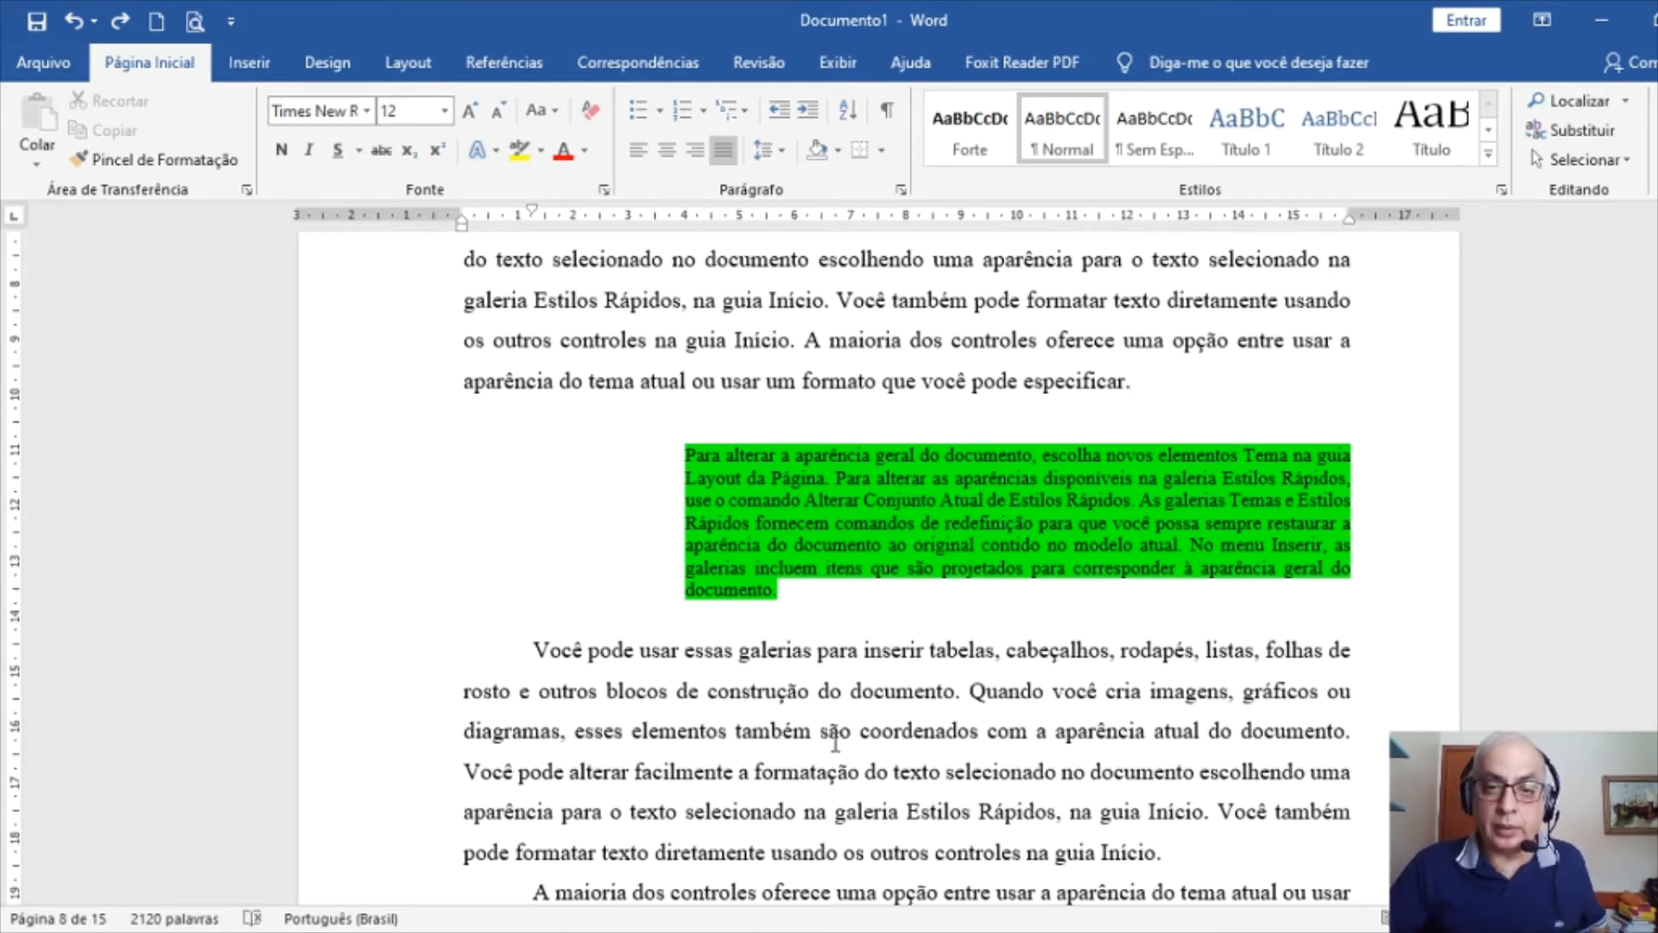
{"action": "key", "text": "ctrl+a"}
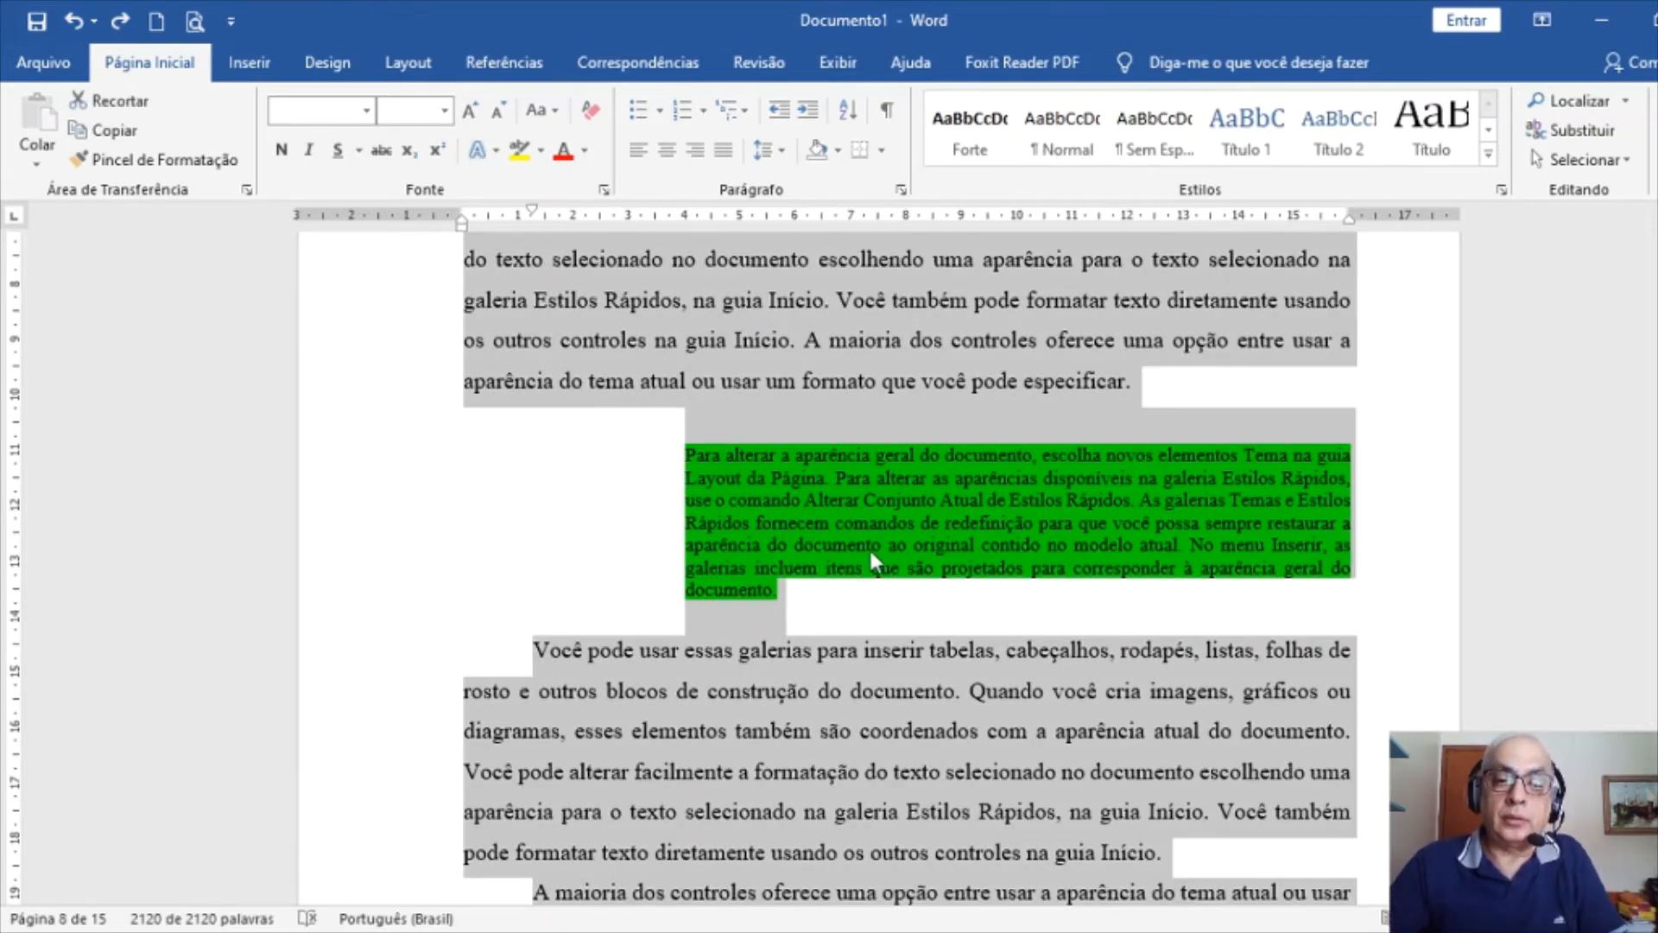
Remove the green highlighting from the quotation and return to the top of the 1 INTRODUÇÃO page
{"action": "left_click", "coordinate": [518, 149]}
{"action": "key", "text": "ctrl+z"}
{"action": "left_click", "coordinate": [636, 381]}
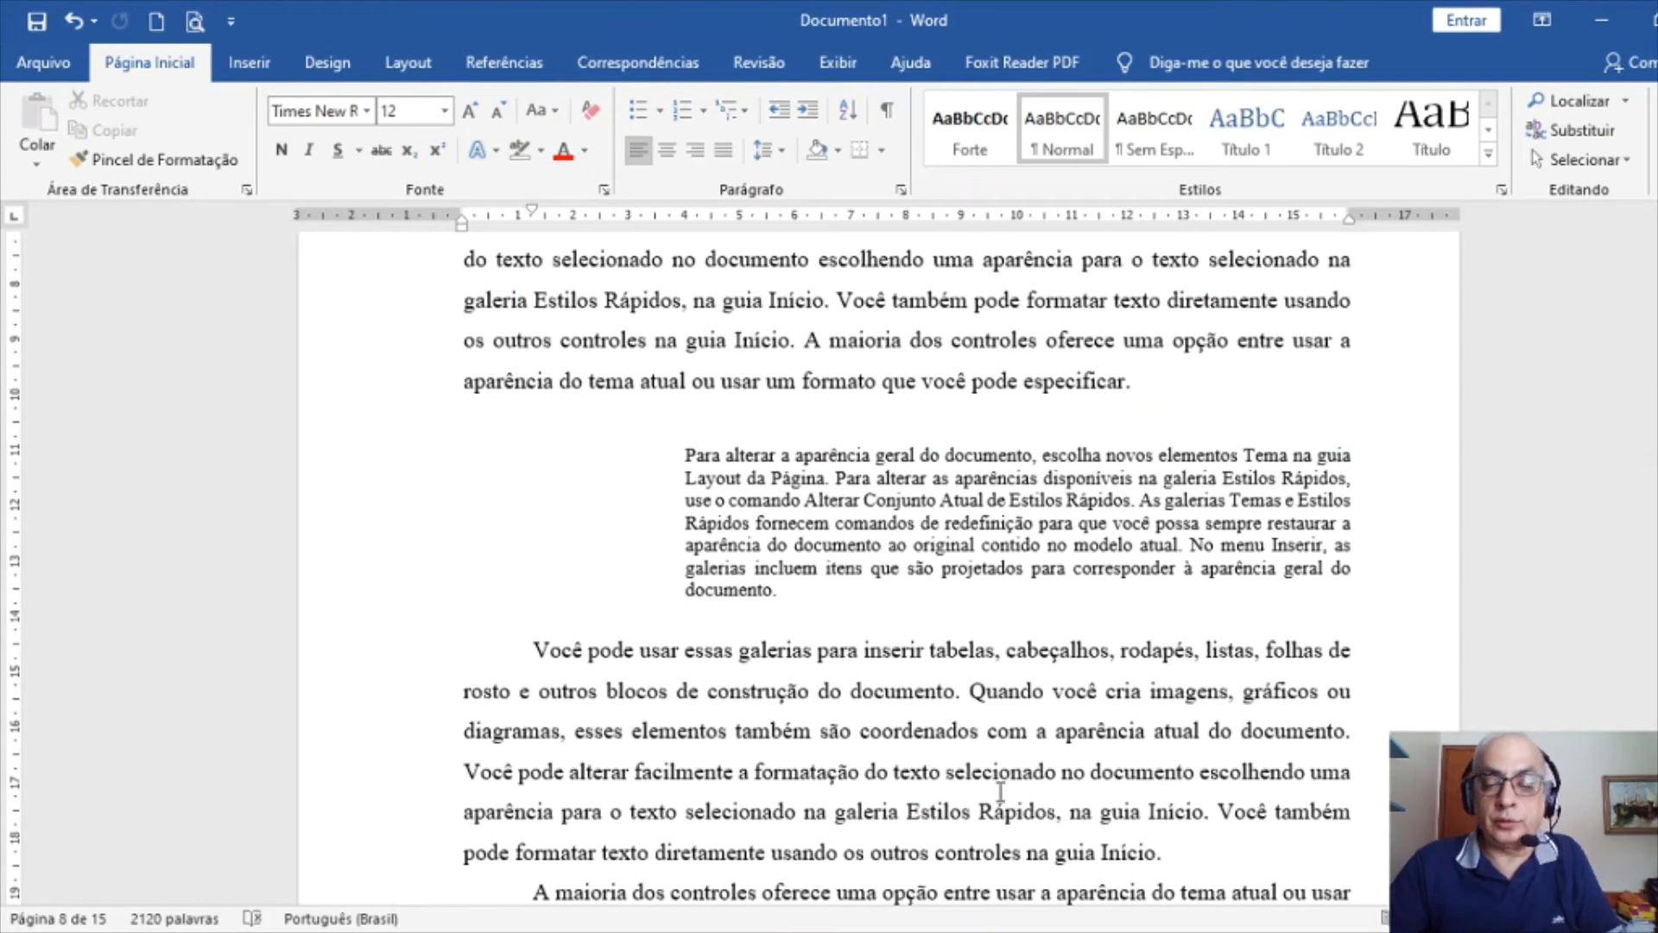
{"action": "scroll", "coordinate": [985, 764], "scroll_direction": "down", "scroll_amount": 20}
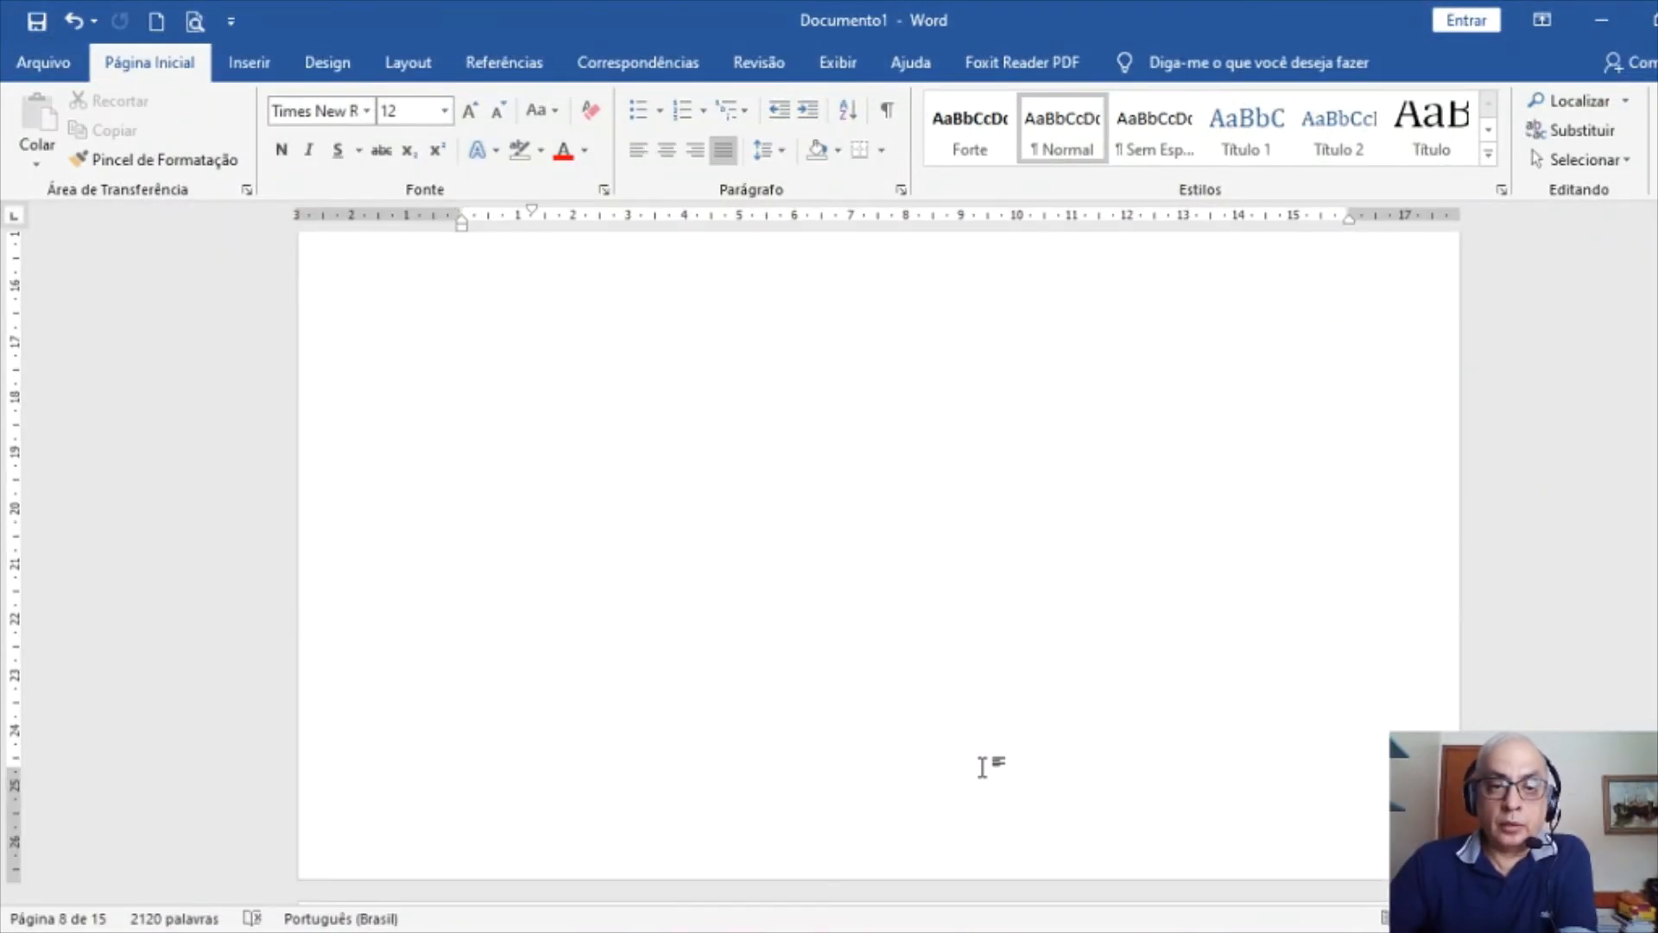
{"action": "scroll", "coordinate": [950, 674], "scroll_direction": "down", "scroll_amount": 5}
{"action": "scroll", "coordinate": [886, 622], "scroll_direction": "up", "scroll_amount": 3}
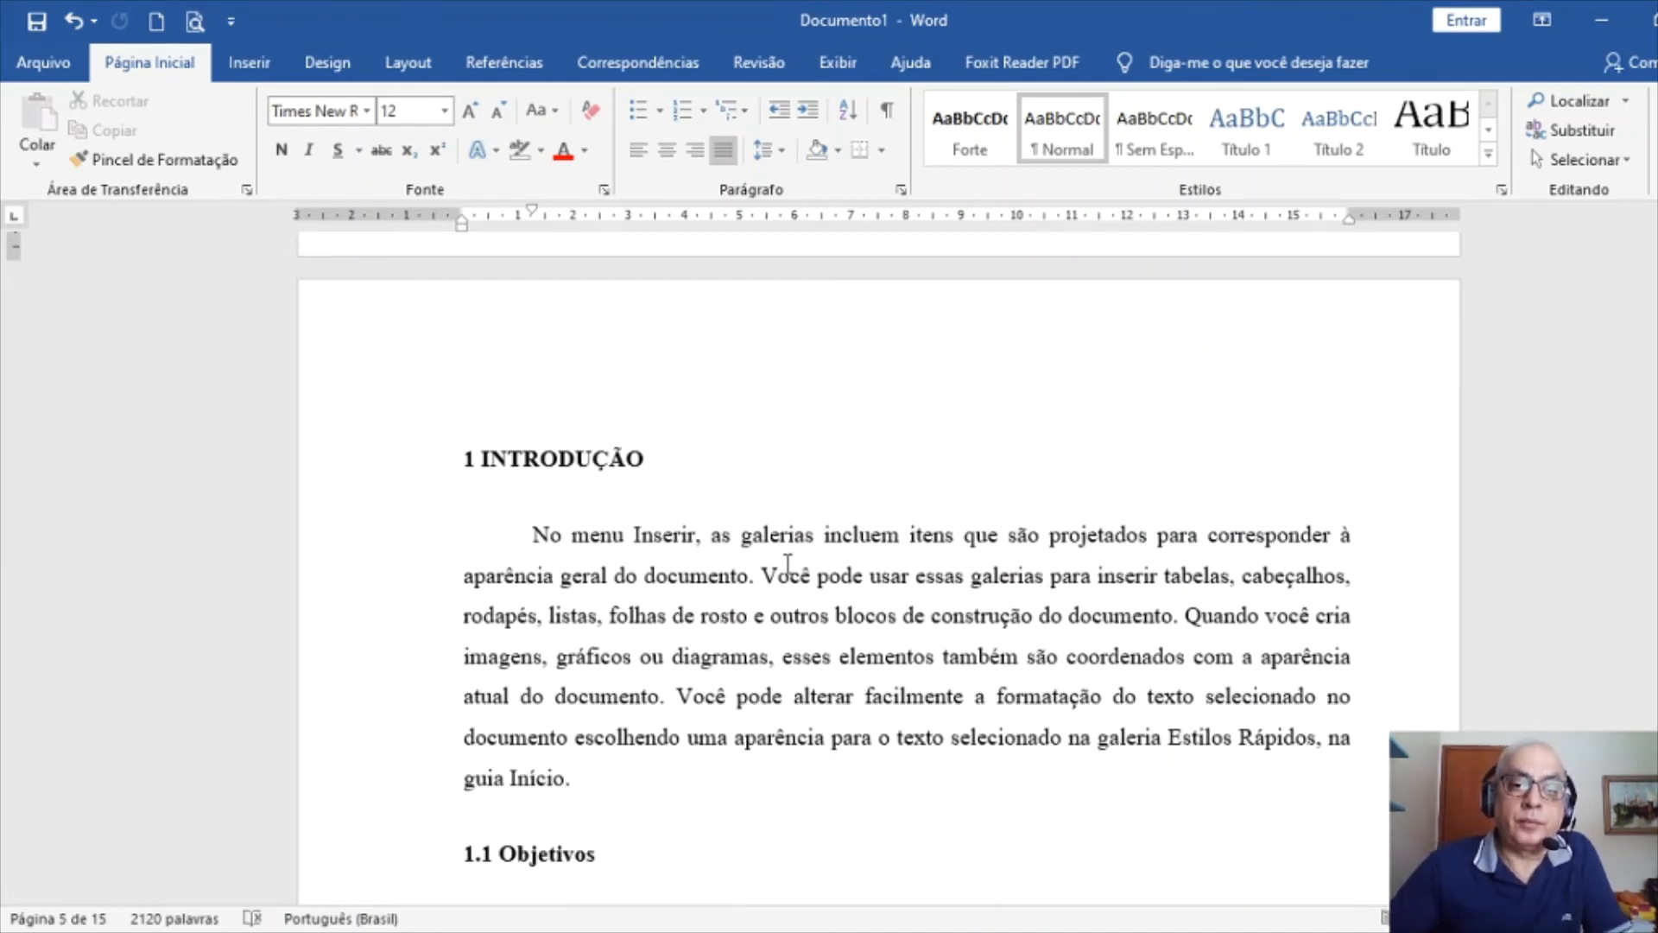
{"action": "scroll", "coordinate": [788, 562], "scroll_direction": "up", "scroll_amount": 2}
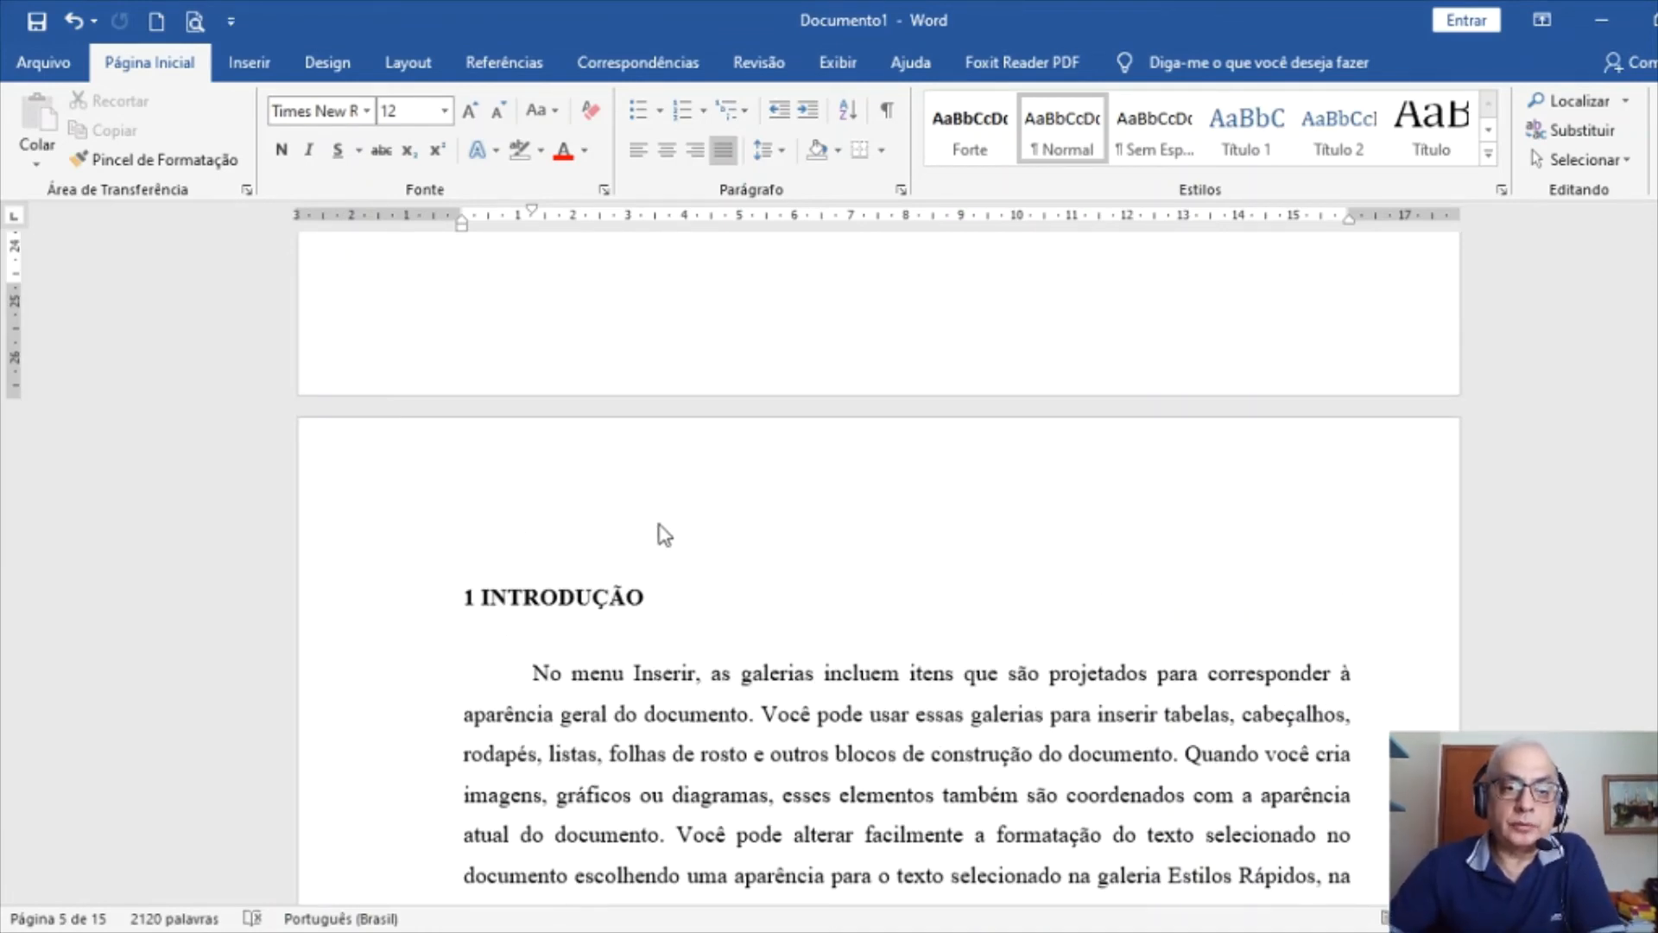
Unlink the 1 INTRODUÇÃO header from the previous section and right-align page number 5 in it
{"action": "double_click", "coordinate": [760, 511]}
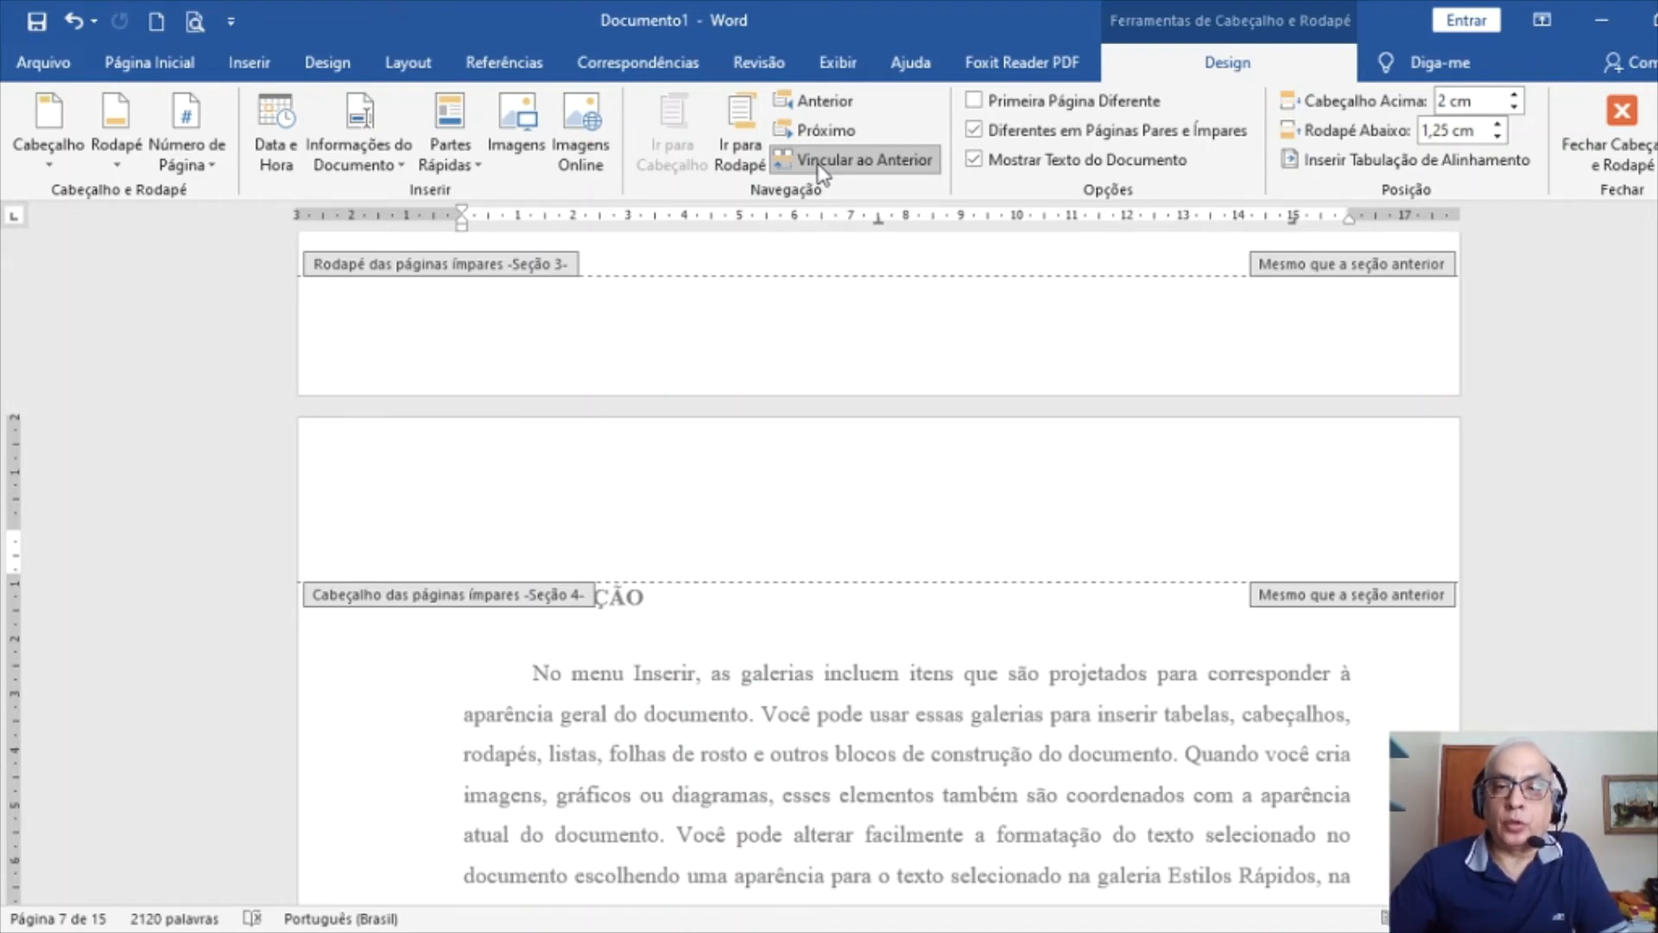
{"action": "left_click", "coordinate": [819, 162]}
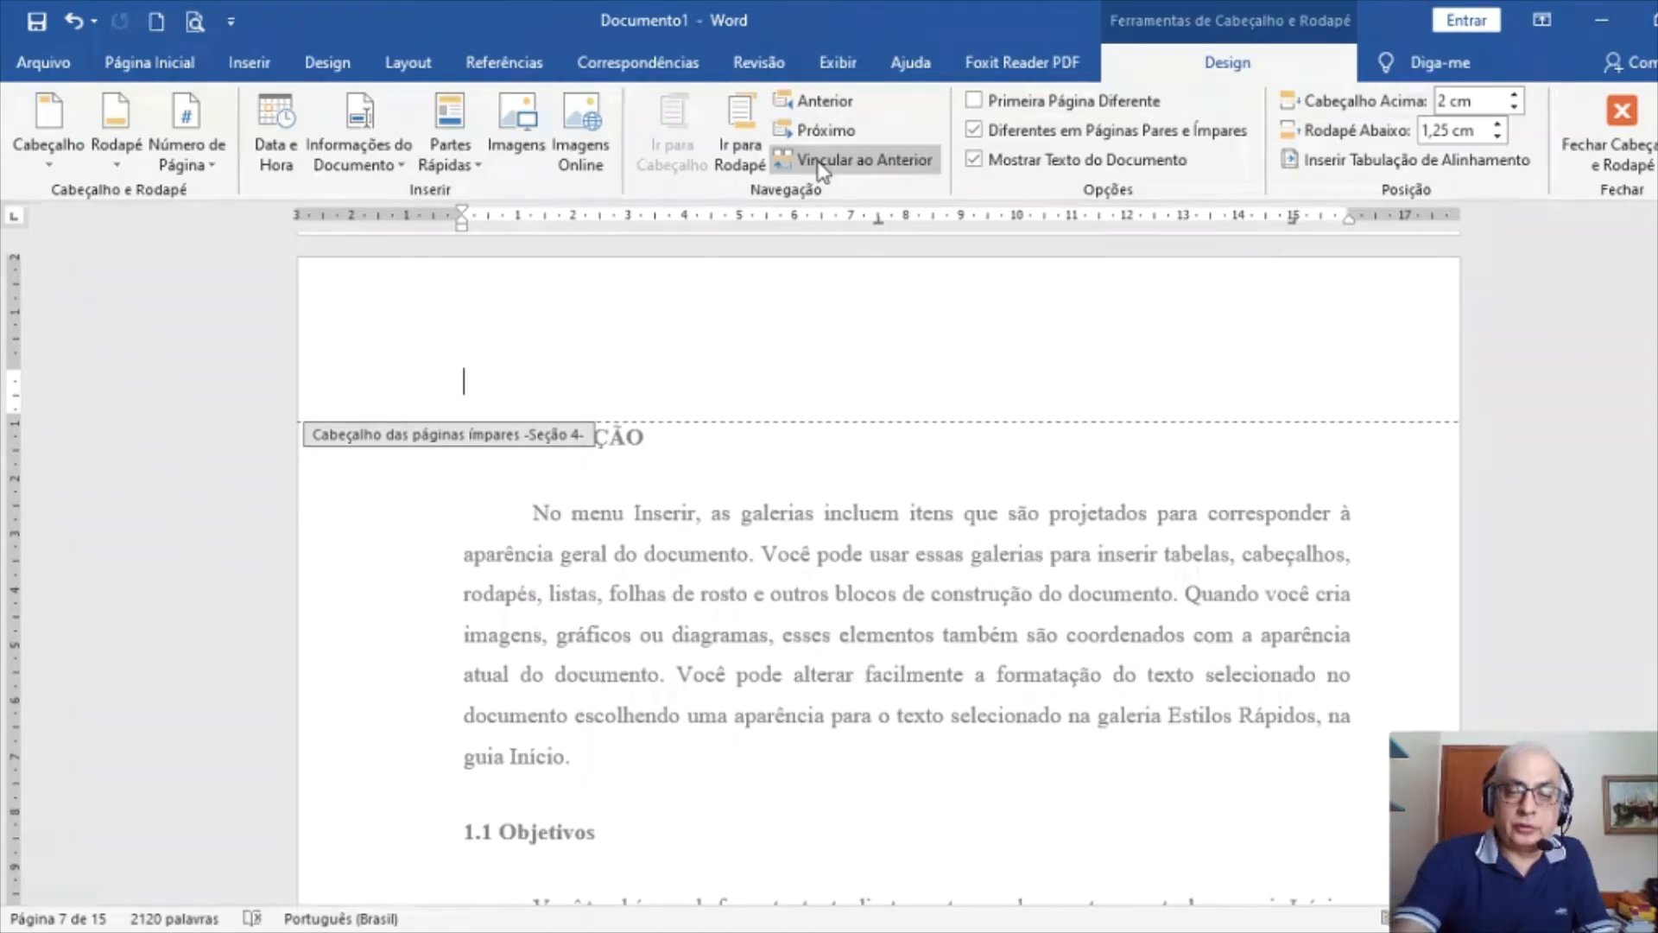
{"action": "key", "text": "ctrl+g"}
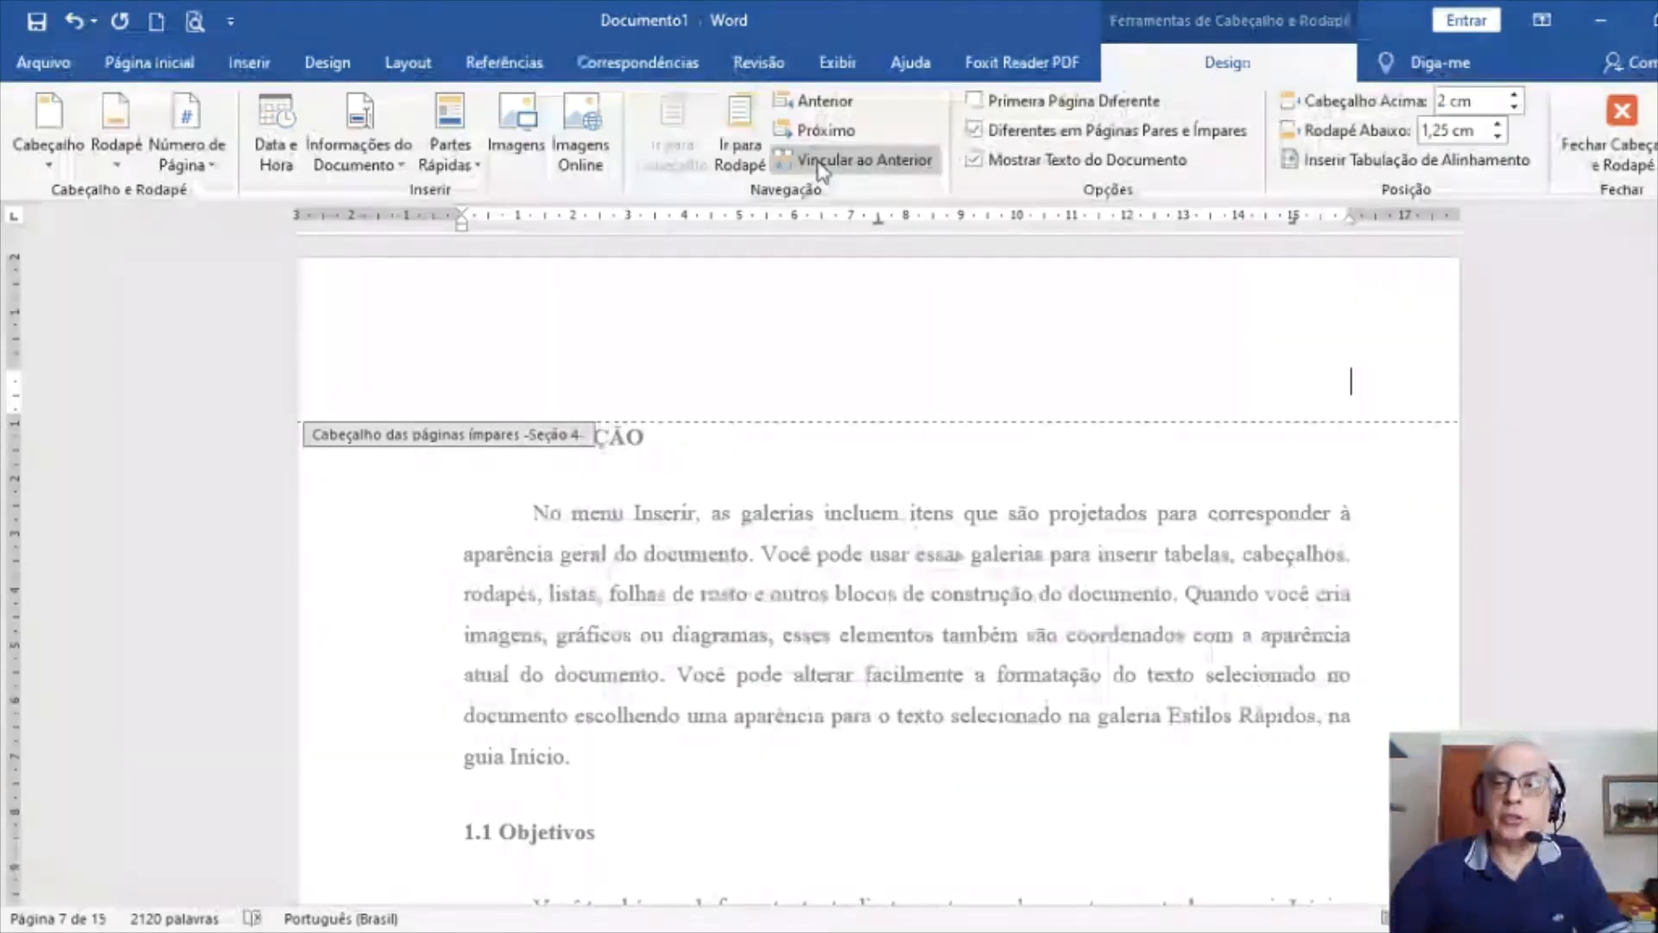
{"action": "left_click", "coordinate": [167, 65]}
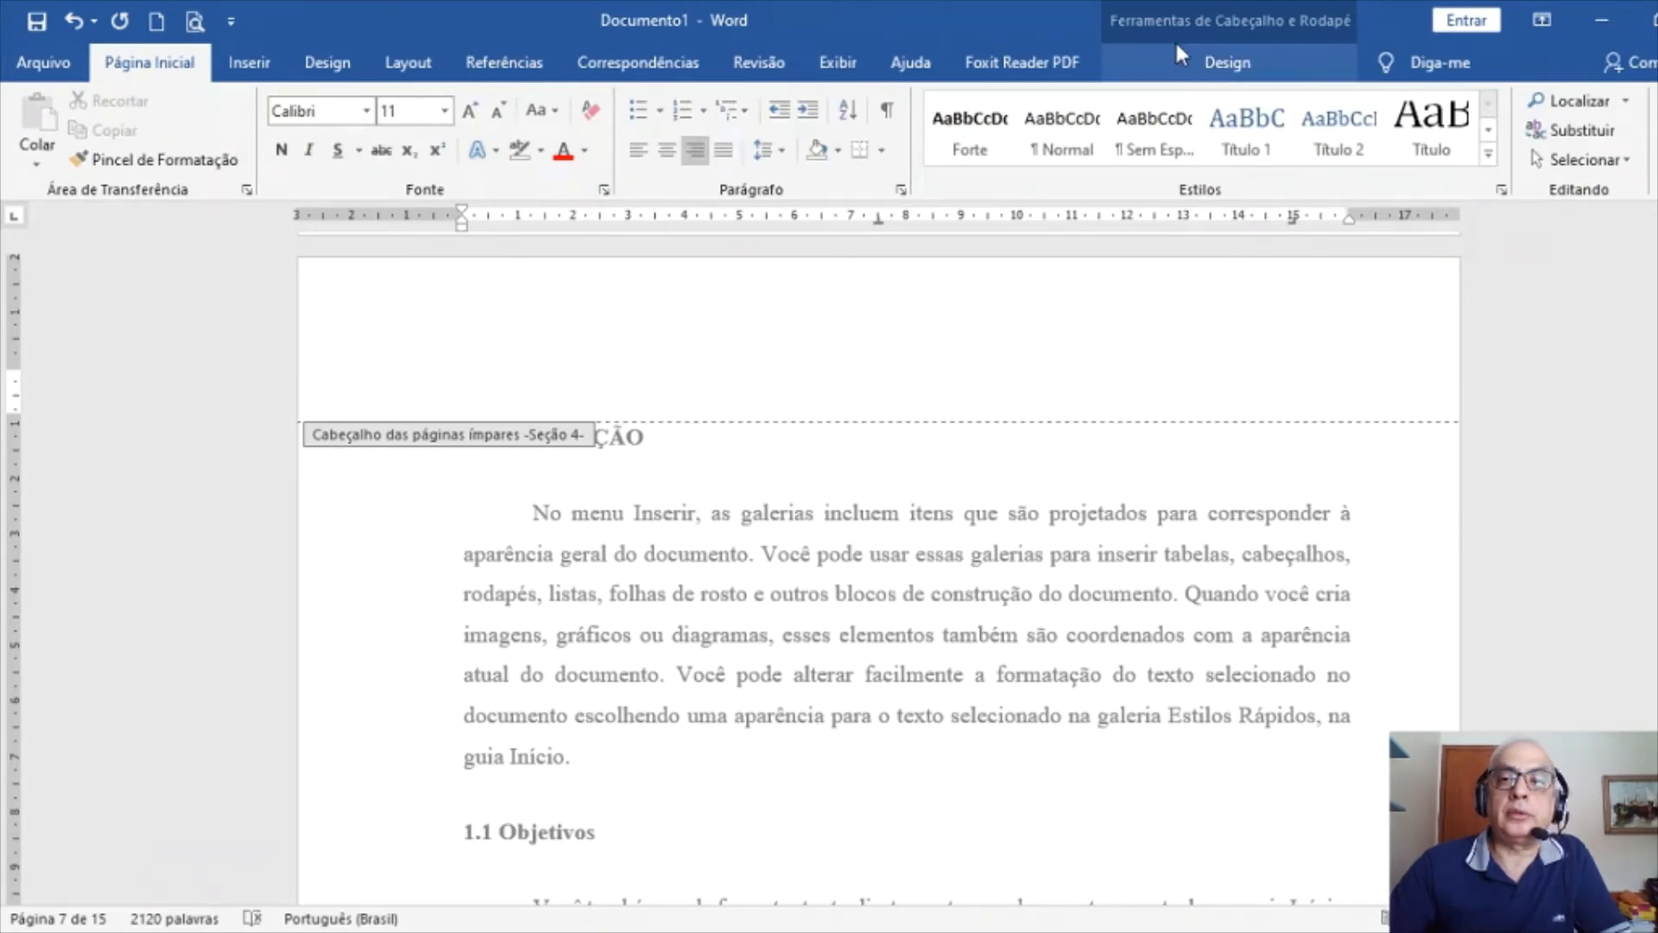
{"action": "left_click", "coordinate": [1225, 65]}
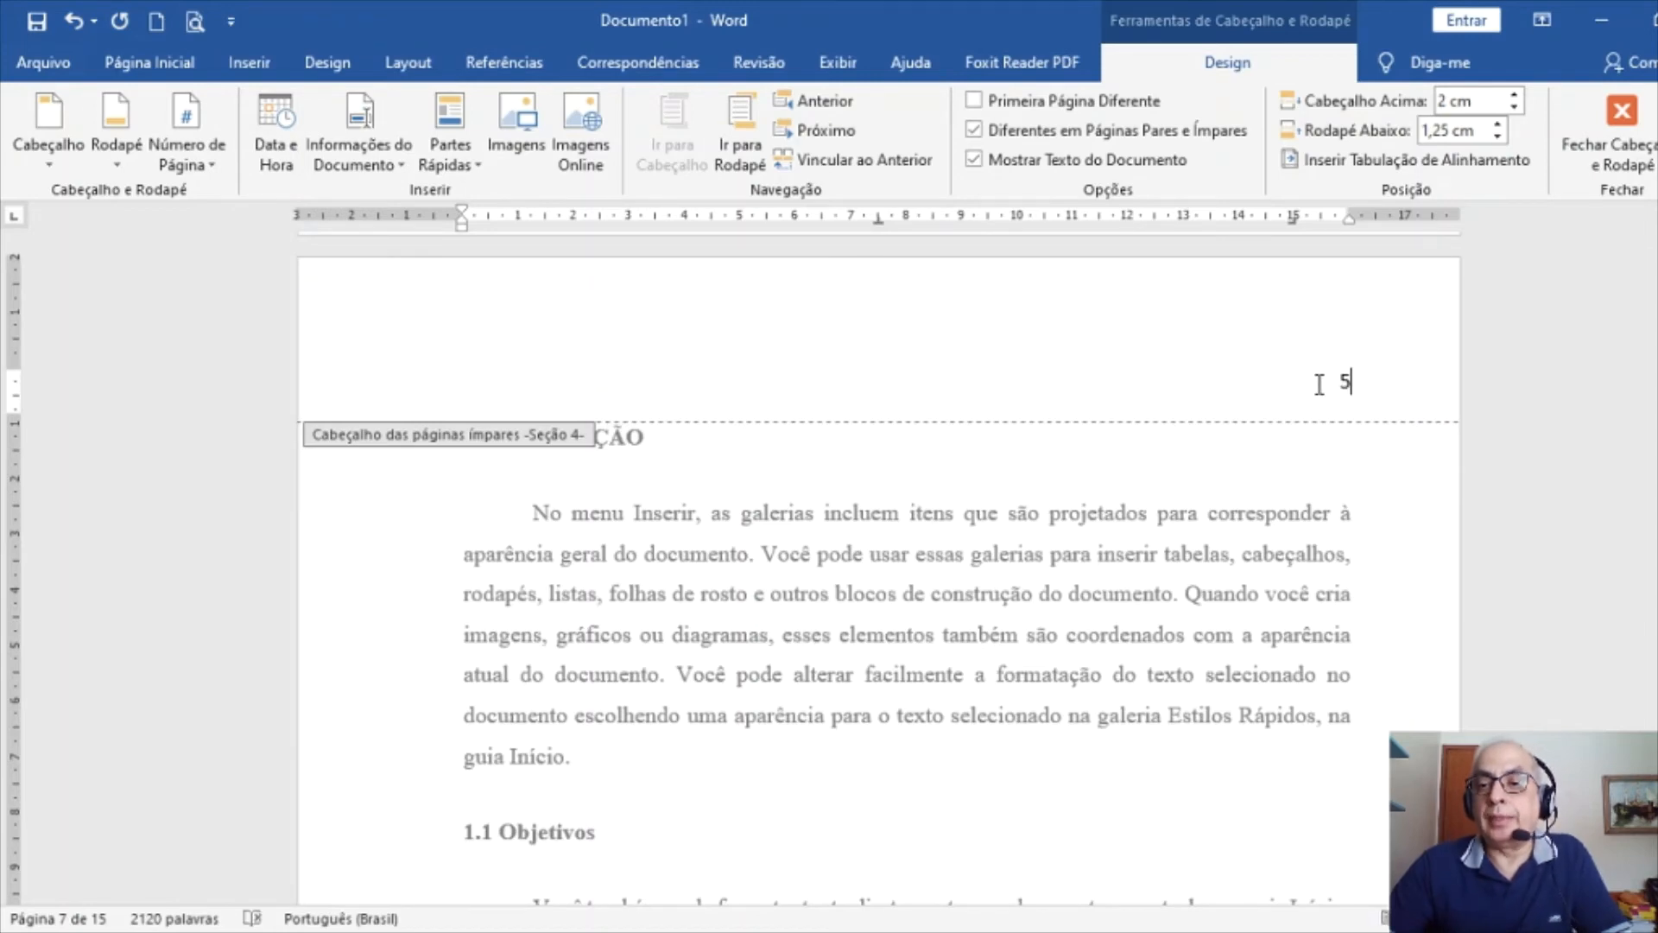
Set the header's page number 5 to Times New Roman 10 pt, then close the header
{"action": "key", "text": "shift+Left"}
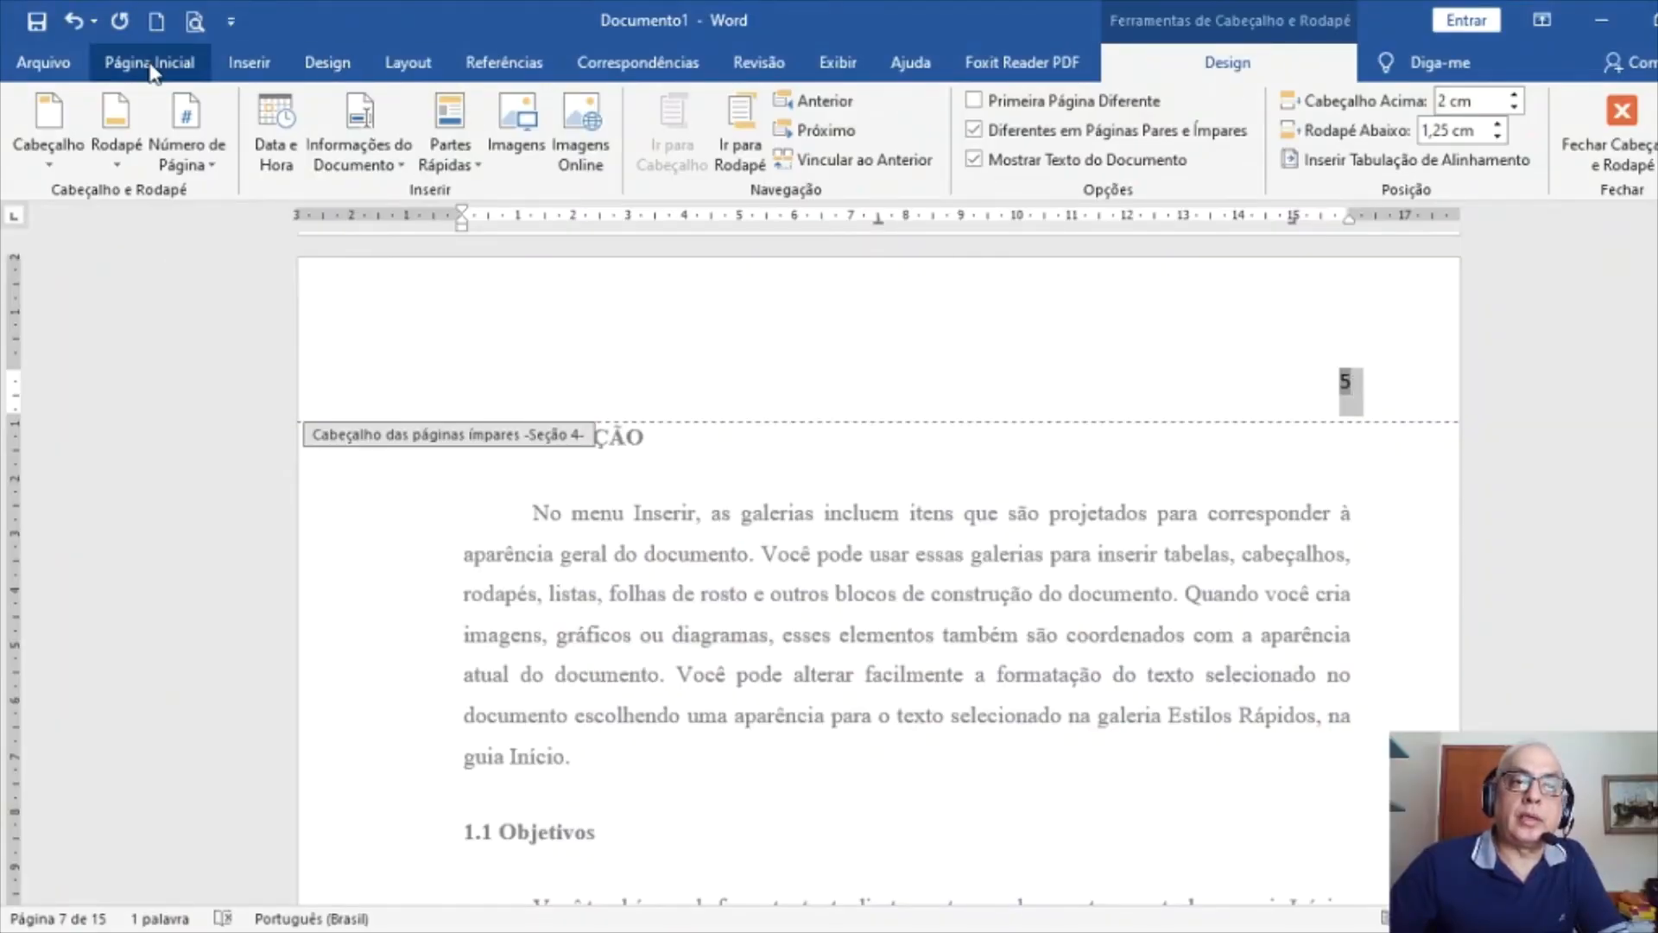
{"action": "left_click", "coordinate": [152, 66]}
{"action": "left_click", "coordinate": [410, 111]}
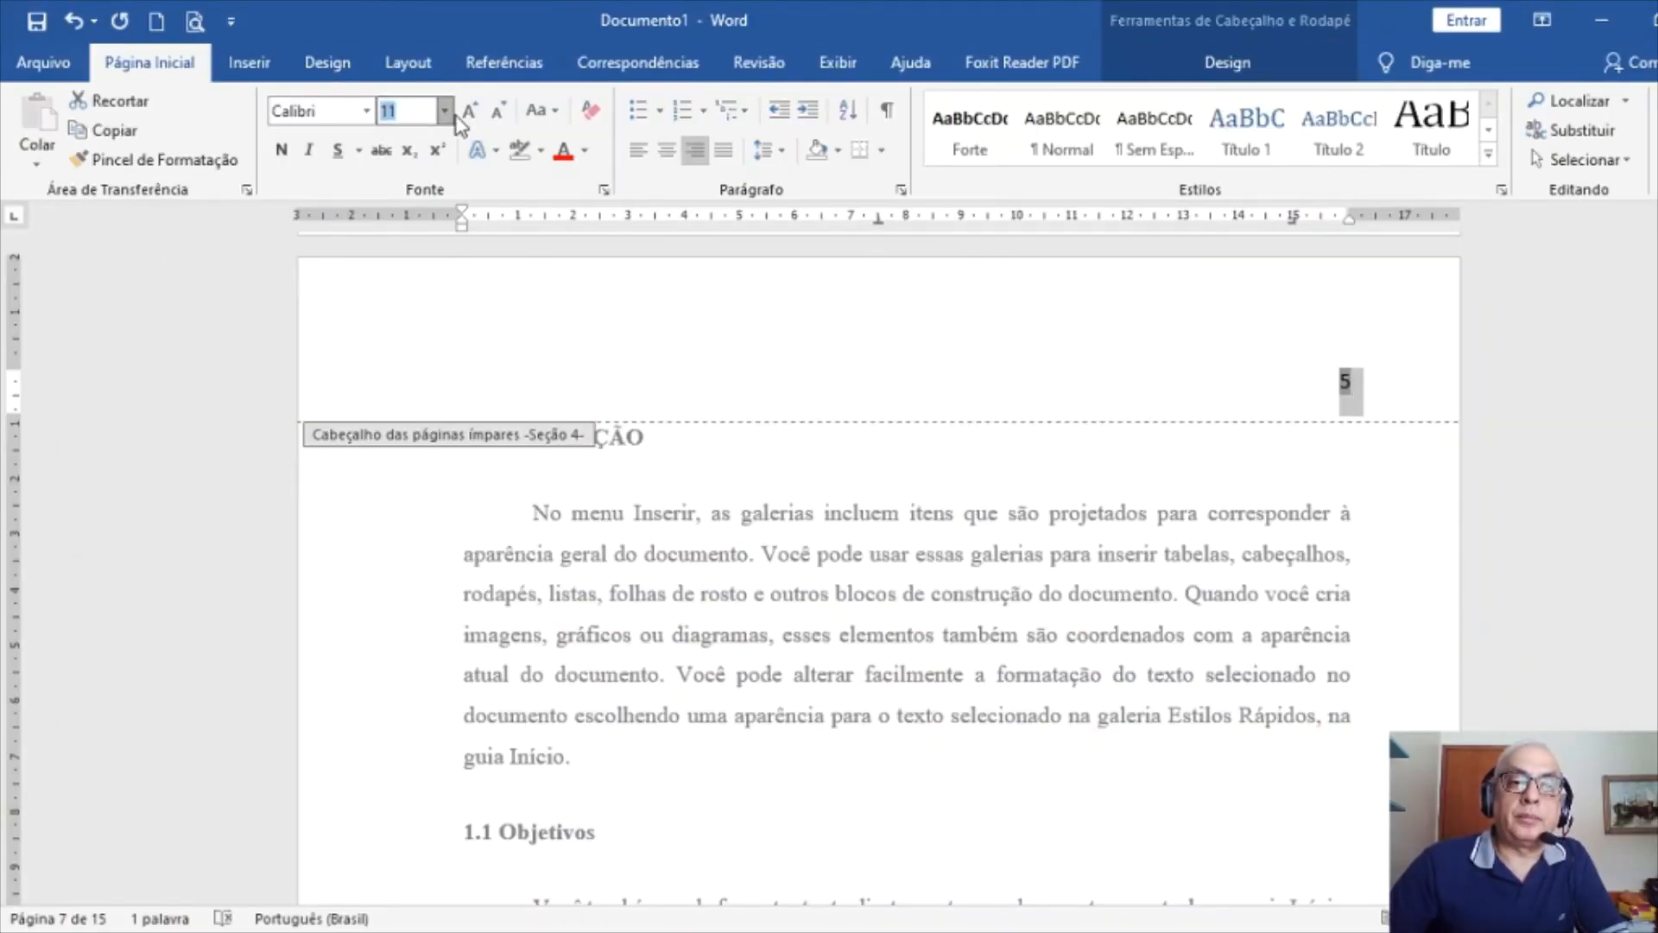
{"action": "type", "text": "10"}
{"action": "key", "text": "Return"}
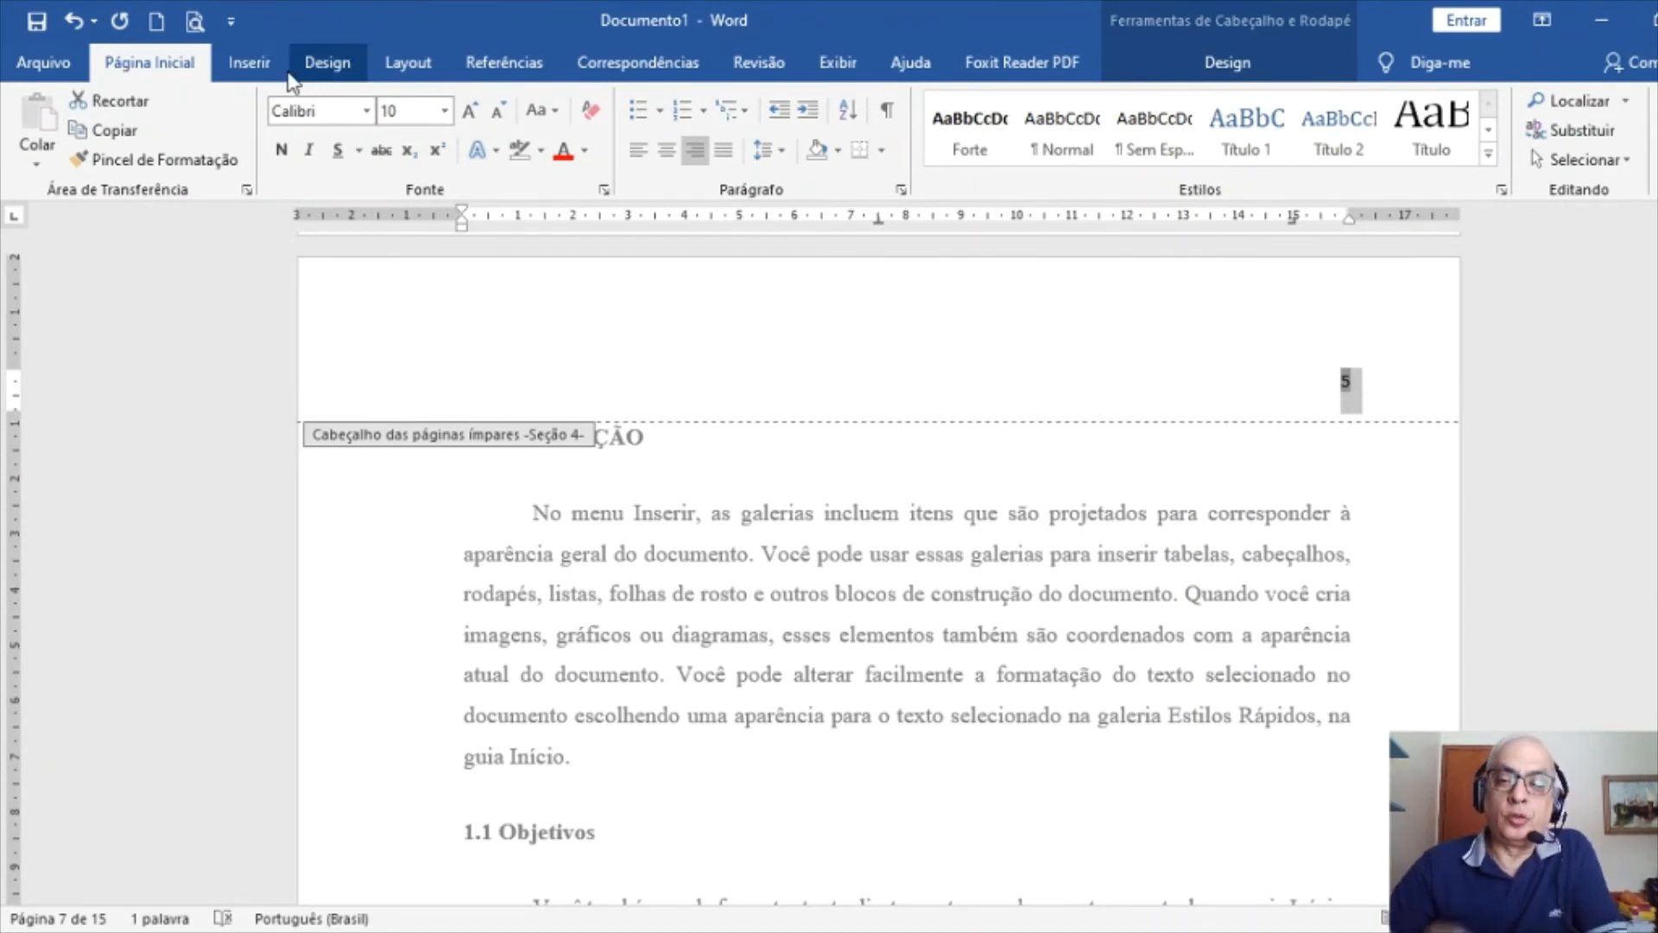
{"action": "left_click", "coordinate": [364, 113]}
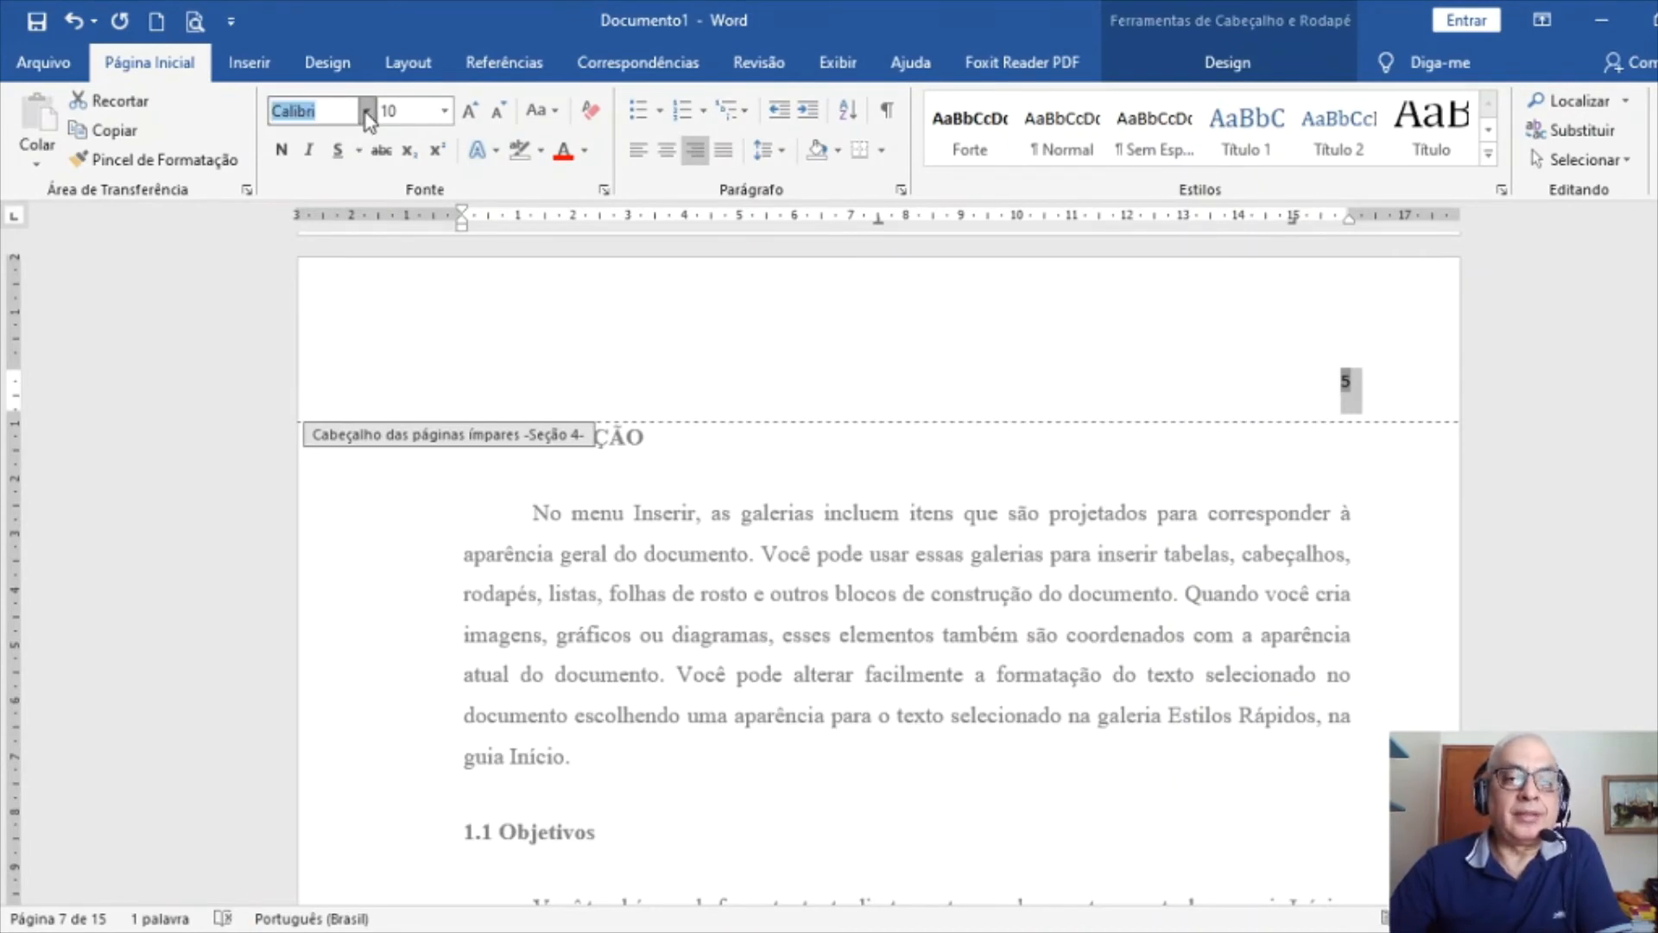
{"action": "type", "text": "Times New R"}
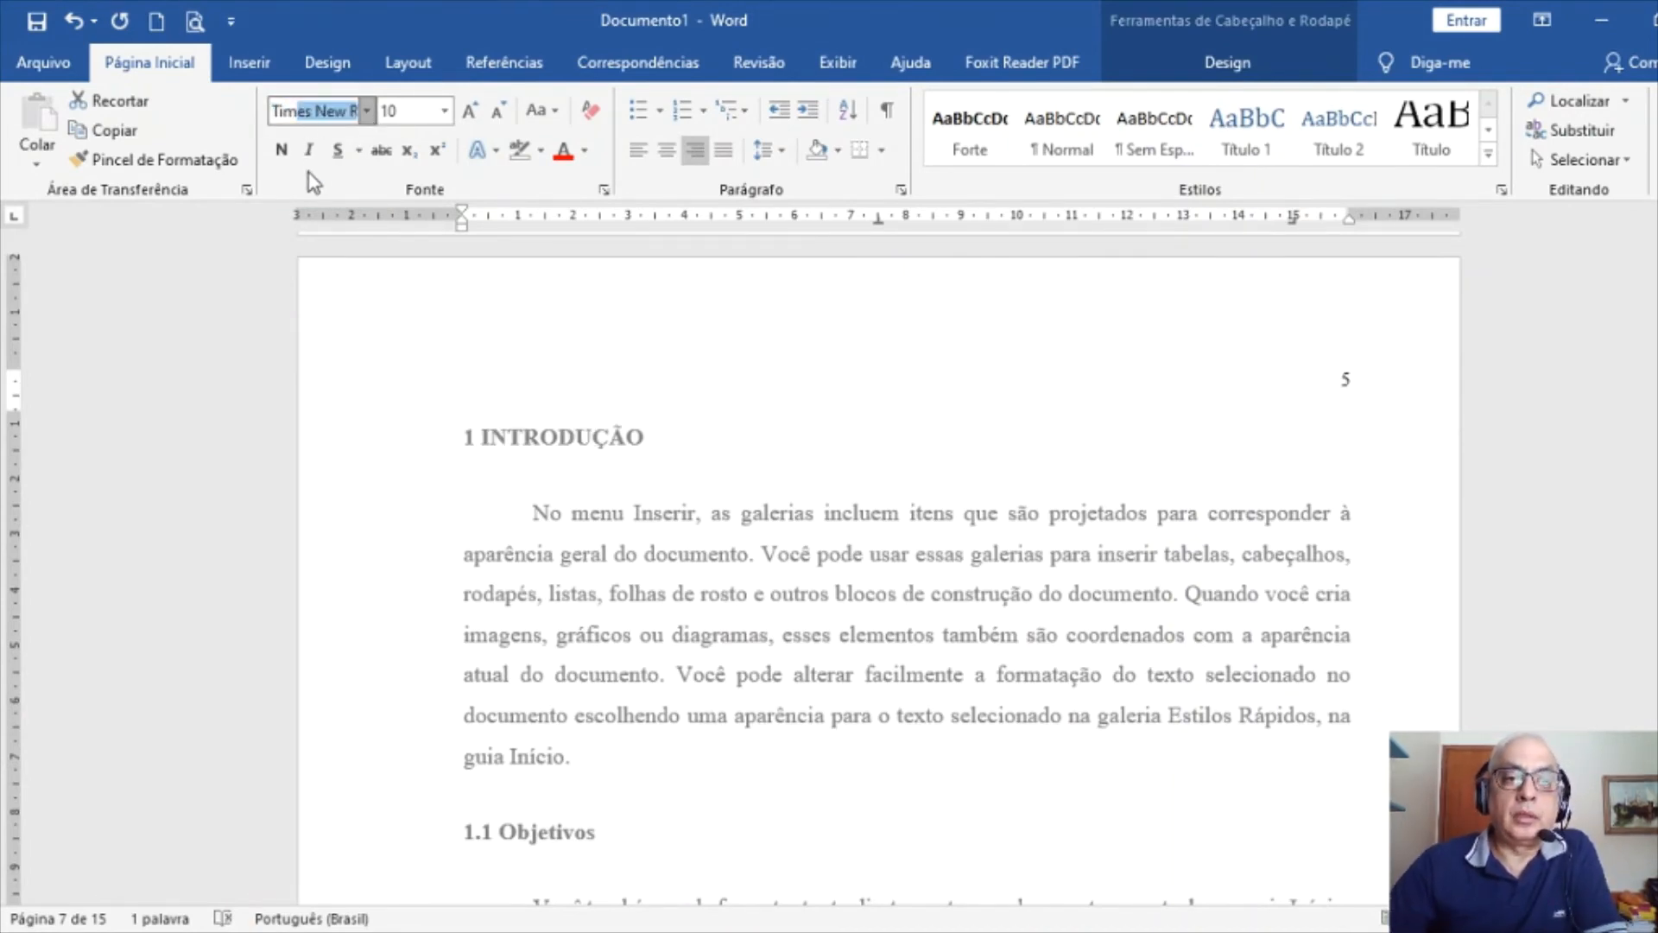
{"action": "key", "text": "Return"}
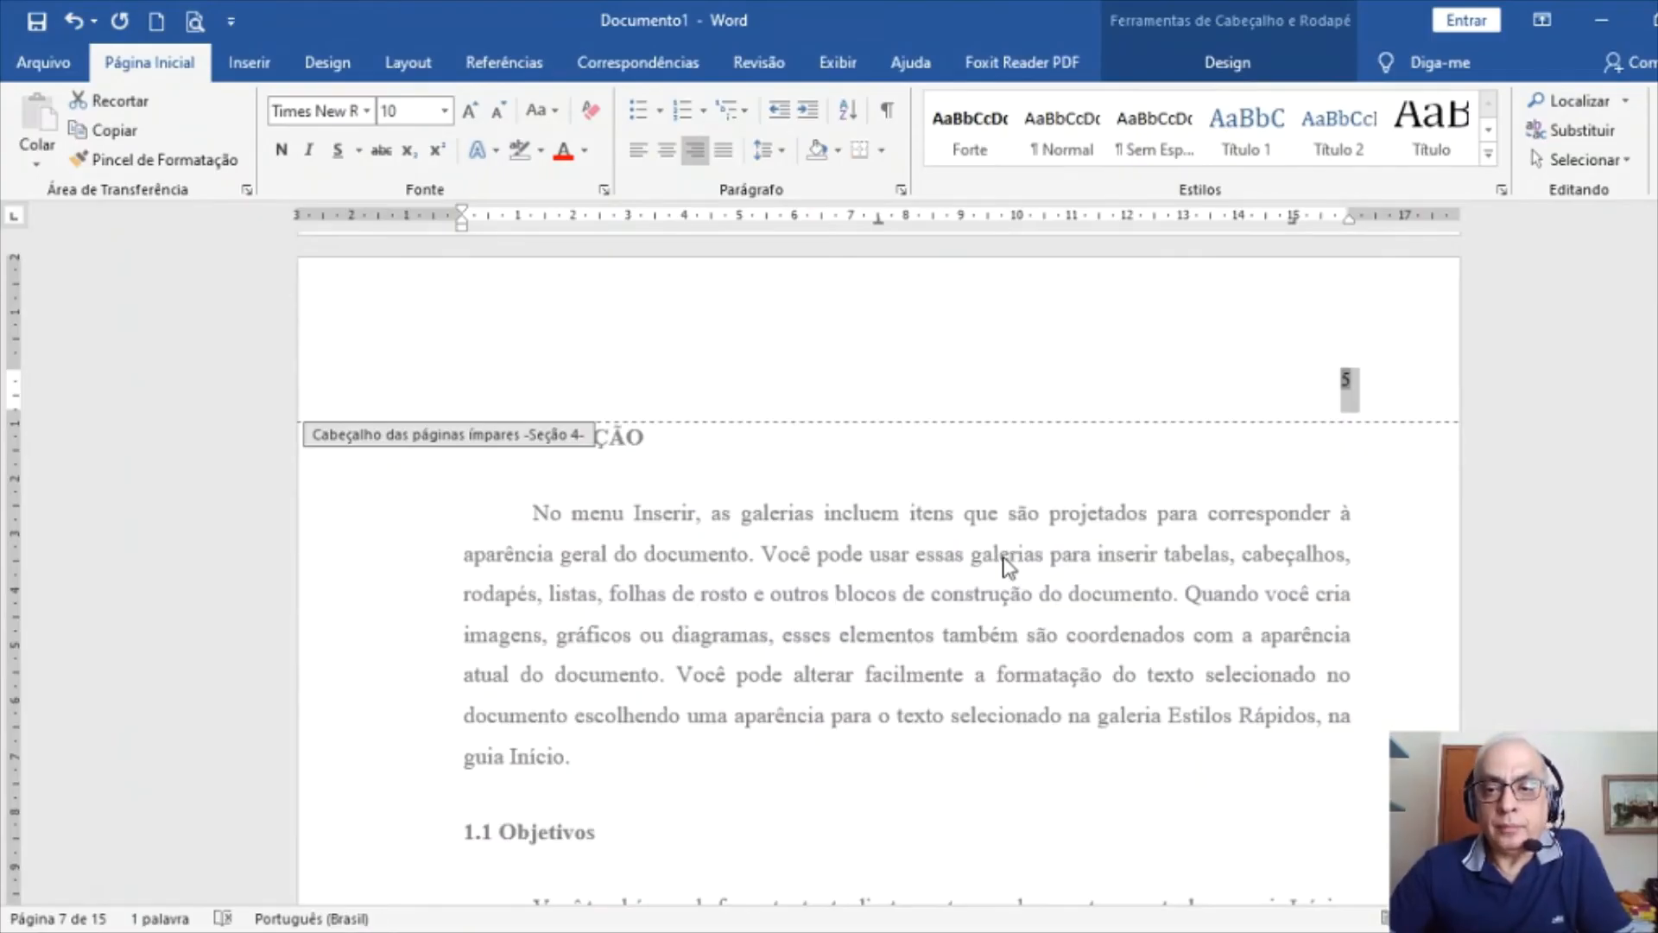
{"action": "double_click", "coordinate": [1009, 557]}
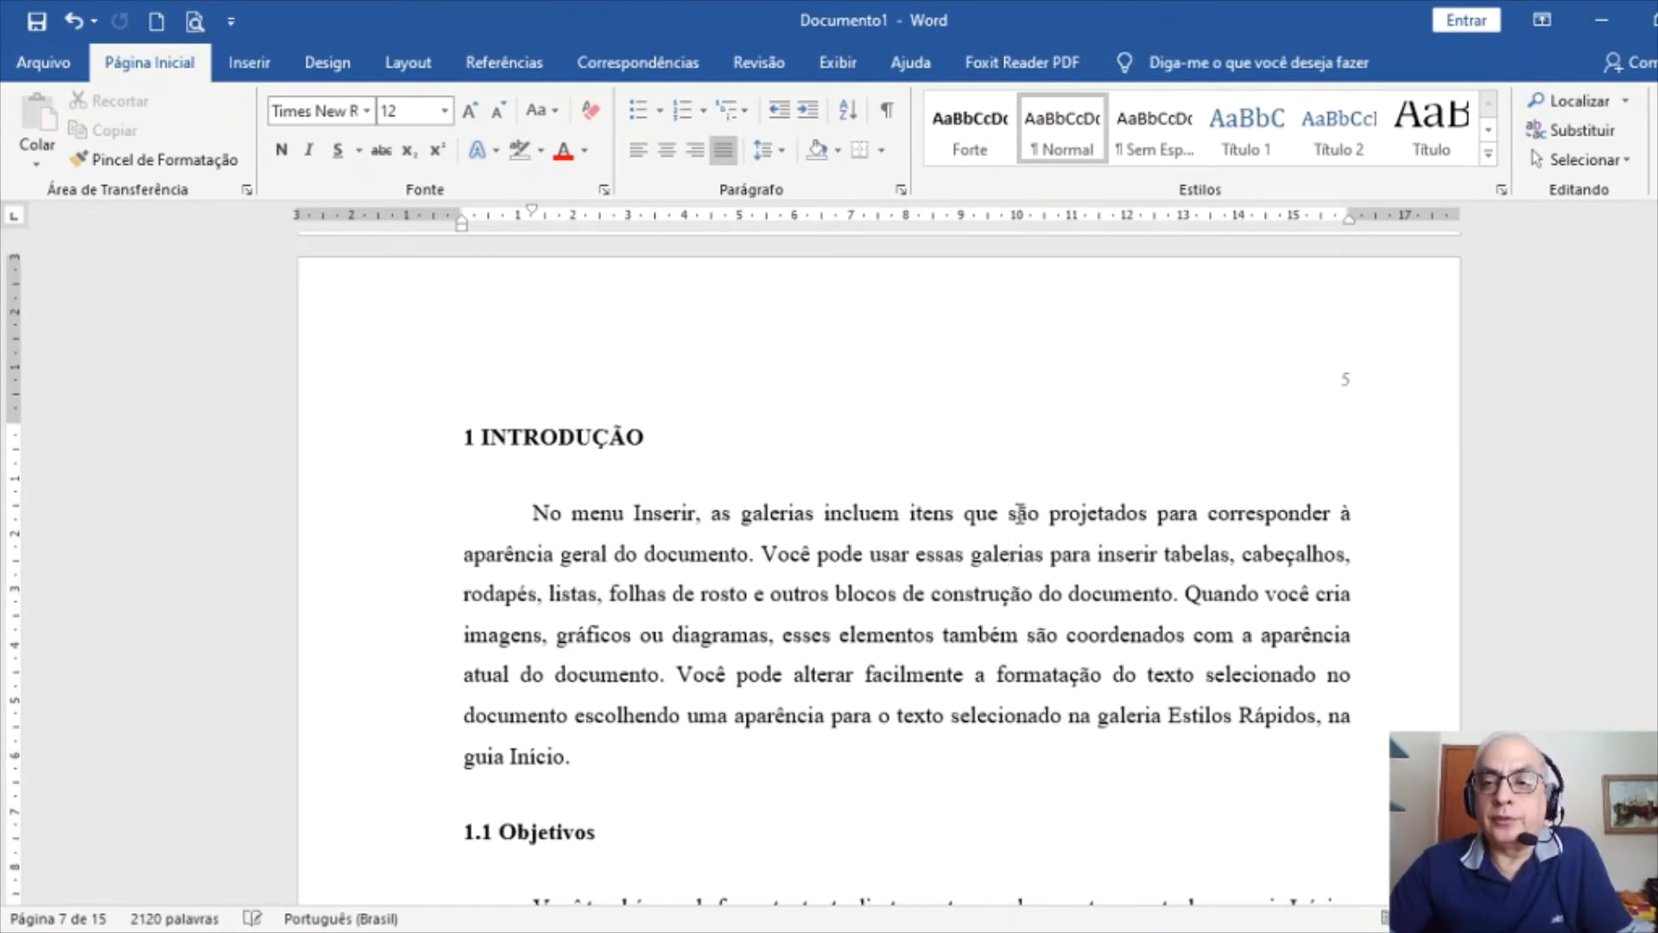
Scroll to the even page starting 'formato que você pode especificar' and click into its text
{"action": "scroll", "coordinate": [1107, 478], "scroll_direction": "up", "scroll_amount": 15}
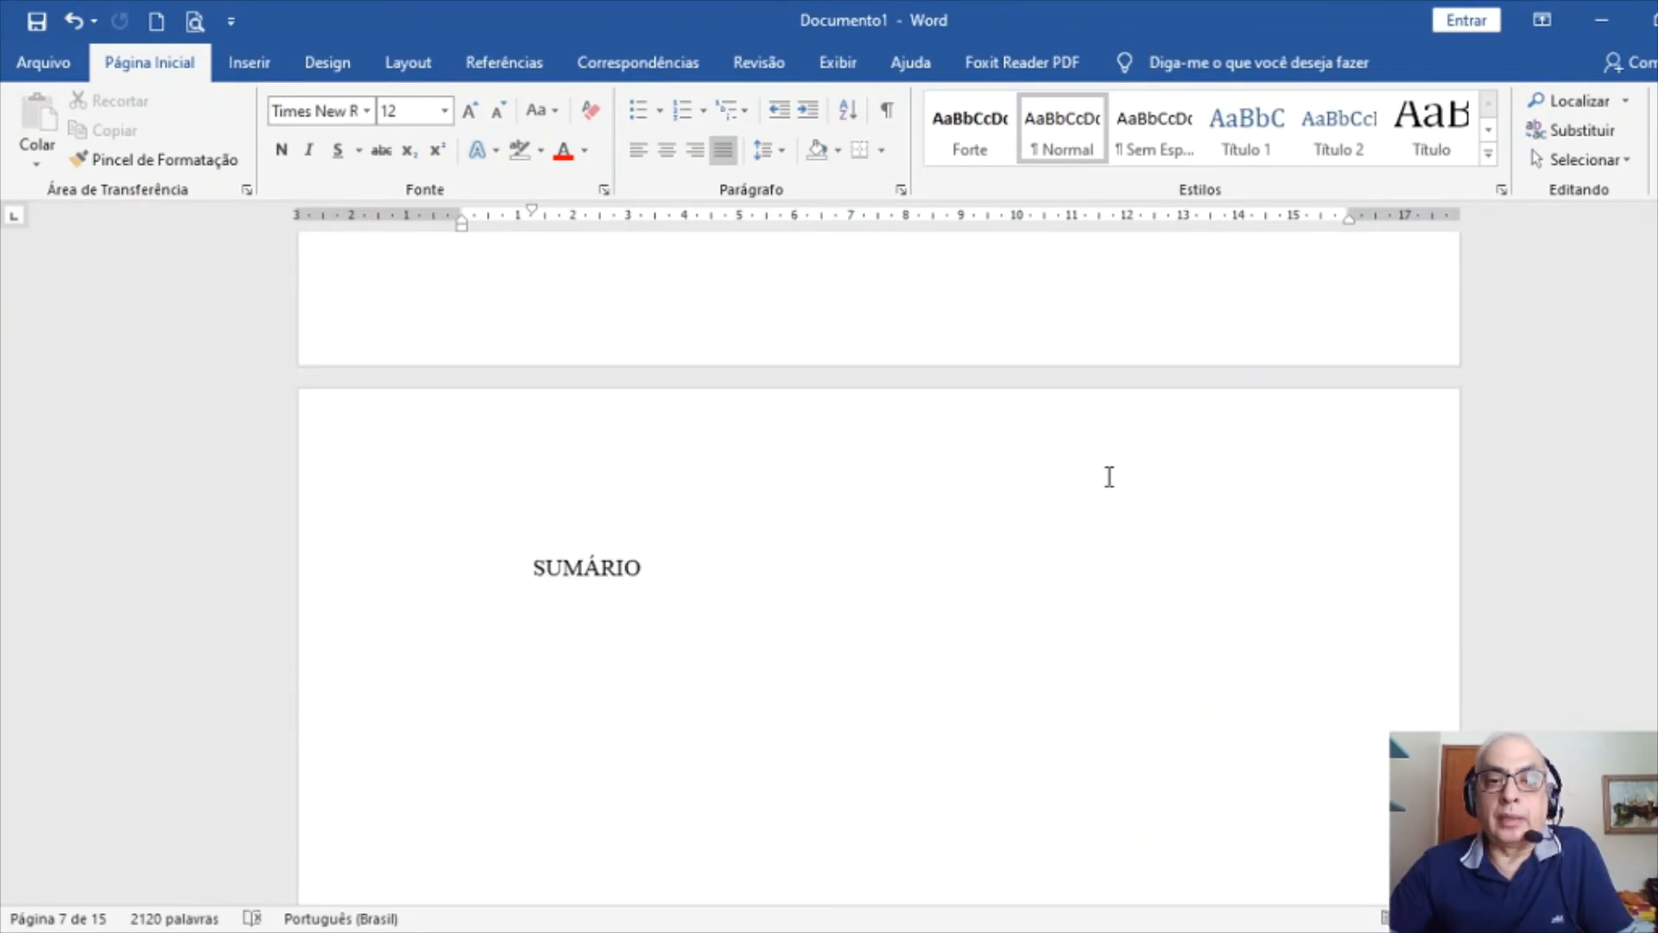
{"action": "scroll", "coordinate": [1109, 478], "scroll_direction": "down", "scroll_amount": 20}
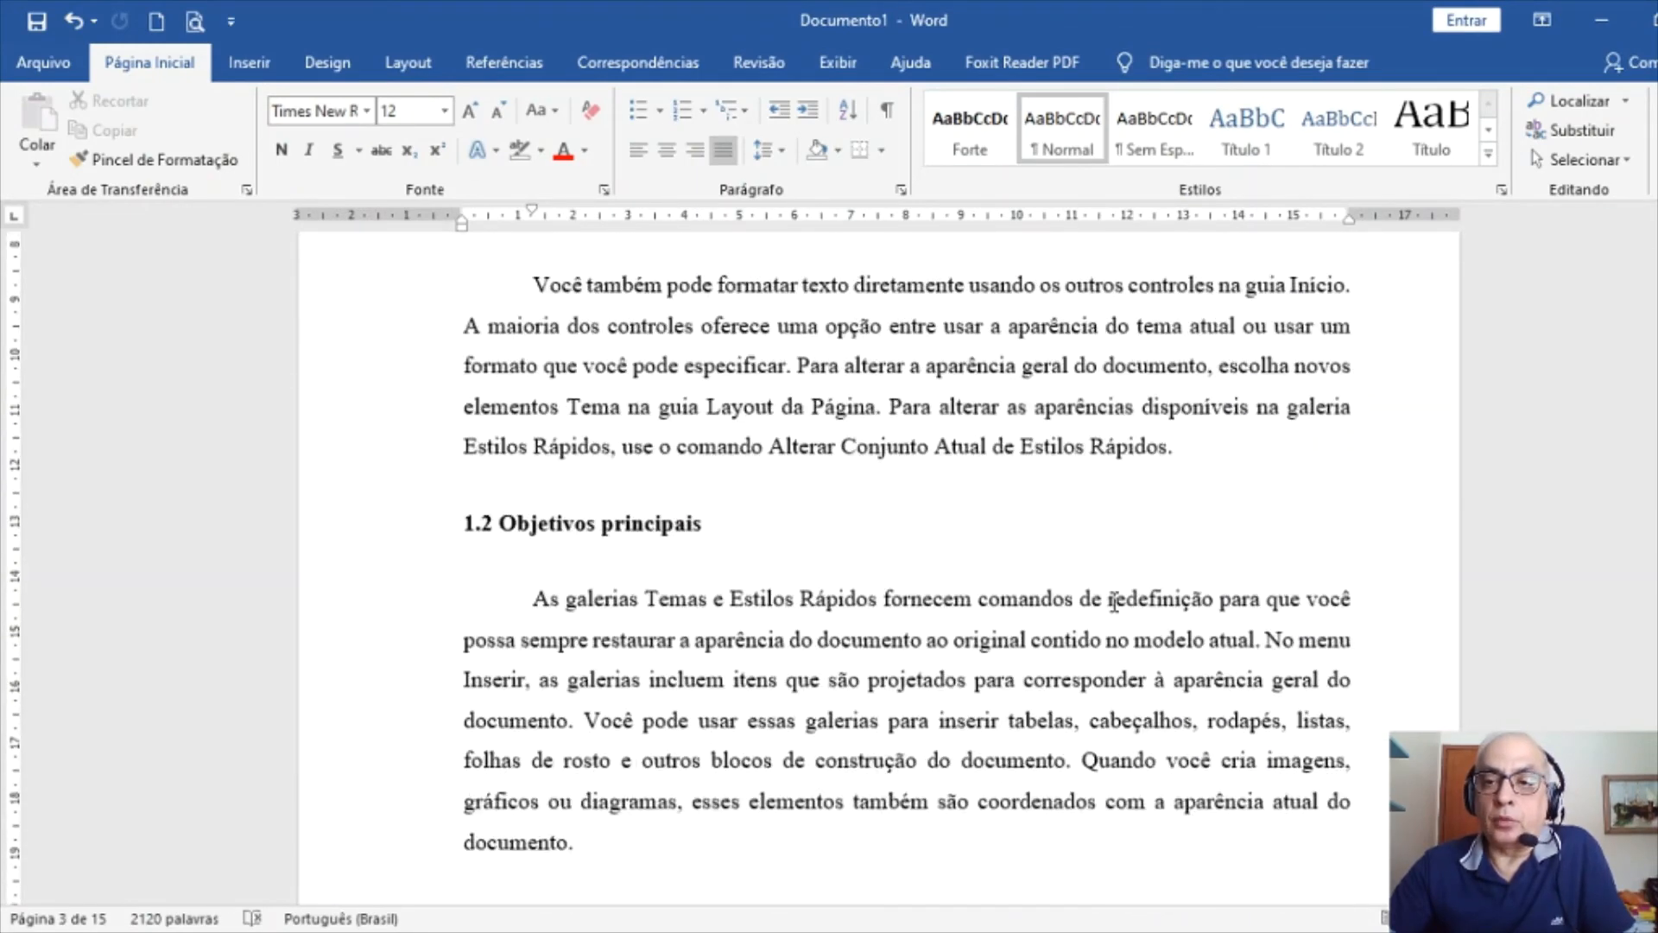
{"action": "scroll", "coordinate": [1114, 607], "scroll_direction": "down", "scroll_amount": 12}
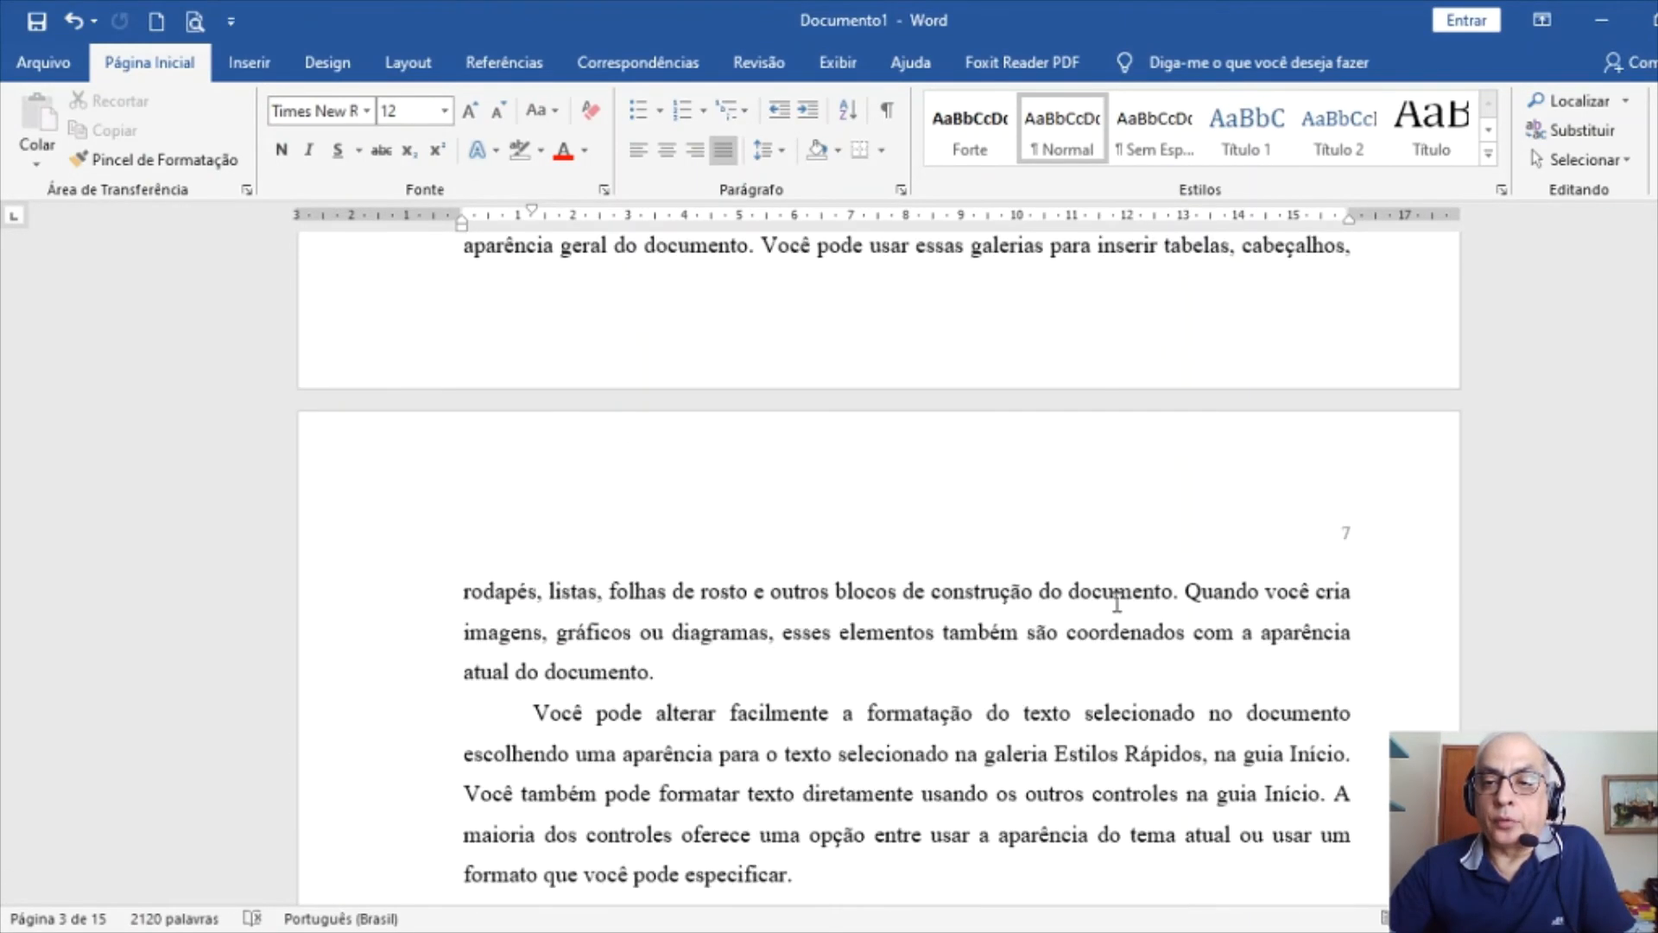
{"action": "scroll", "coordinate": [881, 473], "scroll_direction": "down", "scroll_amount": 15}
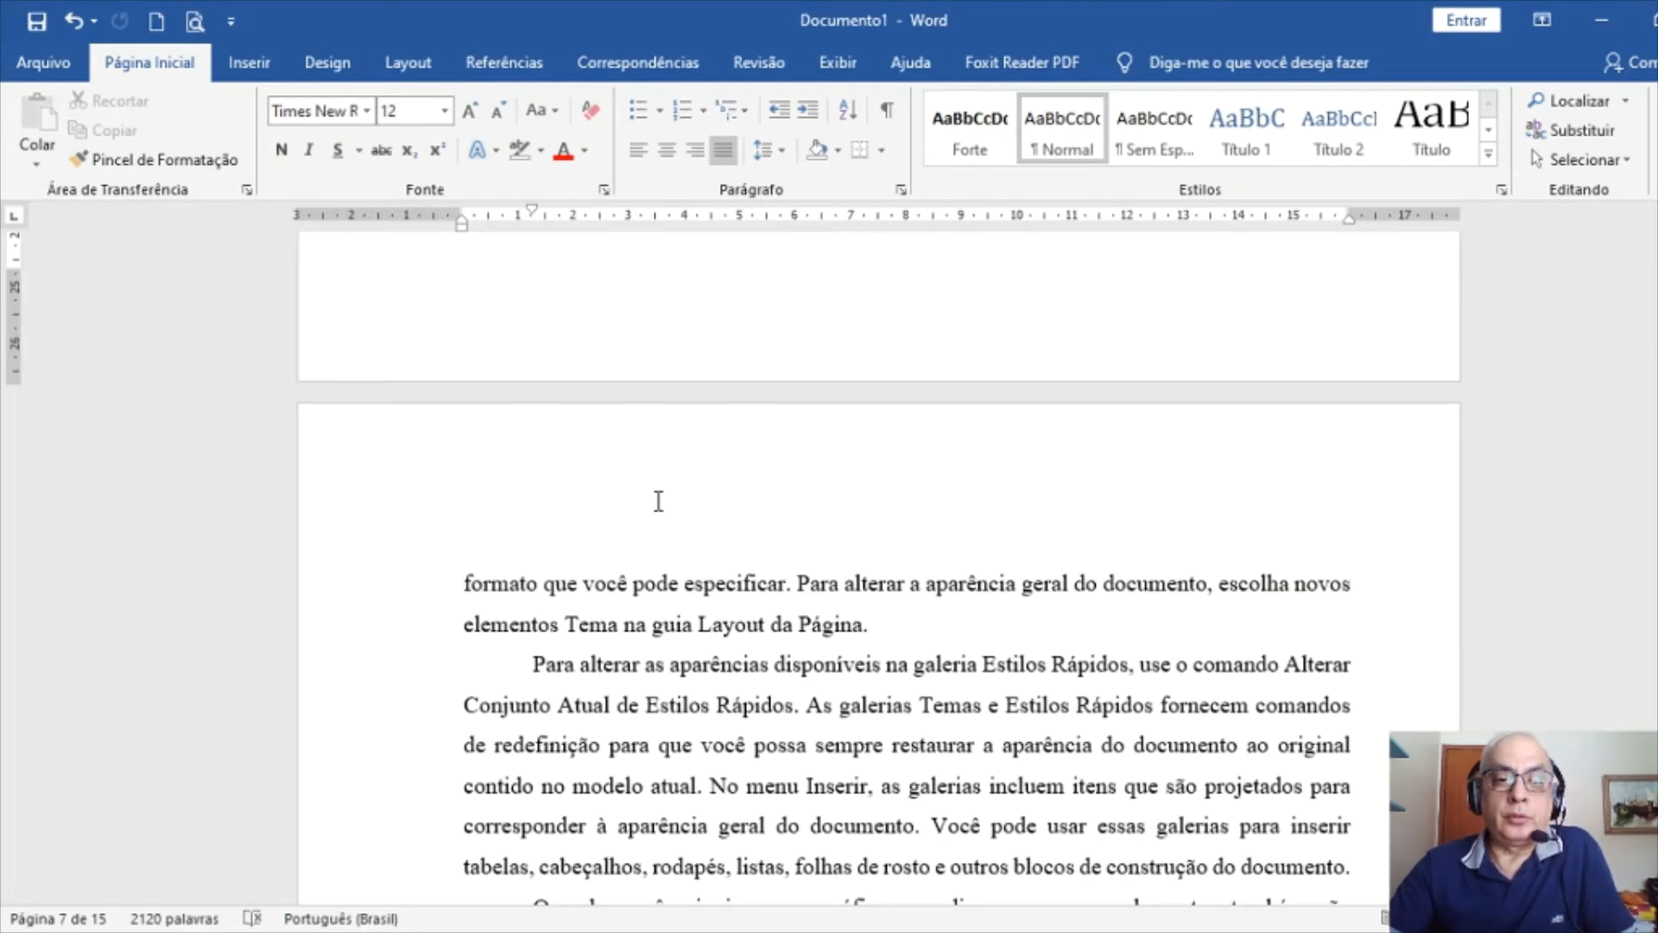
{"action": "left_click", "coordinate": [711, 624]}
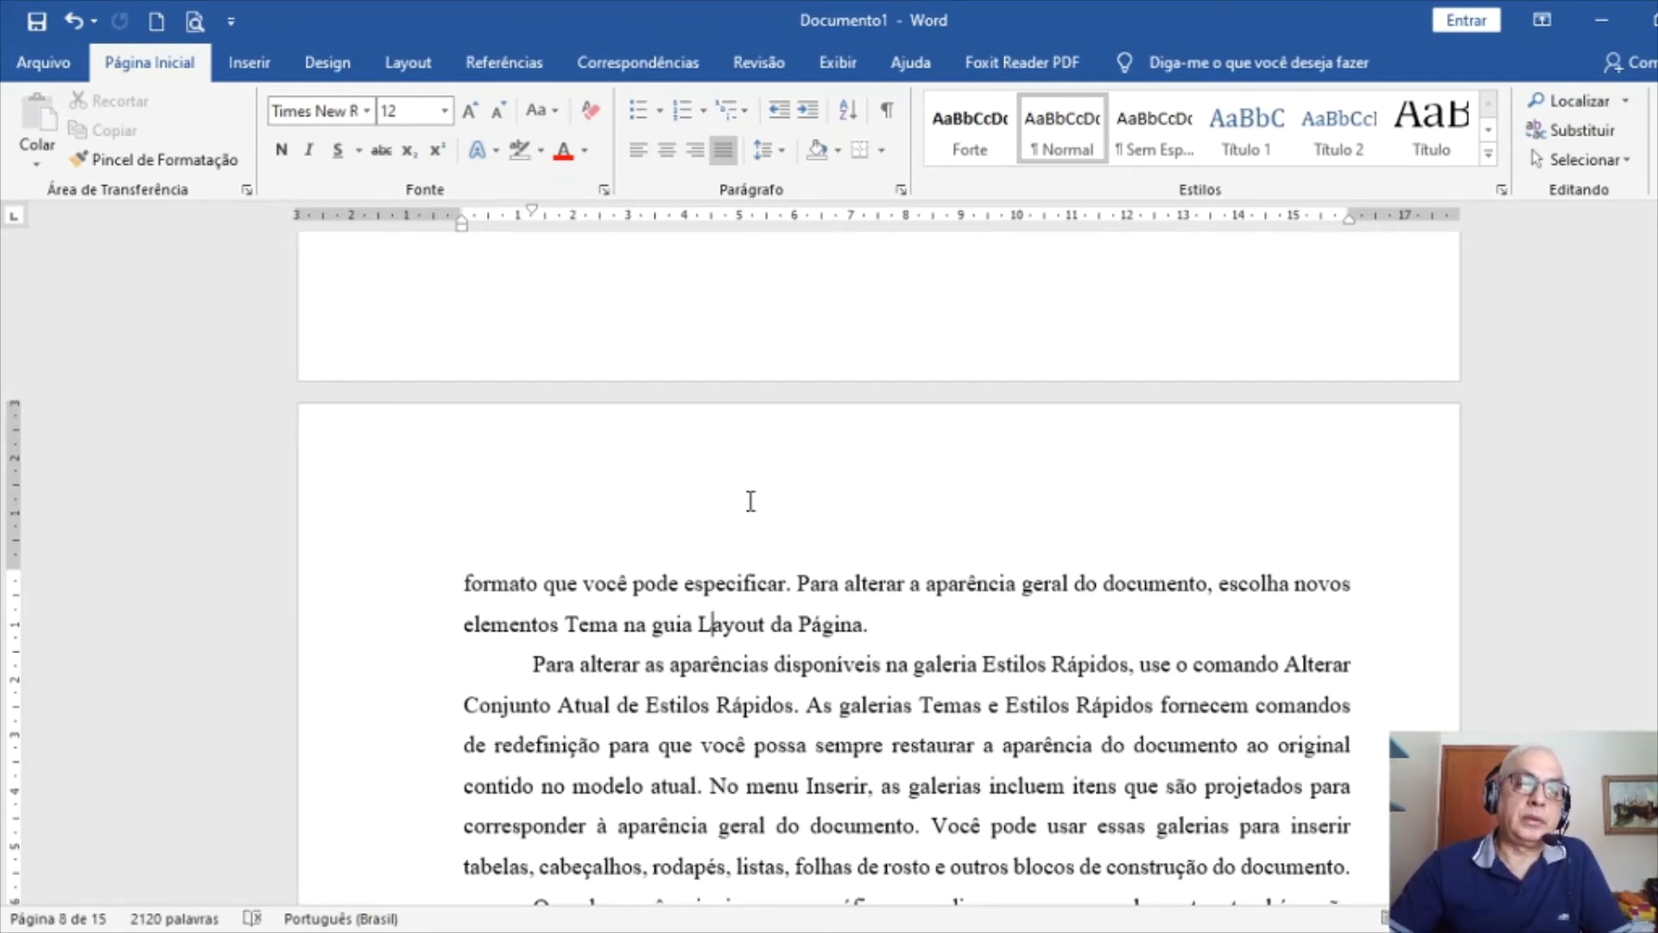
Unlink the even-page header from the previous section and insert page number 6
{"action": "double_click", "coordinate": [617, 497]}
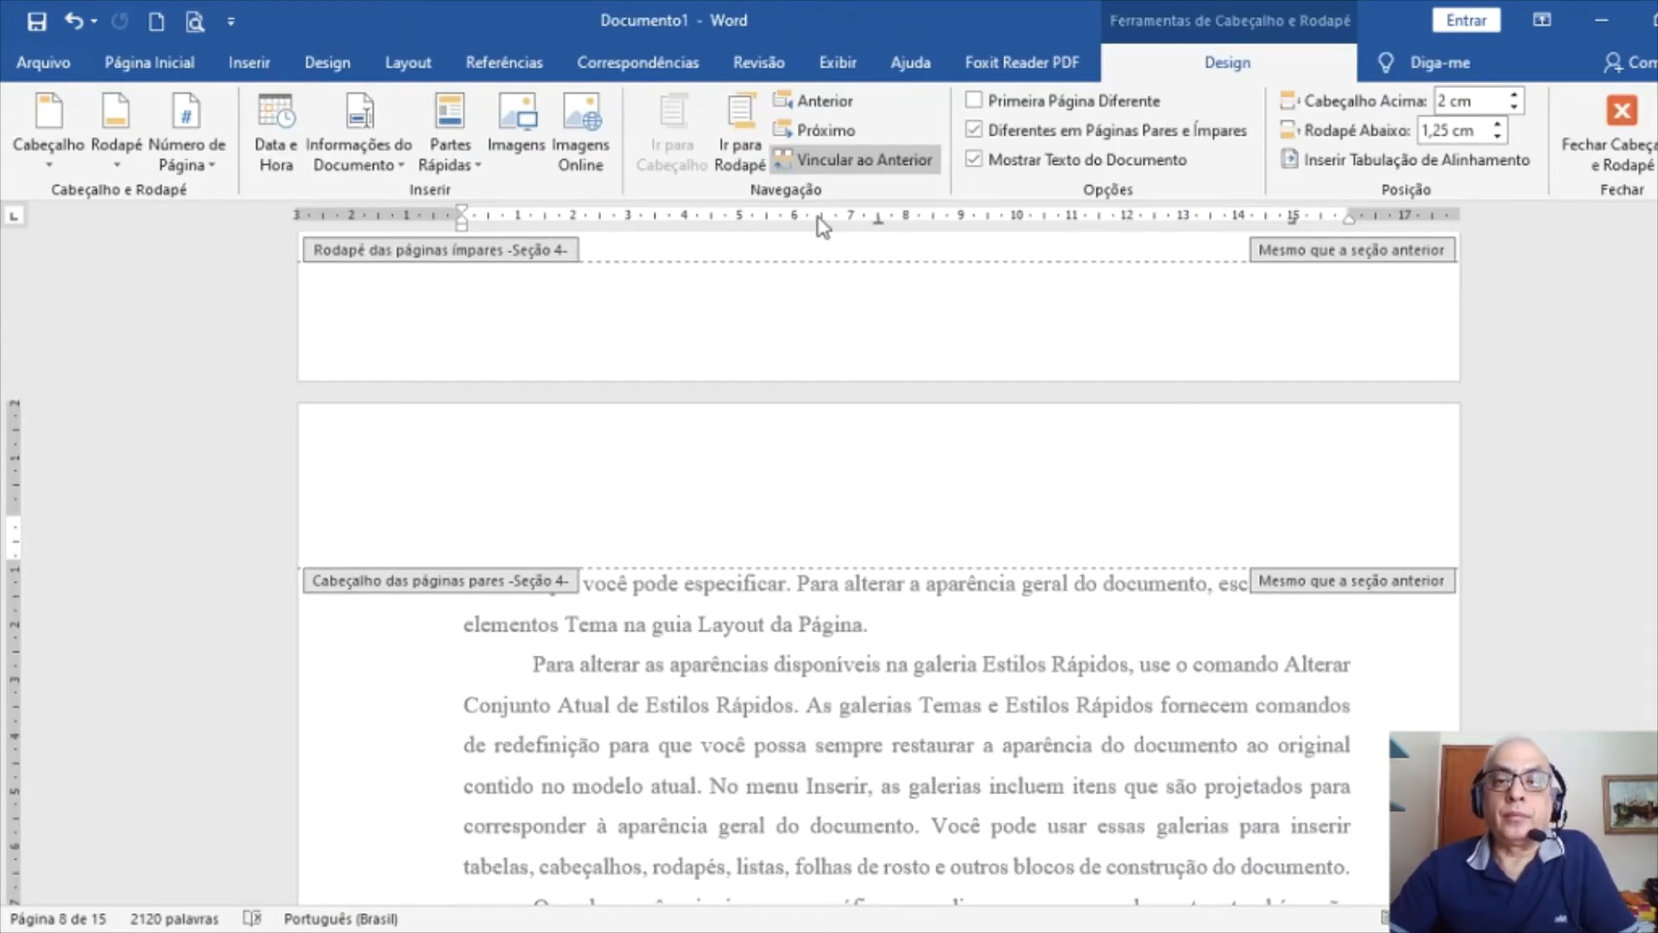
{"action": "left_click", "coordinate": [836, 166]}
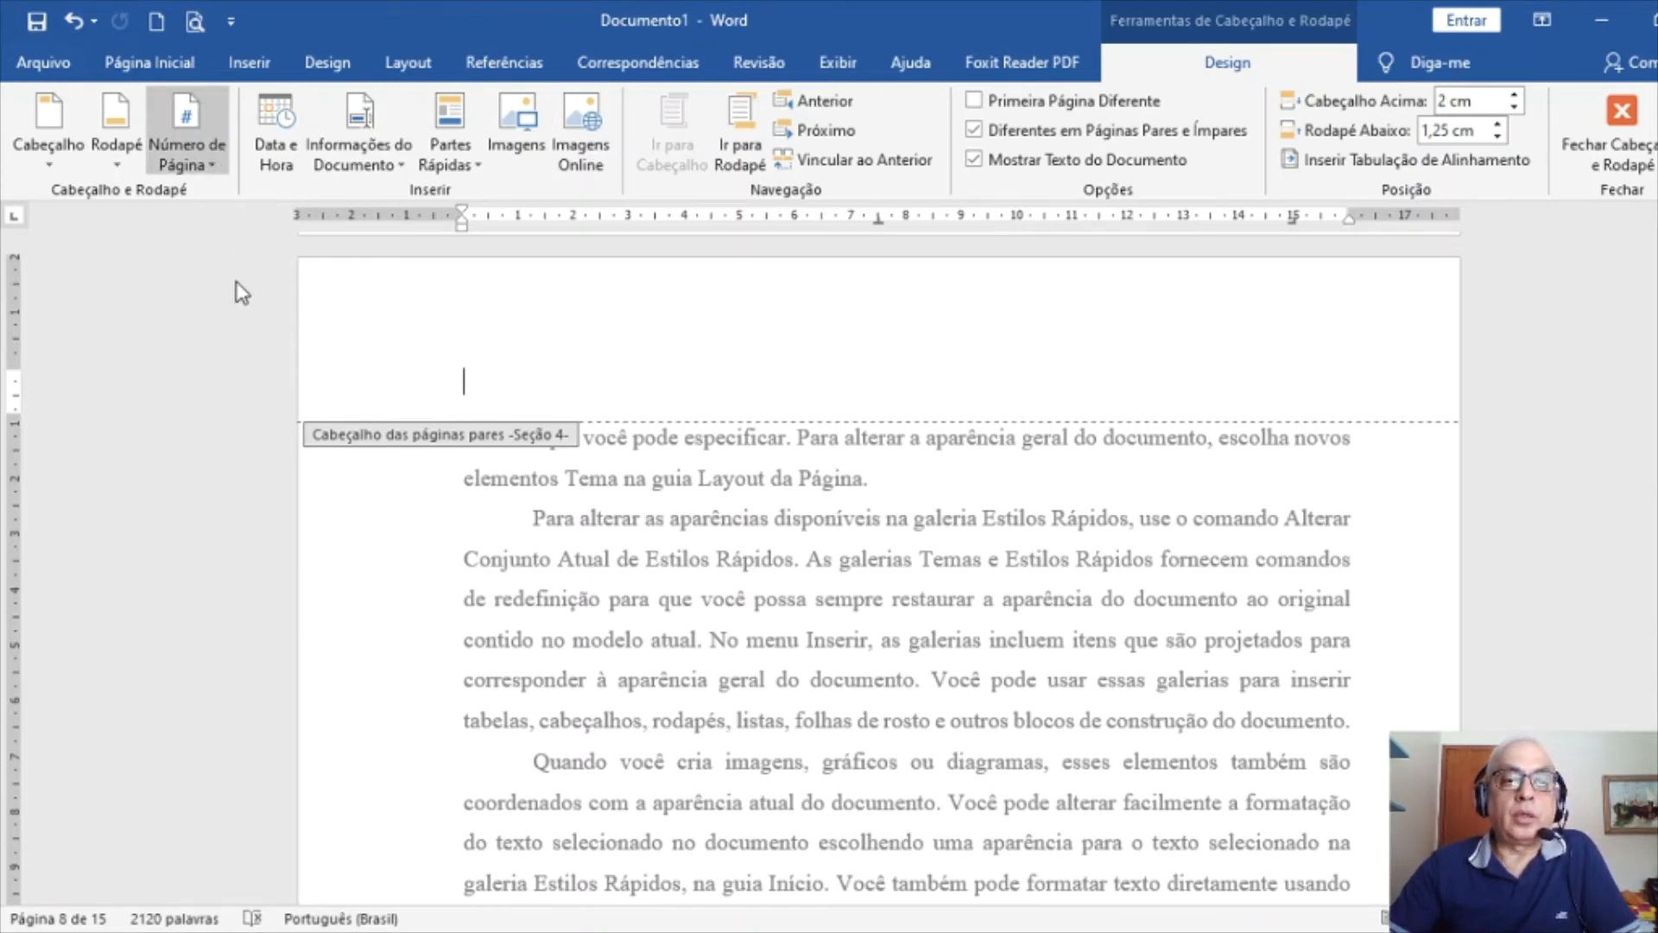
{"action": "left_click", "coordinate": [560, 351]}
Set page number 6 to Times New Roman 10 pt and close the header
{"action": "left_click_drag", "start_coordinate": [526, 381], "coordinate": [404, 380]}
{"action": "left_click", "coordinate": [150, 62]}
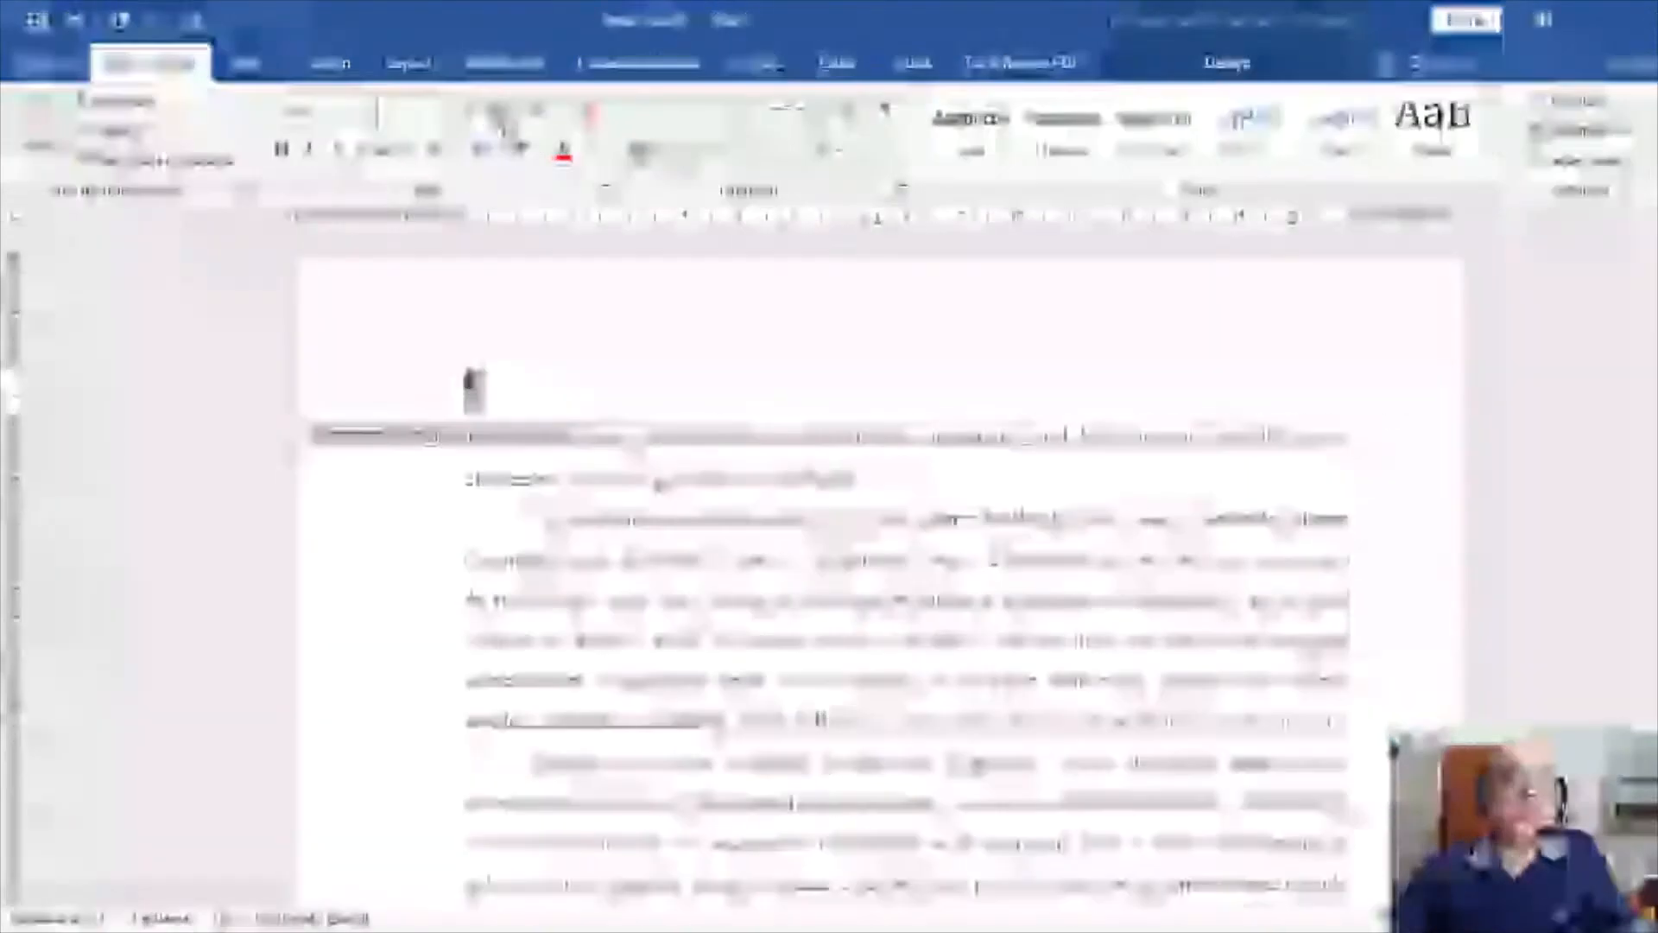
{"action": "left_click", "coordinate": [498, 111]}
{"action": "left_click", "coordinate": [356, 111]}
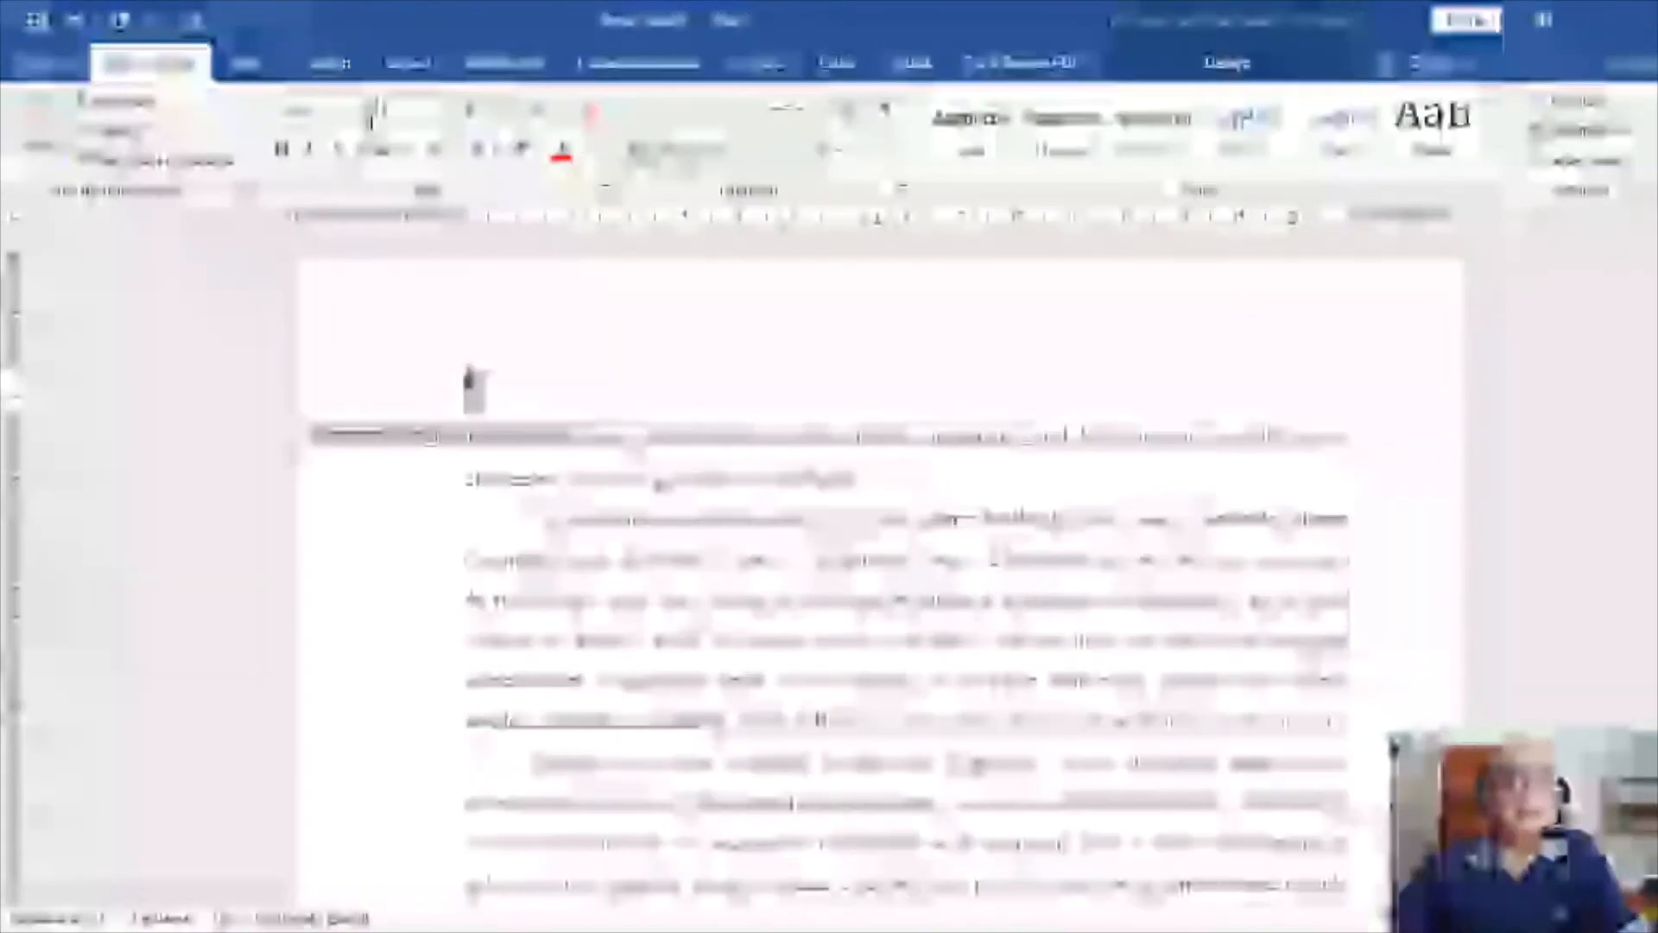
{"action": "type", "text": "Times New R"}
{"action": "key", "text": "Return"}
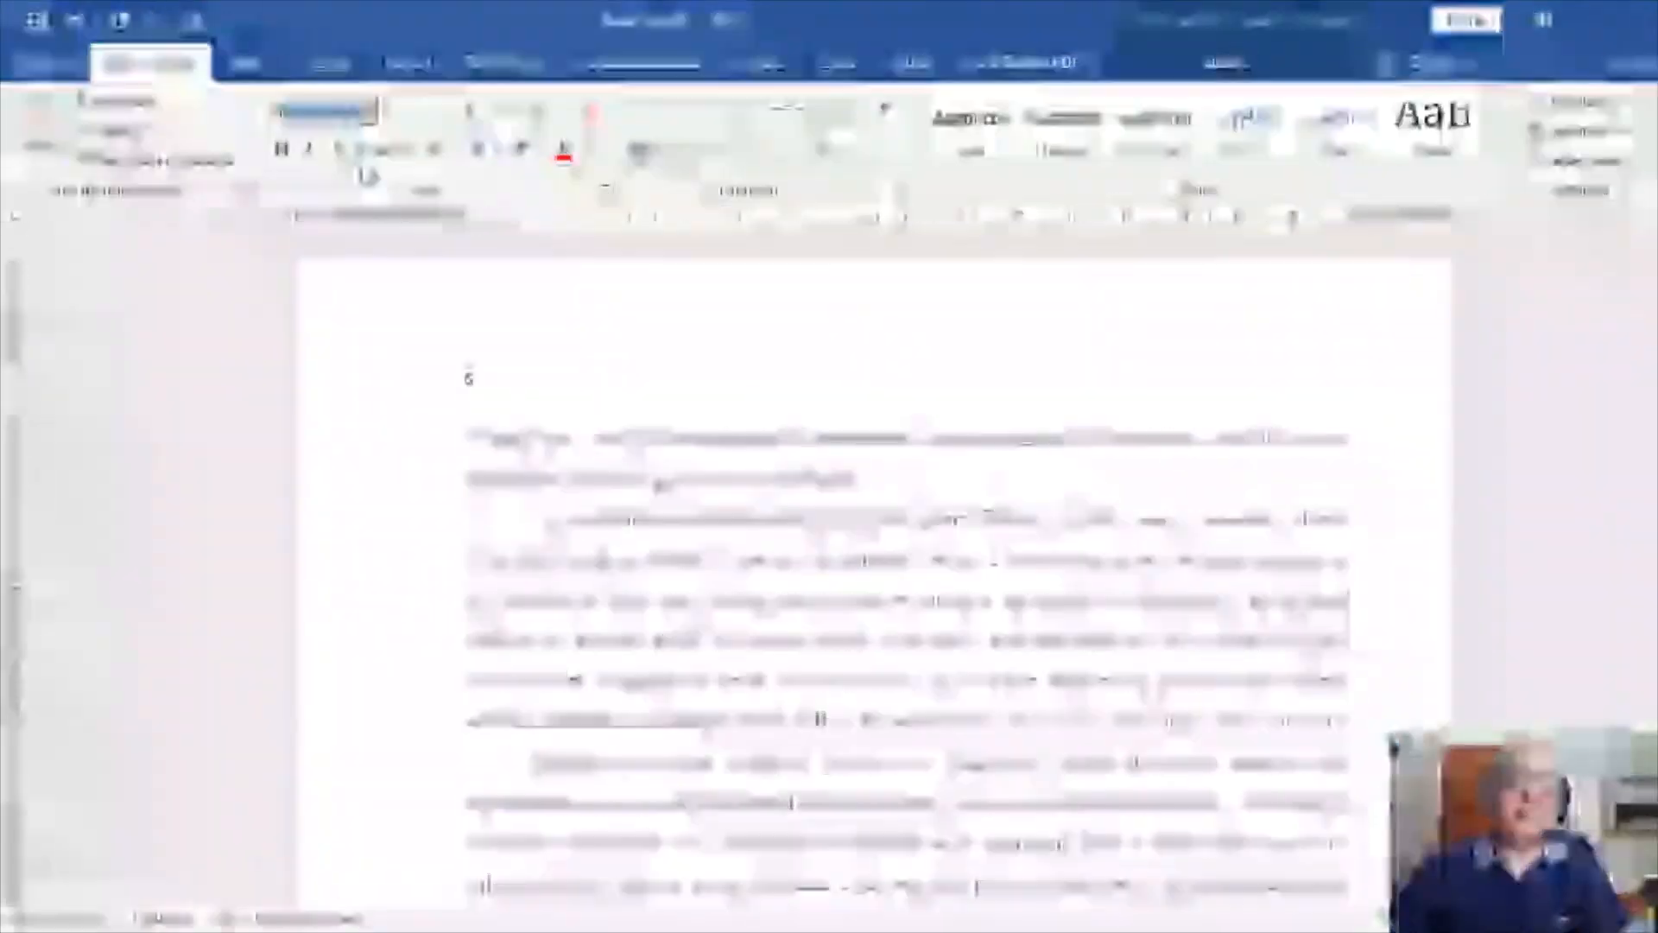
{"action": "double_click", "coordinate": [577, 522]}
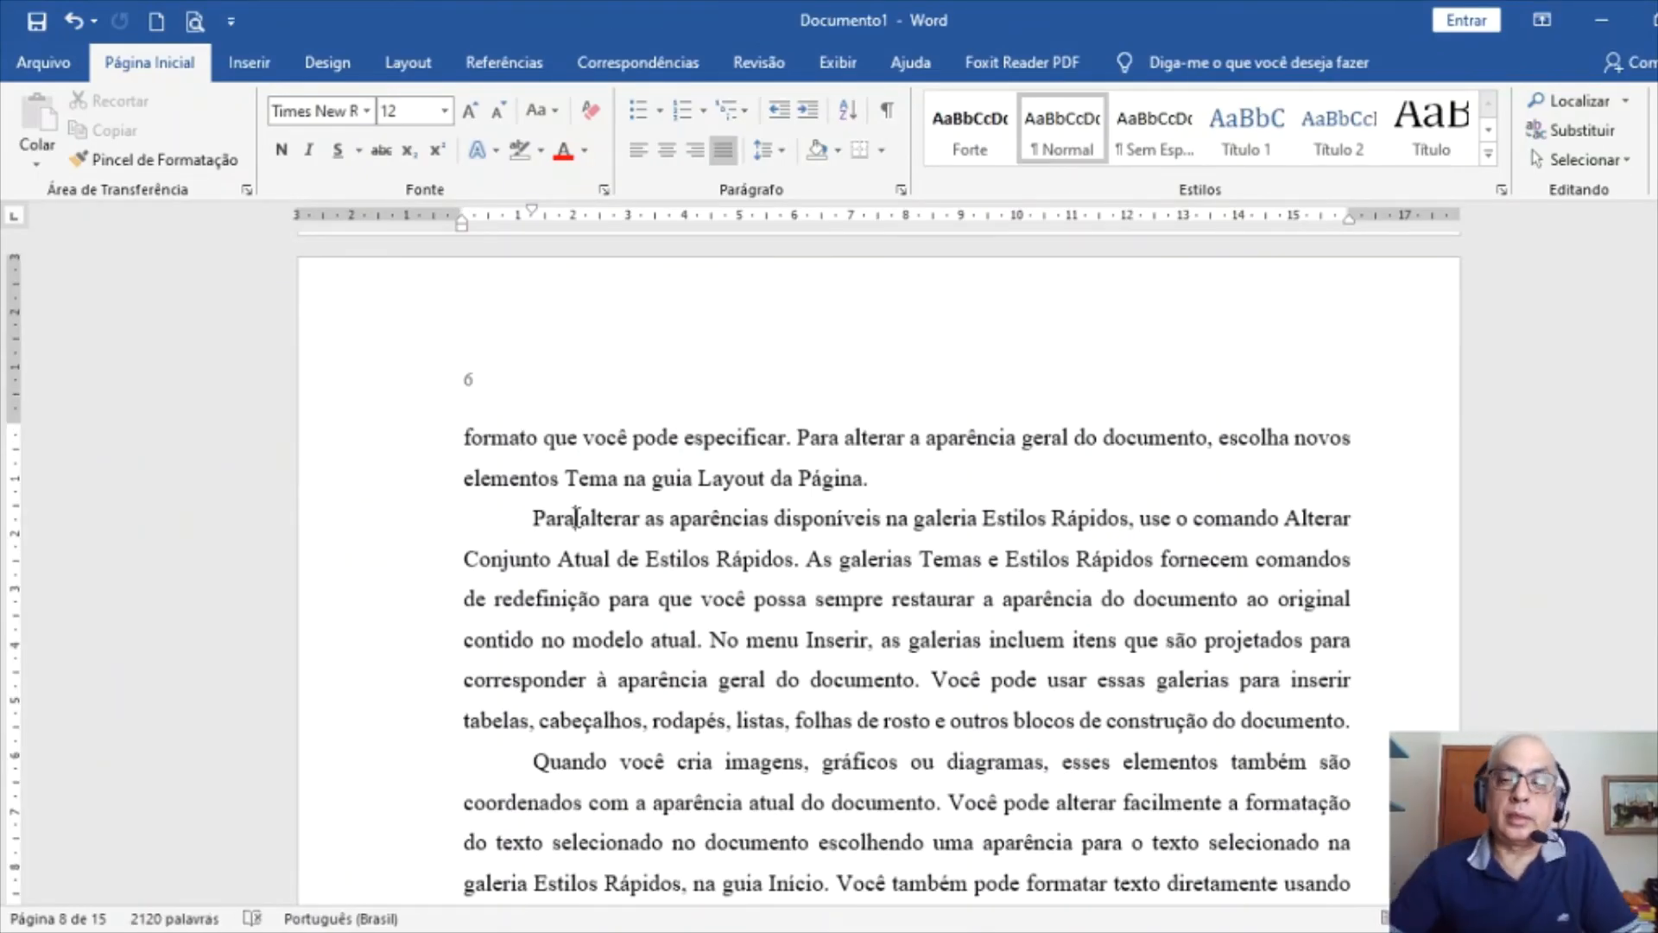
Scroll through the document and jump back page by page toward the SUMÁRIO page
{"action": "scroll", "coordinate": [646, 521], "scroll_direction": "up", "scroll_amount": 15}
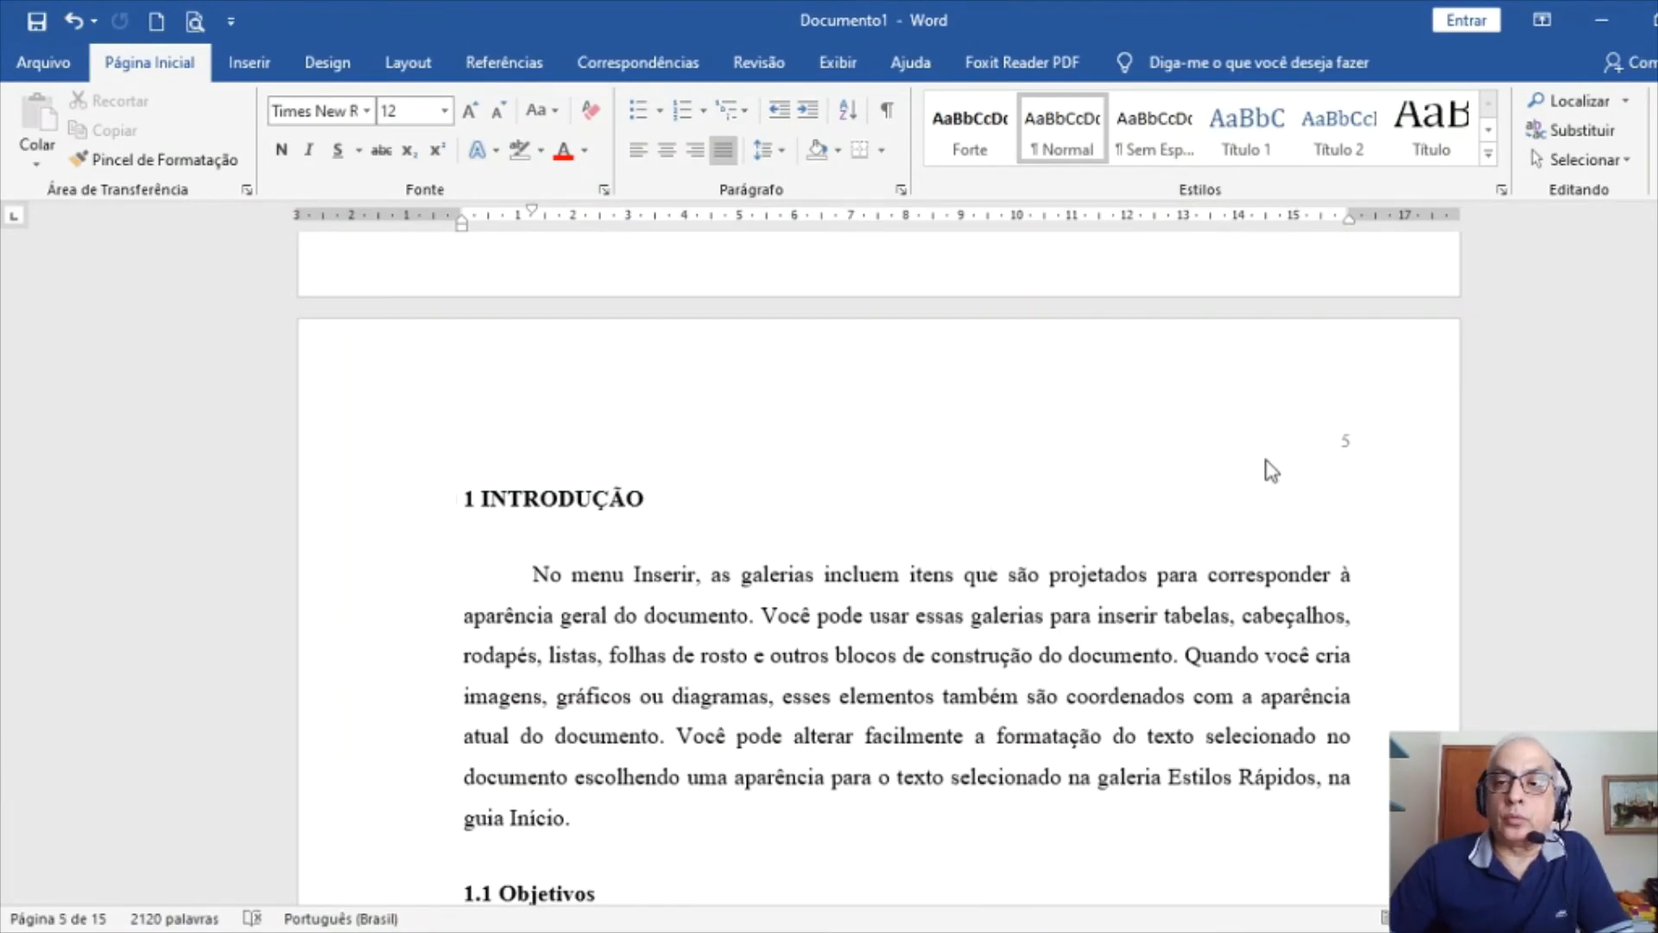
{"action": "scroll", "coordinate": [1265, 470], "scroll_direction": "down", "scroll_amount": 15}
{"action": "scroll", "coordinate": [846, 715], "scroll_direction": "down", "scroll_amount": 15}
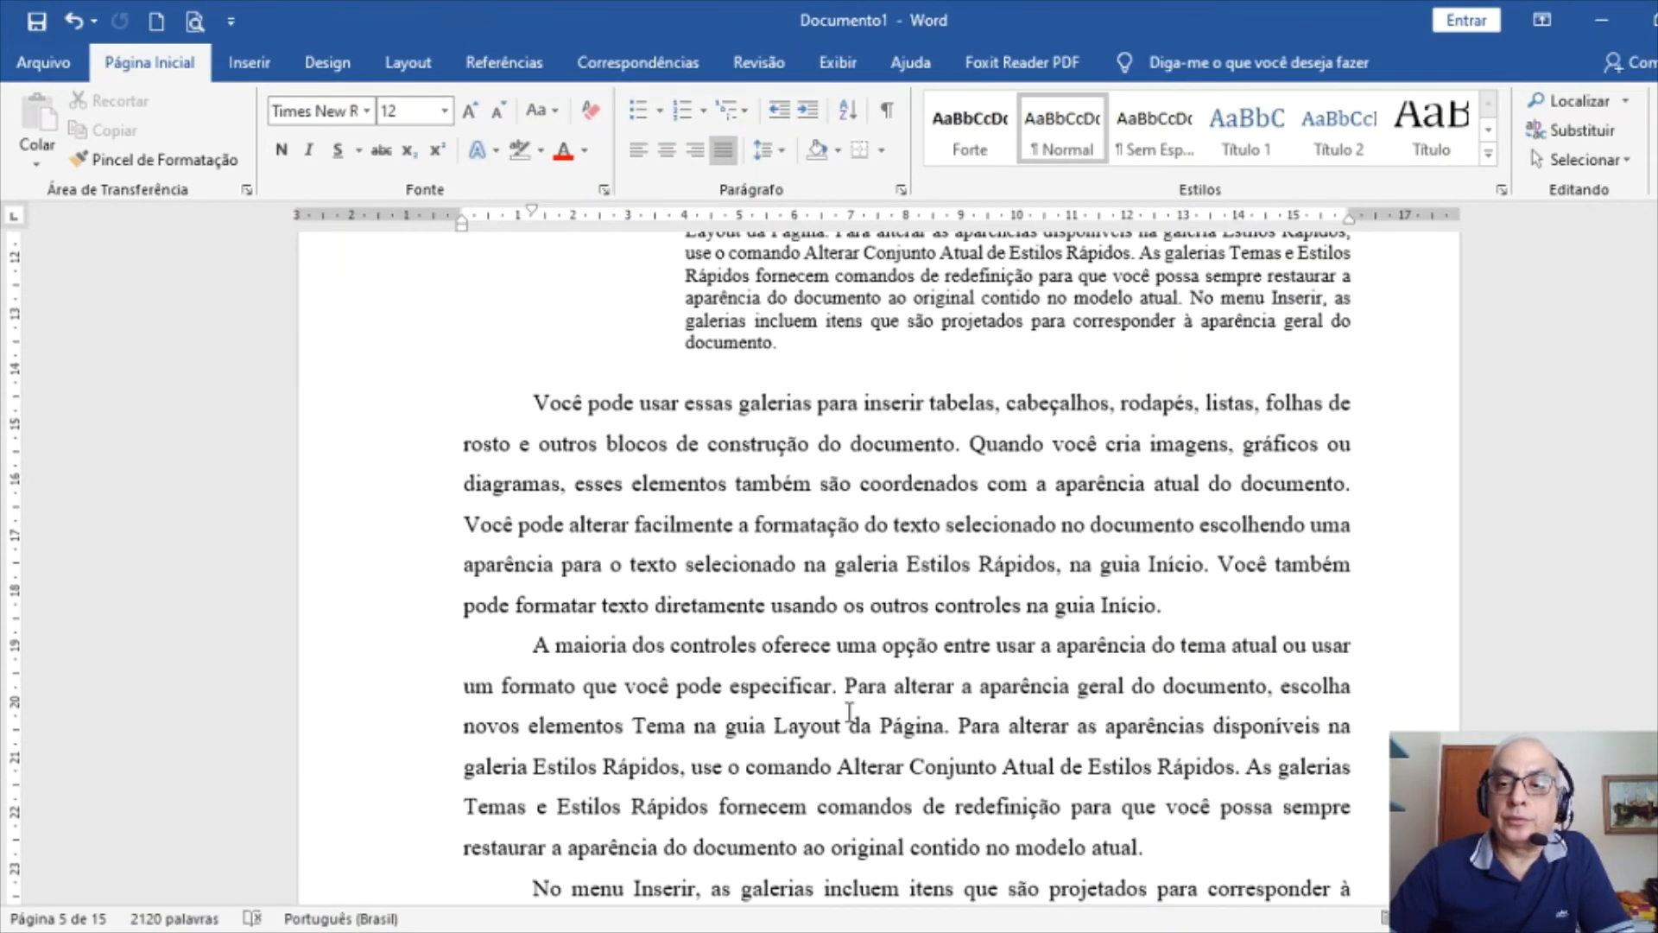
{"action": "scroll", "coordinate": [845, 722], "scroll_direction": "down", "scroll_amount": 8}
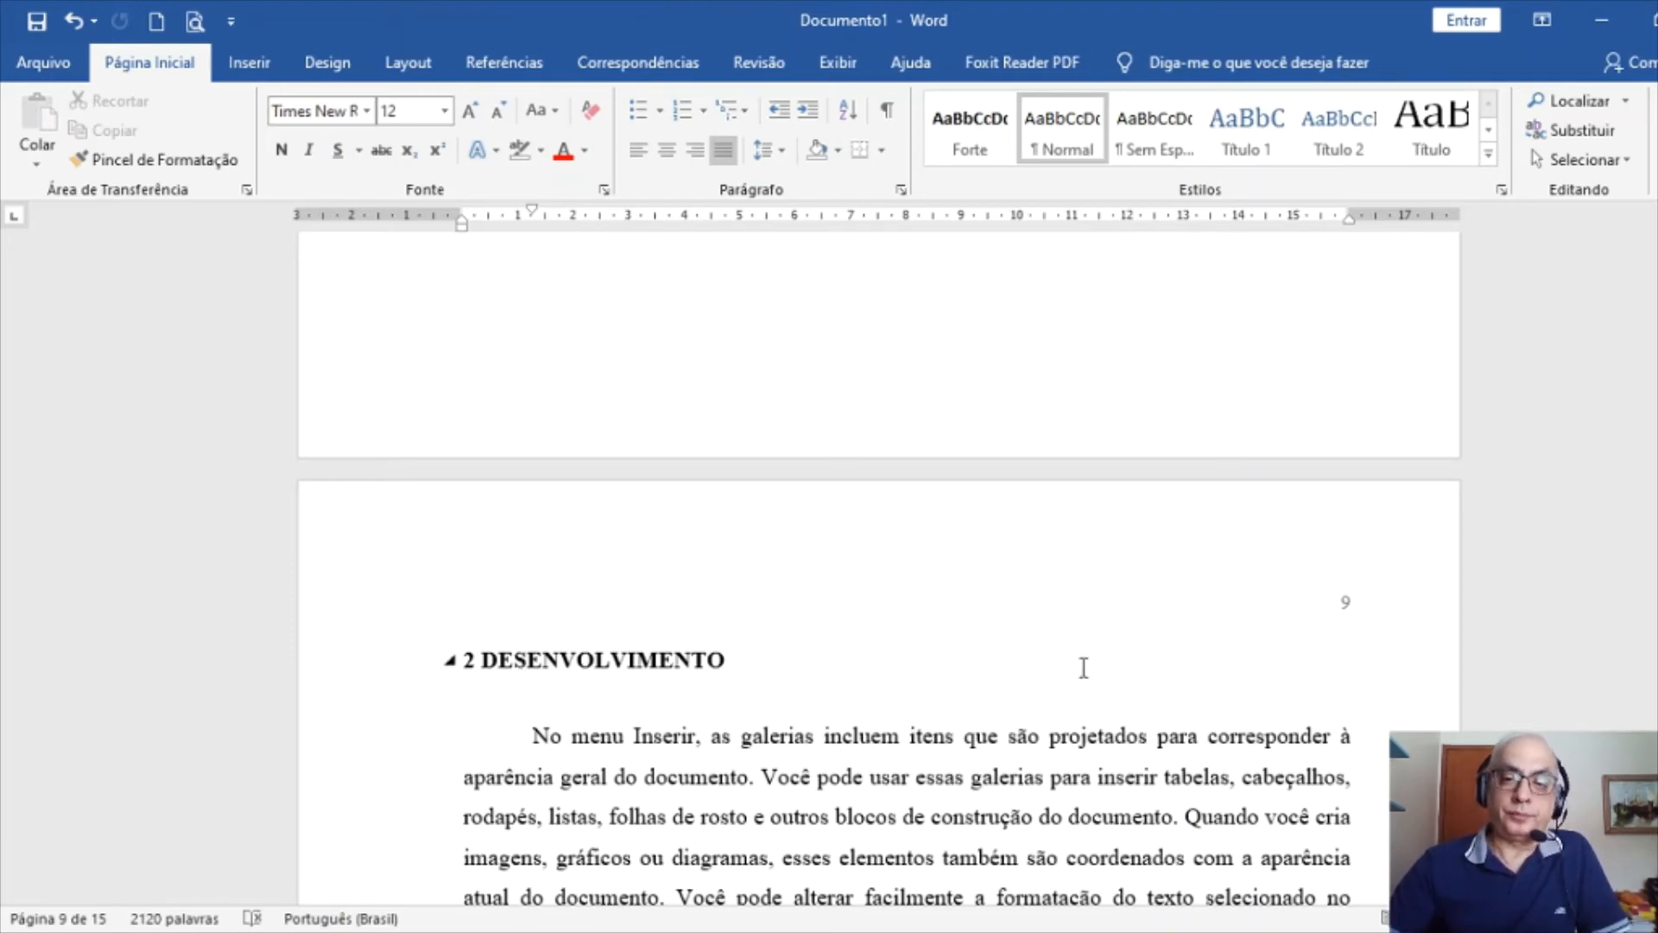
{"action": "scroll", "coordinate": [860, 661], "scroll_direction": "down", "scroll_amount": 6}
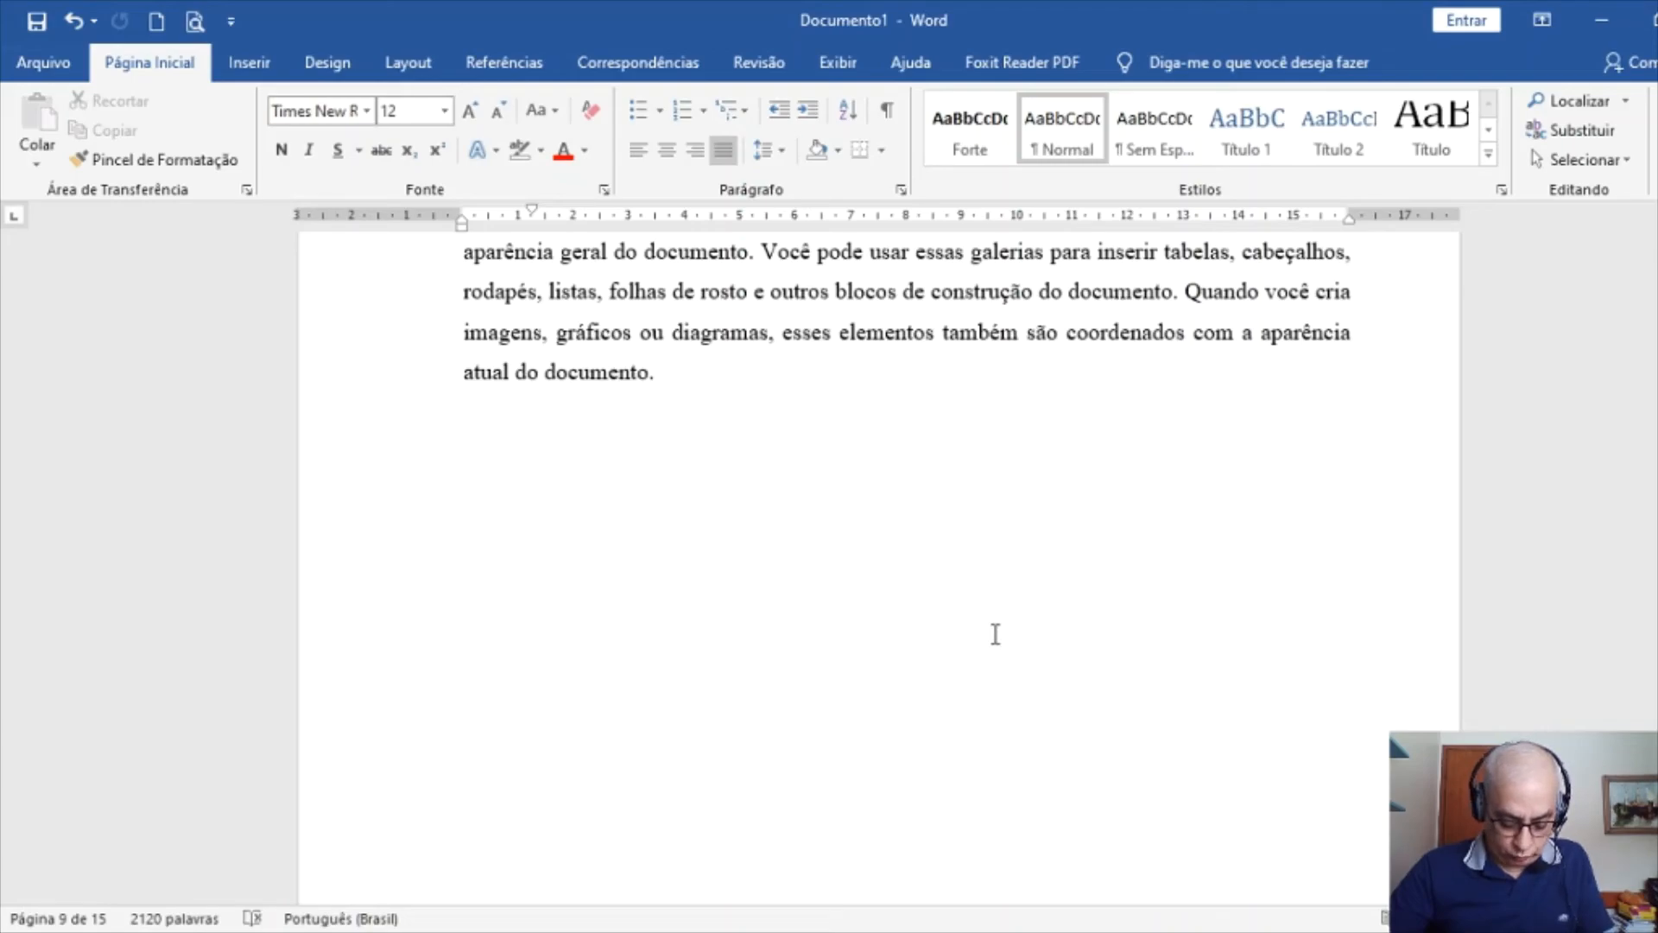
{"action": "scroll", "coordinate": [996, 635], "scroll_direction": "up", "scroll_amount": 17}
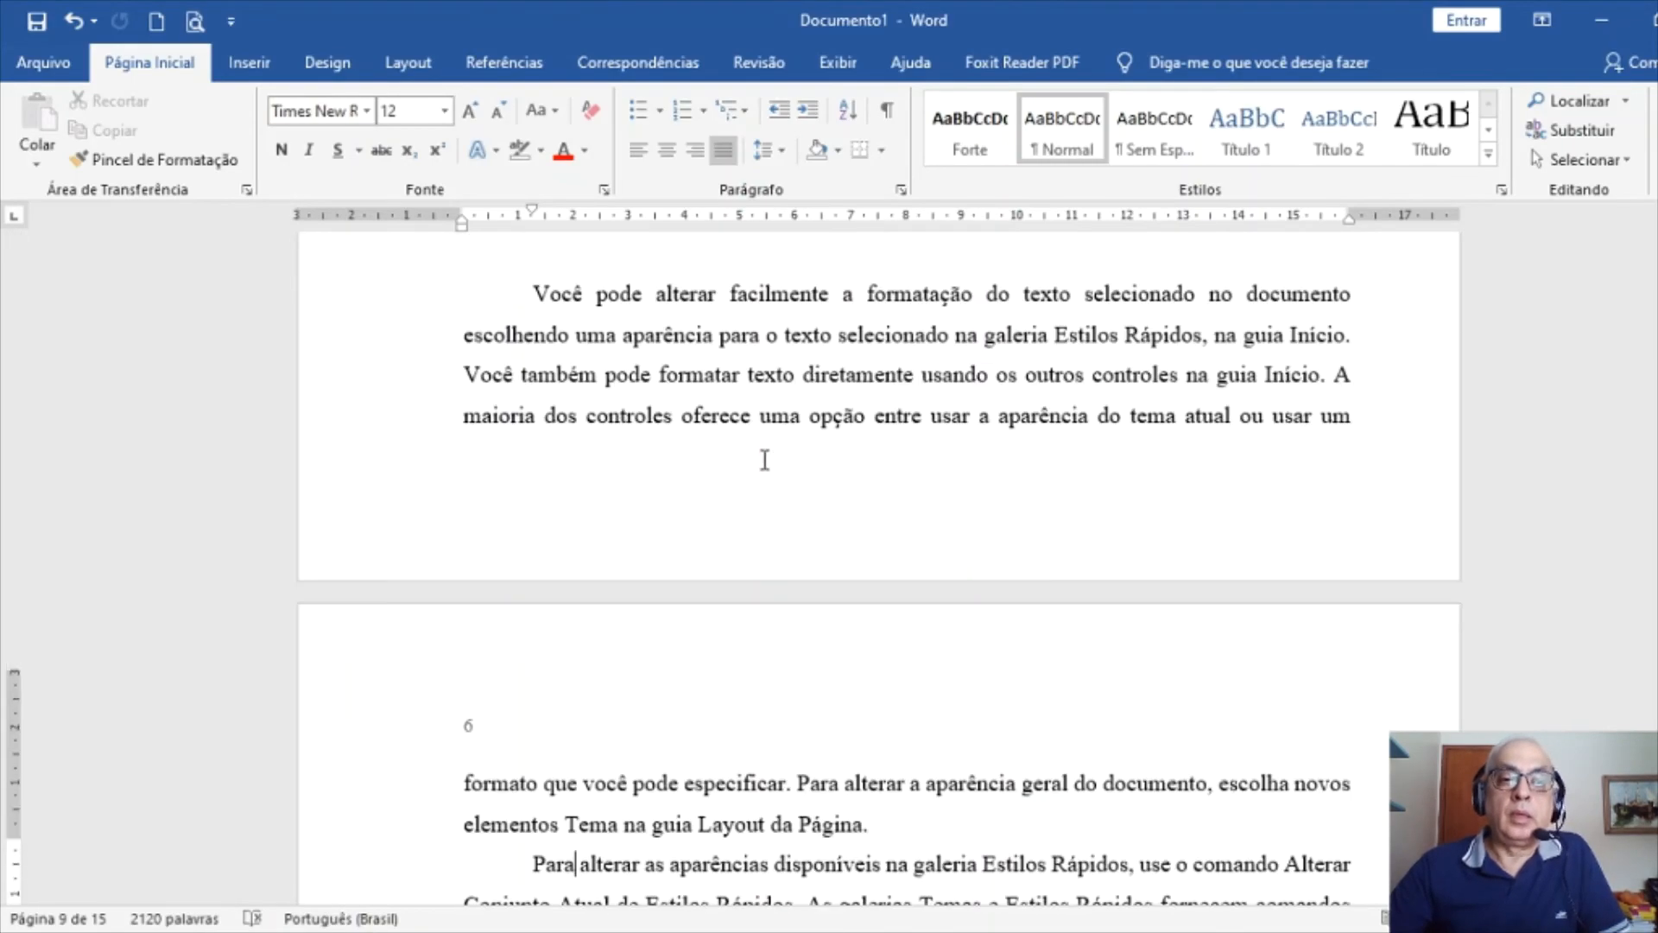
{"action": "scroll", "coordinate": [764, 461], "scroll_direction": "up", "scroll_amount": 12}
{"action": "key", "text": "ctrl+End"}
{"action": "key", "text": "ctrl+Page_Up"}
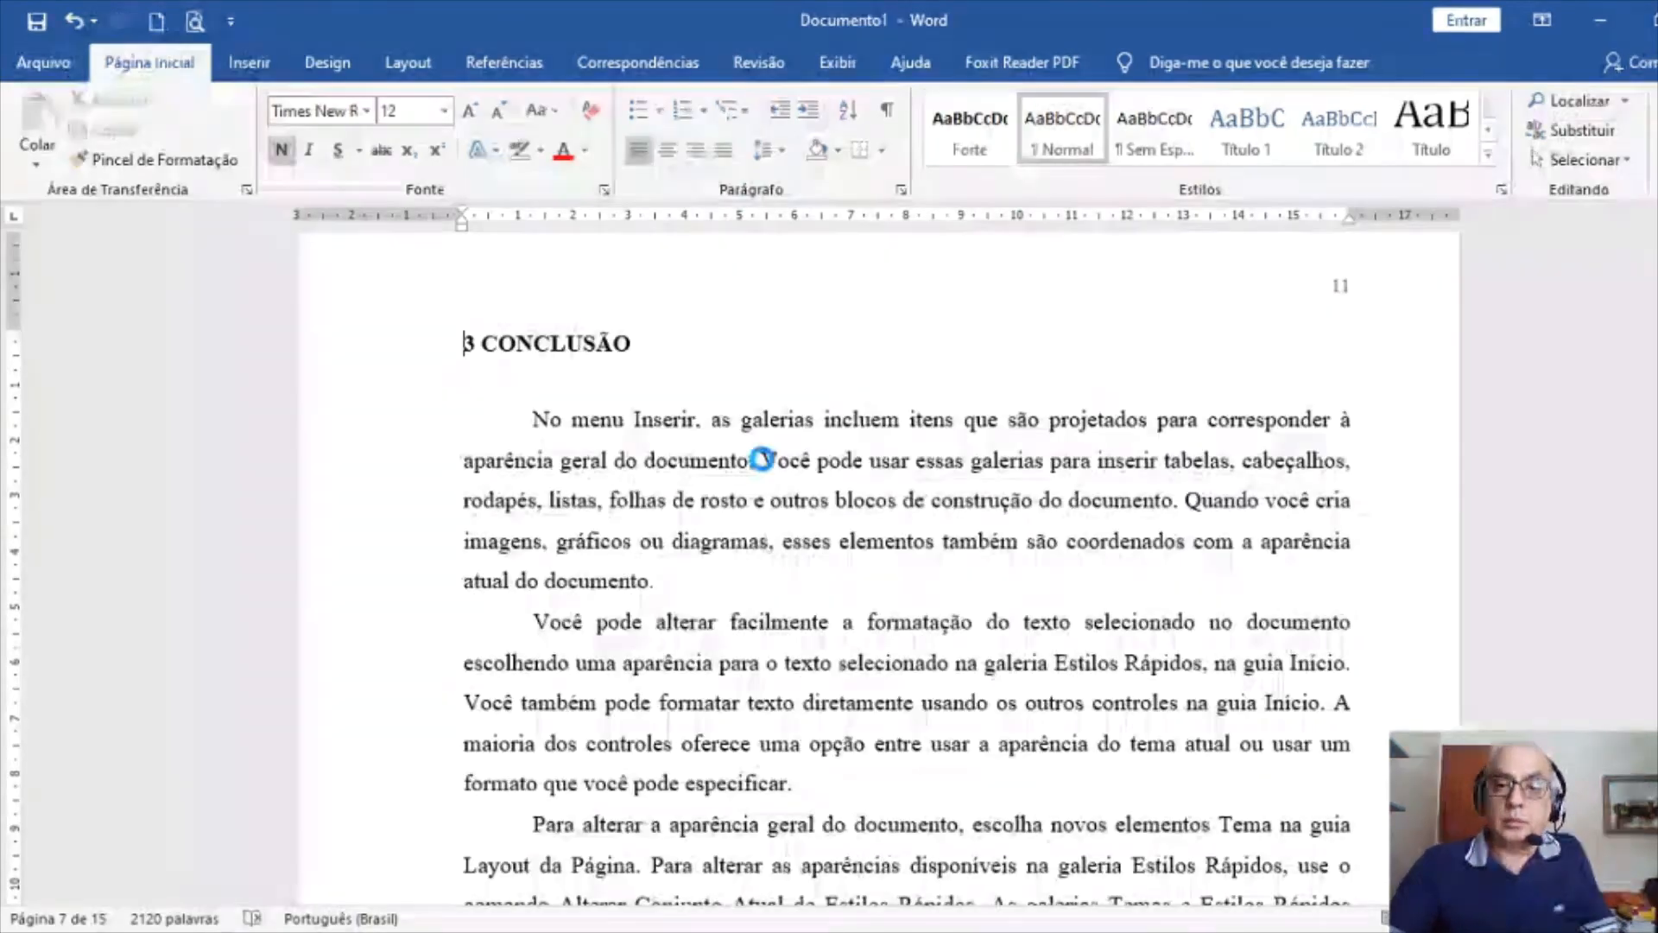
{"action": "key", "text": "ctrl+Page_Up"}
{"action": "key", "text": "ctrl+Page_Up"}
{"action": "key", "text": "ctrl+Page_Up"}
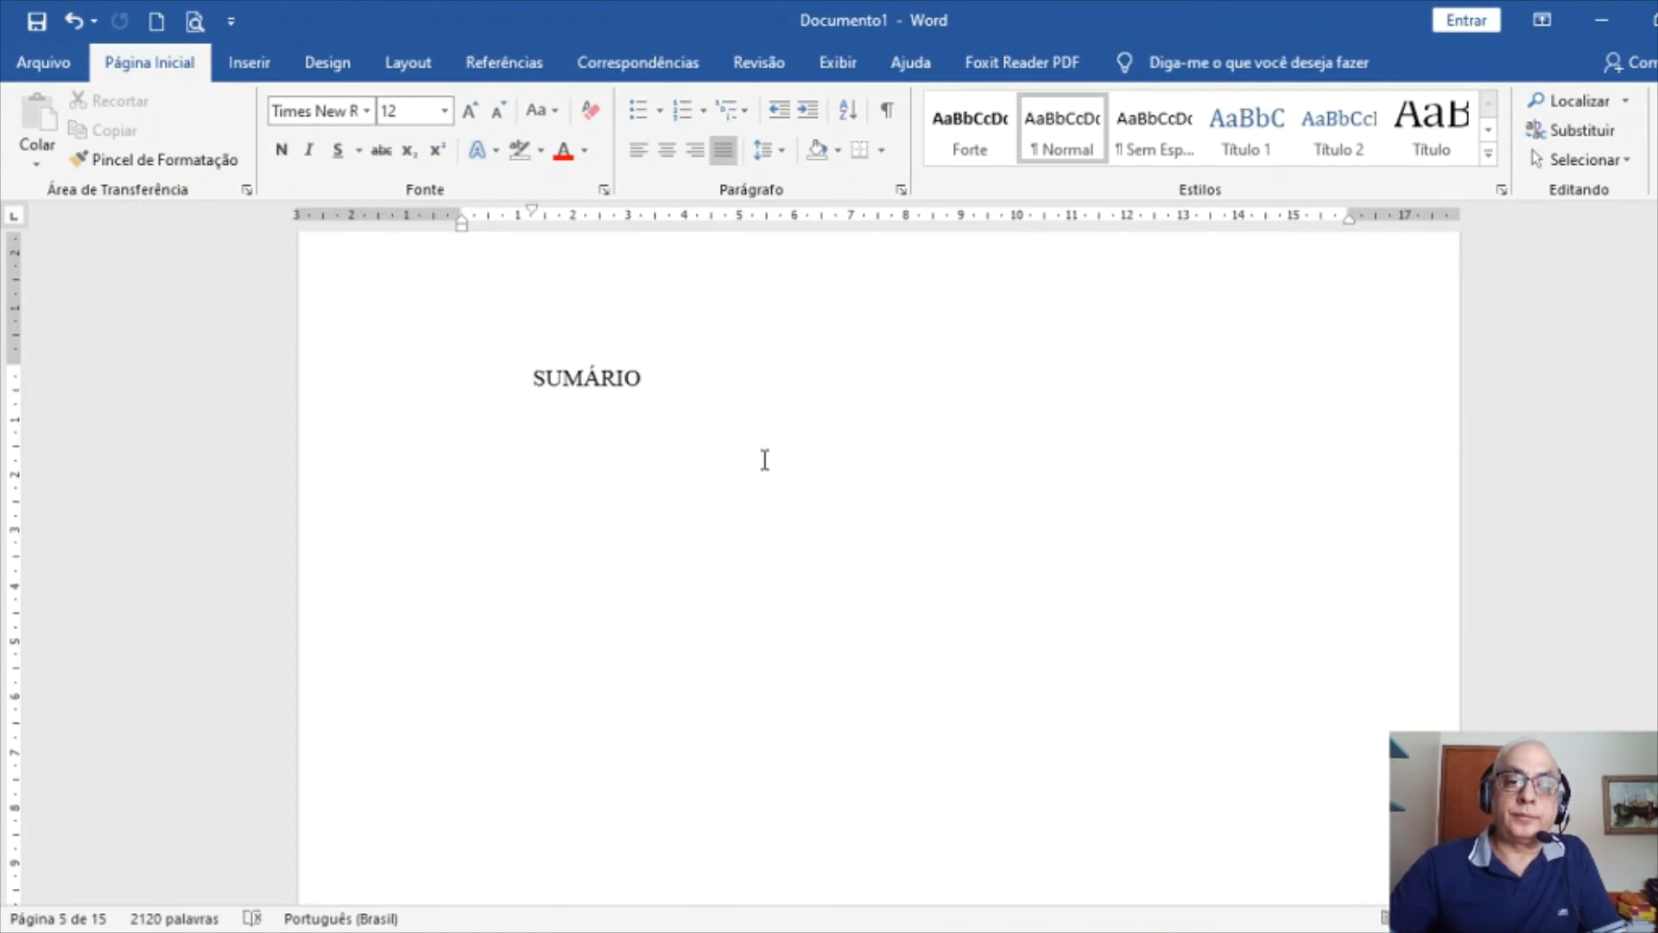
Make SUMÁRIO bold and centred, with no first-line indent and 6 pt after
{"action": "scroll", "coordinate": [764, 461], "scroll_direction": "down", "scroll_amount": 1}
{"action": "left_click", "coordinate": [337, 313]}
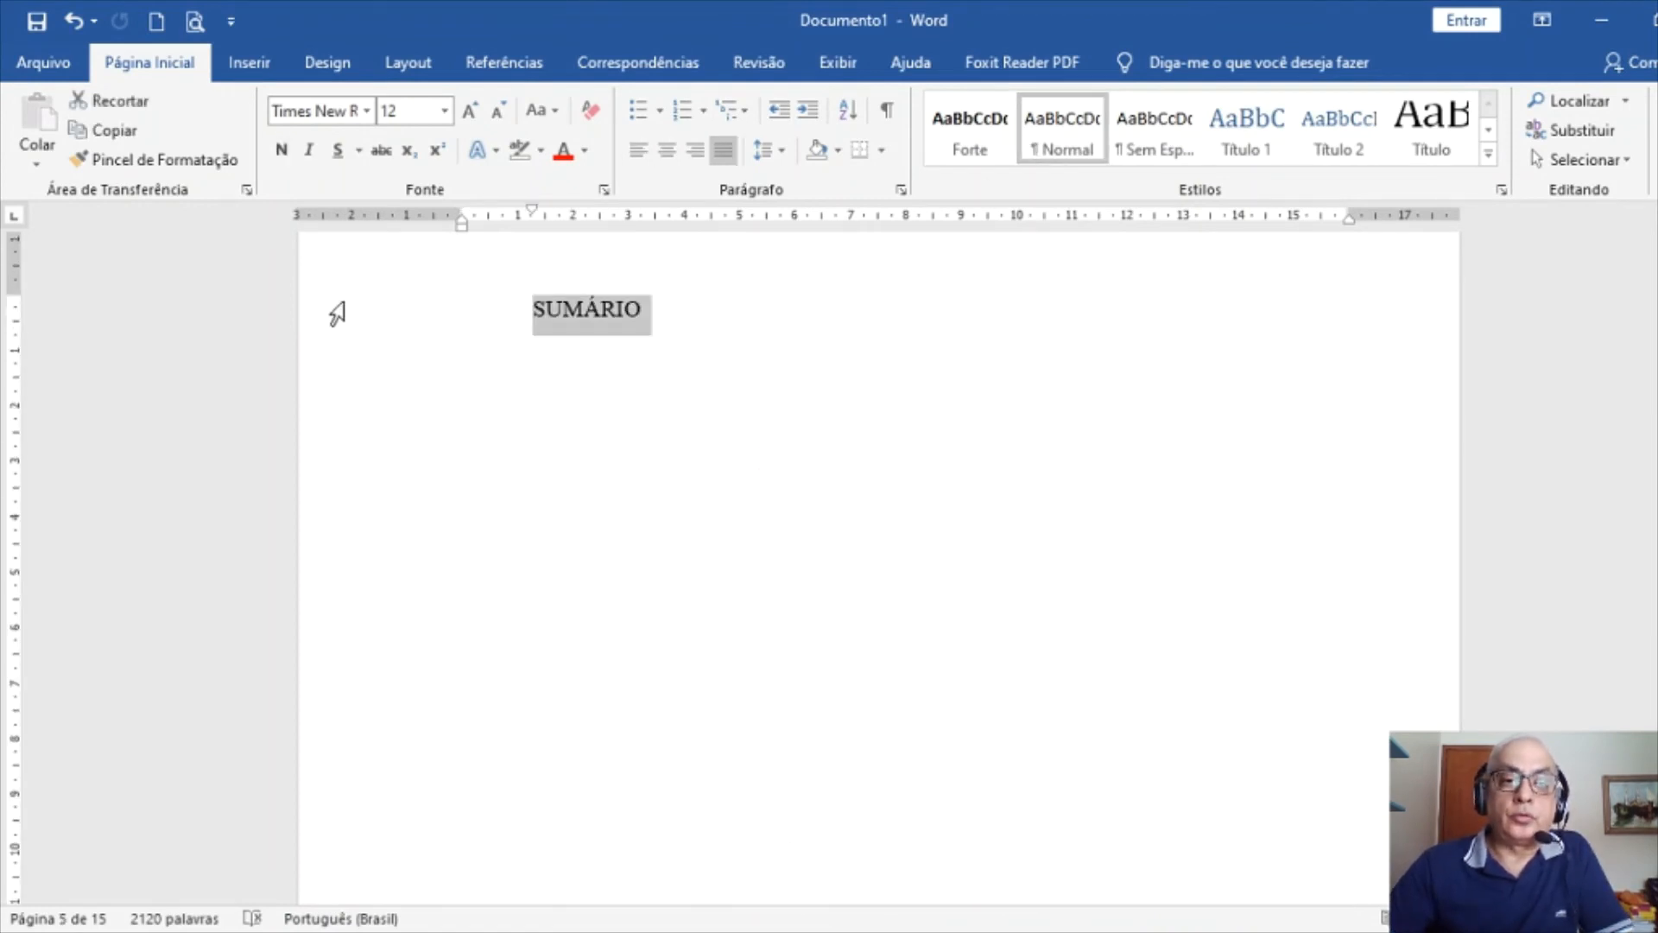
{"action": "left_click", "coordinate": [281, 158]}
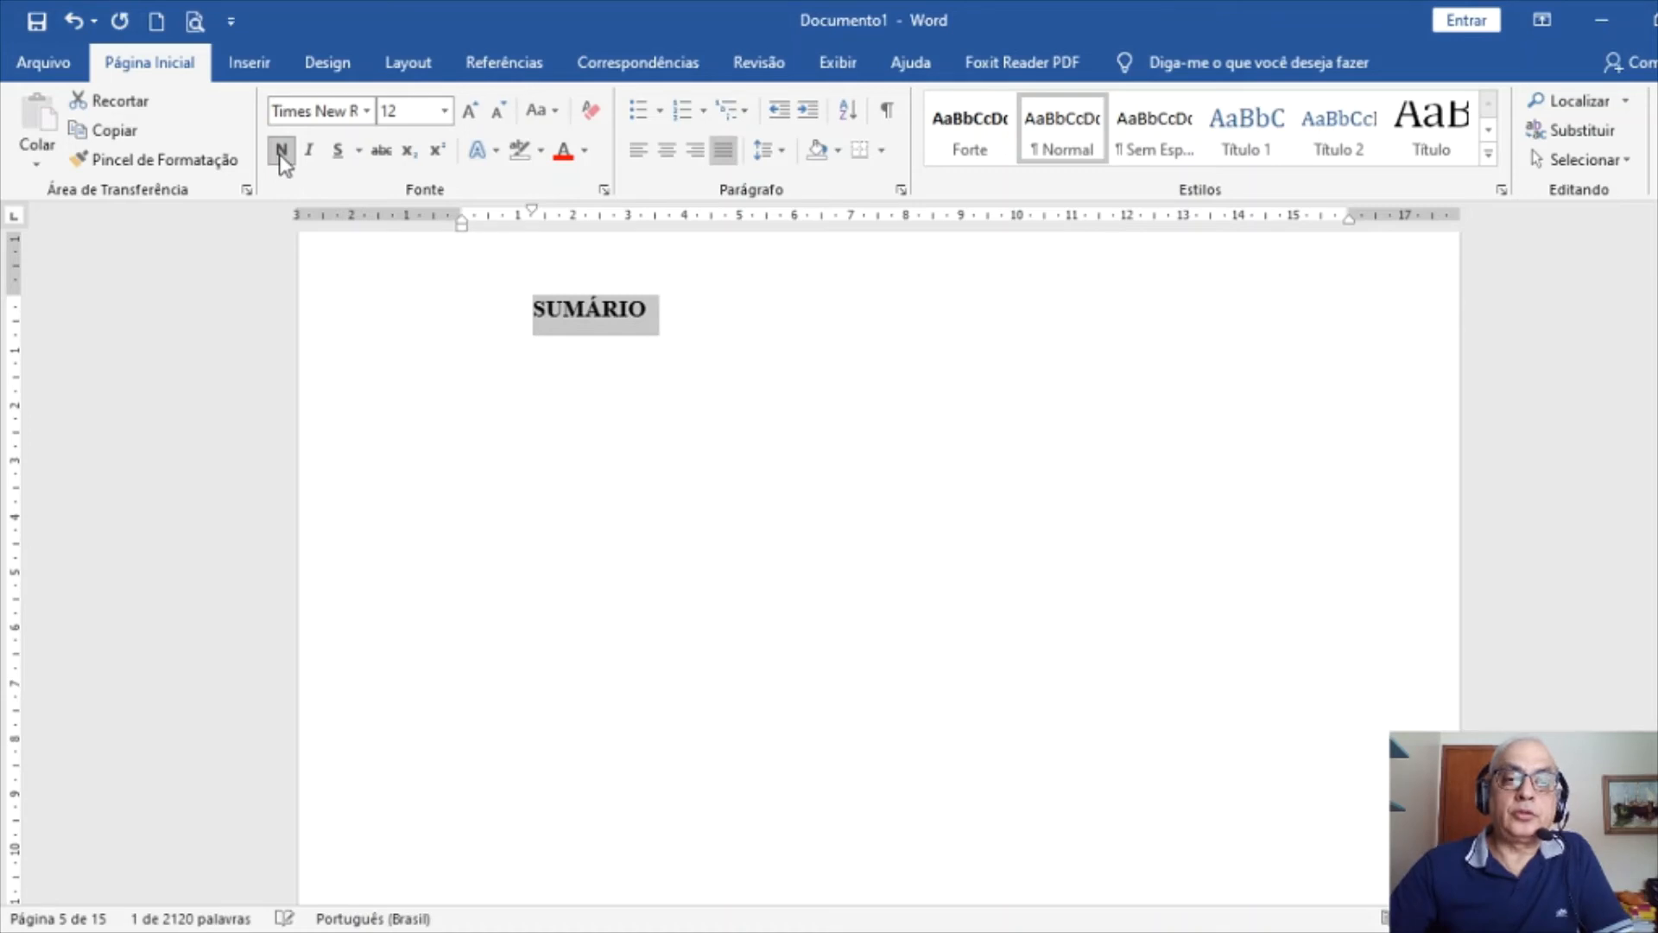
{"action": "left_click", "coordinate": [901, 189]}
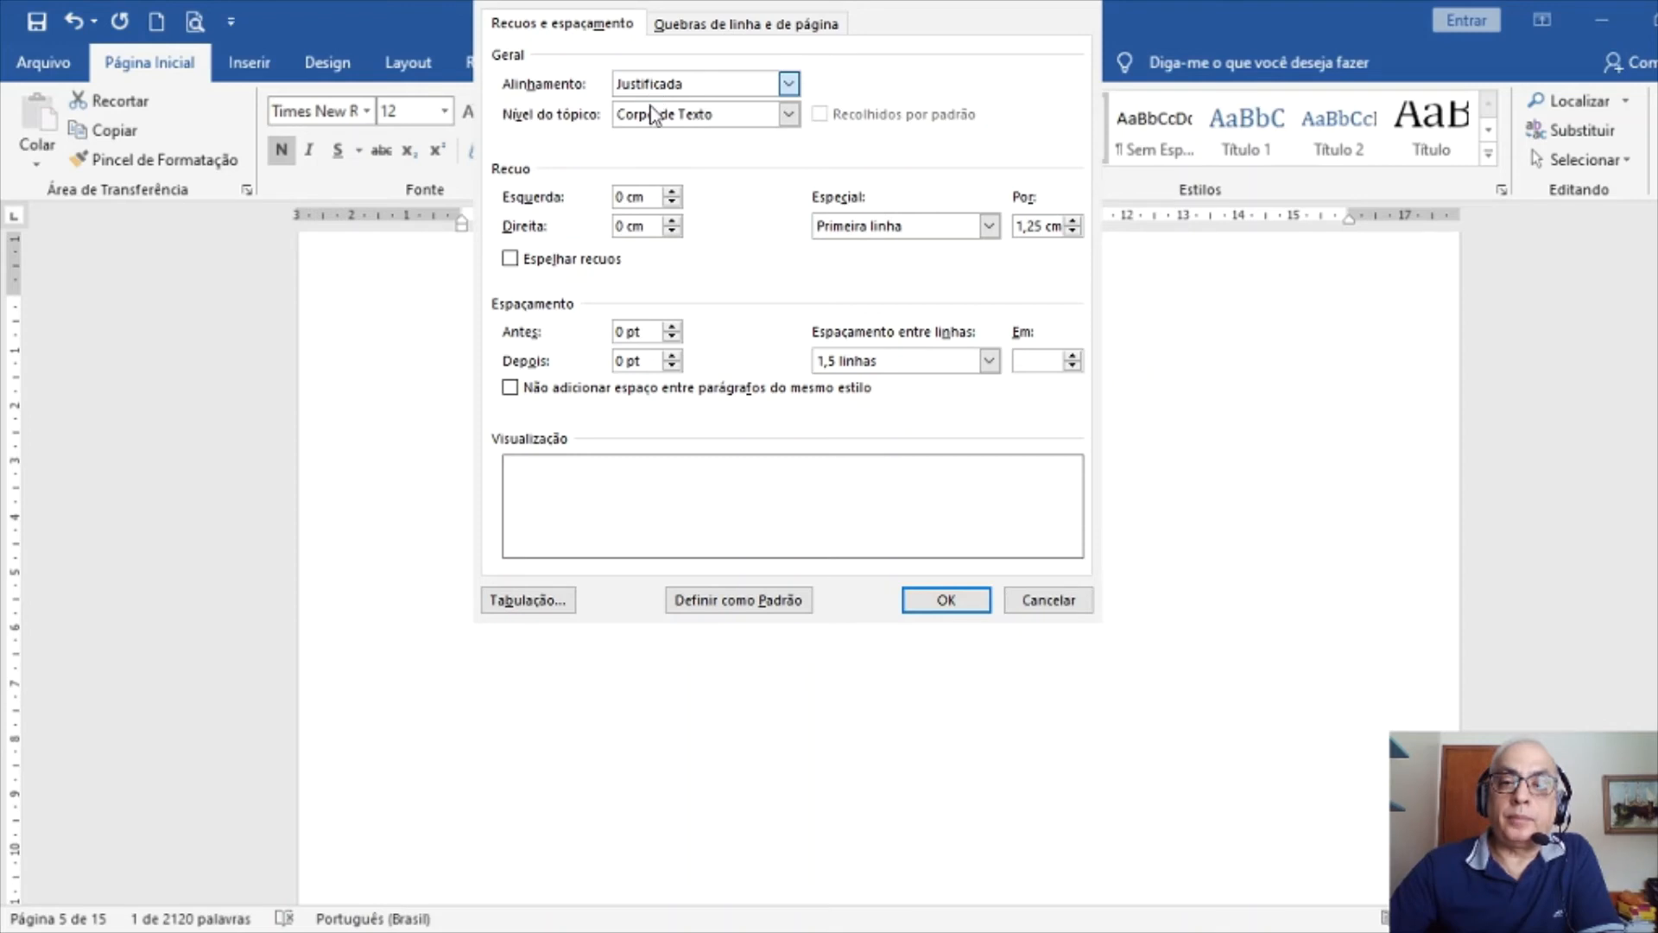
{"action": "left_click", "coordinate": [650, 105]}
{"action": "left_click", "coordinate": [651, 81]}
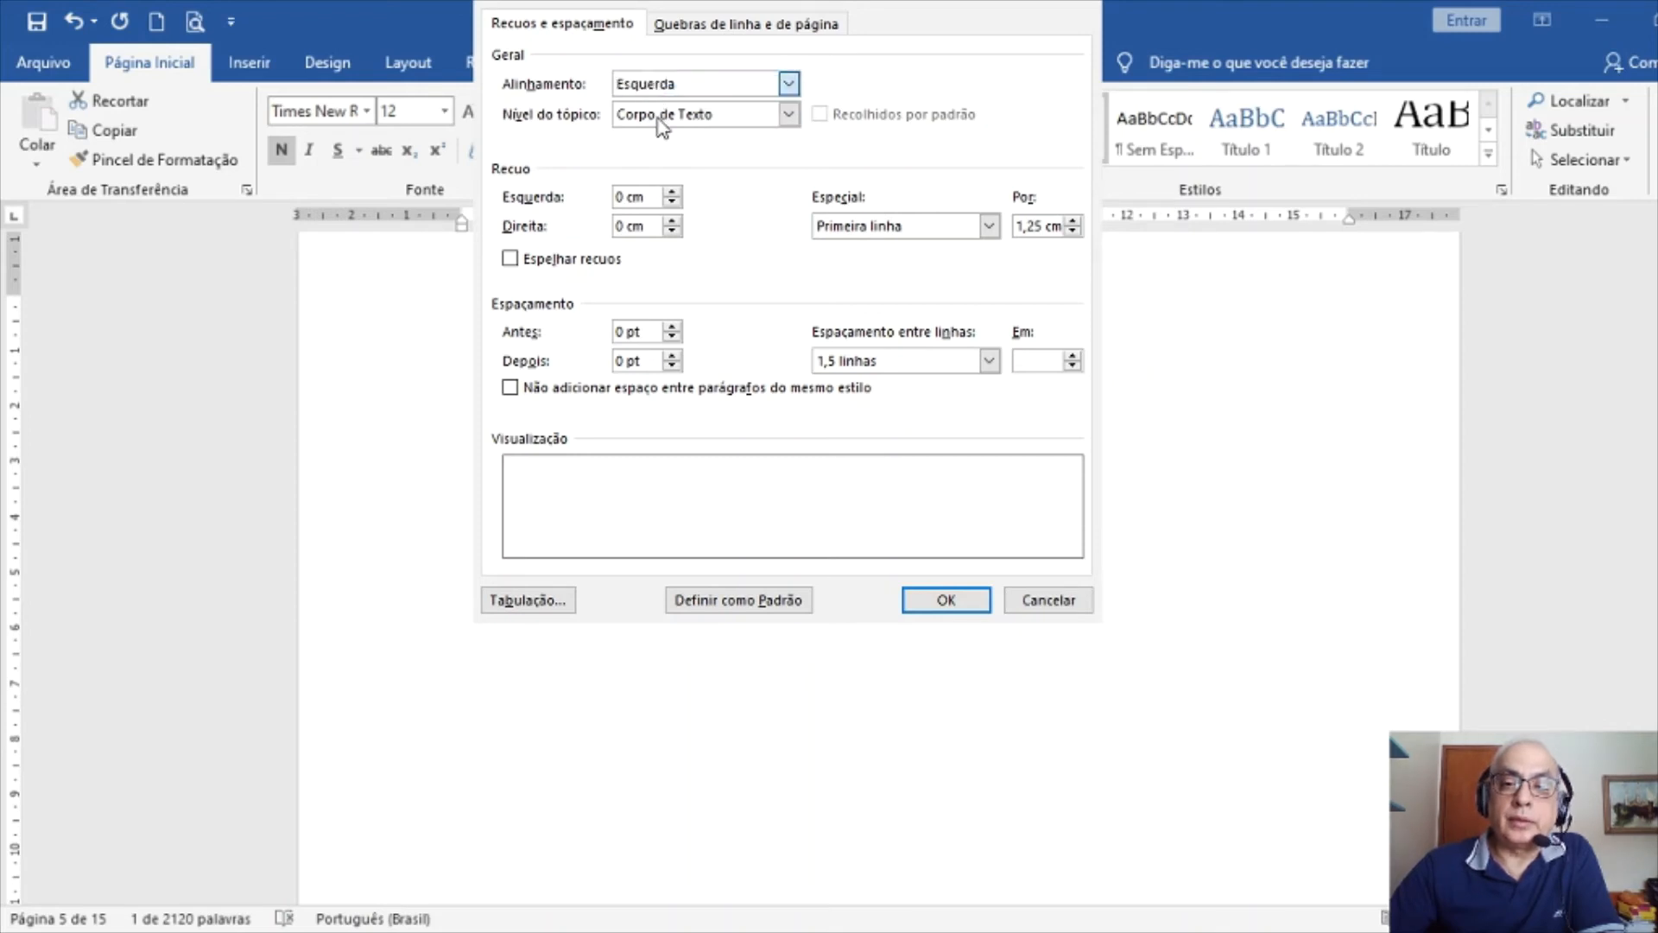
{"action": "left_click", "coordinate": [661, 128]}
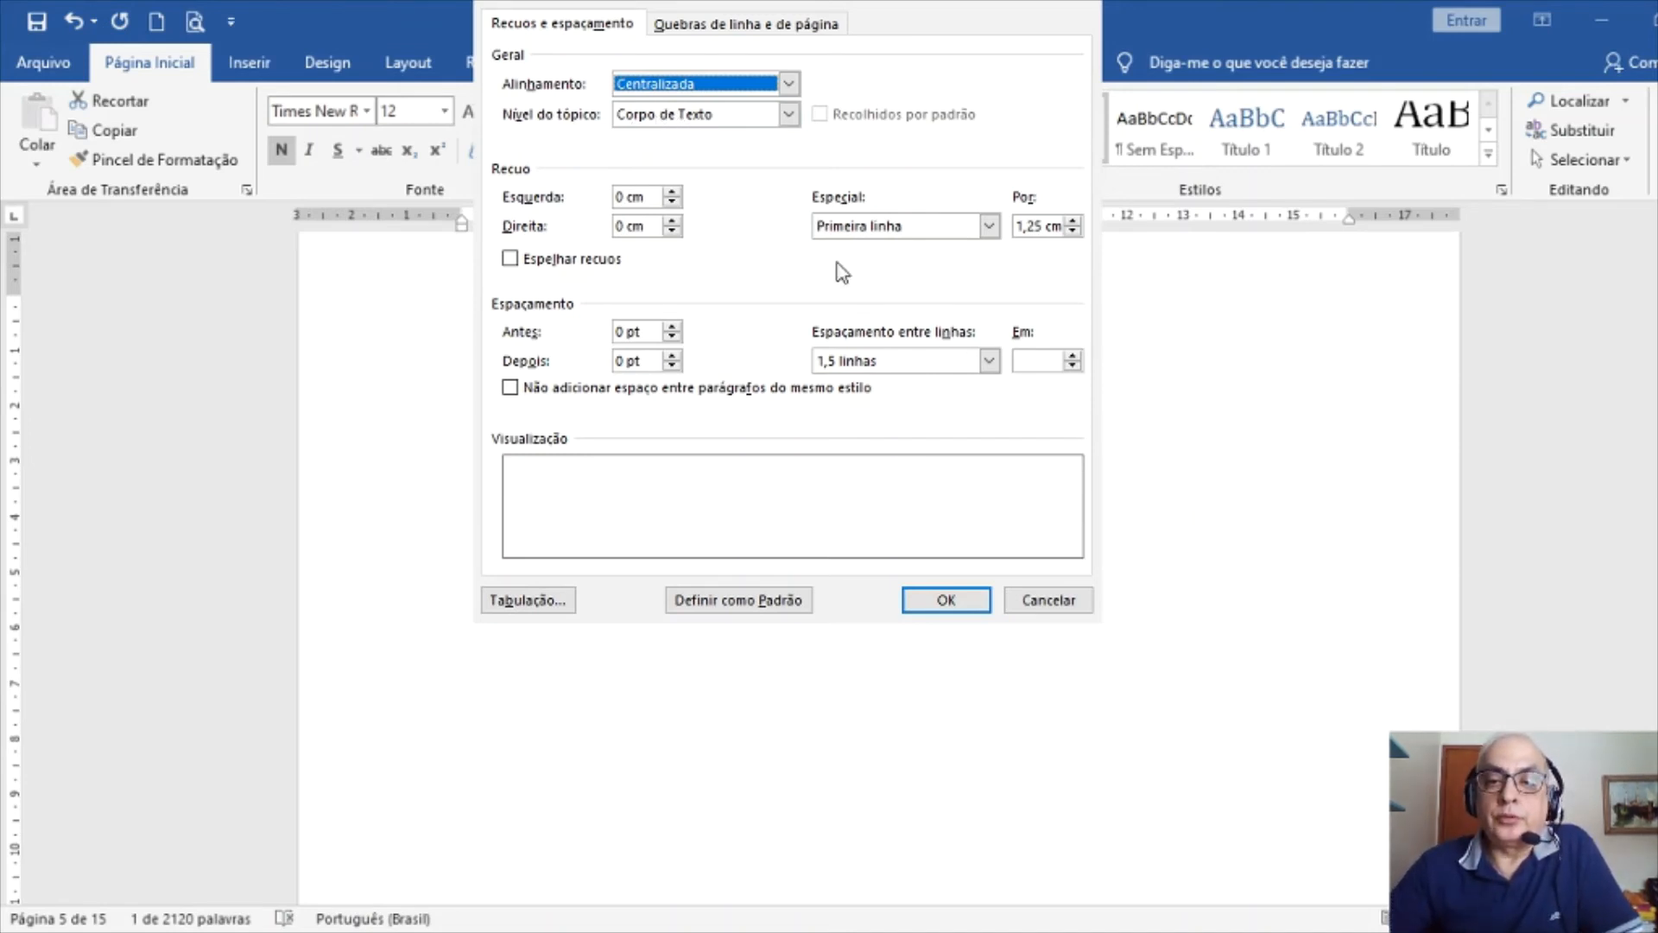
{"action": "left_click", "coordinate": [862, 231]}
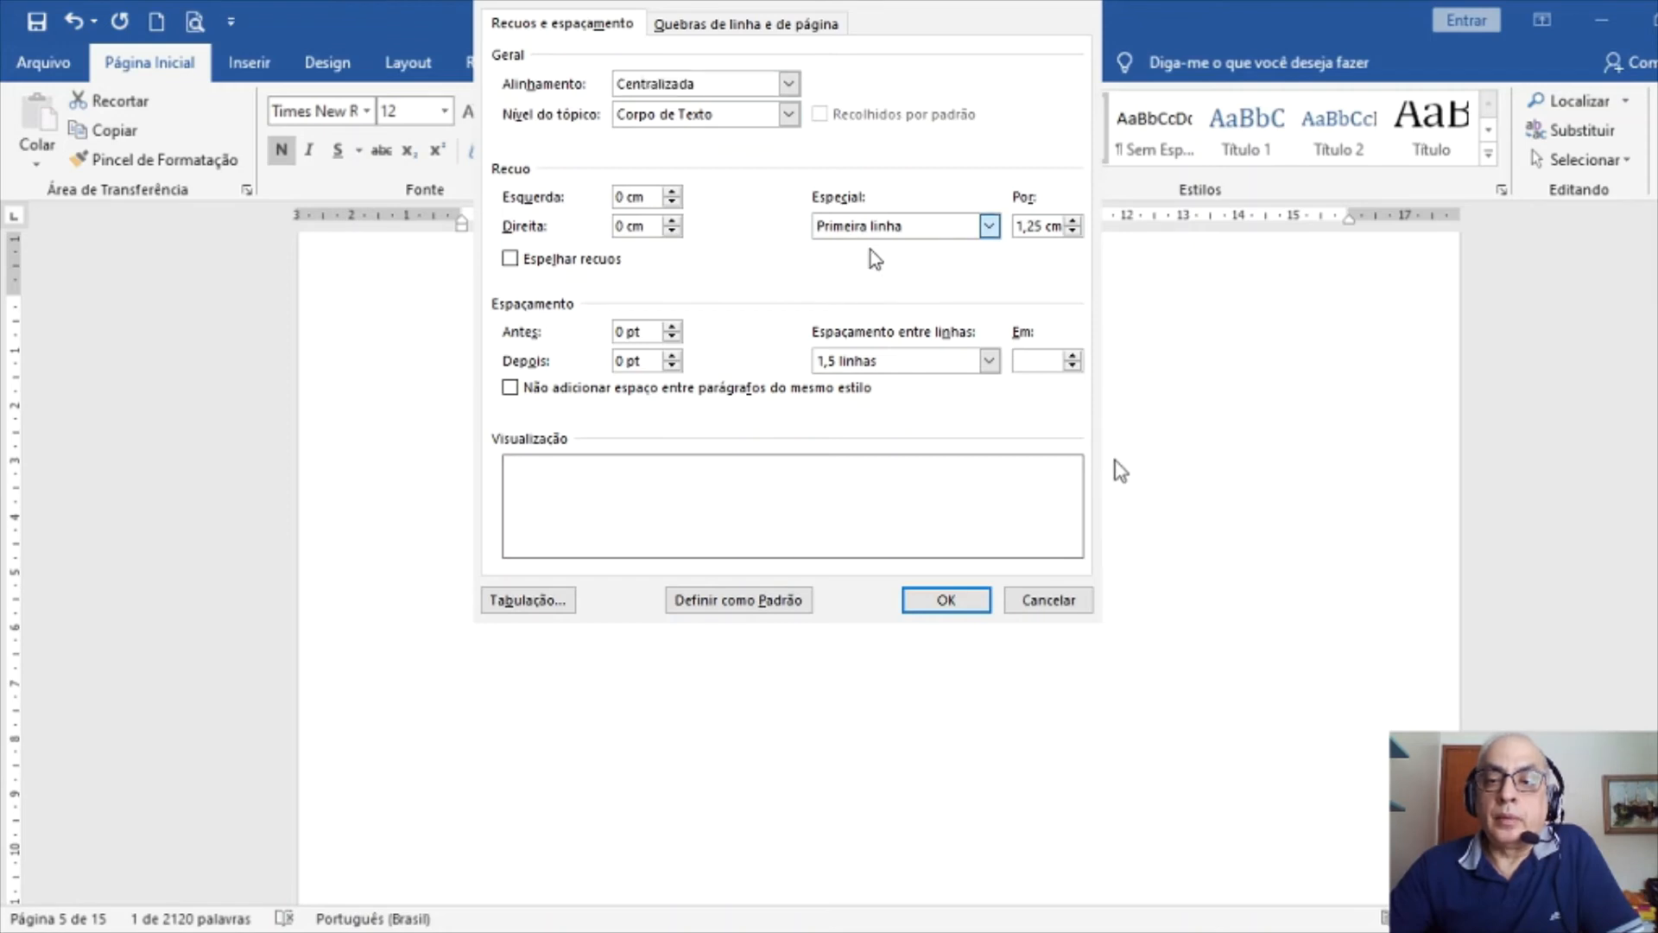
{"action": "key", "text": "Up"}
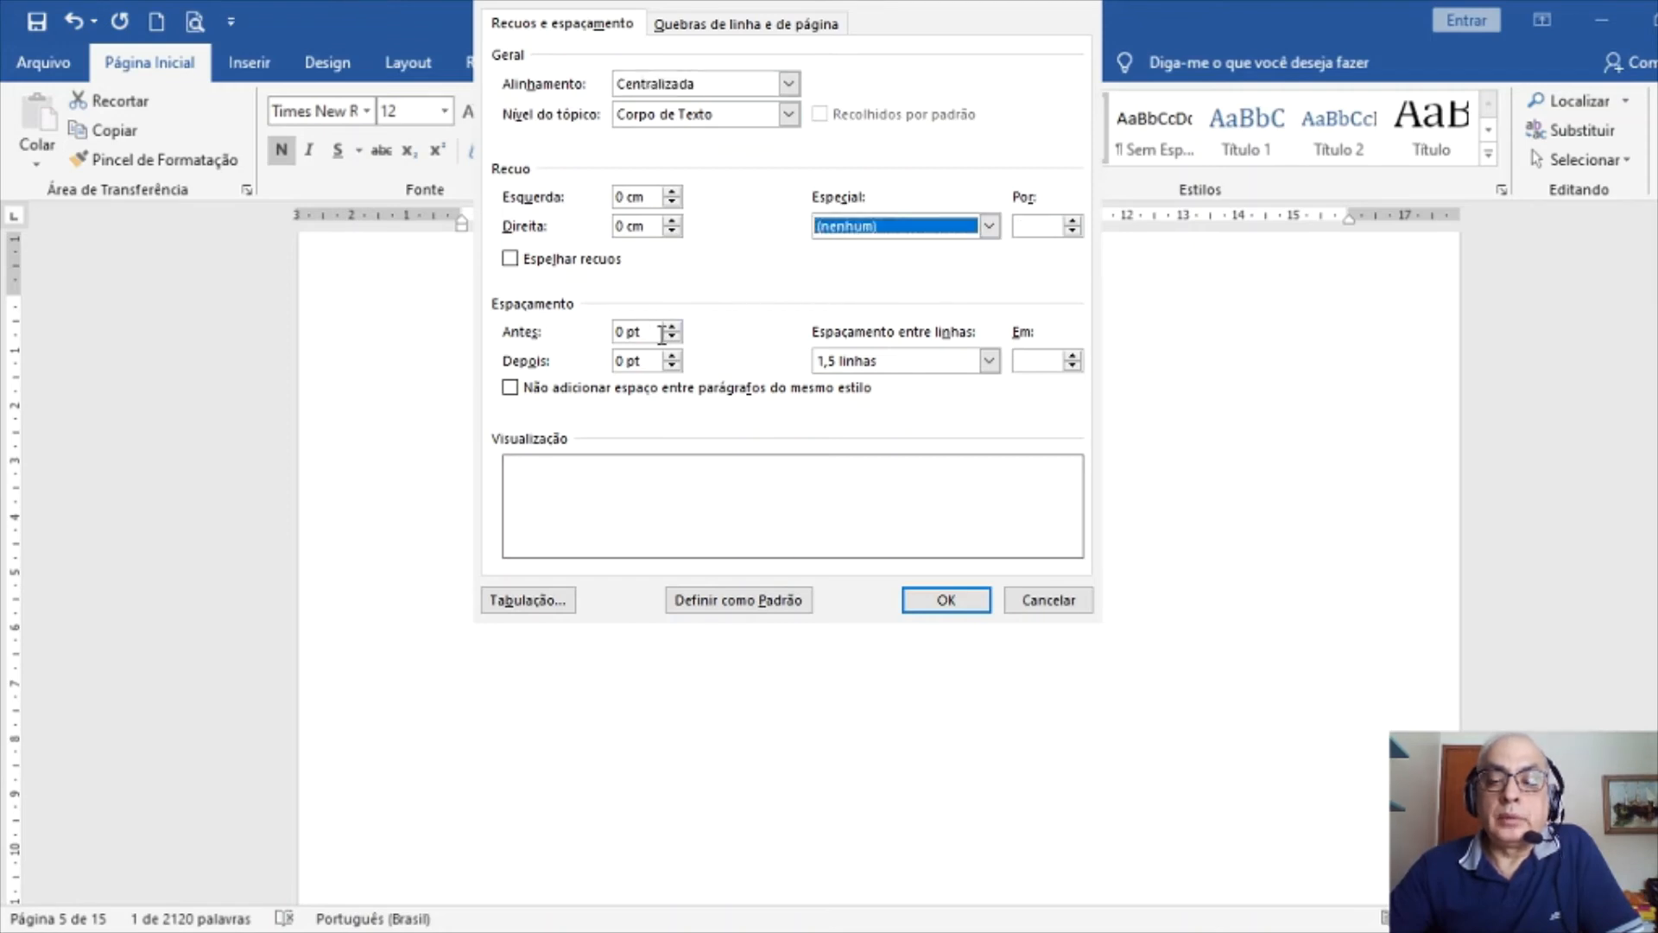
{"action": "left_click", "coordinate": [672, 356]}
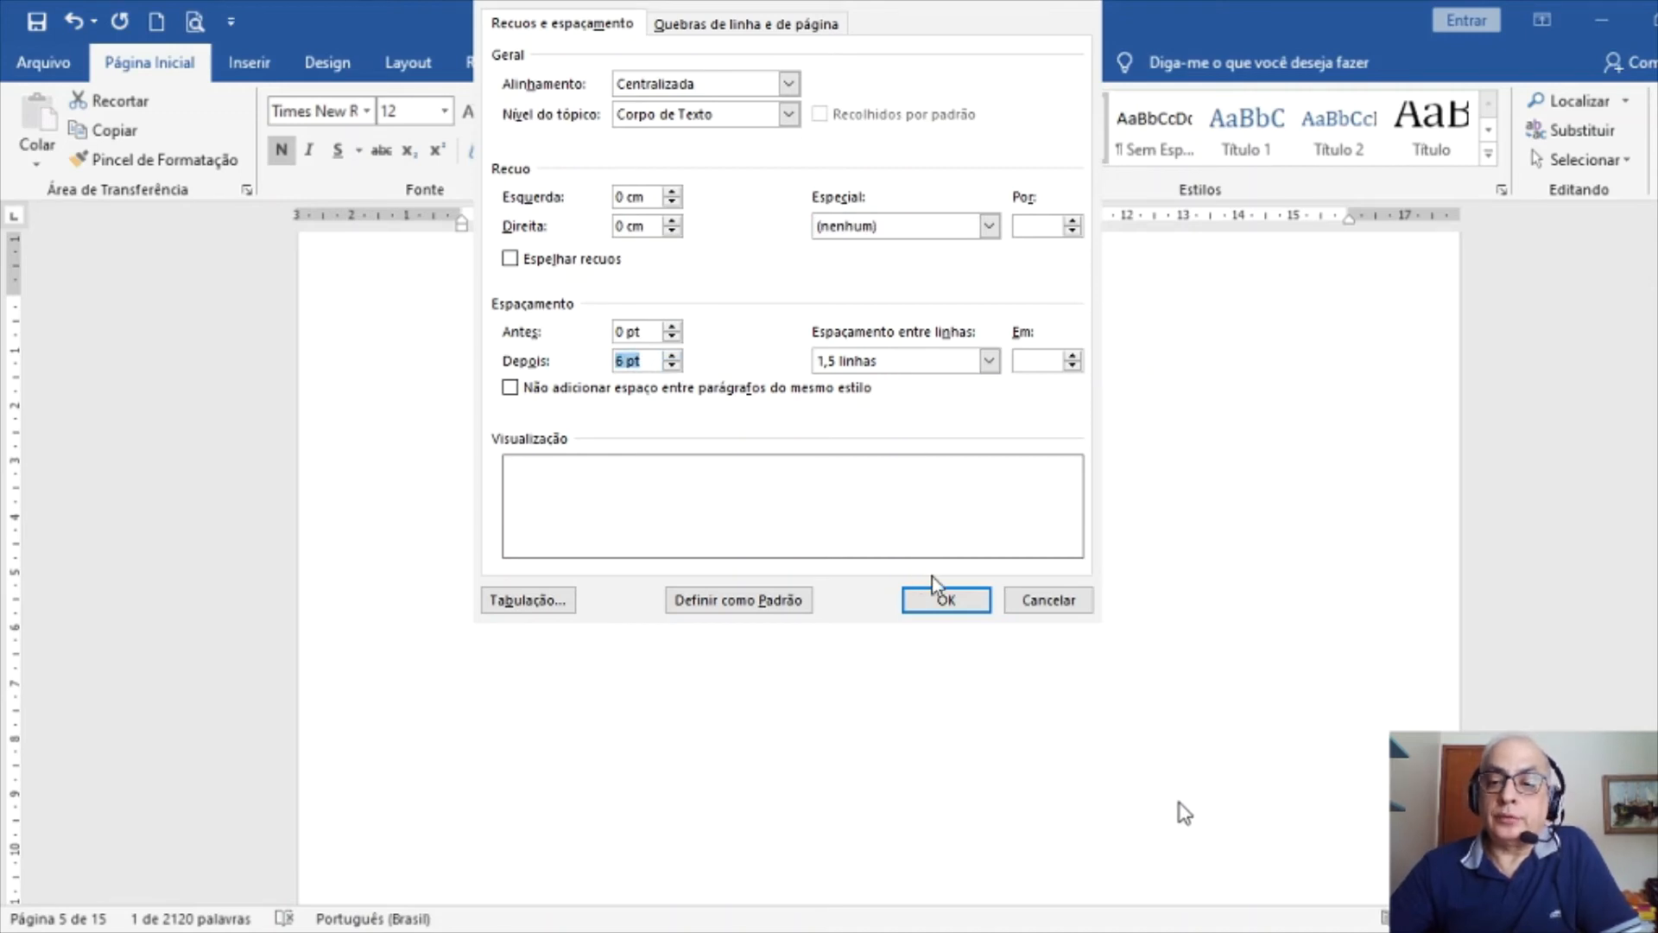
{"action": "left_click", "coordinate": [937, 605]}
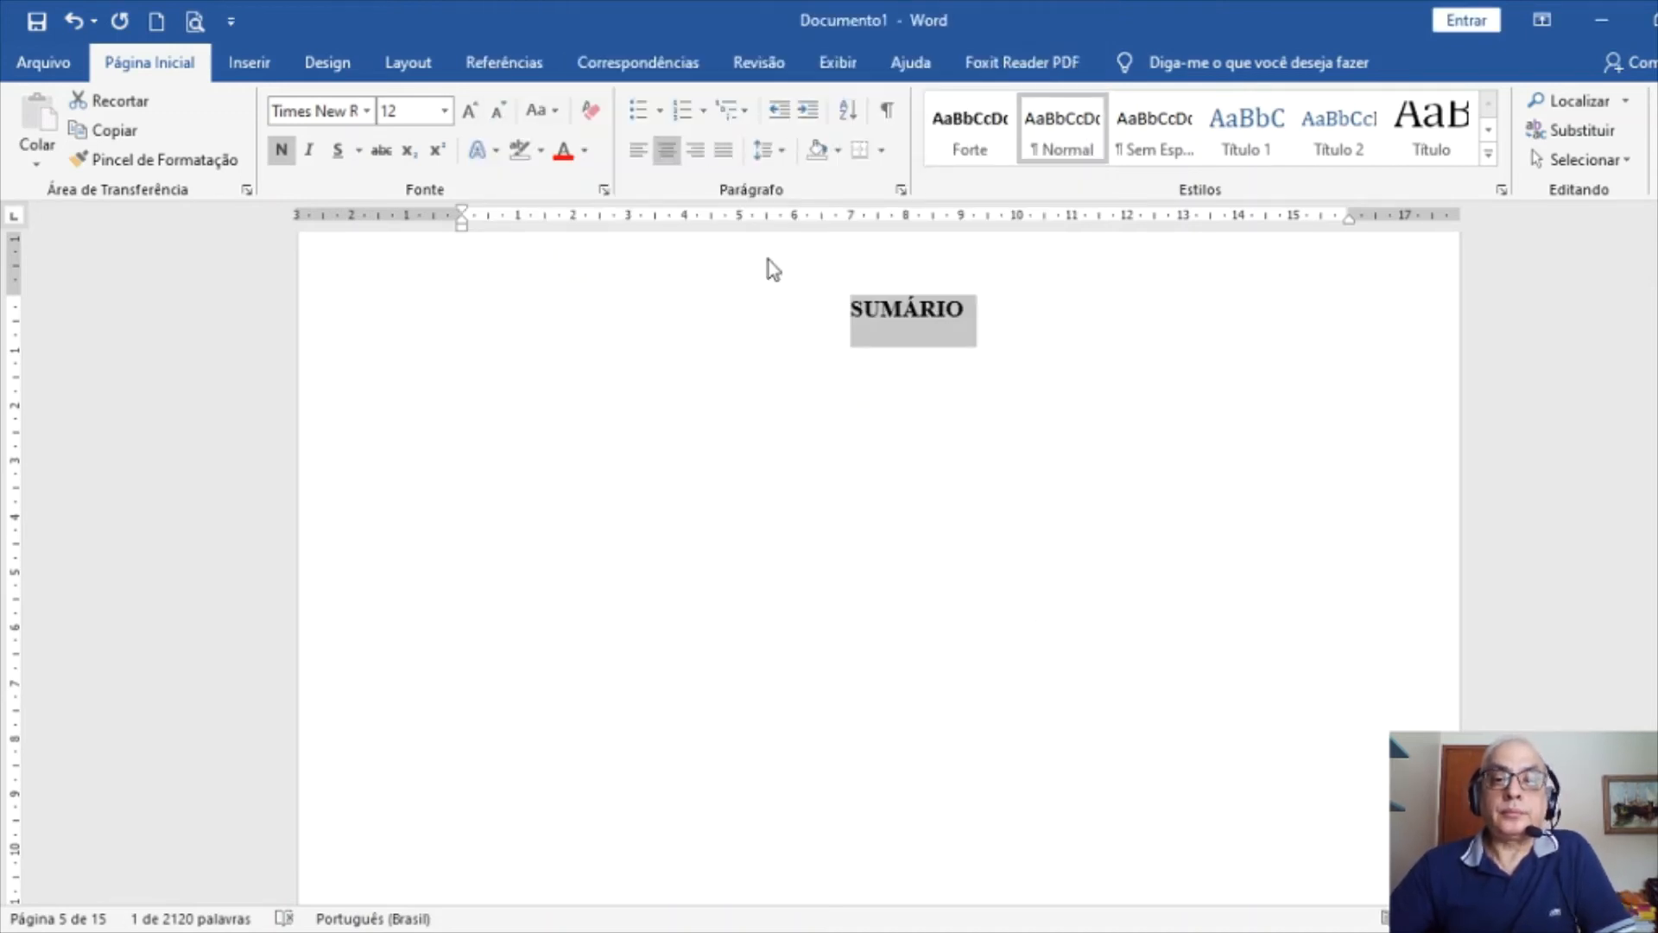
Show formatting marks to place the insertion point below the title, then hide them
{"action": "left_click", "coordinate": [855, 309]}
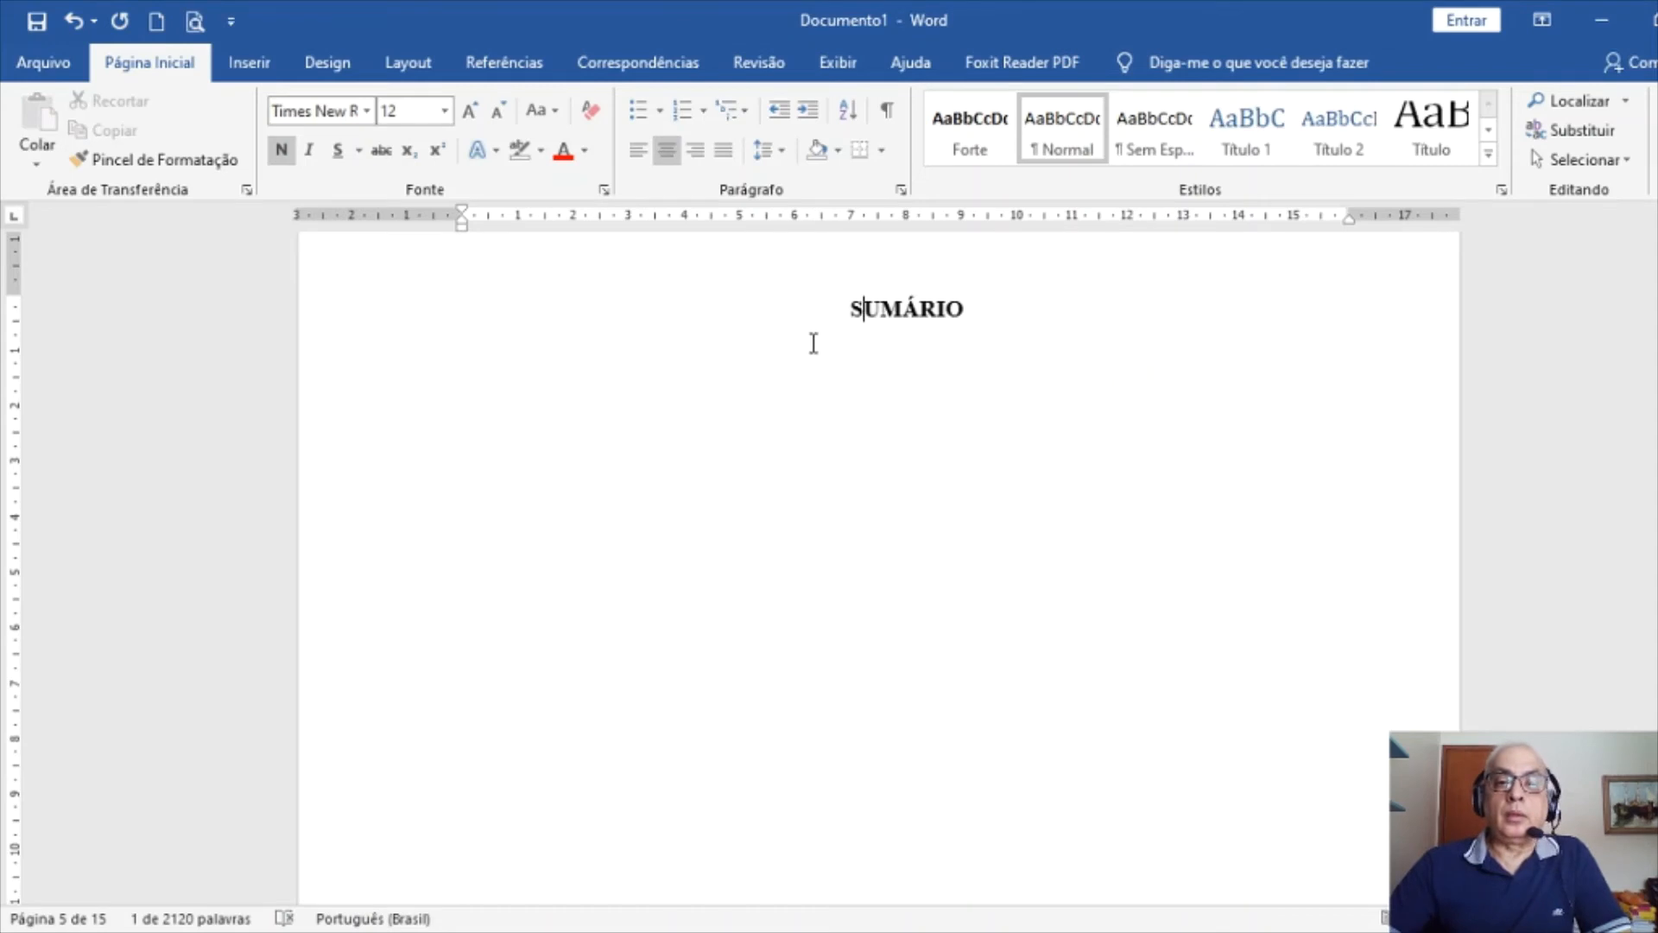
{"action": "left_click", "coordinate": [888, 110]}
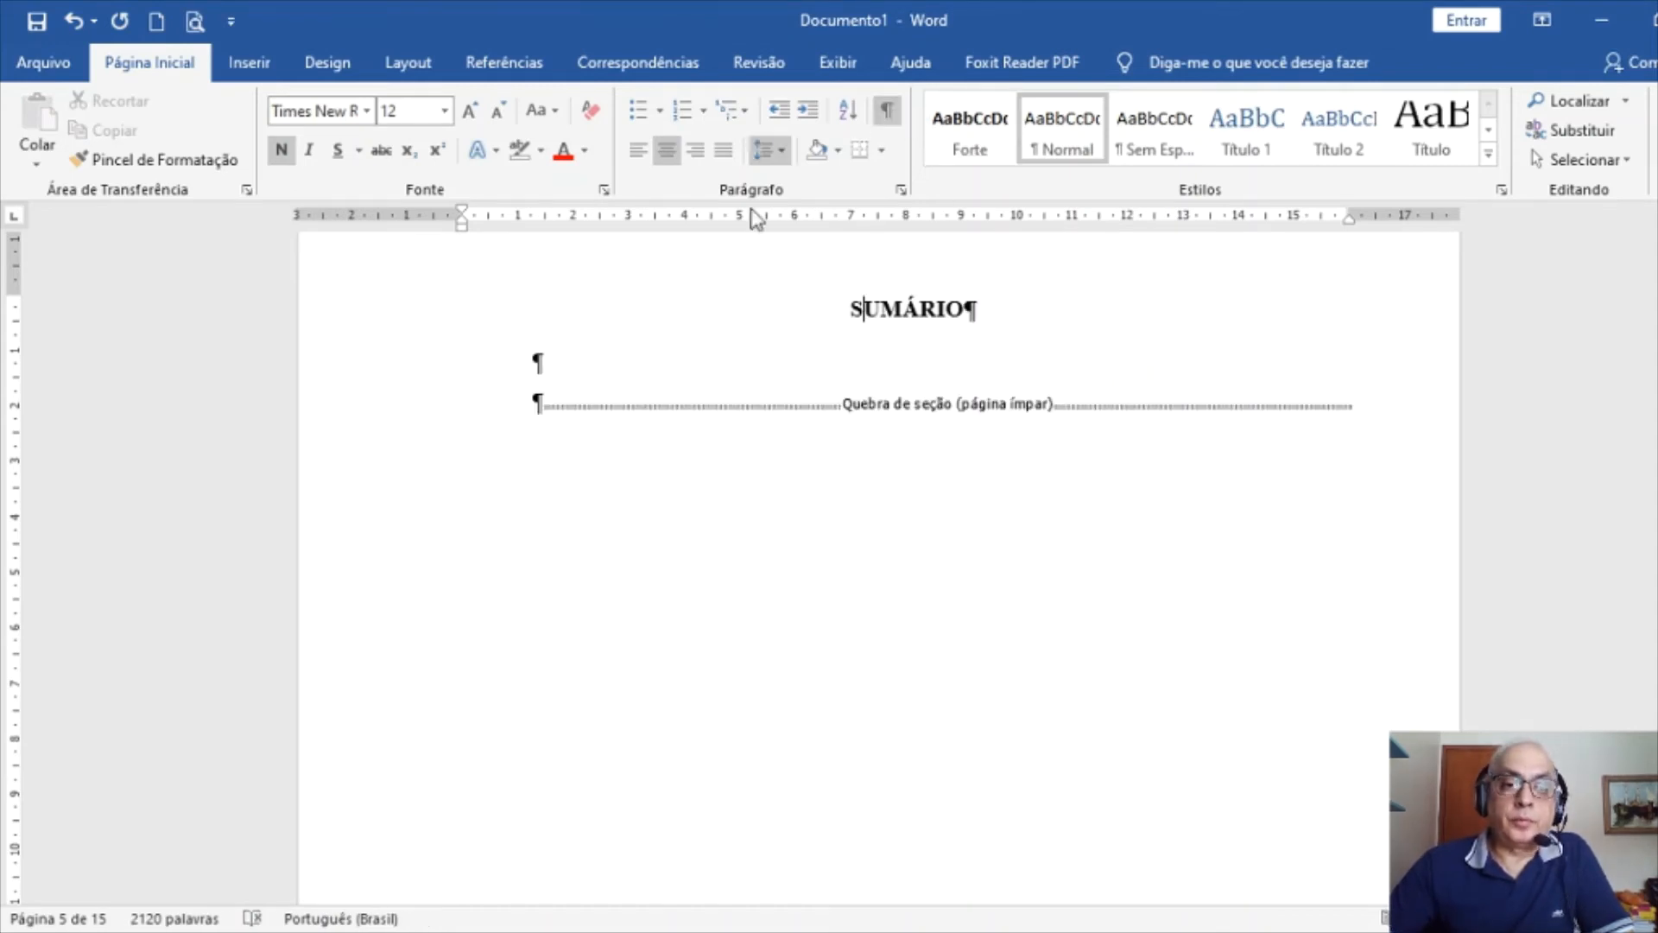
{"action": "left_click", "coordinate": [531, 361]}
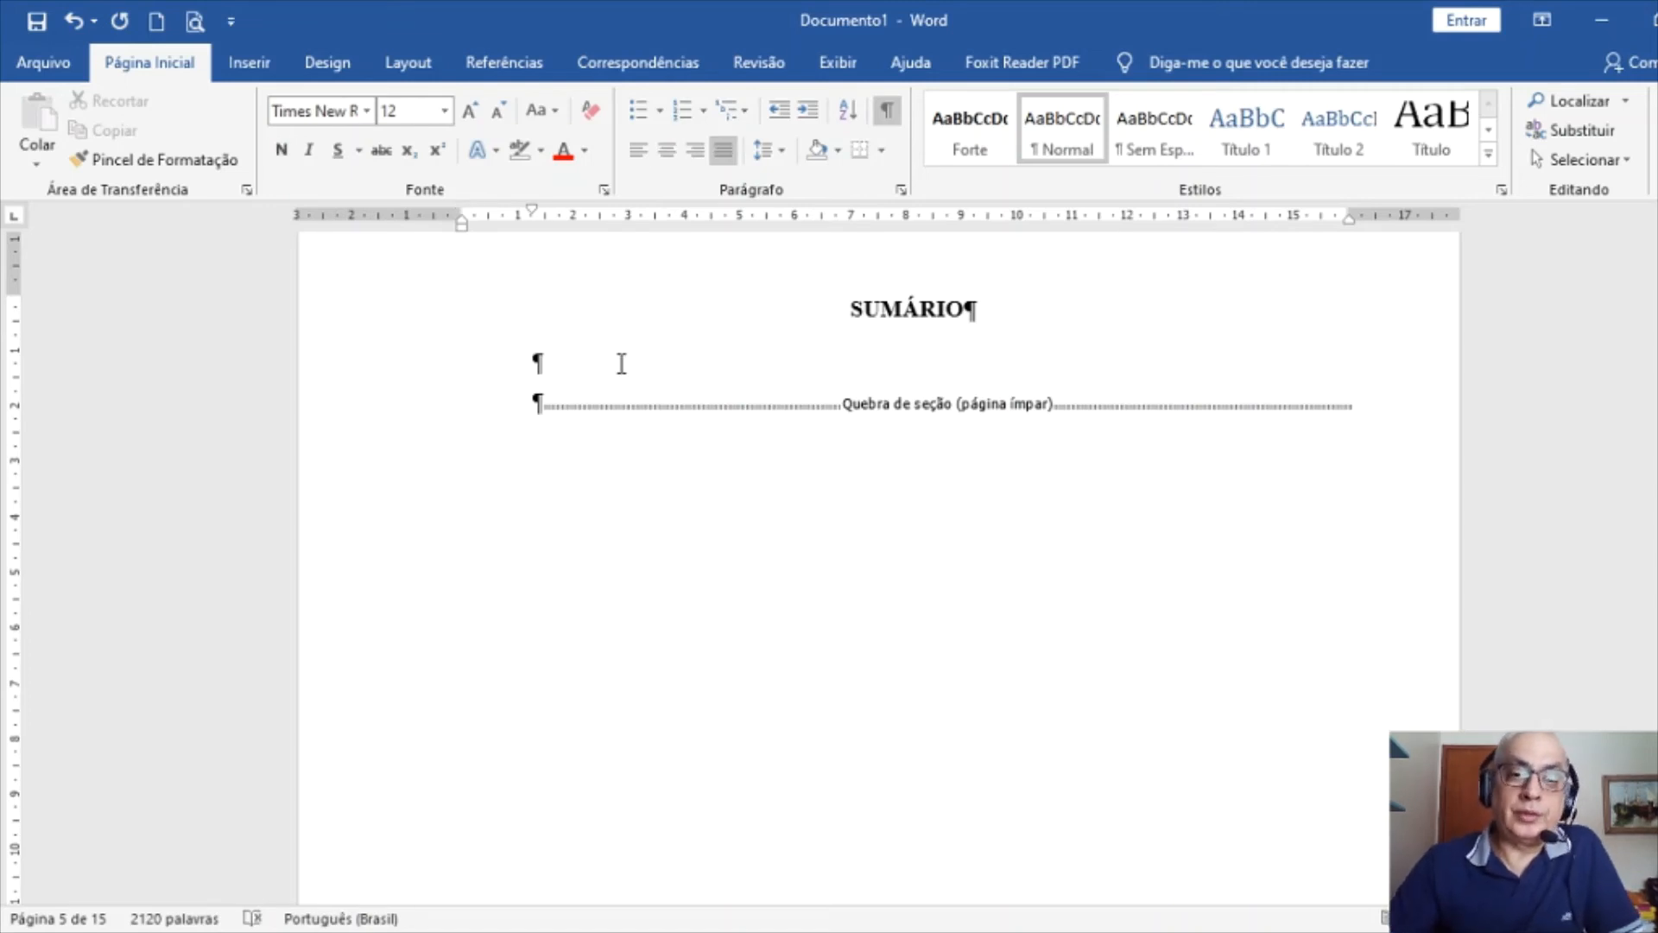
{"action": "left_click", "coordinate": [874, 112]}
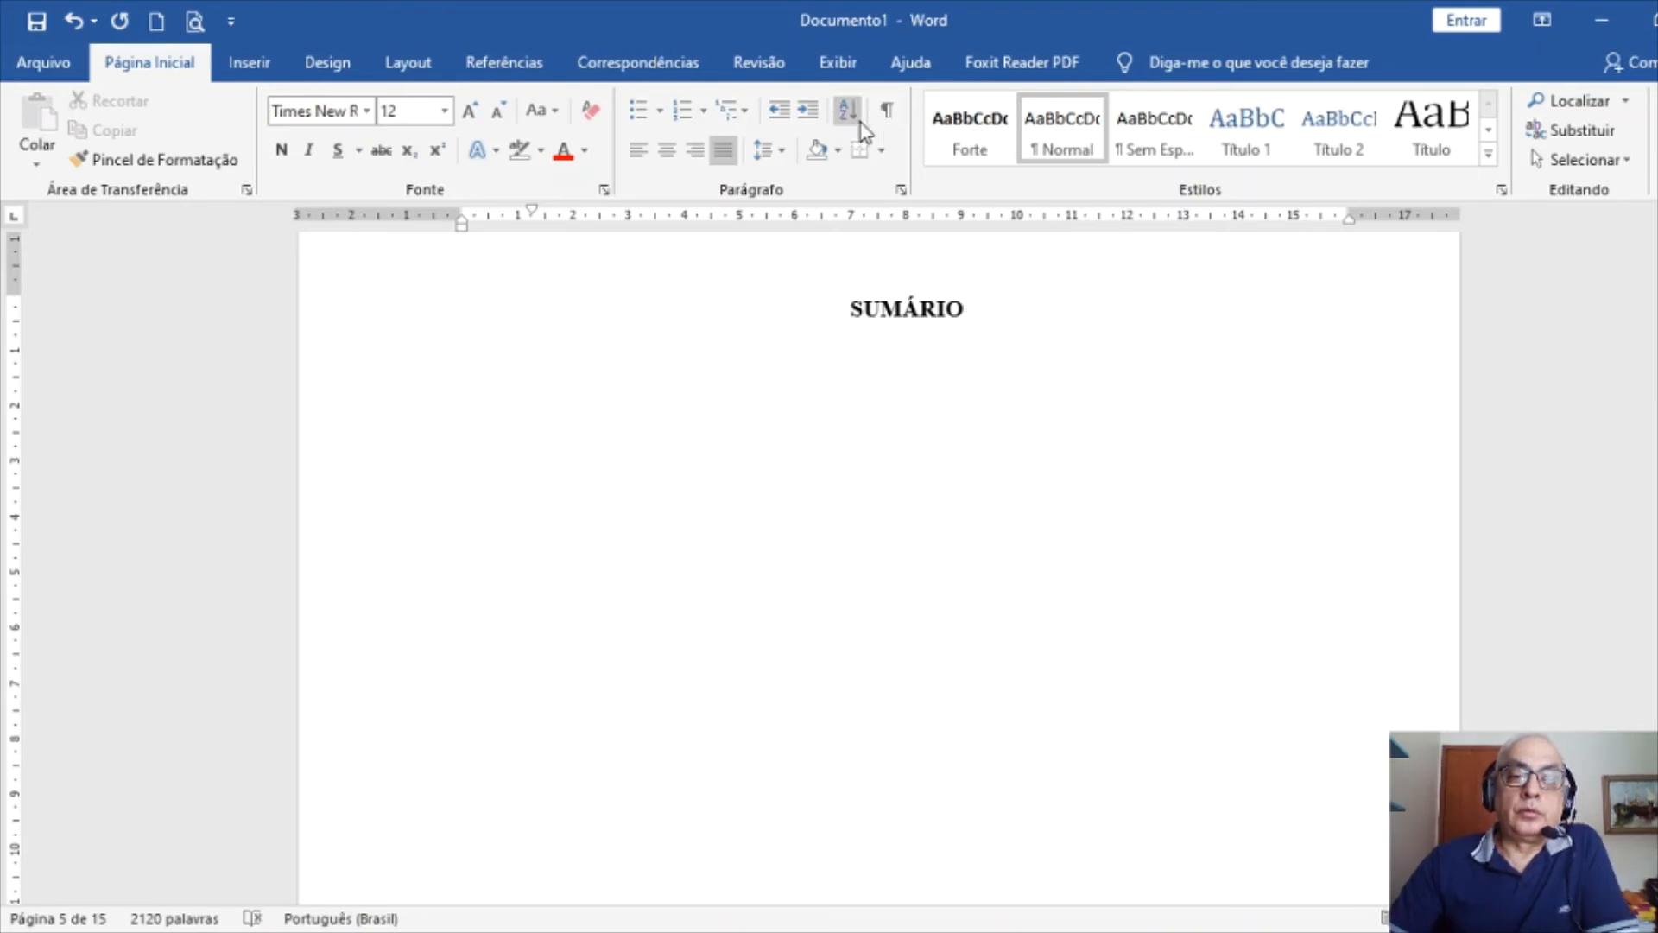
Insert a custom Referências table of contents showing 4 heading levels
{"action": "left_click", "coordinate": [529, 67]}
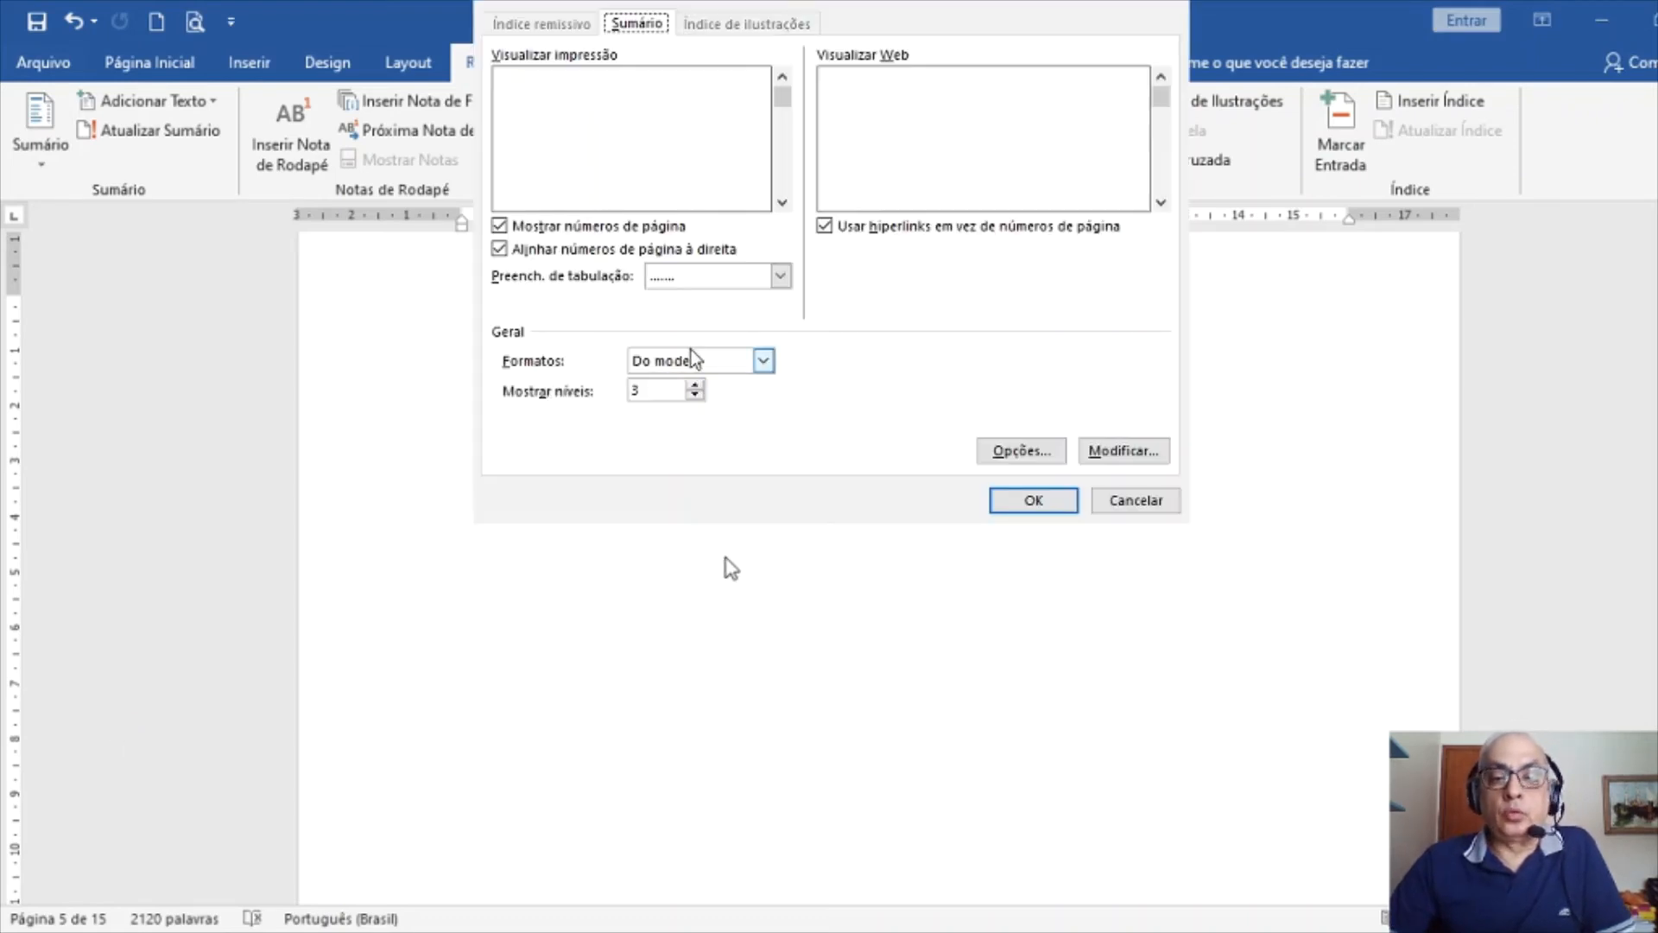
{"action": "left_click", "coordinate": [696, 386]}
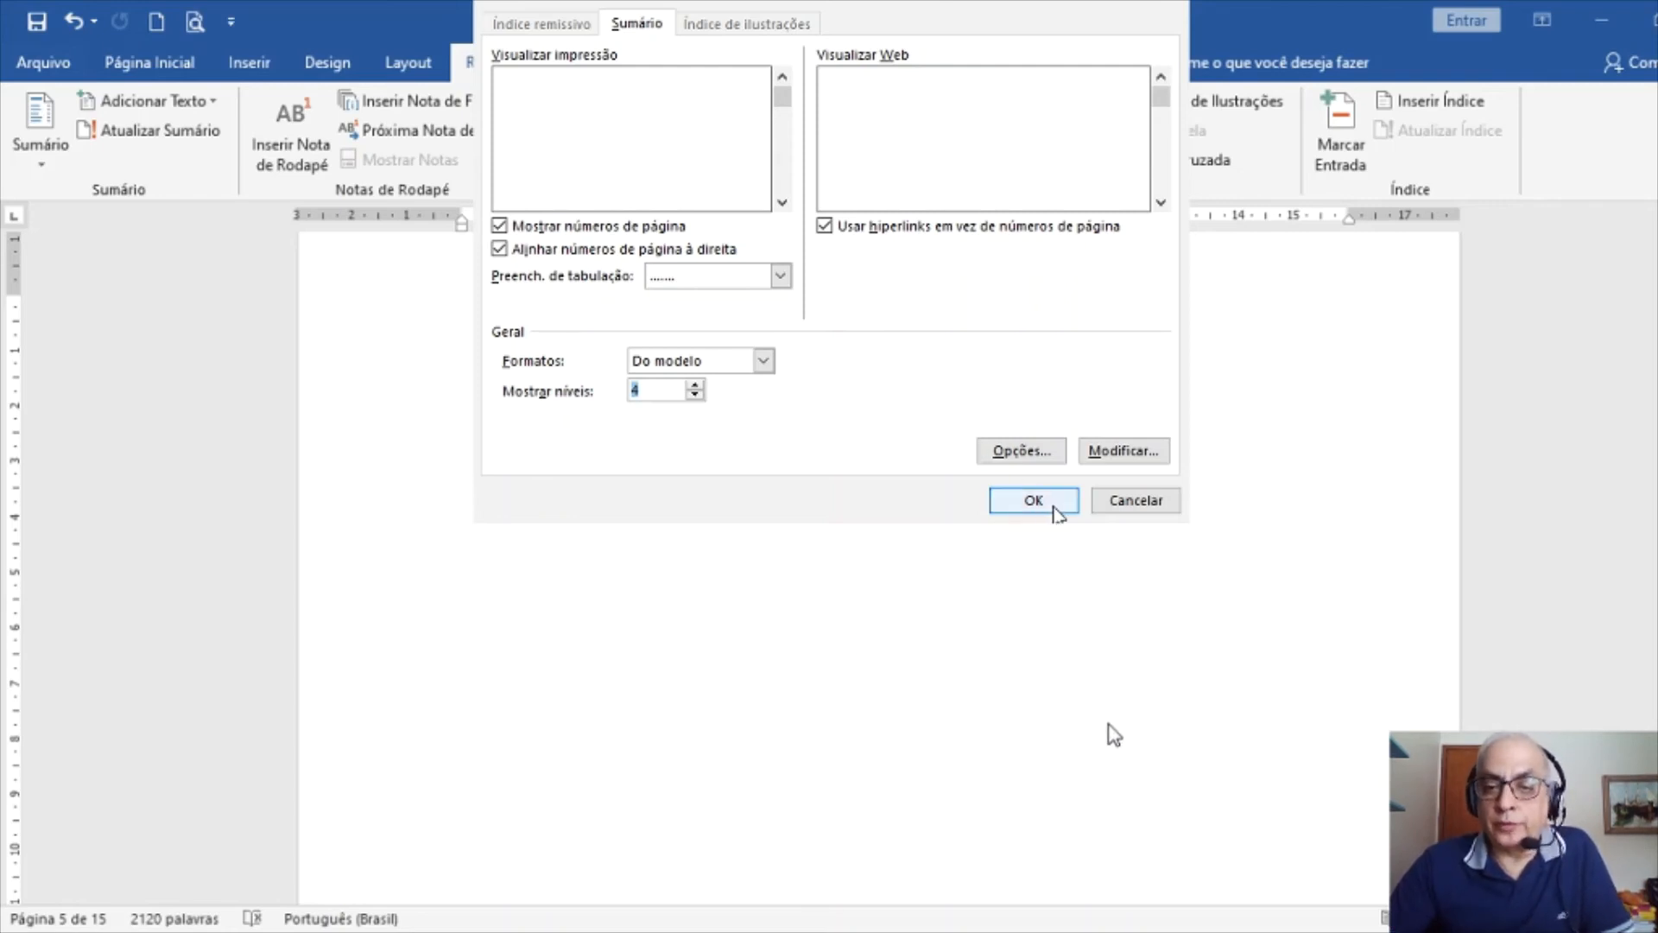
{"action": "left_click", "coordinate": [1054, 506]}
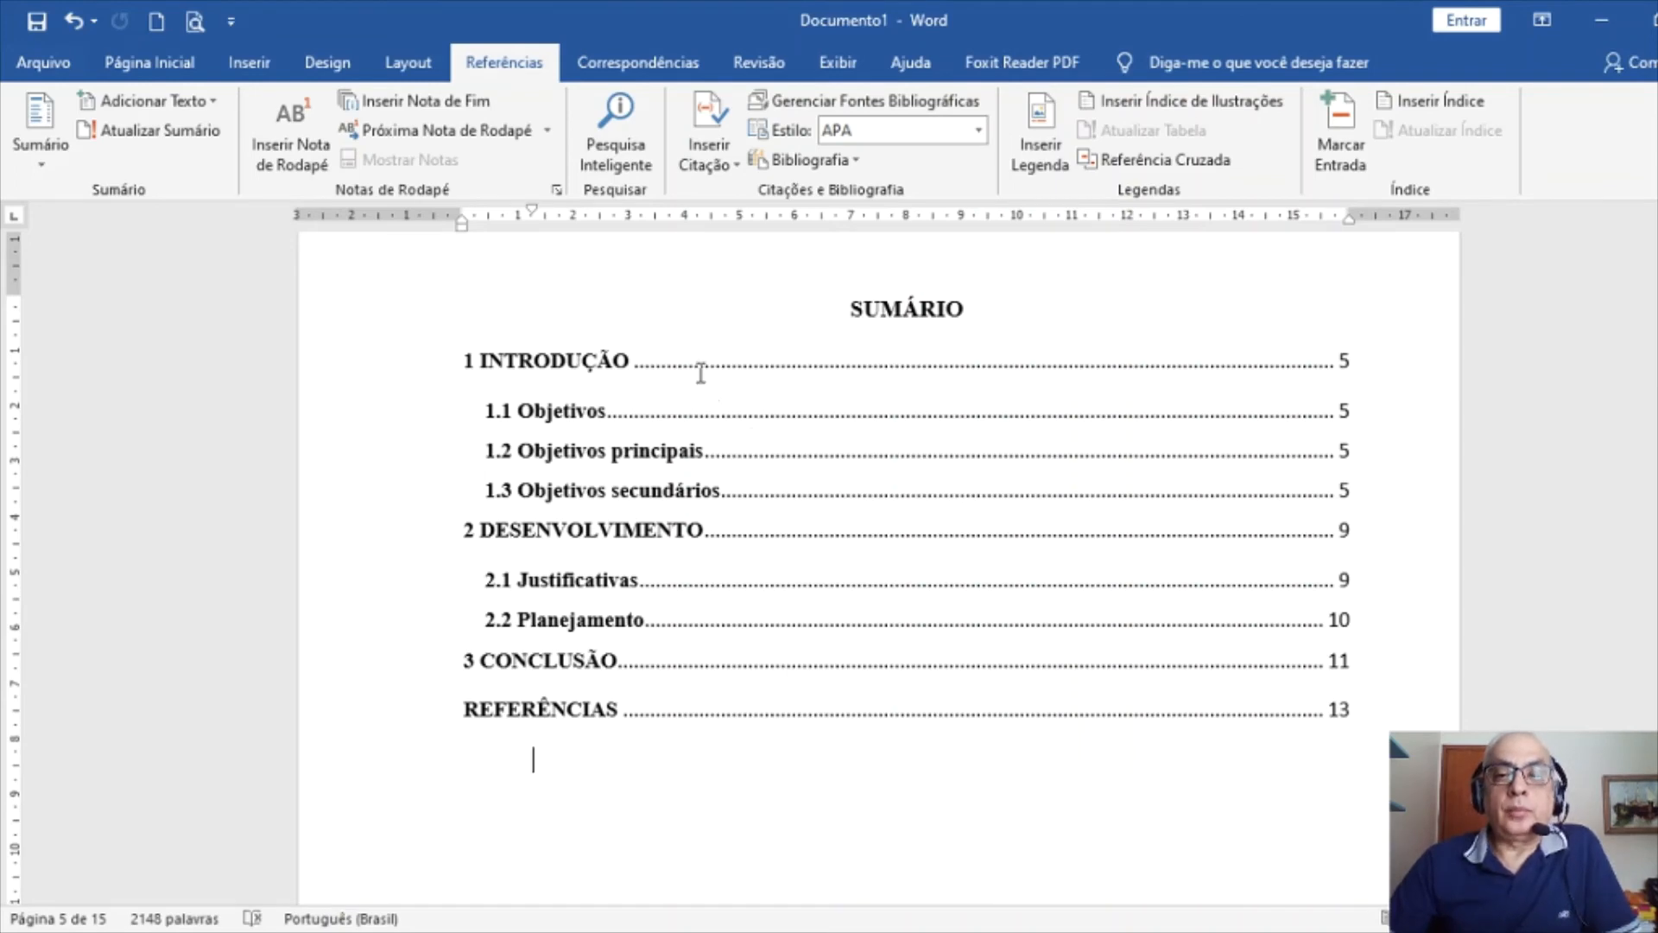
Format the contents entries from 1 INTRODUÇÃO to REFERÊNCIAS in Times New Roman, size 12
{"action": "left_click", "coordinate": [456, 364]}
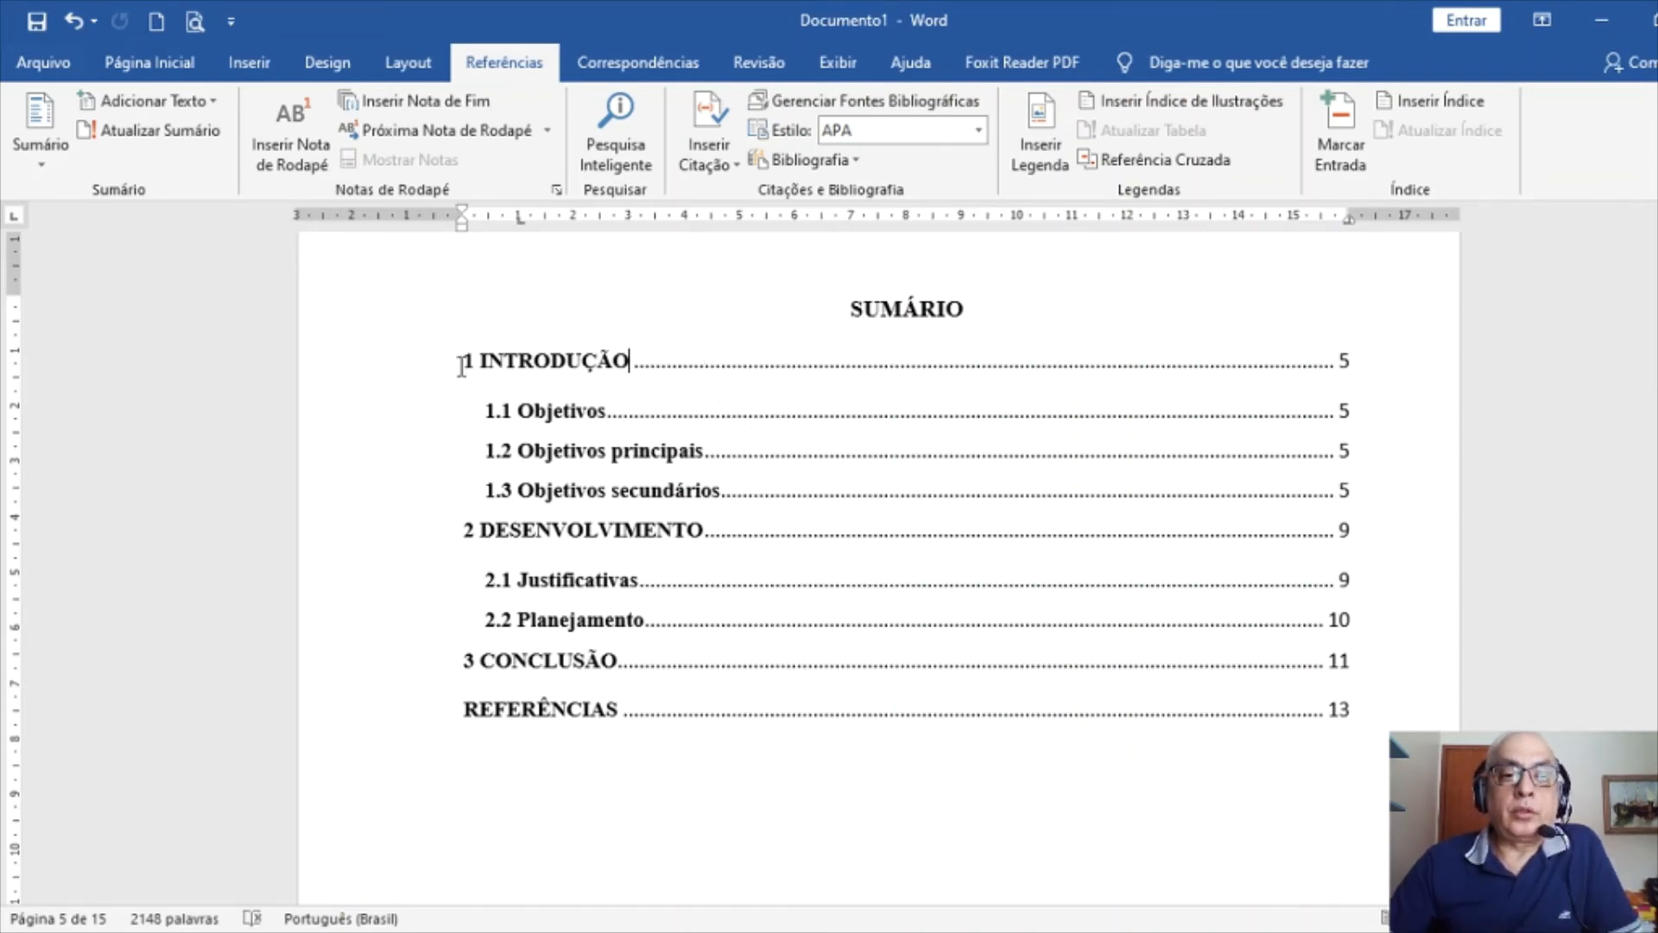
{"action": "left_click_drag", "start_coordinate": [461, 364], "coordinate": [1354, 710]}
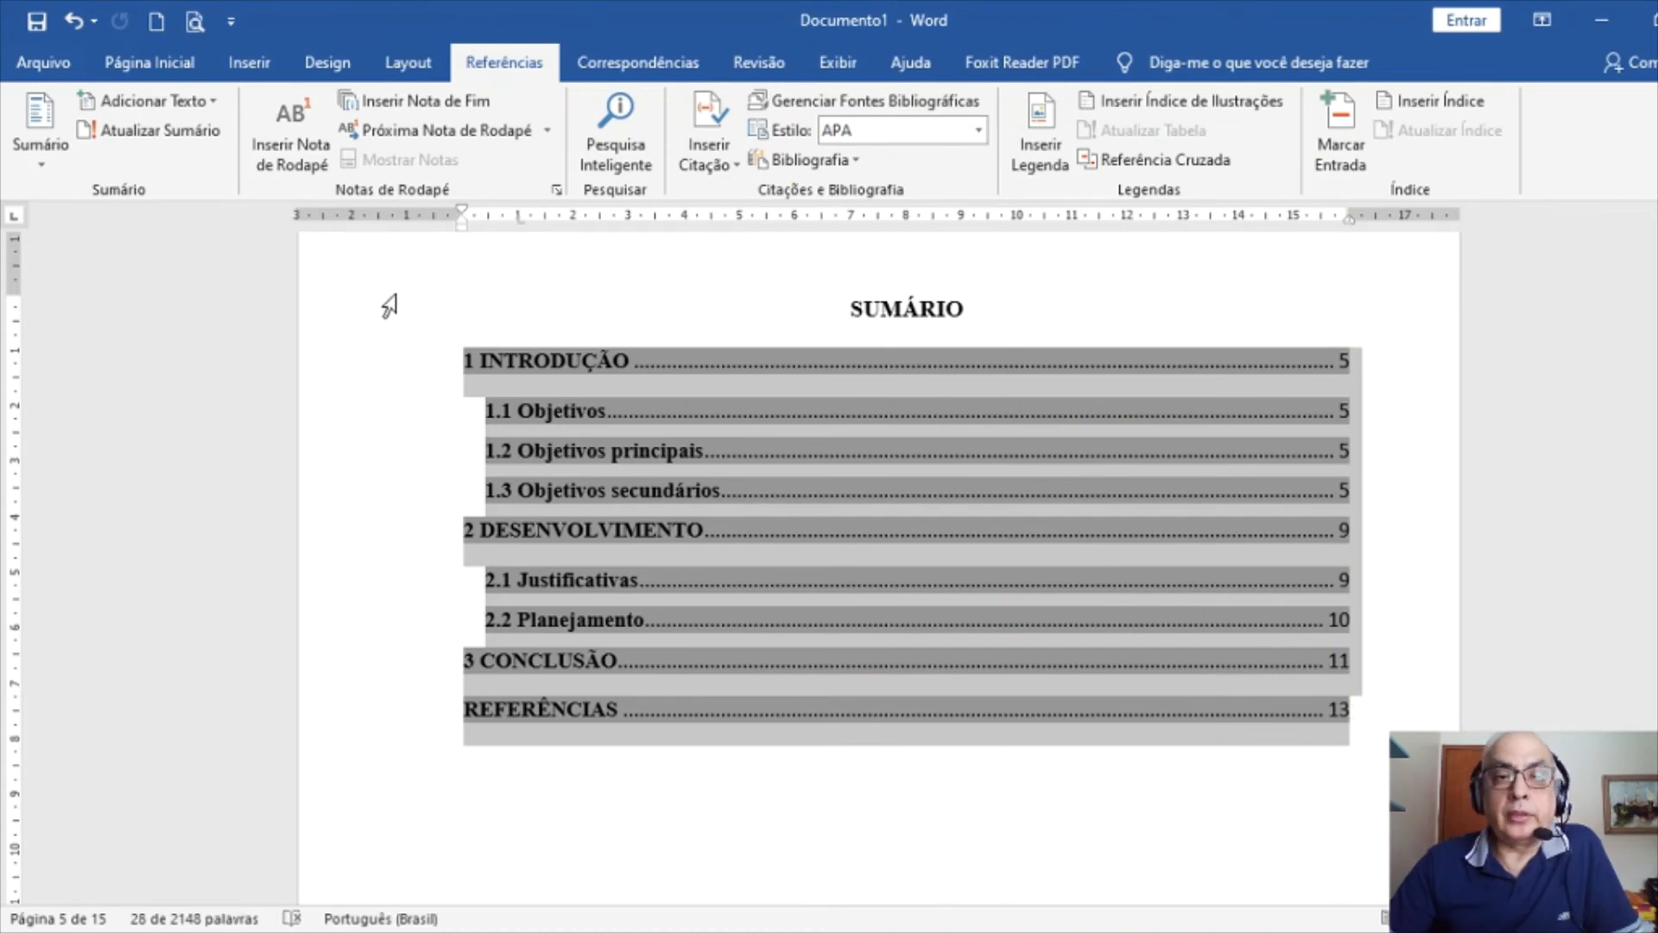
{"action": "left_click", "coordinate": [143, 63]}
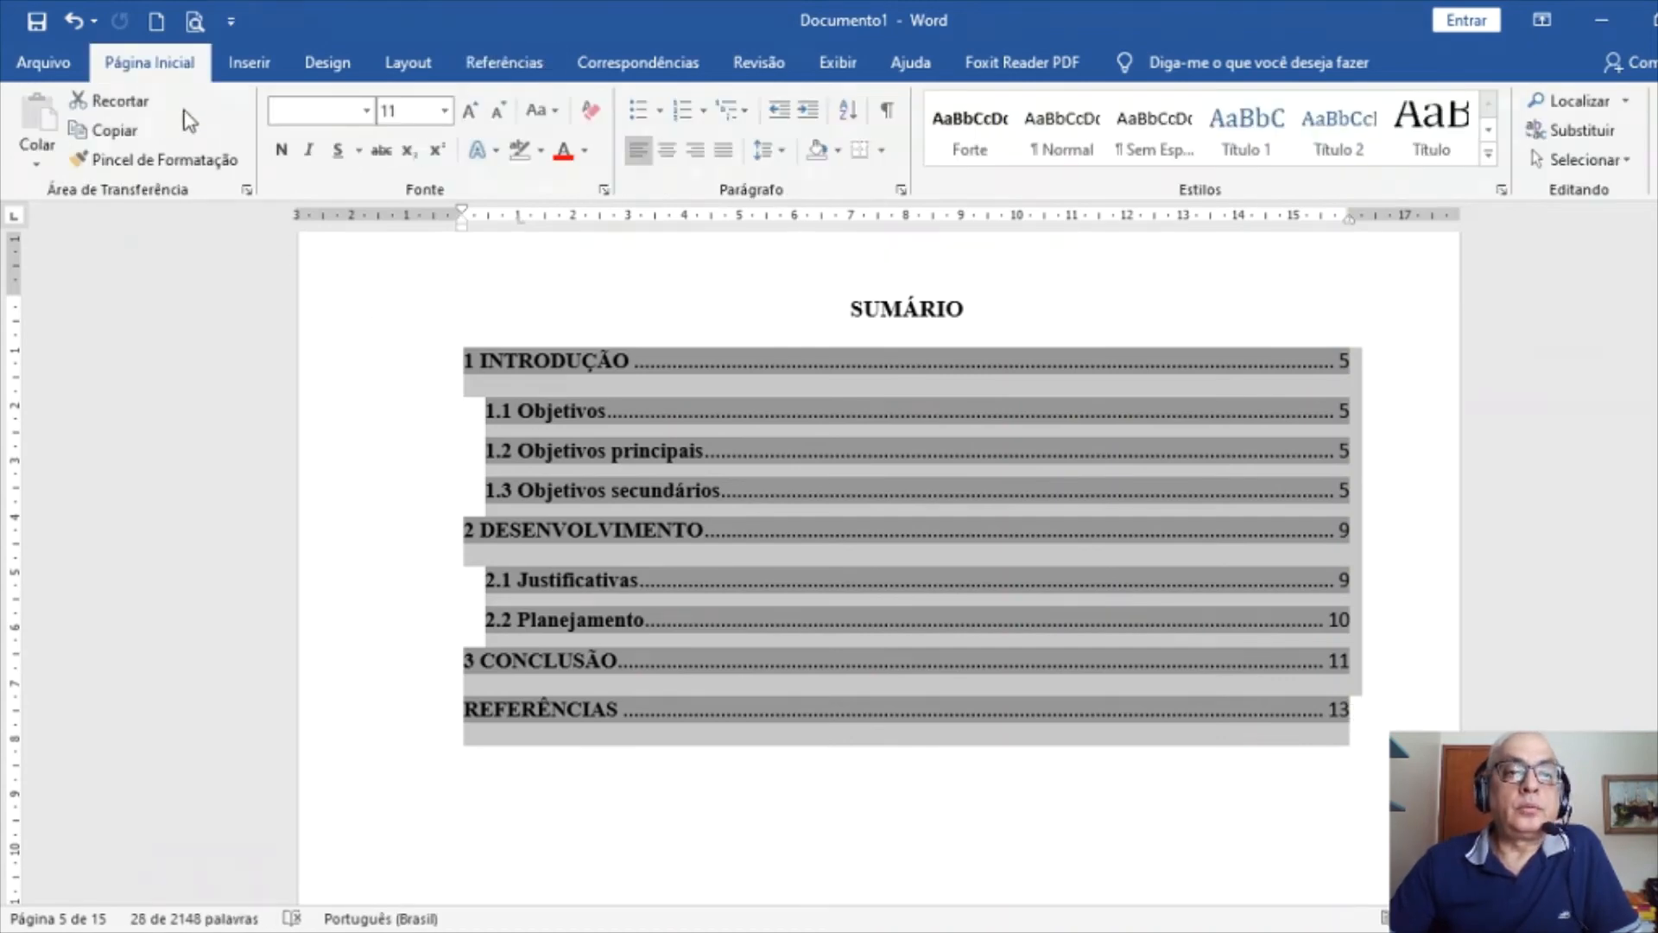
{"action": "left_click", "coordinate": [446, 107]}
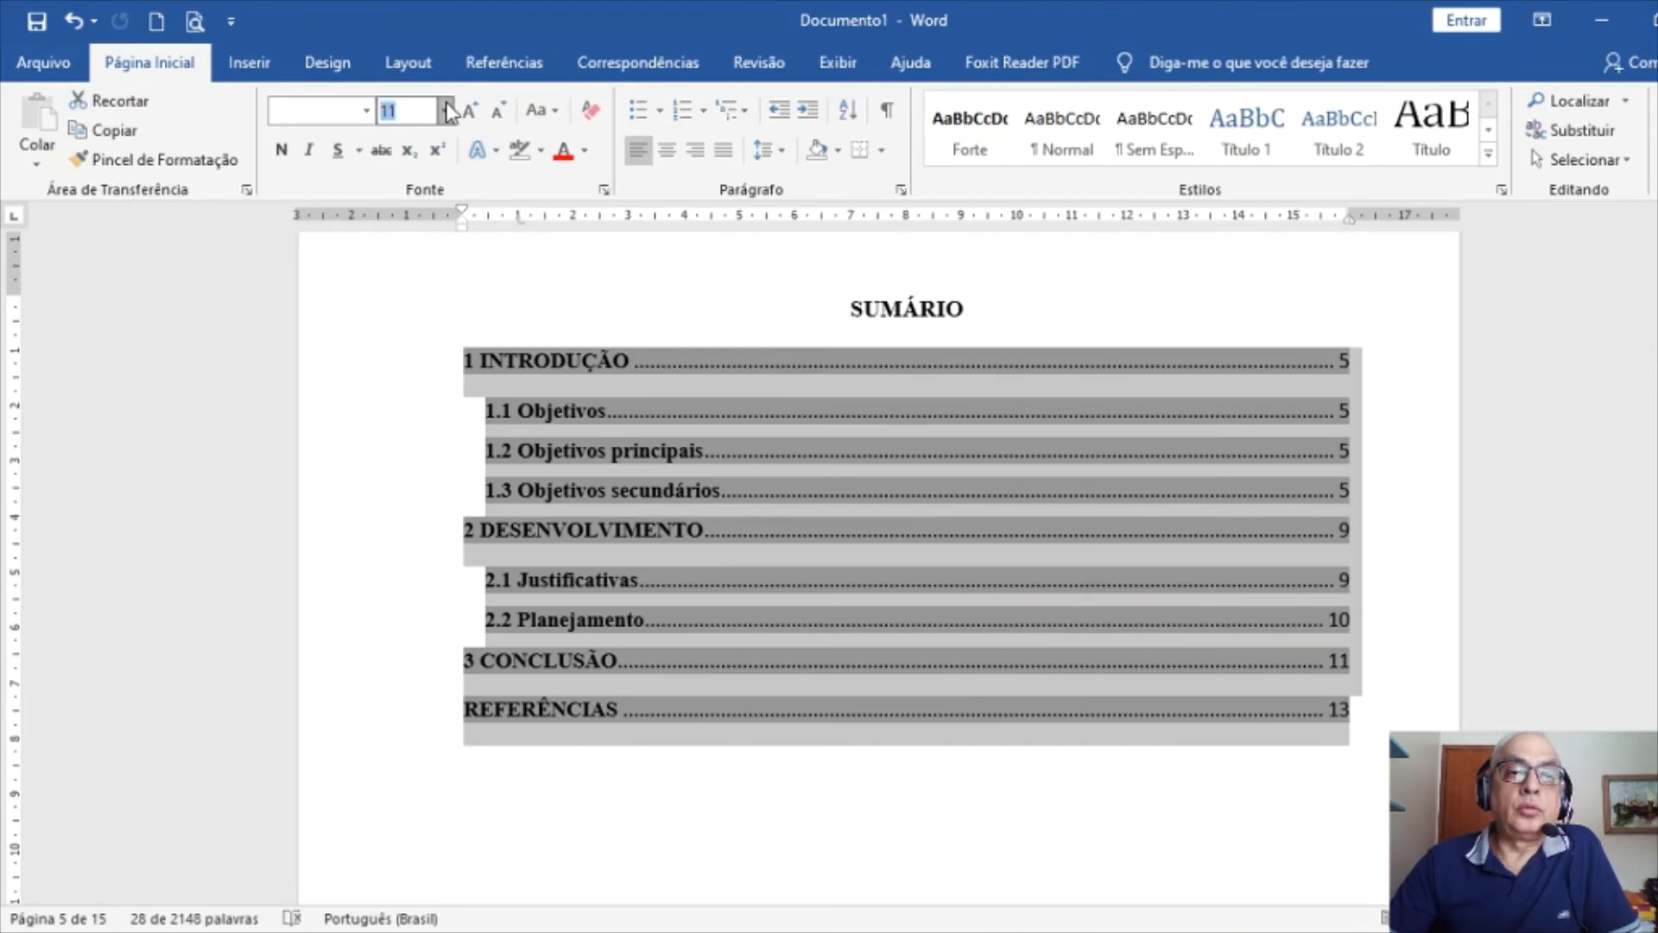
{"action": "left_click", "coordinate": [404, 255]}
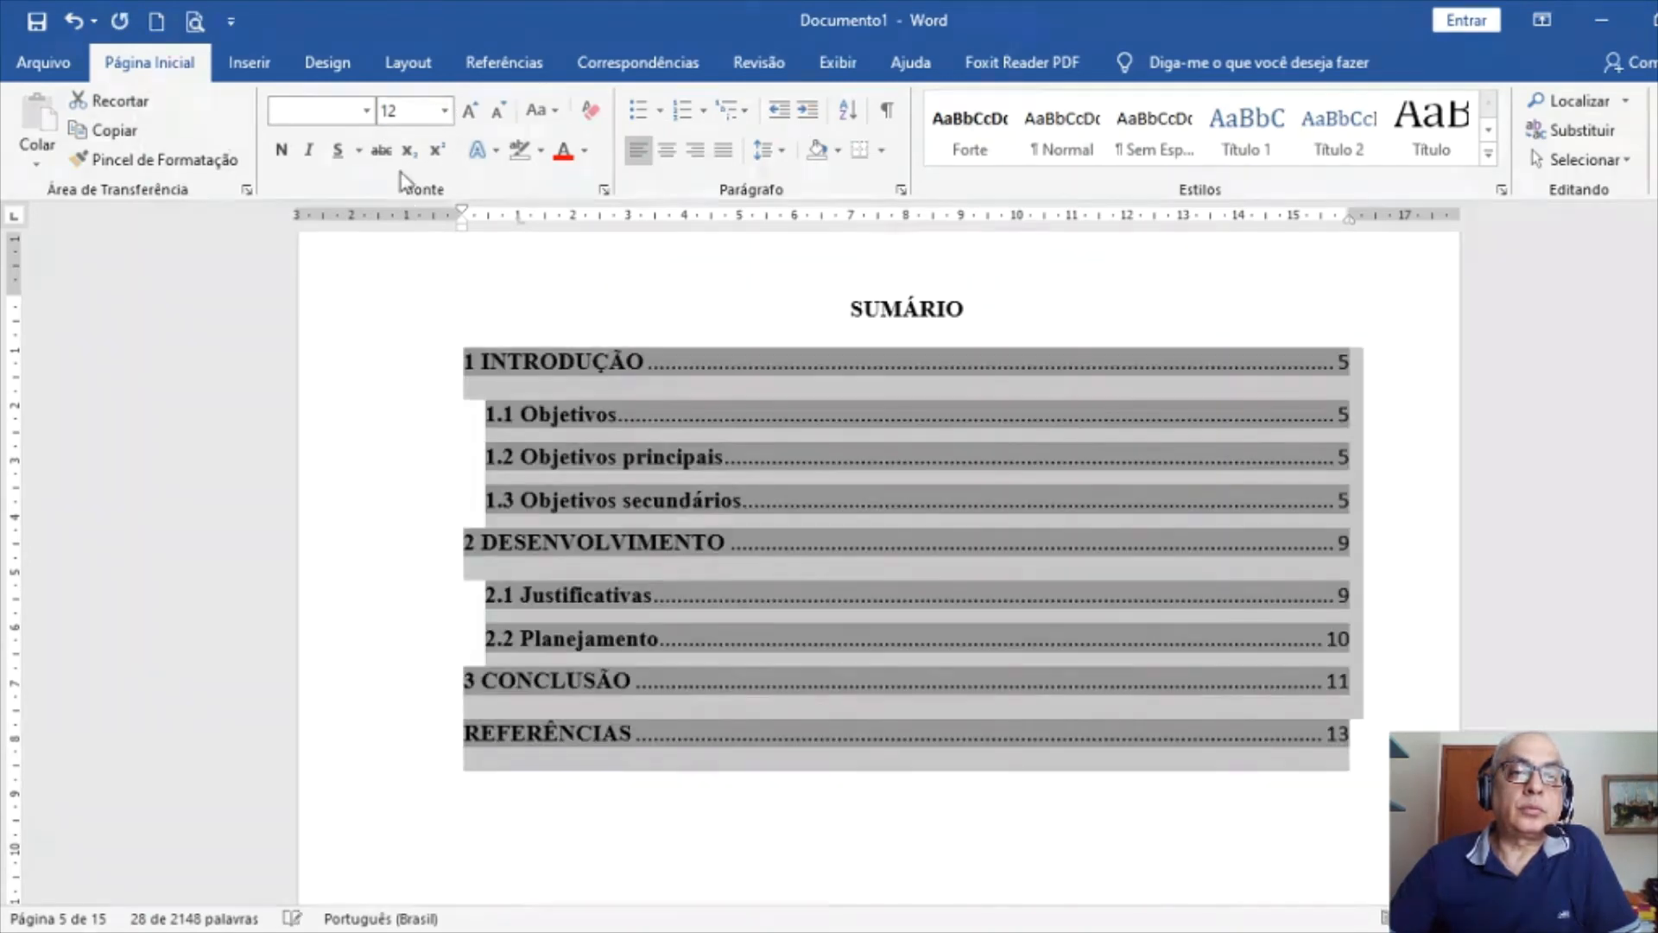
{"action": "left_click", "coordinate": [370, 121]}
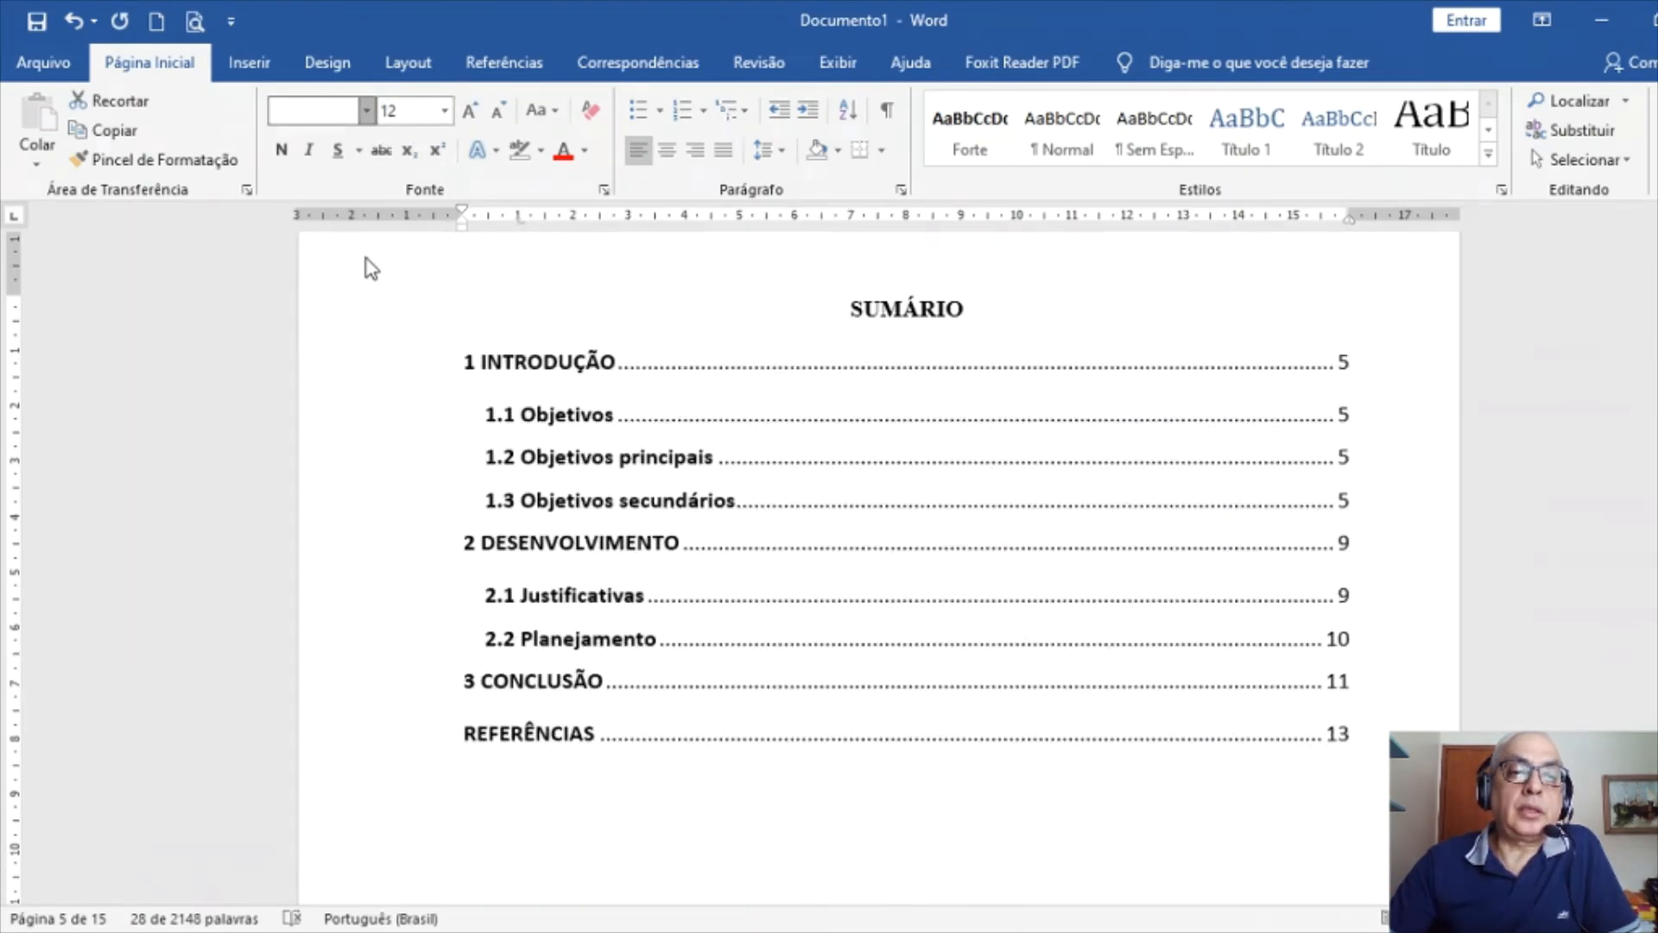
{"action": "left_click", "coordinate": [363, 278]}
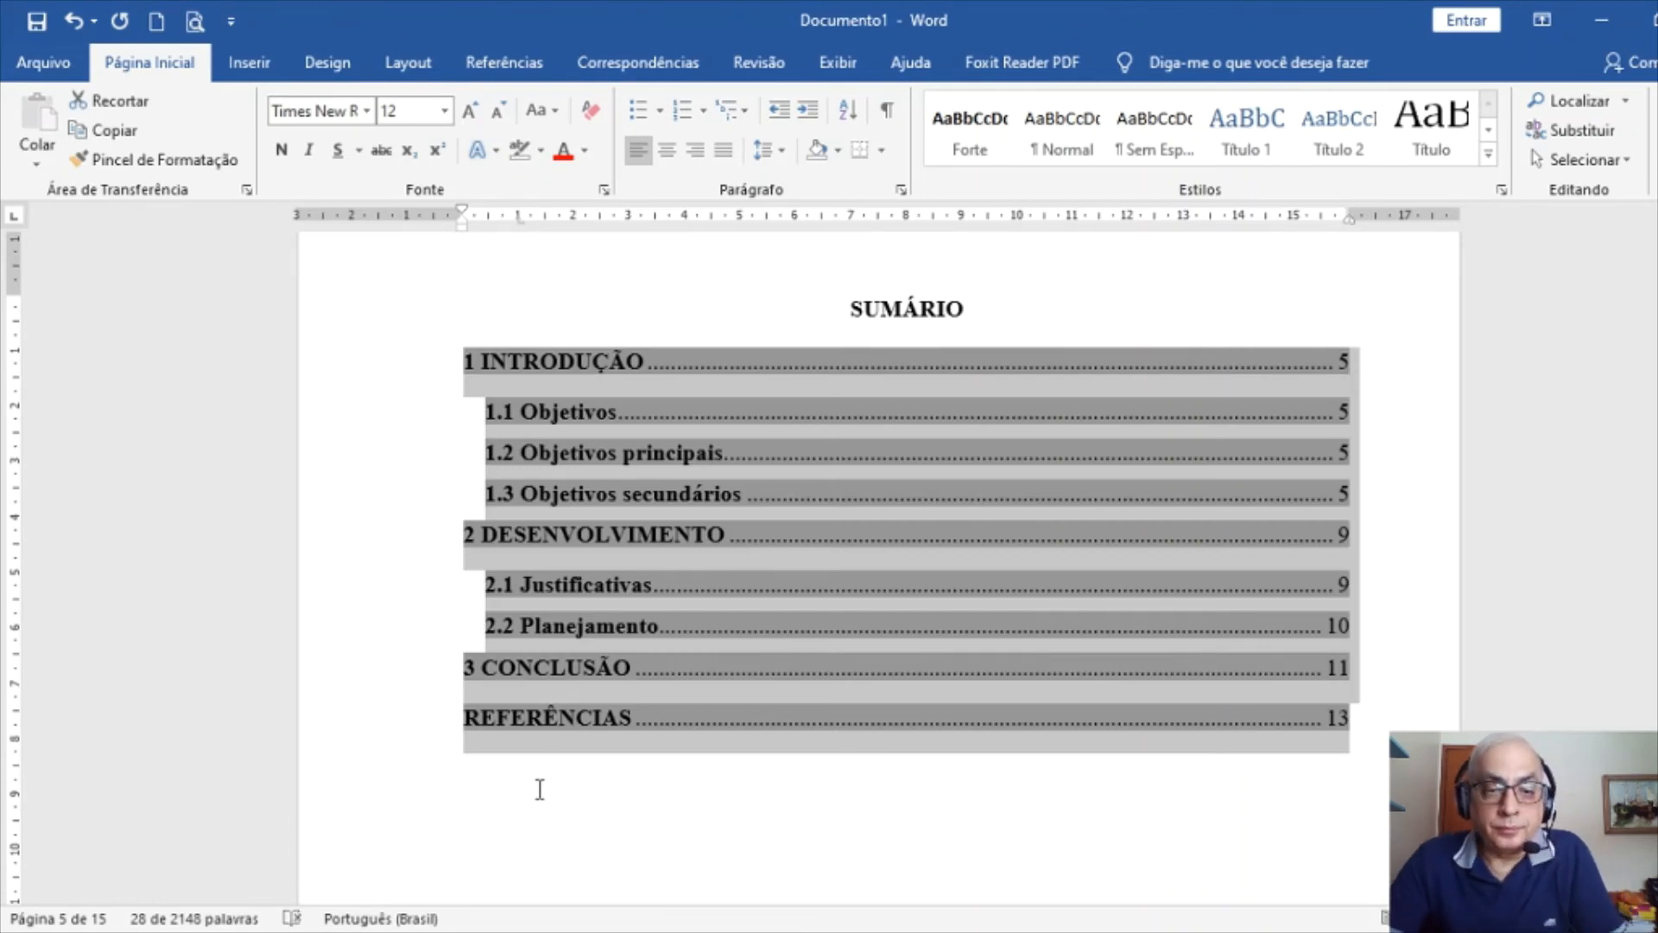
{"action": "left_click", "coordinate": [535, 769]}
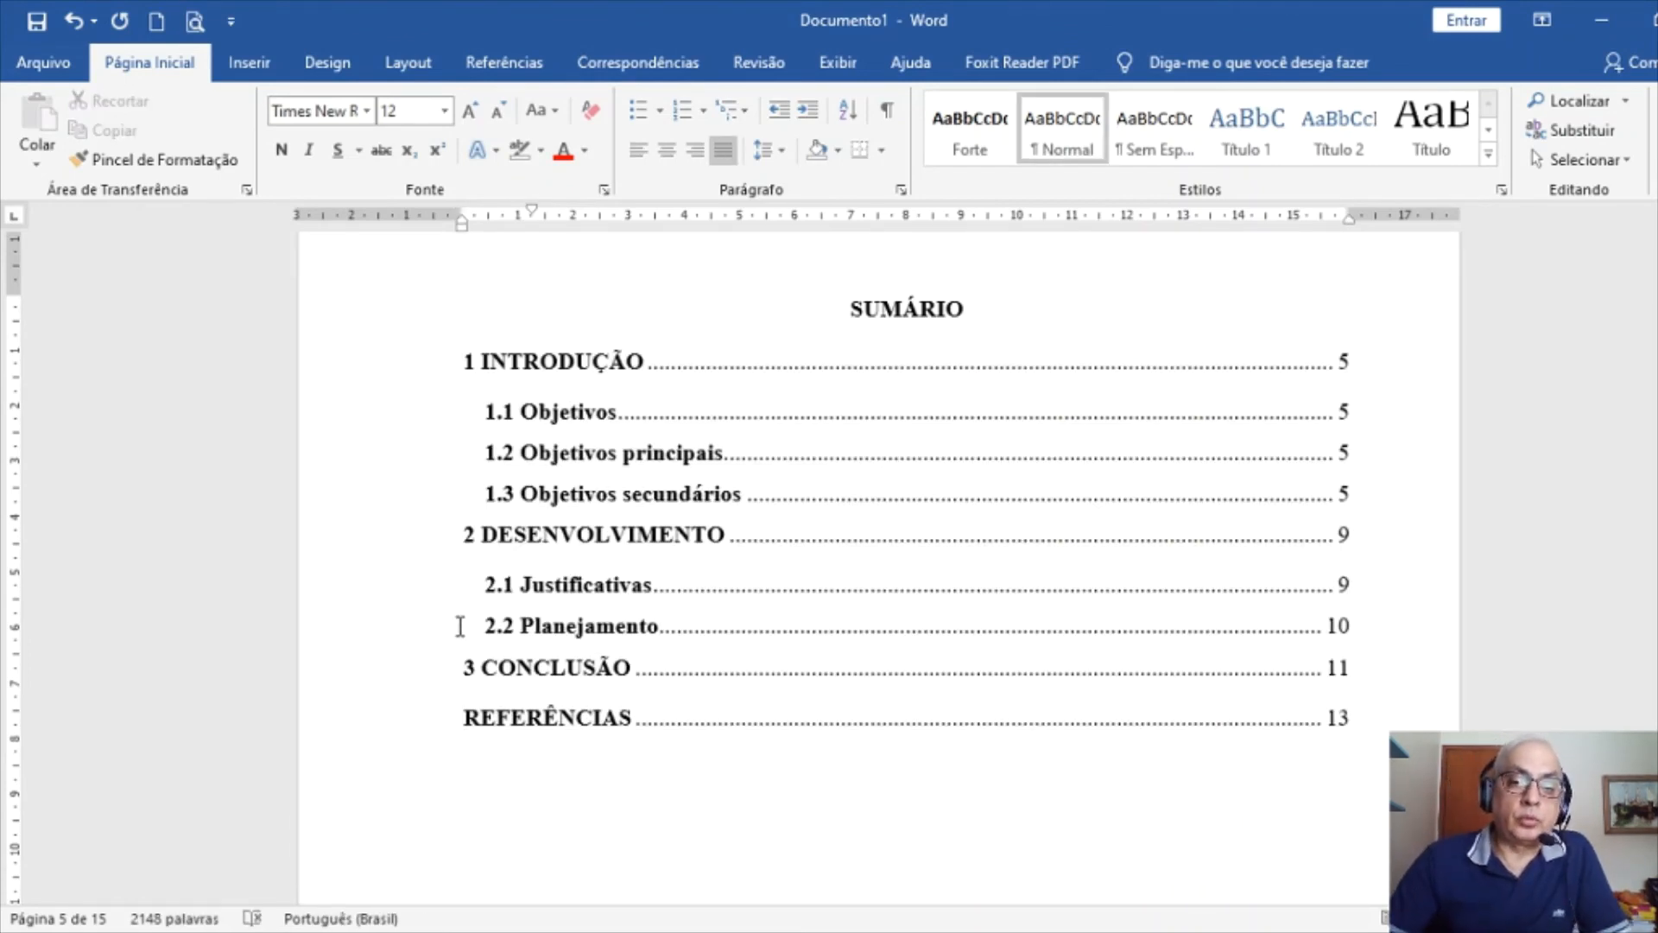
Give all contents lines, including the 1.1 to 2.2 subentries, a 0 left indent via Parágrafo
{"action": "left_click_drag", "start_coordinate": [426, 367], "coordinate": [423, 722]}
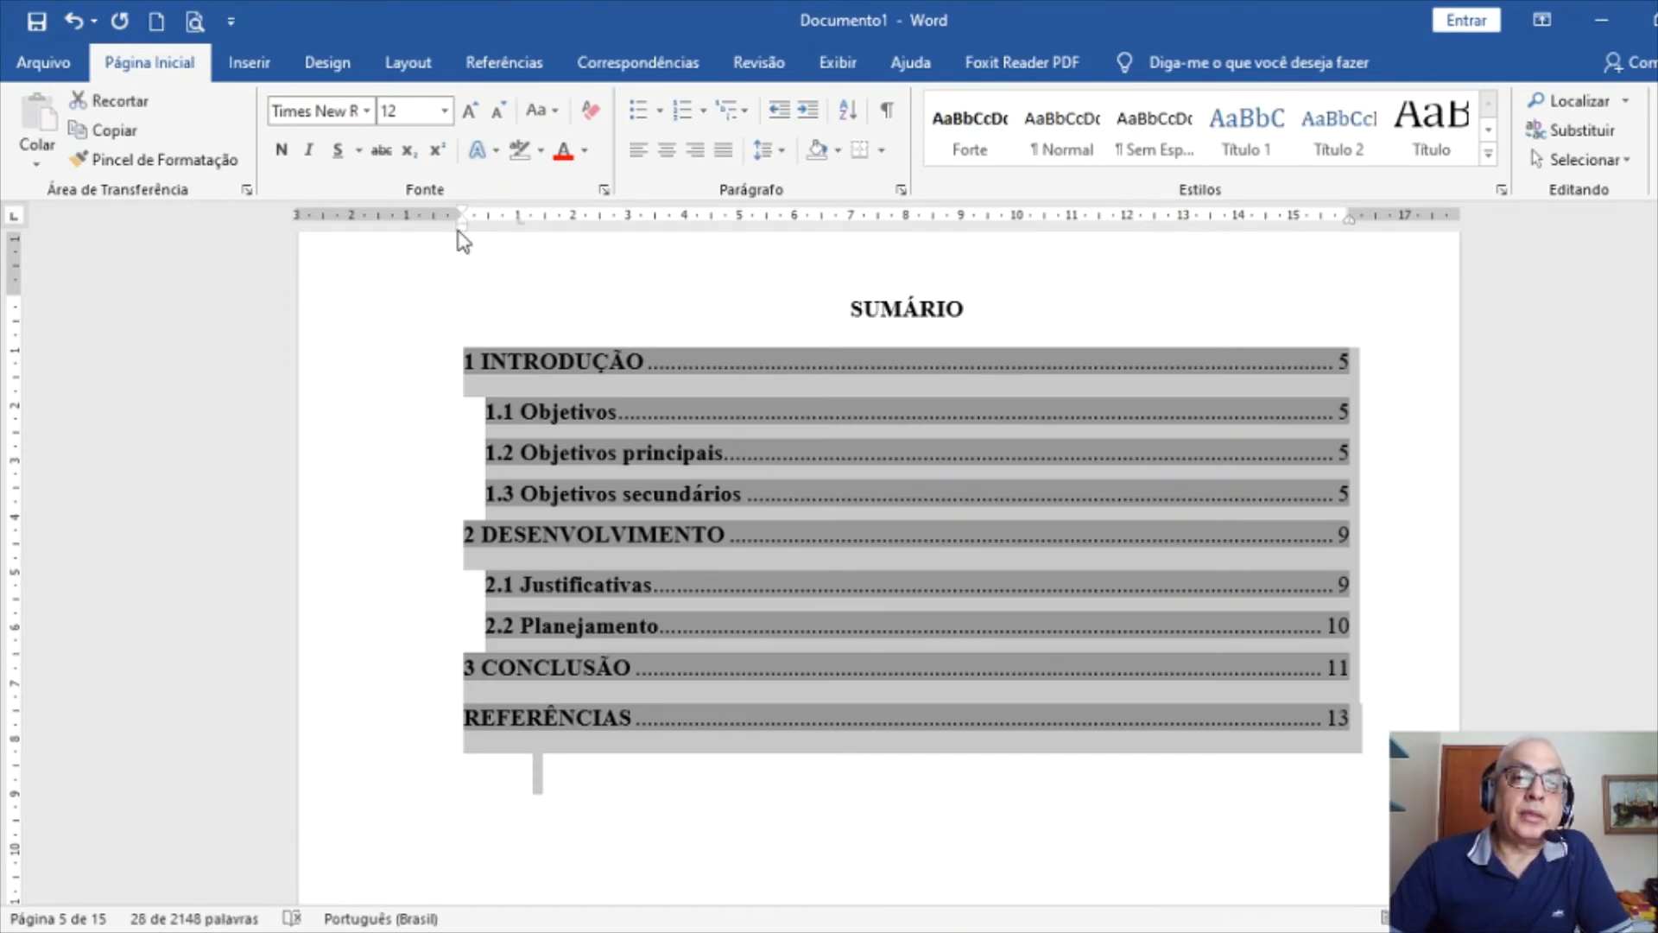
{"action": "left_click", "coordinate": [901, 190]}
{"action": "left_click", "coordinate": [631, 195]}
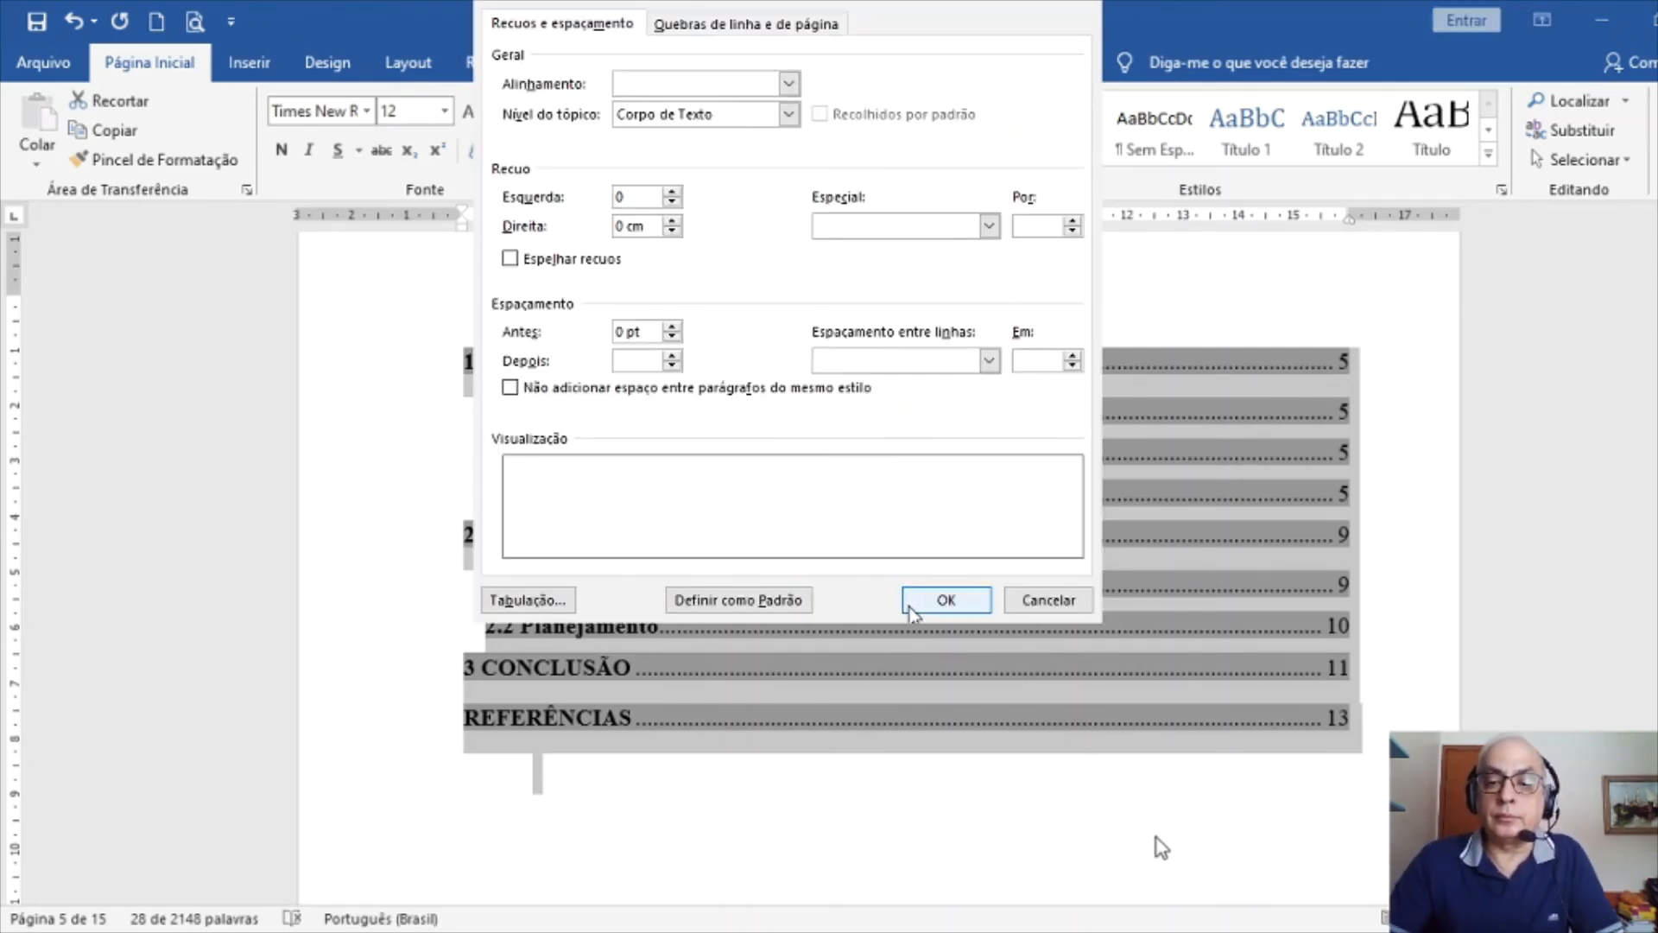
{"action": "key", "text": "Return"}
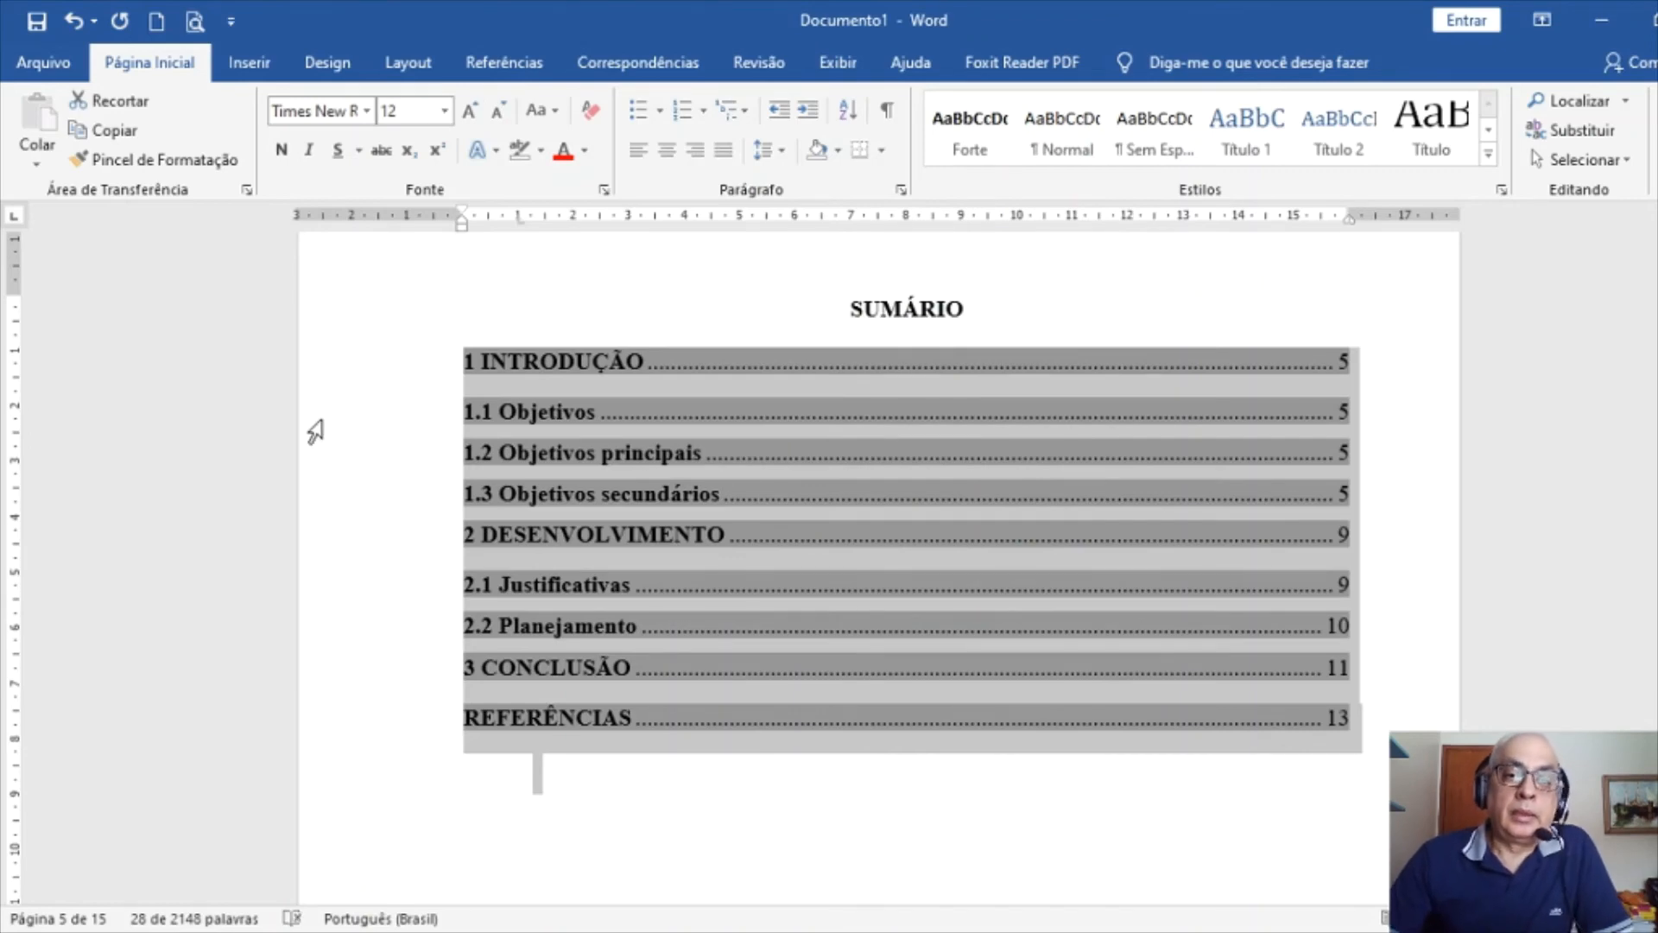
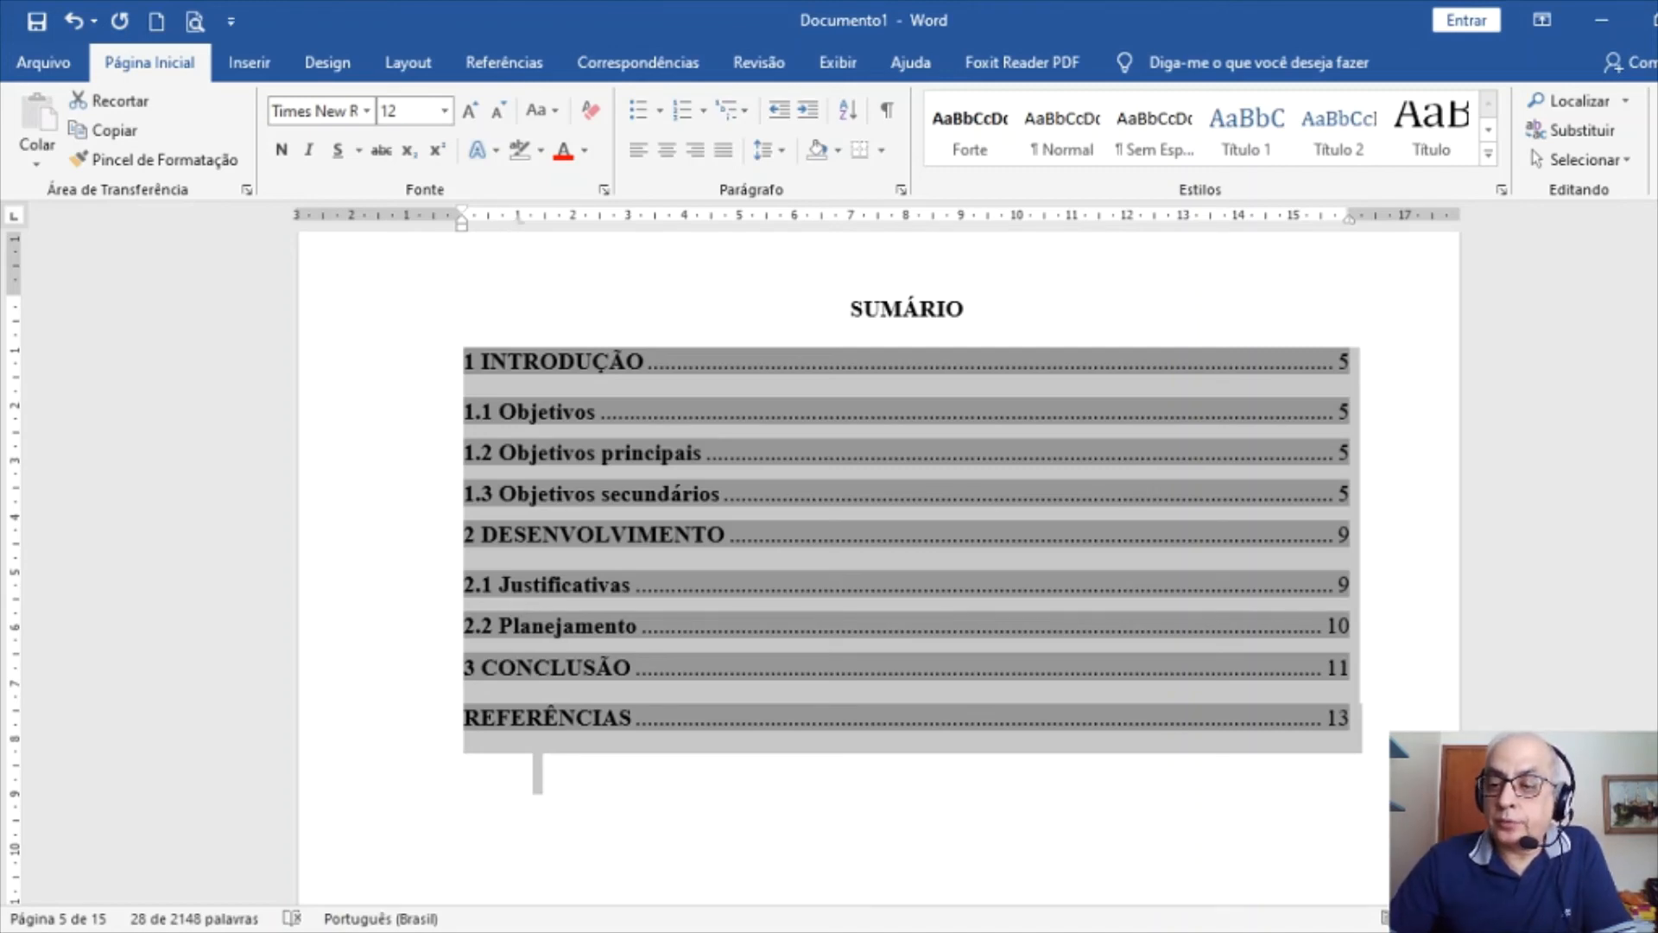
Select the SUMÁRIO entries and add a left tab stop just past the margin on the ruler
{"action": "scroll", "coordinate": [907, 518], "scroll_direction": "up", "scroll_amount": 10}
{"action": "scroll", "coordinate": [535, 561], "scroll_direction": "up", "scroll_amount": 6}
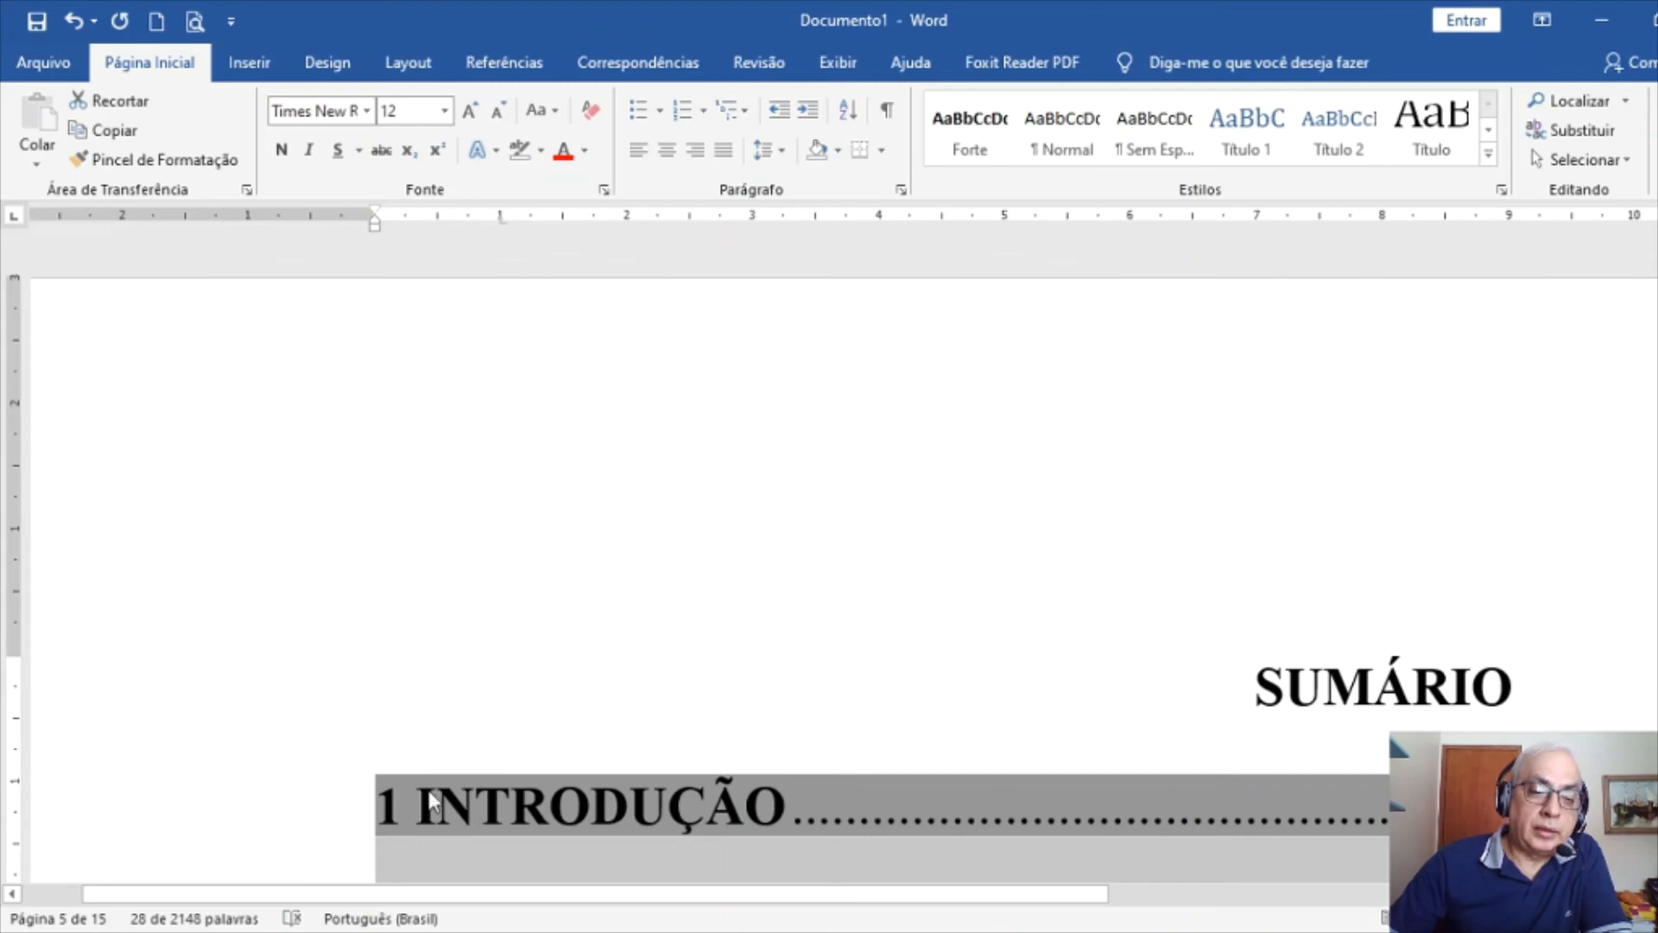
{"action": "scroll", "coordinate": [521, 540], "scroll_direction": "down", "scroll_amount": 5}
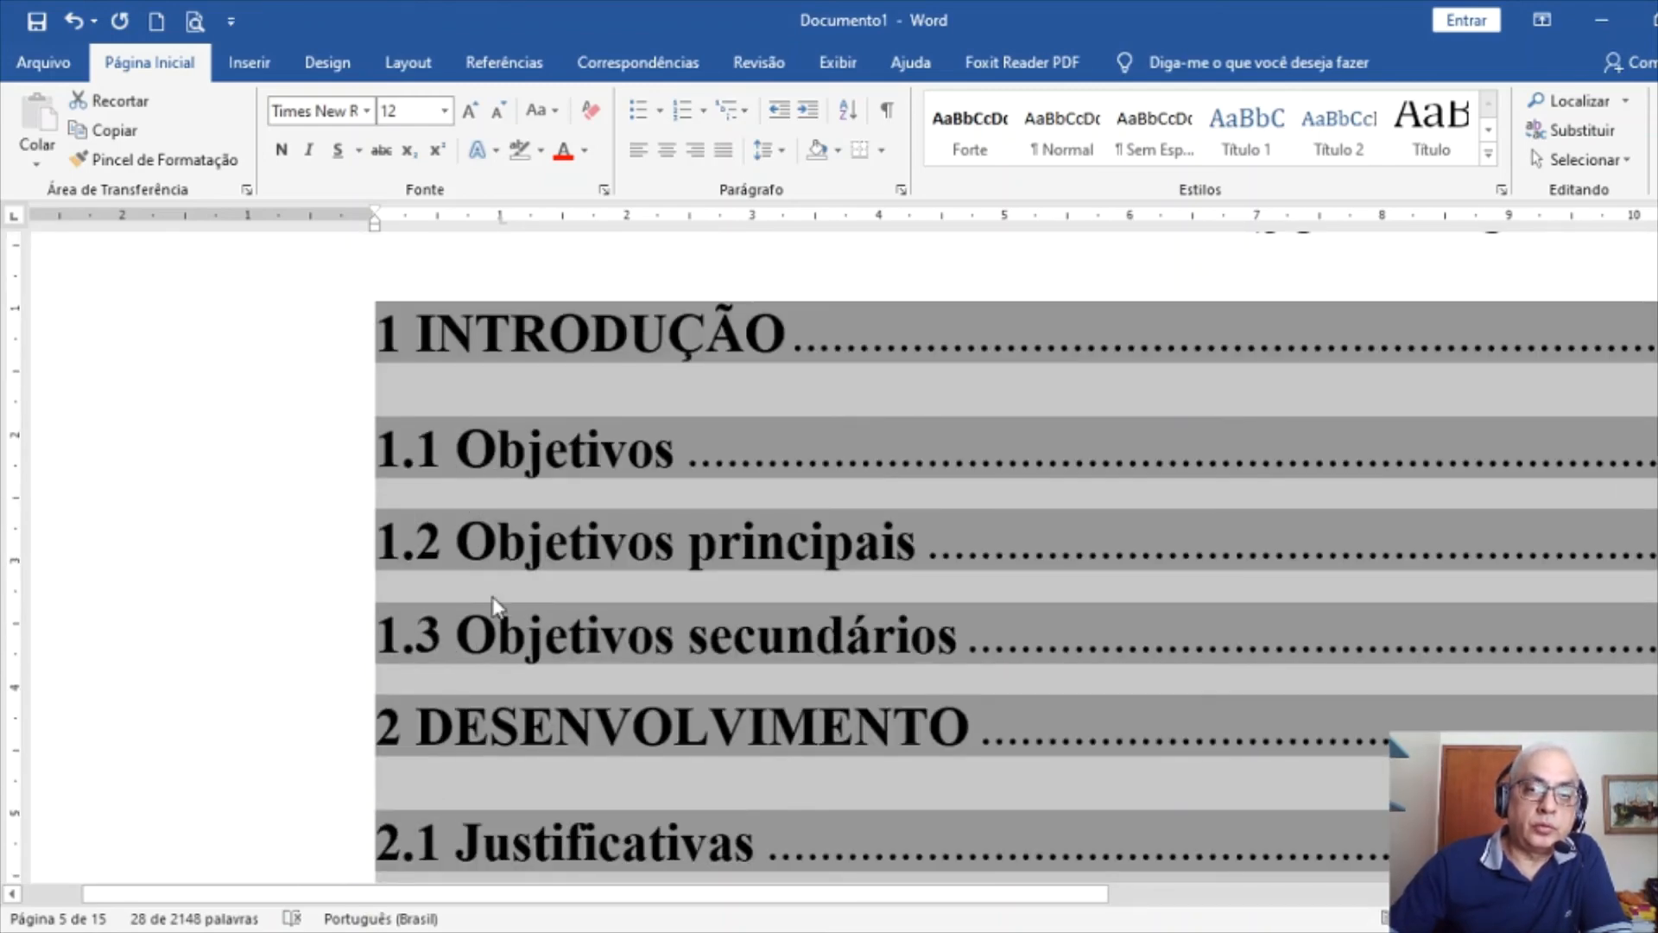
{"action": "left_click", "coordinate": [454, 233]}
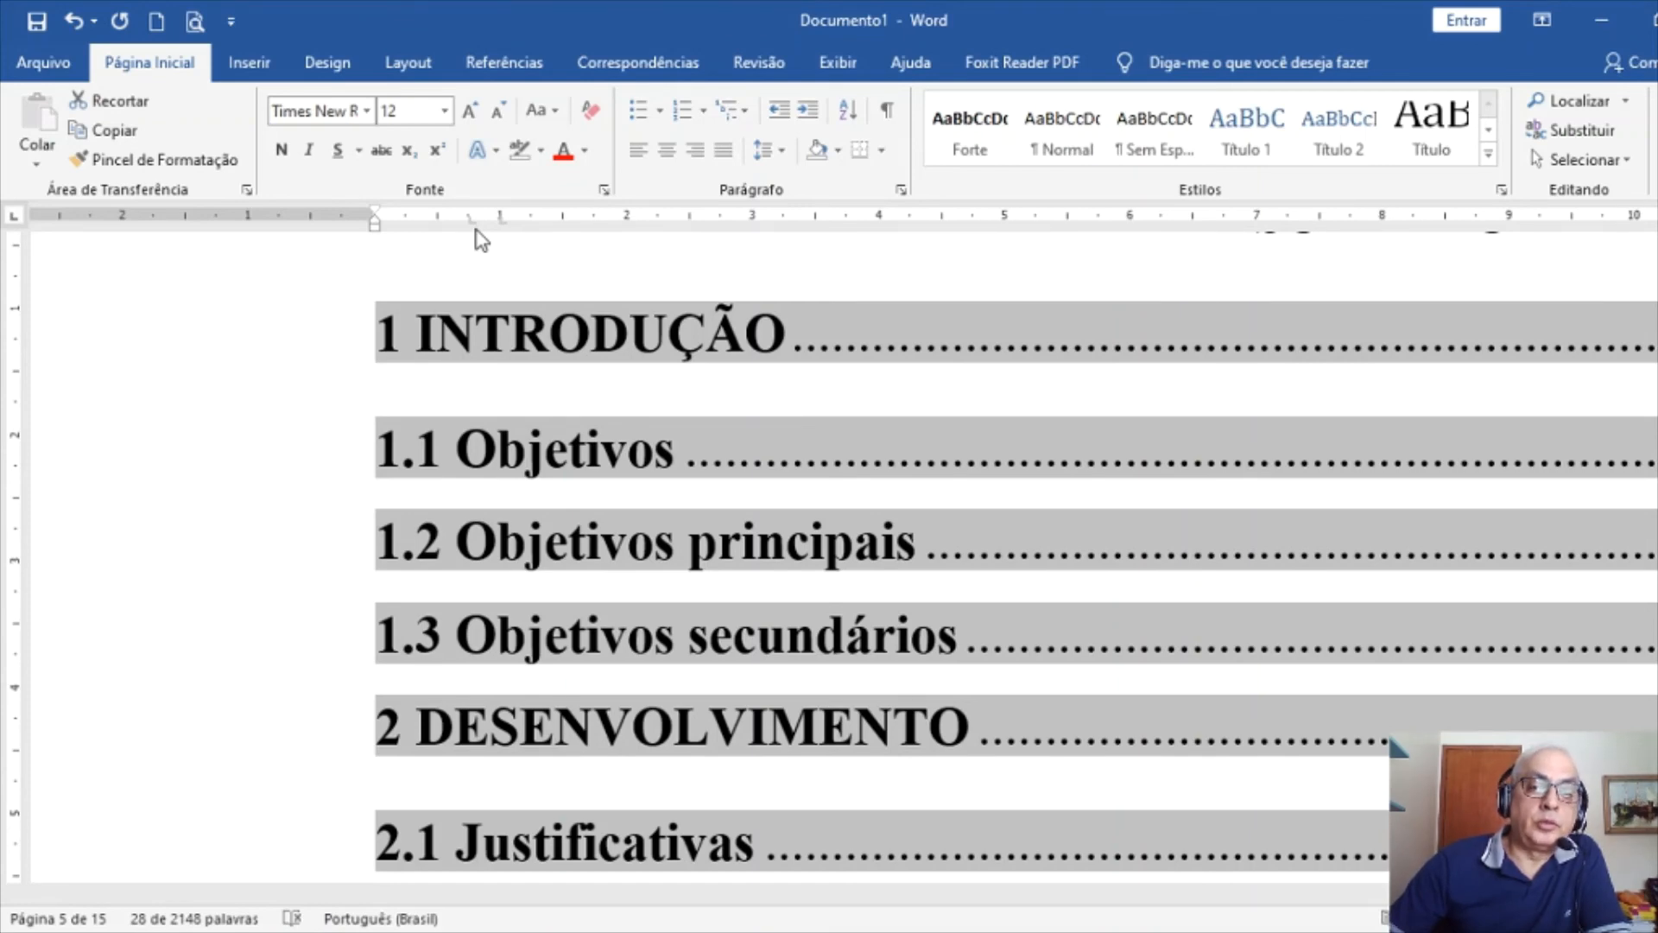
{"action": "left_click_drag", "start_coordinate": [476, 230], "coordinate": [475, 230]}
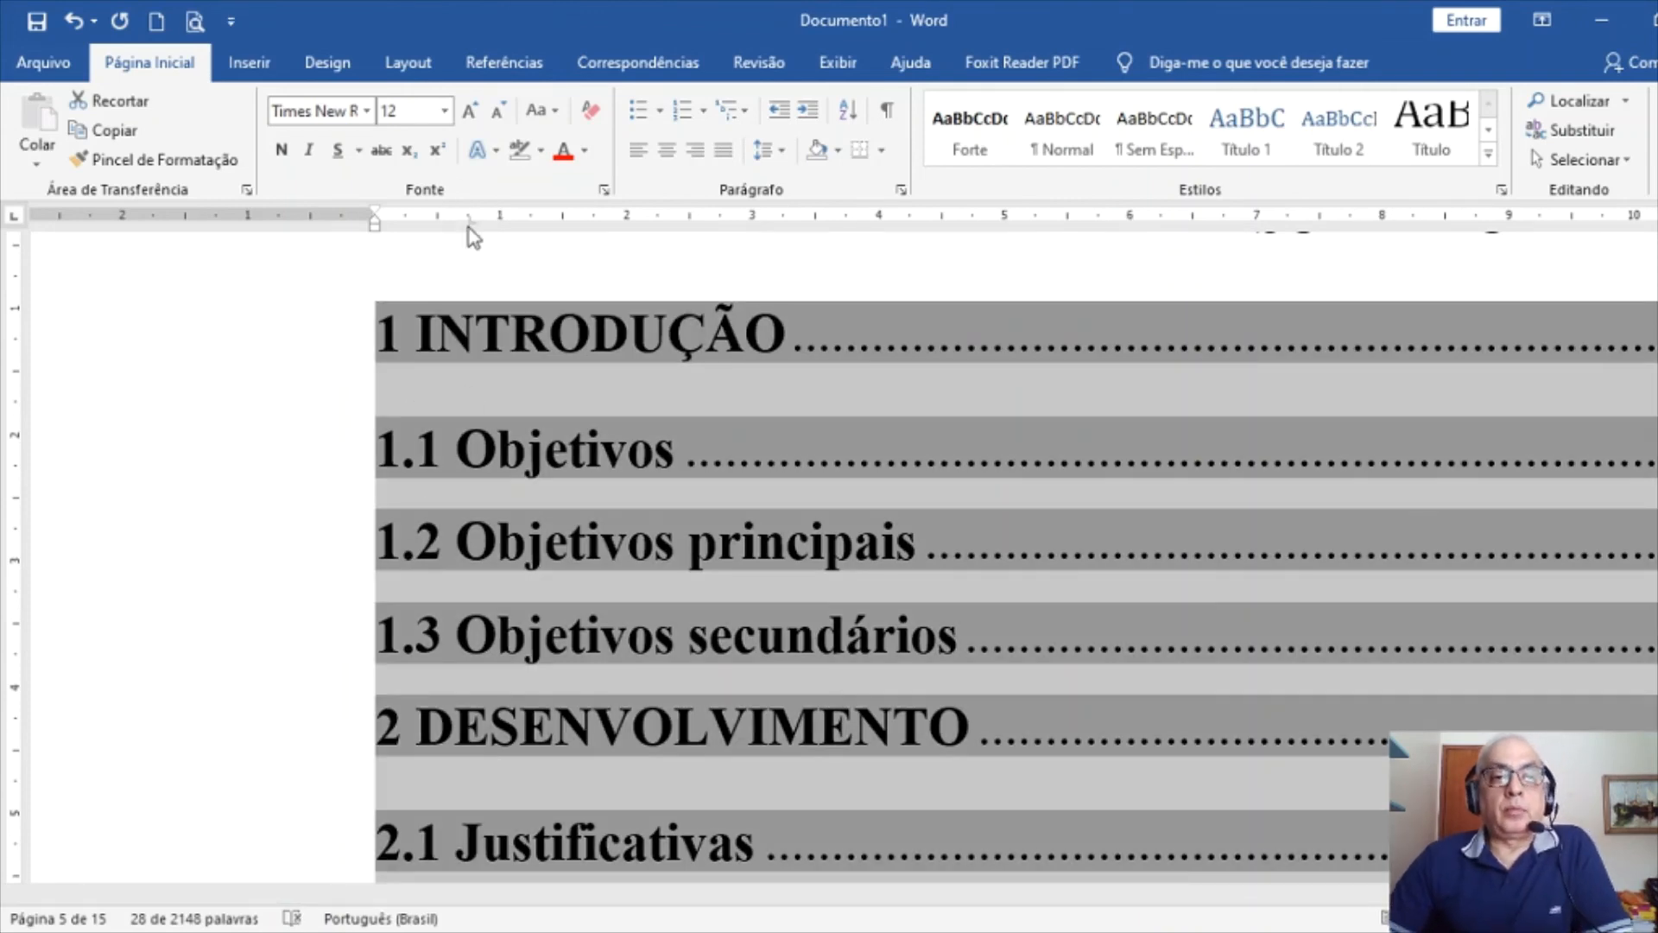
{"action": "left_click", "coordinate": [488, 244]}
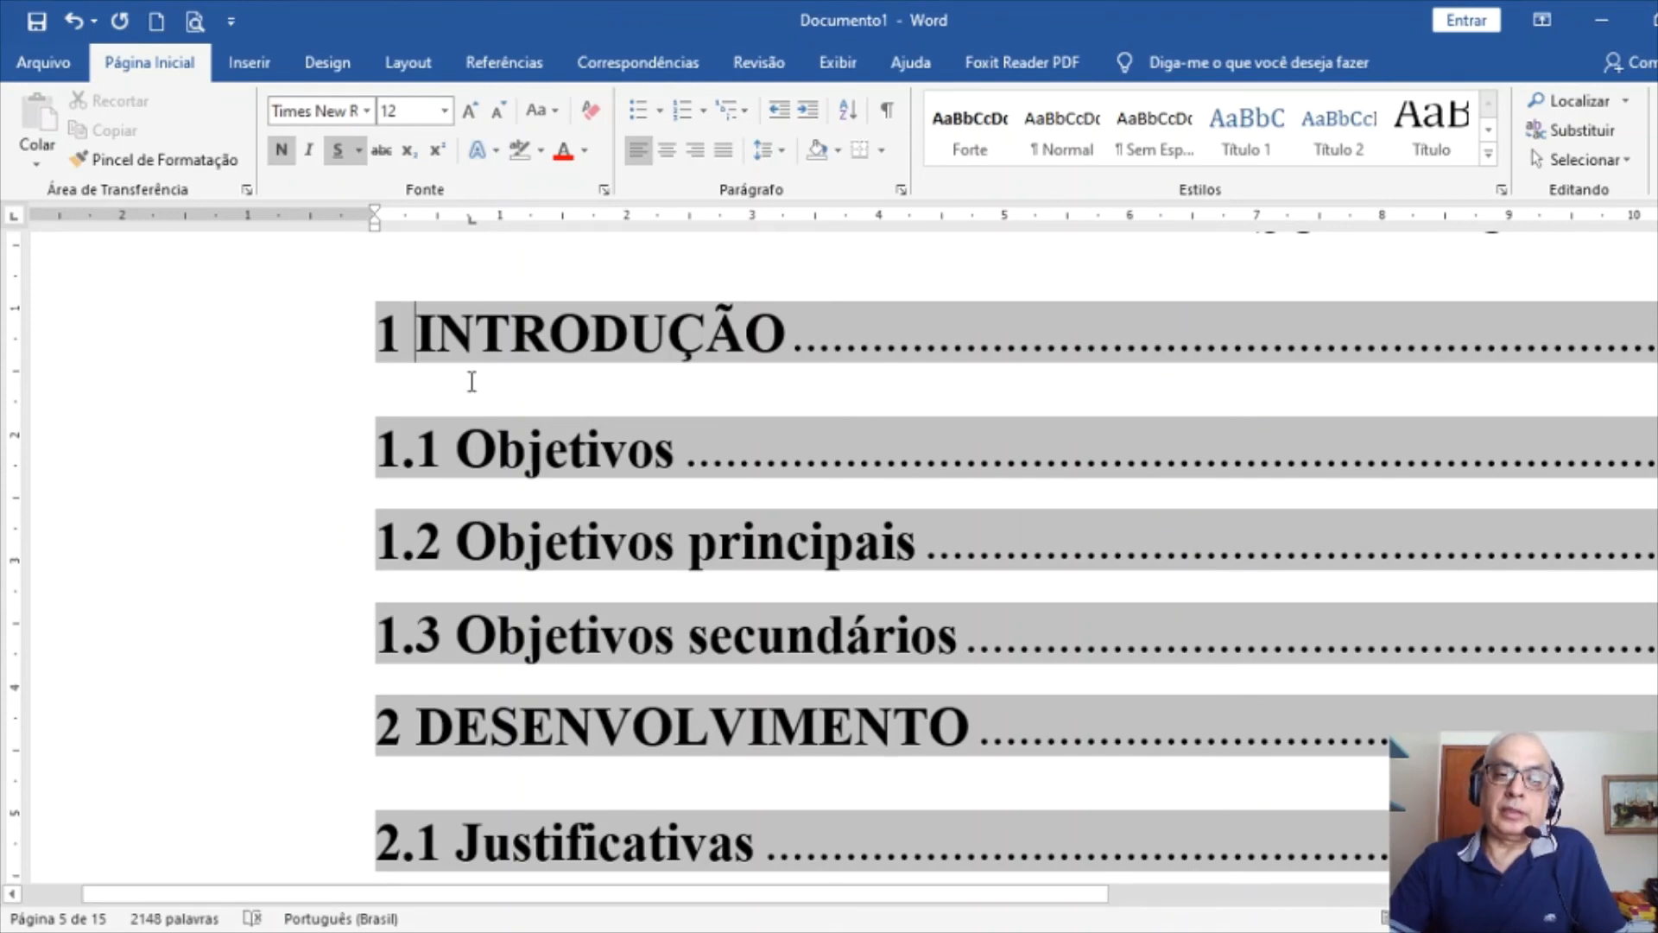
Put the insertion point right after the number 1 of 1 INTRODUÇÃO
{"action": "left_click", "coordinate": [496, 451]}
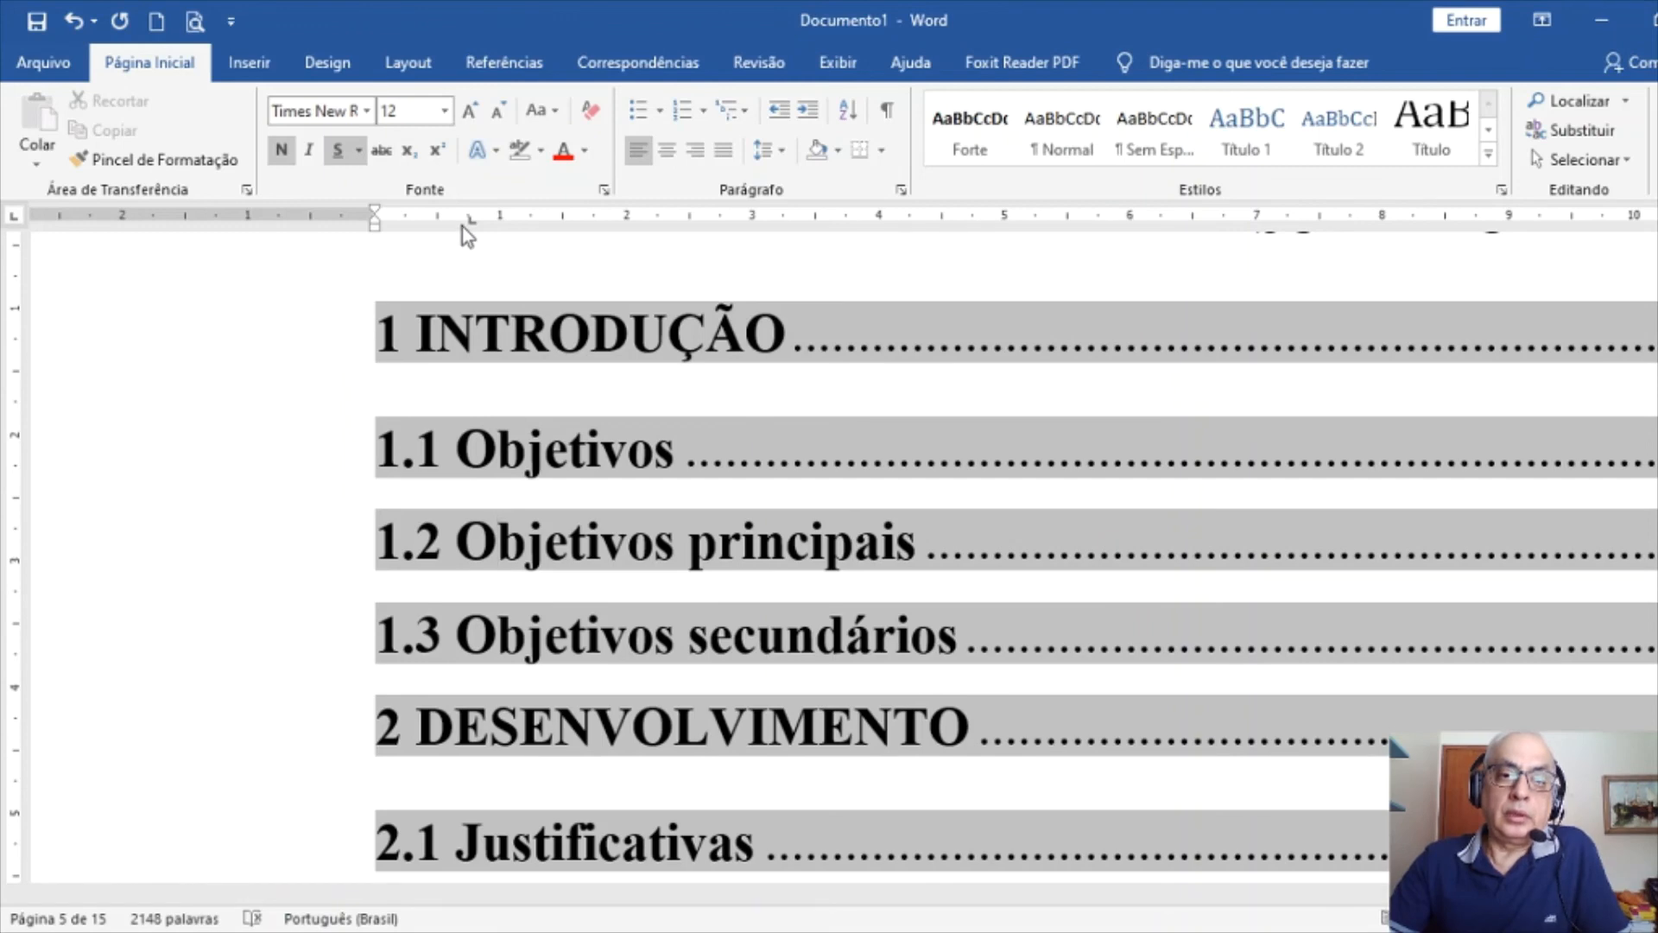
{"action": "left_click_drag", "start_coordinate": [424, 345], "coordinate": [437, 345]}
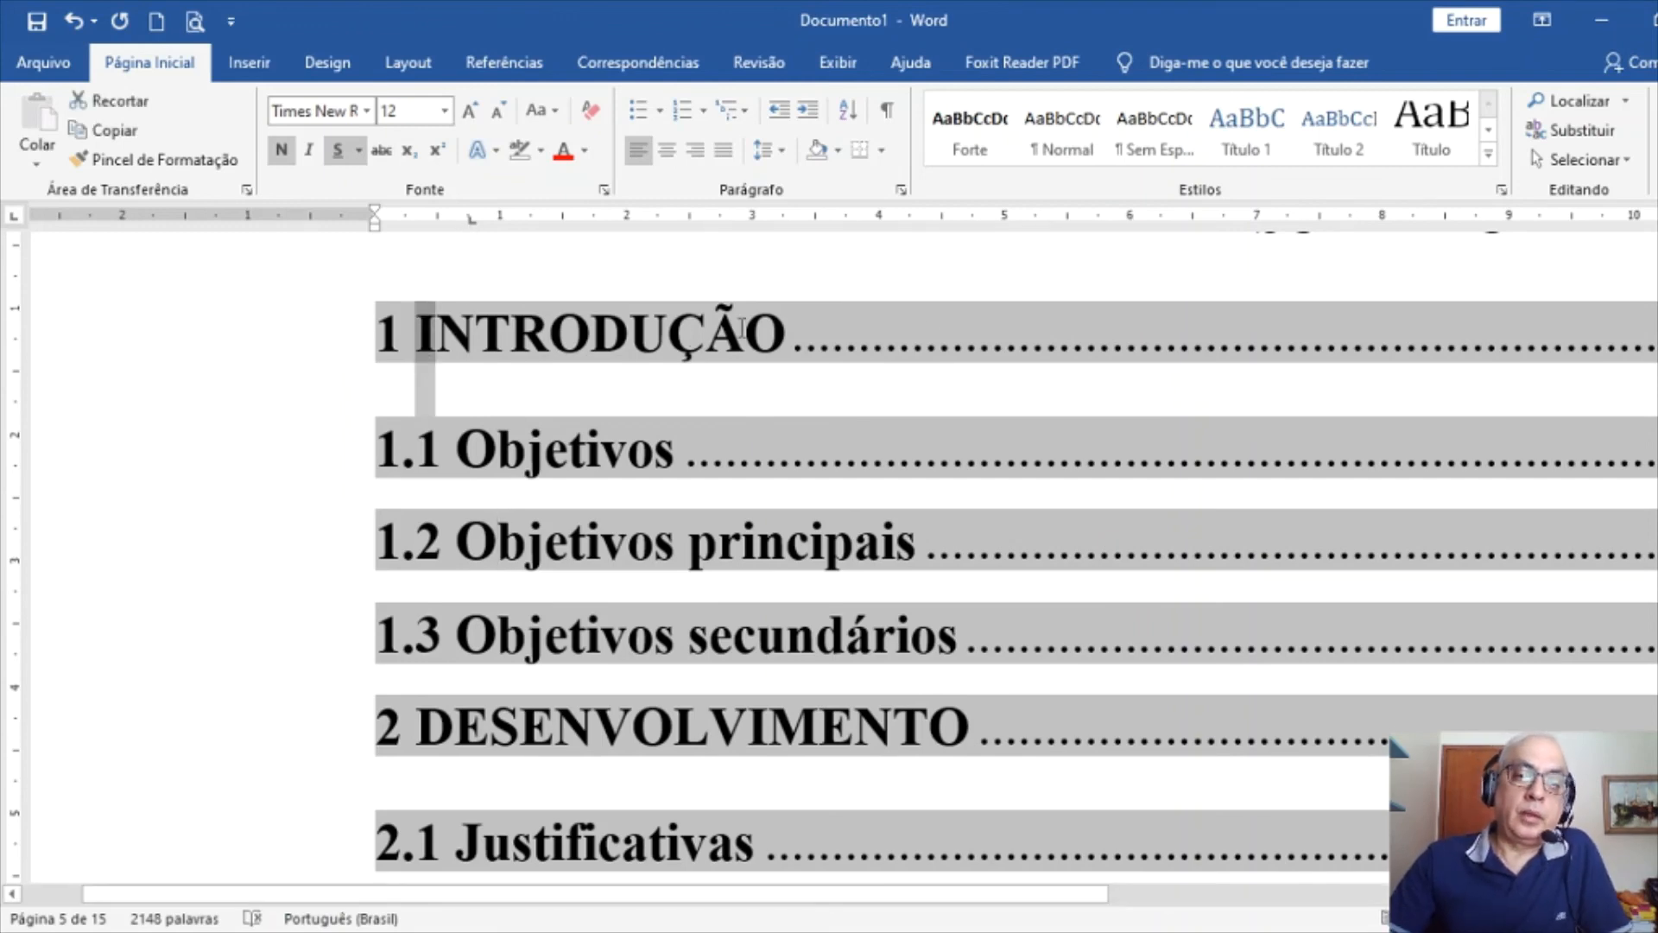
{"action": "key", "text": "Left"}
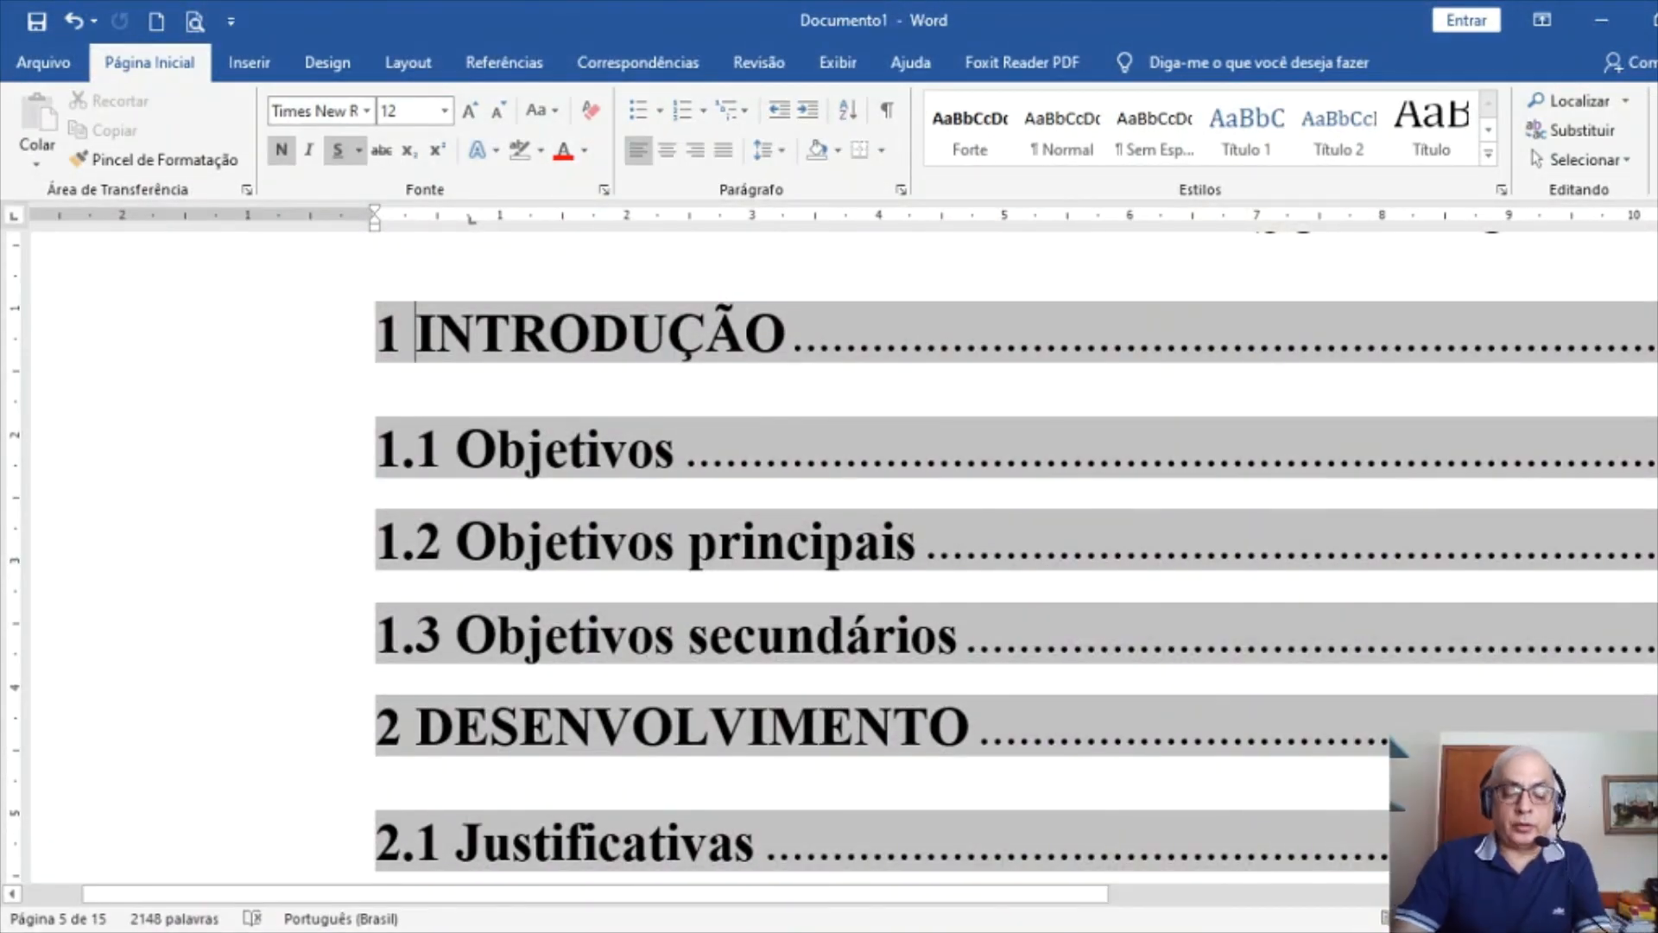
{"action": "key", "text": "Left"}
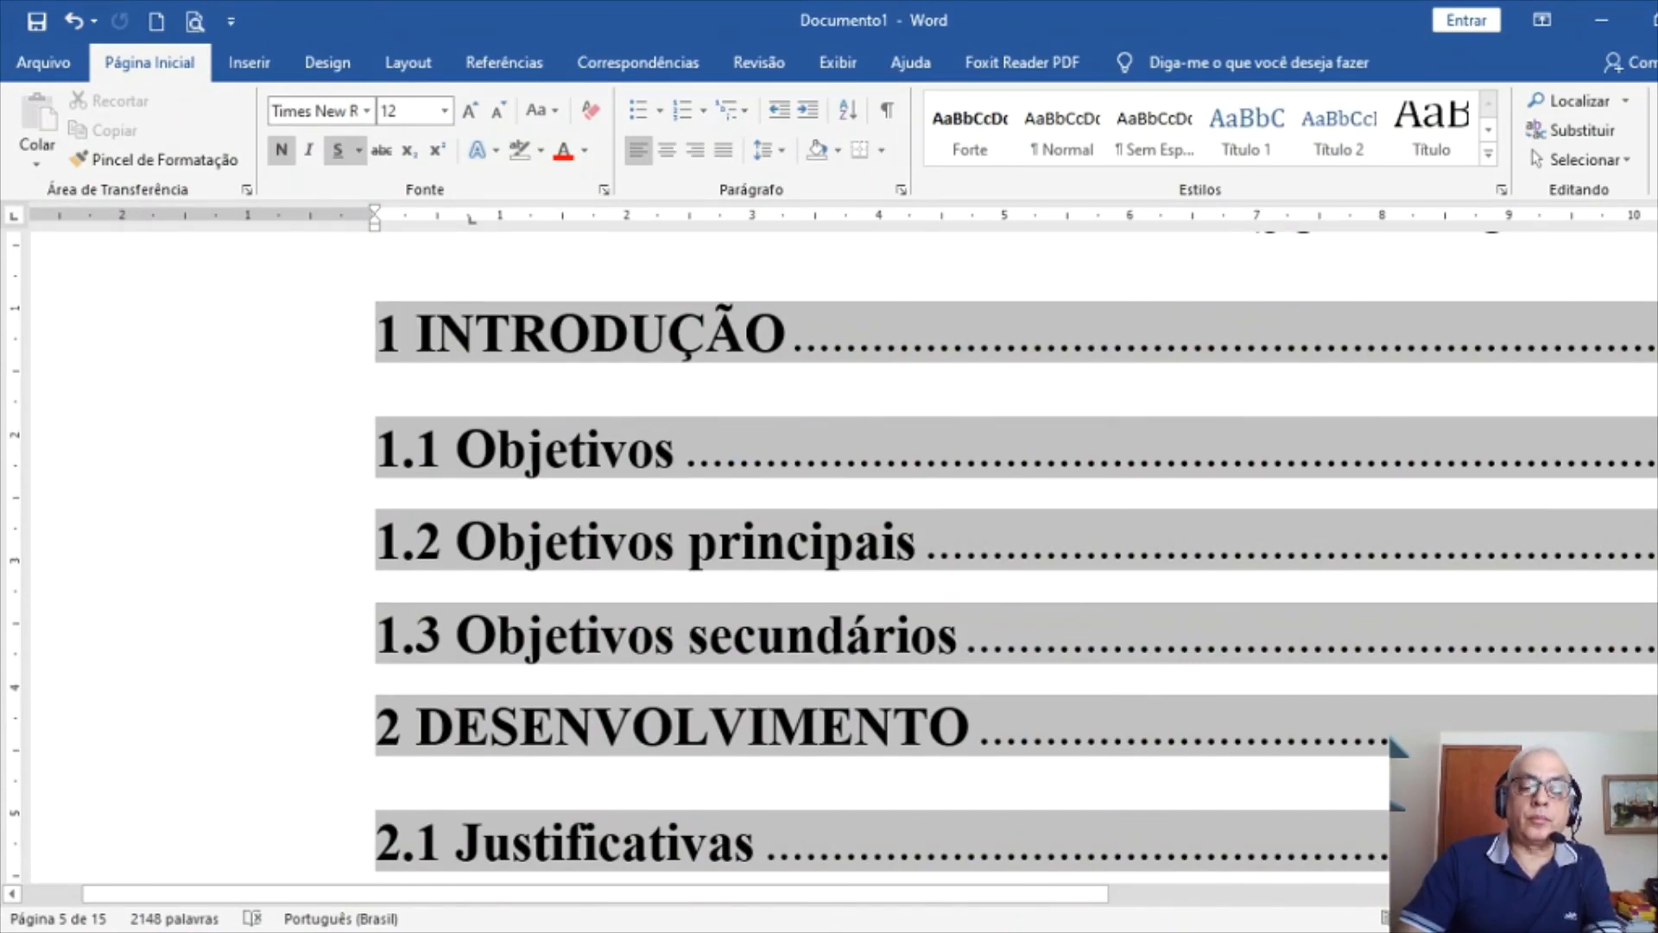
Insert tabs after the numbers of 1 INTRODUÇÃO, 1.1, 1.2, 1.3 and 2 DESENVOLVIMENTO
{"action": "key", "text": "Tab"}
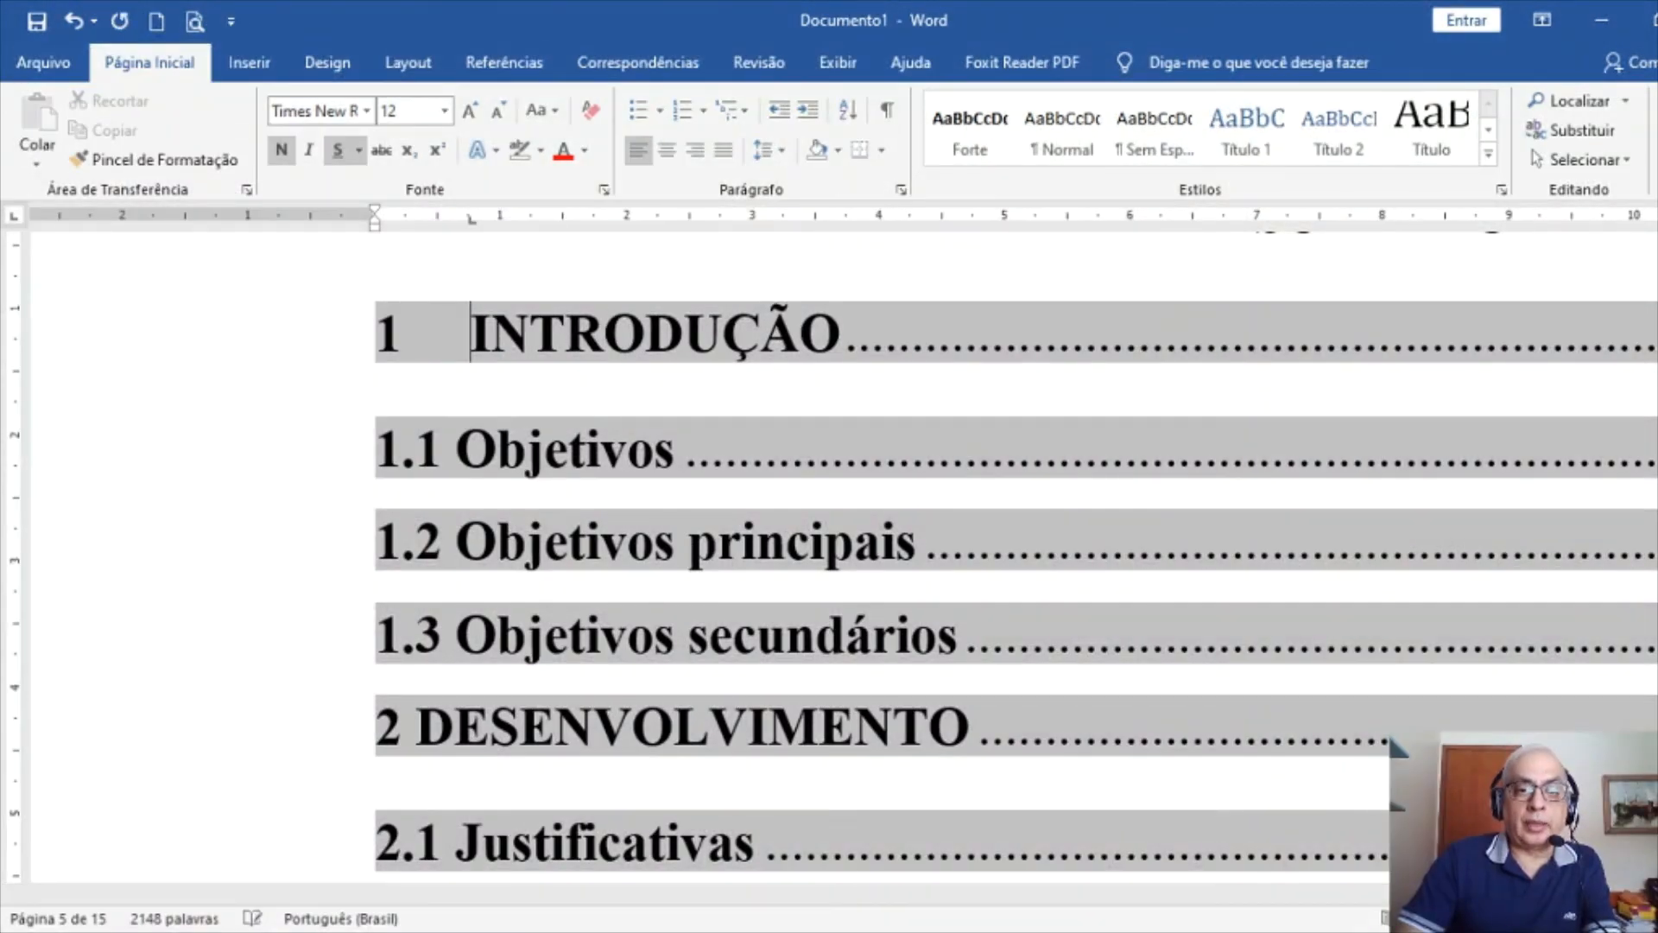
{"action": "key", "text": "Down"}
{"action": "key", "text": "Tab"}
{"action": "key", "text": "Down"}
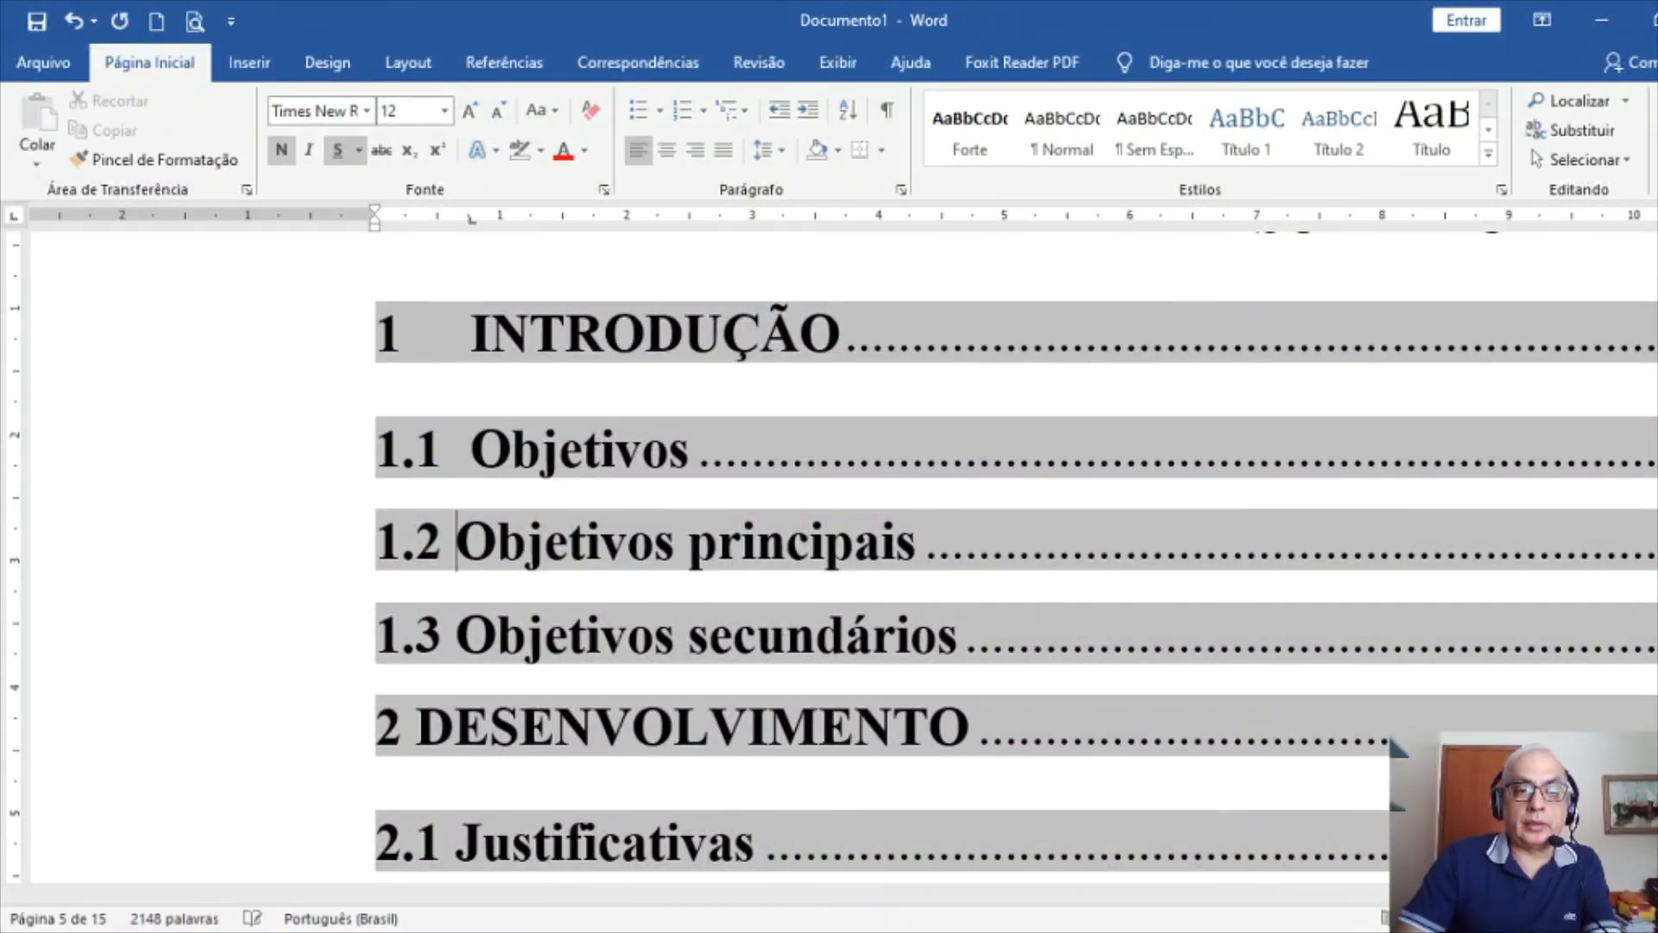
{"action": "key", "text": "Tab"}
{"action": "key", "text": "Down"}
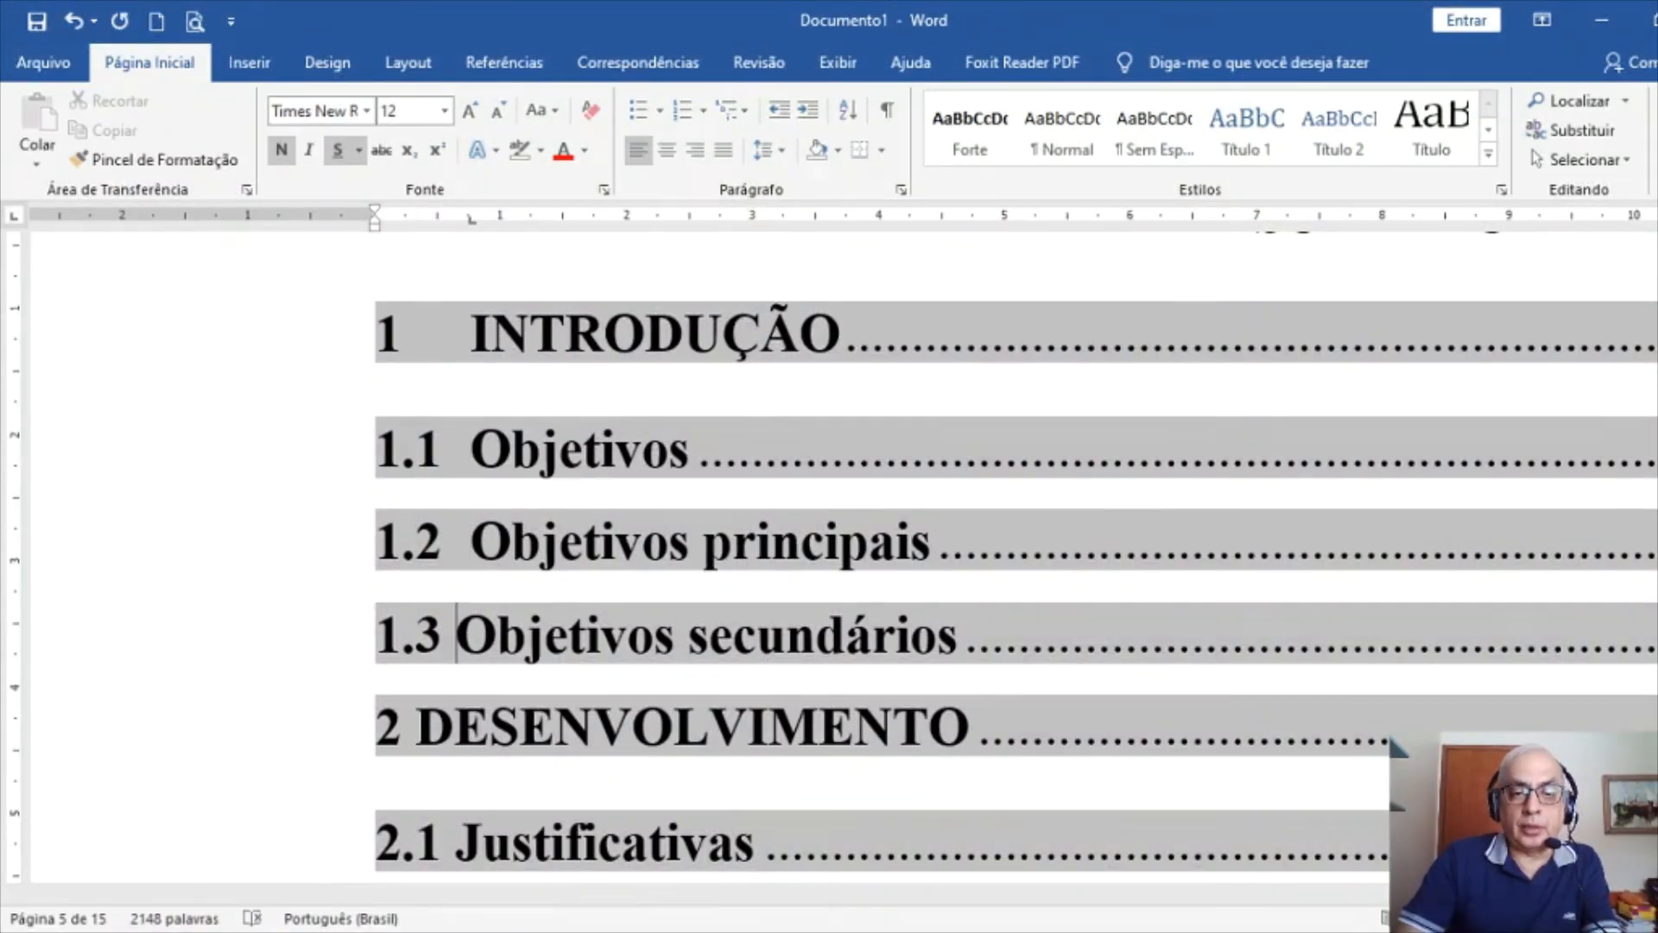
{"action": "key", "text": "Tab"}
{"action": "key", "text": "Down"}
{"action": "key", "text": "Left"}
{"action": "key", "text": "Tab"}
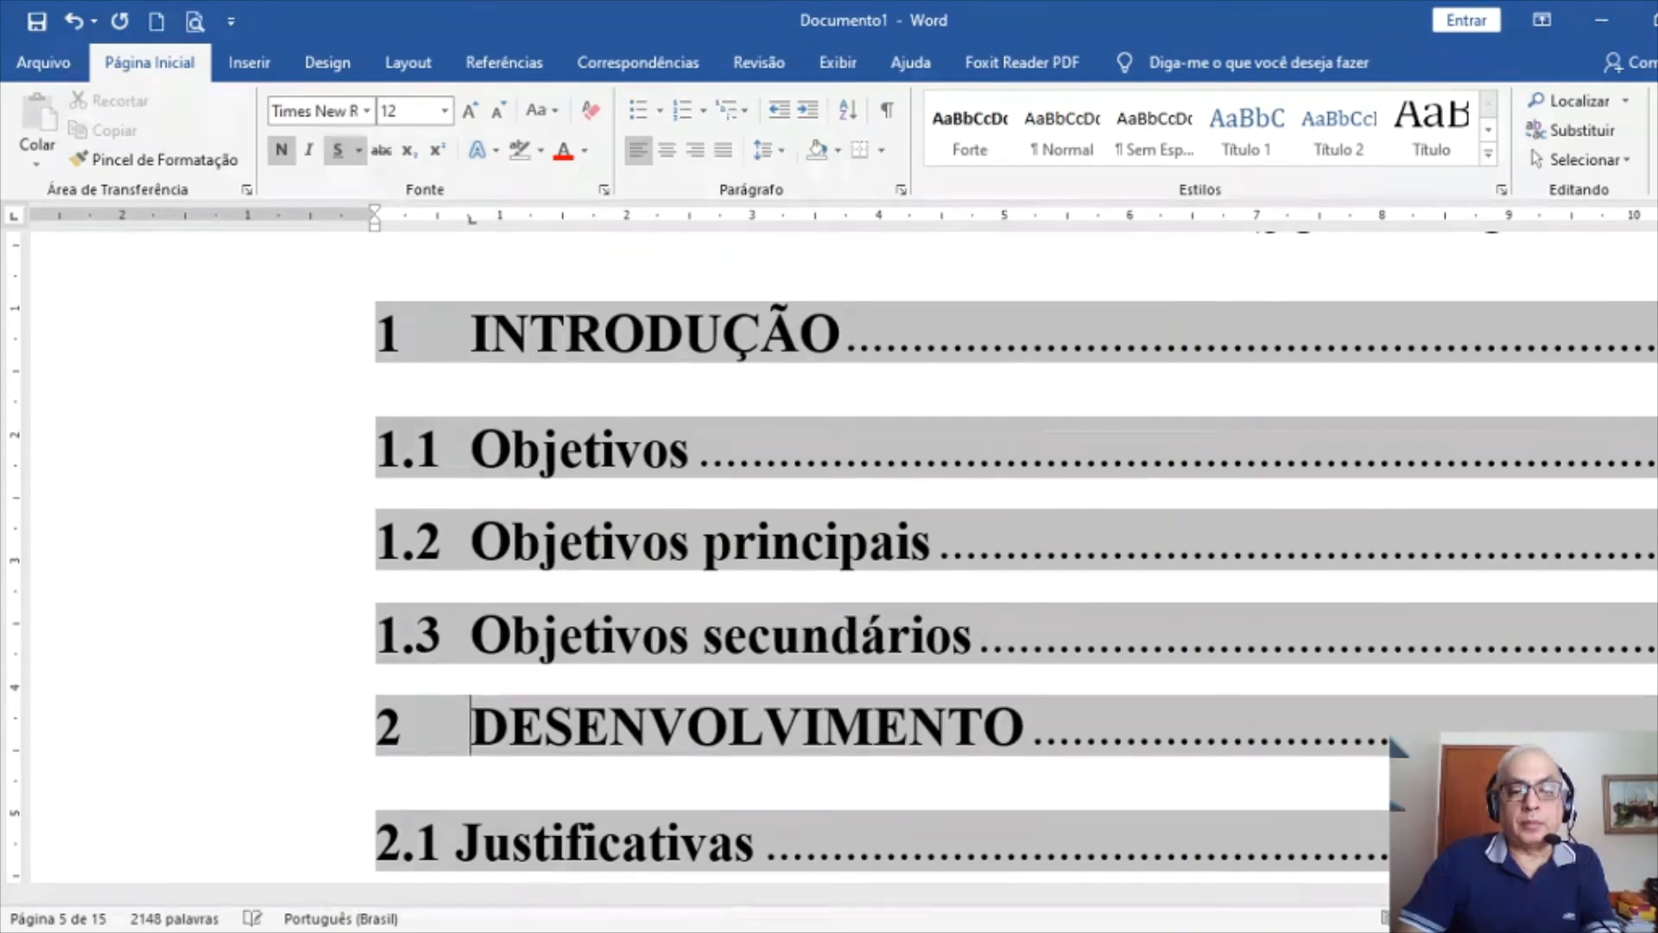
{"action": "key", "text": "Down"}
{"action": "key", "text": "Left"}
Insert tabs after the numbers of the 2.1, 2.2 and 3 CONCLUSÃO entries
{"action": "key", "text": "Tab"}
{"action": "key", "text": "Down"}
{"action": "key", "text": "Left"}
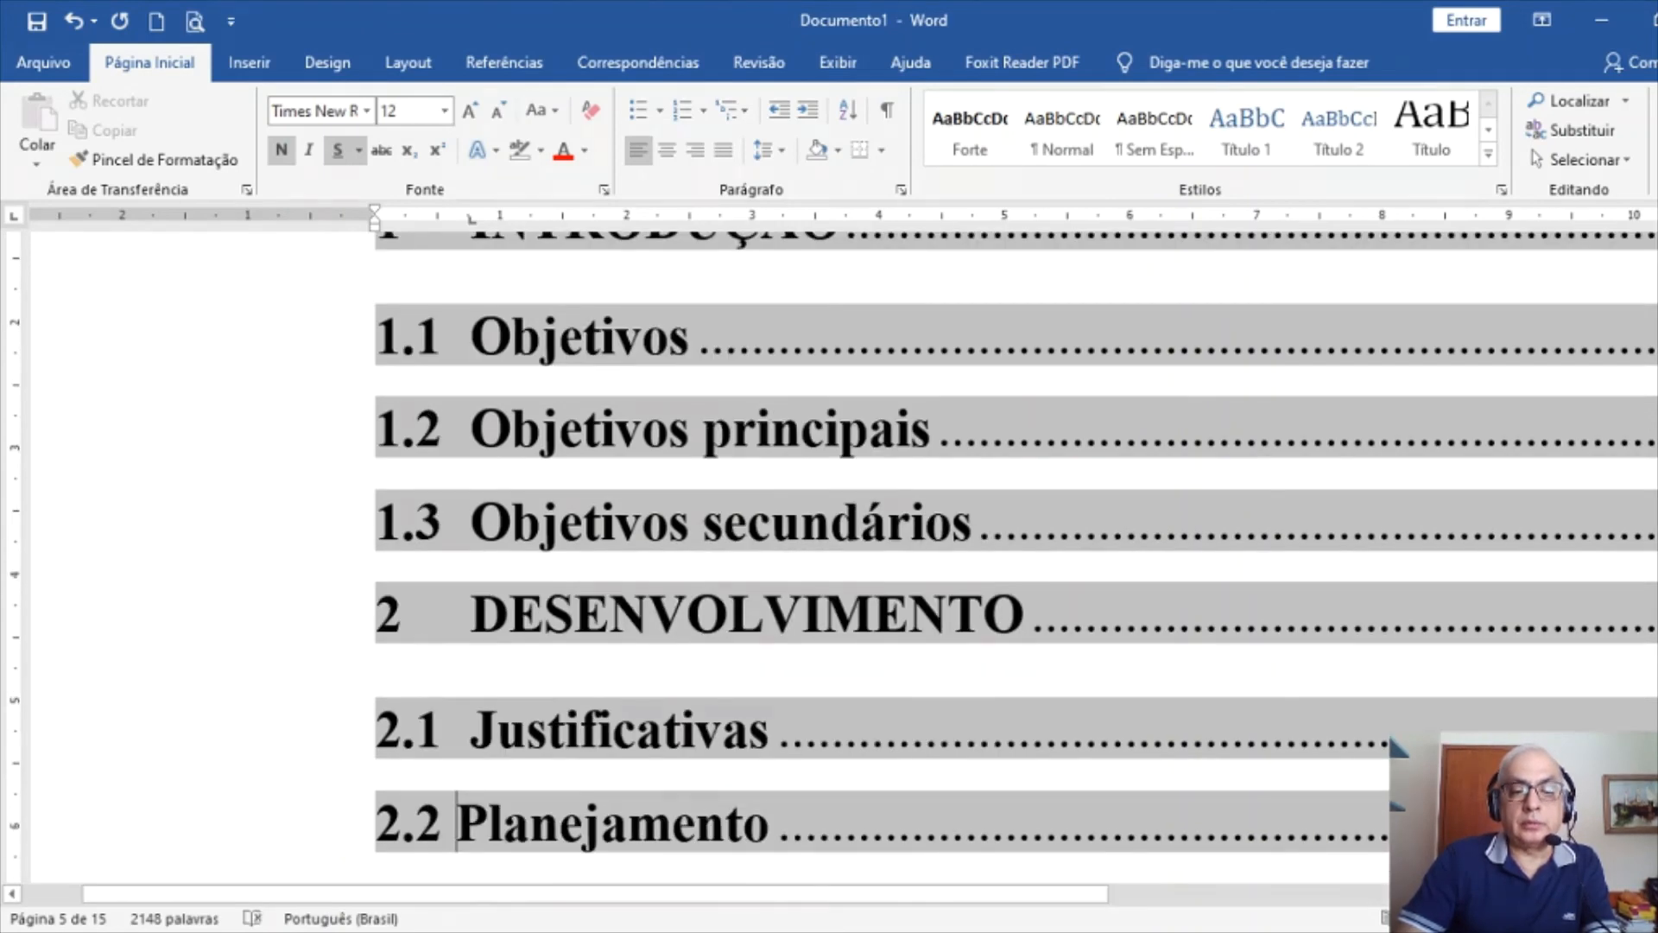
{"action": "key", "text": "Tab"}
{"action": "key", "text": "Down"}
{"action": "key", "text": "Left"}
{"action": "key", "text": "Tab"}
{"action": "key", "text": "Down"}
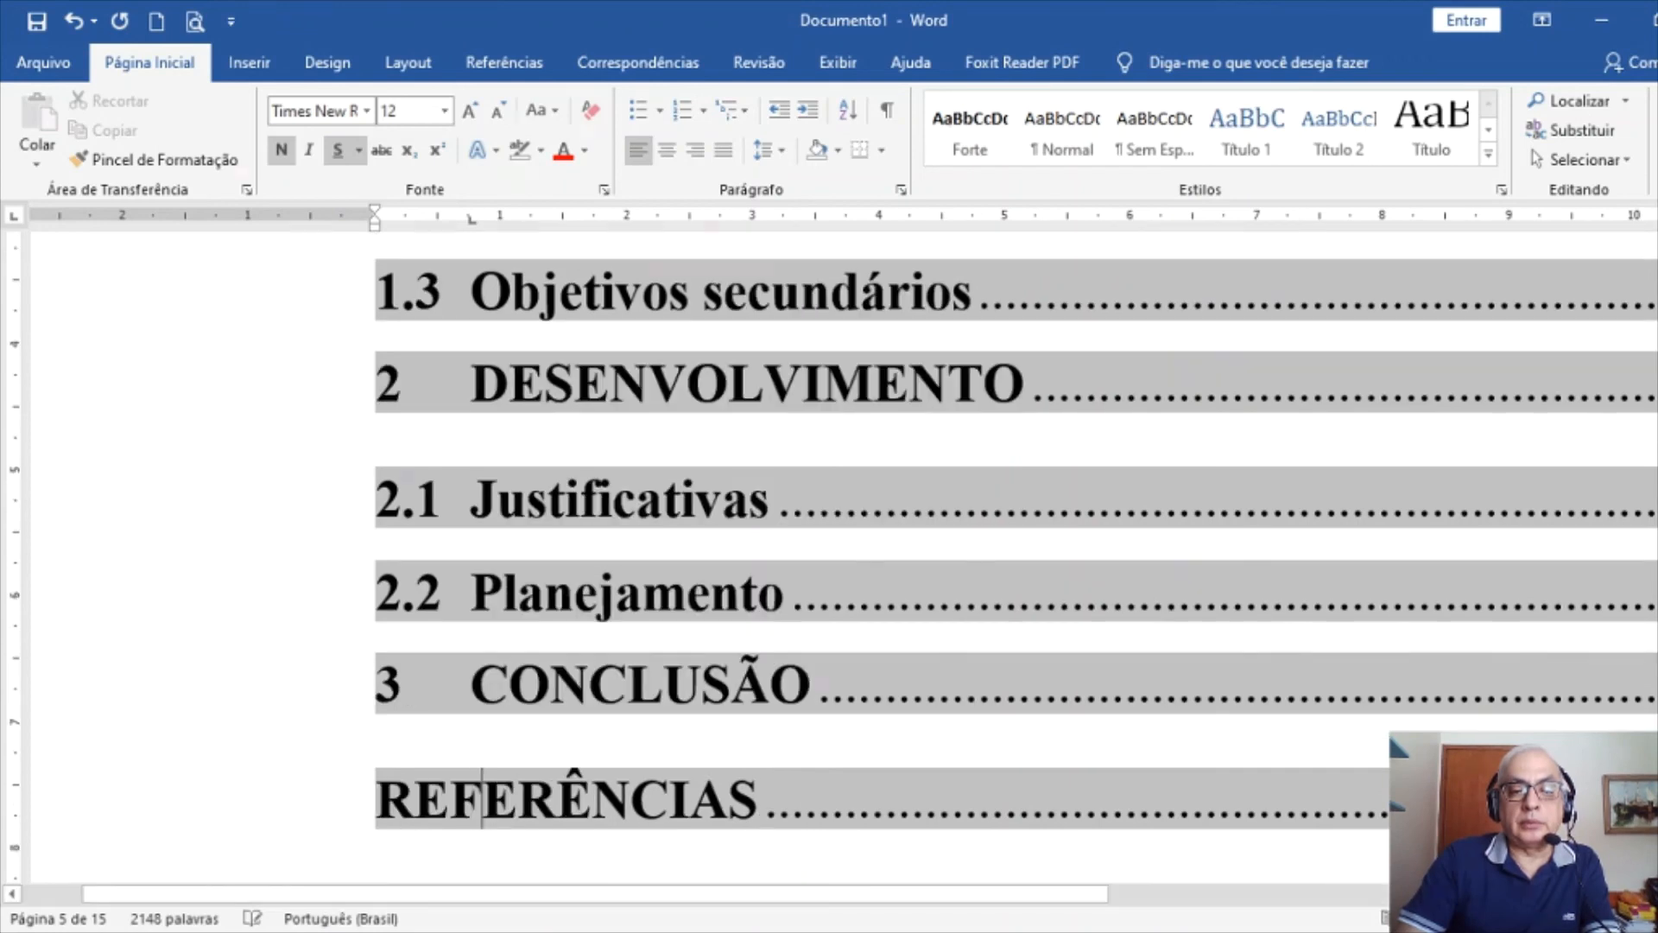
{"action": "key", "text": "Left"}
{"action": "key", "text": "Left"}
{"action": "key", "text": "Left"}
Tab-align REFERÊNCIAS and turn off underline on its tab space
{"action": "key", "text": "Tab"}
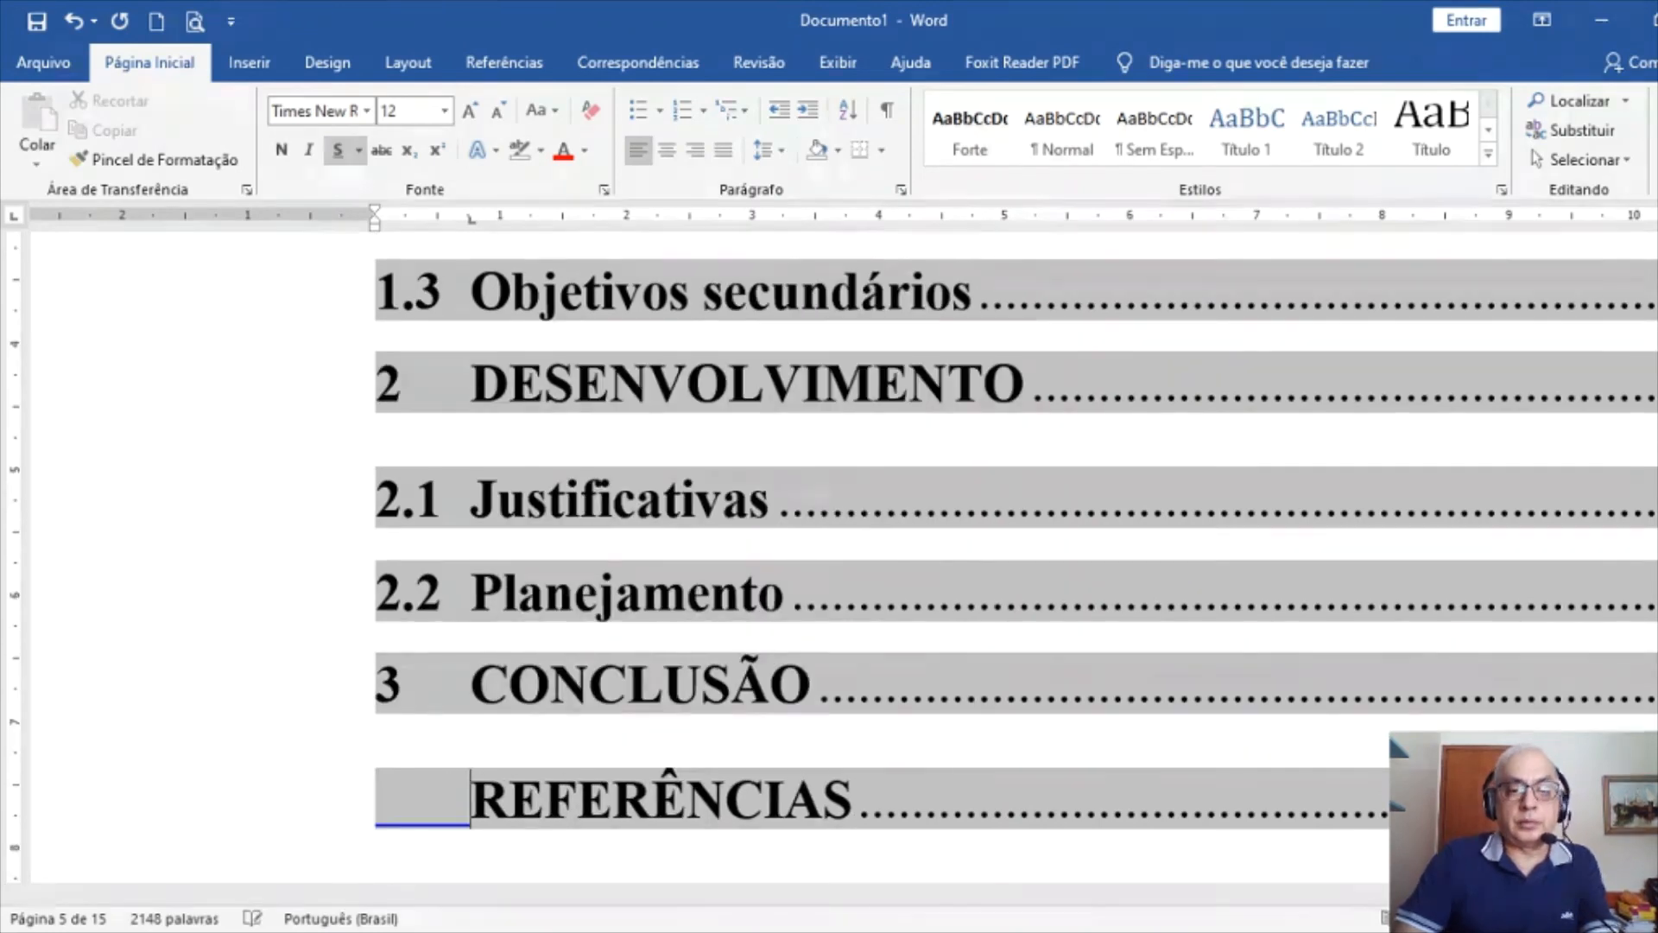
{"action": "key", "text": "shift+Left"}
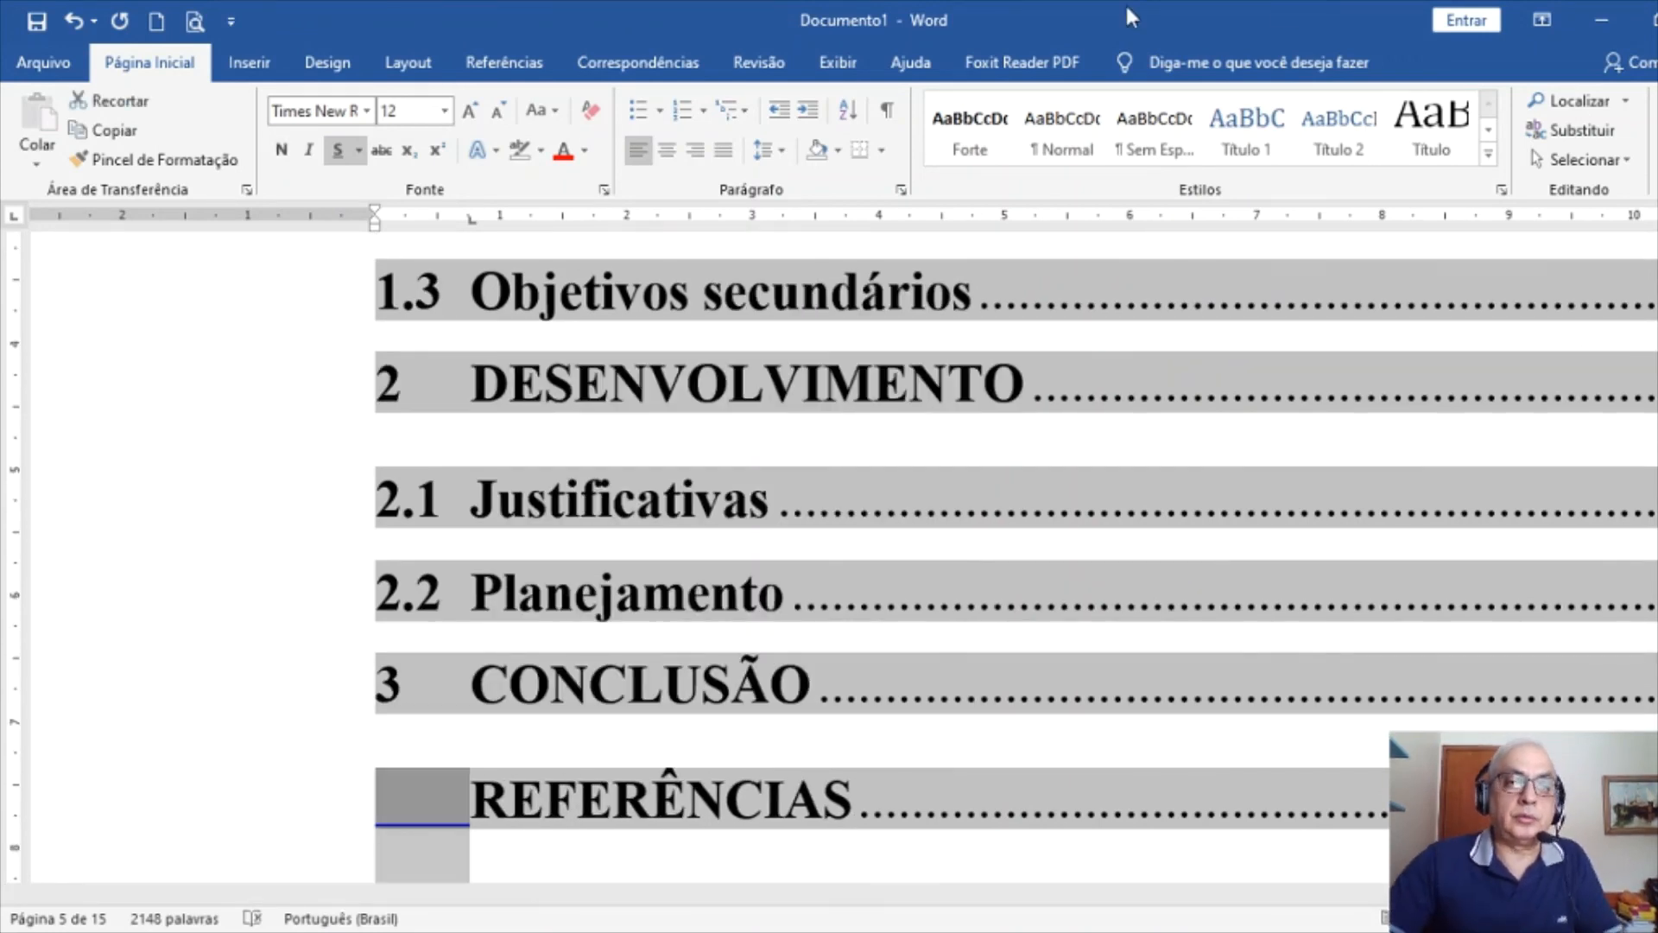
{"action": "left_click", "coordinate": [338, 149]}
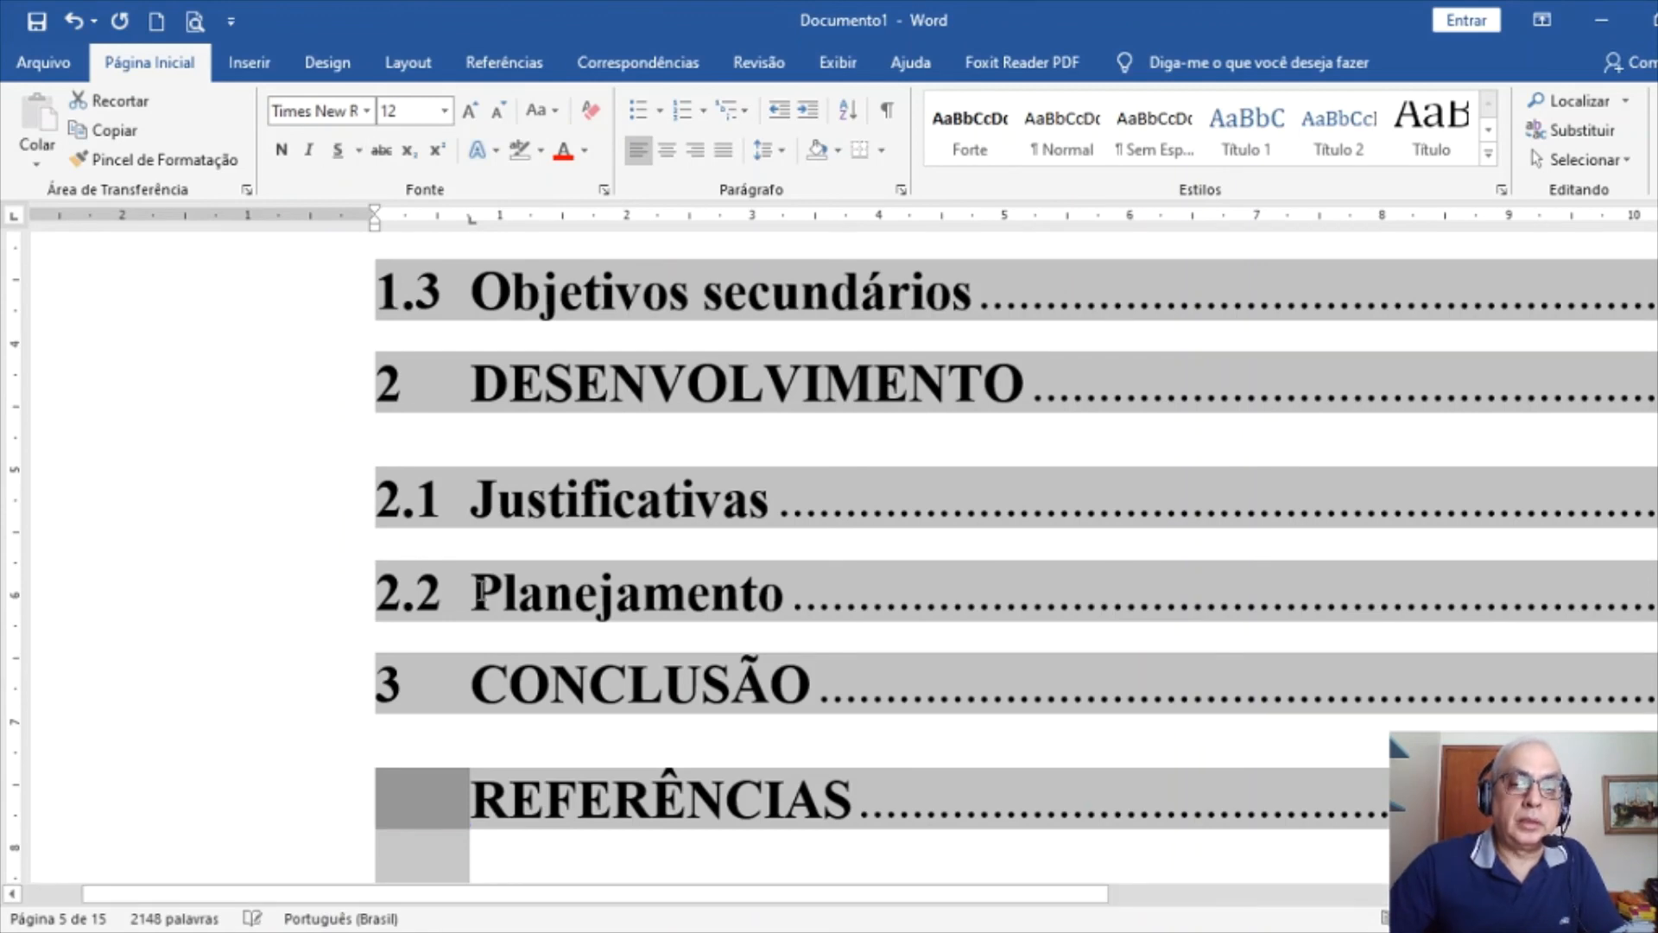
{"action": "left_click", "coordinate": [573, 816]}
{"action": "scroll", "coordinate": [582, 795], "scroll_direction": "down", "scroll_amount": 3, "text": "ctrl"}
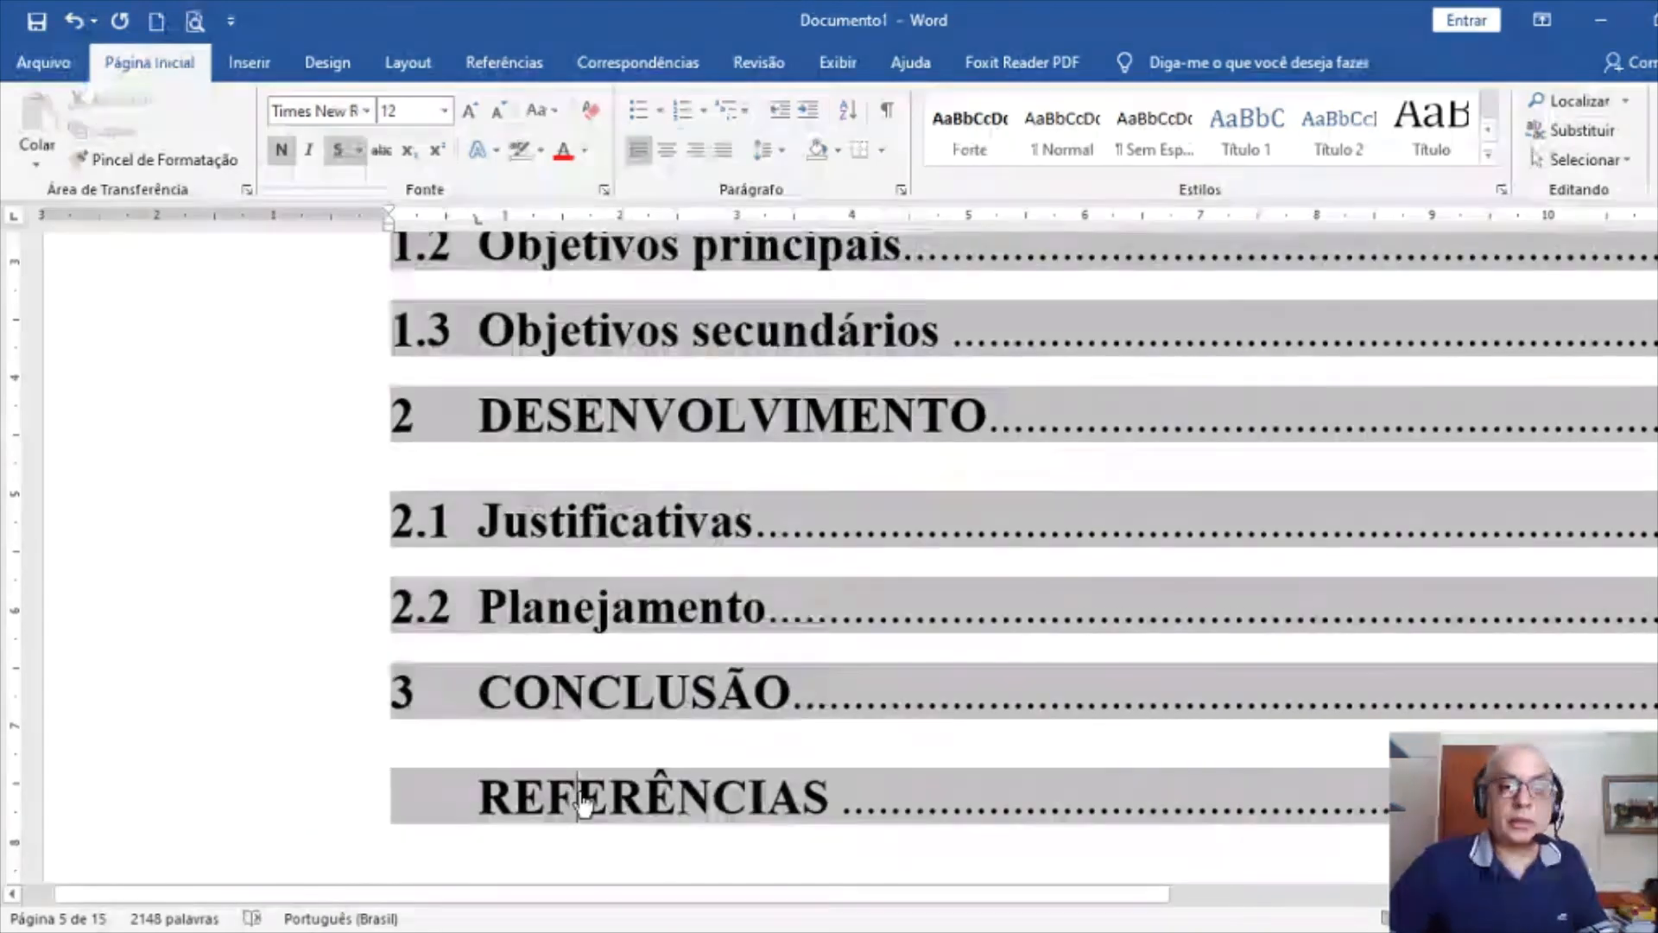
{"action": "scroll", "coordinate": [581, 792], "scroll_direction": "down", "scroll_amount": 3, "text": "ctrl"}
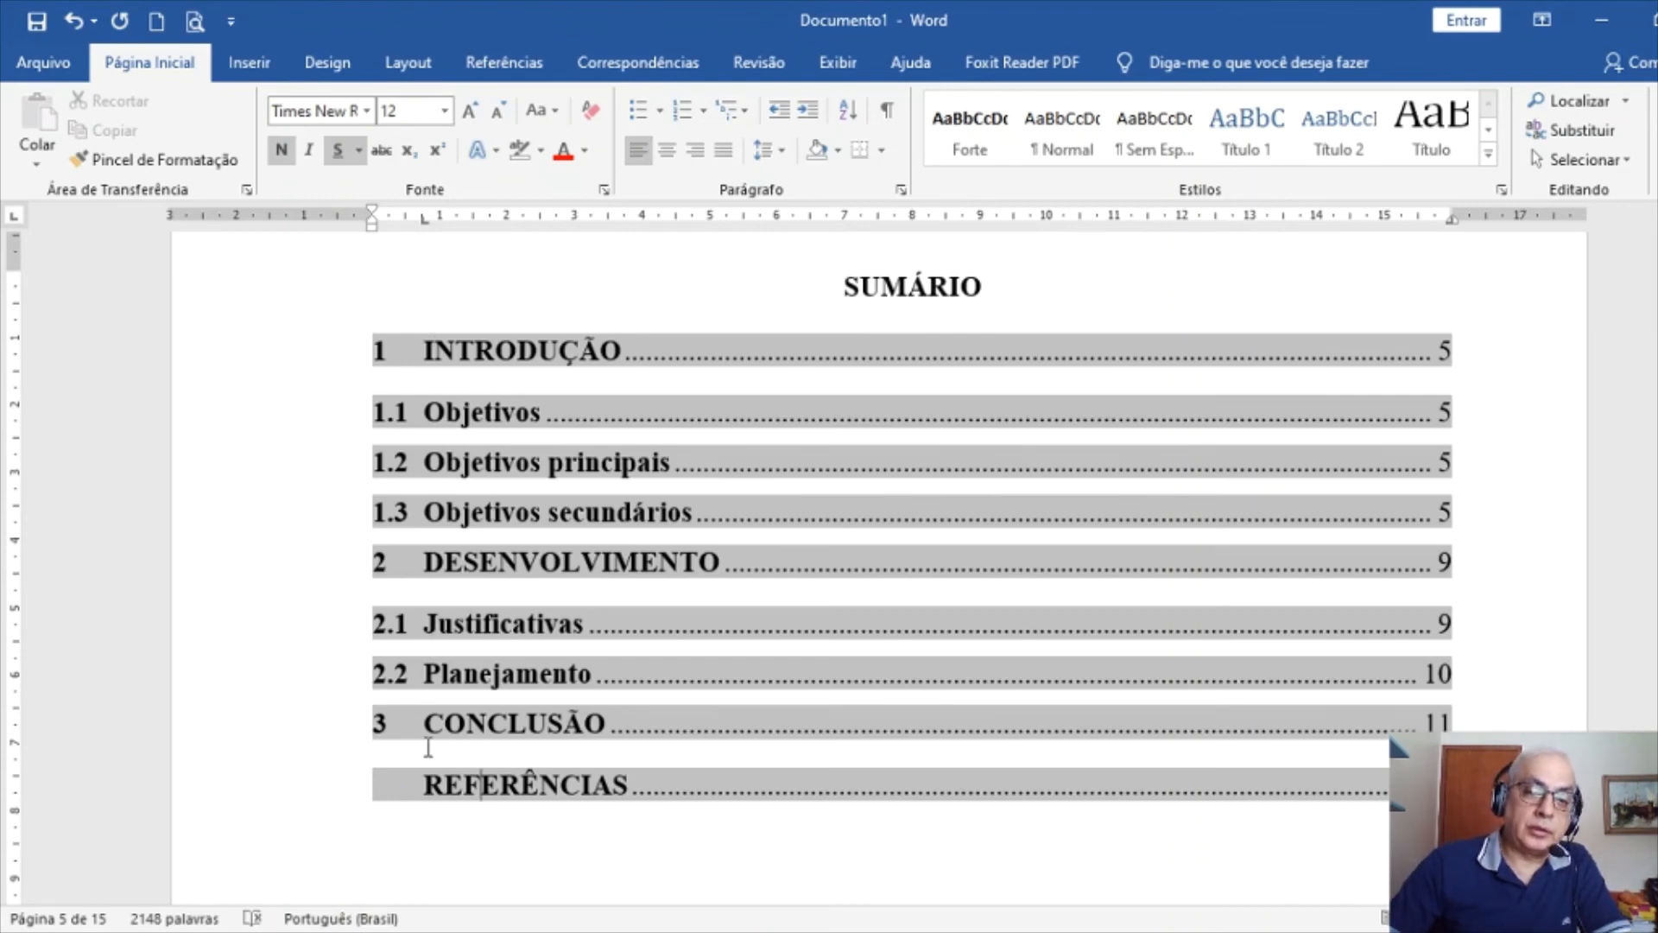
Update only the page numbers of the SUMÁRIO
{"action": "left_click", "coordinate": [427, 846]}
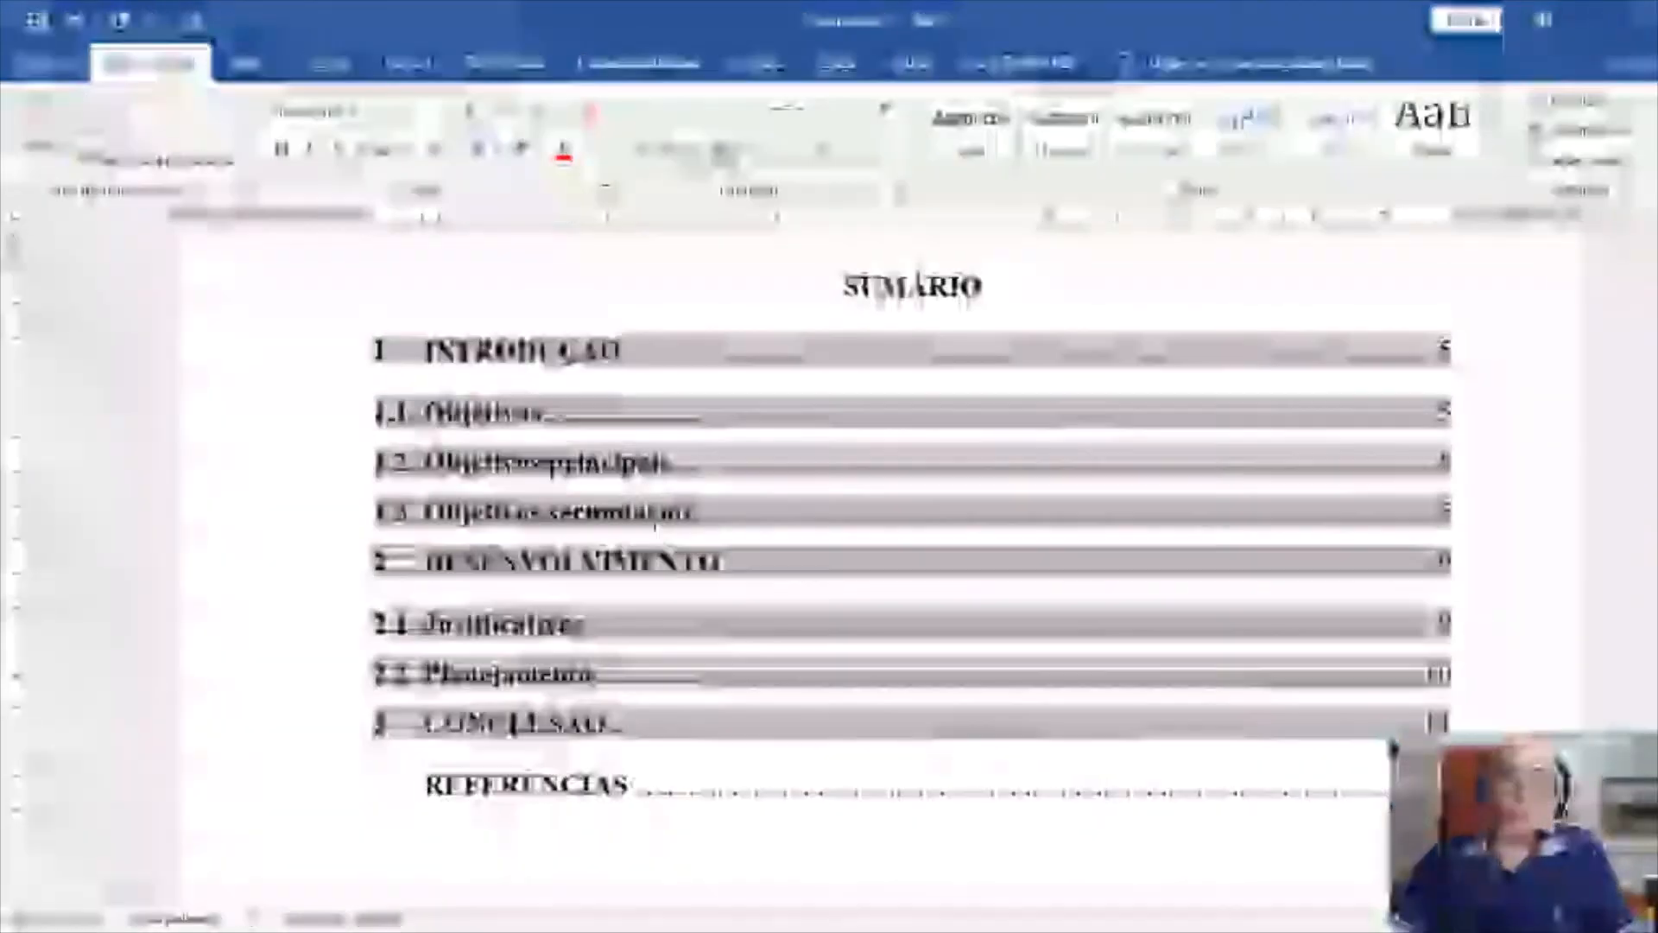
{"action": "left_click", "coordinate": [653, 463]}
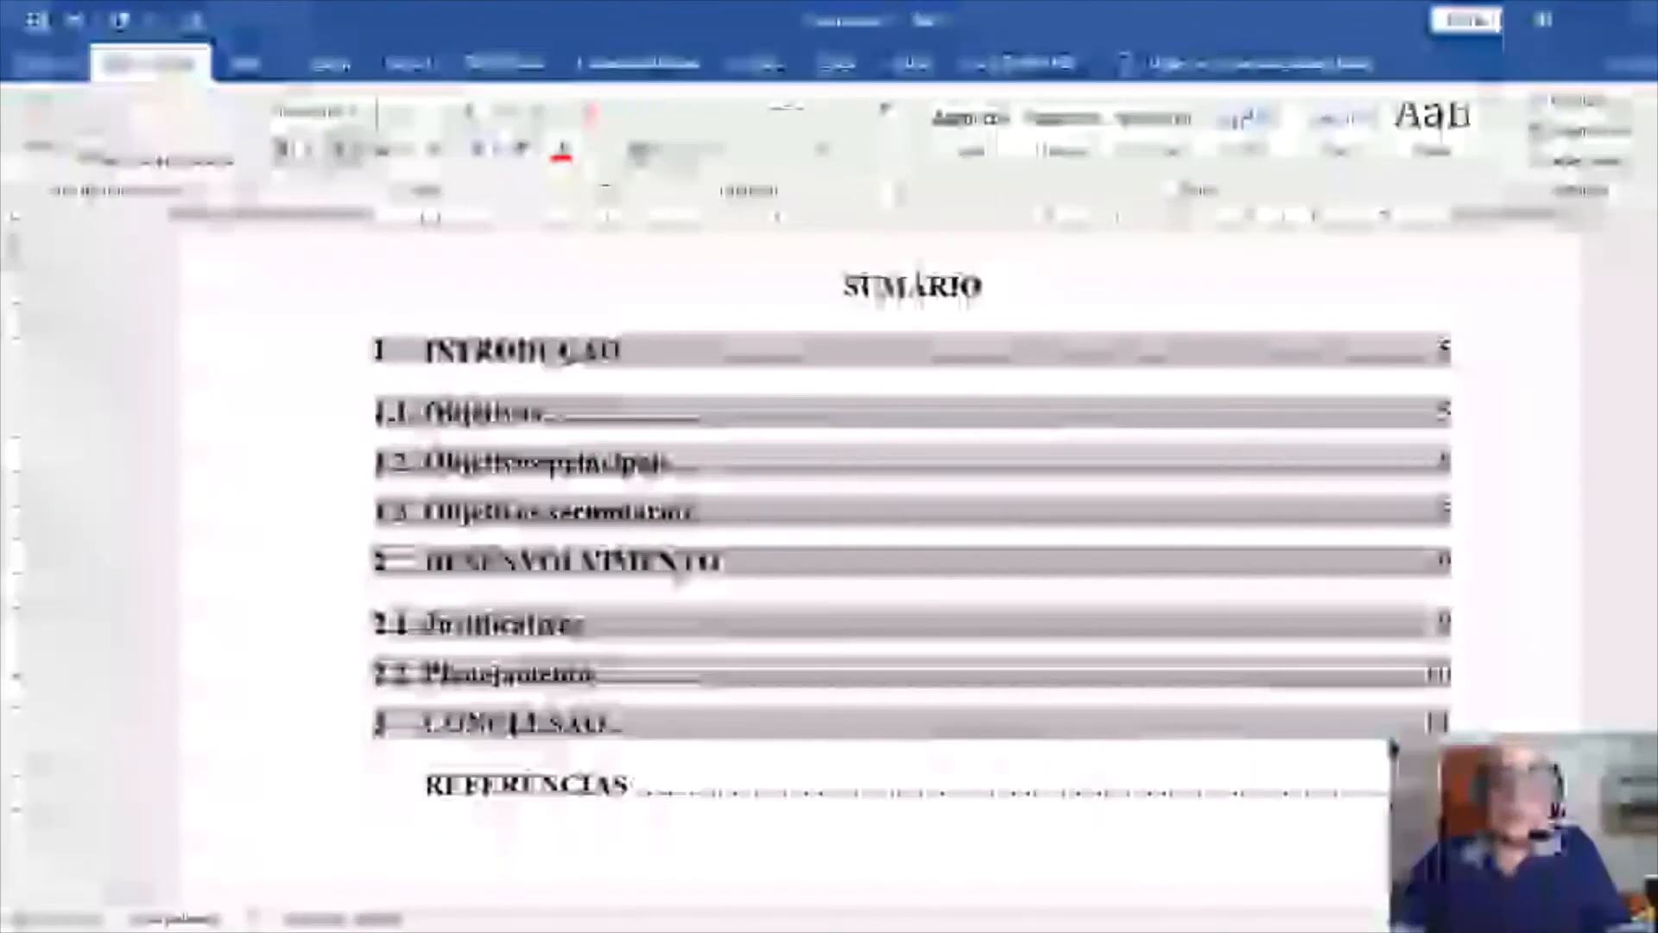
{"action": "left_click", "coordinate": [600, 512]}
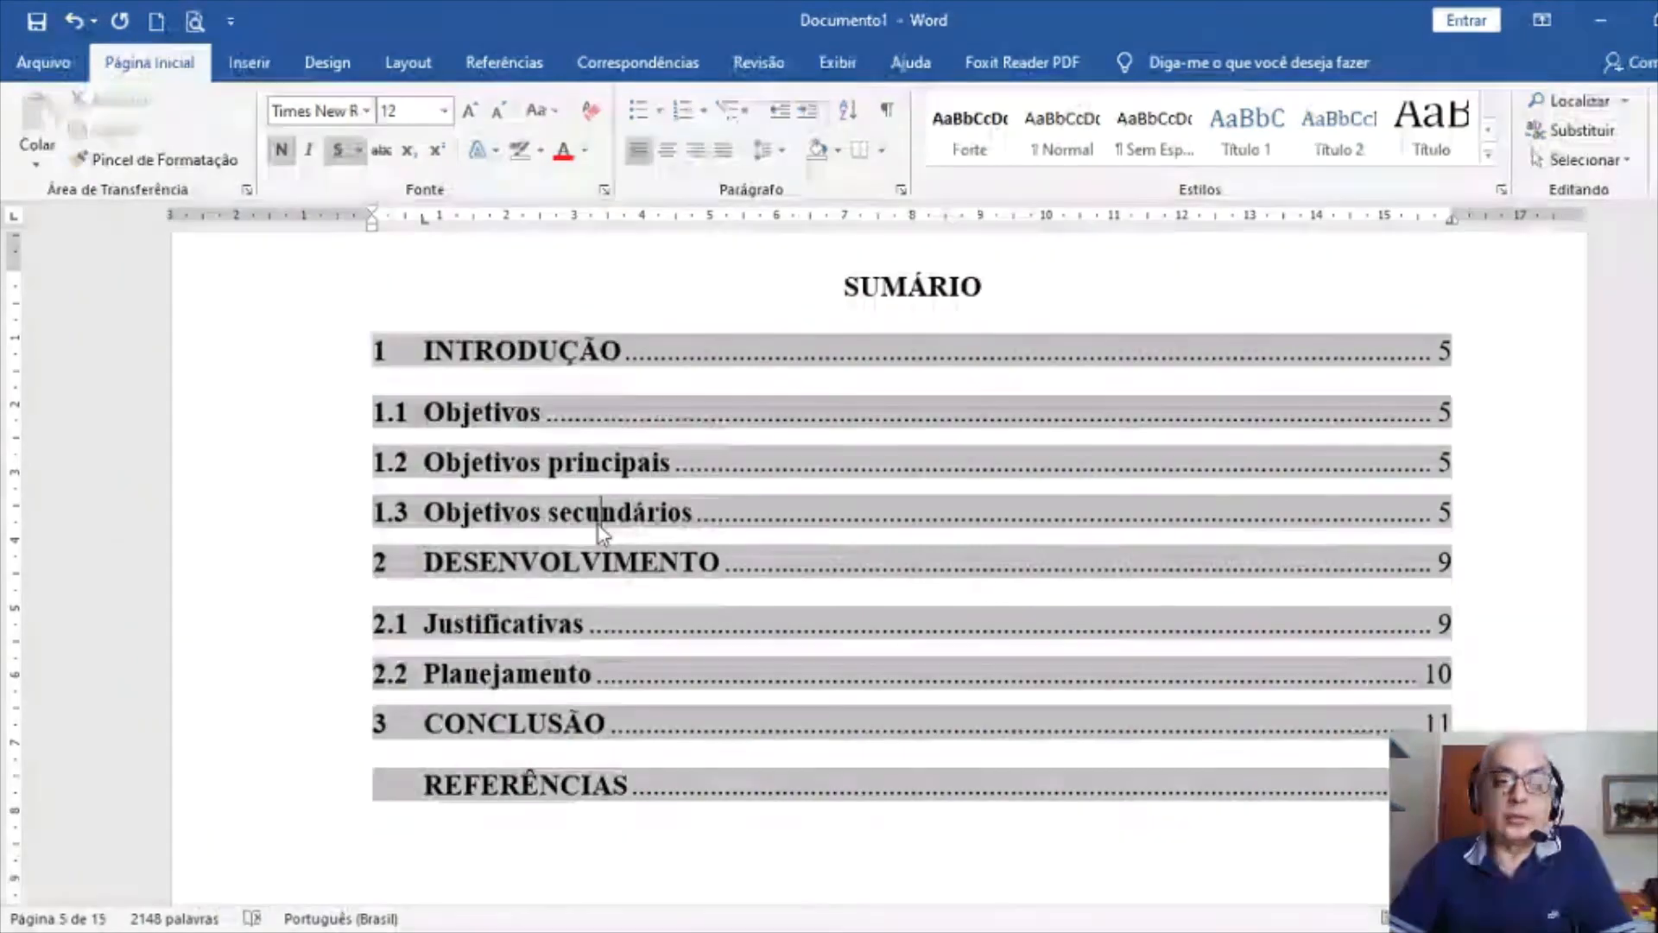
{"action": "key", "text": "F9"}
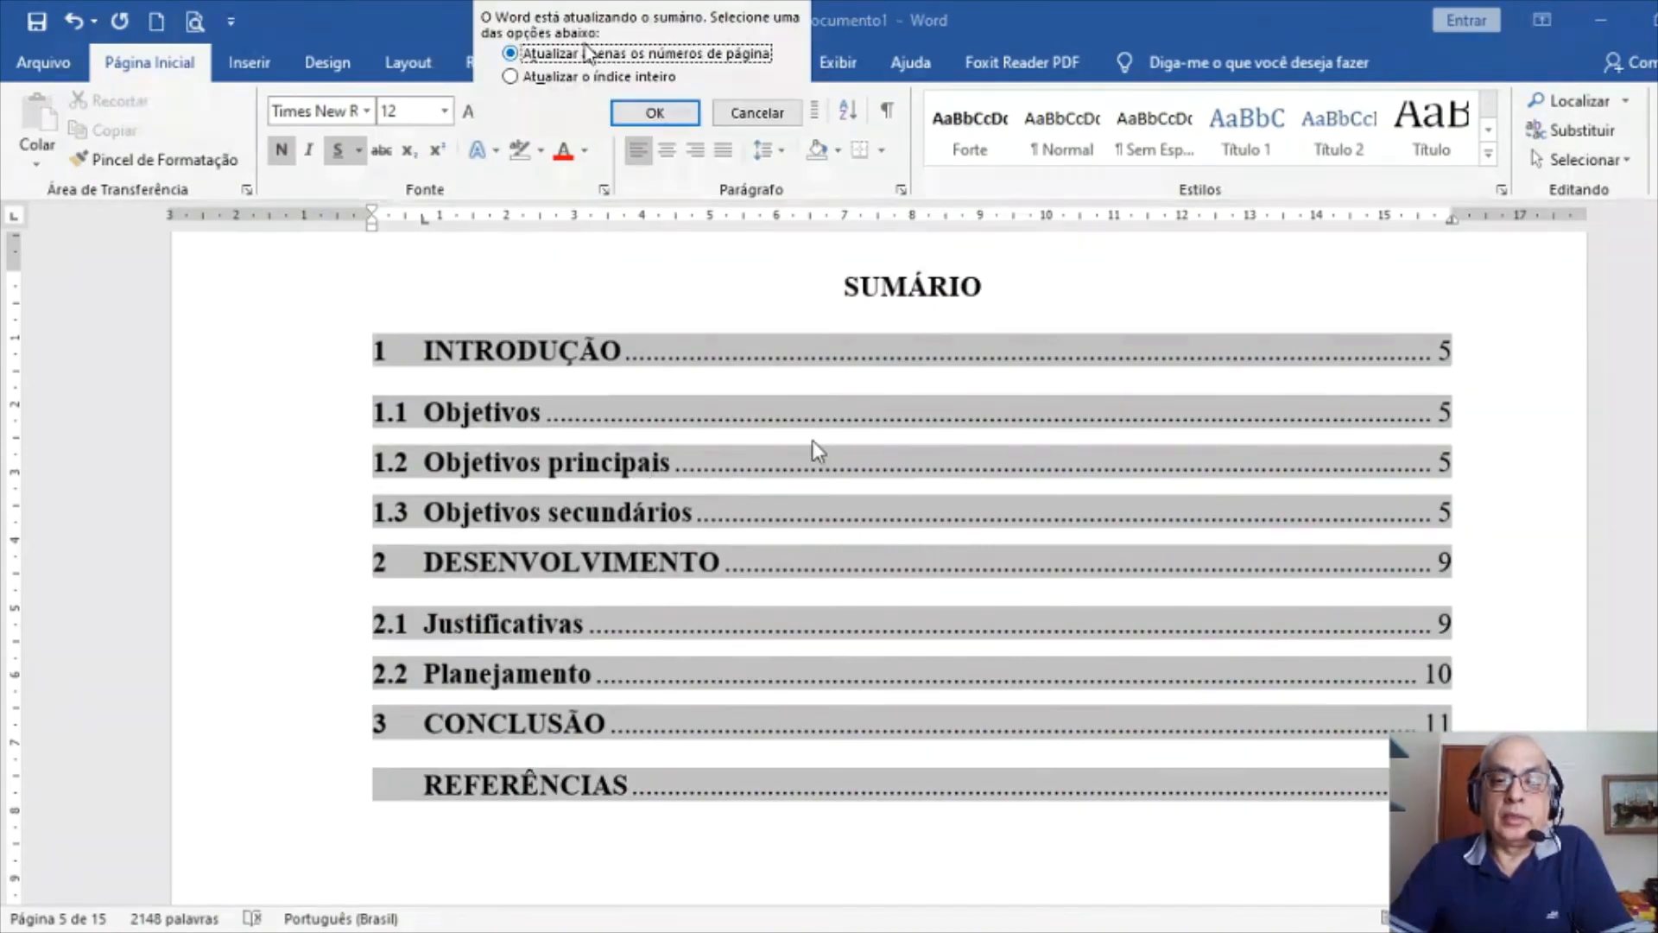
{"action": "left_click", "coordinate": [651, 117]}
{"action": "left_click", "coordinate": [646, 116]}
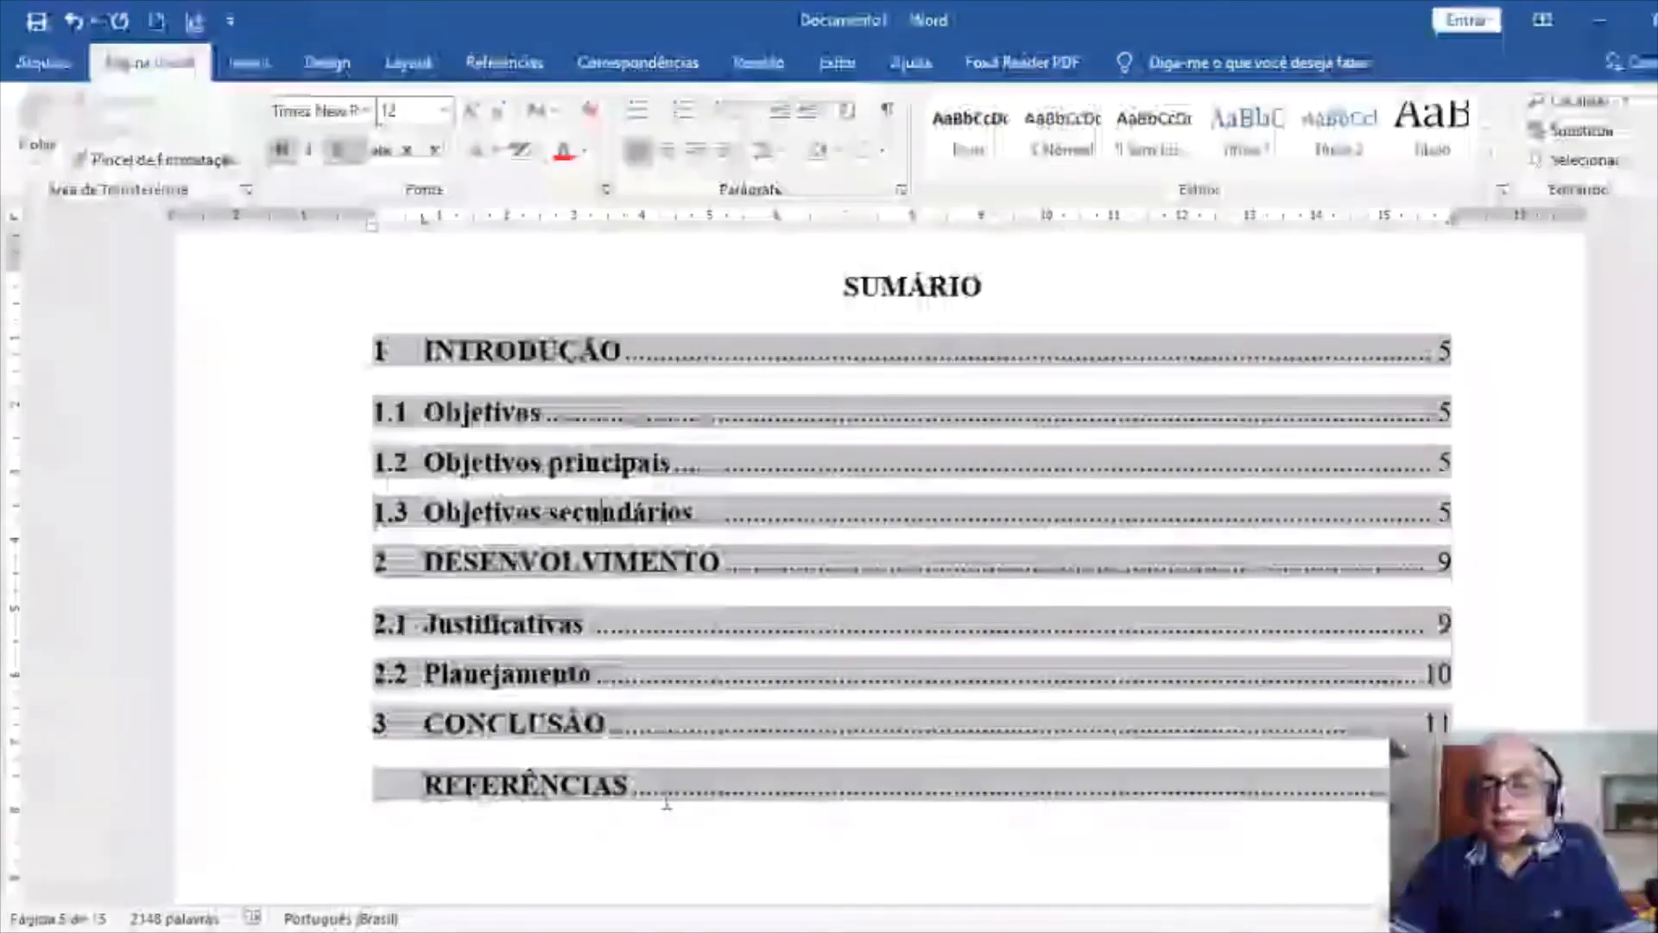
Rebuild the entire table of contents, then undo that full update
{"action": "left_click", "coordinate": [618, 852]}
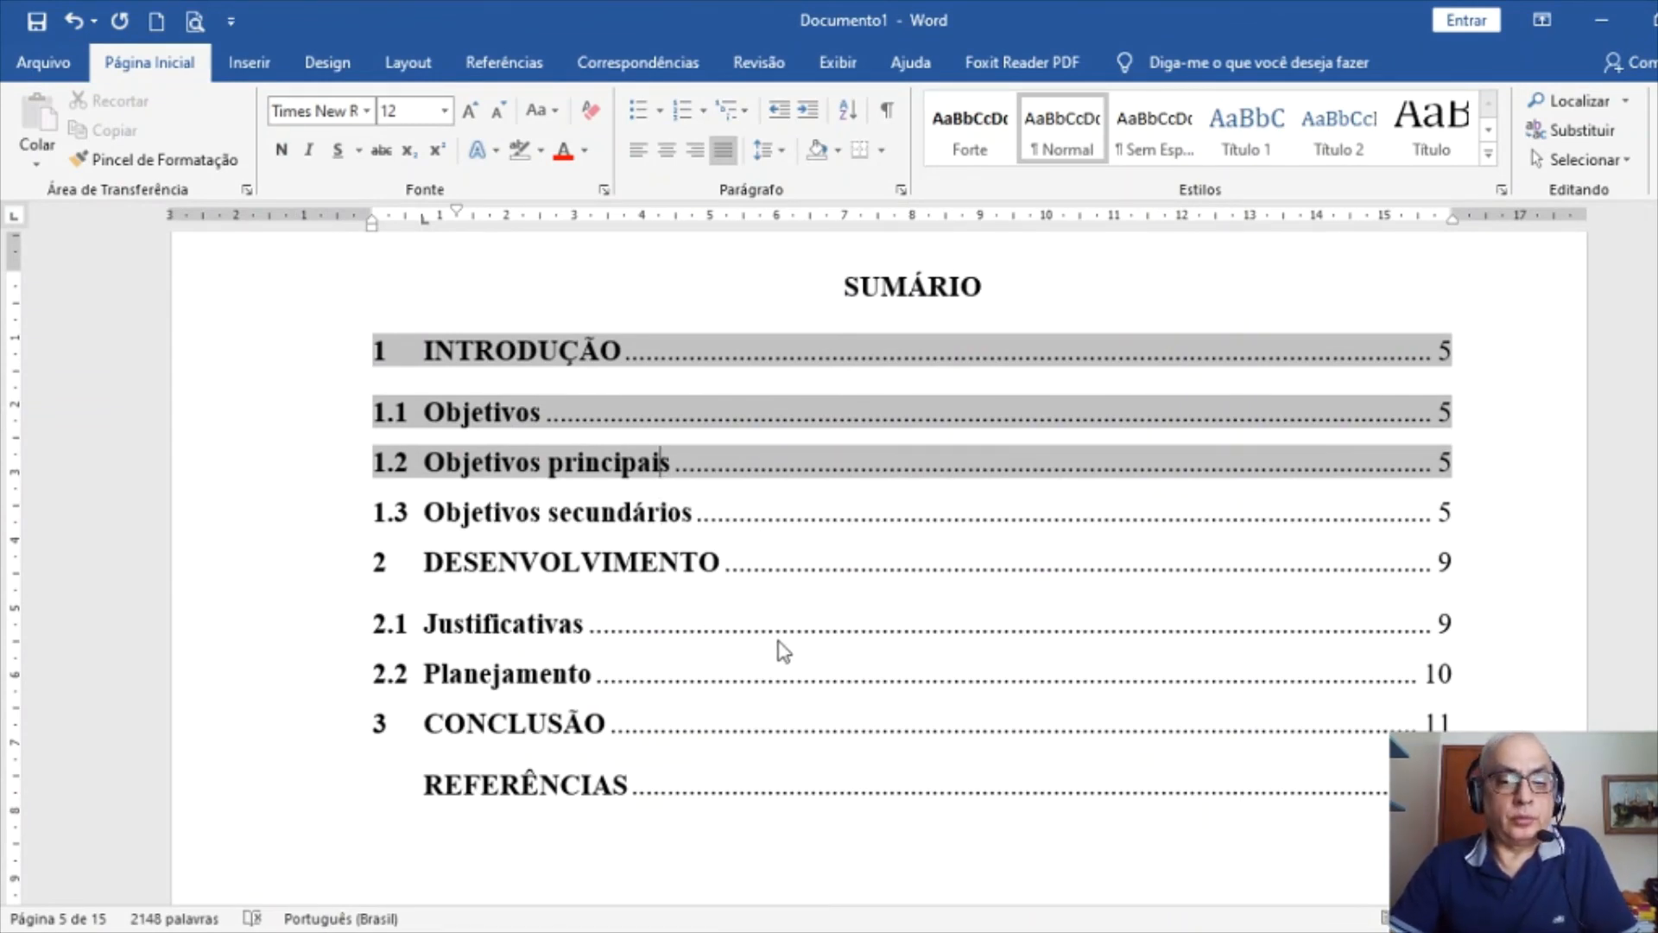
{"action": "key", "text": "F9"}
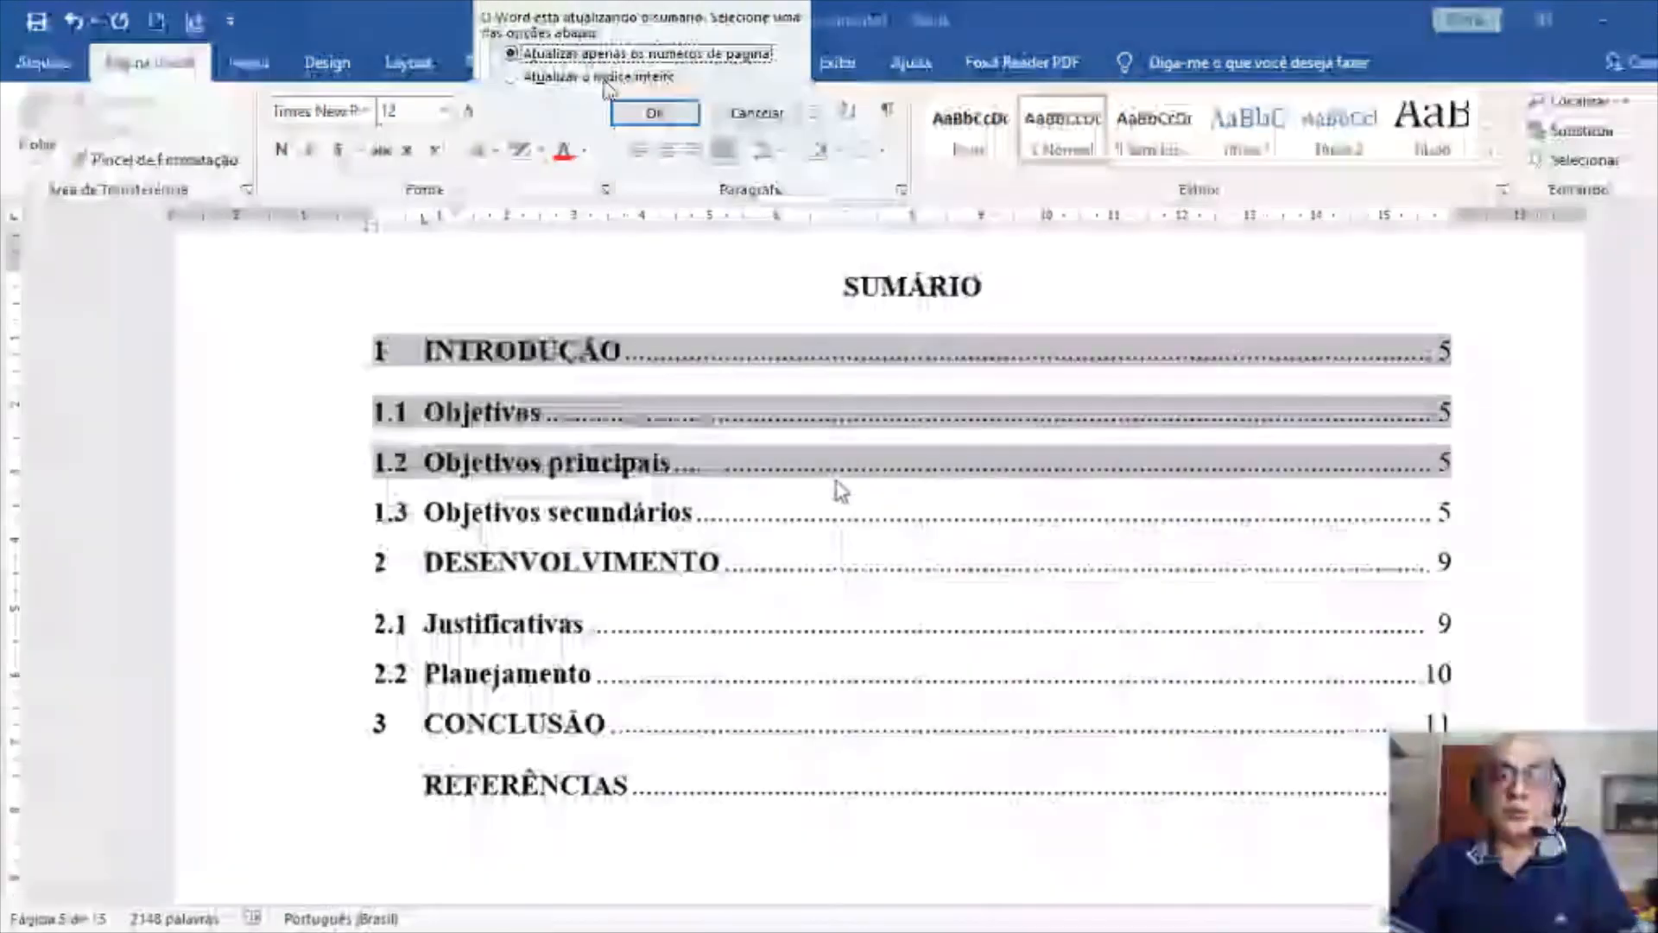
{"action": "key", "text": "Down"}
{"action": "key", "text": "Return"}
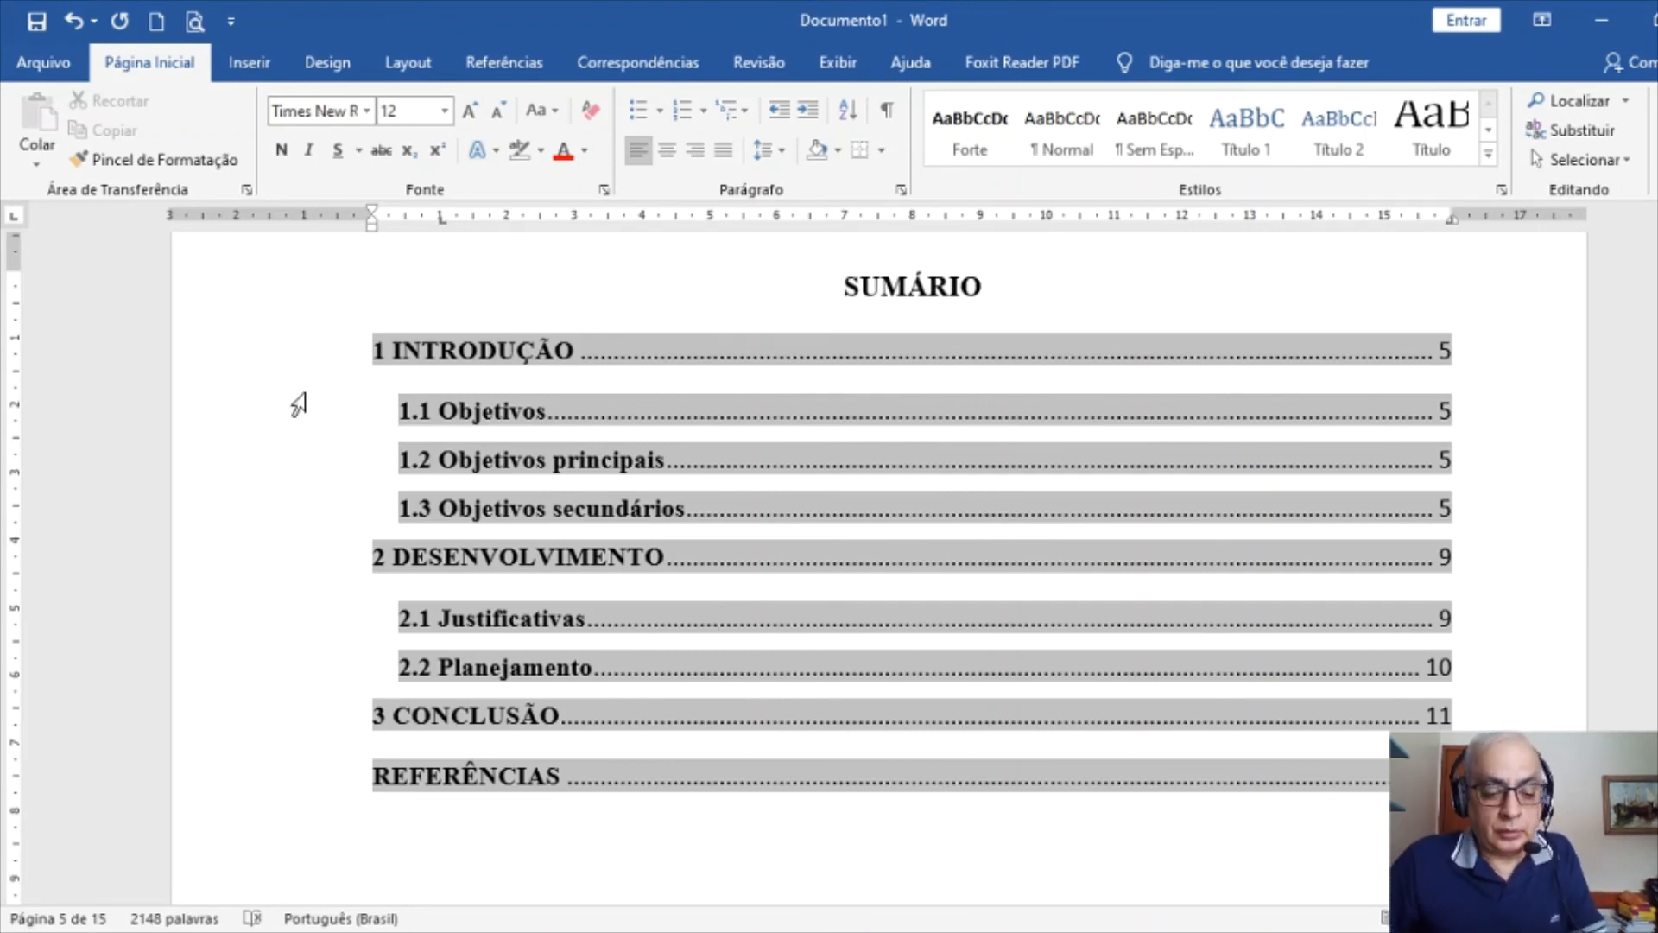
{"action": "key", "text": "ctrl+z"}
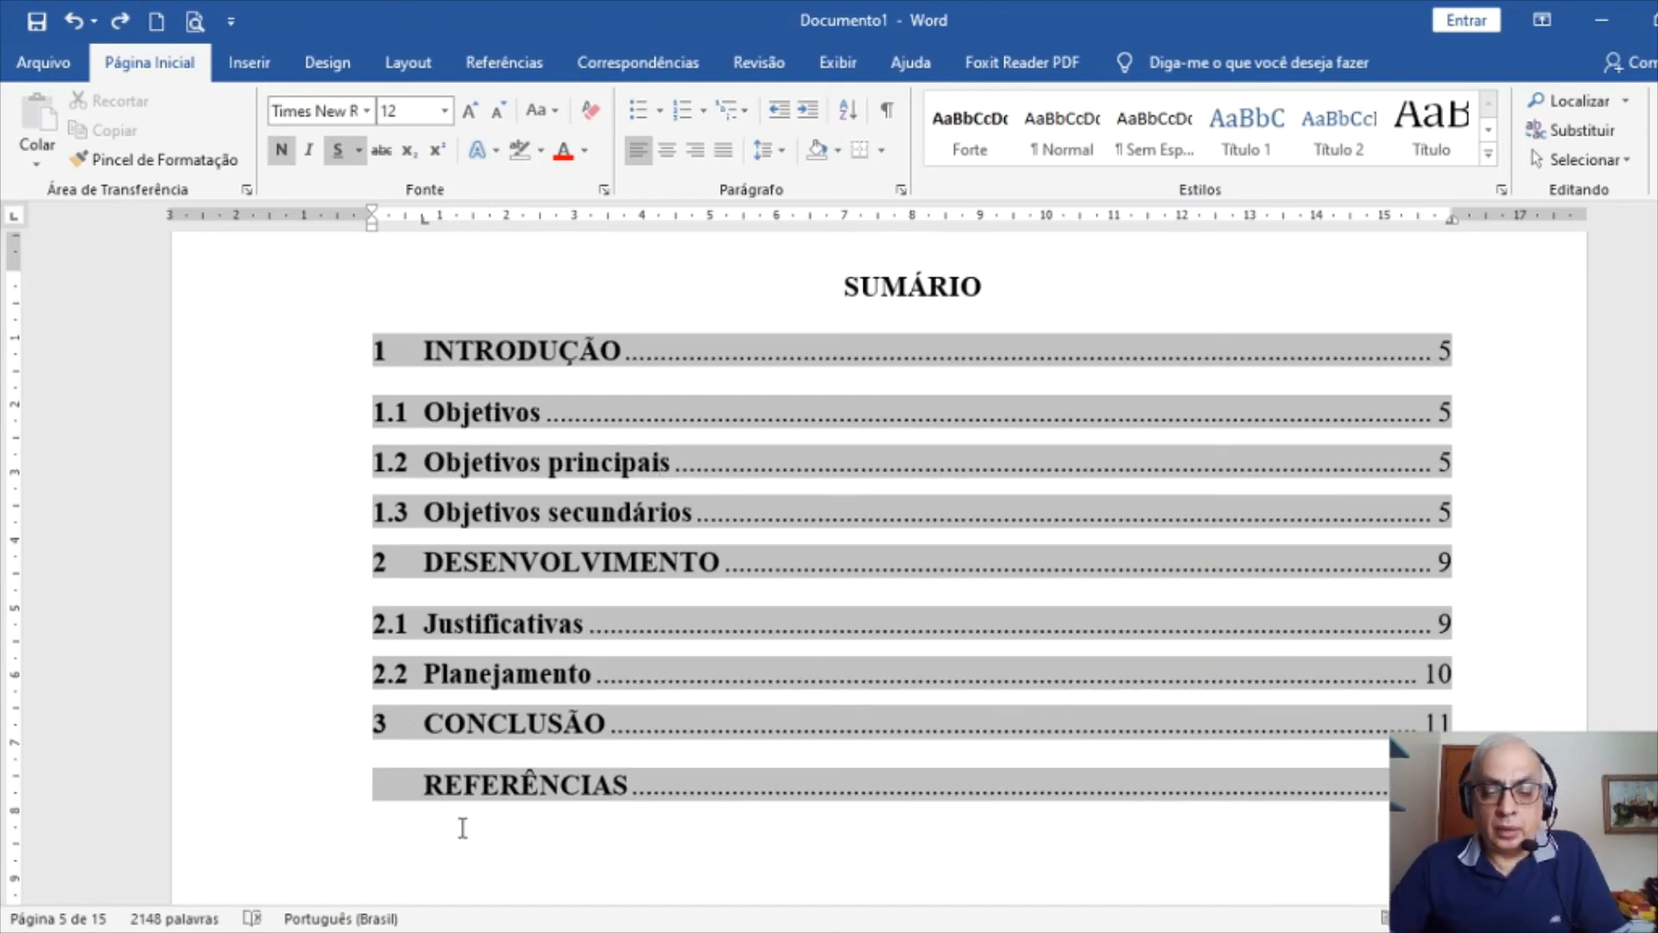
Hide the white space between pages
{"action": "scroll", "coordinate": [467, 821], "scroll_direction": "down", "scroll_amount": 3}
{"action": "left_click", "coordinate": [507, 710]}
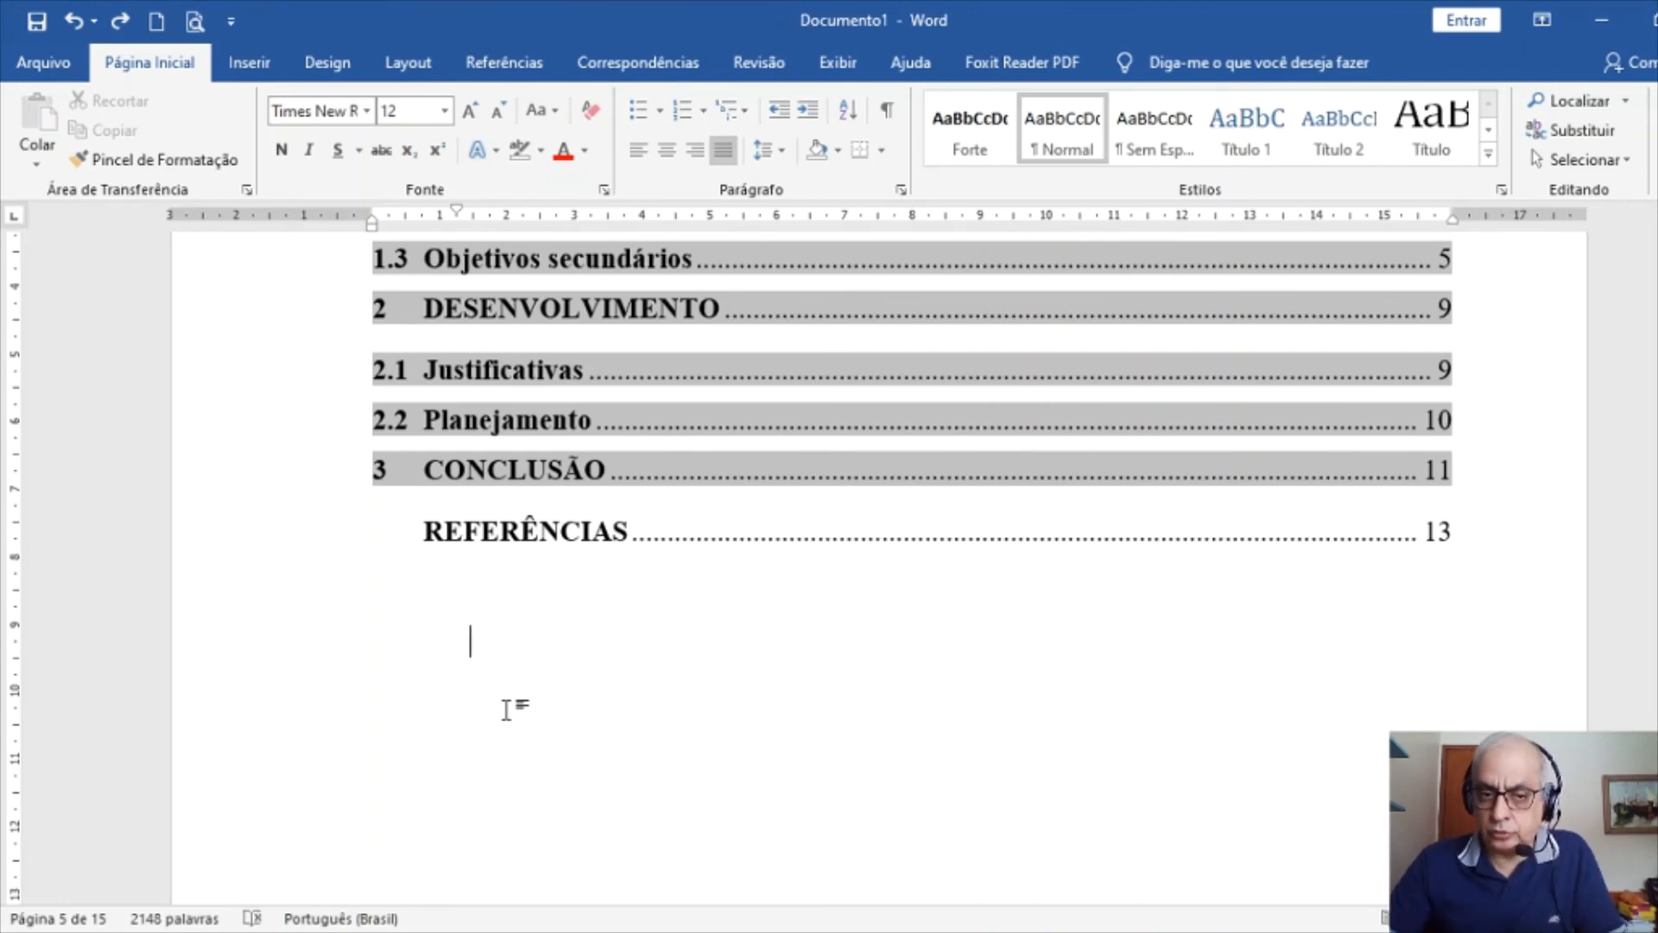
{"action": "scroll", "coordinate": [484, 778], "scroll_direction": "up", "scroll_amount": 4}
{"action": "scroll", "coordinate": [437, 759], "scroll_direction": "down", "scroll_amount": 4}
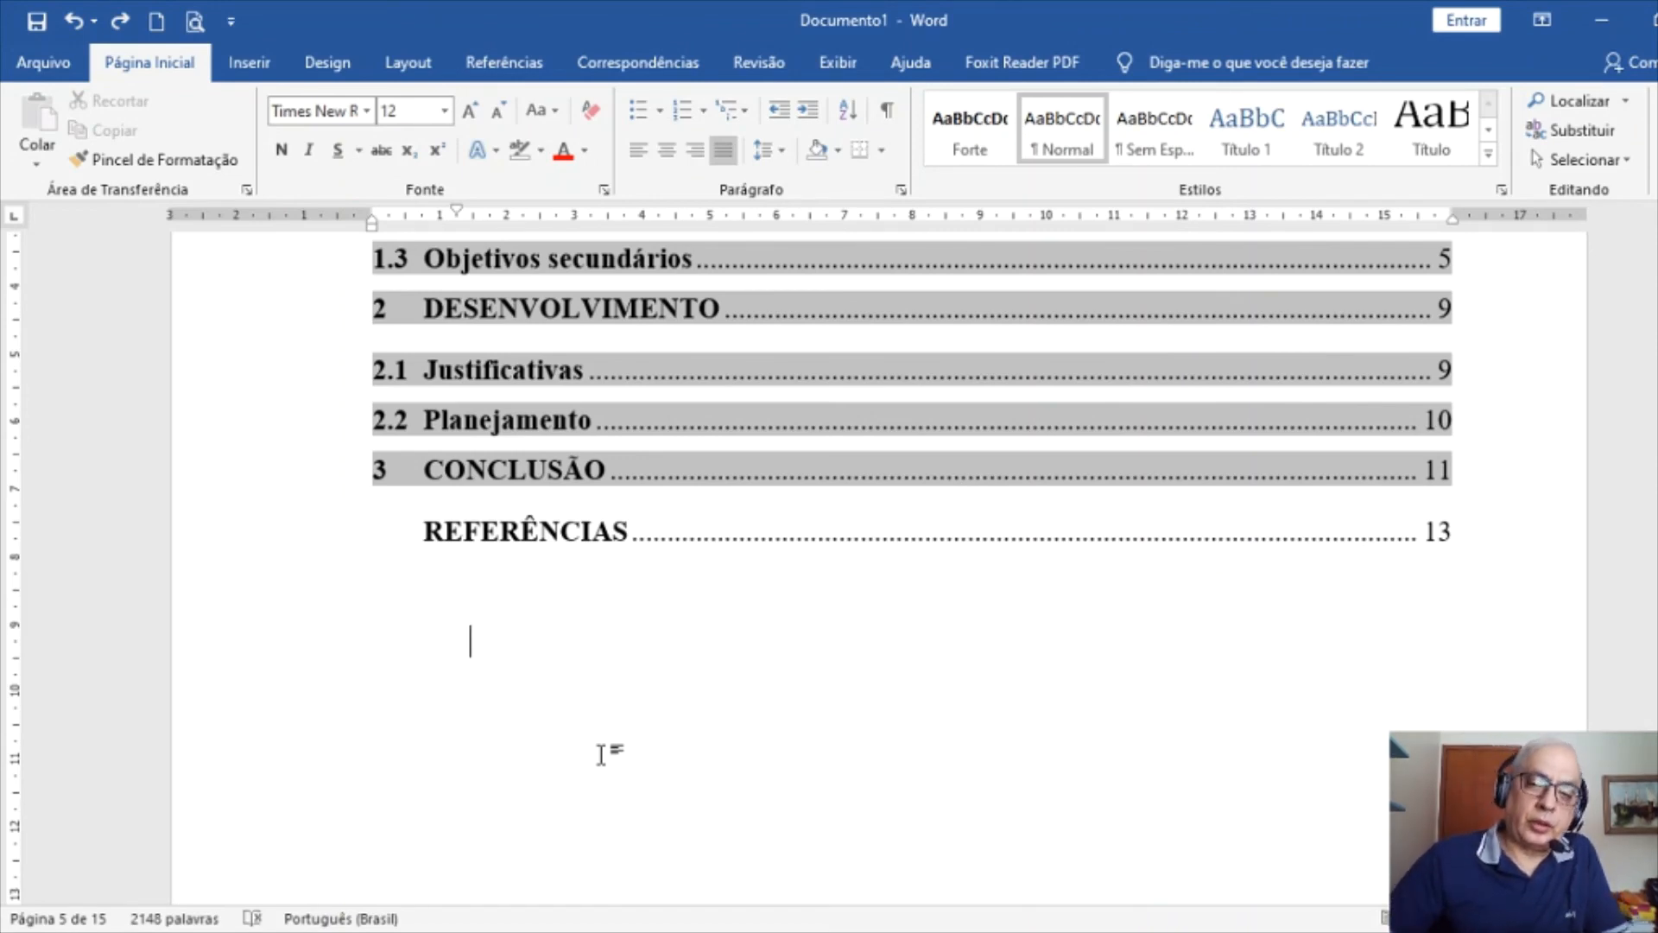
{"action": "scroll", "coordinate": [622, 631], "scroll_direction": "down", "scroll_amount": 10}
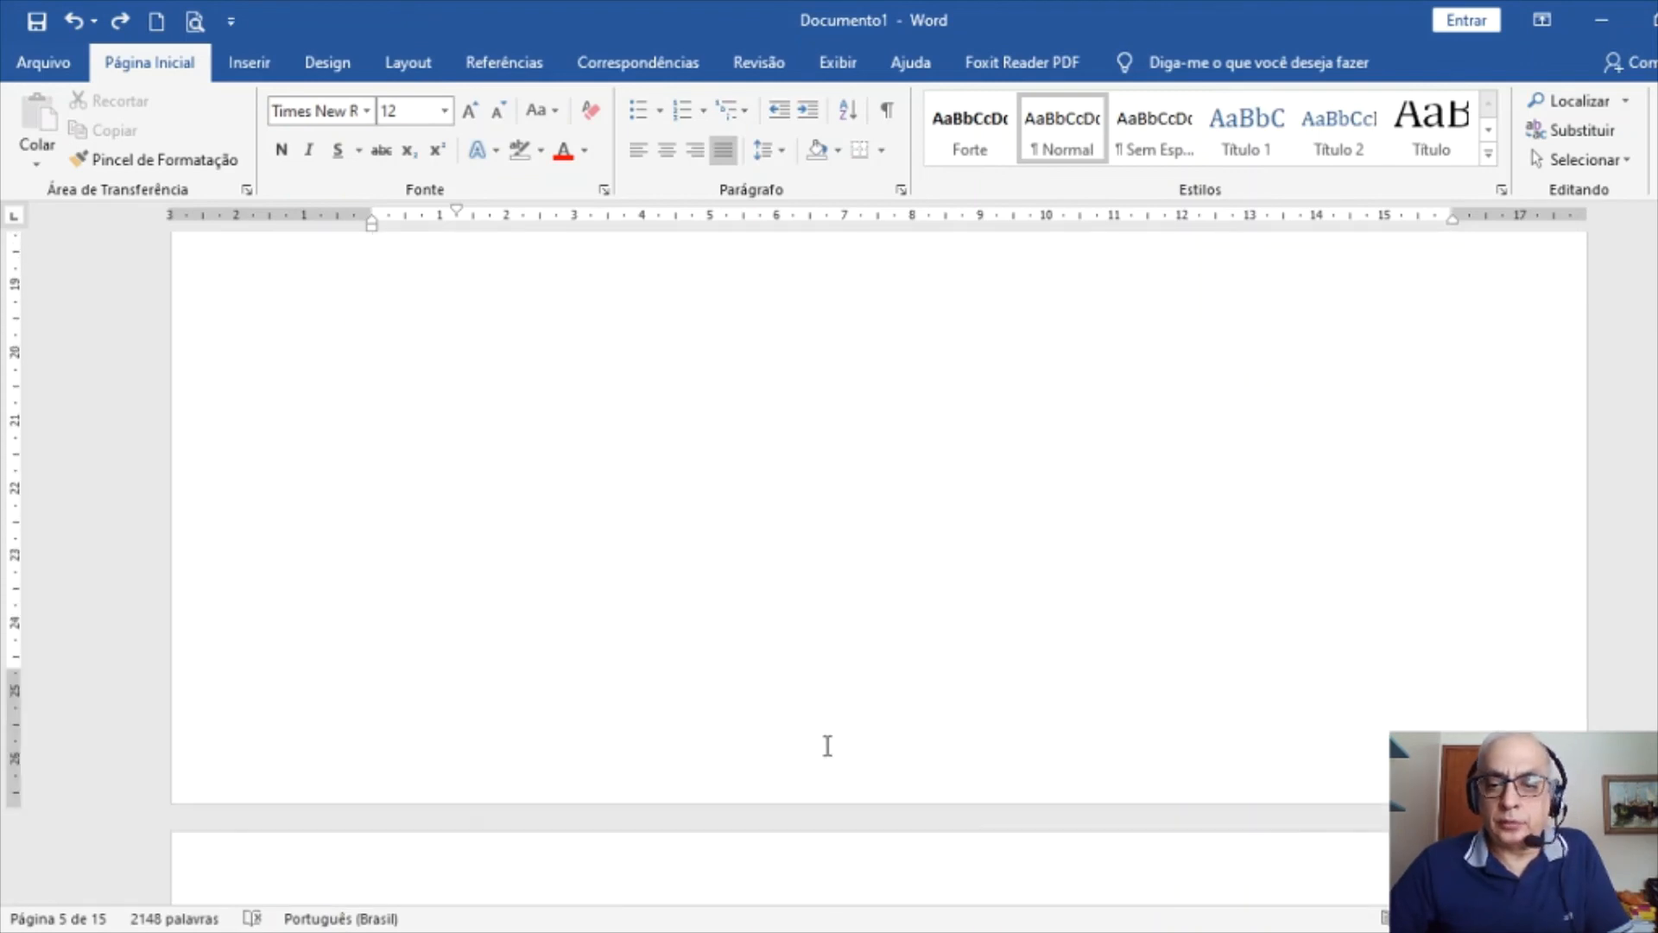
{"action": "double_click", "coordinate": [980, 815]}
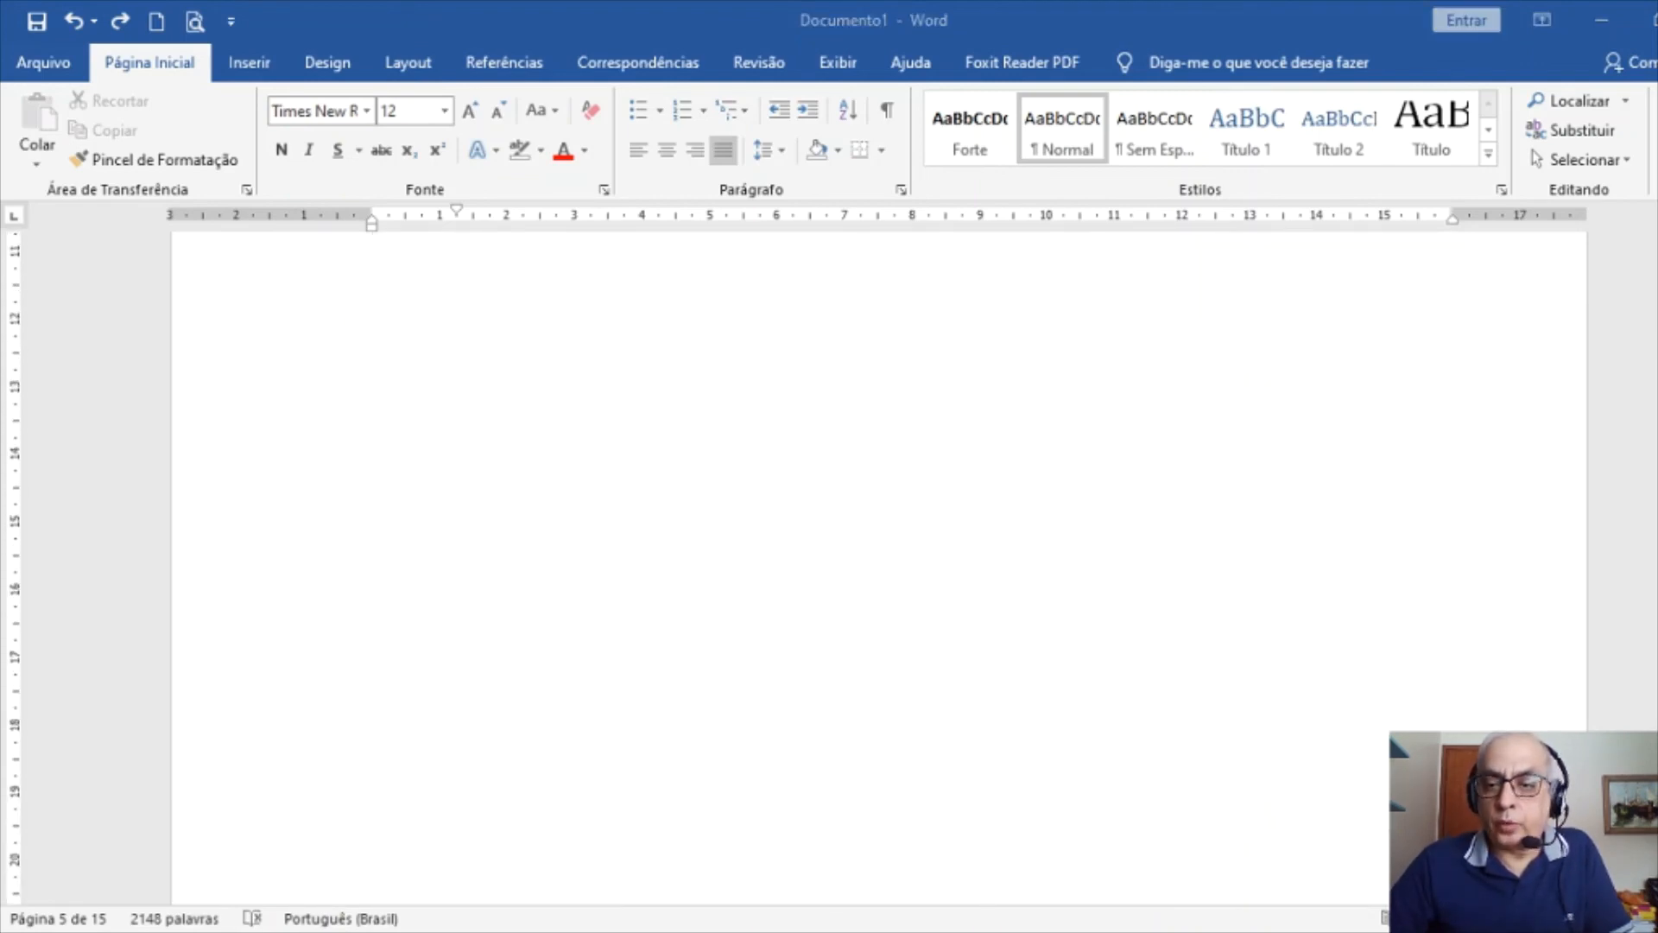